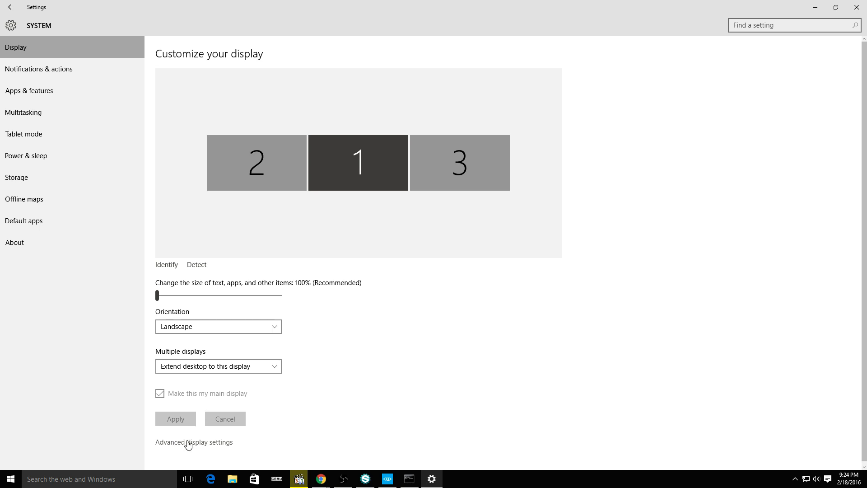
# Close the Windows display settings and switch to the CRYENGINE Sandbox editor
pyautogui.click(188, 445)
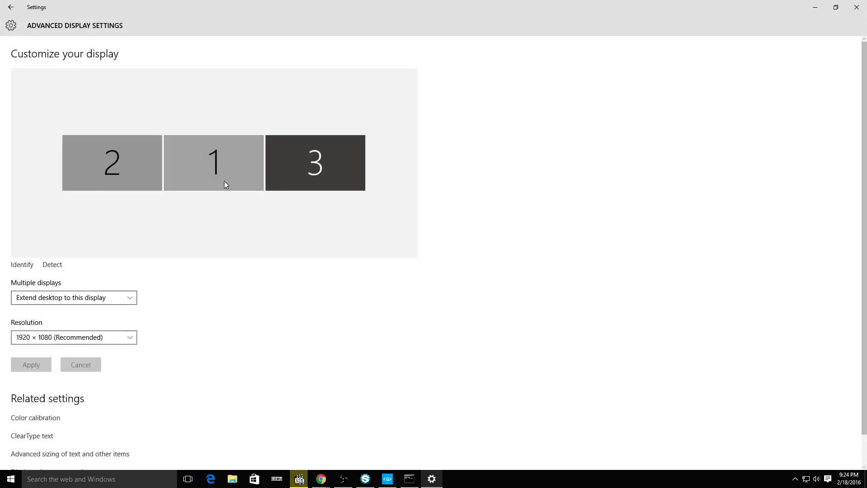
pyautogui.click(81, 187)
pyautogui.click(856, 6)
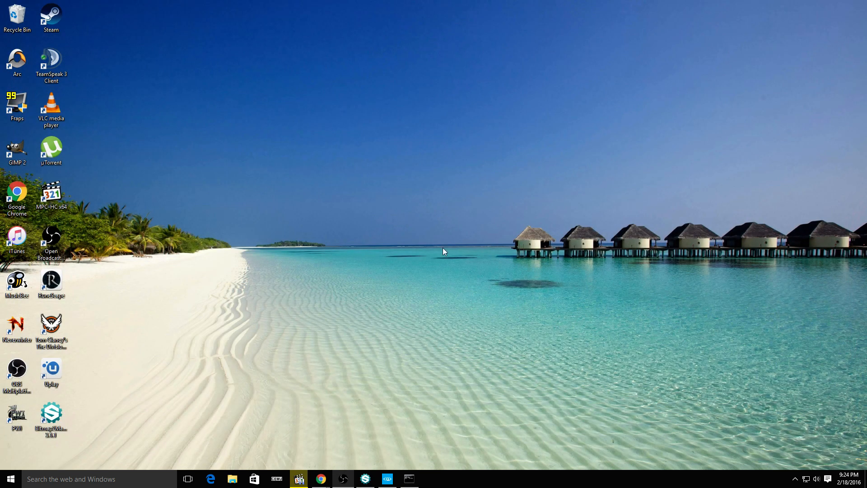
pyautogui.click(387, 479)
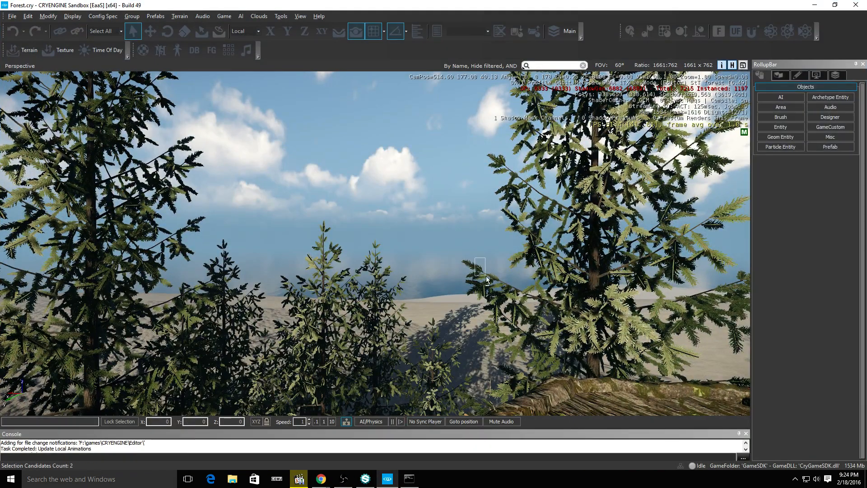
# Fly through the Forest level and examine the sand and soil terrain around the trees
pyautogui.press('w')
pyautogui.moveTo(468, 242); pyautogui.dragTo(488, 317)
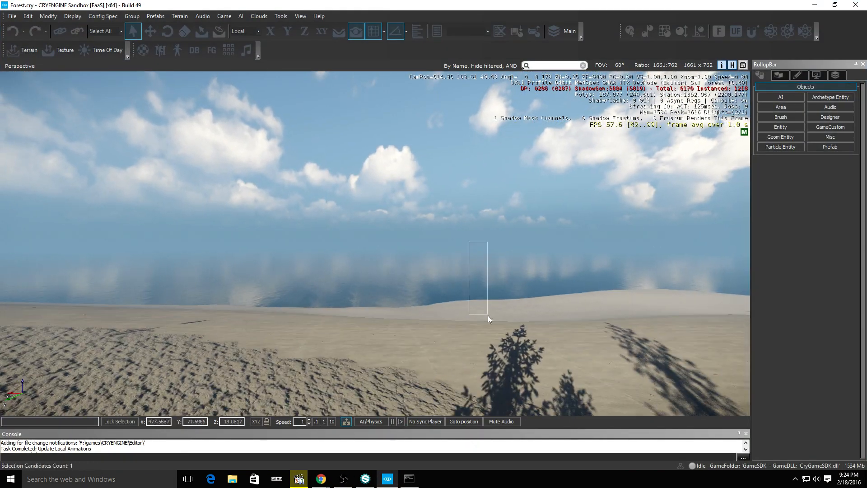
pyautogui.press('w')
pyautogui.moveTo(410, 256); pyautogui.dragTo(3, 228, button='right')
pyautogui.press('d')
pyautogui.press('w')
pyautogui.press('w')
pyautogui.press('w')
pyautogui.press('w')
pyautogui.moveTo(454, 199); pyautogui.dragTo(378, 169, button='right')
pyautogui.scroll(1, 423, 212)
pyautogui.press('w')
pyautogui.press('w')
pyautogui.press('s')
pyautogui.press('w')
pyautogui.press('w')
pyautogui.moveTo(438, 219); pyautogui.dragTo(384, 225, button='right')
# Duplicate the Sand terrain layer's sand_no_stones material in the Material Editor and select the copy
pyautogui.click(59, 50)
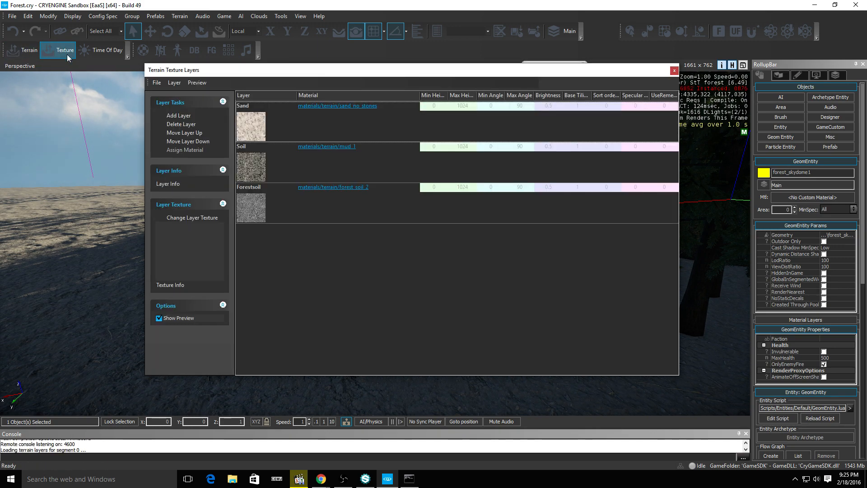
pyautogui.click(344, 113)
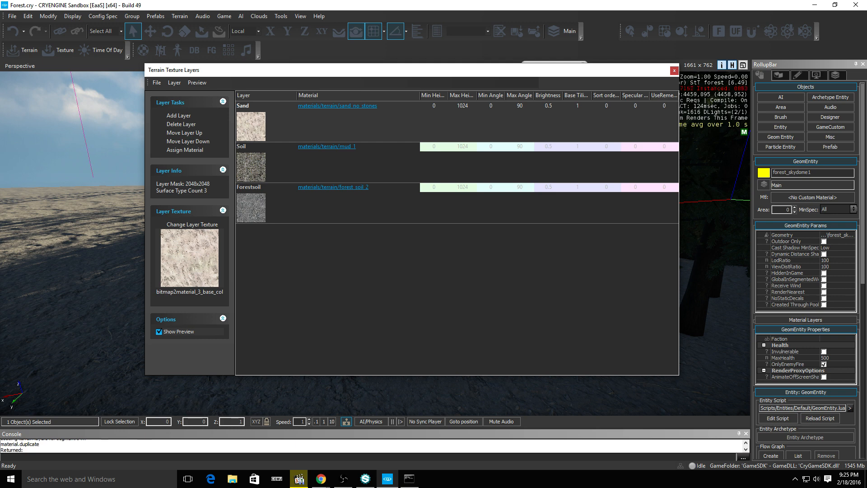
pyautogui.moveTo(866, 82); pyautogui.dragTo(263, 52)
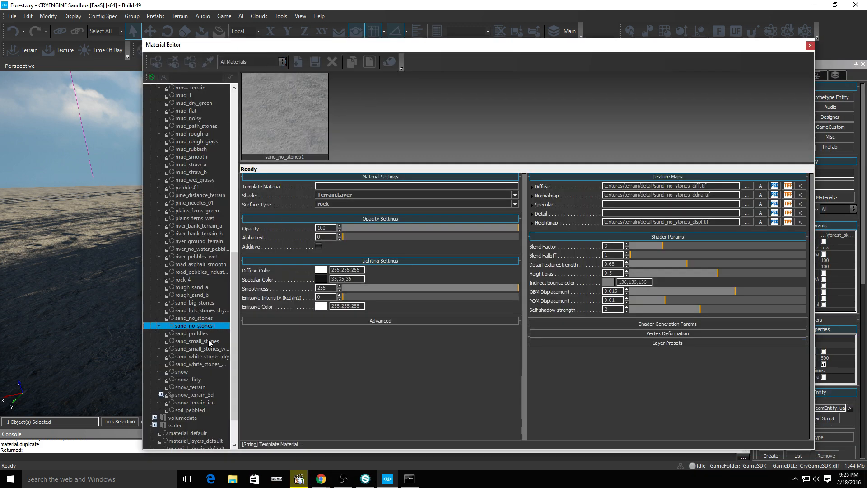
pyautogui.click(187, 332)
pyautogui.click(191, 328)
# Start choosing a diffuse texture for the duplicated sand material and browse to the CRYENGINE Editor folder
pyautogui.click(746, 187)
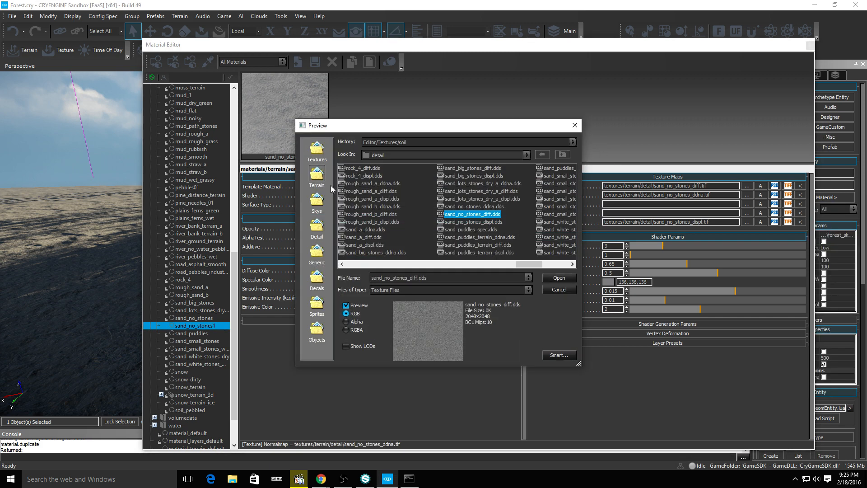
pyautogui.click(562, 154)
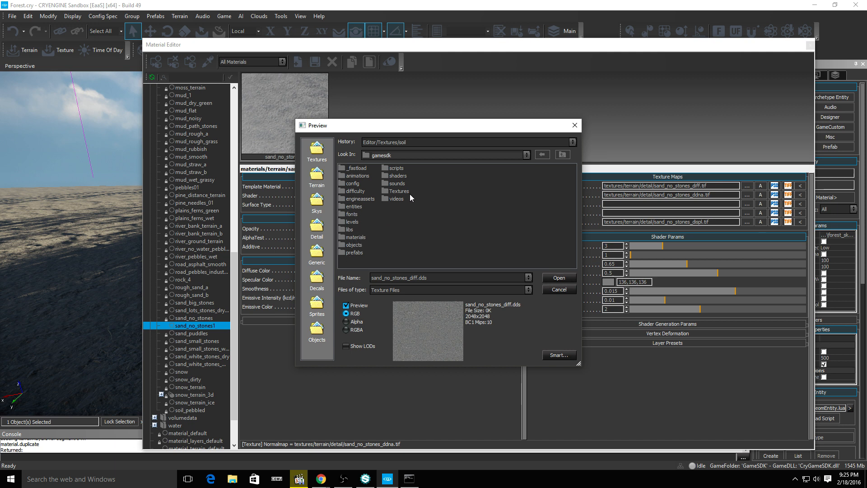
pyautogui.doubleClick(399, 191)
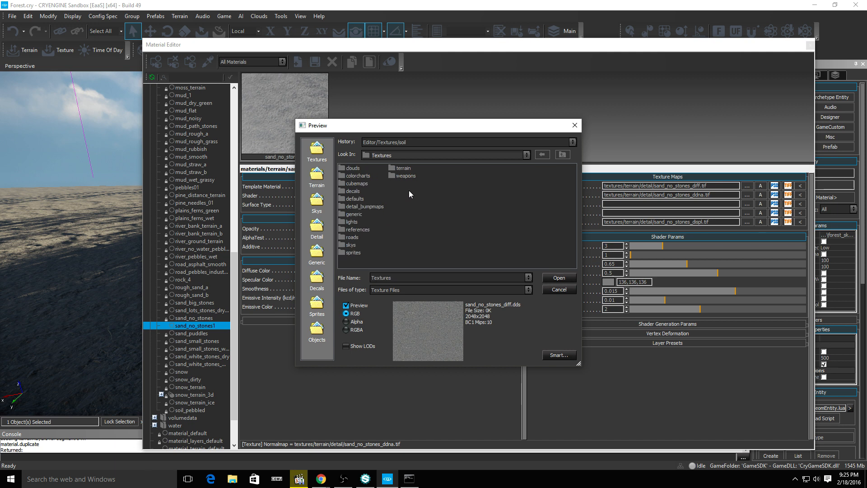
pyautogui.click(547, 157)
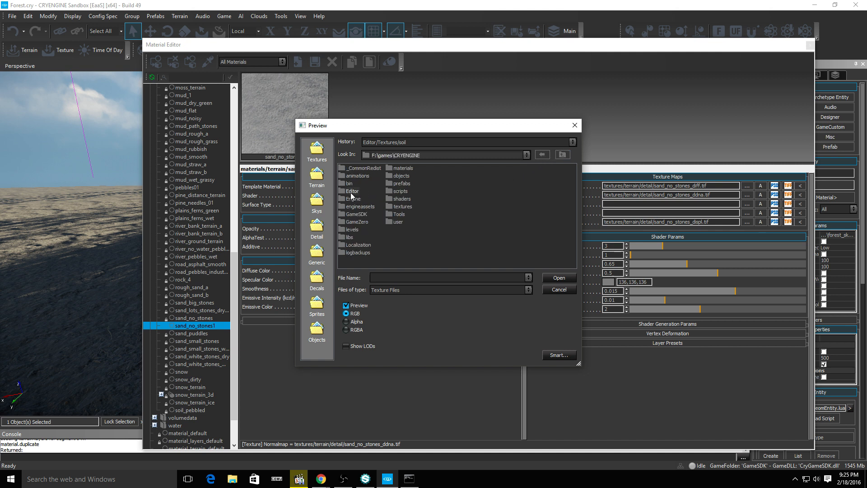
pyautogui.doubleClick(354, 194)
pyautogui.click(359, 254)
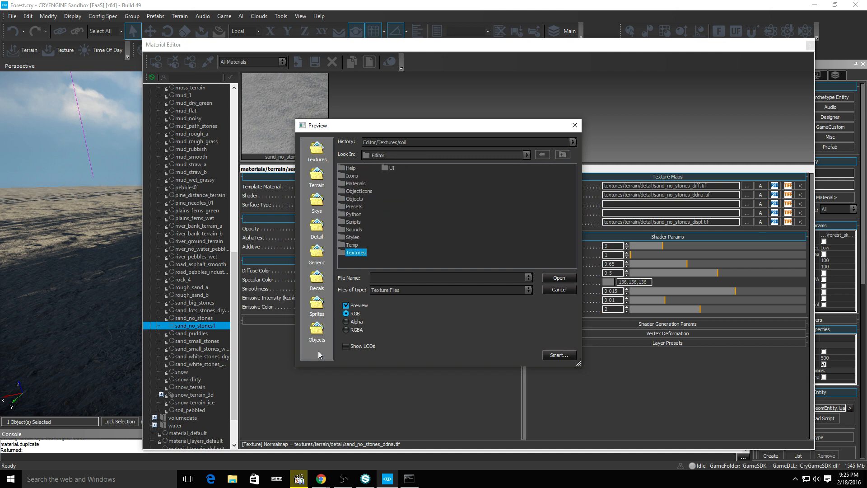
pyautogui.click(317, 332)
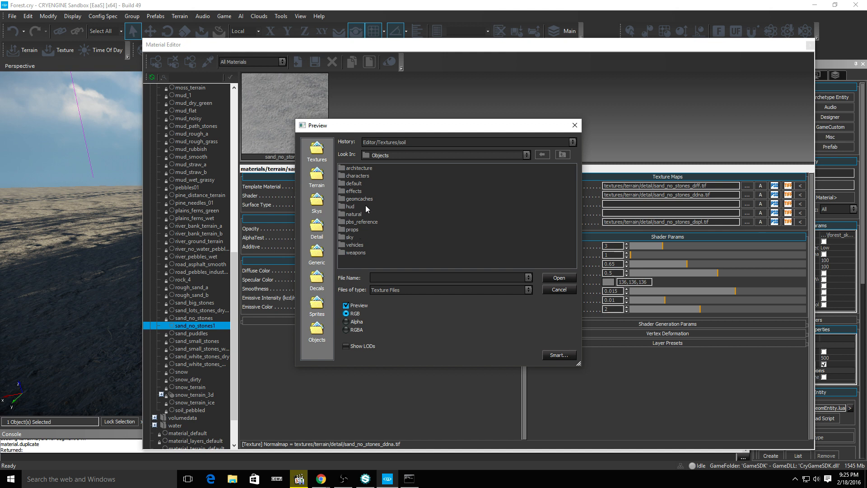
pyautogui.click(561, 155)
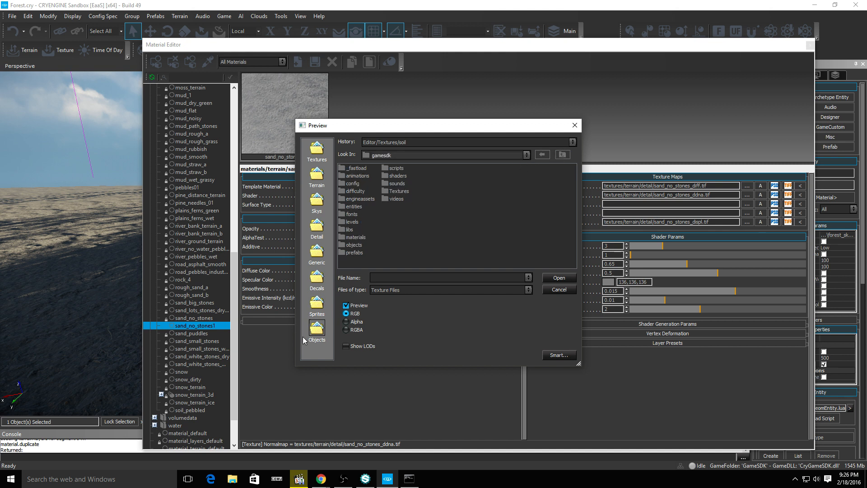
pyautogui.click(316, 332)
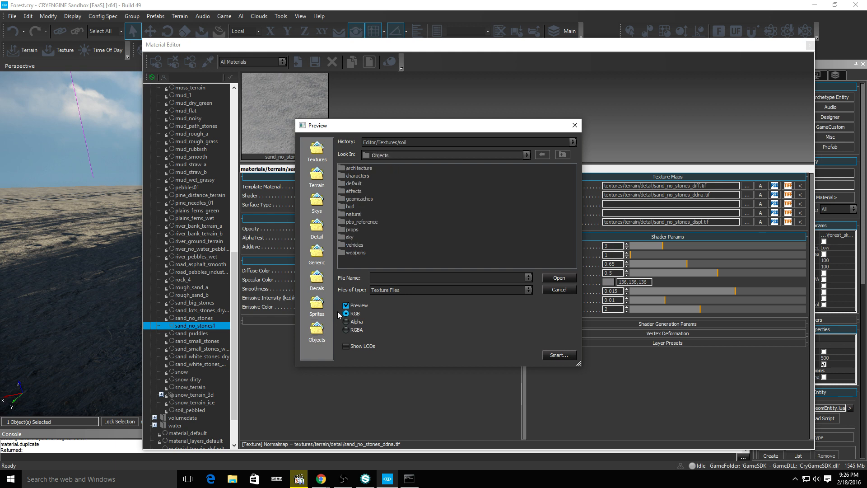
pyautogui.click(562, 155)
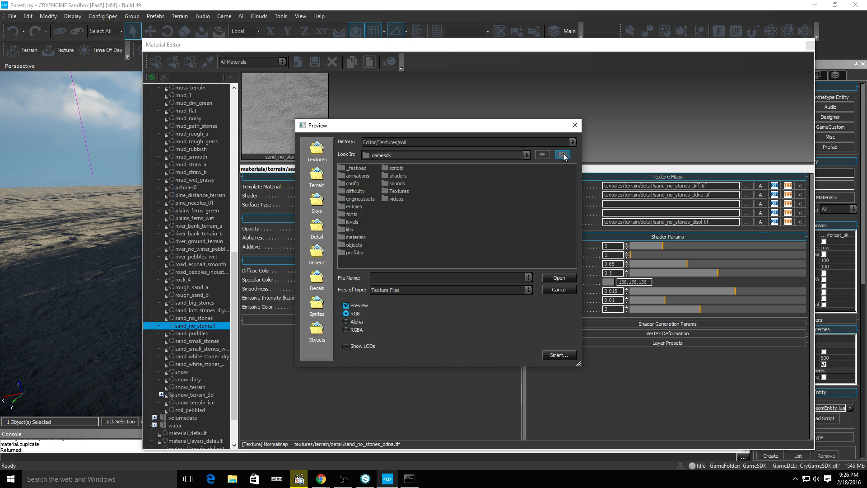
pyautogui.click(562, 154)
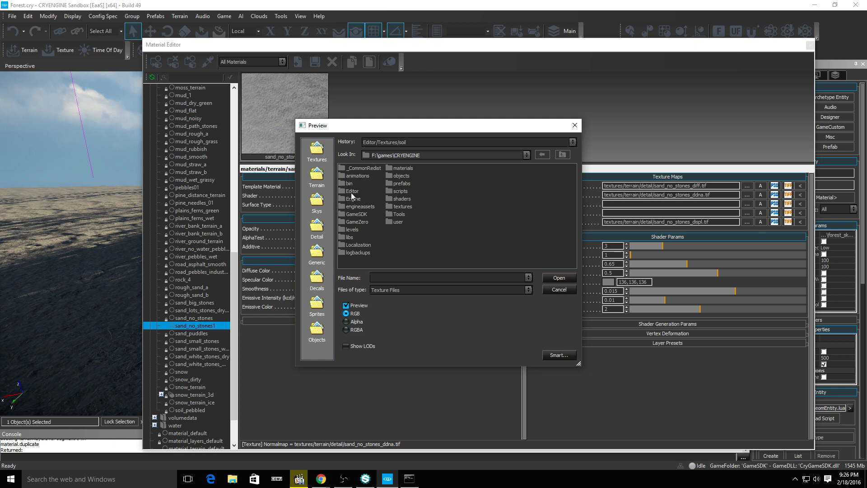
pyautogui.doubleClick(352, 193)
# Assign bitmap2material_3_base_color.dds from Editor/Textures/Sand as the duplicated sand material's diffuse map
pyautogui.doubleClick(355, 253)
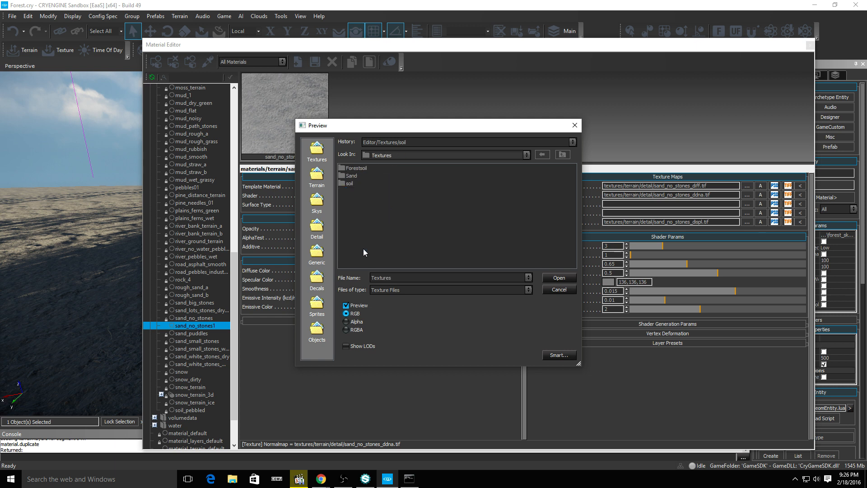
pyautogui.doubleClick(350, 176)
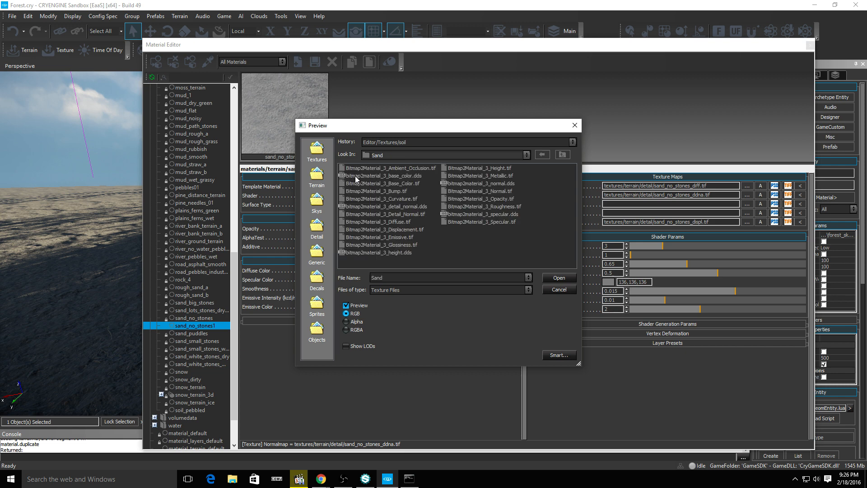
pyautogui.click(407, 176)
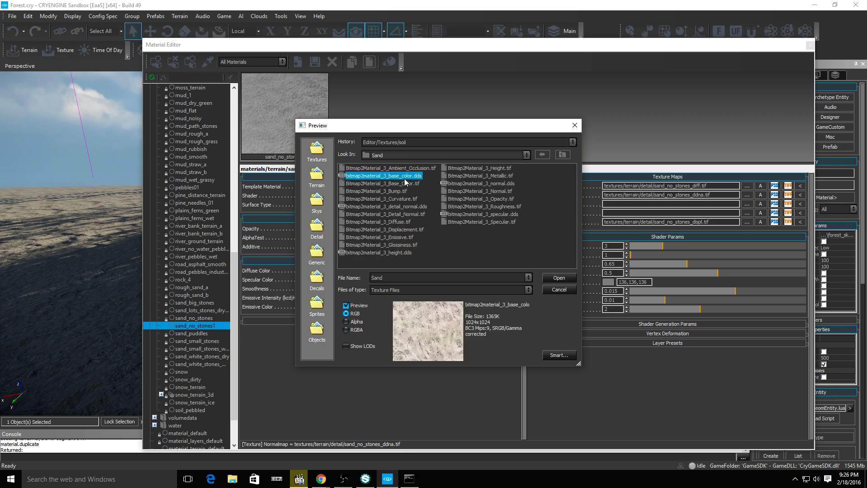
pyautogui.click(559, 278)
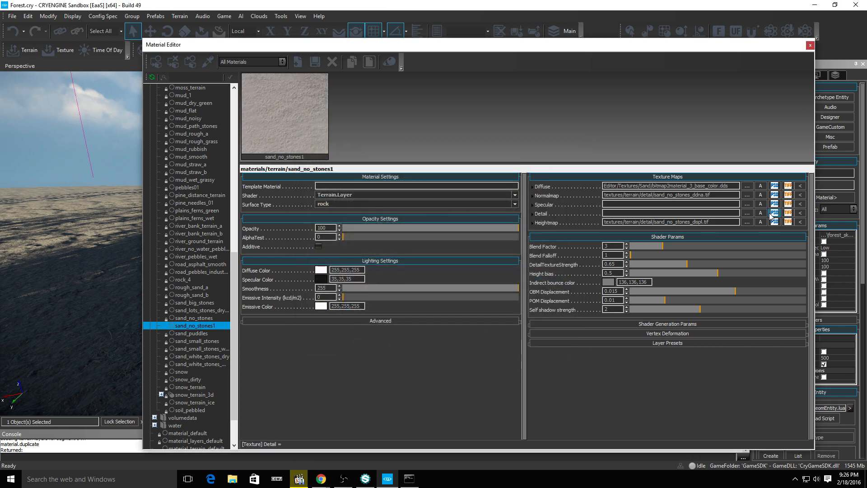
# Set the duplicated sand material's normal map to bitmap2material_3_normal.dds from Editor/Textures/Sand
pyautogui.click(747, 196)
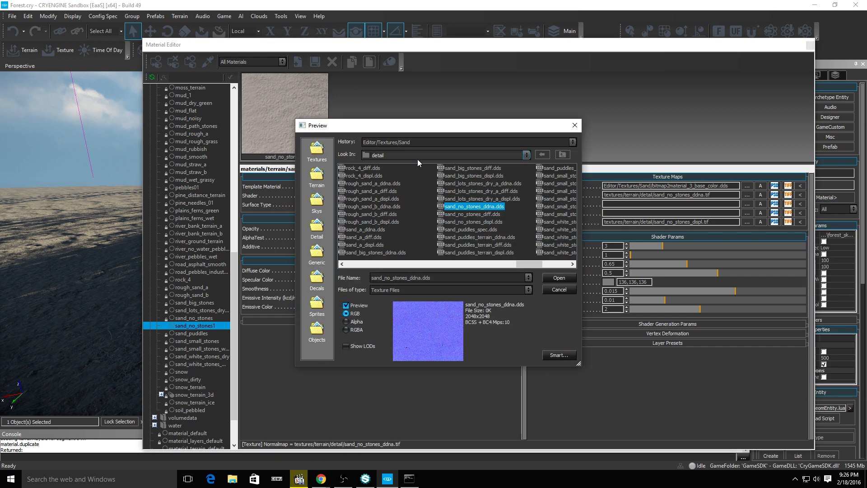
pyautogui.click(557, 156)
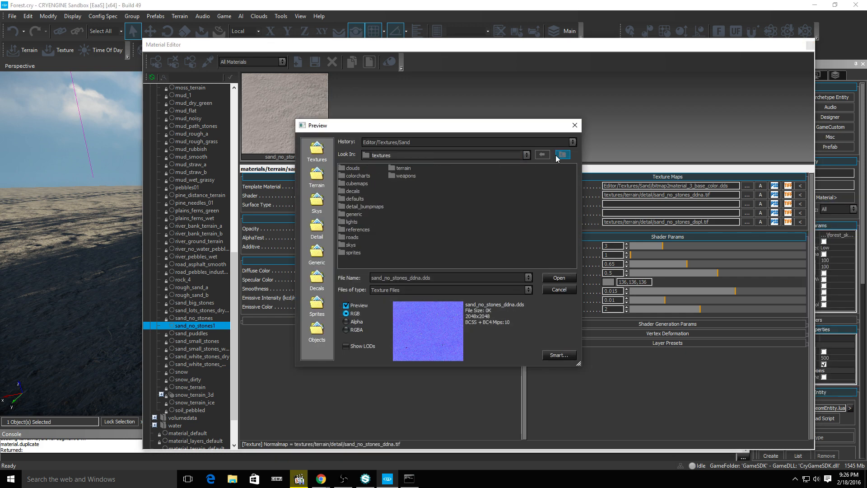
pyautogui.doubleClick(351, 192)
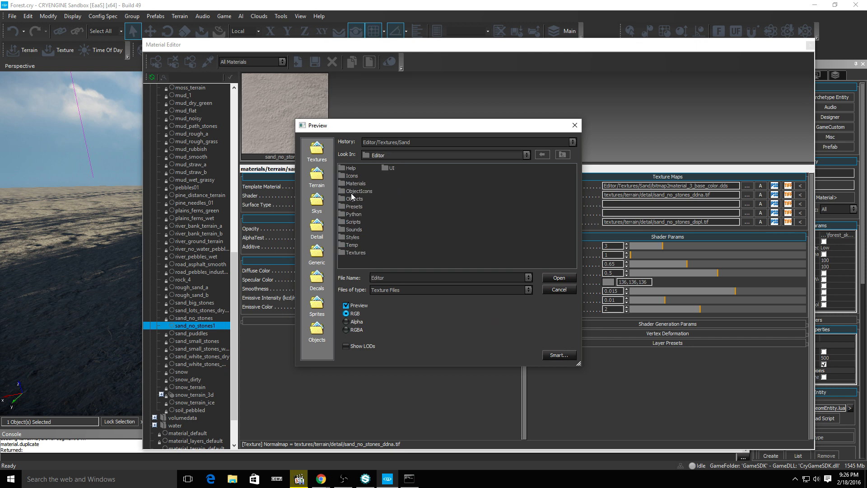
pyautogui.doubleClick(355, 253)
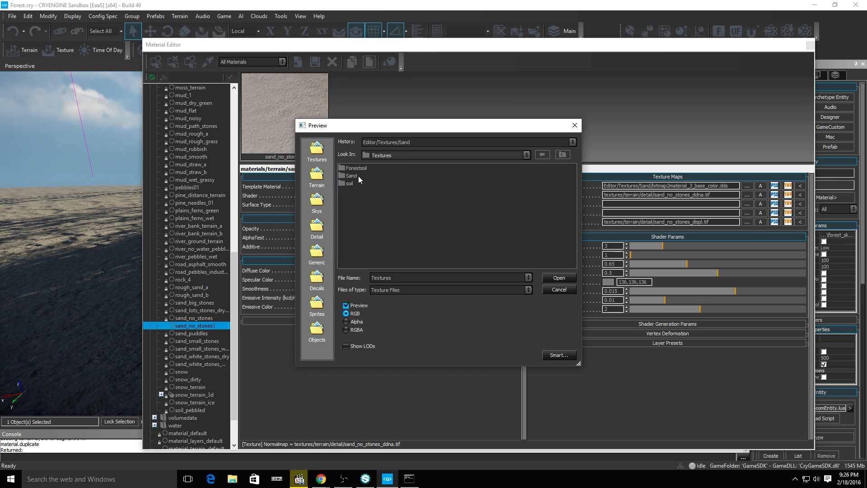
pyautogui.doubleClick(352, 175)
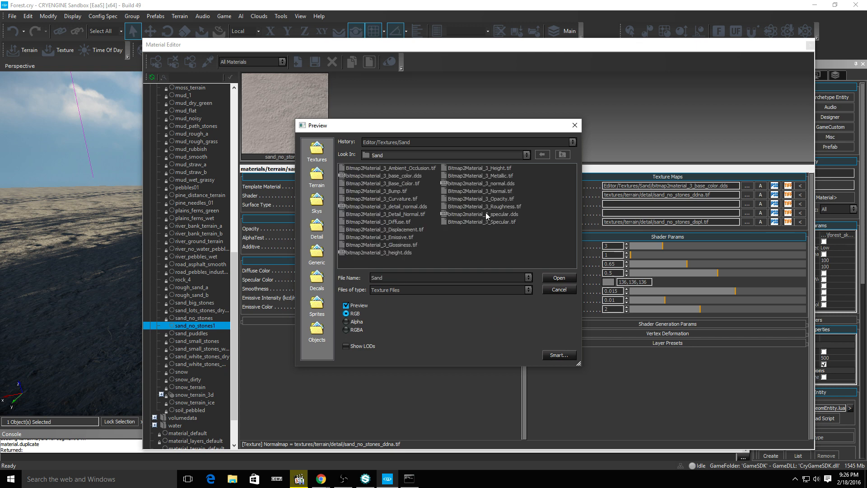
pyautogui.click(491, 184)
pyautogui.click(559, 277)
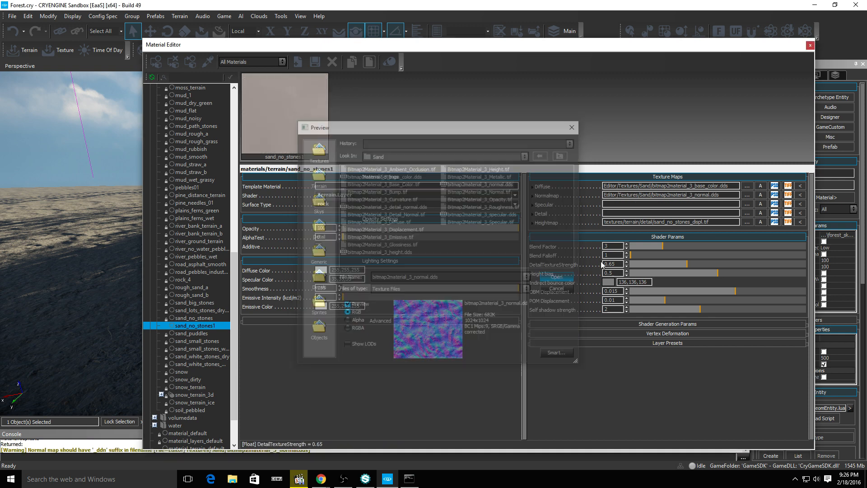
# Set the duplicated sand material's heightmap to bitmap2material_3_height.dds from Editor/Textures/Sand
pyautogui.click(747, 222)
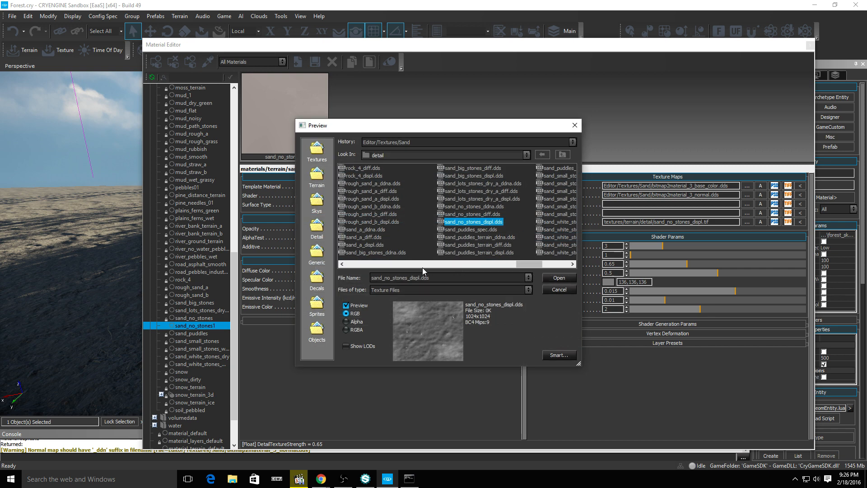
pyautogui.moveTo(527, 266); pyautogui.dragTo(487, 266)
pyautogui.click(562, 155)
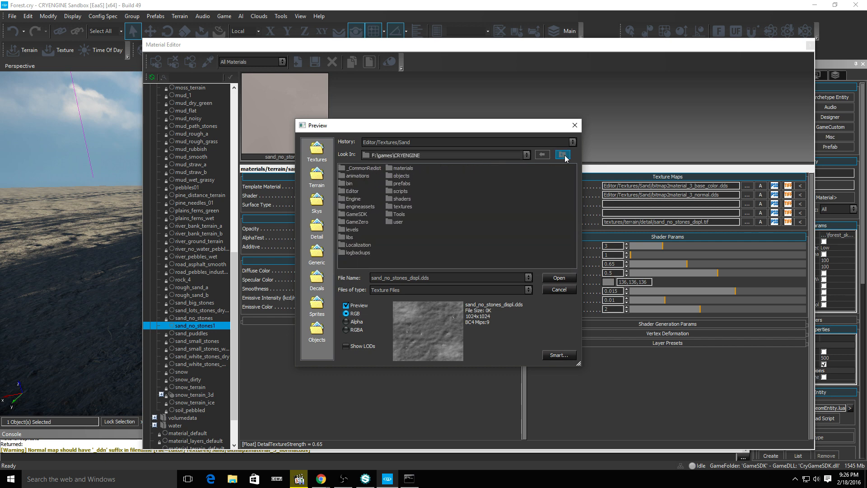
pyautogui.doubleClick(352, 191)
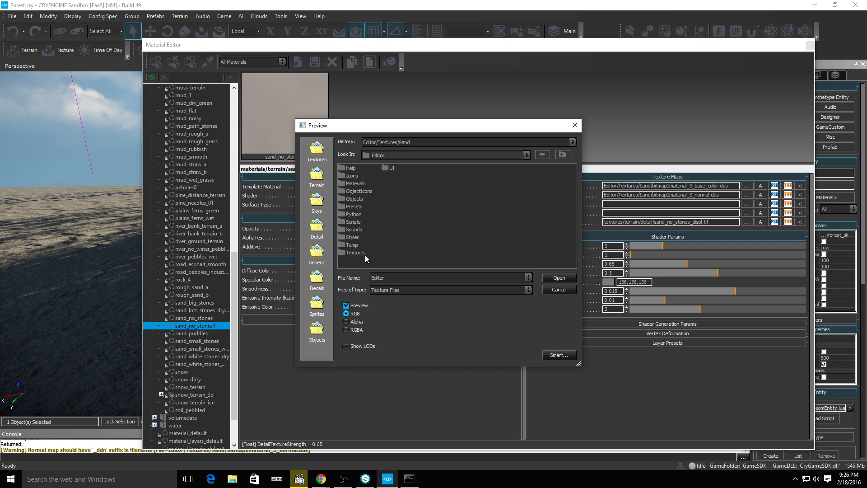
pyautogui.doubleClick(359, 254)
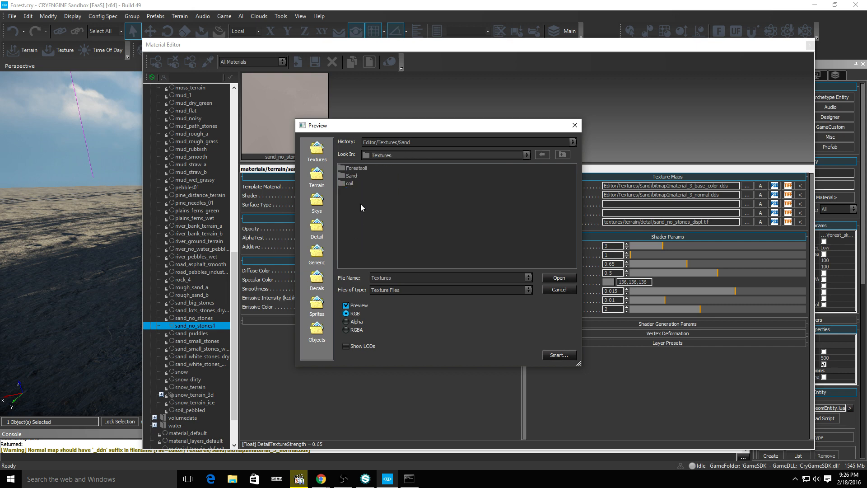
pyautogui.doubleClick(351, 175)
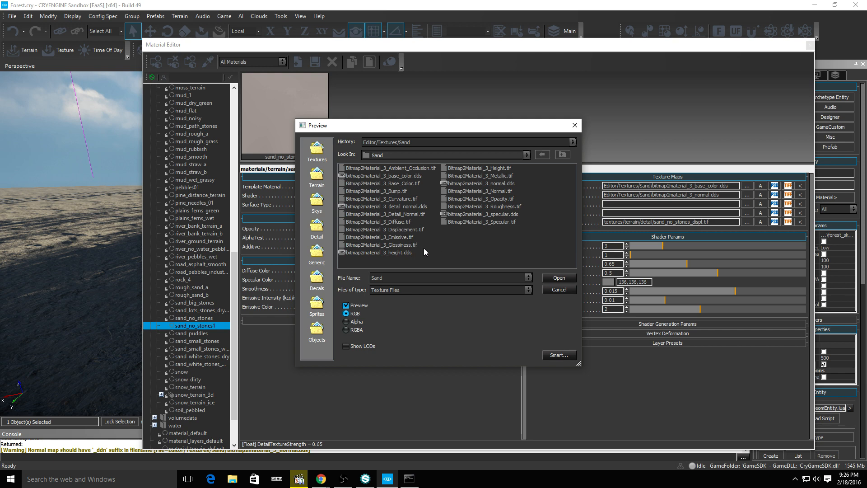
pyautogui.click(399, 254)
pyautogui.click(552, 280)
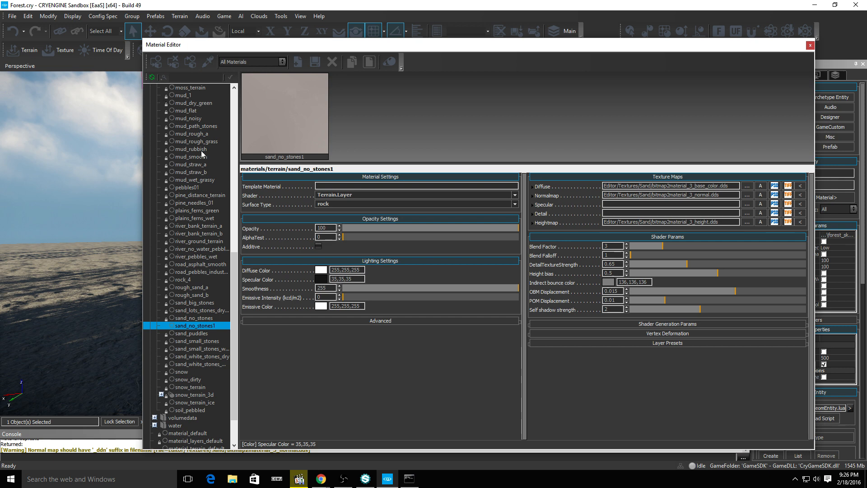
# Assign the sand_no_stones1 material to the selected objects
pyautogui.rightClick(199, 329)
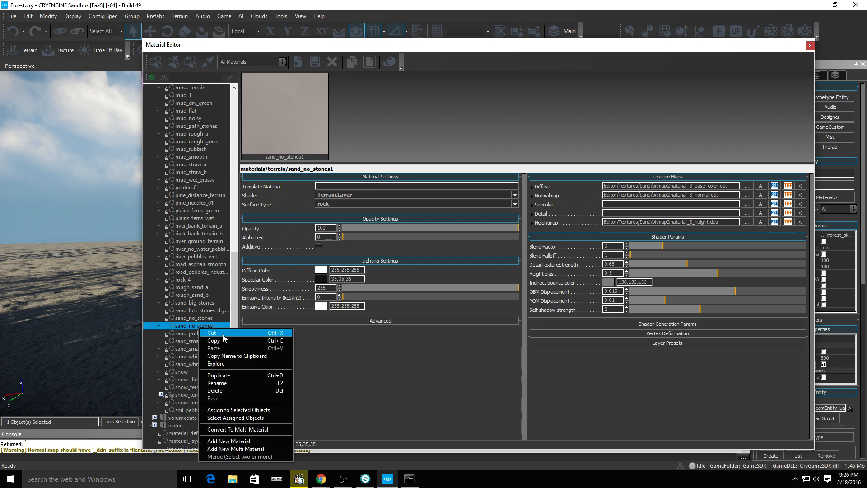
pyautogui.click(252, 409)
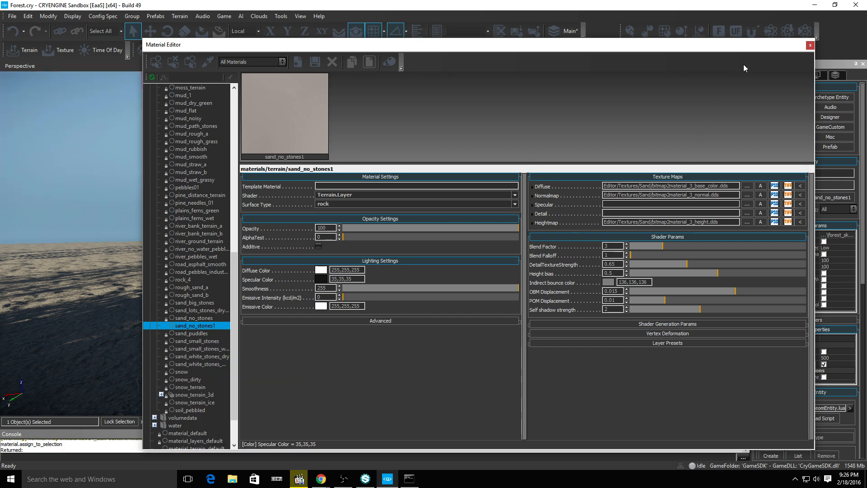
# Assign the sand_no_stones1 material to the Sand terrain texture layer and clear the dialogs off the viewport
pyautogui.click(809, 45)
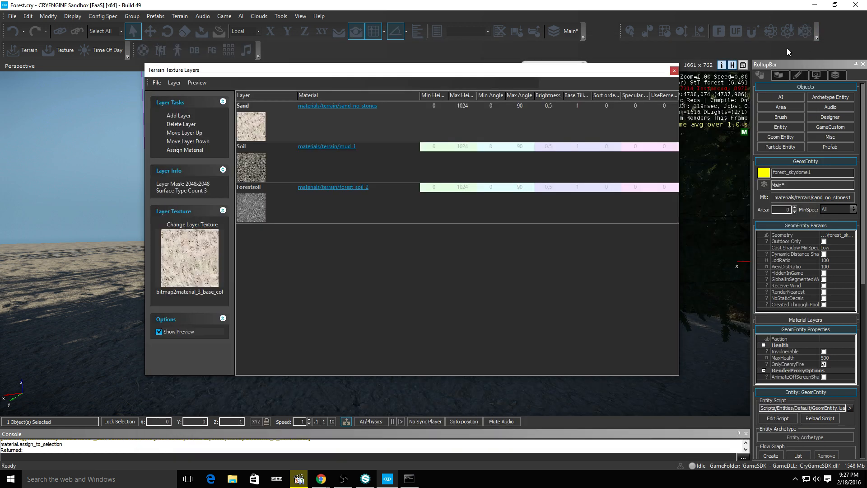
pyautogui.click(191, 152)
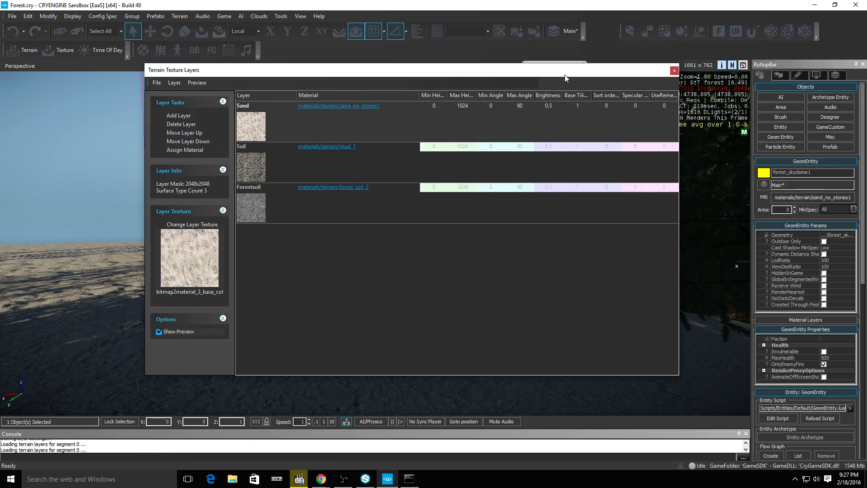
pyautogui.moveTo(546, 74); pyautogui.dragTo(866, 76)
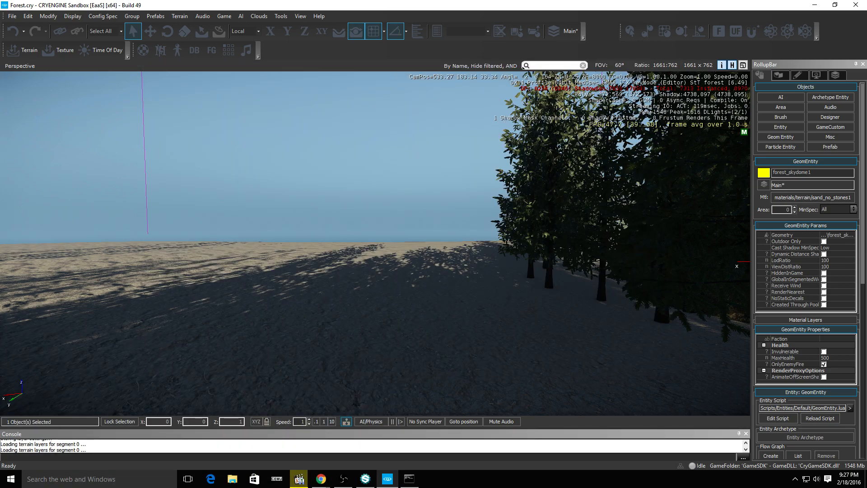
# Inspect the Sand terrain surface up close and from a distance, checking its relief and texture
pyautogui.press('w')
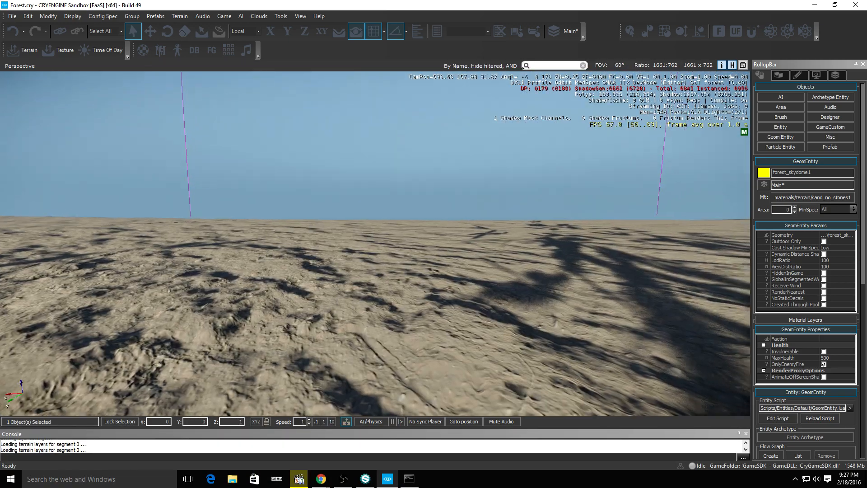
pyautogui.press('w')
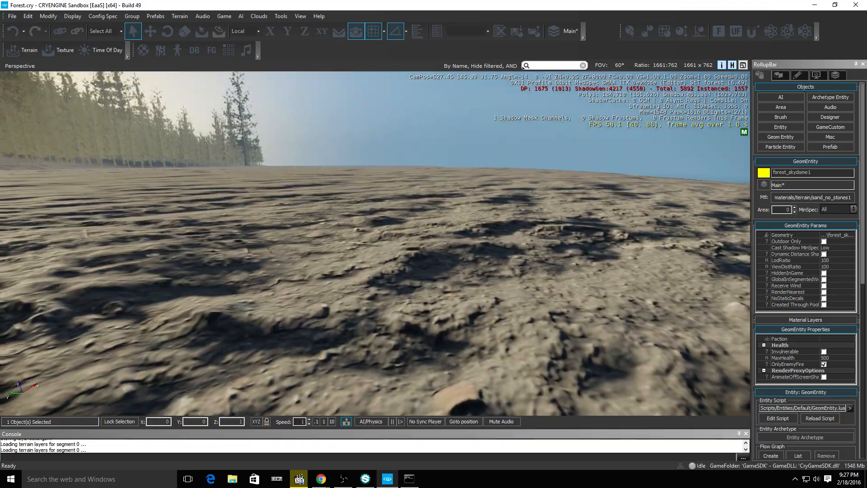
pyautogui.press('w')
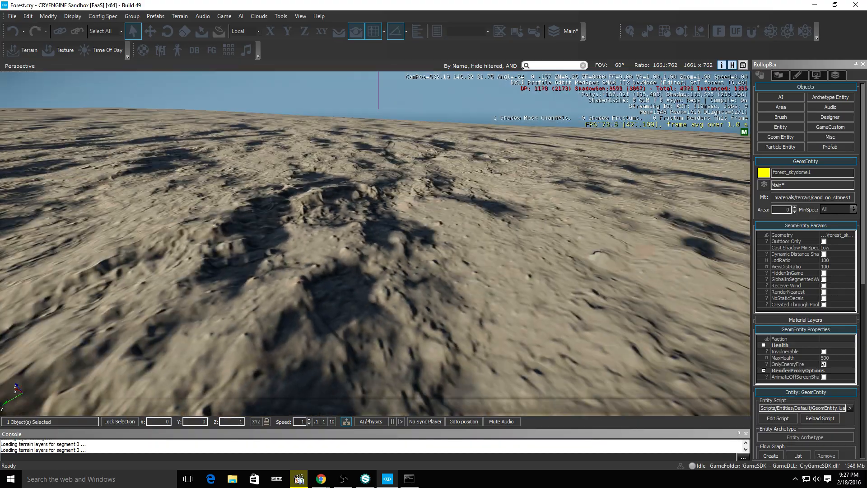
pyautogui.press('d')
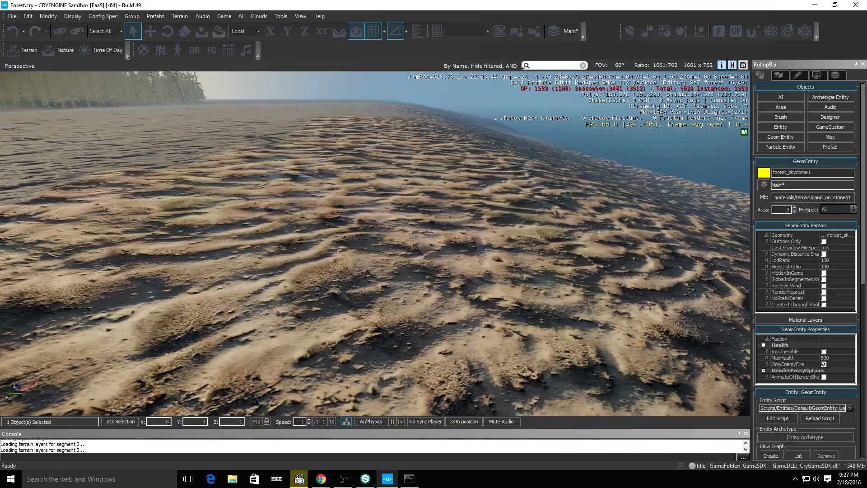
pyautogui.press('w')
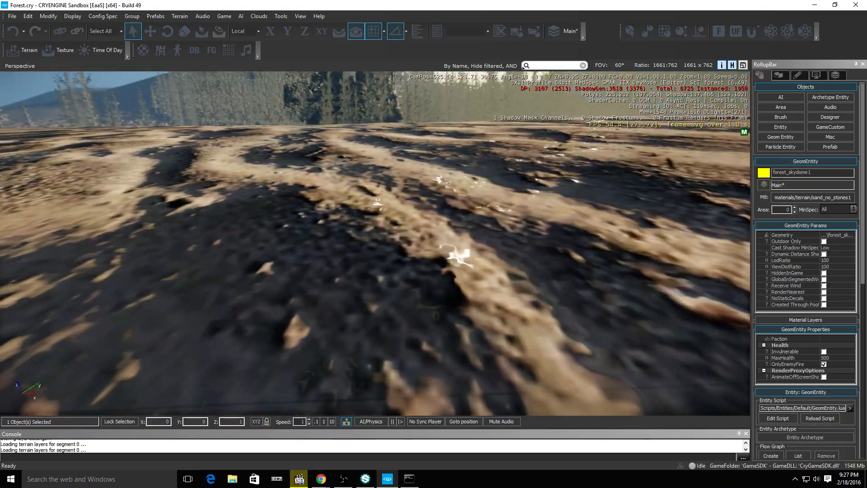
pyautogui.press('s')
pyautogui.press('a')
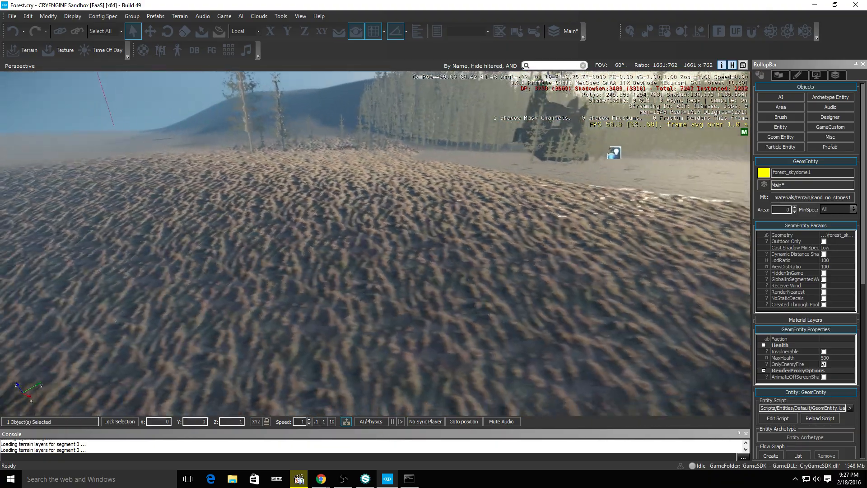
pyautogui.press('a')
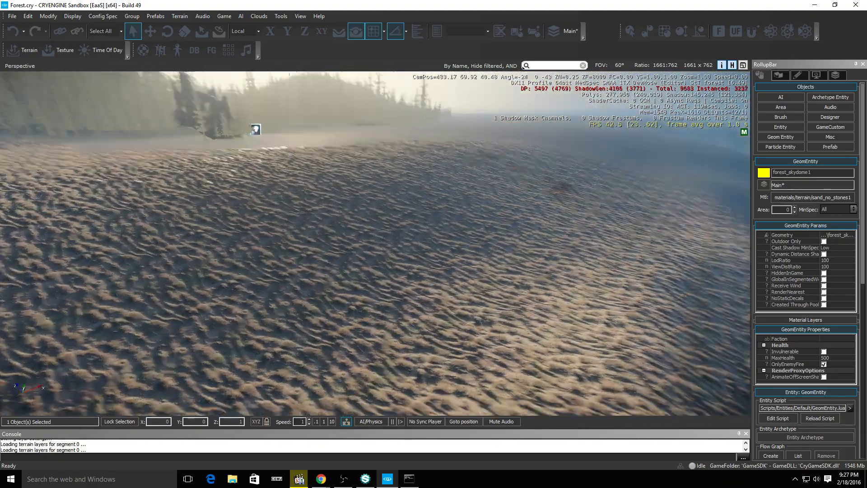
pyautogui.press('w')
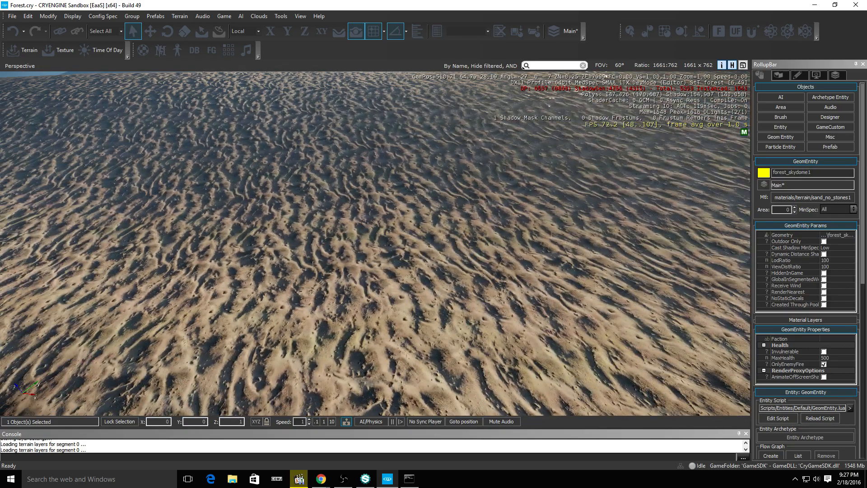
pyautogui.press('s')
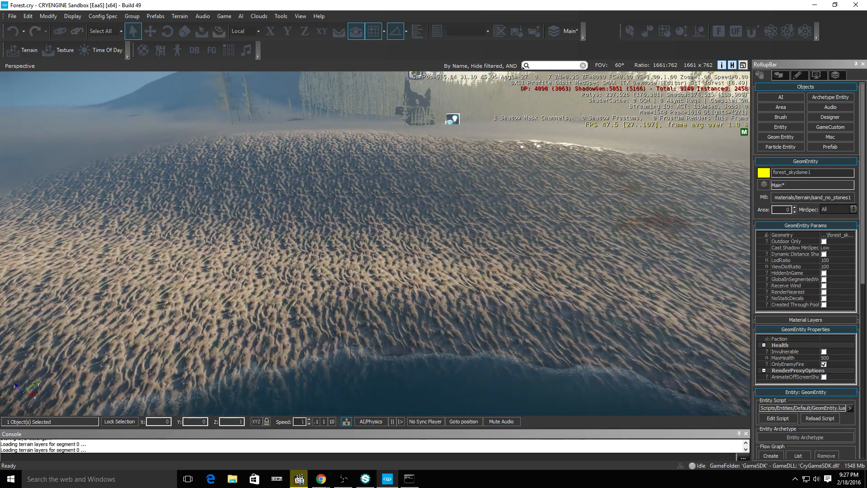
pyautogui.press('w')
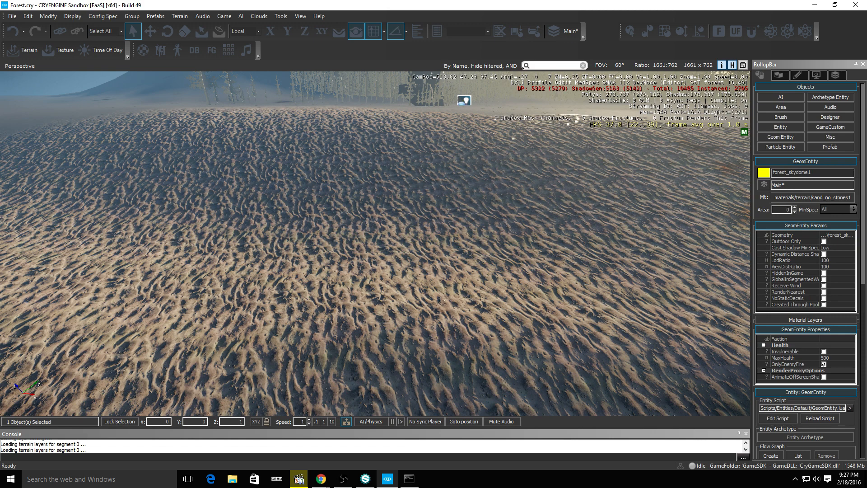
# Try the rotator types on the sand_no_stones1 diffuse map and set it to Fixed Rotation
pyautogui.press('m')
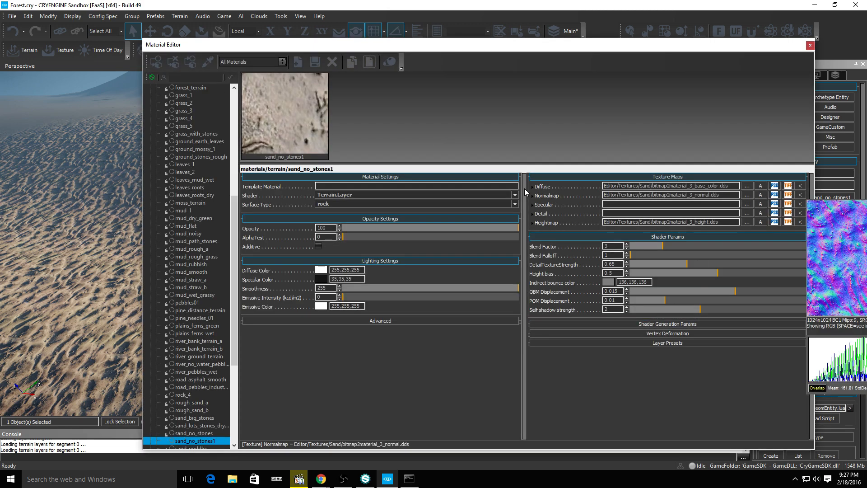
pyautogui.click(540, 188)
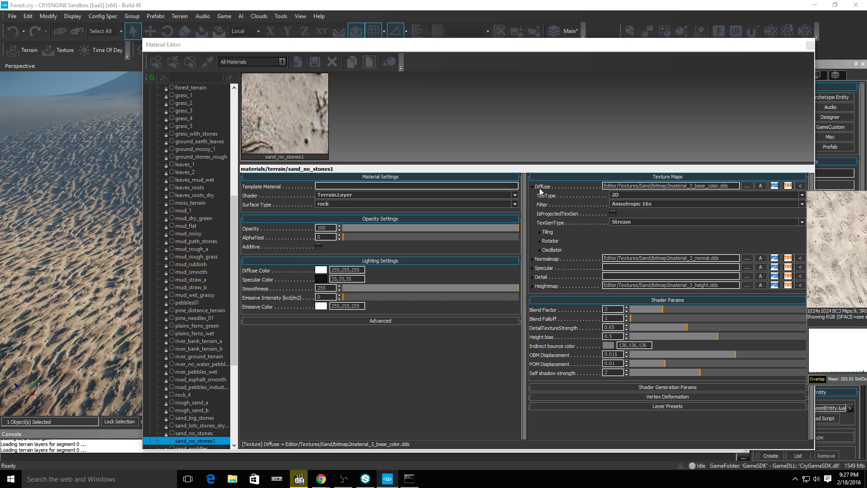
pyautogui.click(540, 242)
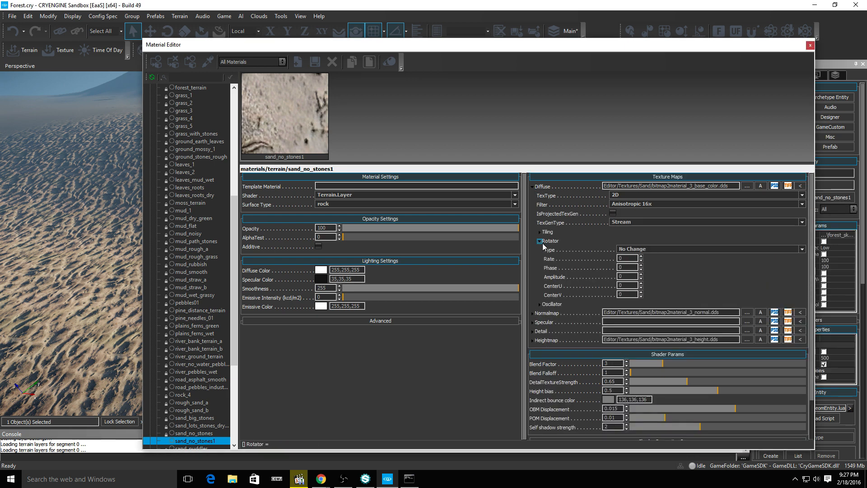
pyautogui.click(647, 250)
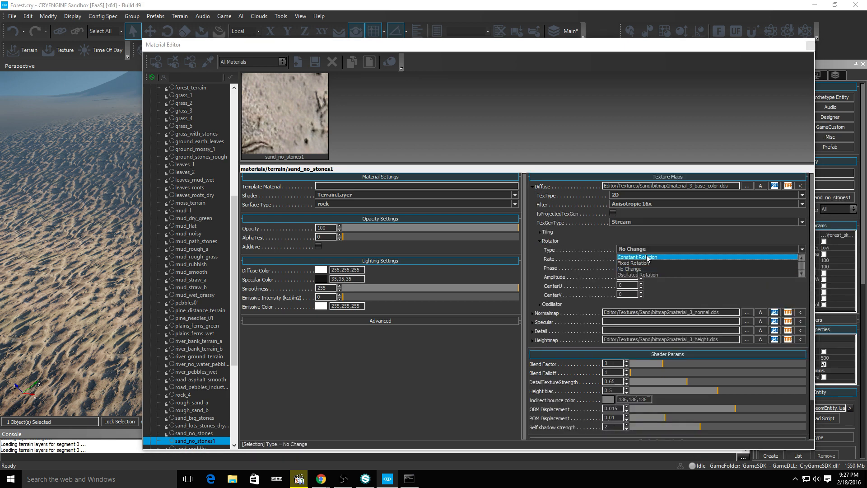
pyautogui.click(647, 257)
pyautogui.click(647, 251)
pyautogui.click(648, 268)
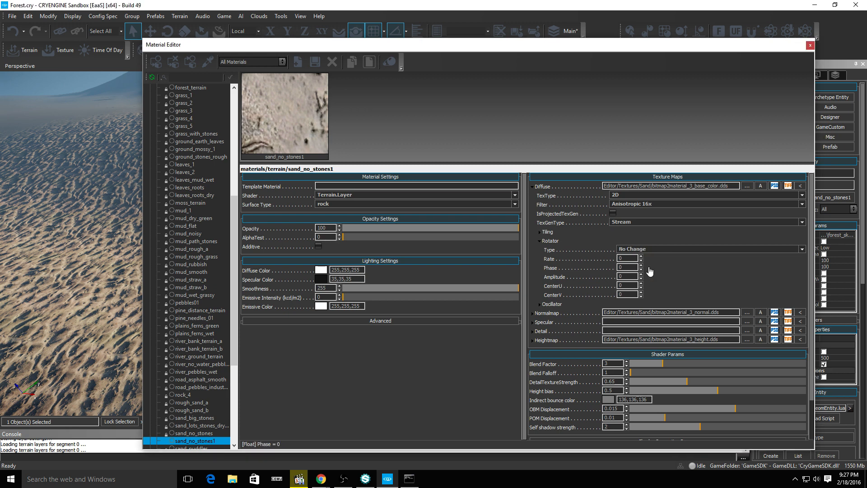
pyautogui.click(649, 250)
pyautogui.click(649, 270)
pyautogui.click(646, 251)
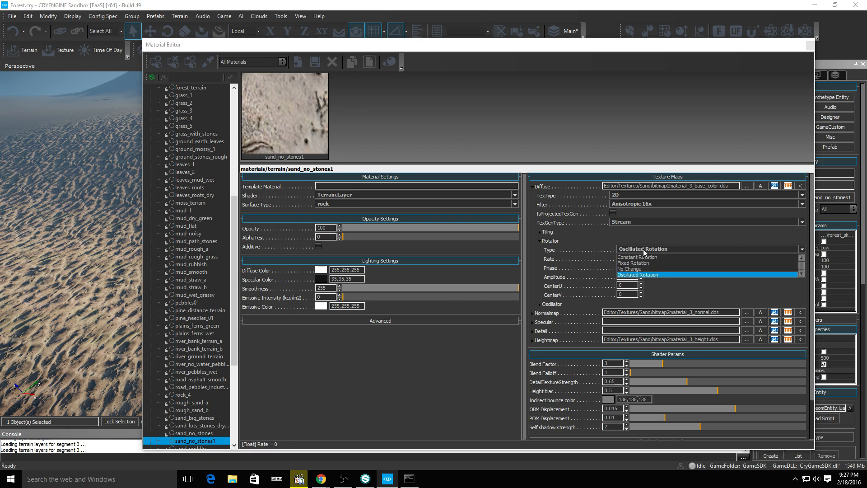
pyautogui.click(648, 263)
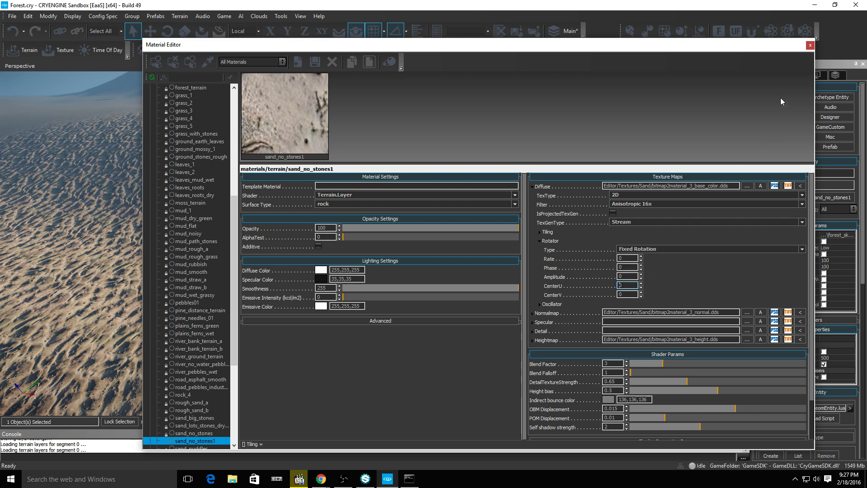
pyautogui.click(810, 45)
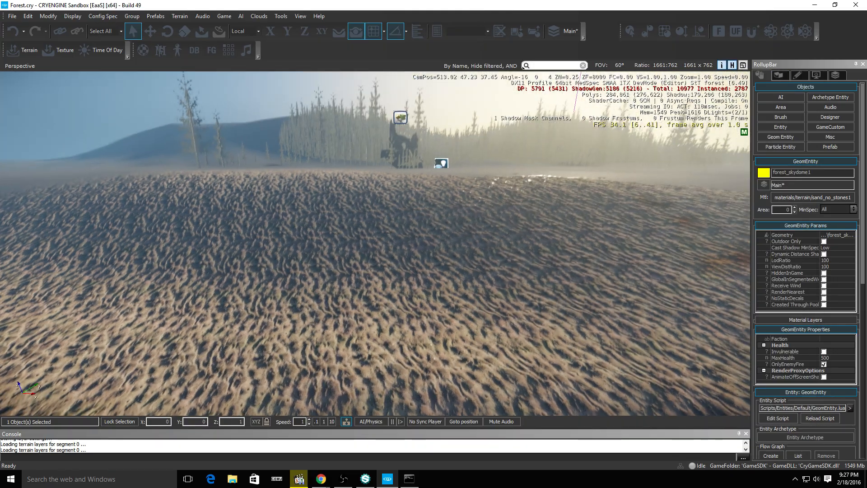
# Examine the sand surface around the level and the darker forest soil ground from close range
pyautogui.press('w')
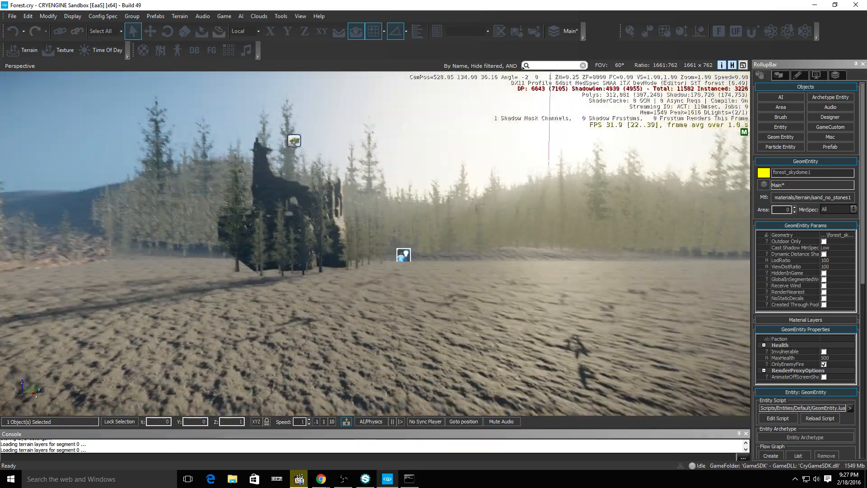
pyautogui.press('s')
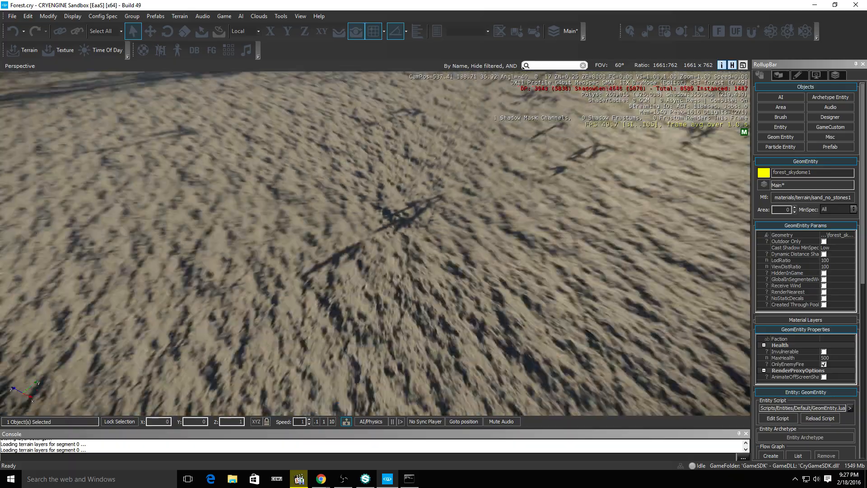
pyautogui.press('w')
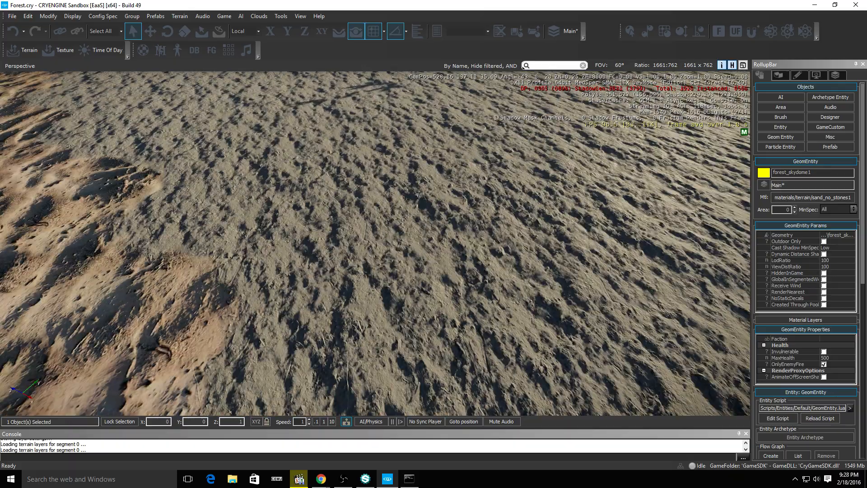
pyautogui.moveTo(374, 244); pyautogui.dragTo(370, 185, button='right')
pyautogui.press('w')
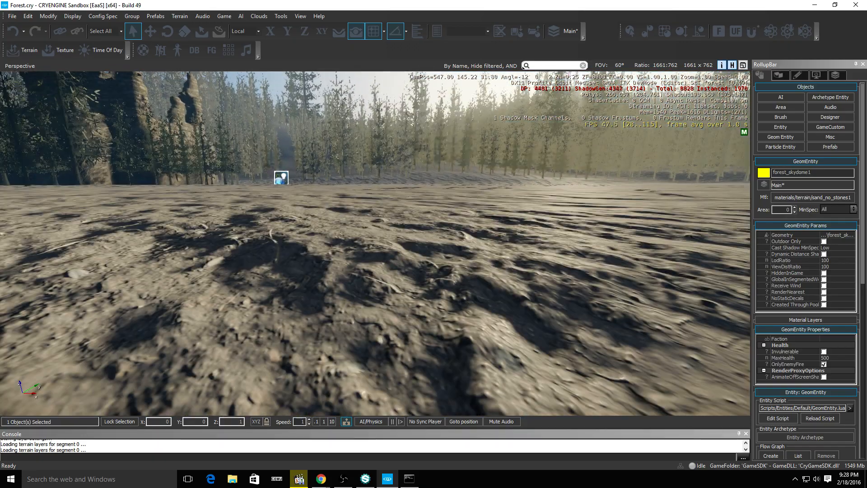
pyautogui.press('w')
pyautogui.moveTo(375, 244); pyautogui.dragTo(444, 239, button='right')
pyautogui.press('s')
pyautogui.press('w')
pyautogui.press('w')
pyautogui.press('s')
pyautogui.press('w')
pyautogui.press('s')
pyautogui.press('w')
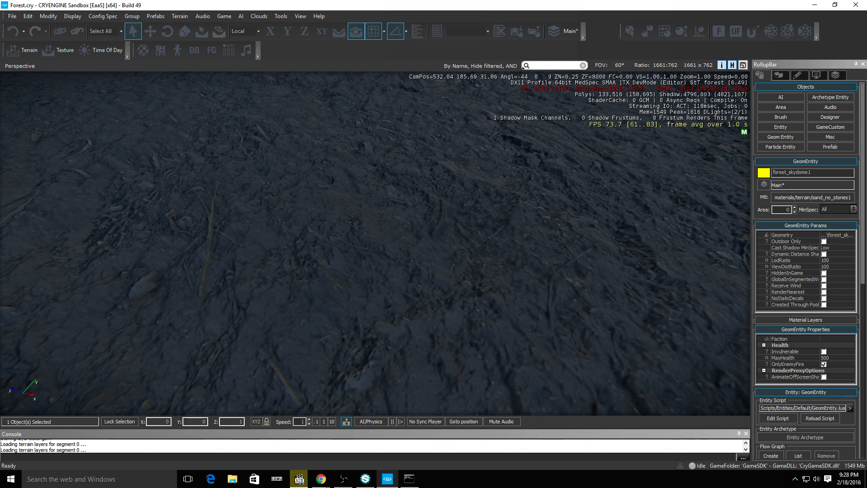
# Duplicate the forest_soil_2 terrain material
pyautogui.press('m')
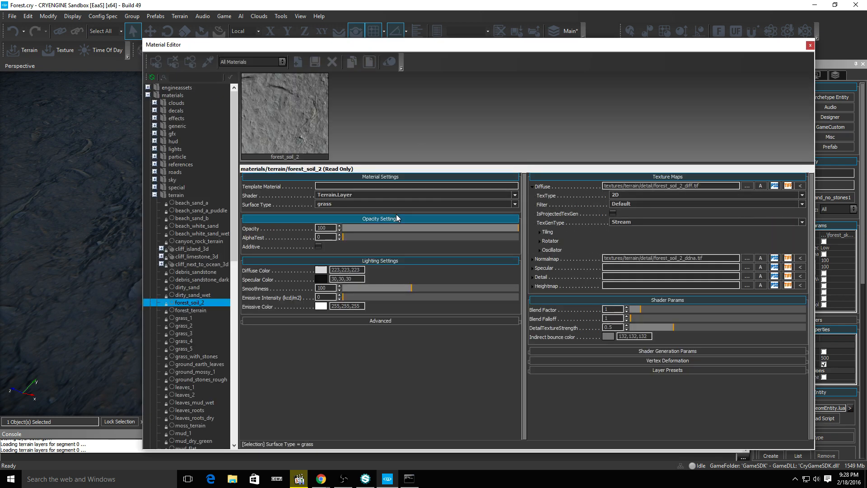
pyautogui.rightClick(194, 302)
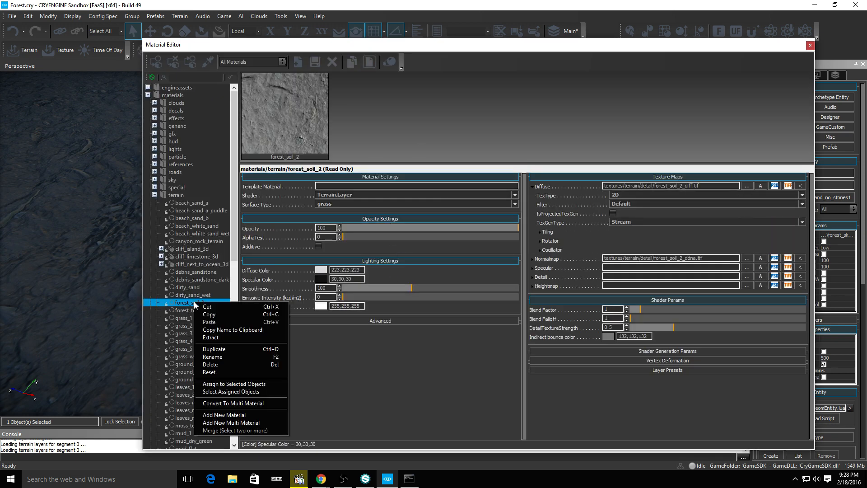
pyautogui.click(245, 349)
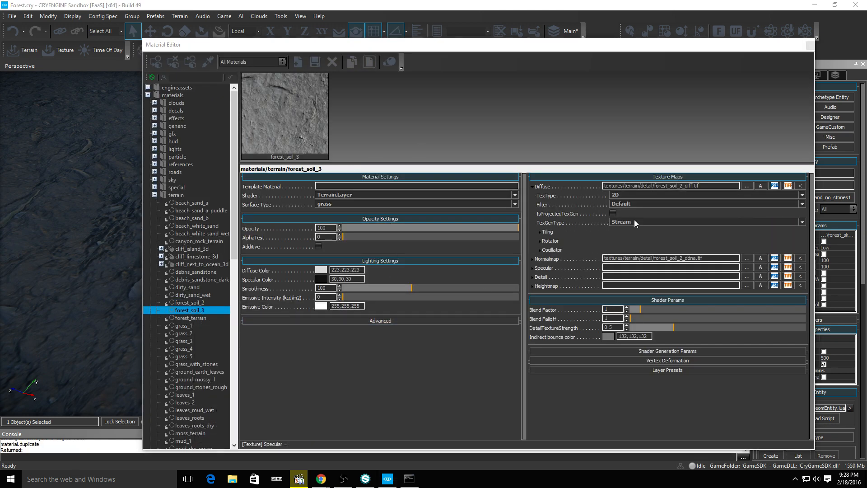
# Set the forest_soil_3 material's diffuse map to bitmap2material_3_base_color.dds from Editor/Textures/Forestsoil
pyautogui.click(746, 185)
pyautogui.click(561, 156)
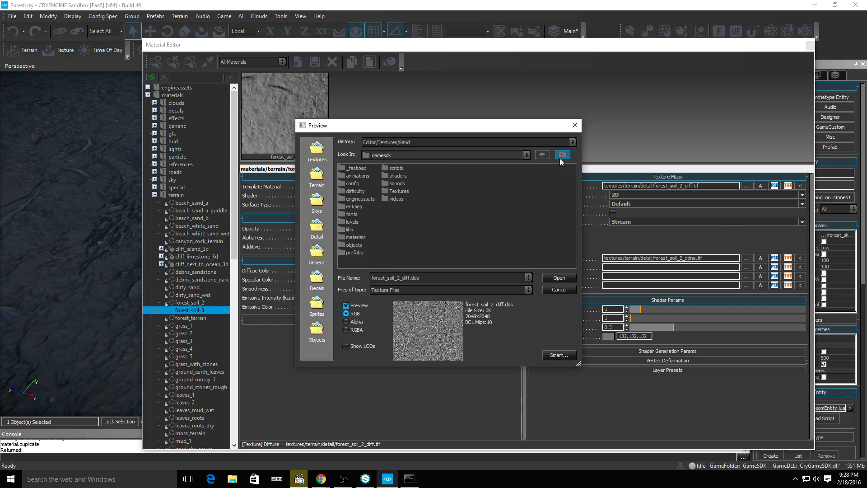
pyautogui.doubleClick(352, 199)
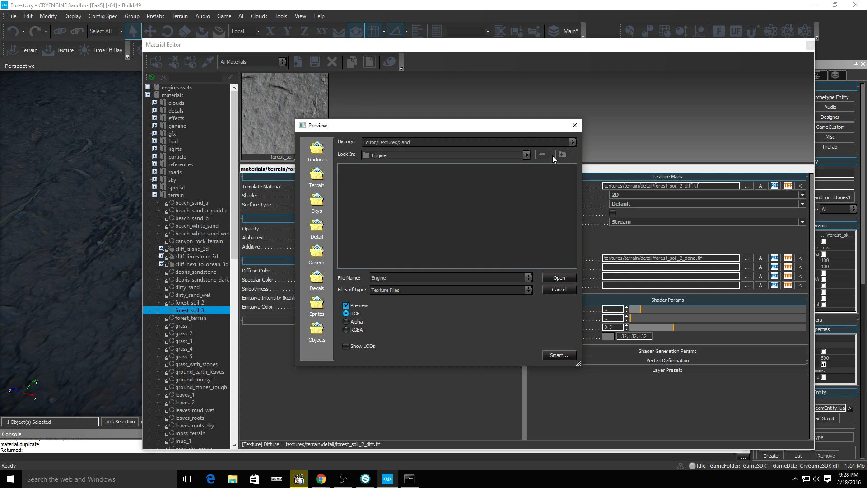
pyautogui.click(558, 156)
pyautogui.doubleClick(351, 192)
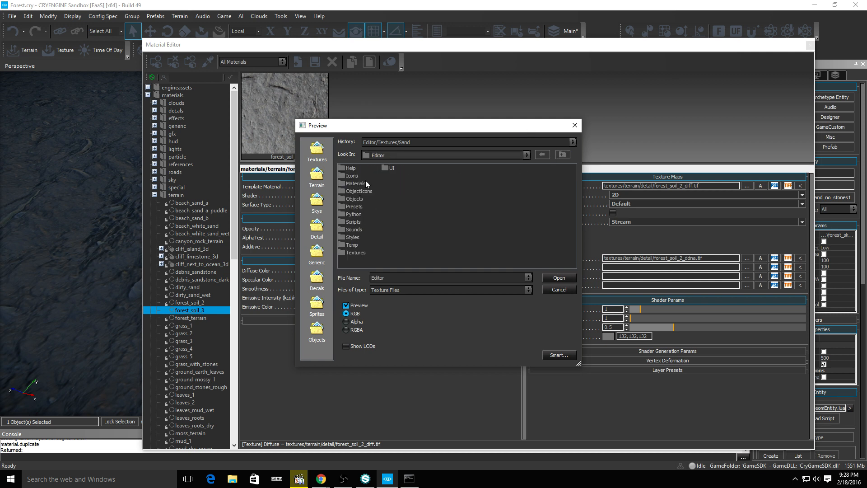
pyautogui.doubleClick(351, 252)
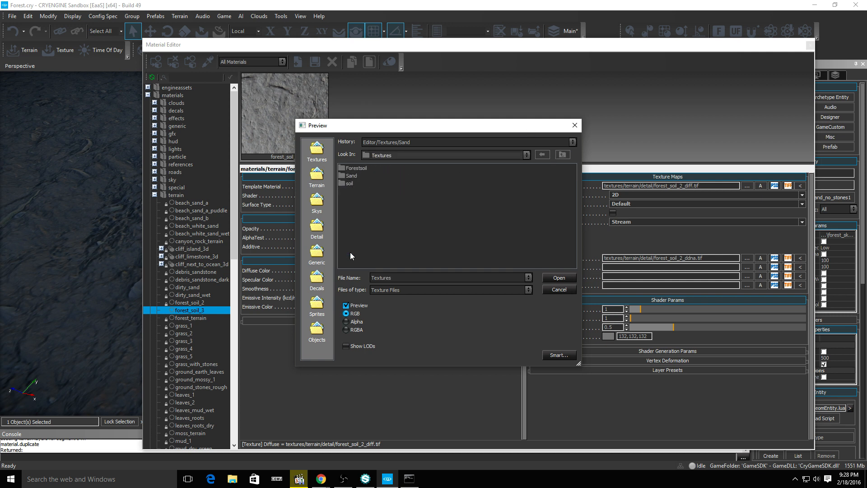
pyautogui.doubleClick(362, 169)
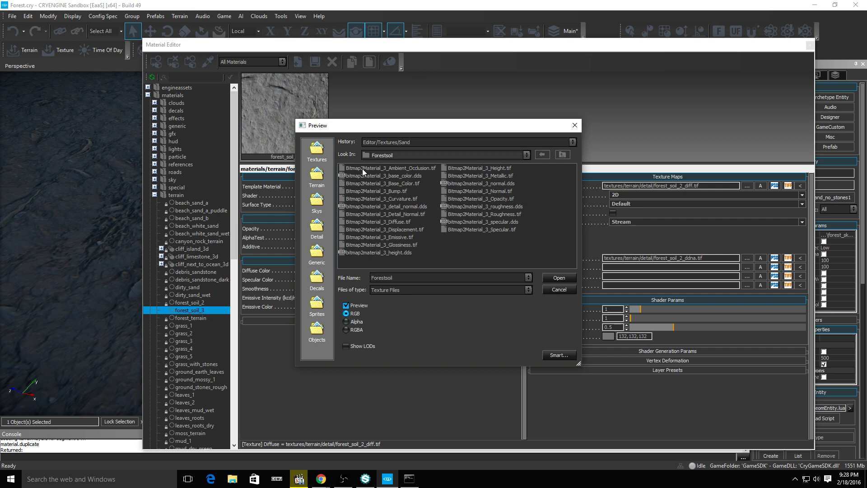
pyautogui.click(411, 177)
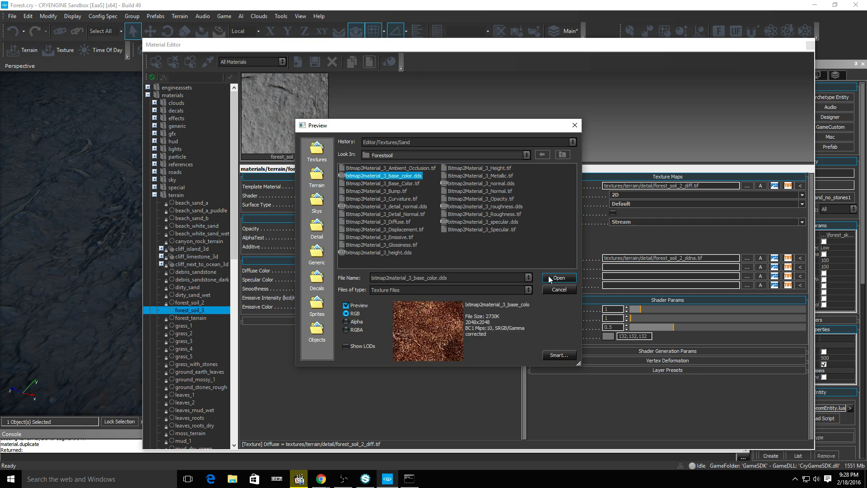
pyautogui.click(560, 278)
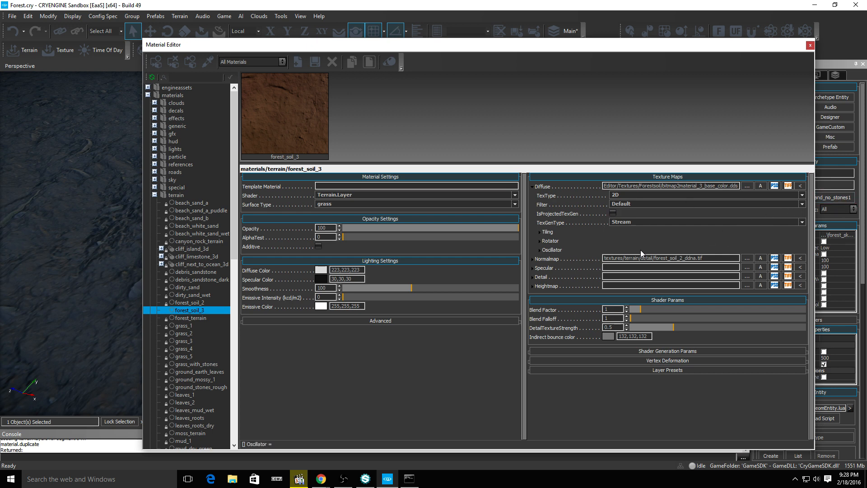
# Set the forest_soil_3 material's normal map to bitmap2material_3_normal.dds from Editor/Textures/Forestsoil
pyautogui.click(746, 259)
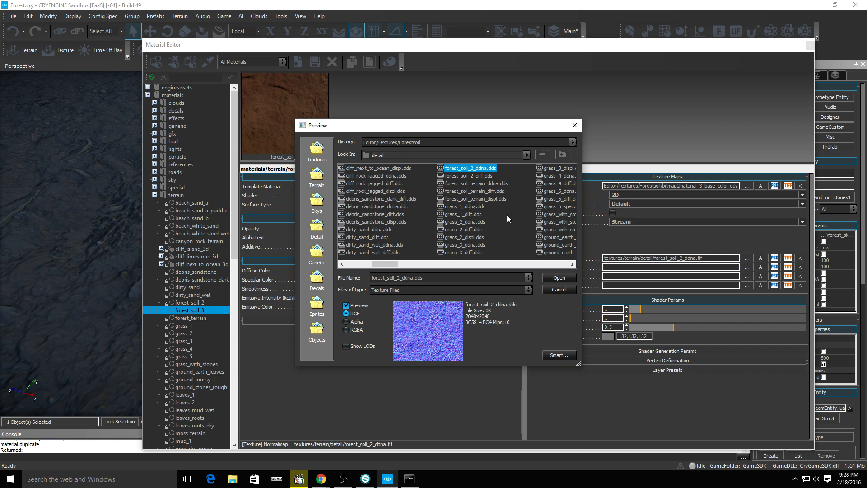
pyautogui.click(563, 154)
pyautogui.click(563, 154)
pyautogui.click(564, 154)
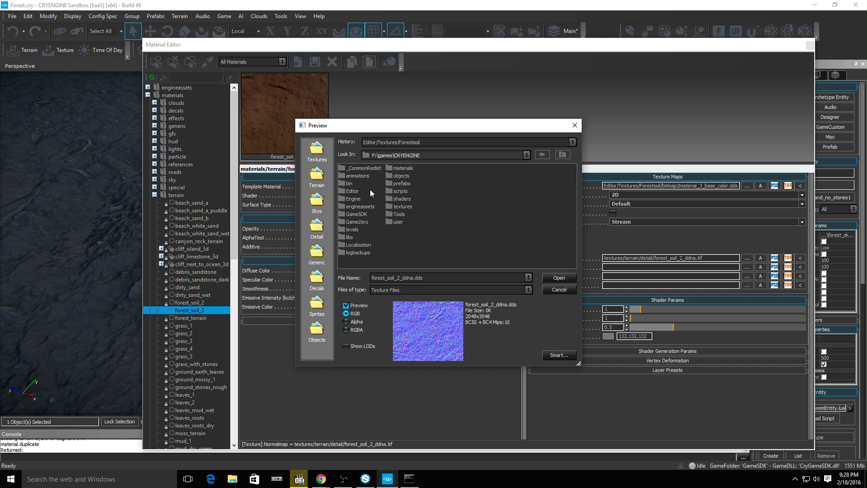
pyautogui.doubleClick(355, 192)
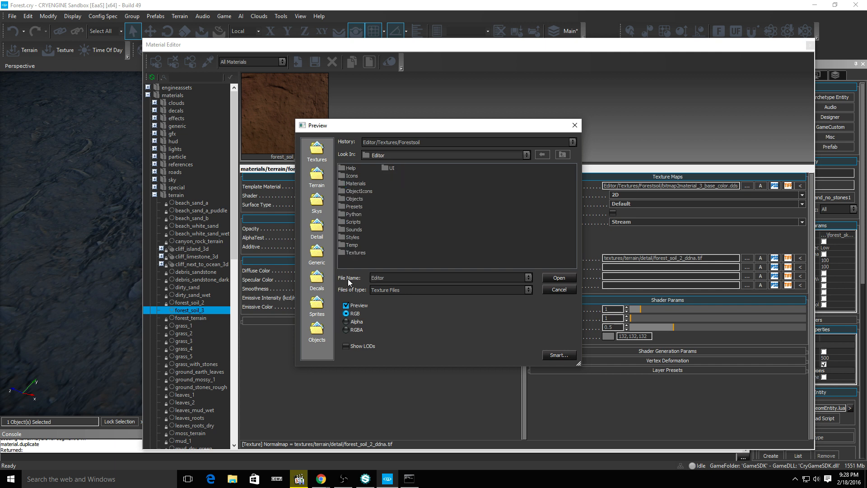
pyautogui.doubleClick(356, 252)
pyautogui.doubleClick(354, 169)
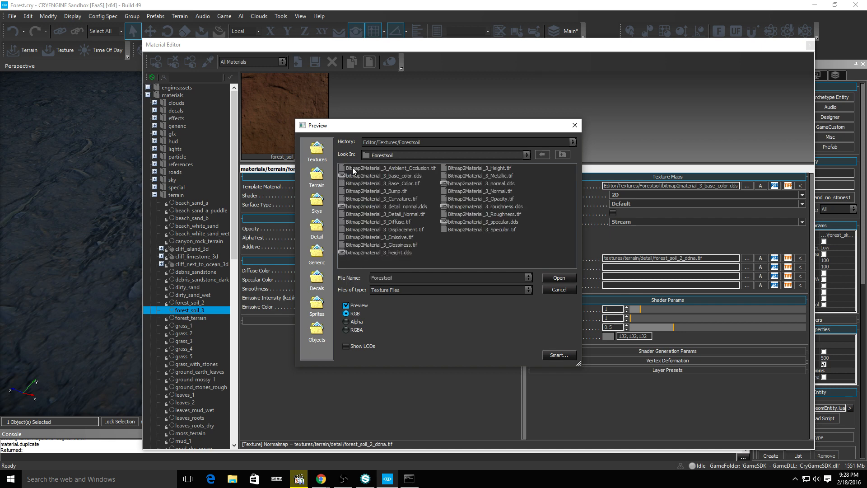
pyautogui.click(494, 185)
pyautogui.click(556, 275)
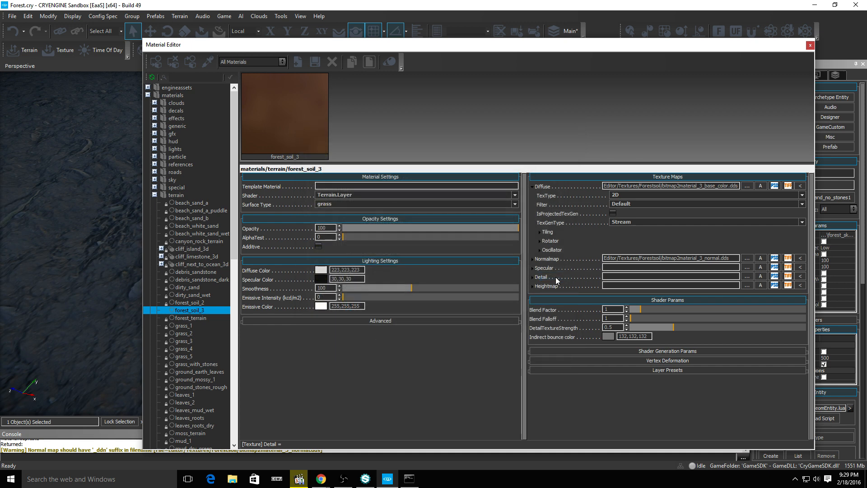
# Assign the forest_soil_3 material to the selected forest_skydome1 object and close the Material Editor
pyautogui.moveTo(722, 258)
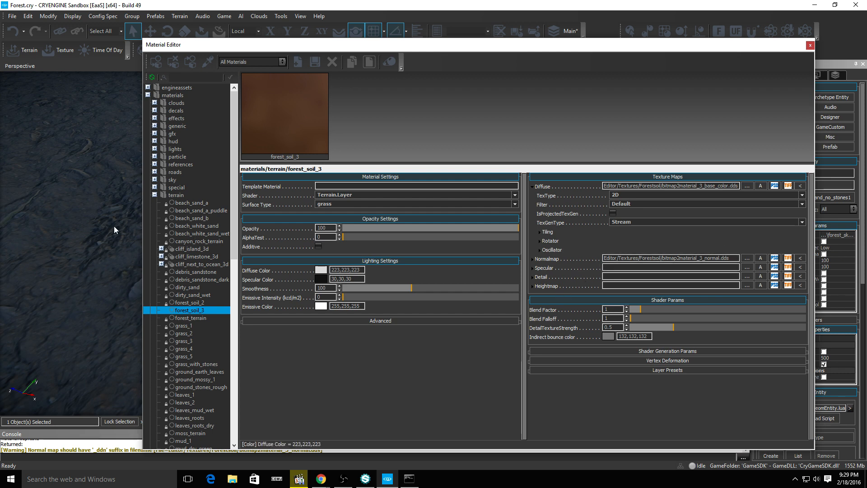
pyautogui.rightClick(187, 311)
pyautogui.click(253, 388)
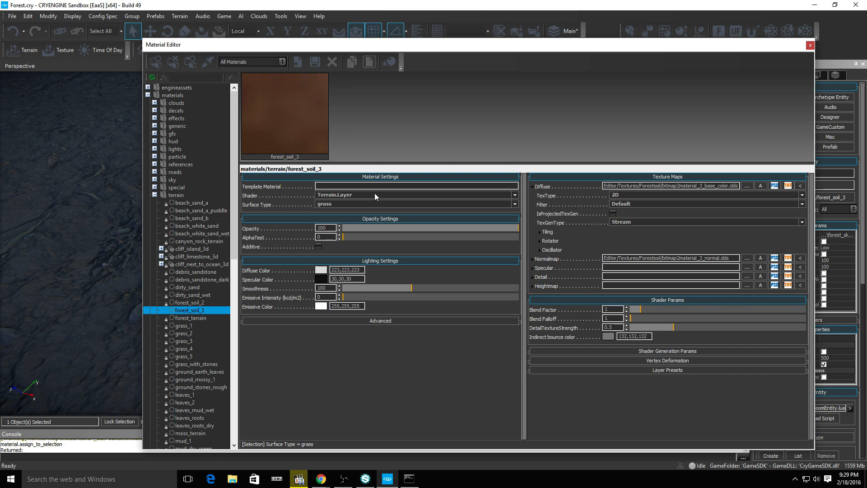
pyautogui.click(809, 45)
# Examine the forest ground among the trees up close and across towards the open sand area
pyautogui.scroll(-5, 437, 218)
pyautogui.moveTo(438, 218); pyautogui.dragTo(408, 202, button='right')
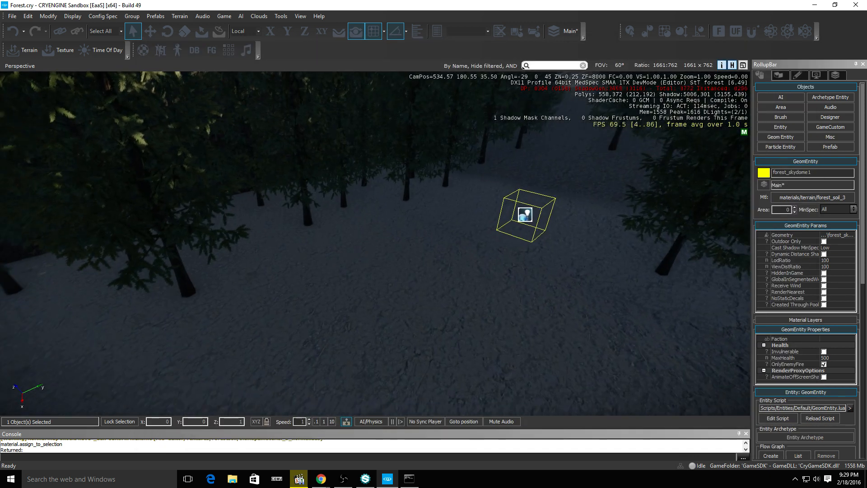
pyautogui.scroll(5, 407, 202)
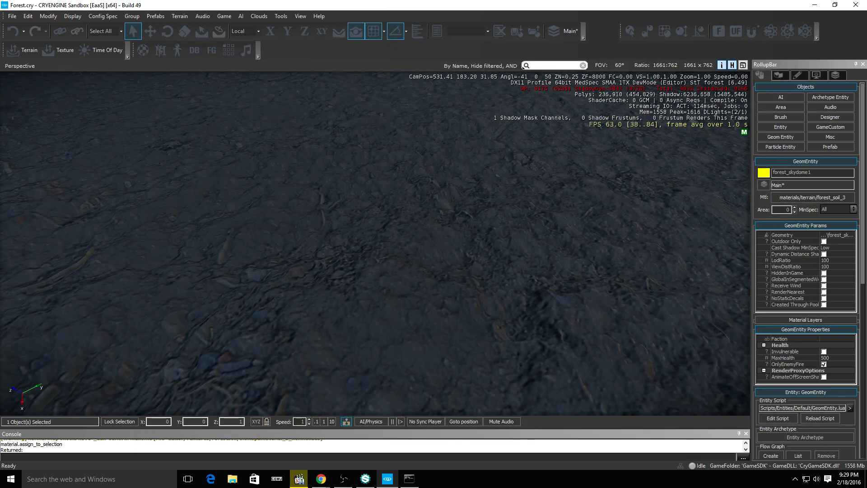
pyautogui.hotkey('ctrl', 'z')
pyautogui.moveTo(408, 202); pyautogui.dragTo(443, 191, button='right')
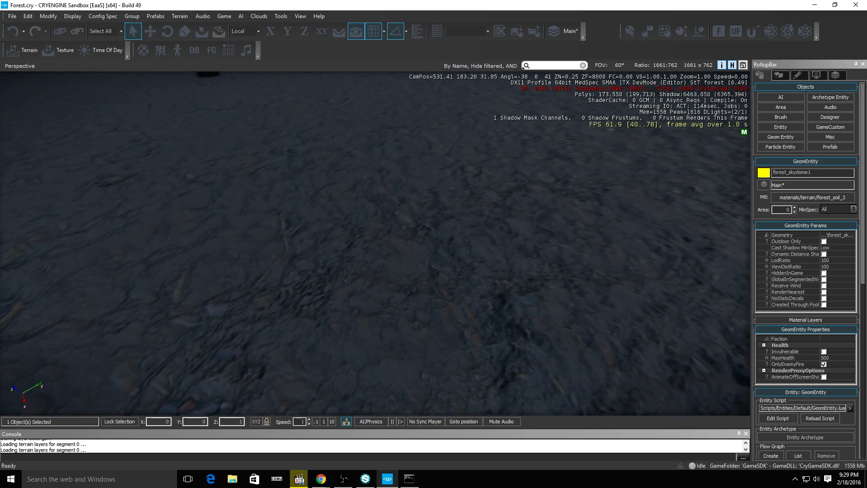
pyautogui.moveTo(440, 248); pyautogui.dragTo(443, 203, button='right')
pyautogui.moveTo(305, 270); pyautogui.dragTo(582, 253, button='right')
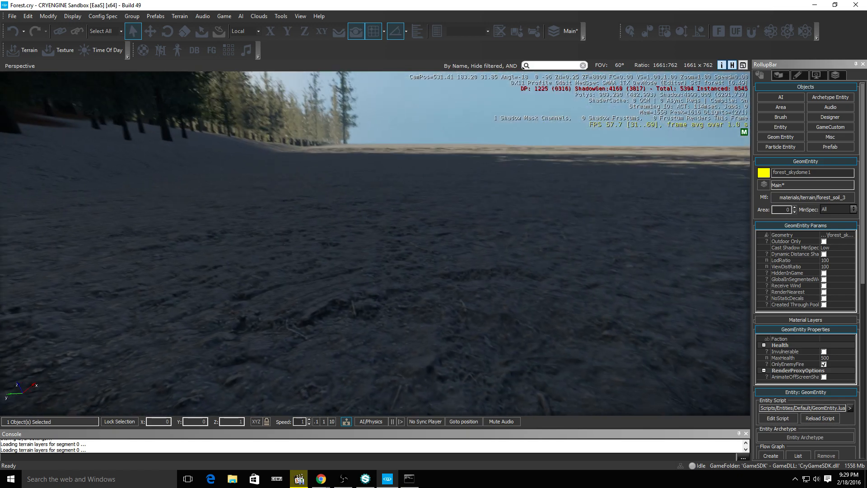
pyautogui.moveTo(406, 255); pyautogui.dragTo(452, 251, button='right')
pyautogui.scroll(-5, 356, 316)
pyautogui.press('w')
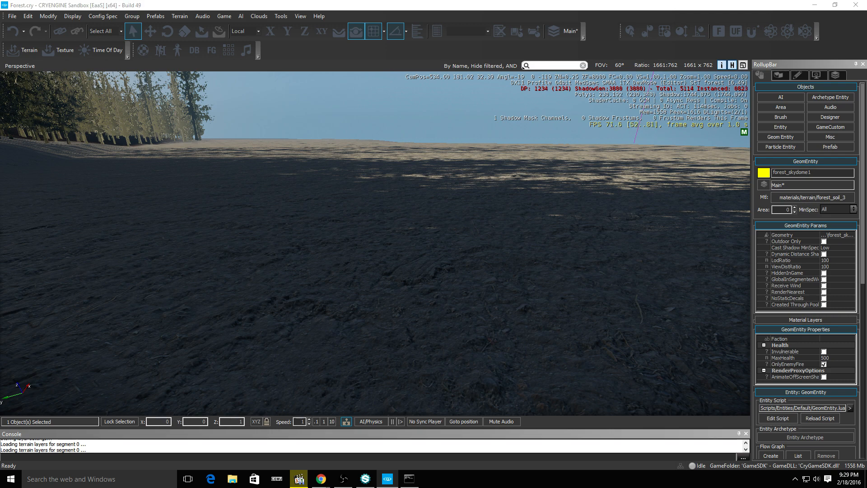
# Load bitmap2material_3_base_color.dds from Editor/Textures/Forestsoil as the forest terrain layer's texture and check it on the ground
pyautogui.click(563, 154)
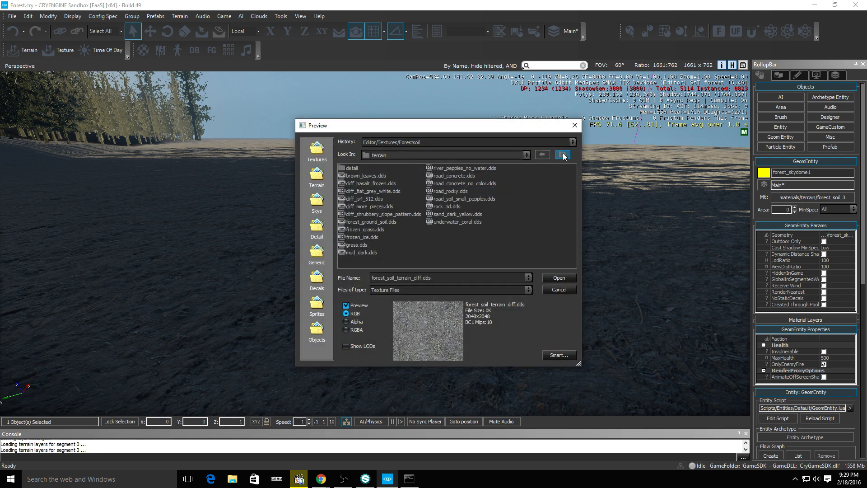
pyautogui.click(562, 154)
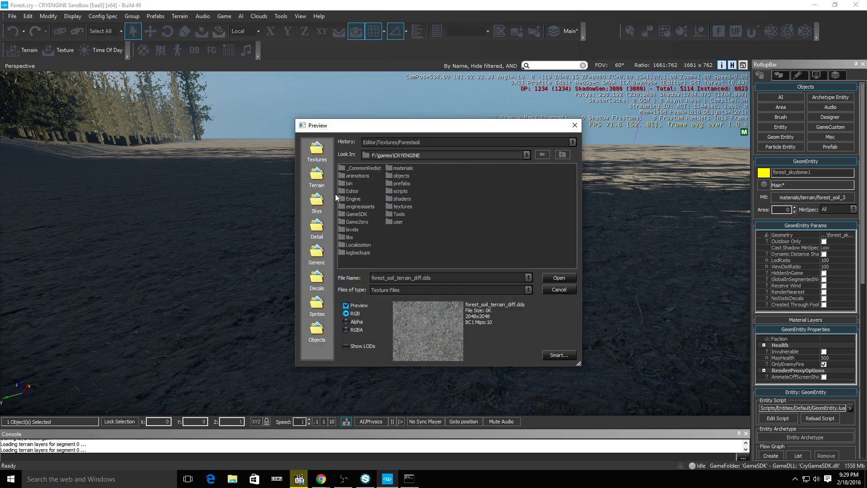
pyautogui.doubleClick(338, 191)
pyautogui.doubleClick(348, 253)
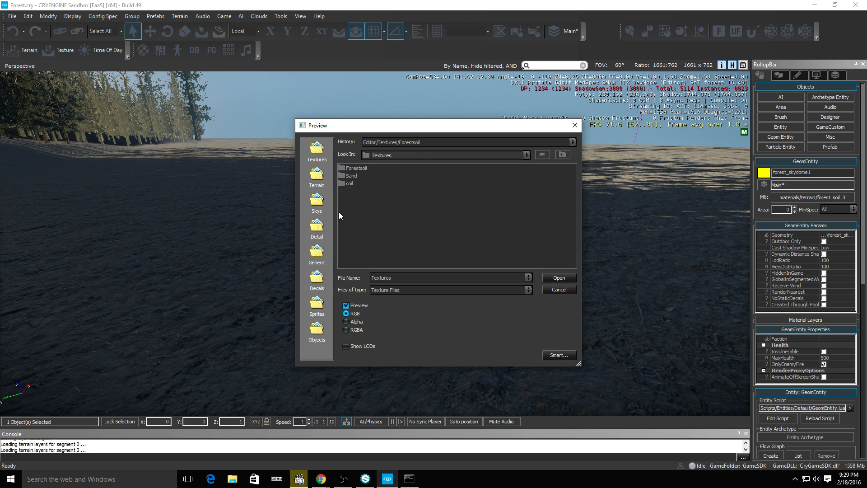
pyautogui.doubleClick(359, 169)
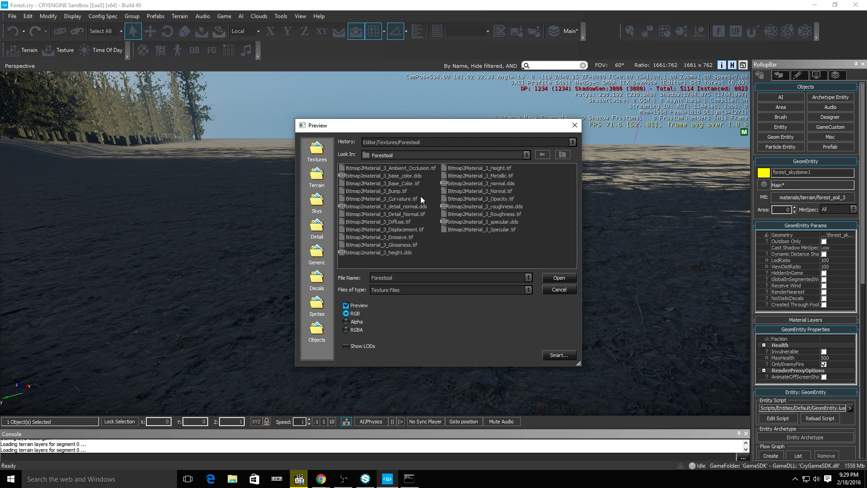
pyautogui.click(425, 176)
pyautogui.click(558, 277)
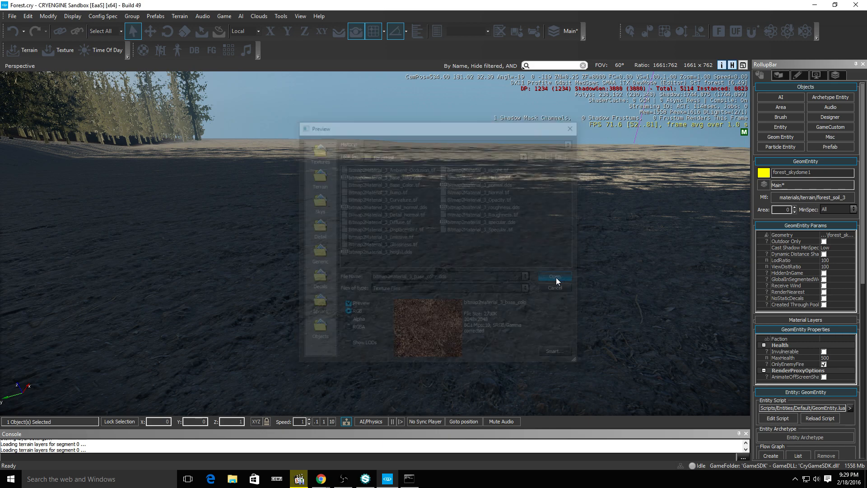
pyautogui.moveTo(551, 278); pyautogui.dragTo(377, 282, button='right')
pyautogui.press('w')
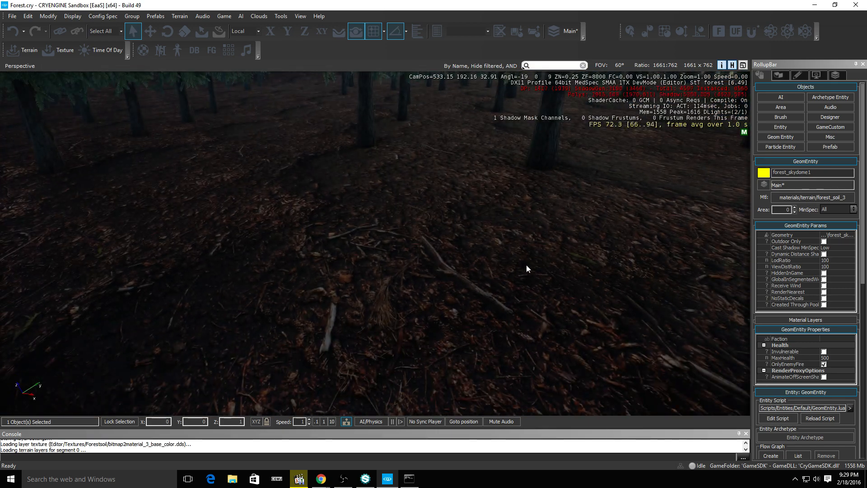
pyautogui.moveTo(526, 265); pyautogui.dragTo(415, 318, button='right')
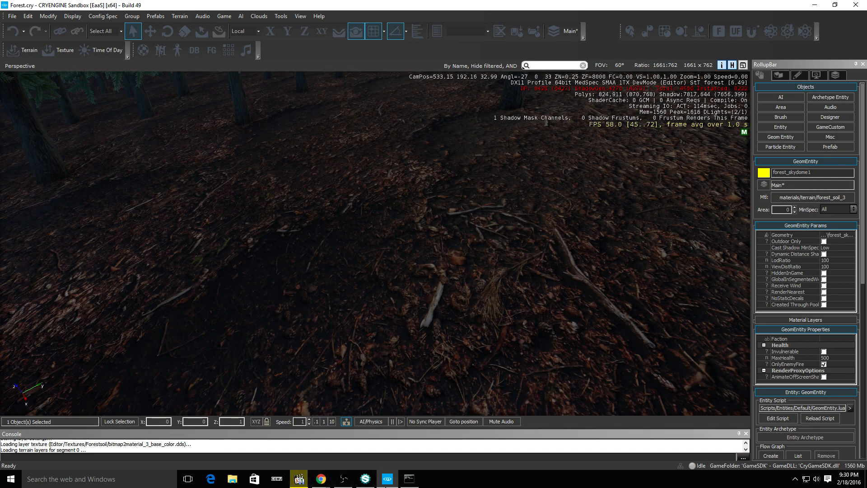
# Switch to File Explorer and locate the Forest Soiltt-005 source image in the Textures folder under Pictures
pyautogui.click(230, 479)
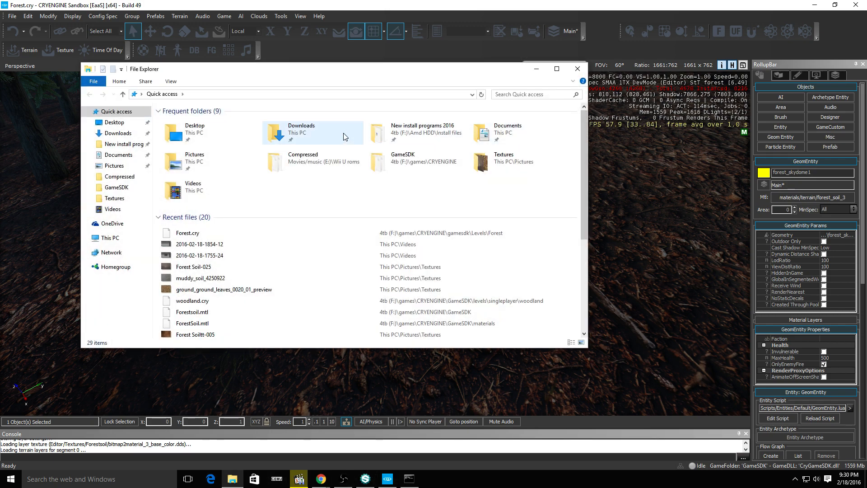
pyautogui.click(120, 176)
pyautogui.click(114, 165)
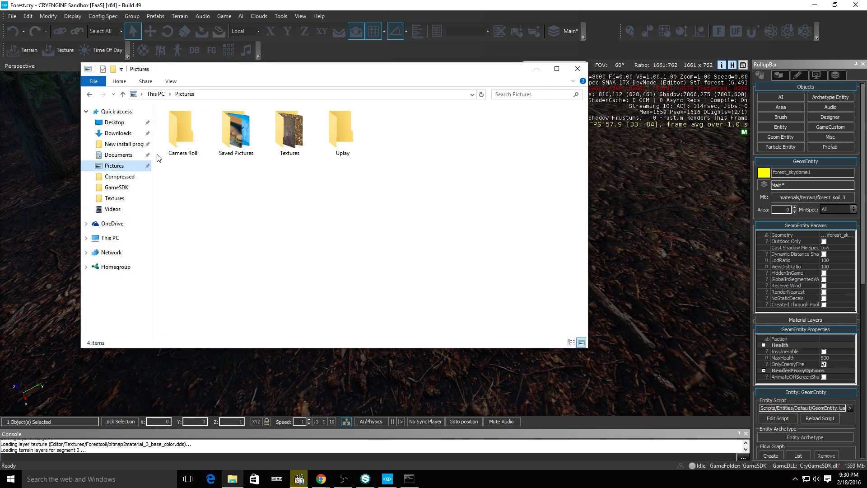
pyautogui.click(309, 130)
pyautogui.doubleClick(308, 130)
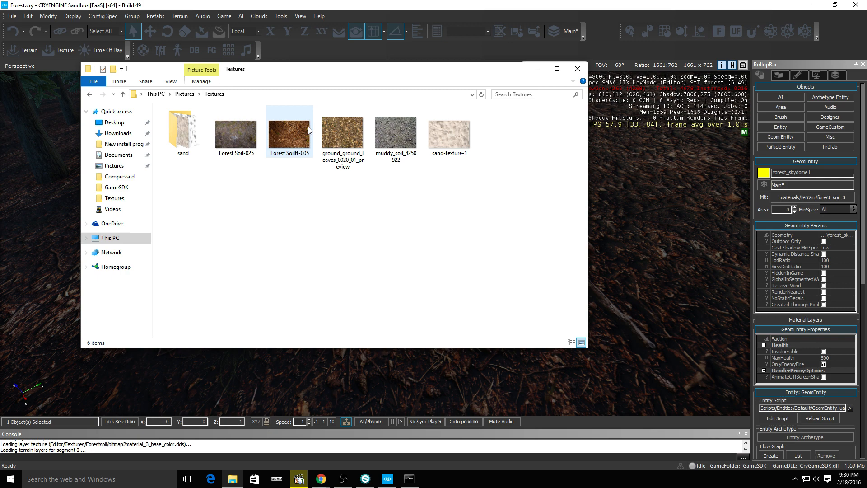
pyautogui.rightClick(282, 143)
pyautogui.click(266, 181)
pyautogui.rightClick(288, 140)
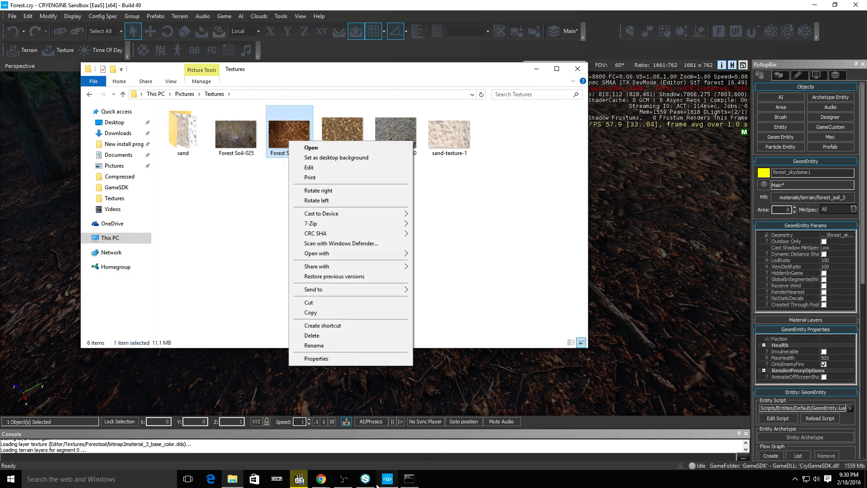
# Switch to Bitmap2Material and load Forest Soiltt-005.jpg as the main input image
pyautogui.click(360, 486)
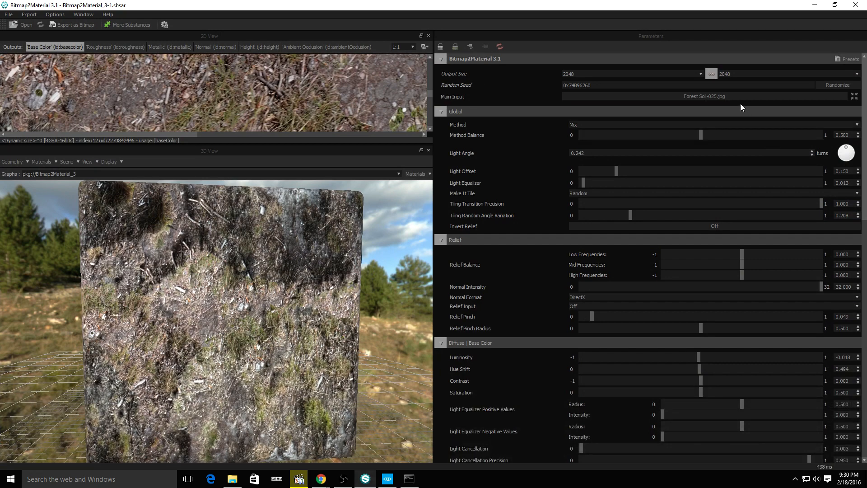
pyautogui.click(725, 96)
pyautogui.doubleClick(205, 85)
pyautogui.scroll(-1, 302, 295)
pyautogui.scroll(1, 301, 295)
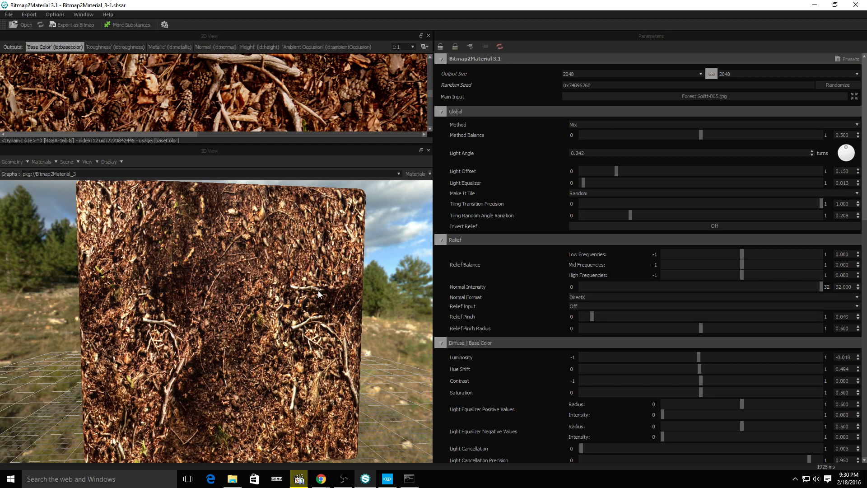
# Randomize the material's seed repeatedly to get a different arrangement of leaves and twigs in the tiling
pyautogui.click(841, 88)
pyautogui.click(841, 87)
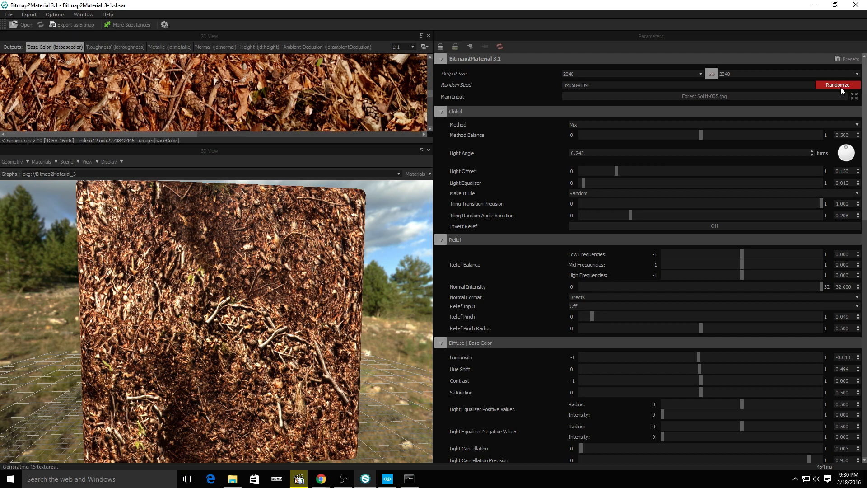
pyautogui.click(840, 88)
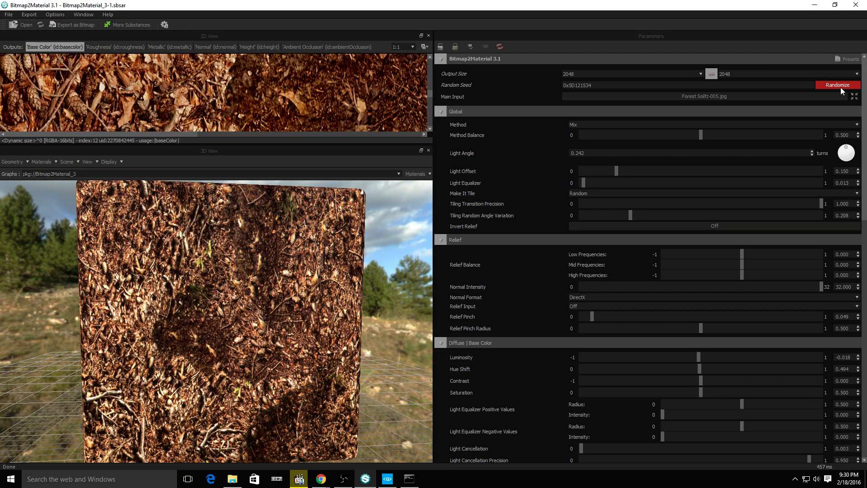
pyautogui.click(841, 87)
pyautogui.click(841, 88)
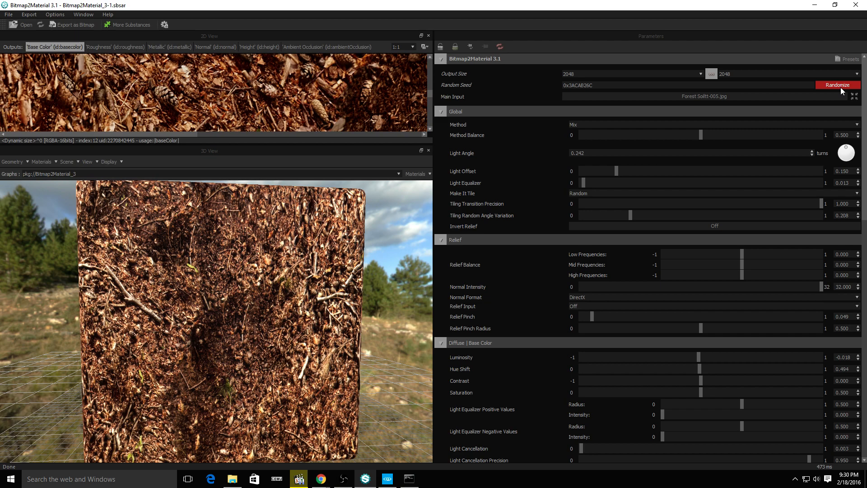
# Set up a bitmap export of only the Base Color output in png format
pyautogui.moveTo(202, 315); pyautogui.dragTo(199, 297)
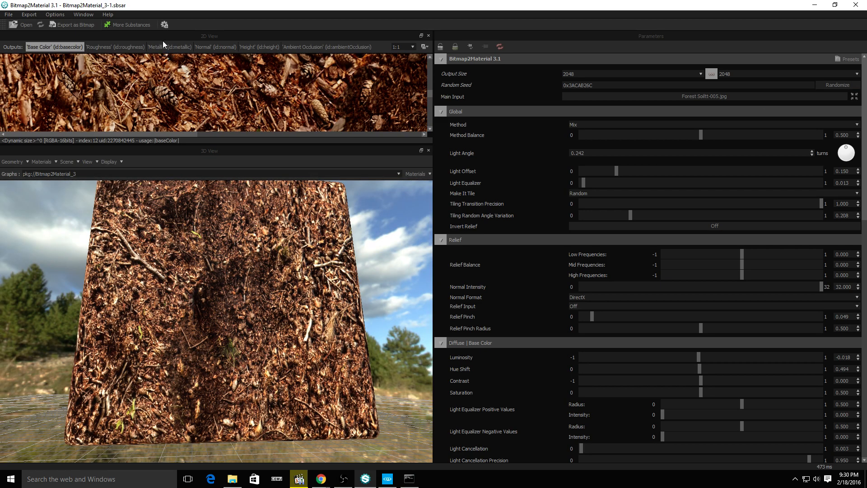
pyautogui.click(72, 25)
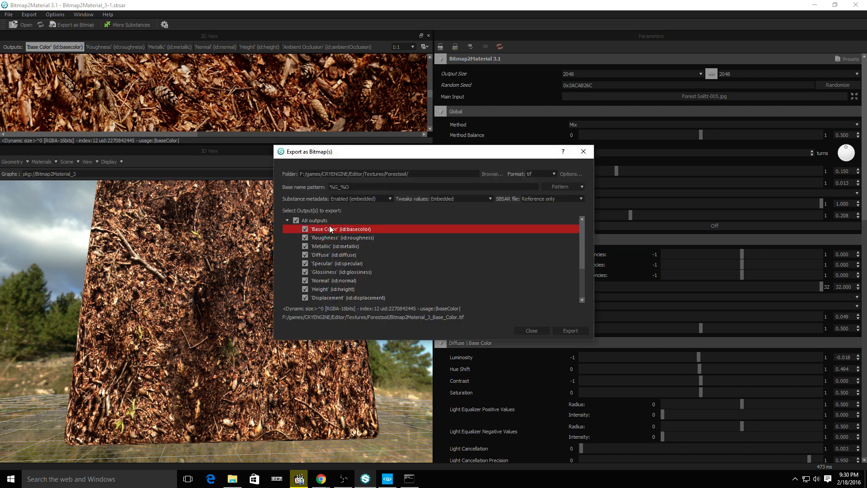
pyautogui.click(295, 220)
pyautogui.click(305, 228)
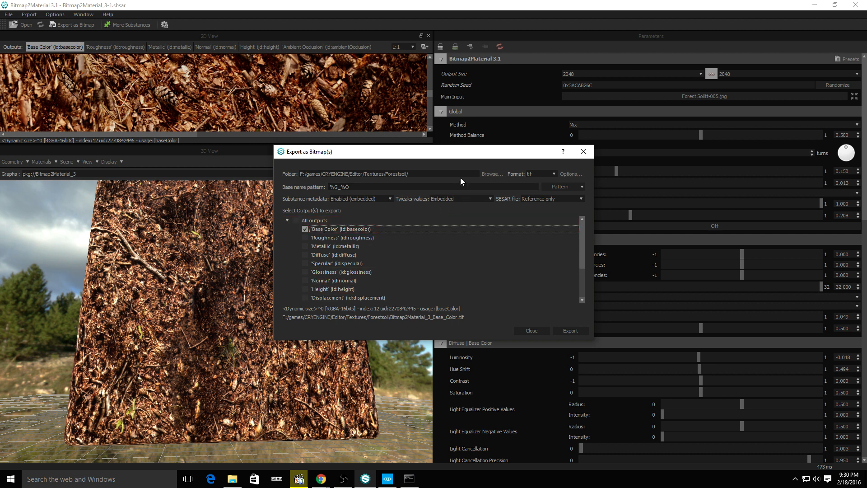
pyautogui.click(528, 174)
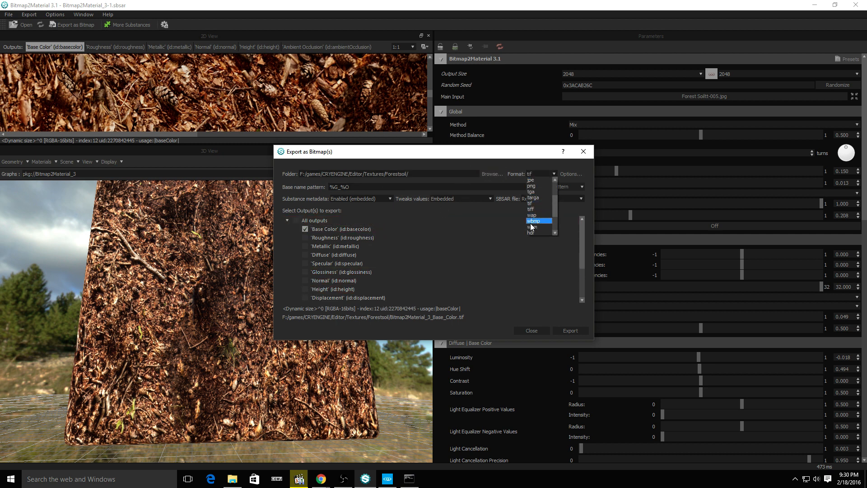
pyautogui.click(531, 185)
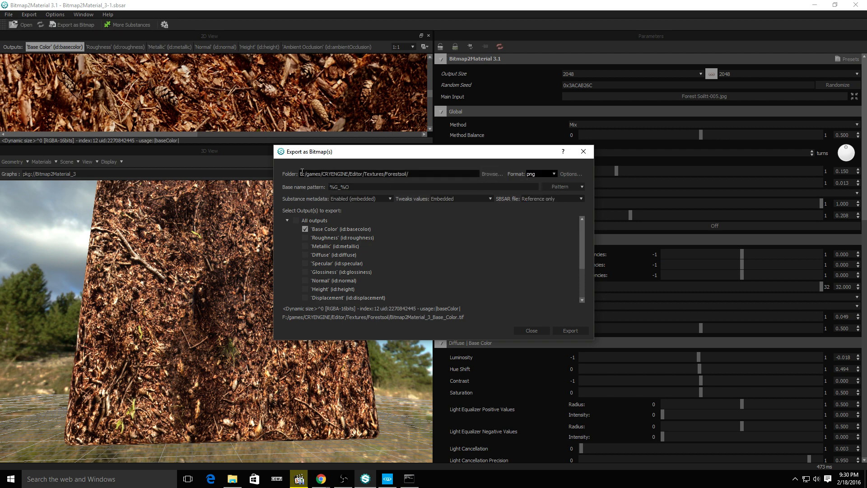
# Choose the Desktop as the output folder and export the Base Color map
pyautogui.click(492, 174)
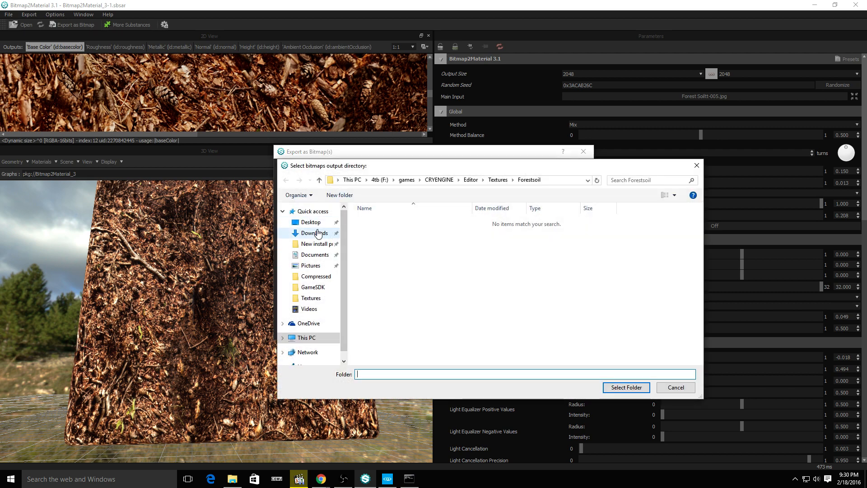
pyautogui.click(310, 221)
pyautogui.click(626, 387)
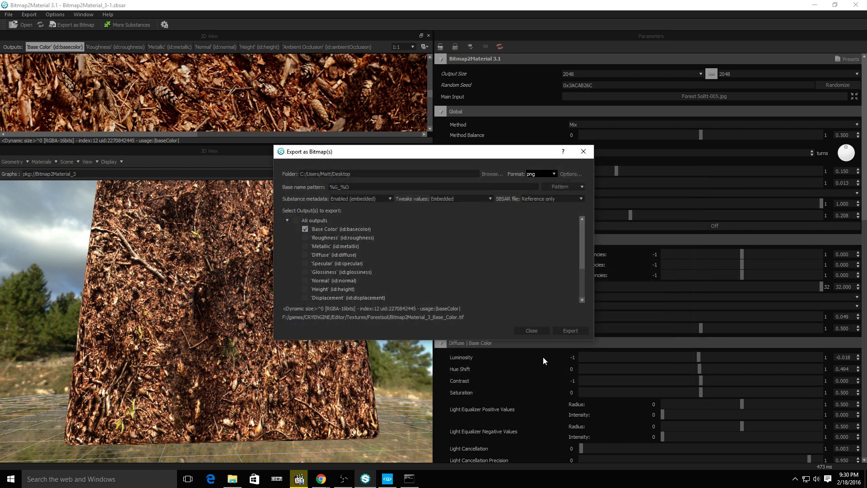
pyautogui.click(568, 334)
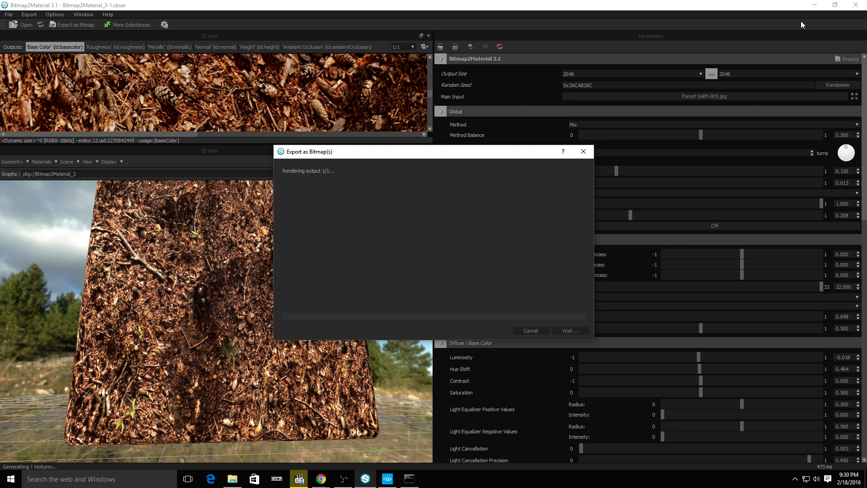
# Switch to the desktop and open the exported Bitmap2Material_3_Base_Color image in GIMP
pyautogui.click(814, 5)
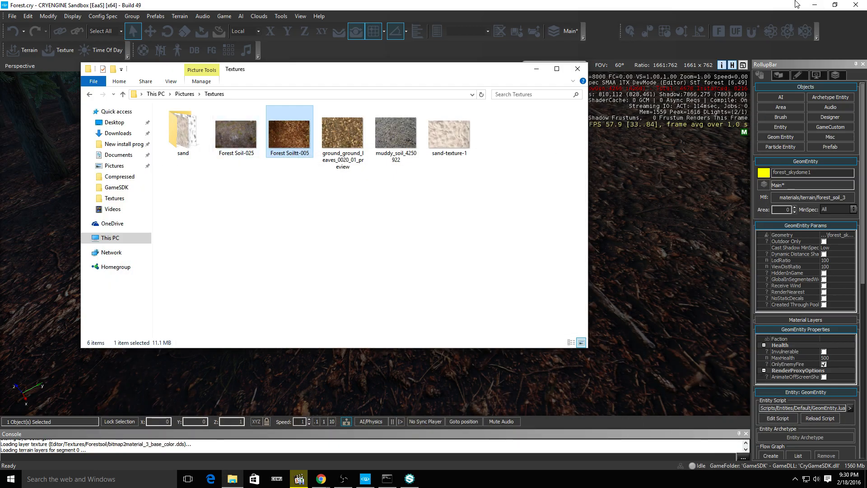
pyautogui.click(814, 5)
pyautogui.rightClick(94, 30)
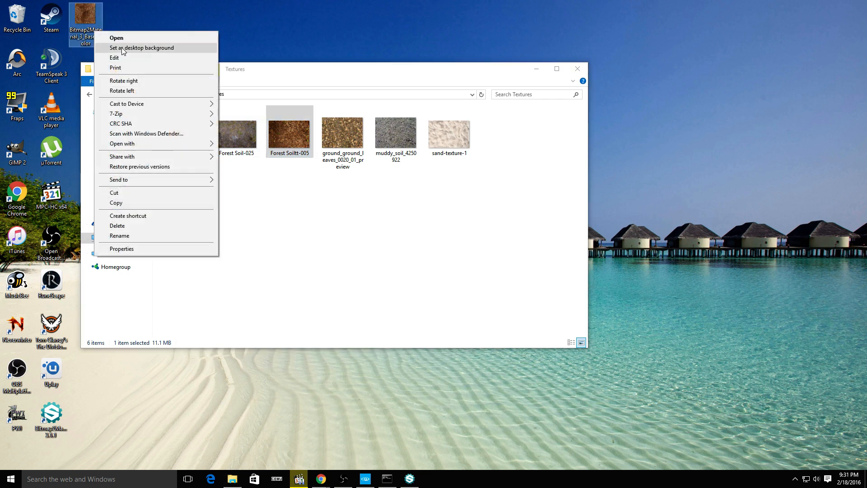
pyautogui.moveTo(191, 139)
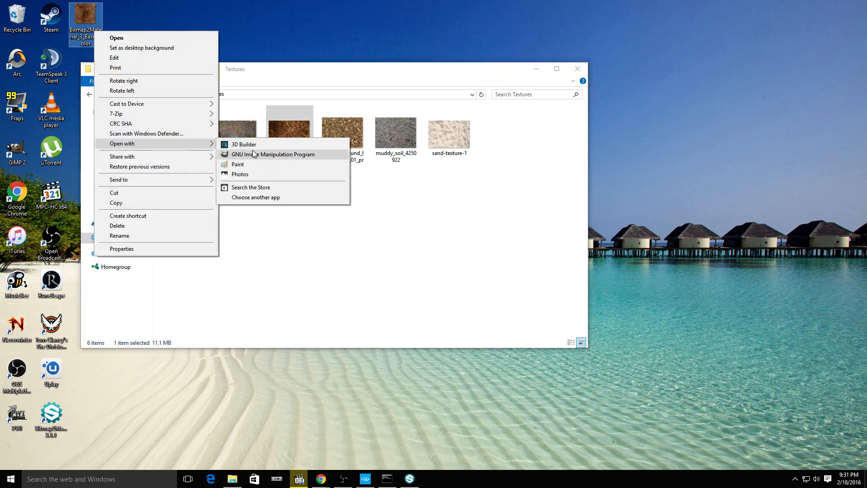
pyautogui.click(252, 154)
pyautogui.click(536, 68)
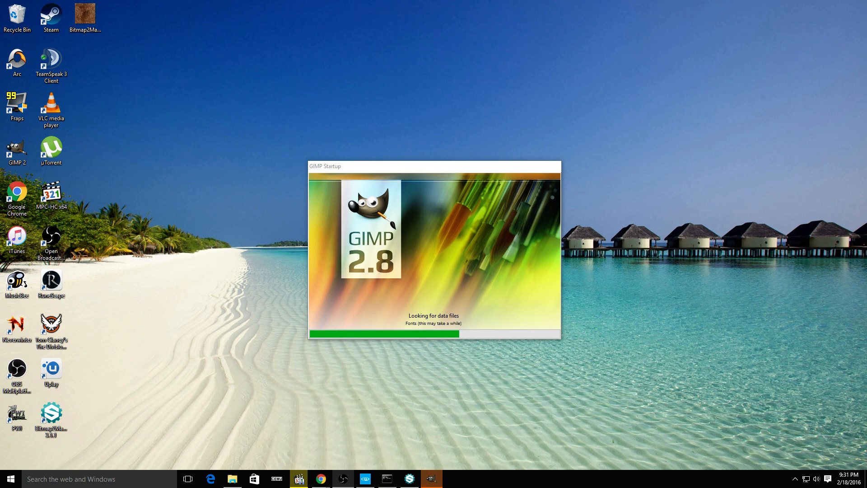
pyautogui.moveTo(318, 481)
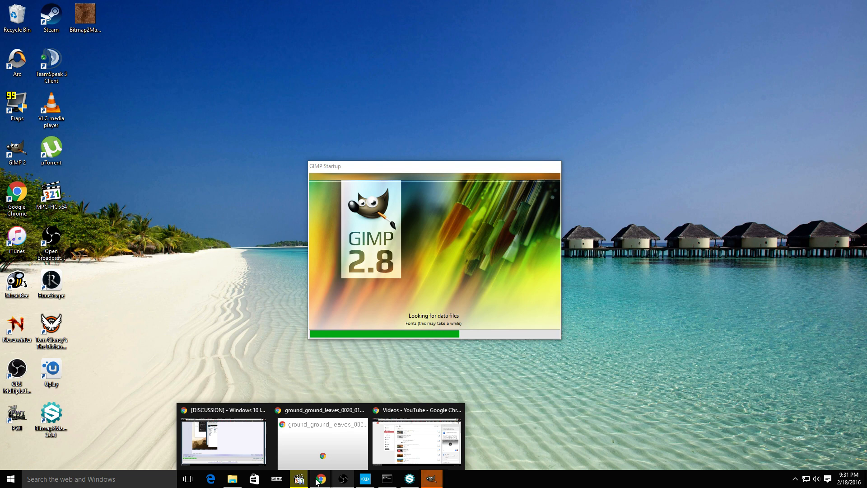
pyautogui.click(416, 435)
pyautogui.moveTo(474, 4); pyautogui.dragTo(866, 289)
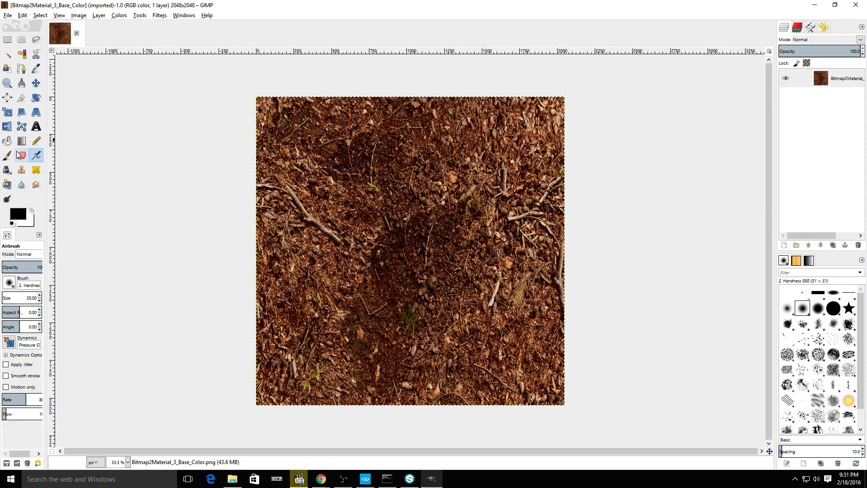
# Clone brighter leaf litter from the texture's left side over the dark patch in its centre
pyautogui.click(21, 169)
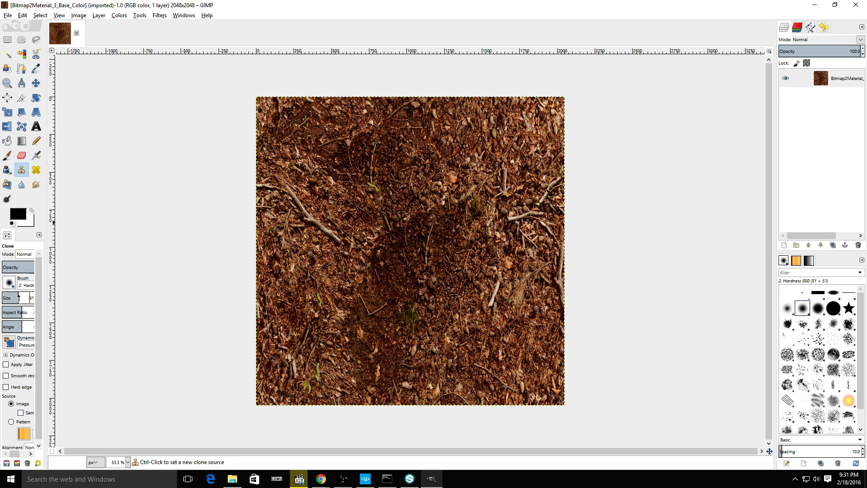
pyautogui.keyDown('ctrl'); pyautogui.click(286, 264); pyautogui.keyUp('ctrl')
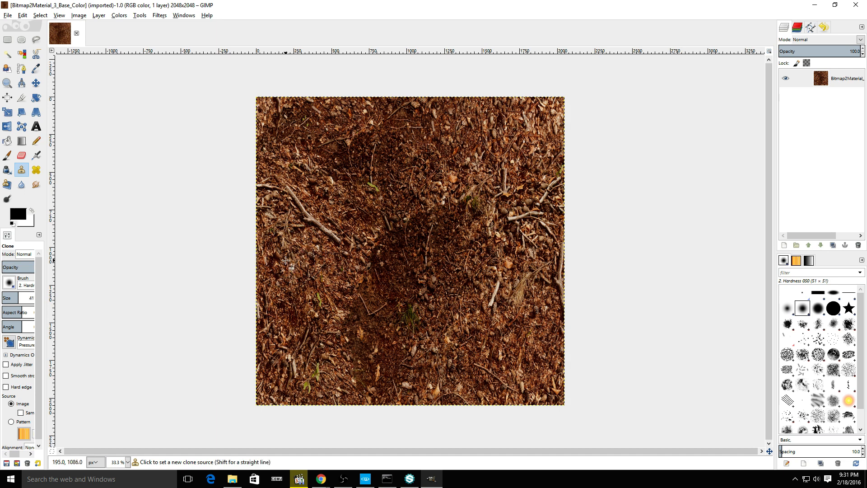
pyautogui.moveTo(416, 246)
pyautogui.mouseDown()
pyautogui.moveTo(408, 228)
pyautogui.moveTo(391, 255)
pyautogui.moveTo(387, 248)
pyautogui.moveTo(393, 282)
pyautogui.moveTo(414, 258)
pyautogui.moveTo(398, 299)
pyautogui.moveTo(379, 313)
pyautogui.moveTo(365, 306)
pyautogui.moveTo(357, 330)
pyautogui.moveTo(350, 312)
pyautogui.moveTo(382, 293)
pyautogui.moveTo(381, 344)
pyautogui.moveTo(374, 323)
pyautogui.moveTo(384, 375)
pyautogui.moveTo(416, 339)
pyautogui.moveTo(420, 284)
pyautogui.moveTo(447, 248)
pyautogui.moveTo(398, 289)
pyautogui.moveTo(407, 221)
pyautogui.mouseUp()
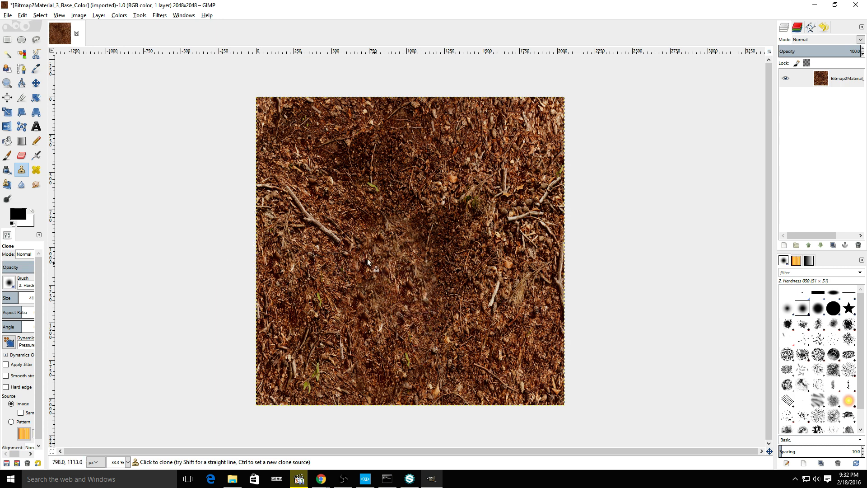
pyautogui.moveTo(431, 260); pyautogui.dragTo(467, 226)
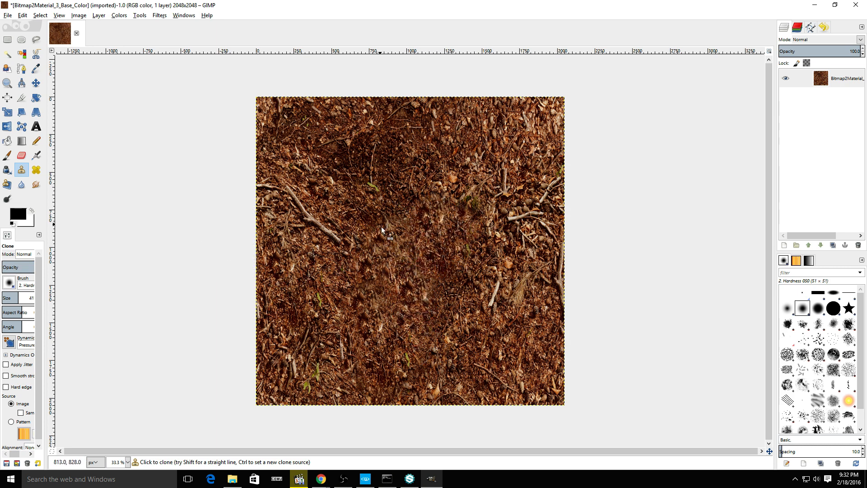
# Clone leaf litter over the dark upper-middle area, the duplicated branch near the top edge and the lower-middle area
pyautogui.moveTo(402, 207)
pyautogui.mouseDown()
pyautogui.moveTo(334, 162)
pyautogui.moveTo(332, 176)
pyautogui.moveTo(393, 133)
pyautogui.moveTo(376, 202)
pyautogui.moveTo(394, 203)
pyautogui.moveTo(352, 114)
pyautogui.moveTo(288, 107)
pyautogui.moveTo(249, 129)
pyautogui.mouseUp()
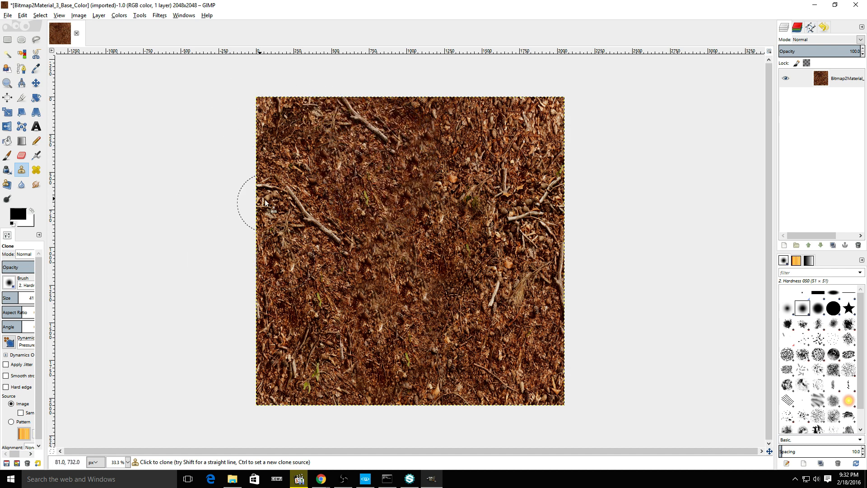
pyautogui.moveTo(395, 121); pyautogui.dragTo(430, 108)
pyautogui.click(389, 133)
pyautogui.moveTo(389, 135)
pyautogui.mouseDown()
pyautogui.moveTo(368, 118)
pyautogui.moveTo(352, 138)
pyautogui.mouseUp()
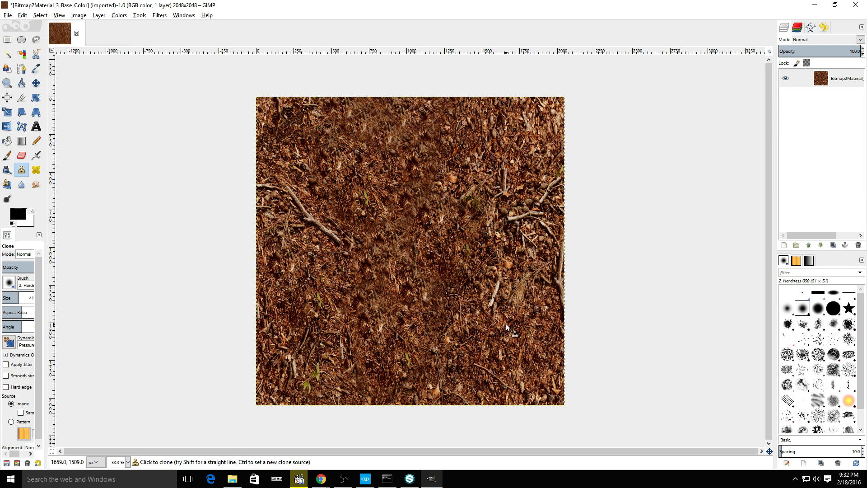
pyautogui.moveTo(399, 387); pyautogui.dragTo(350, 387)
pyautogui.moveTo(424, 363); pyautogui.dragTo(355, 364)
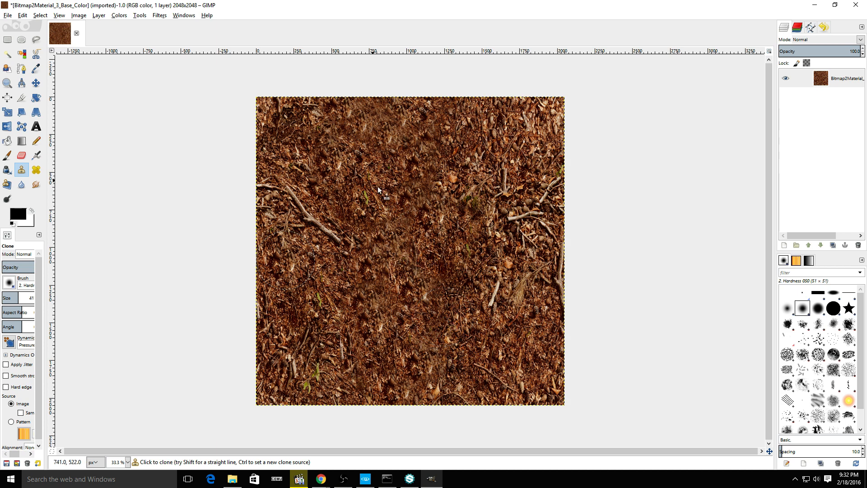
# Apply a Hue-Saturation adjustment to the texture with lightness -7 and saturation -12
pyautogui.click(99, 15)
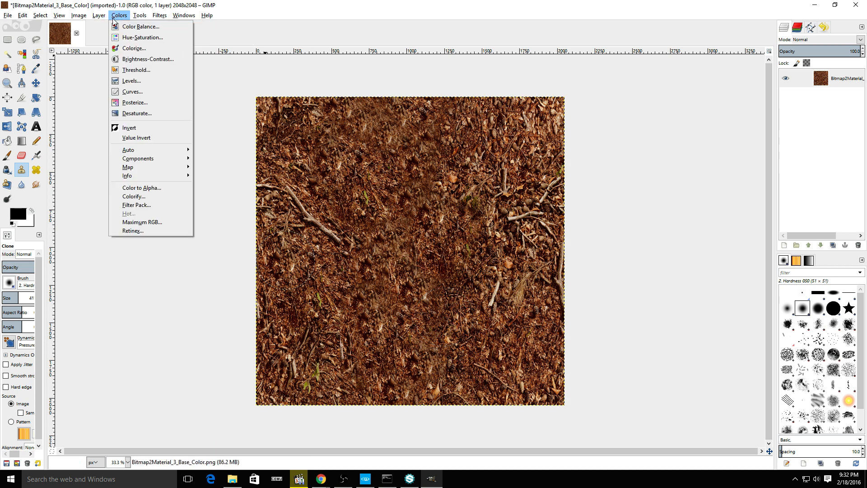
pyautogui.click(142, 38)
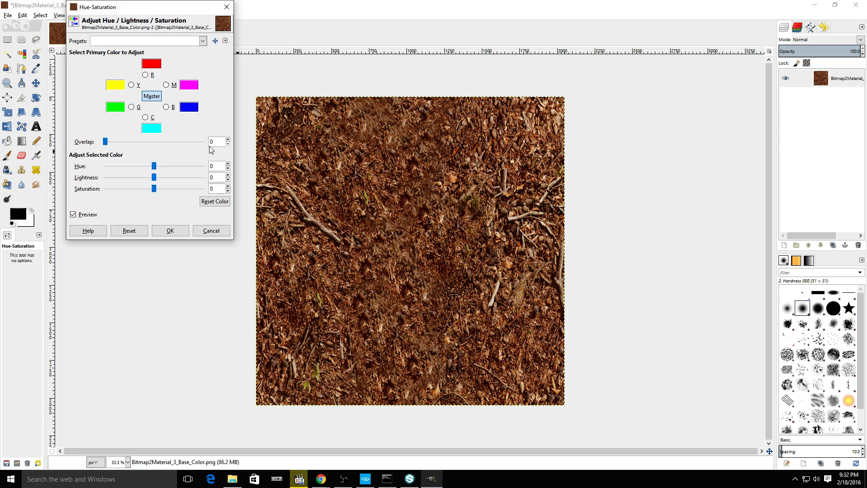
pyautogui.moveTo(162, 189)
pyautogui.mouseDown()
pyautogui.moveTo(117, 191)
pyautogui.moveTo(151, 193)
pyautogui.moveTo(154, 178)
pyautogui.mouseUp()
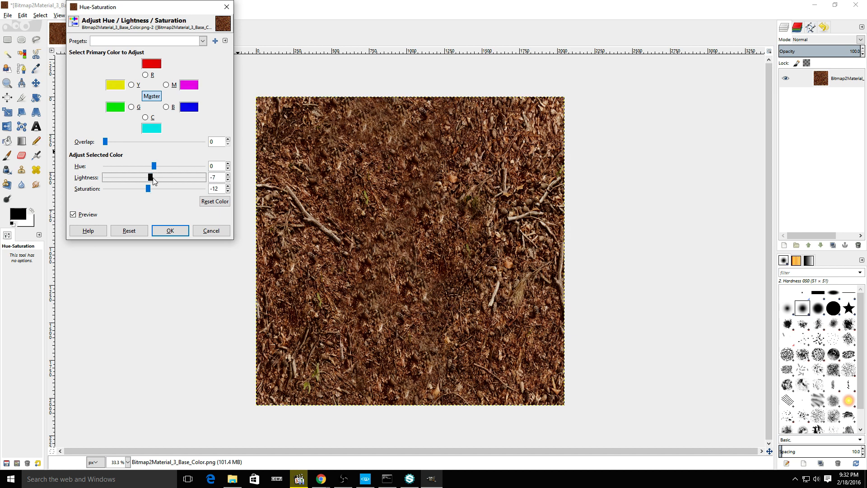
pyautogui.click(170, 230)
# Sharpen the texture with an Unsharp Mask of radius 37.4 and amount 0.50
pyautogui.click(159, 16)
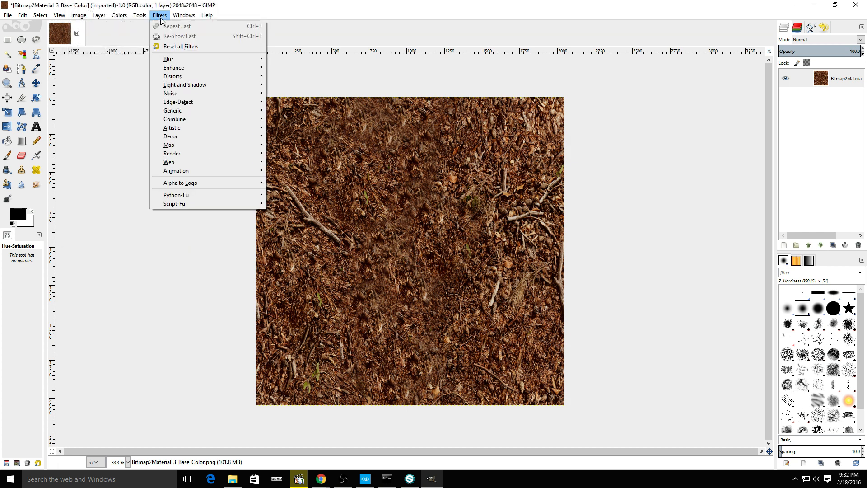
pyautogui.moveTo(209, 70)
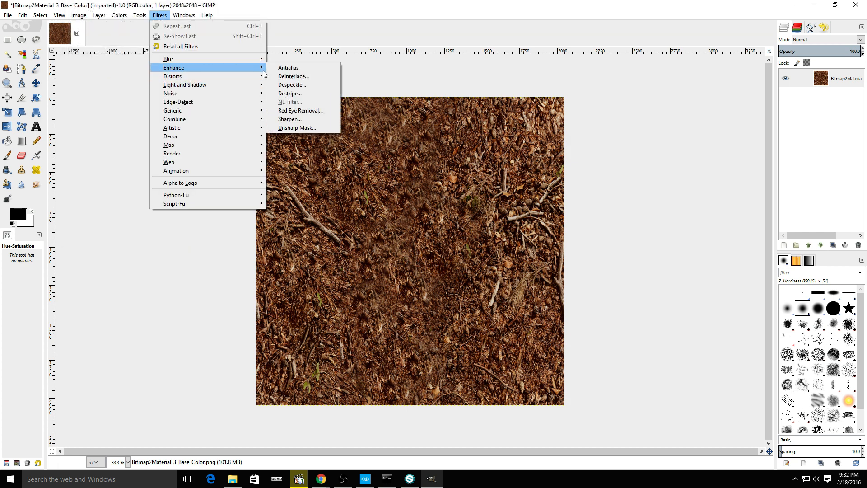
pyautogui.click(321, 128)
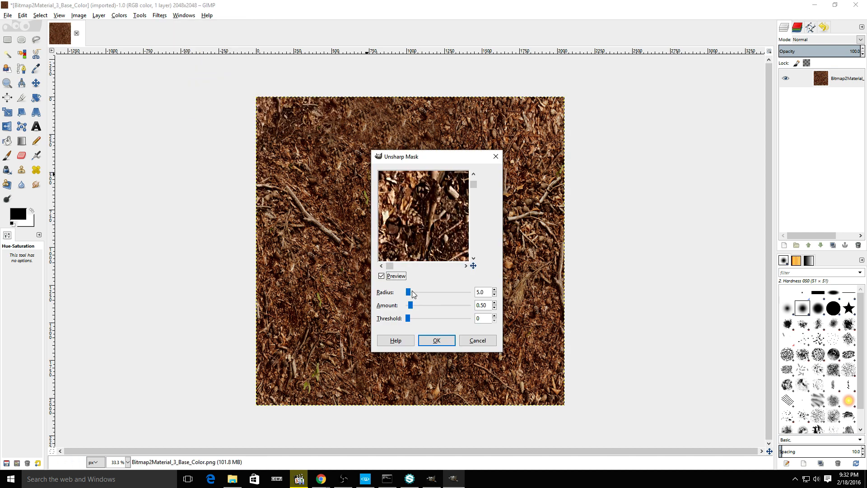
pyautogui.moveTo(410, 292); pyautogui.dragTo(414, 297)
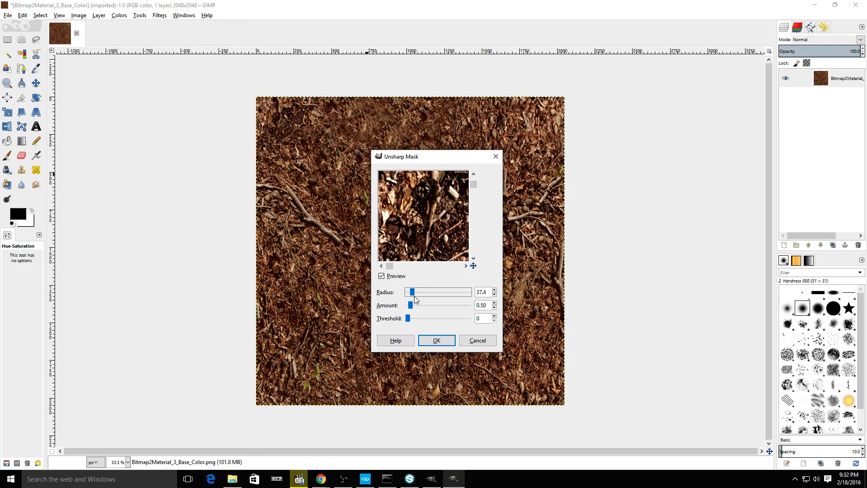
pyautogui.click(436, 341)
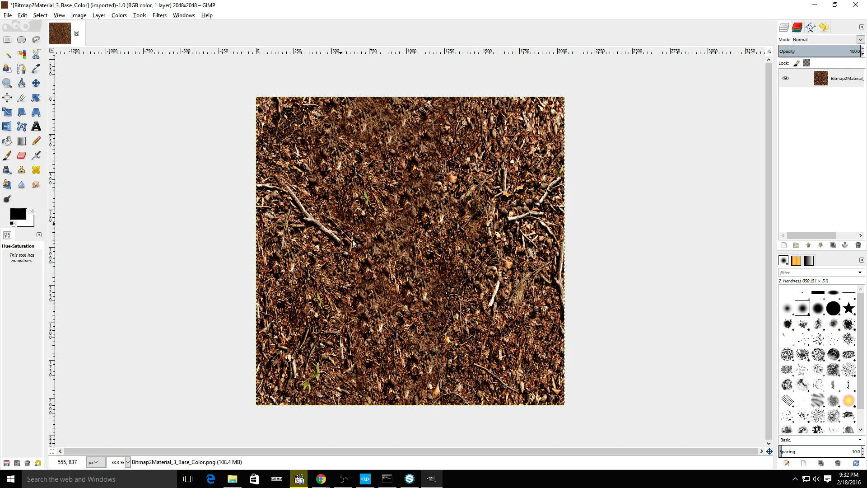
# Overwrite Bitmap2Material_3_Base_Color.png with the edited texture and switch back to Bitmap2Material
pyautogui.click(9, 15)
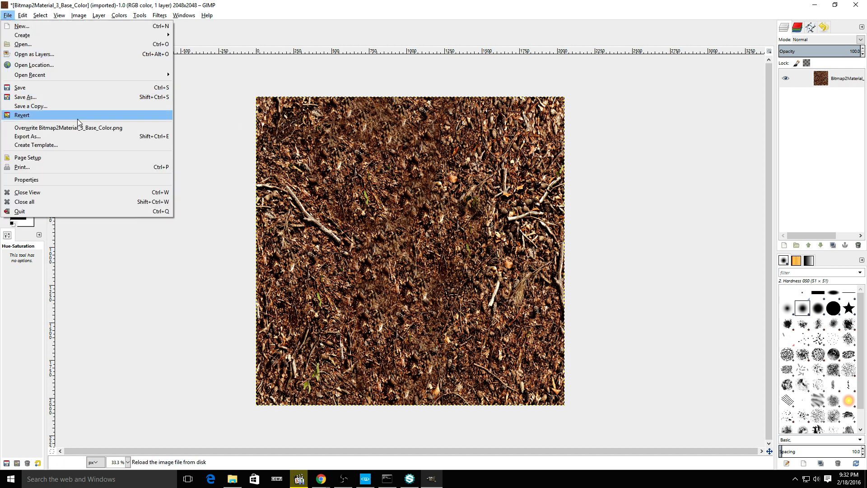
pyautogui.click(136, 128)
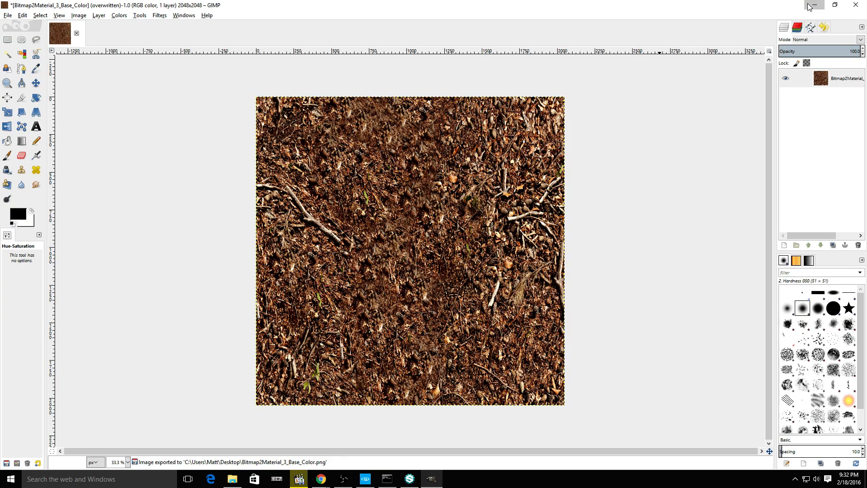
pyautogui.click(813, 5)
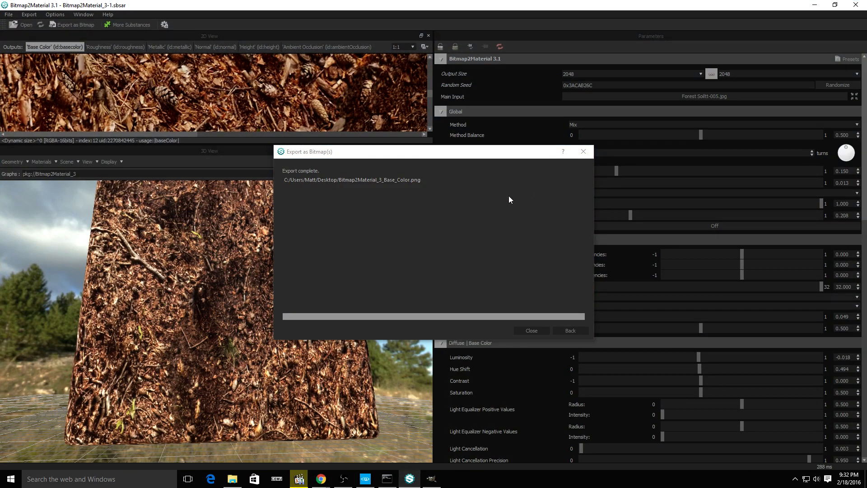
# Close the finished export and load the retouched Bitmap2Material_3_Base_Color.png from the desktop as the main input
pyautogui.click(545, 333)
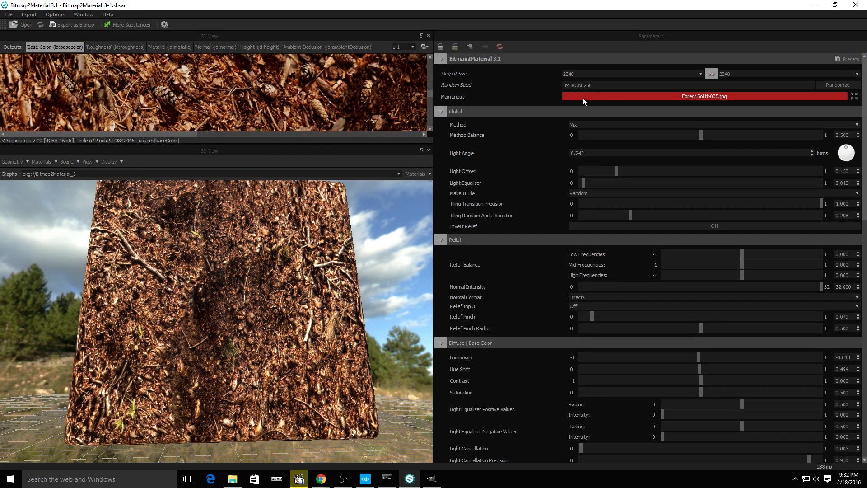
pyautogui.scroll(-2, 735, 102)
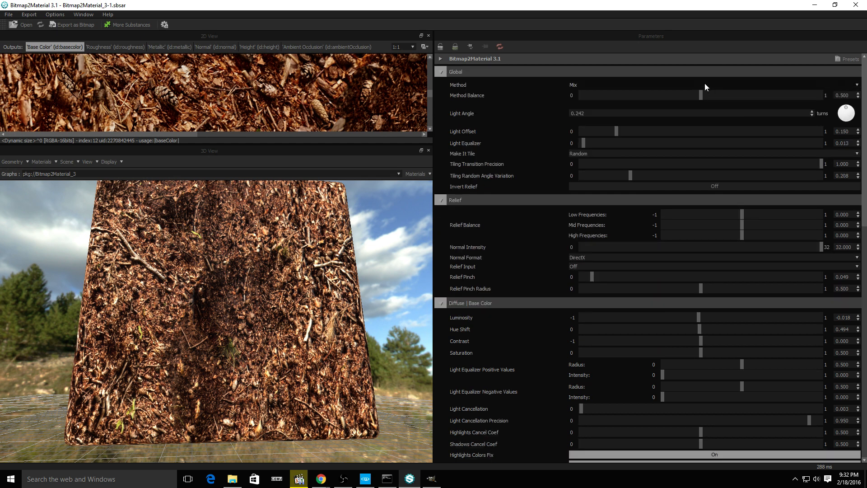
pyautogui.click(636, 71)
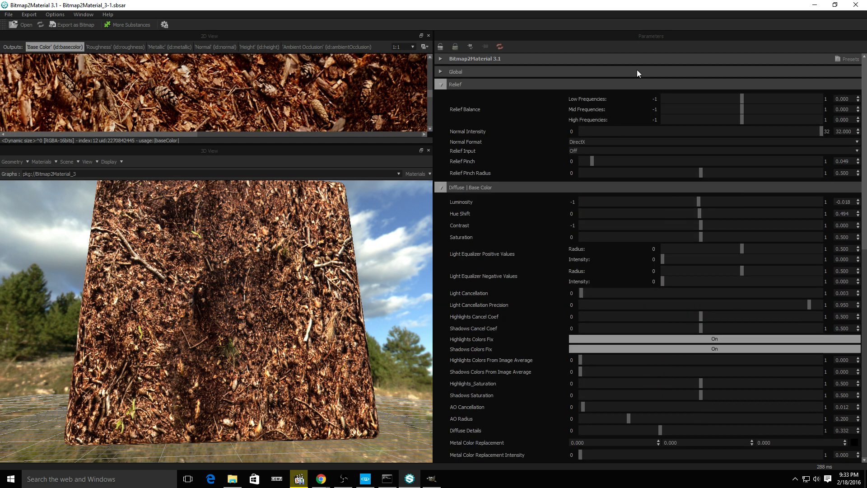
pyautogui.click(636, 70)
pyautogui.scroll(2, 626, 61)
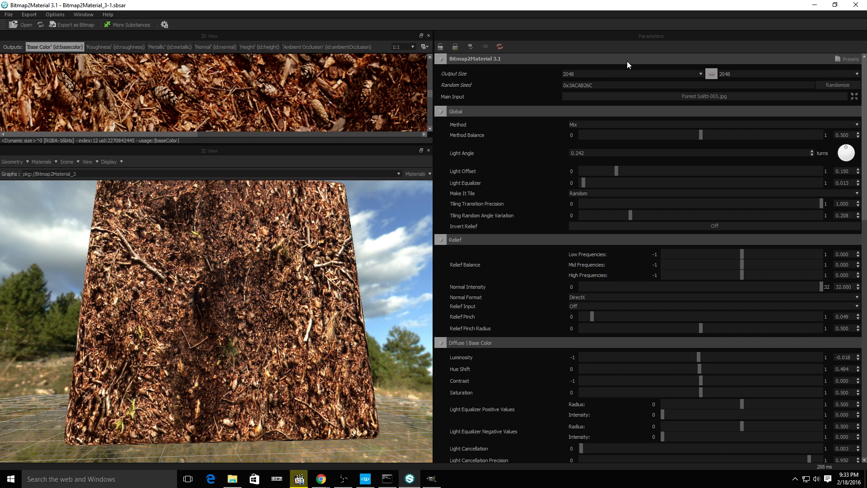
pyautogui.click(663, 94)
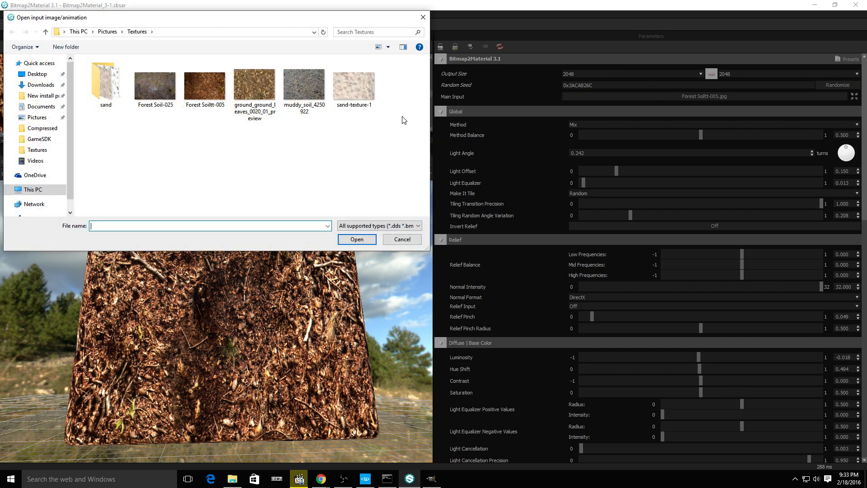
pyautogui.click(34, 74)
pyautogui.doubleClick(113, 91)
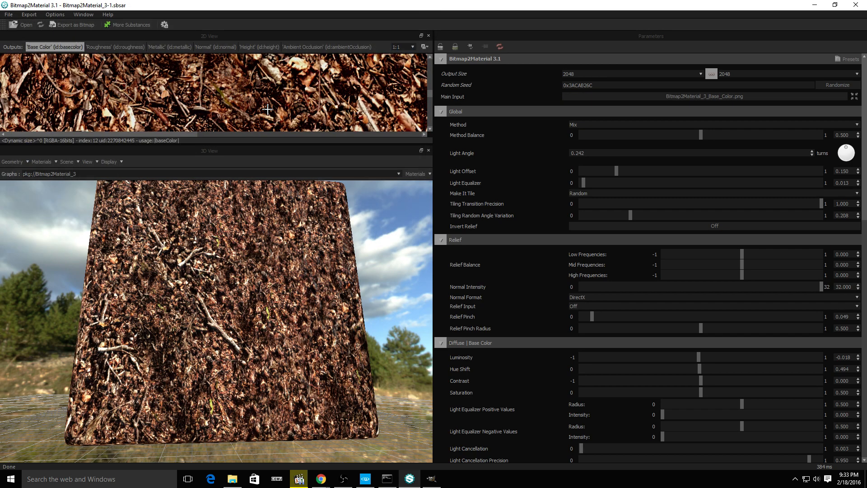
# Randomize the seed three times to vary the tiling and inspect the forest texture on the 3D preview
pyautogui.moveTo(277, 209); pyautogui.dragTo(260, 264)
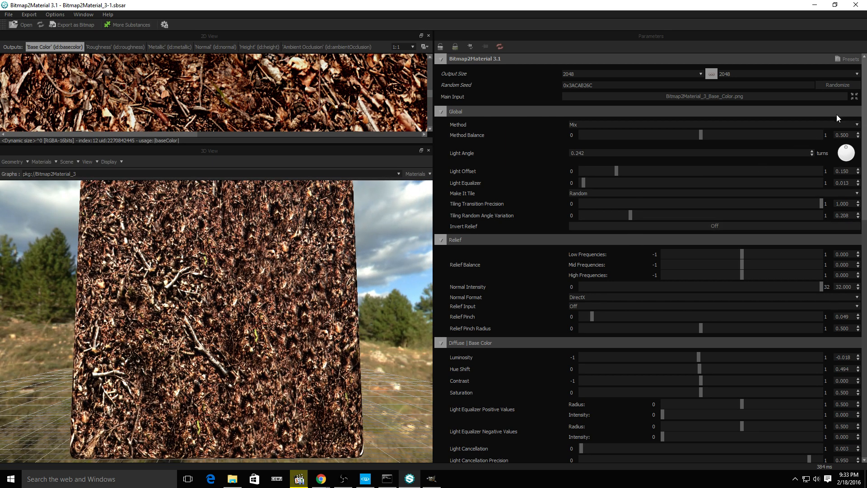
pyautogui.click(839, 84)
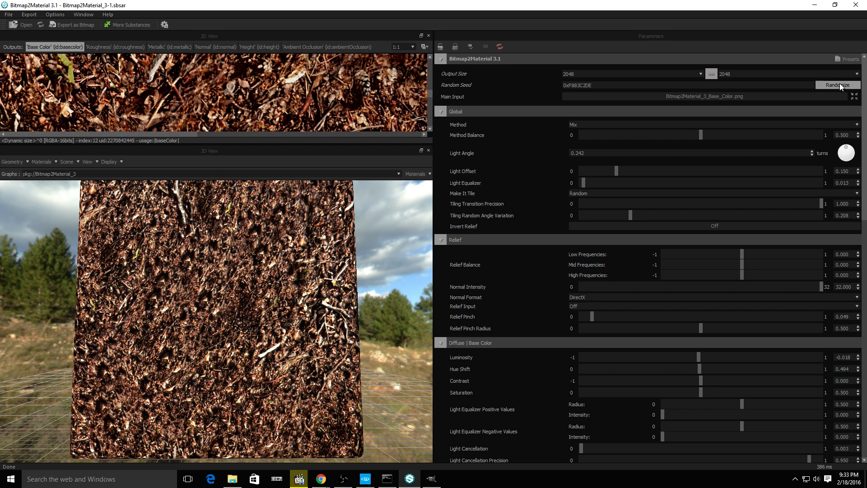
pyautogui.click(838, 85)
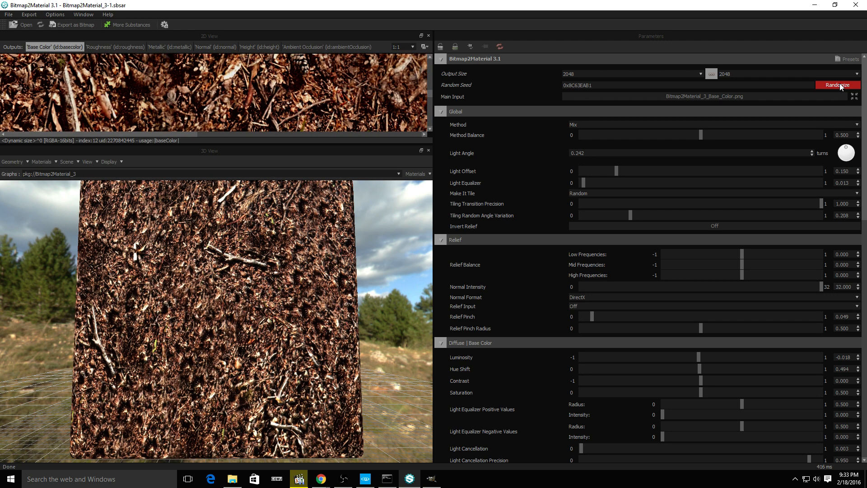
pyautogui.click(839, 85)
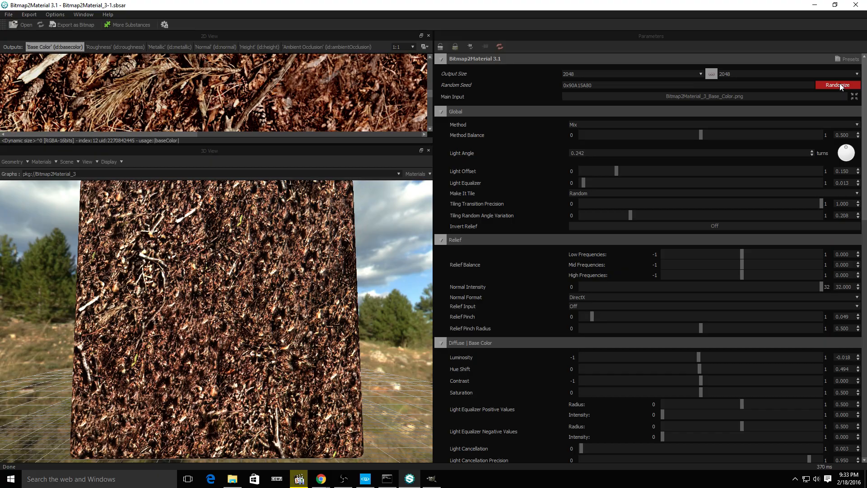
pyautogui.moveTo(377, 316); pyautogui.dragTo(217, 322)
pyautogui.moveTo(218, 319); pyautogui.dragTo(286, 256, button='right')
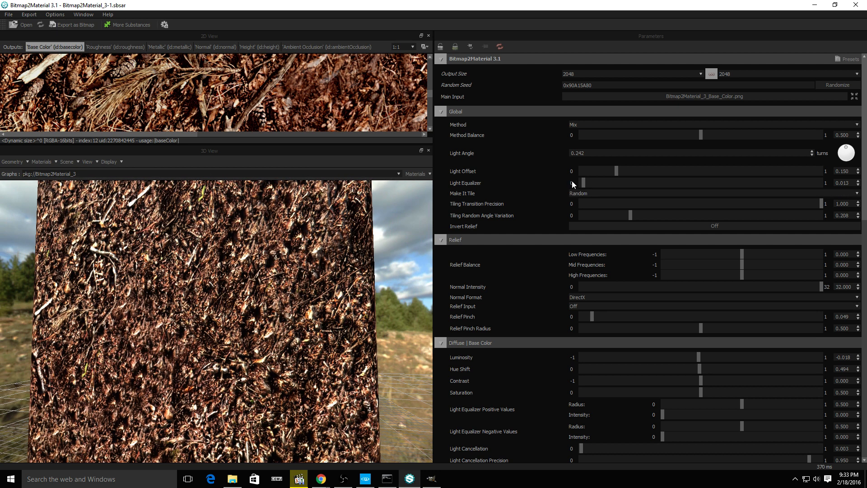
# Start a bitmap export and set the output format to tif
pyautogui.click(84, 24)
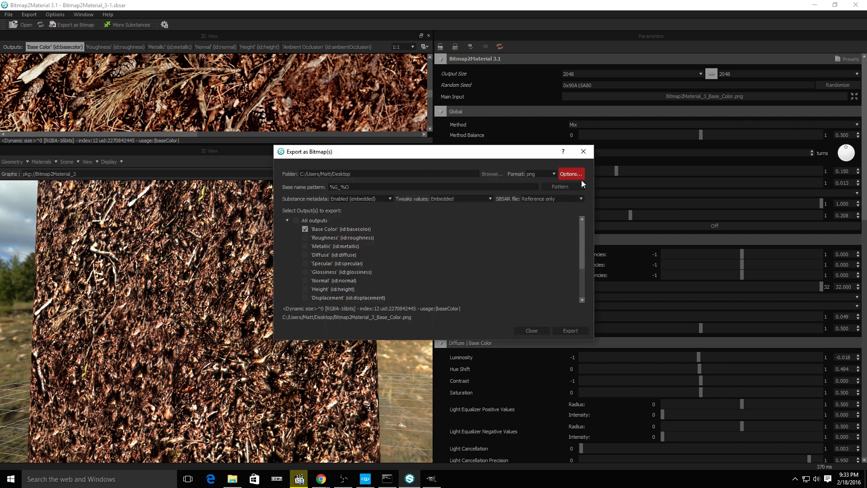
pyautogui.click(569, 174)
pyautogui.click(503, 260)
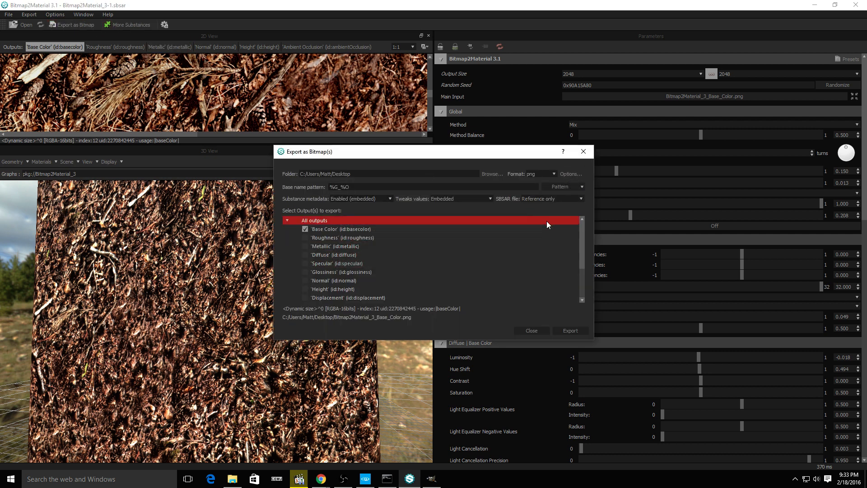
pyautogui.click(547, 176)
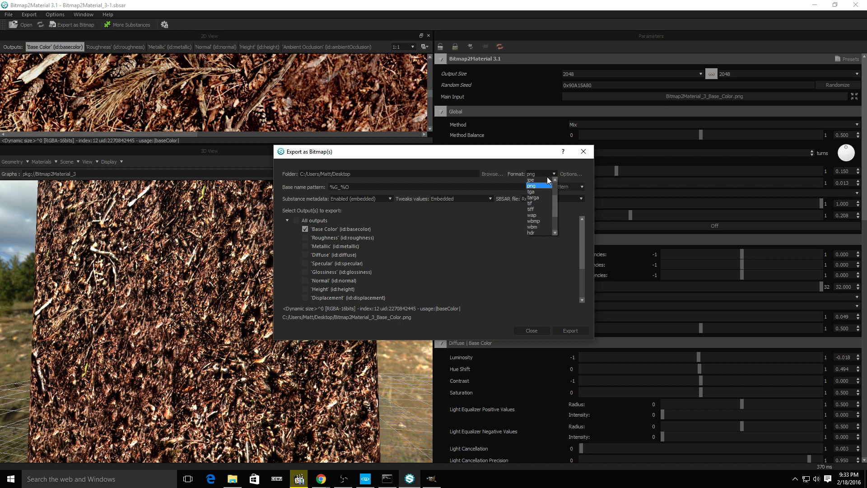
pyautogui.click(541, 203)
# Set the export folder to F:/games/CRYENGINE/Editor/Textures/Forestsoil
pyautogui.click(487, 175)
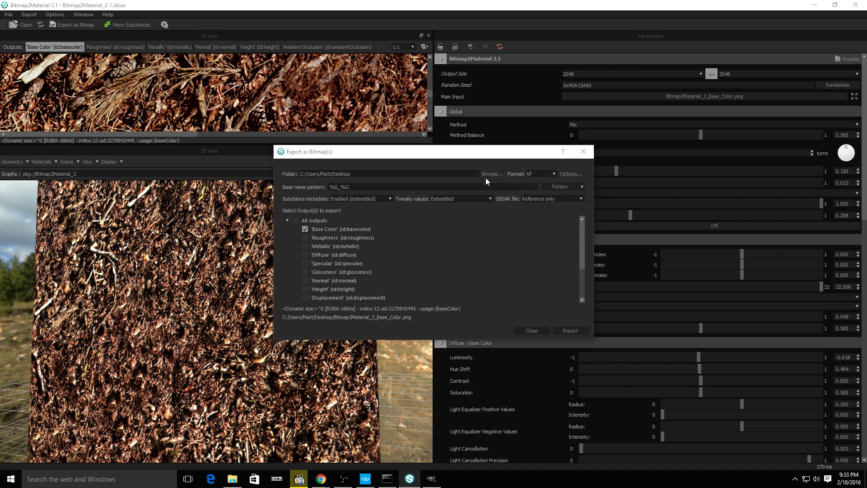
pyautogui.click(316, 338)
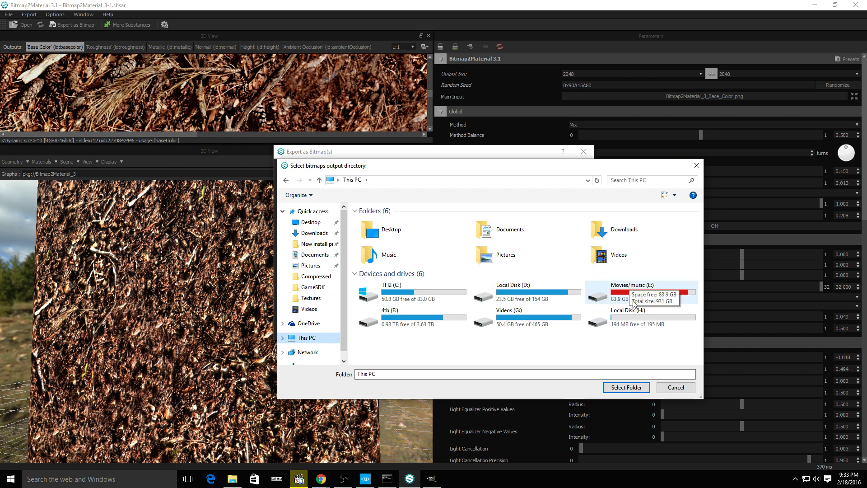
pyautogui.doubleClick(421, 315)
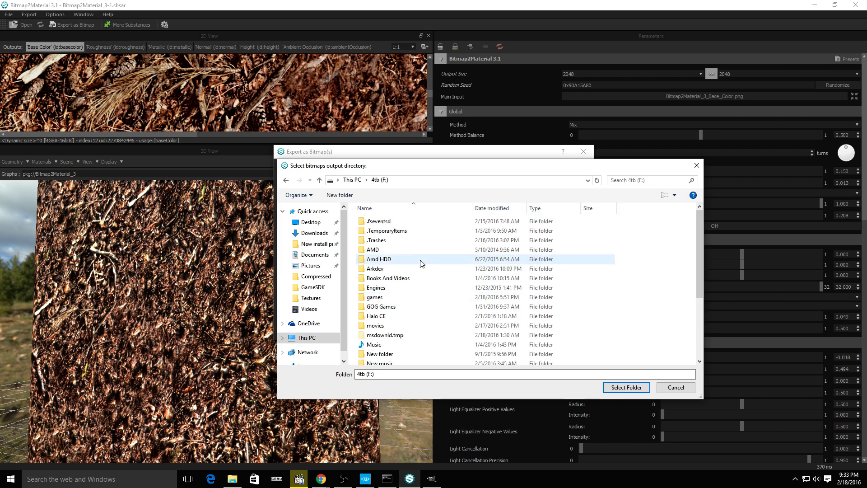
pyautogui.doubleClick(381, 297)
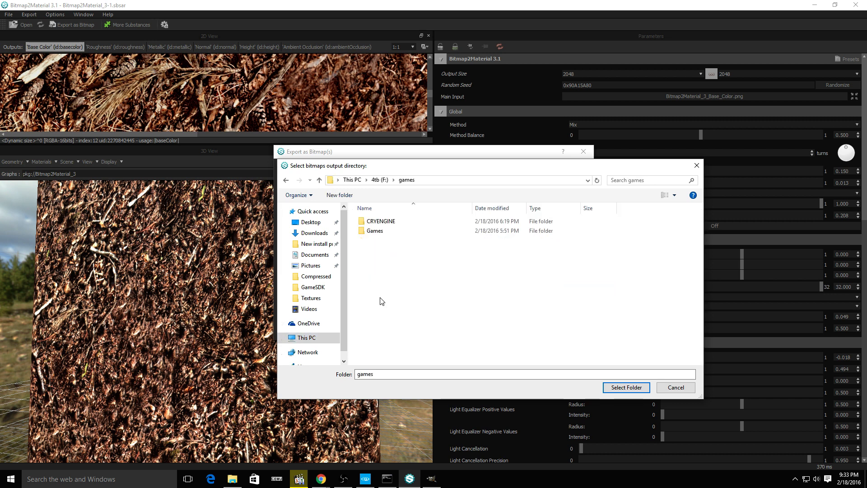
pyautogui.click(379, 231)
pyautogui.doubleClick(381, 221)
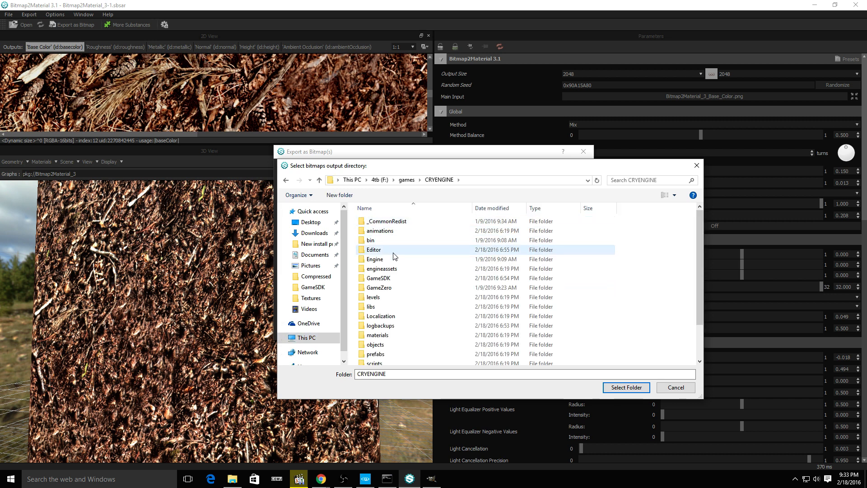
pyautogui.doubleClick(381, 251)
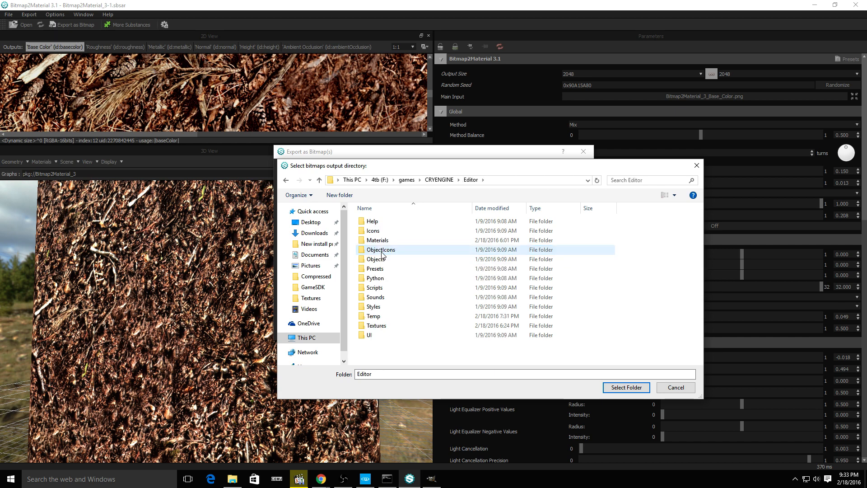
pyautogui.doubleClick(380, 326)
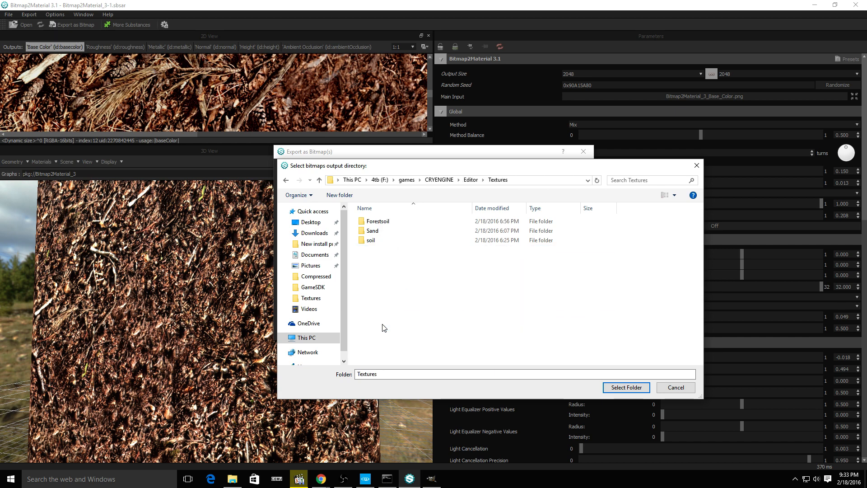
pyautogui.doubleClick(378, 222)
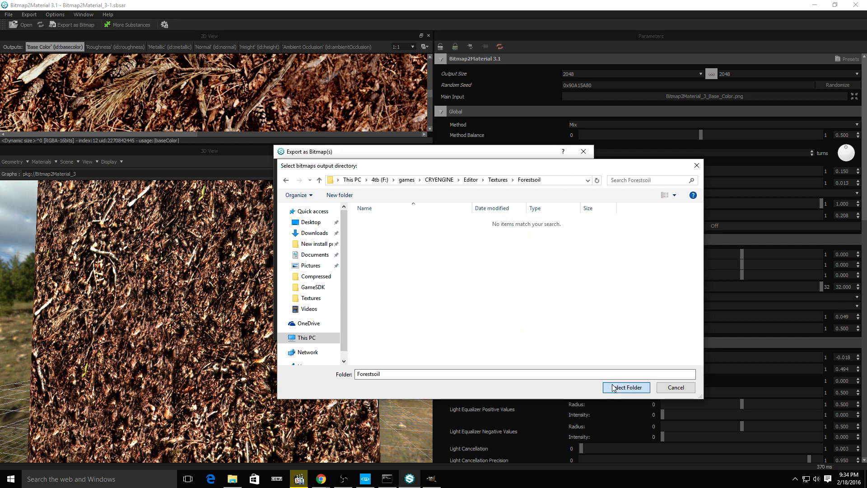
pyautogui.click(618, 387)
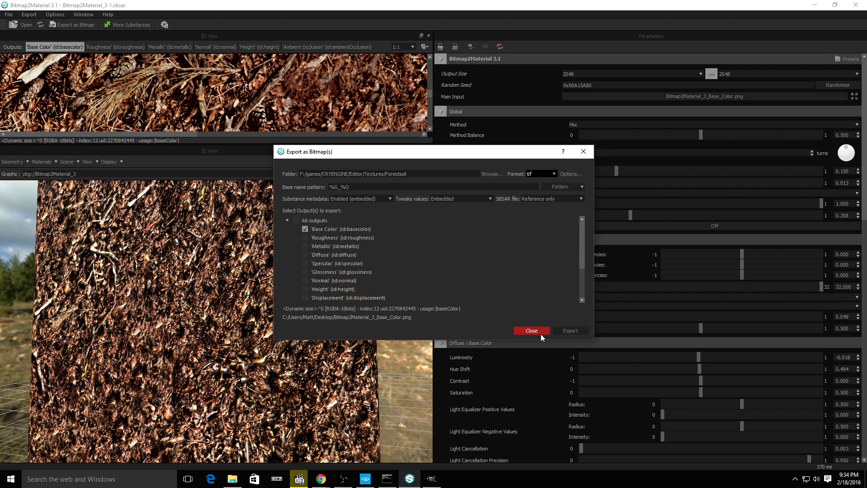
# Include all outputs in the export, write the texture maps to the Forestsoil folder and close the export dialog
pyautogui.click(297, 221)
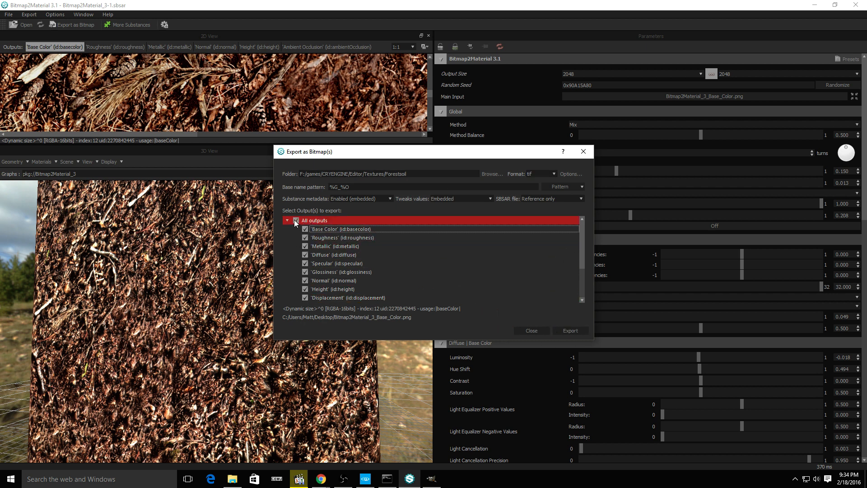
pyautogui.click(567, 331)
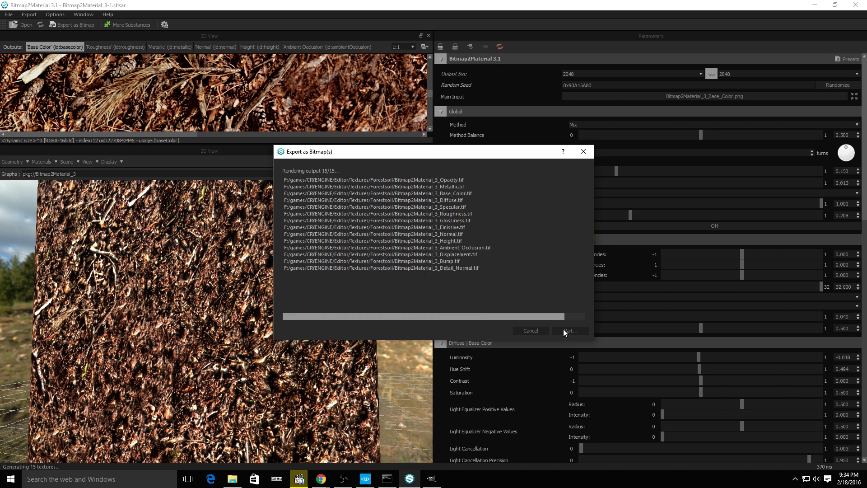
pyautogui.click(562, 329)
pyautogui.click(563, 329)
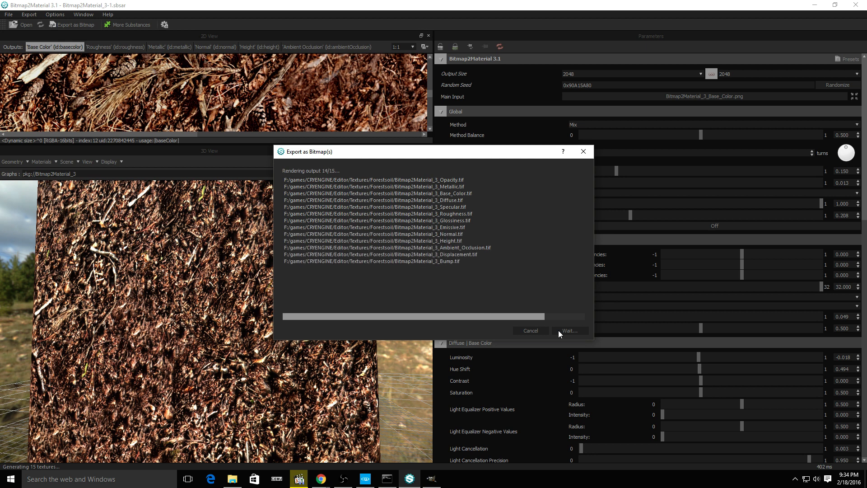
pyautogui.click(539, 329)
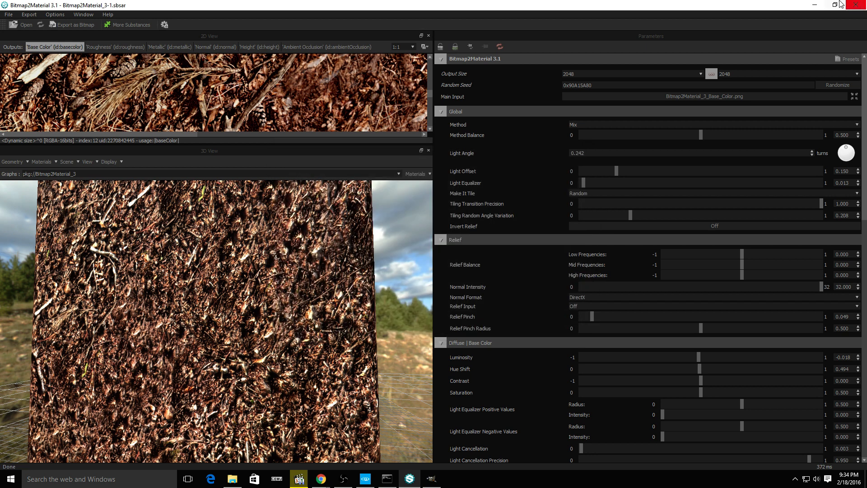
# Switch to CRYENGINE Sandbox and load Bitmap2Material_3_Base_Color.tif from the Forestsoil folder as the terrain layer texture
pyautogui.click(815, 5)
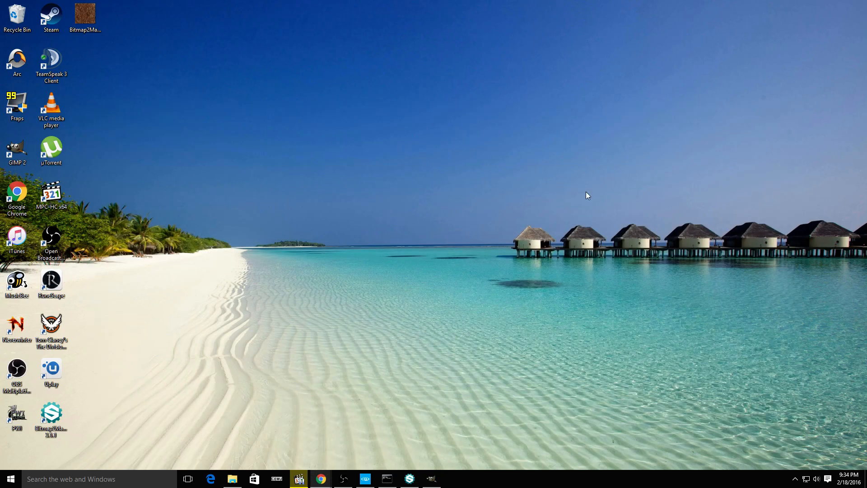
pyautogui.click(365, 478)
pyautogui.moveTo(573, 217); pyautogui.dragTo(576, 218, button='right')
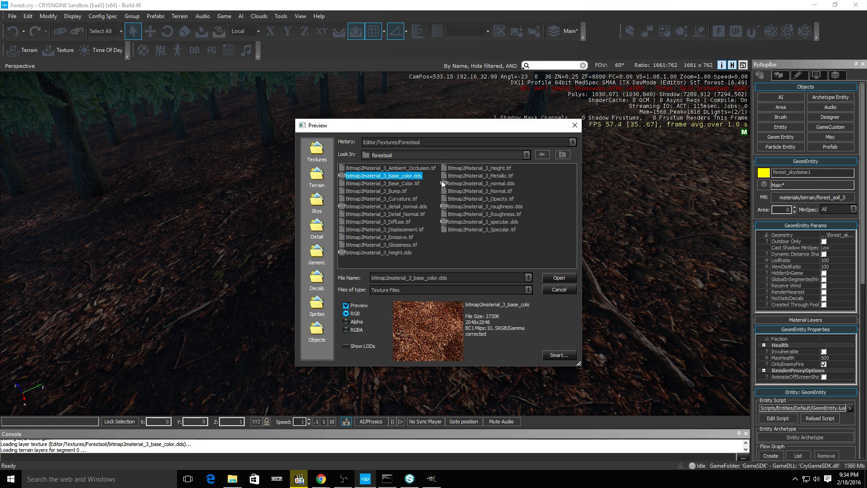
pyautogui.click(448, 265)
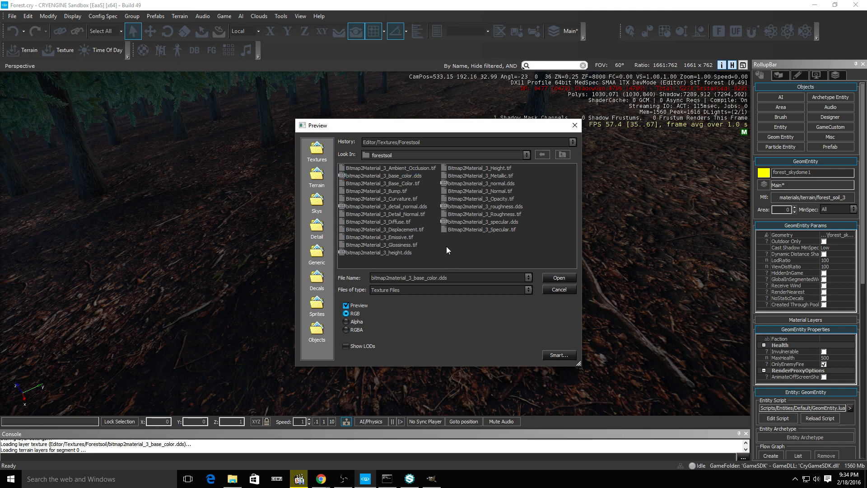
pyautogui.click(408, 182)
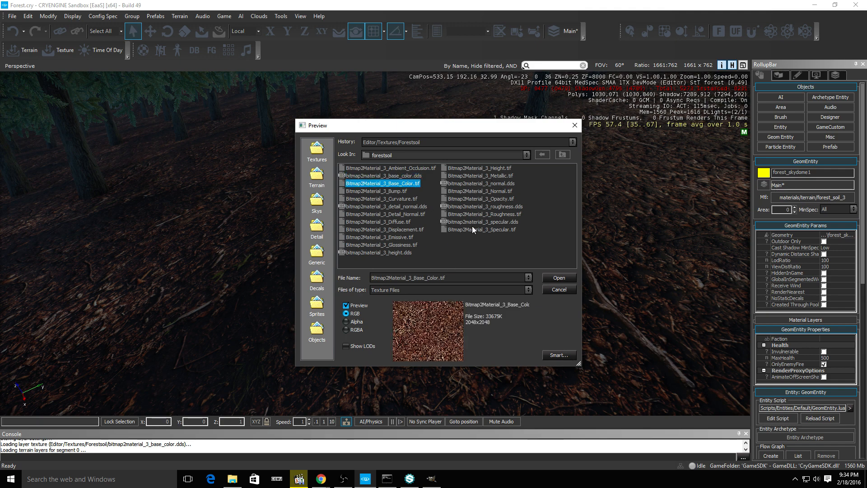
pyautogui.click(410, 175)
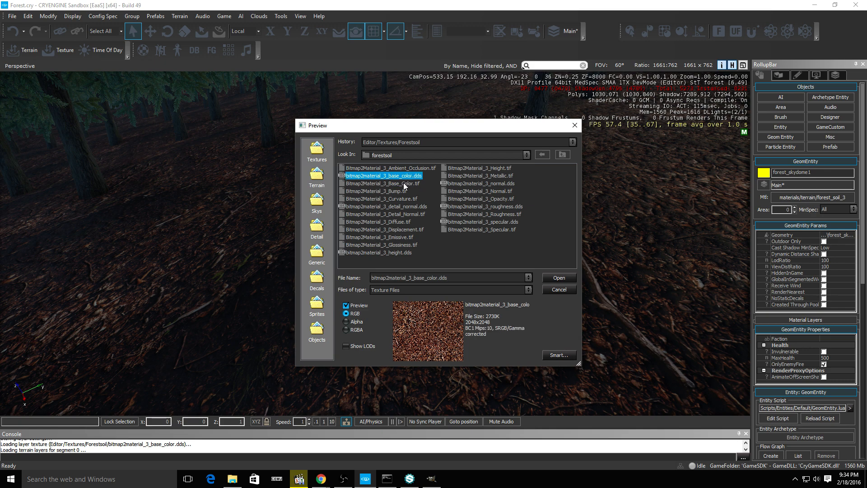
pyautogui.click(405, 183)
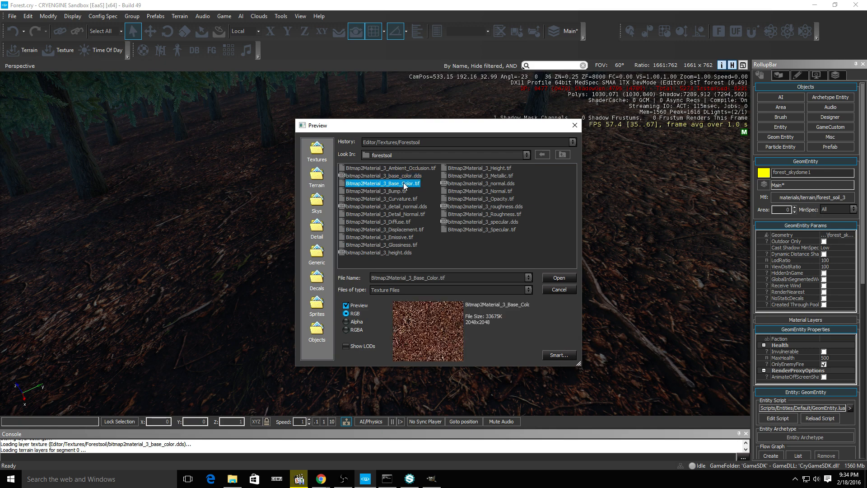
pyautogui.click(559, 277)
# Set the diffuse map of the forest_soil_3 material to Bitmap2Material_3_Base_Color.tif from the forestsoil folder
pyautogui.moveTo(556, 279)
pyautogui.mouseDown(button='right')
pyautogui.moveTo(492, 257)
pyautogui.moveTo(523, 289)
pyautogui.moveTo(565, 280)
pyautogui.moveTo(544, 259)
pyautogui.moveTo(575, 291)
pyautogui.moveTo(553, 277)
pyautogui.moveTo(557, 302)
pyautogui.moveTo(549, 276)
pyautogui.mouseUp(button='right')
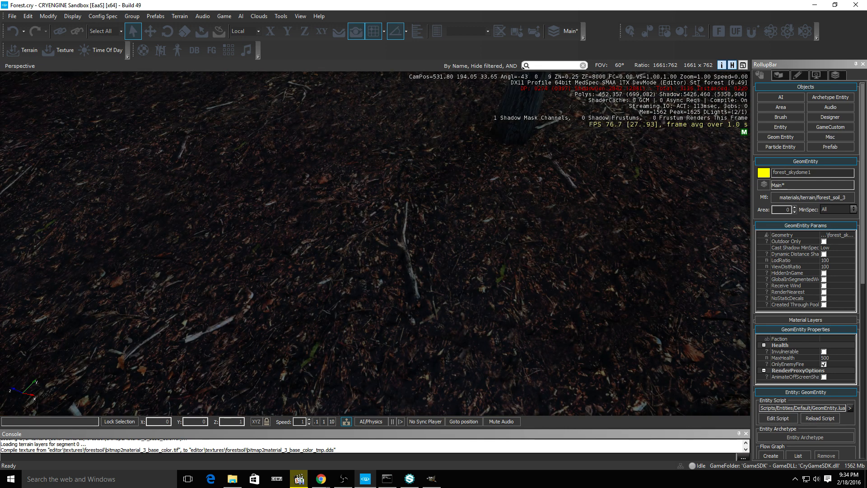
pyautogui.press('m')
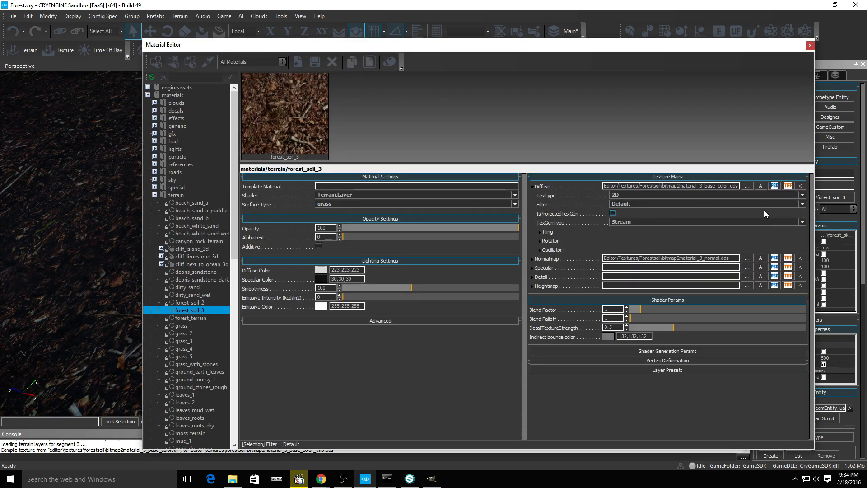
pyautogui.click(747, 186)
pyautogui.click(396, 185)
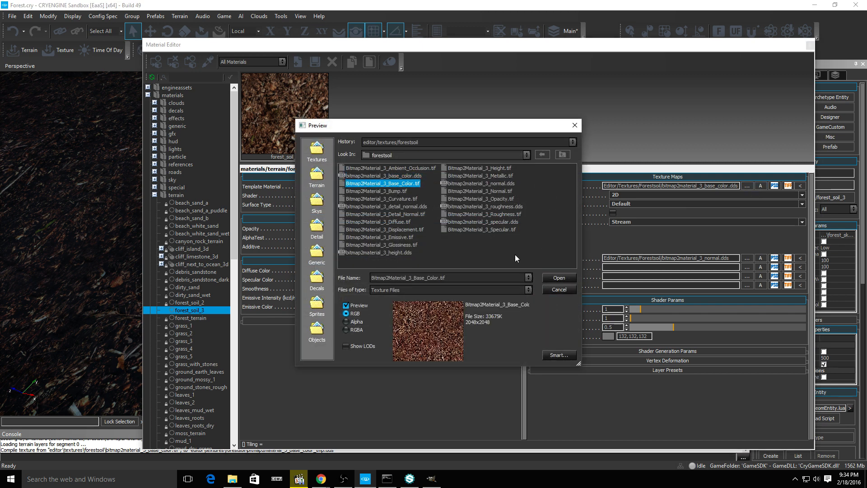
pyautogui.click(552, 277)
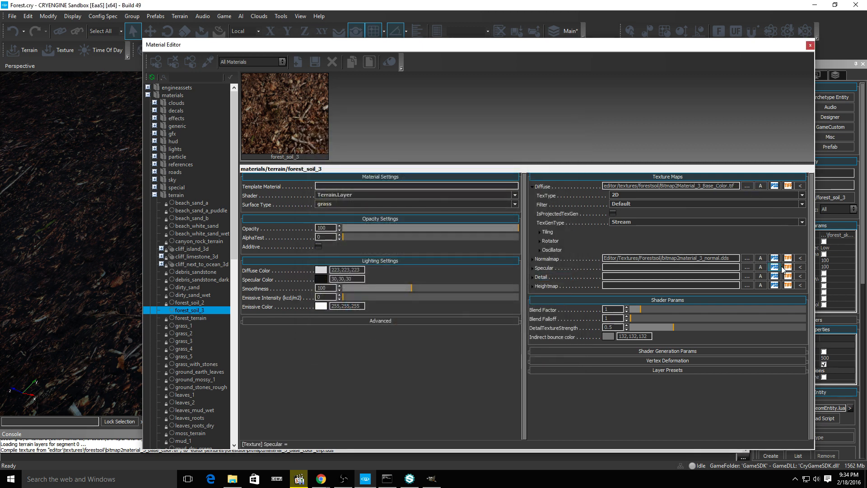
# Set the normal map of forest_soil_3 to Bitmap2Material_3_Normal.tif from the forestsoil folder and close the Material Editor
pyautogui.click(747, 267)
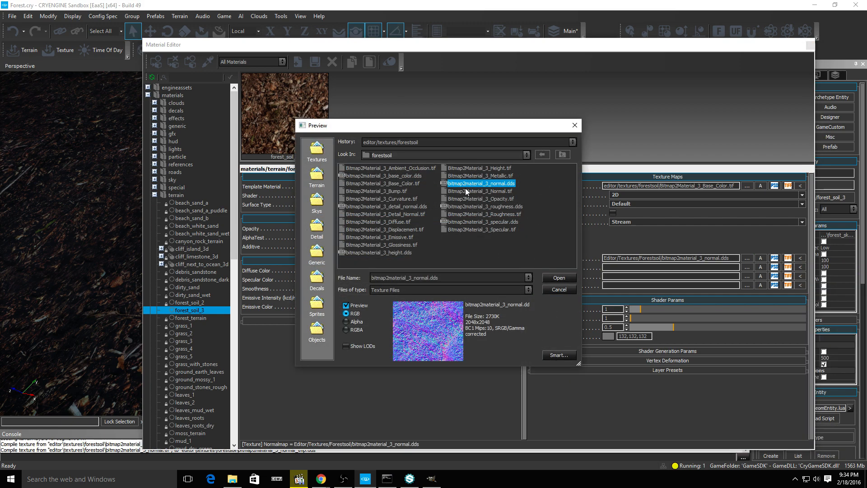
pyautogui.click(489, 192)
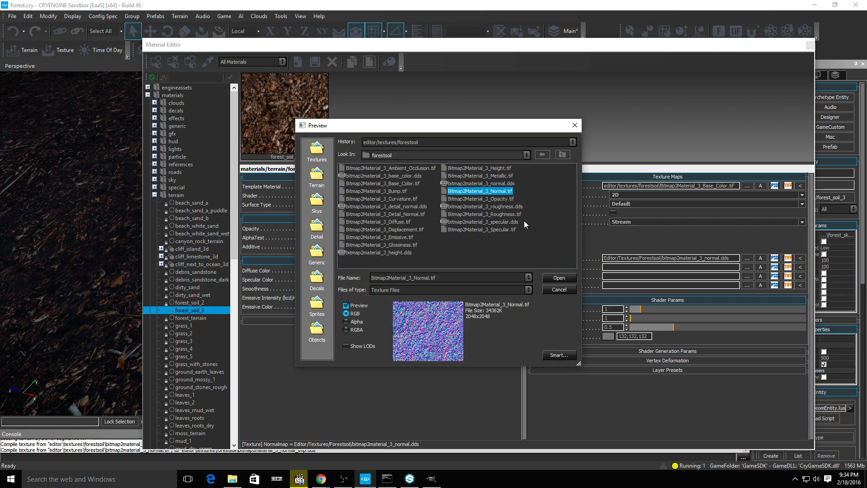
pyautogui.click(544, 277)
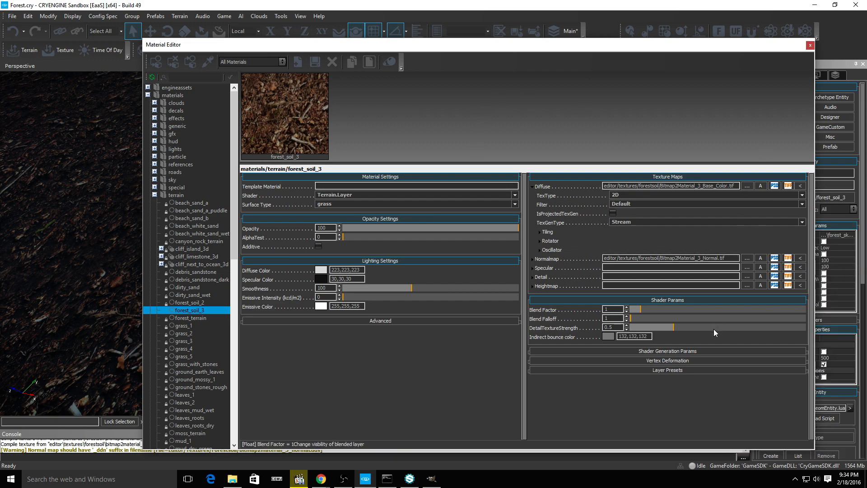
pyautogui.click(810, 46)
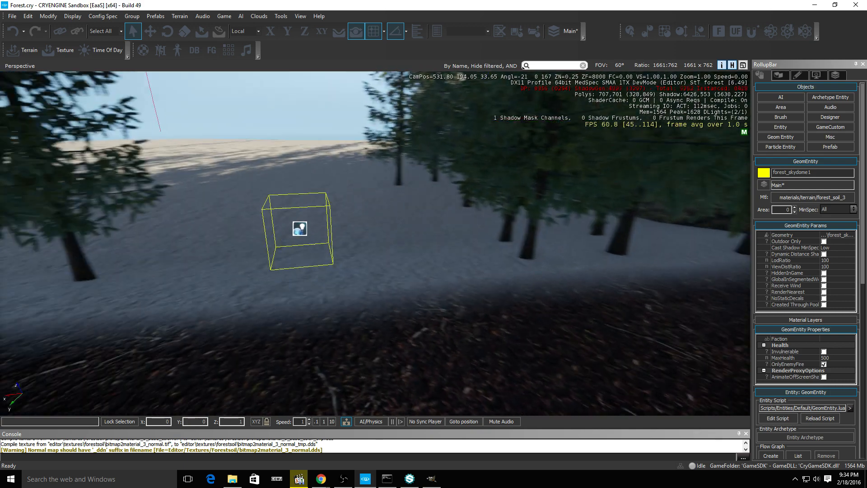
# Load Bitmap2Material_3_Base_Color.tif from the soil folder as the texture of the terrain layer that uses mud_1
pyautogui.scroll(2, 470, 250)
pyautogui.moveTo(477, 250); pyautogui.dragTo(341, 270, button='right')
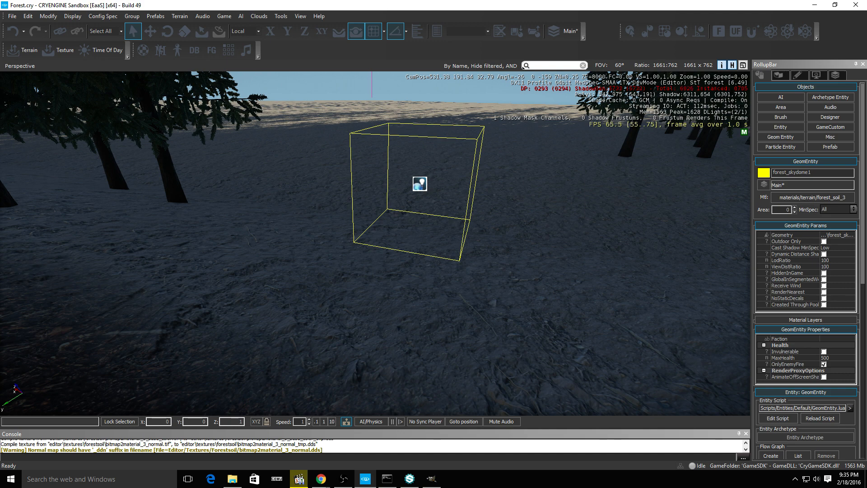
pyautogui.press('m')
pyautogui.click(748, 185)
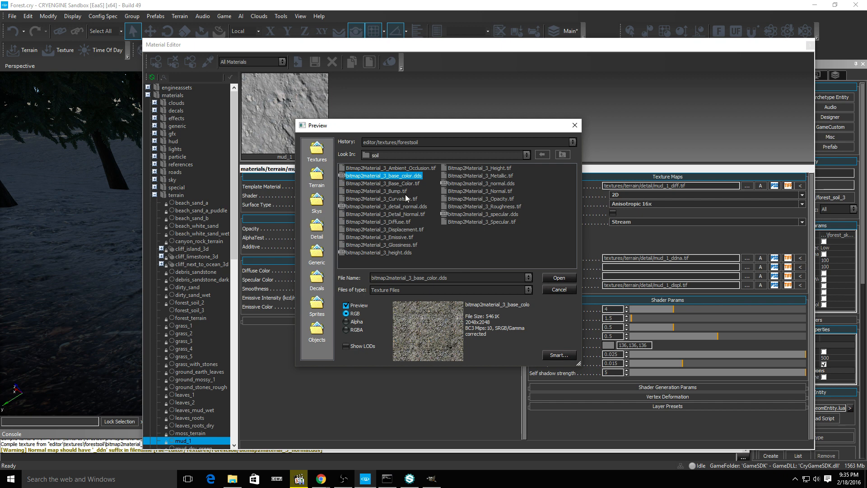
pyautogui.press('Down')
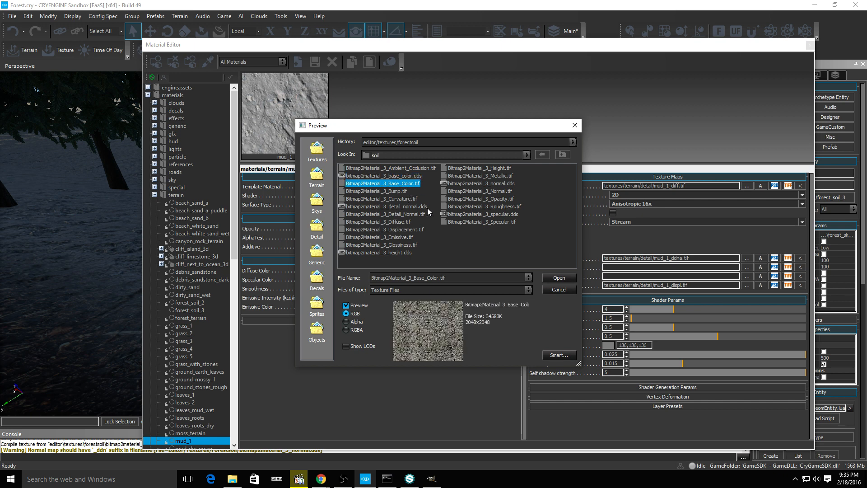
pyautogui.click(558, 279)
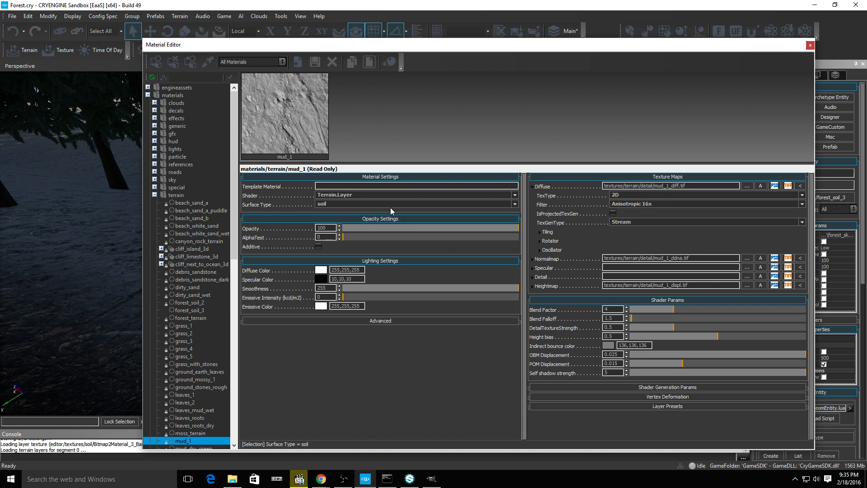
# Duplicate the read-only mud_1 terrain material as mud_2 and assign the copy to the selected object
pyautogui.scroll(-4, 220, 350)
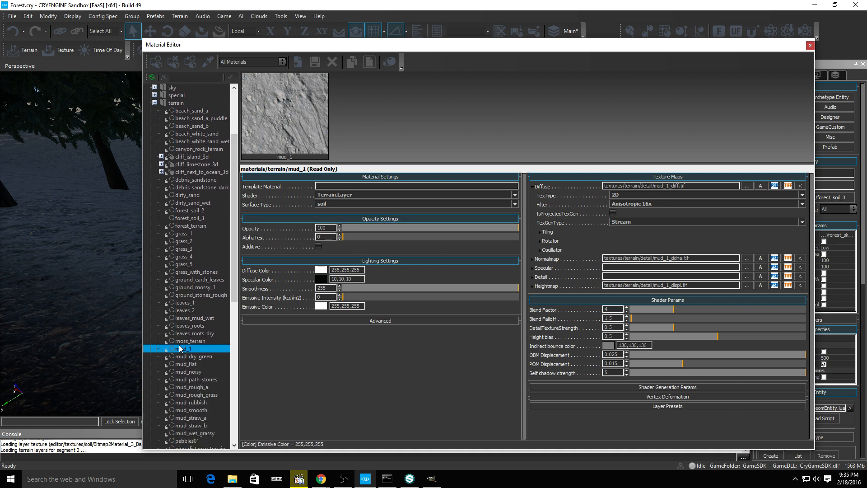
pyautogui.rightClick(180, 349)
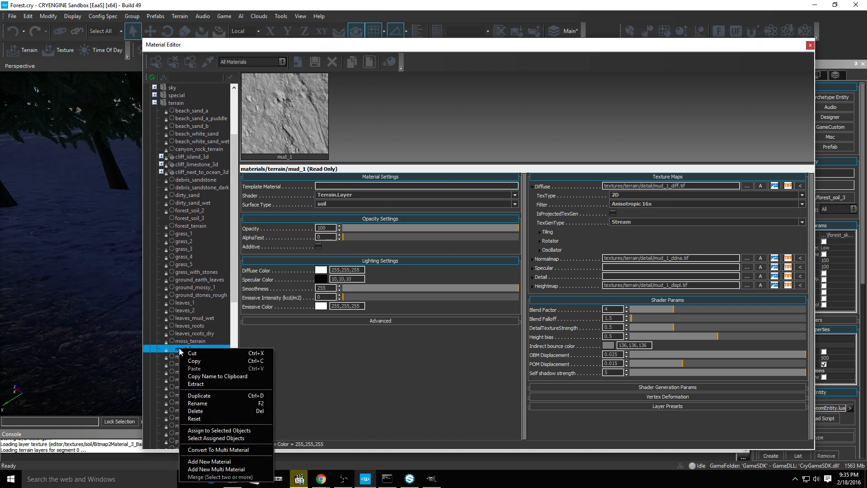
pyautogui.click(219, 396)
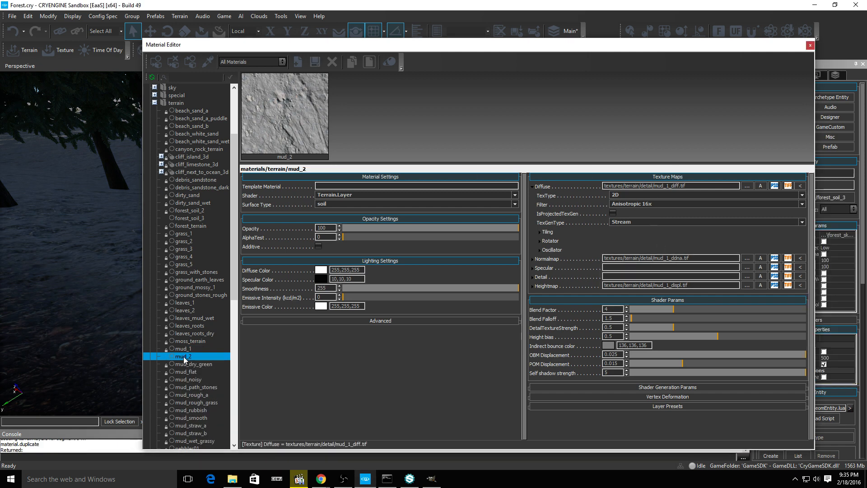
pyautogui.rightClick(184, 359)
pyautogui.click(212, 304)
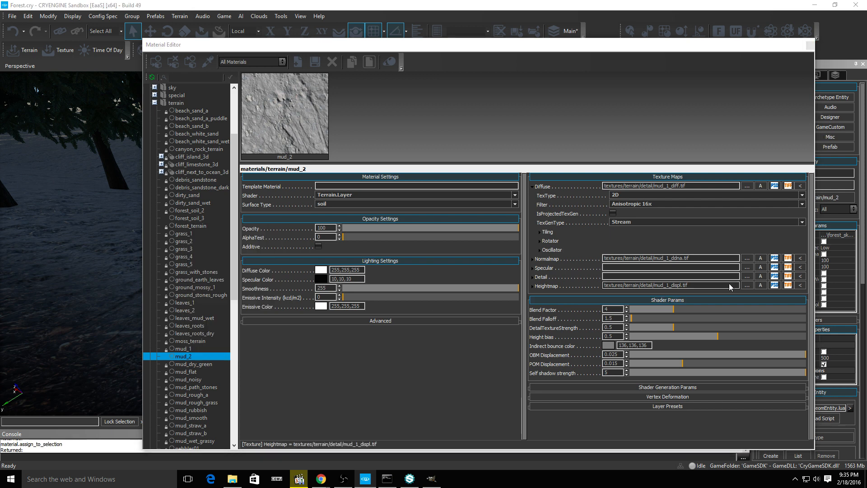
# Set the diffuse map of mud_2 to bitmap2material_3_base_color.dds from the Editor/Textures/soil folder
pyautogui.click(750, 186)
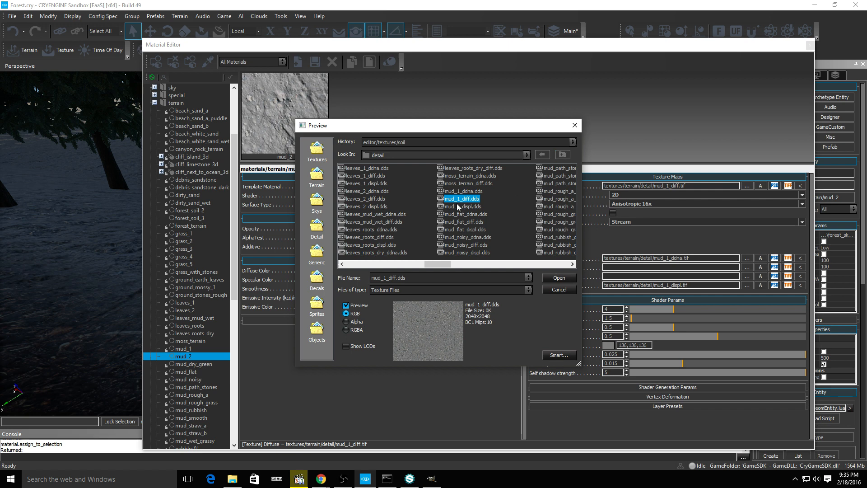
pyautogui.click(562, 155)
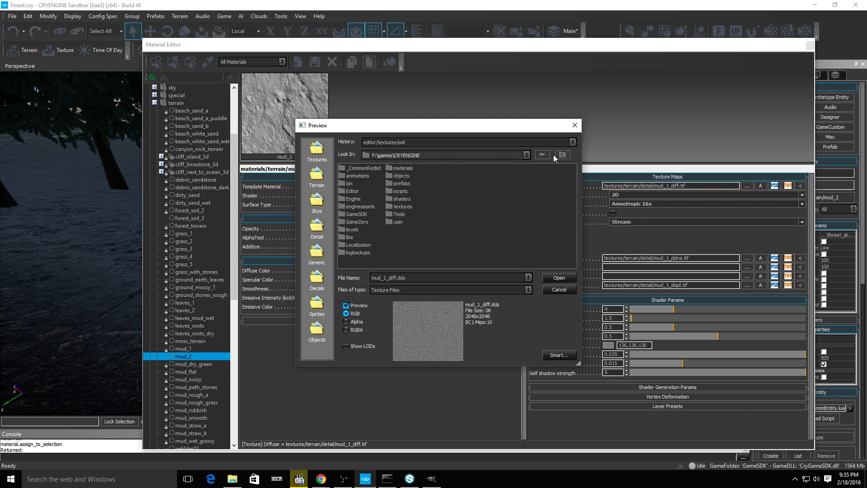
pyautogui.doubleClick(351, 191)
pyautogui.doubleClick(357, 252)
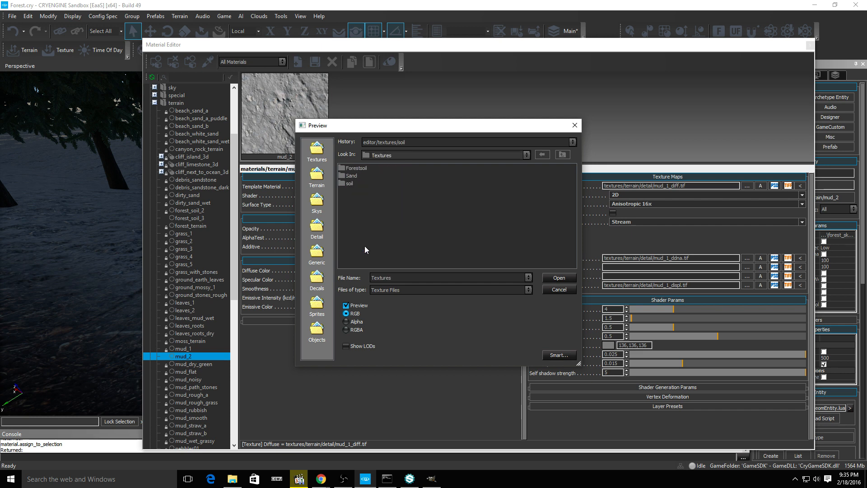
pyautogui.doubleClick(350, 182)
pyautogui.click(406, 176)
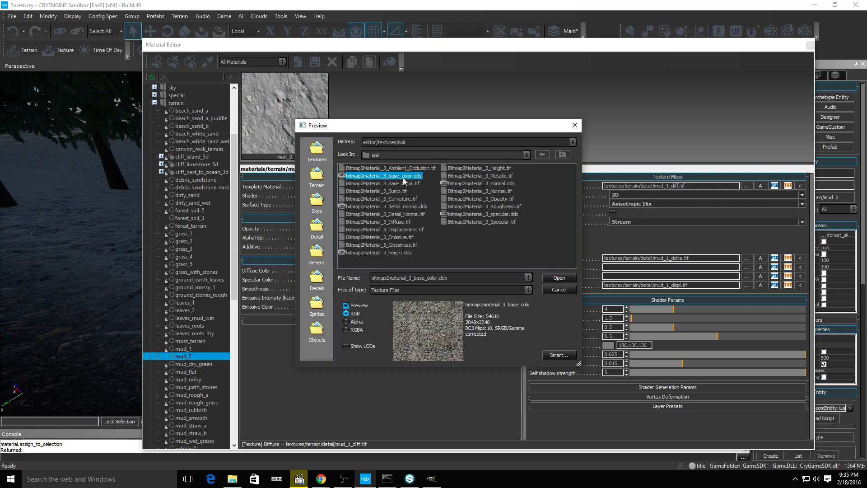
pyautogui.click(543, 278)
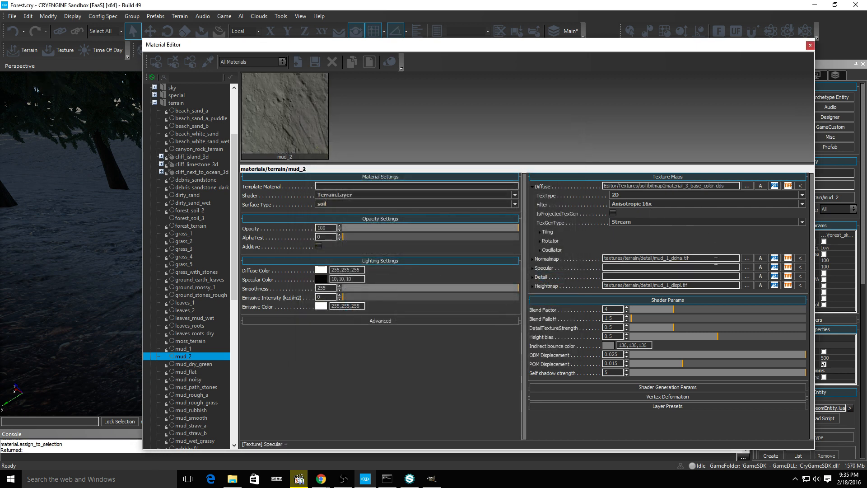
# Set the normal map of mud_2 to Bitmap2Material_3_Normal.tif from the Editor/Textures/soil folder
pyautogui.click(746, 260)
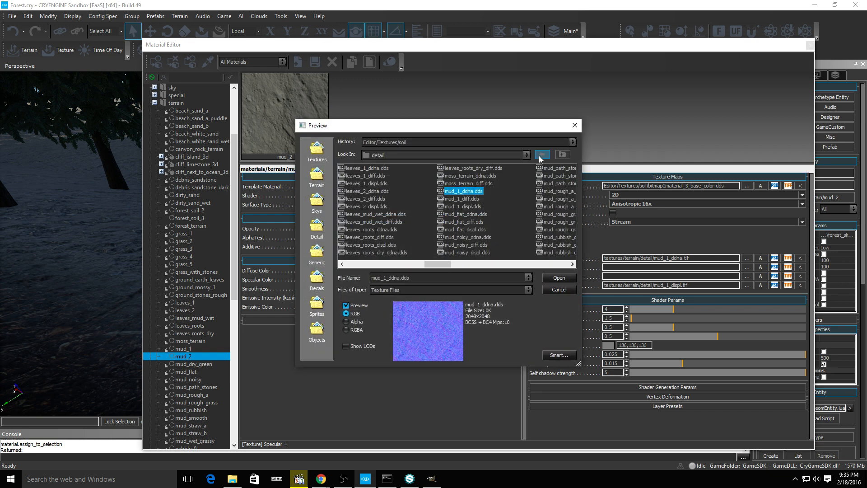
pyautogui.click(565, 156)
pyautogui.click(566, 157)
pyautogui.click(566, 157)
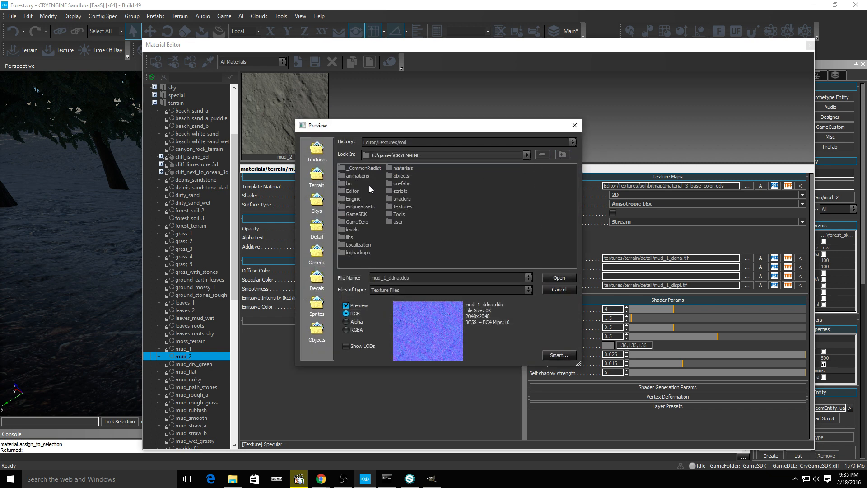
pyautogui.doubleClick(354, 191)
pyautogui.doubleClick(357, 235)
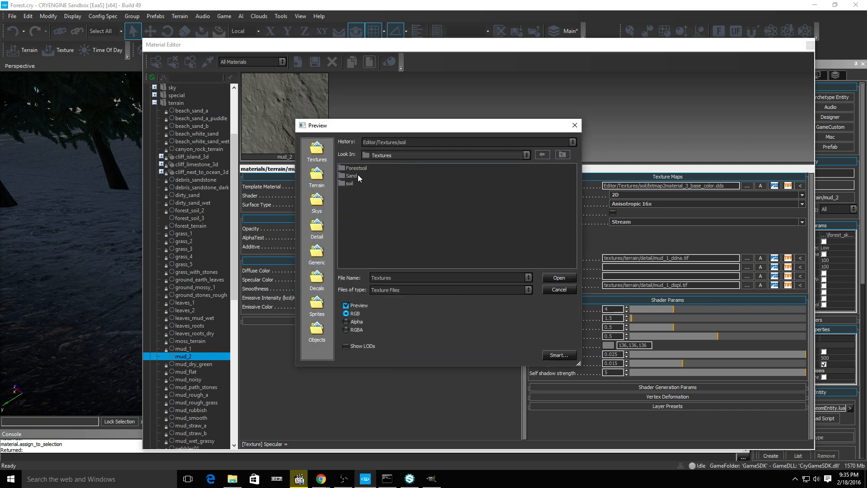
pyautogui.doubleClick(350, 183)
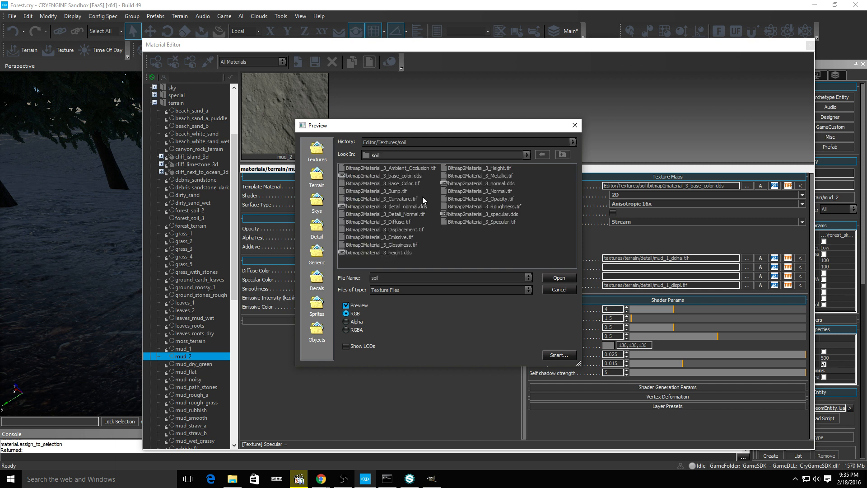
pyautogui.click(400, 191)
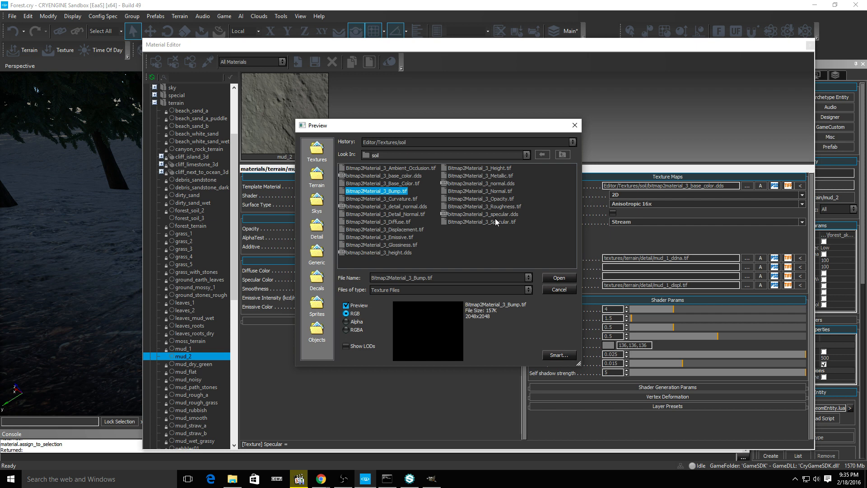
pyautogui.click(496, 191)
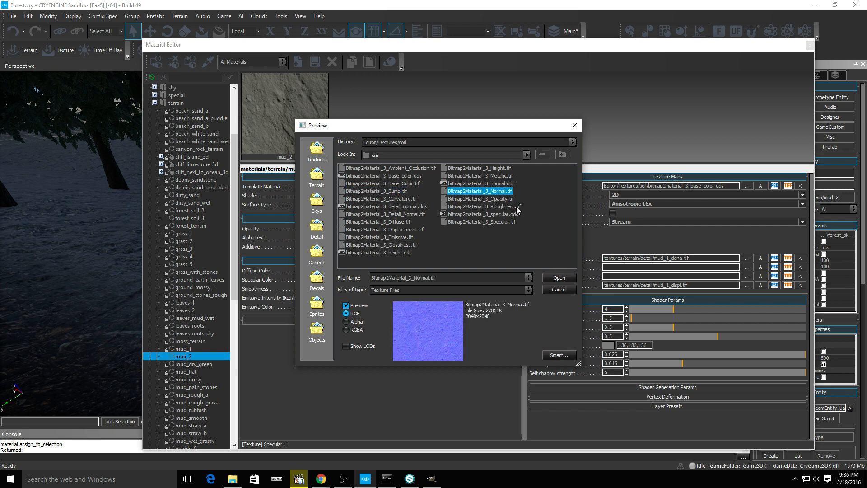
pyautogui.click(558, 277)
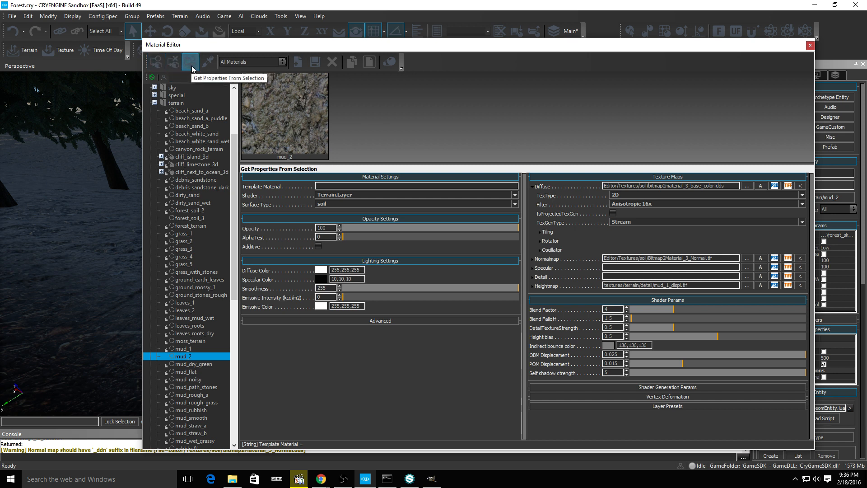
# Assign mud_2 to the selected object, close the Material Editor and inspect the muddy ground up close
pyautogui.click(152, 68)
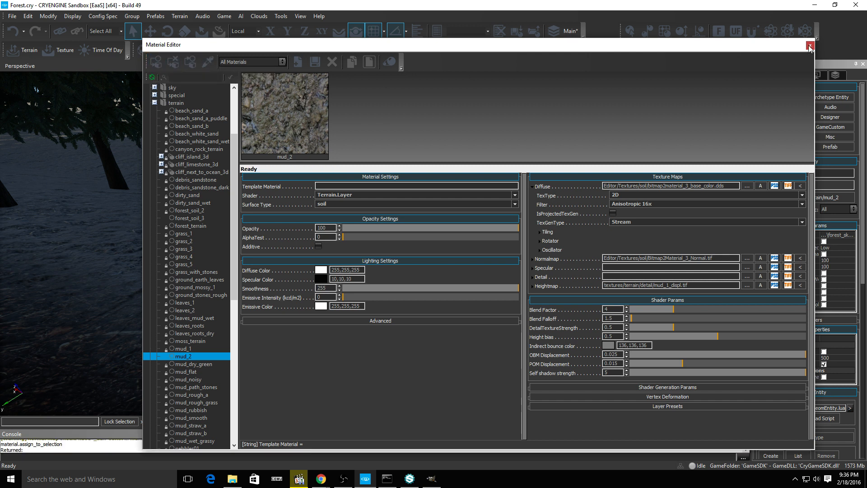
pyautogui.click(810, 46)
pyautogui.moveTo(404, 220); pyautogui.dragTo(402, 231, button='right')
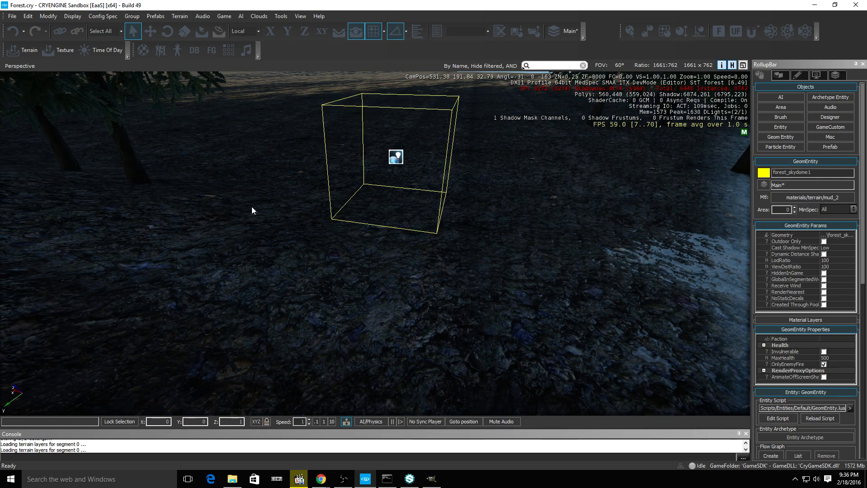
pyautogui.moveTo(252, 210); pyautogui.dragTo(334, 207, button='right')
pyautogui.press('s')
pyautogui.press('w')
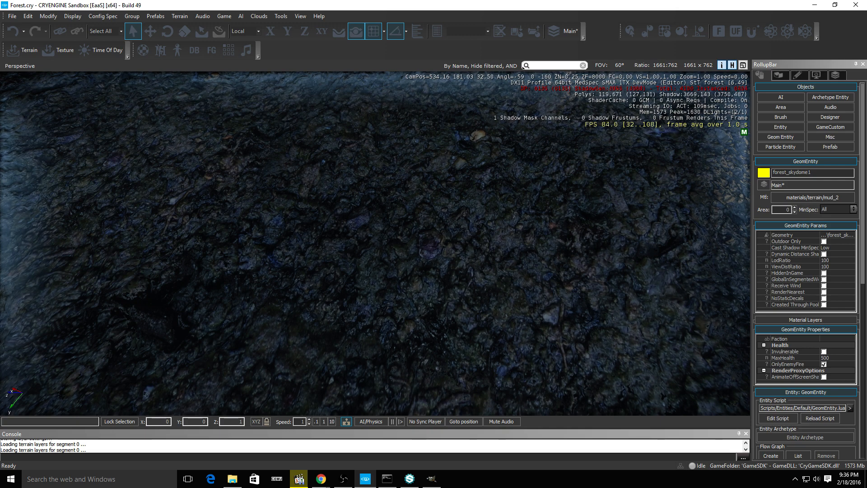
# Set the heightmap of mud_2 to bitmap2material_3_height.dds from the Editor/Textures/soil folder and close the Material Editor
pyautogui.press('m')
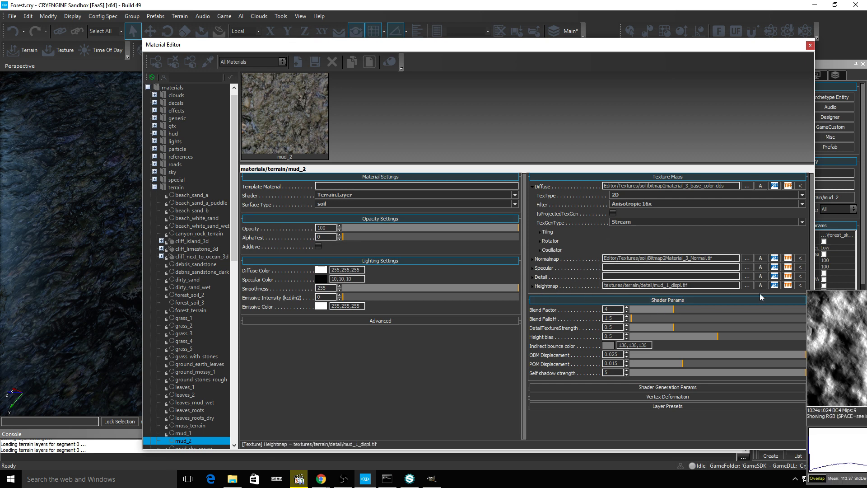
pyautogui.click(748, 286)
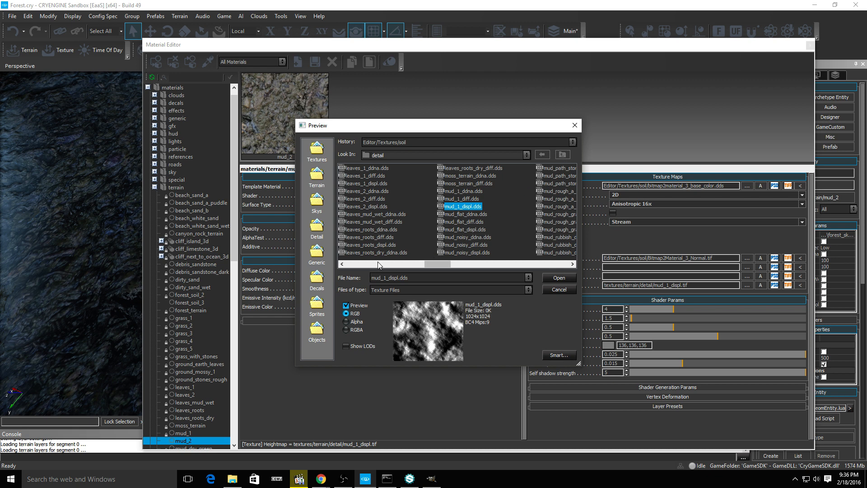
pyautogui.click(562, 155)
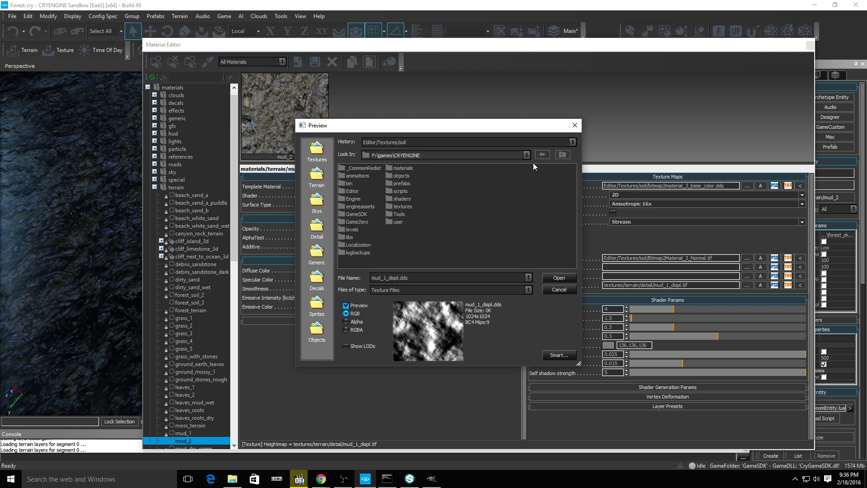
pyautogui.doubleClick(351, 191)
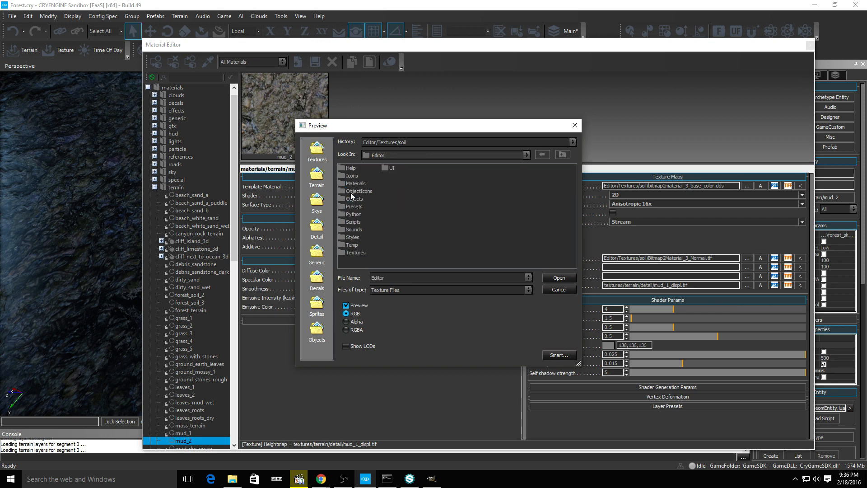
pyautogui.doubleClick(357, 252)
pyautogui.doubleClick(353, 184)
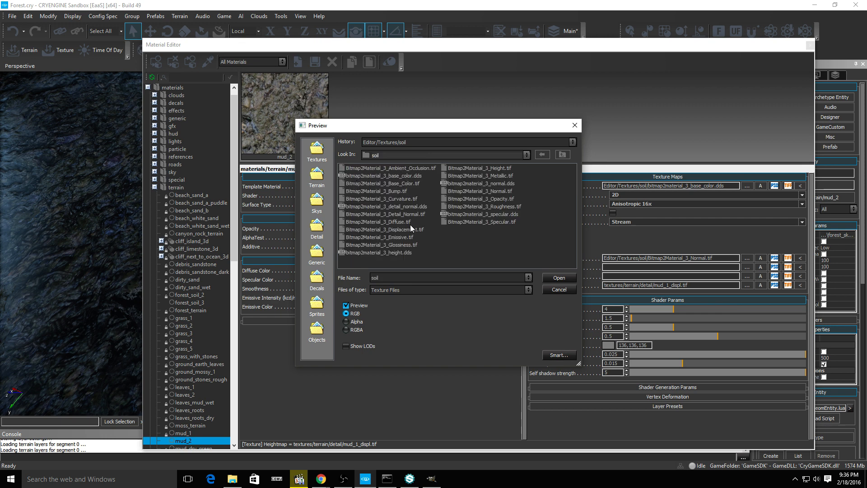
pyautogui.click(379, 252)
pyautogui.click(559, 277)
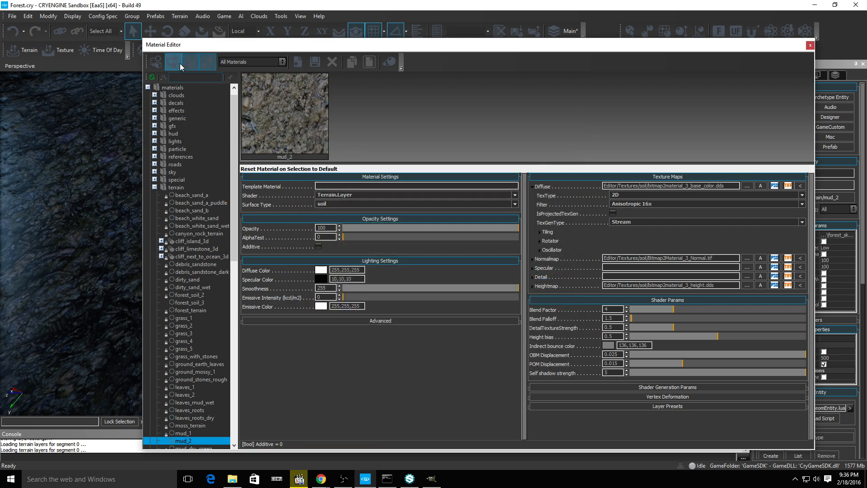
pyautogui.click(810, 46)
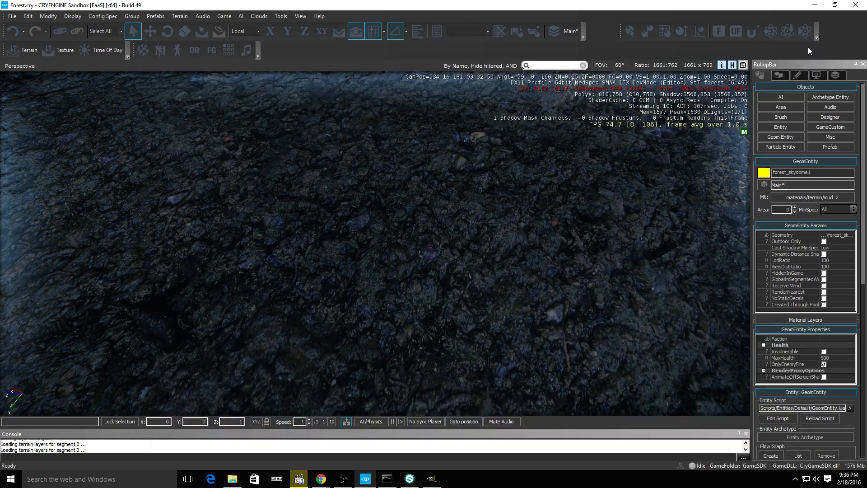
# Examine the muddy ground's relief and lighting across the forest terrain, from a distance and up close
pyautogui.press('w')
pyautogui.moveTo(510, 216); pyautogui.dragTo(725, 240, button='right')
pyautogui.press('s')
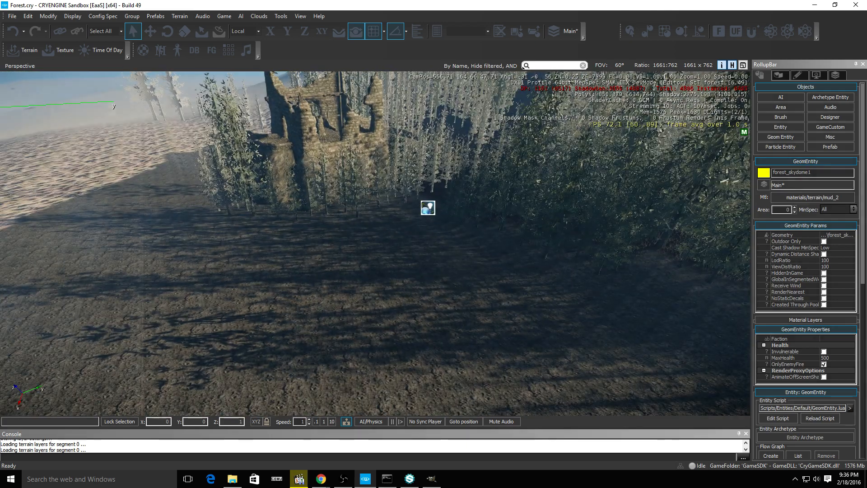
pyautogui.press('w')
pyautogui.press('w')
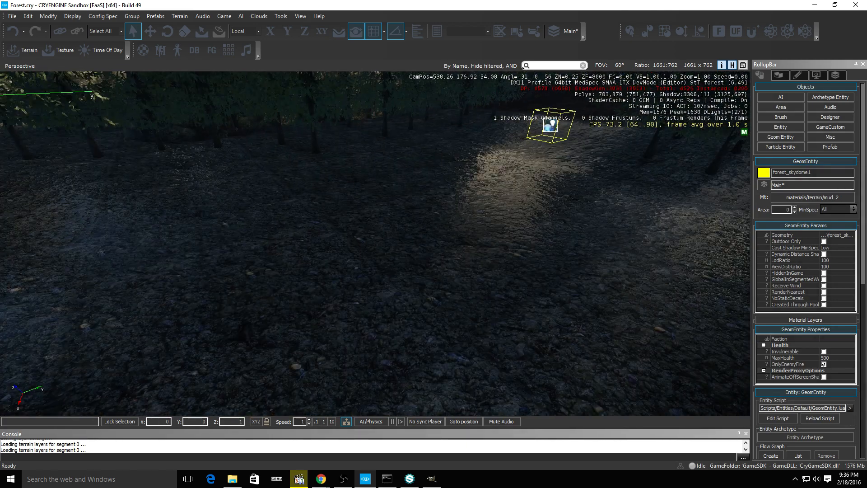
pyautogui.moveTo(374, 244); pyautogui.dragTo(230, 283, button='right')
pyautogui.press('w')
pyautogui.press('s')
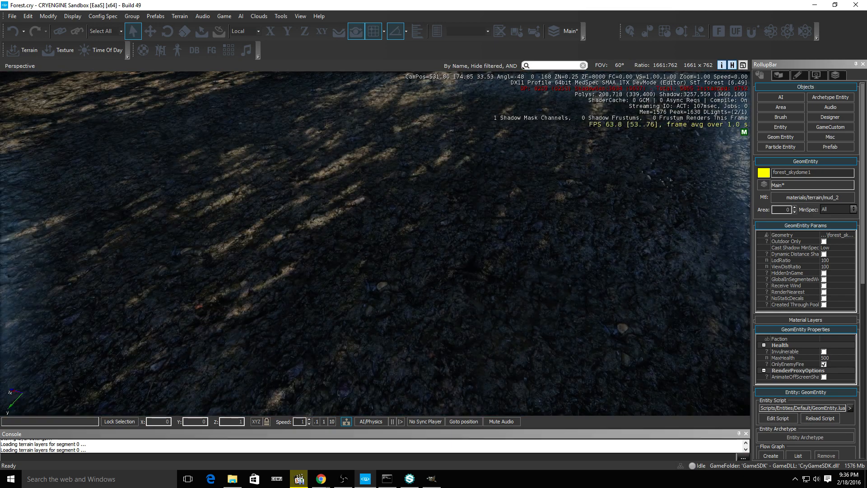
# Switch to Bitmap2Material, load muddy_soil_4250922 from Pictures/Textures as the main input and check the preview up close
pyautogui.click(409, 479)
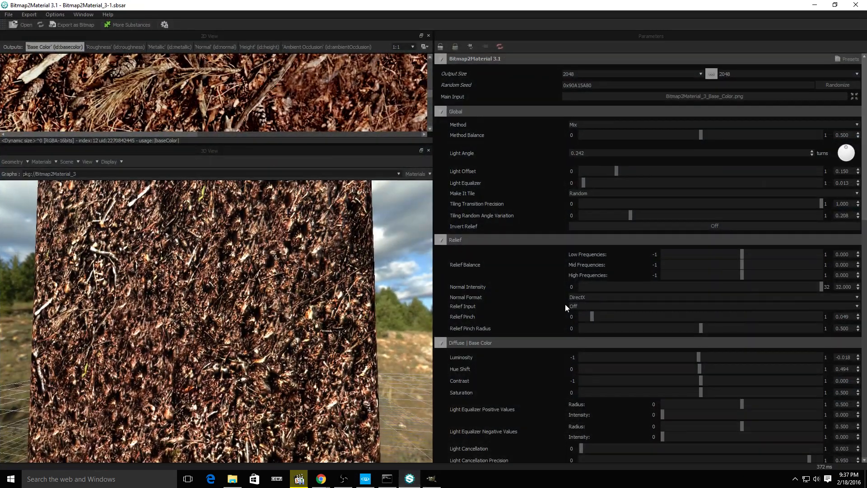
pyautogui.click(748, 97)
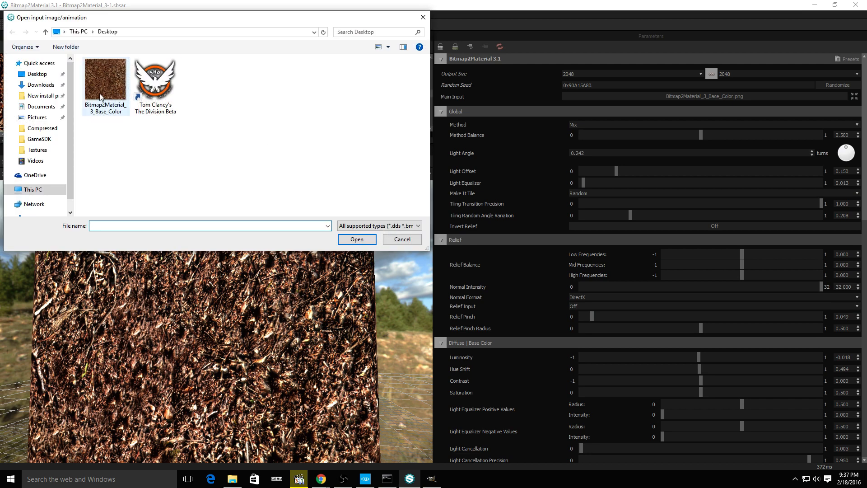
pyautogui.click(37, 118)
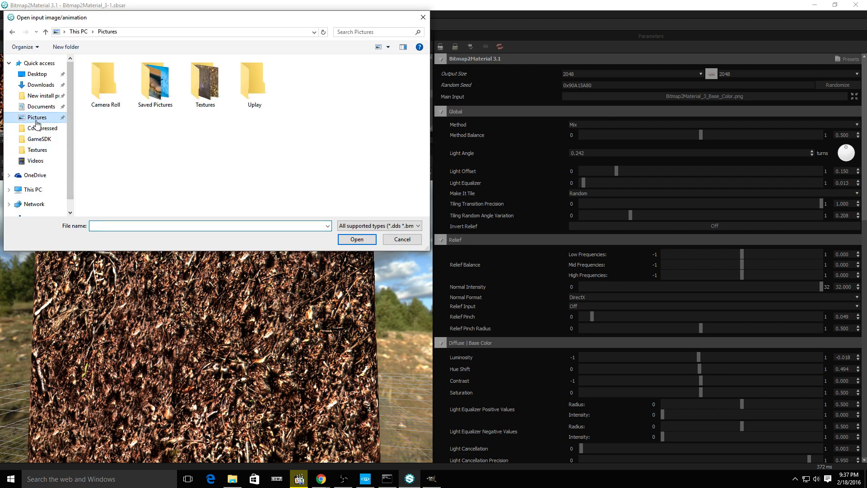
pyautogui.doubleClick(205, 85)
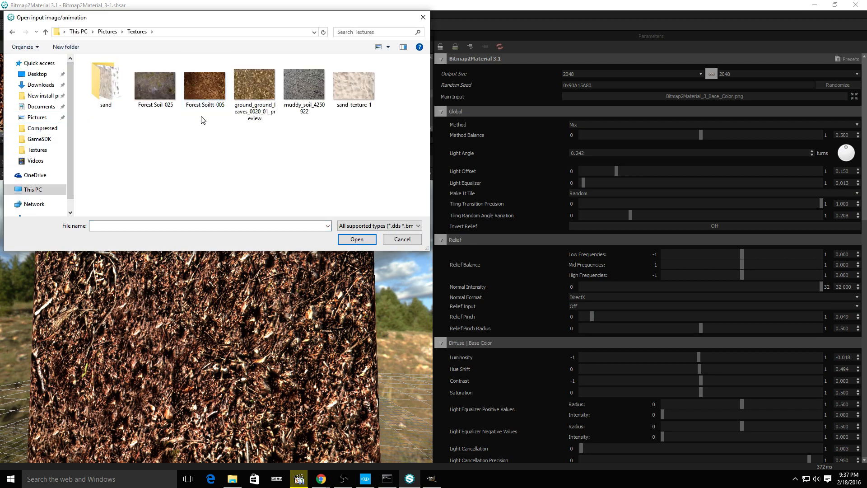
pyautogui.doubleClick(300, 82)
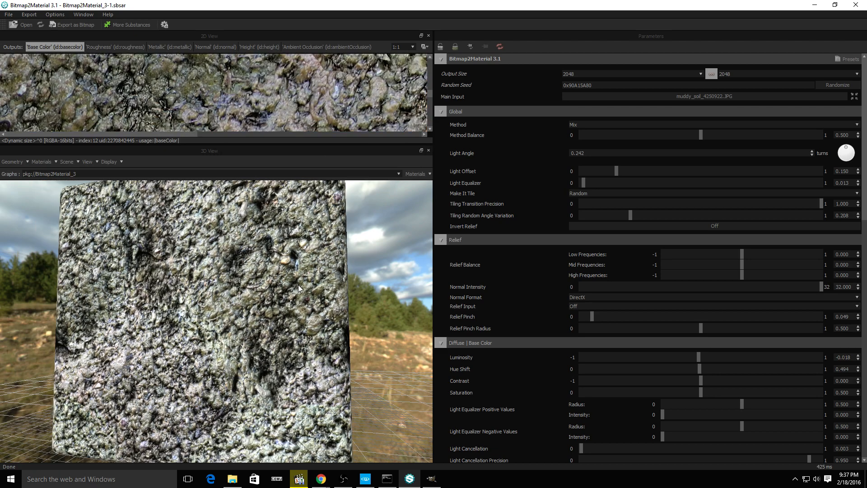
pyautogui.scroll(5, 298, 285)
pyautogui.scroll(-6, 298, 285)
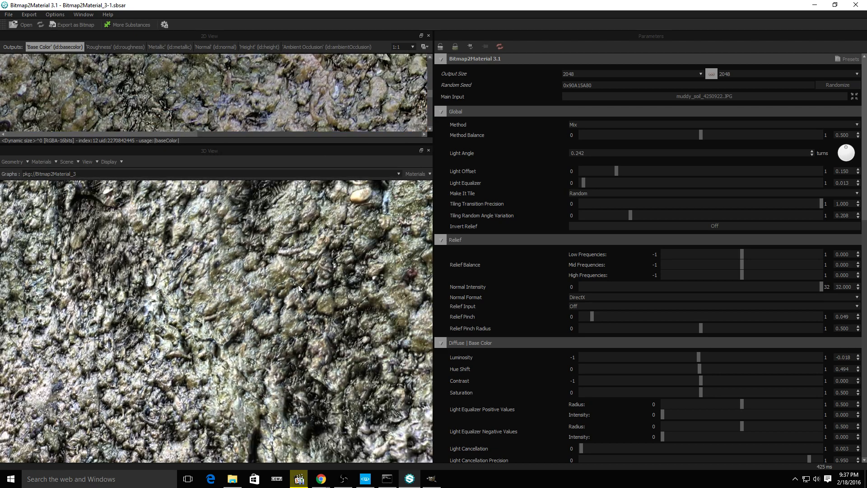
pyautogui.moveTo(298, 284); pyautogui.dragTo(252, 289)
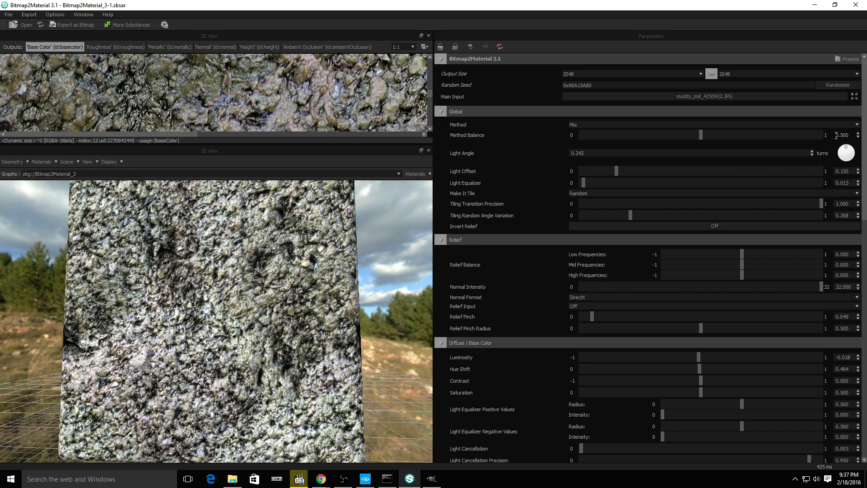
# Randomize the seed twice to vary the mud pattern and check it on the 3D preview
pyautogui.click(841, 85)
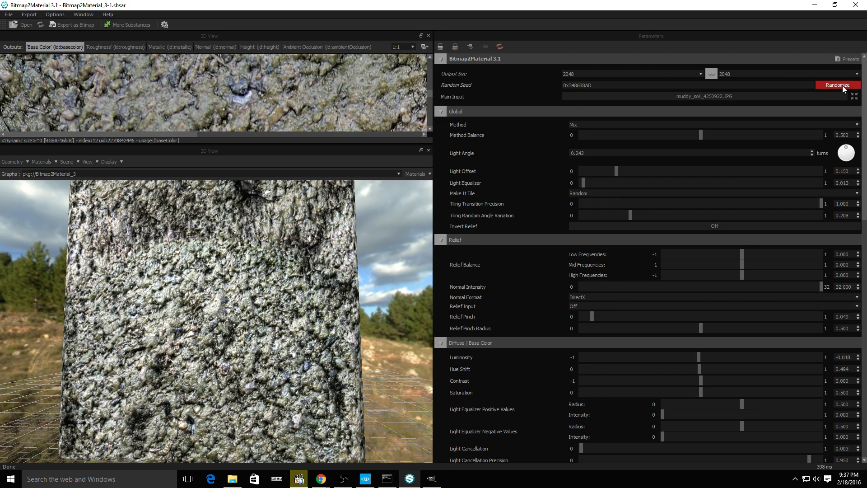
pyautogui.click(838, 84)
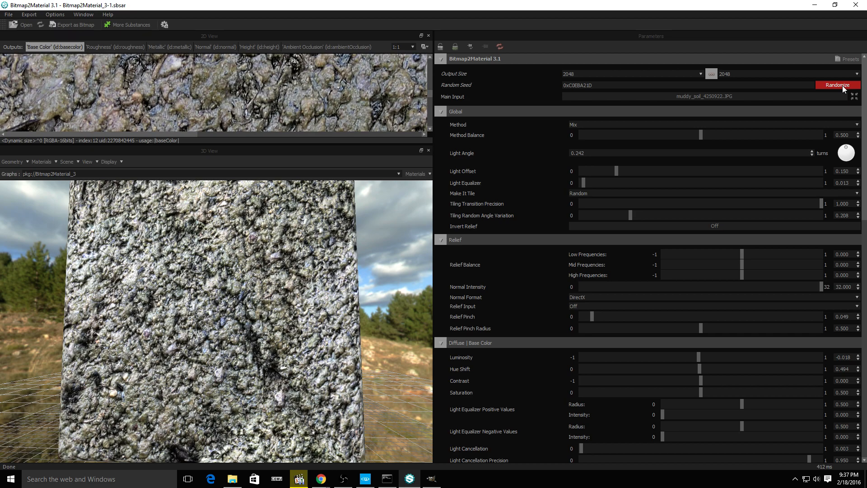
pyautogui.moveTo(63, 276); pyautogui.dragTo(132, 332)
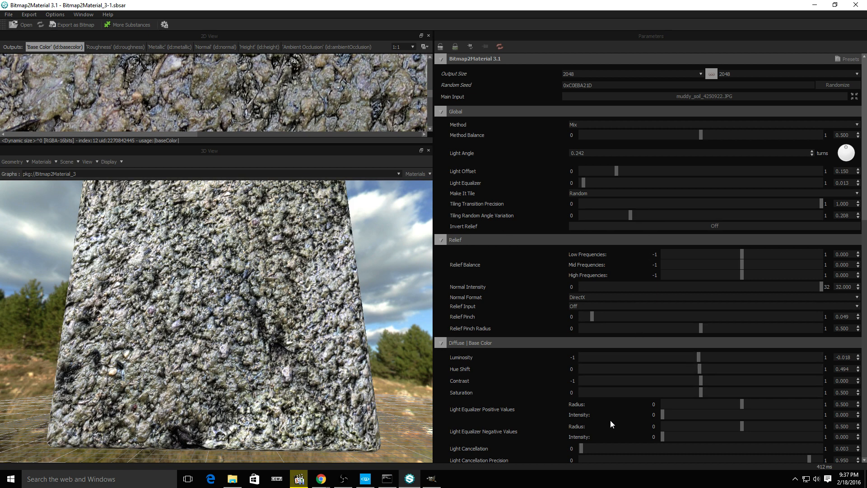
# Try the Diffuse Details of the base color at different strengths, including 1, and set it to 0
pyautogui.scroll(-6, 610, 420)
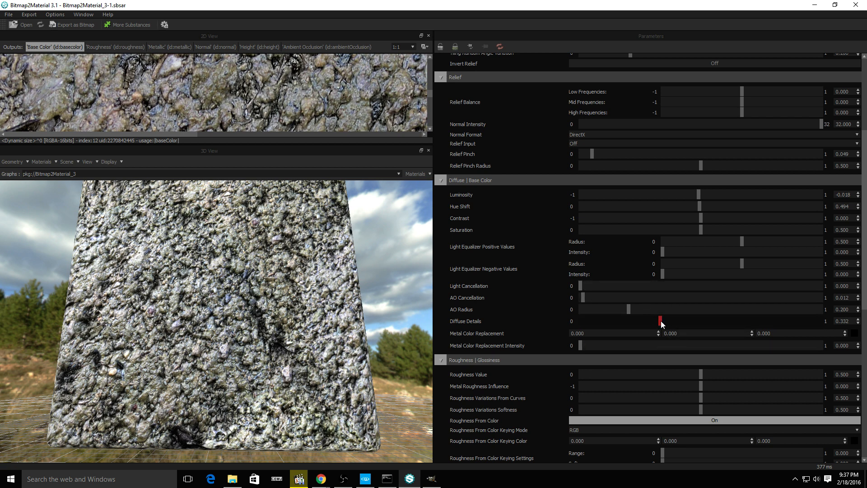
pyautogui.moveTo(661, 323); pyautogui.dragTo(572, 332)
pyautogui.moveTo(856, 335); pyautogui.dragTo(645, 336)
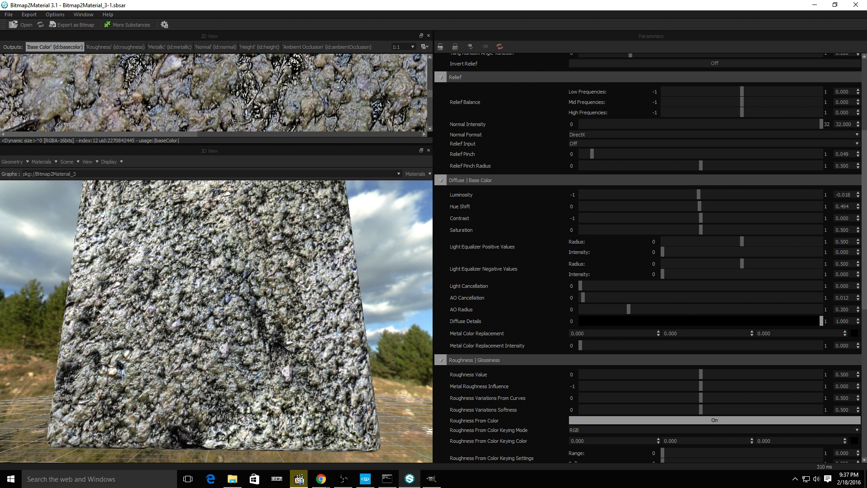
pyautogui.moveTo(821, 321); pyautogui.dragTo(539, 332)
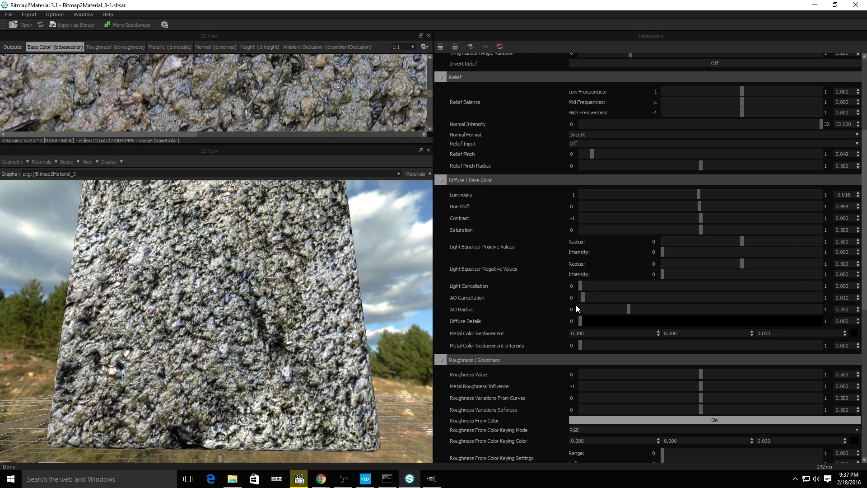
# Try stronger AO Cancellation on the base color and set it to 0
pyautogui.moveTo(583, 298); pyautogui.dragTo(786, 302)
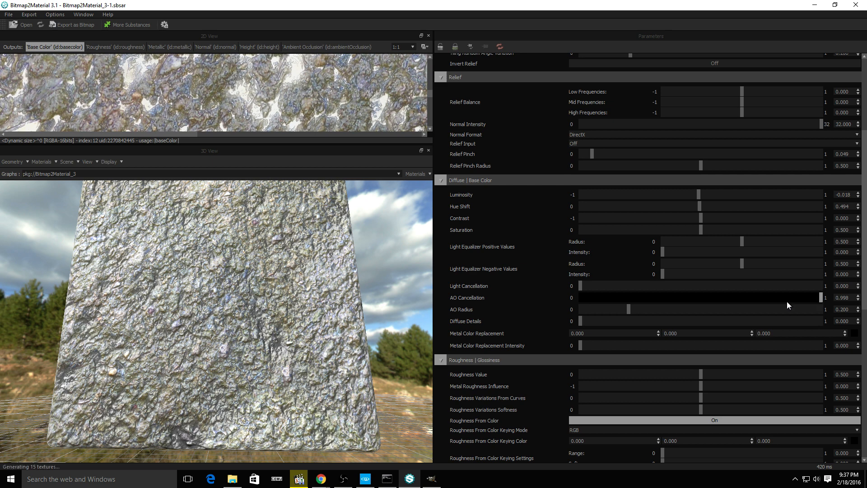
pyautogui.moveTo(697, 300); pyautogui.dragTo(677, 299)
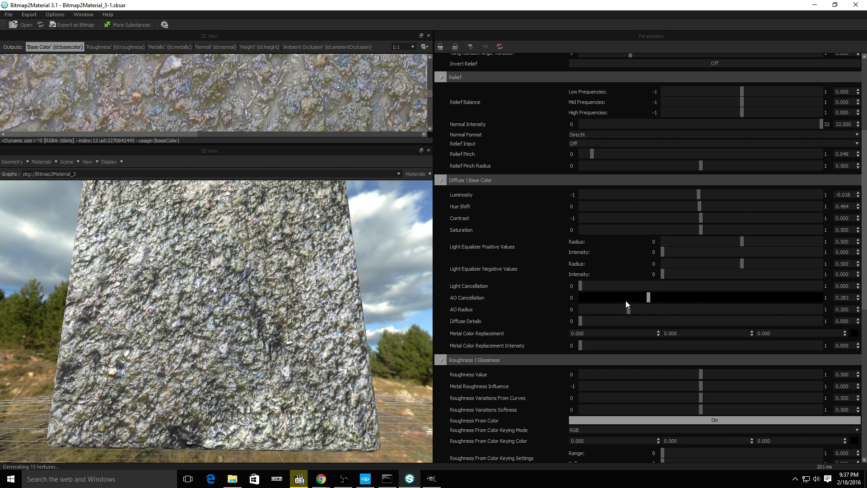
pyautogui.moveTo(624, 300); pyautogui.dragTo(566, 301)
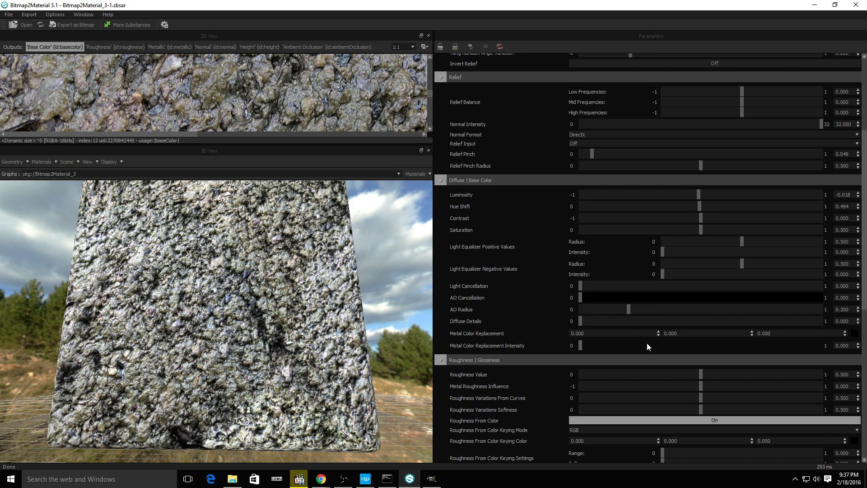
# Reduce the base color's saturation to 0.485
pyautogui.scroll(-1, 646, 347)
pyautogui.moveTo(699, 203)
pyautogui.mouseDown()
pyautogui.moveTo(663, 205)
pyautogui.moveTo(698, 210)
pyautogui.mouseUp()
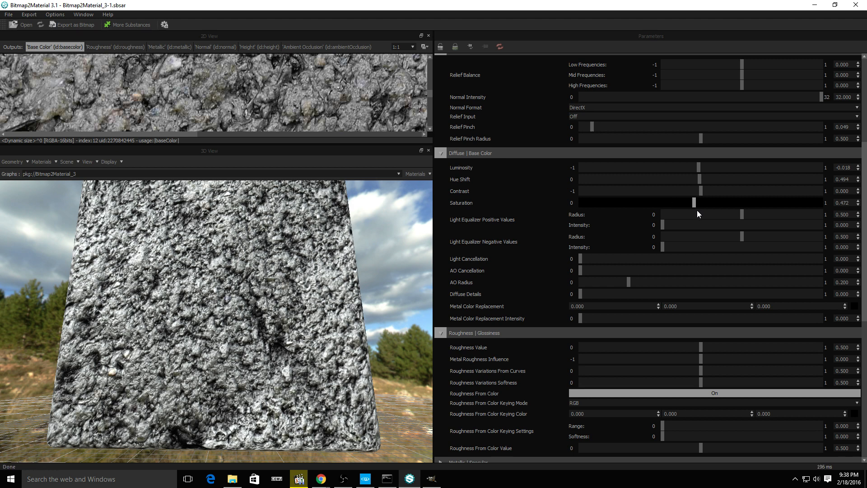
pyautogui.scroll(-1, 645, 370)
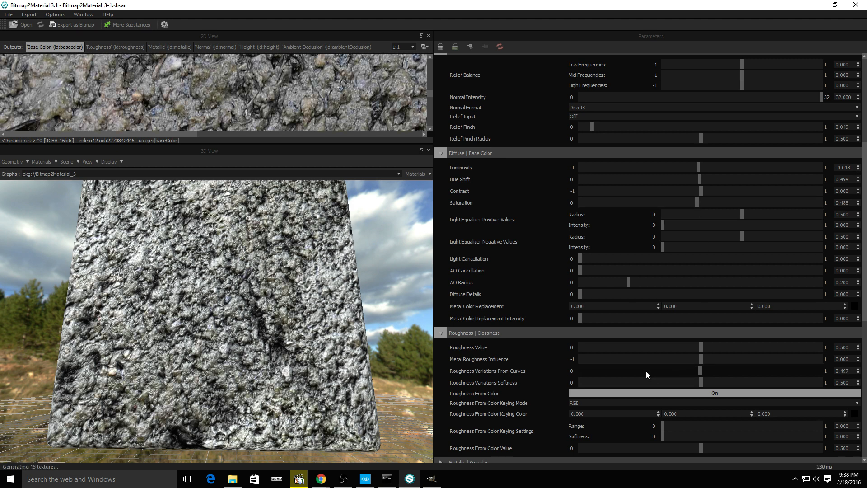
pyautogui.scroll(-2, 645, 370)
pyautogui.scroll(1, 557, 279)
pyautogui.scroll(5, 554, 275)
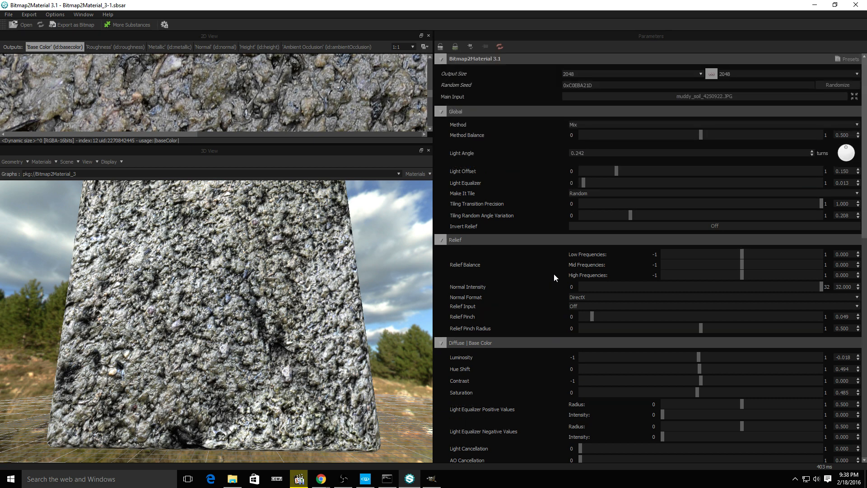
# Set the Z value of the ambient occlusion levels to 0.225
pyautogui.scroll(-15, 554, 274)
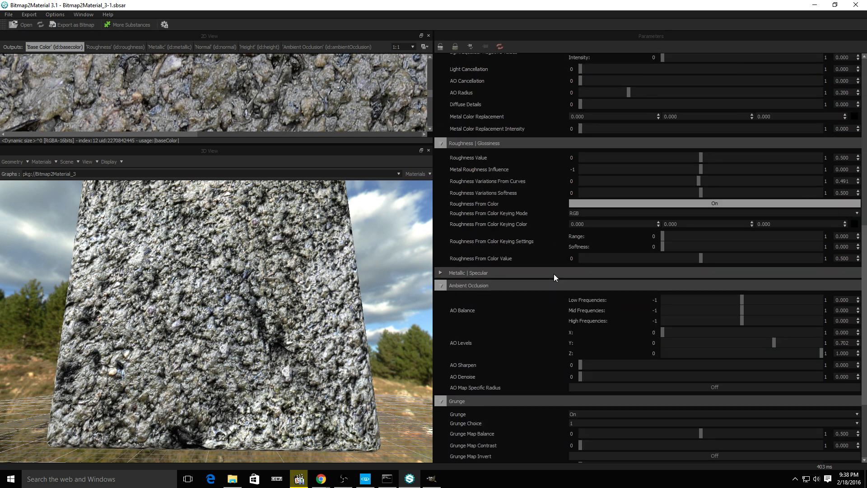
pyautogui.scroll(-3, 554, 274)
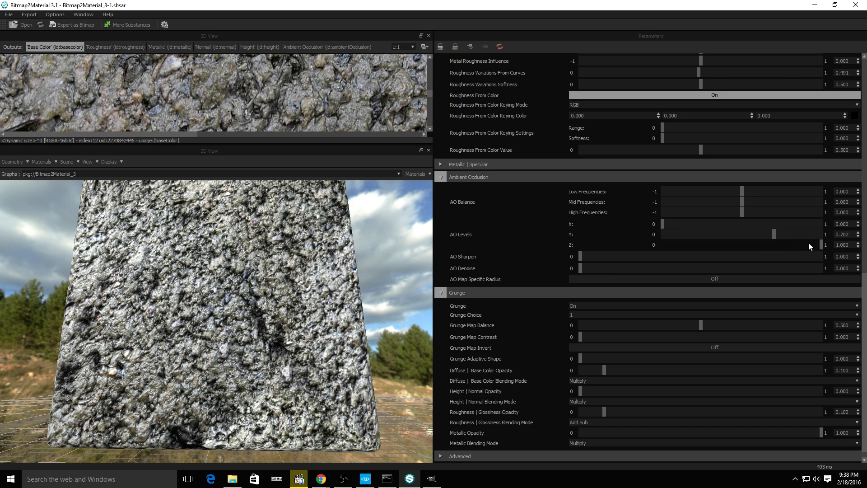
pyautogui.moveTo(820, 247); pyautogui.dragTo(709, 246)
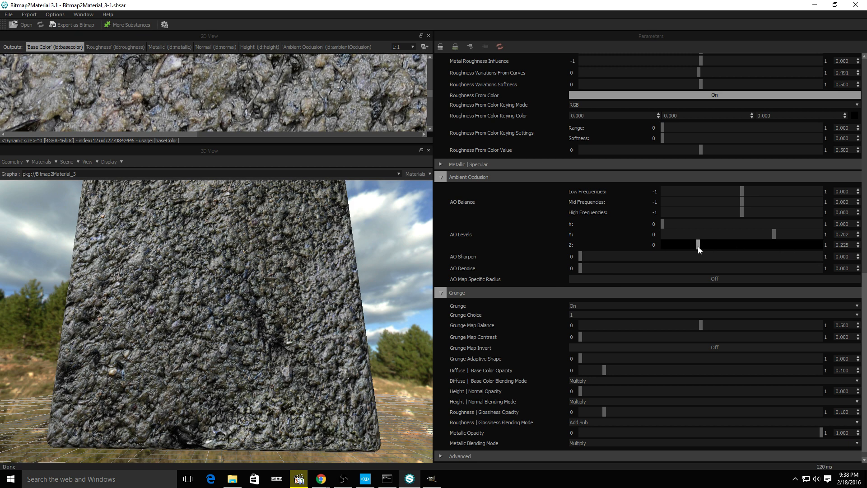
# Export all outputs as TIF bitmaps to the folder F:/games/CRYENGINE/Editor/Textures/soil/
pyautogui.click(72, 25)
pyautogui.moveTo(436, 173); pyautogui.dragTo(384, 174)
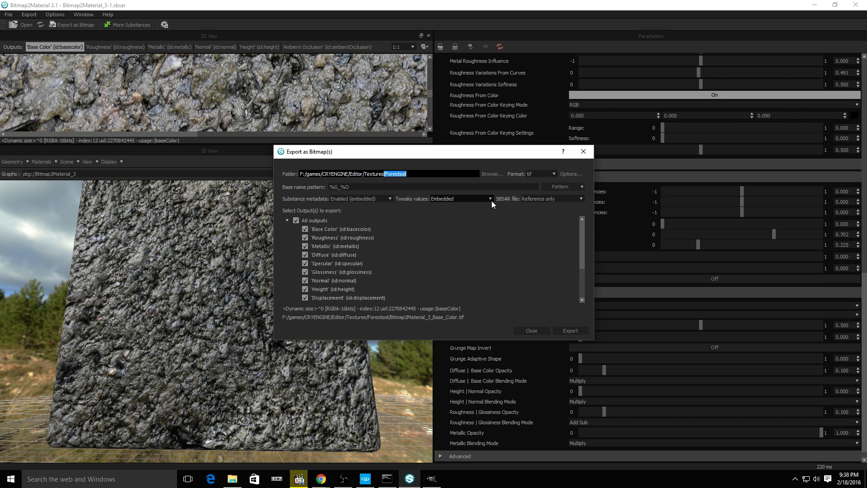
pyautogui.write('/soil/')
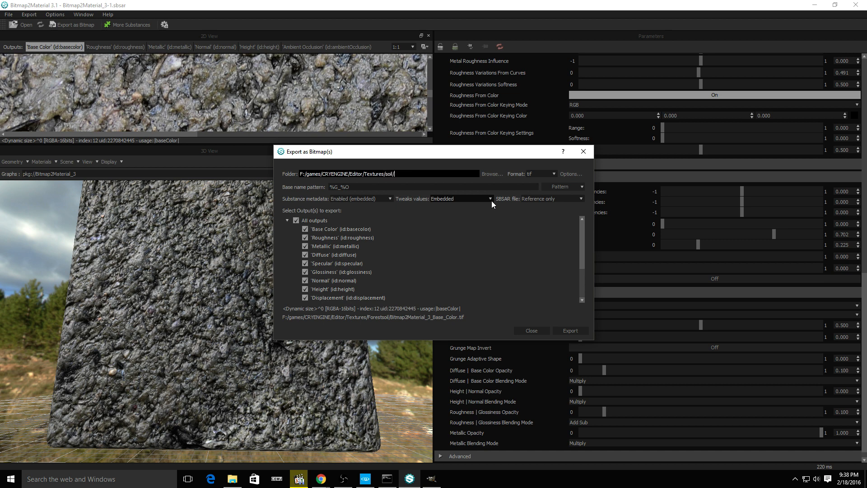
pyautogui.click(565, 330)
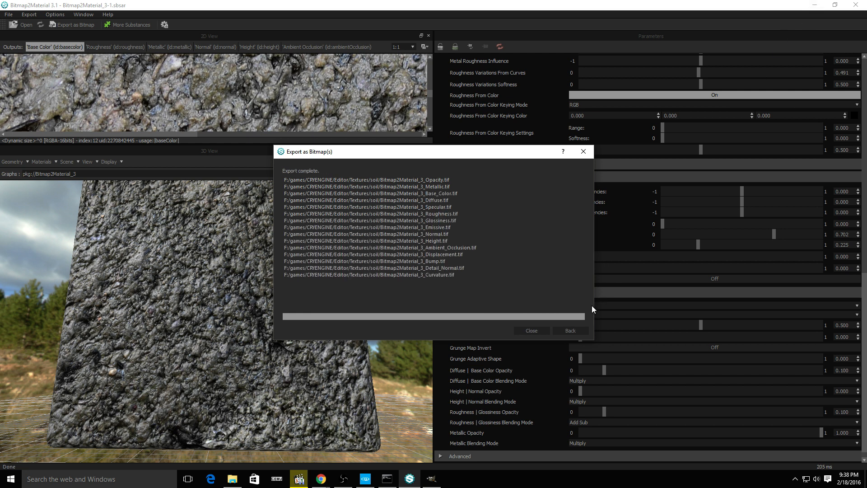
# Close the finished export, switch to CRYENGINE Sandbox and open the Material Editor
pyautogui.click(543, 331)
pyautogui.click(814, 5)
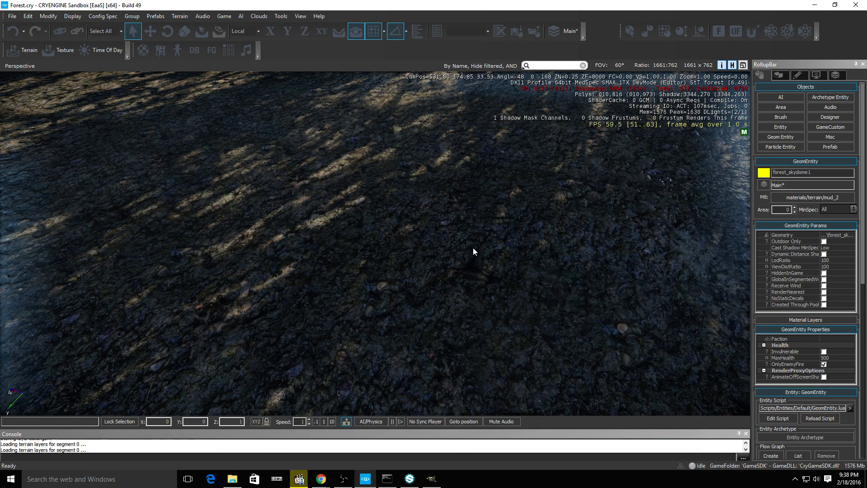
pyautogui.moveTo(473, 247); pyautogui.dragTo(464, 256, button='right')
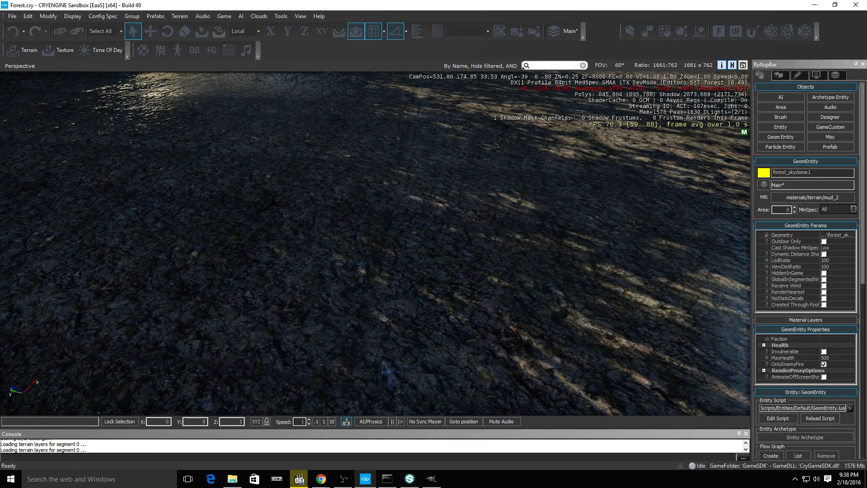
pyautogui.press('m')
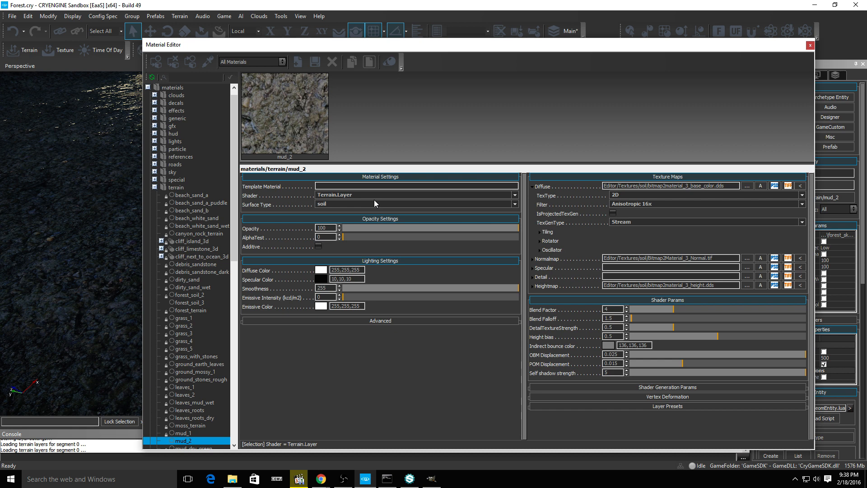
# Set the diffuse texture of the mud_2 material to Bitmap2Material_3_Base_Color.tif from the soil folder
pyautogui.moveTo(592, 185)
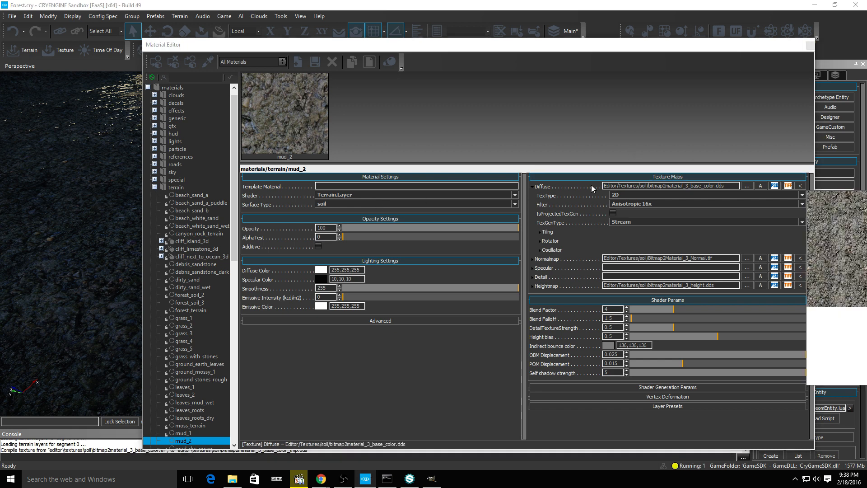
pyautogui.click(747, 186)
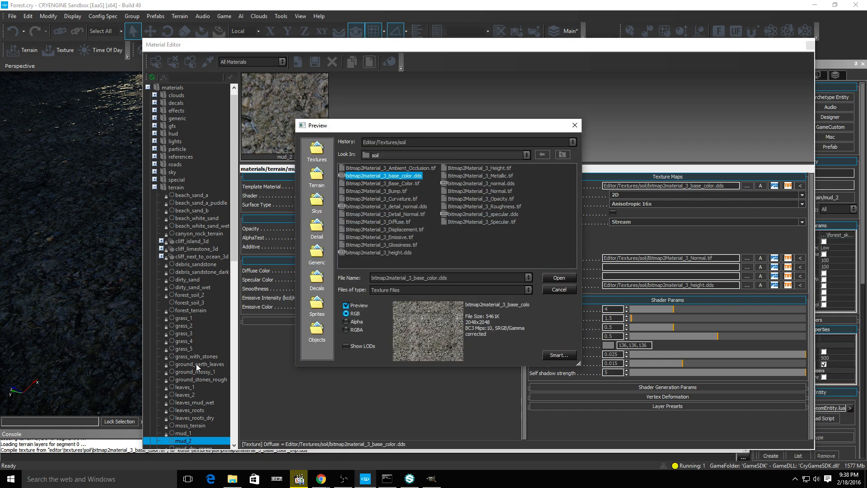
pyautogui.click(405, 177)
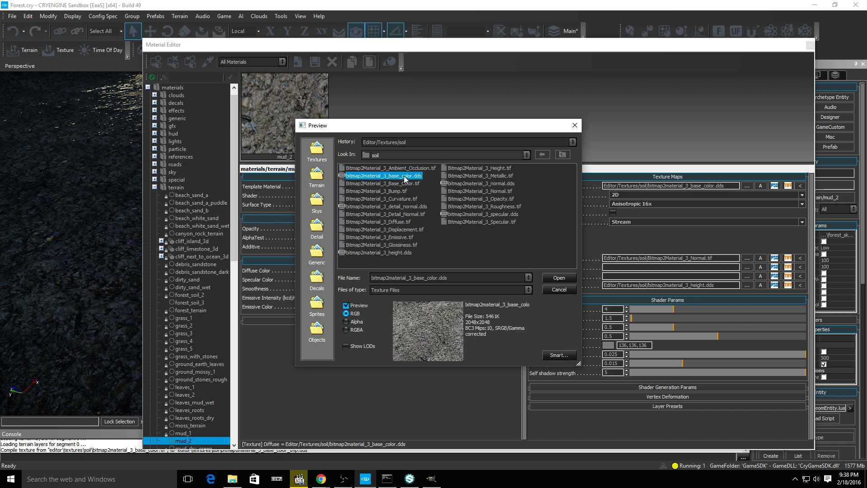
pyautogui.click(405, 183)
pyautogui.click(553, 276)
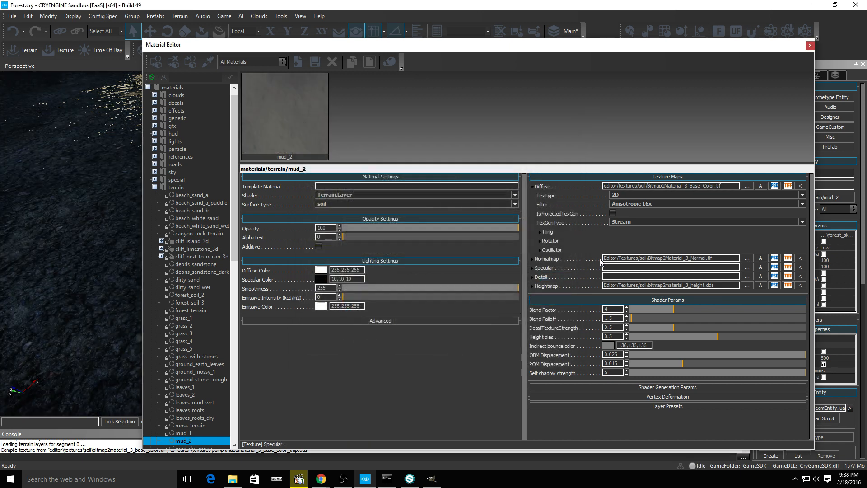
# Assign Bitmap2Material_3_Normal.tif as mud_2's normal map and Bitmap2Material_3_Height.tif as its heightmap, then close the Material Editor
pyautogui.click(747, 258)
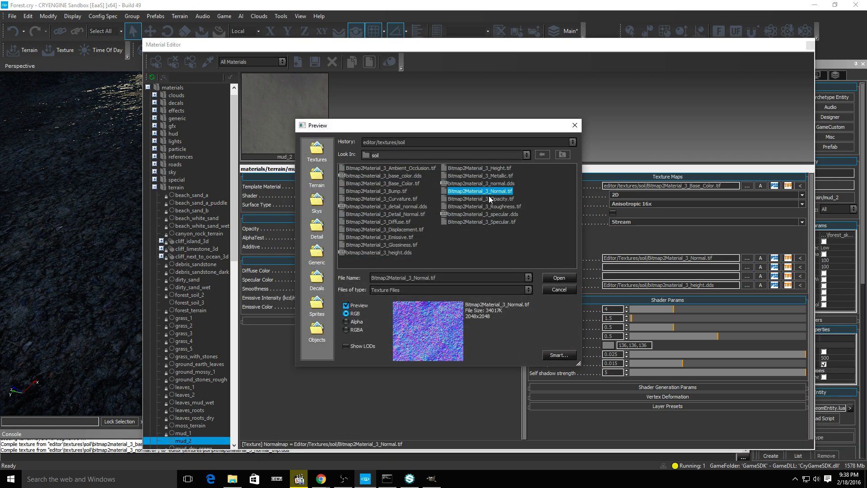
pyautogui.click(558, 277)
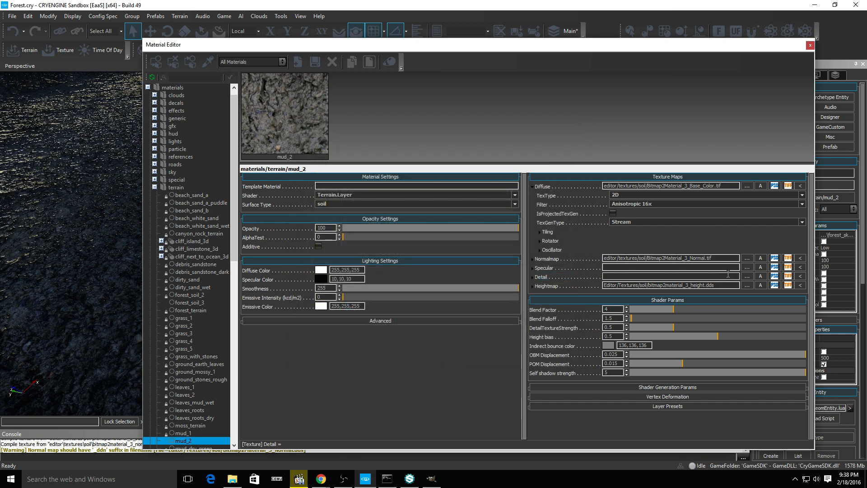
pyautogui.click(747, 285)
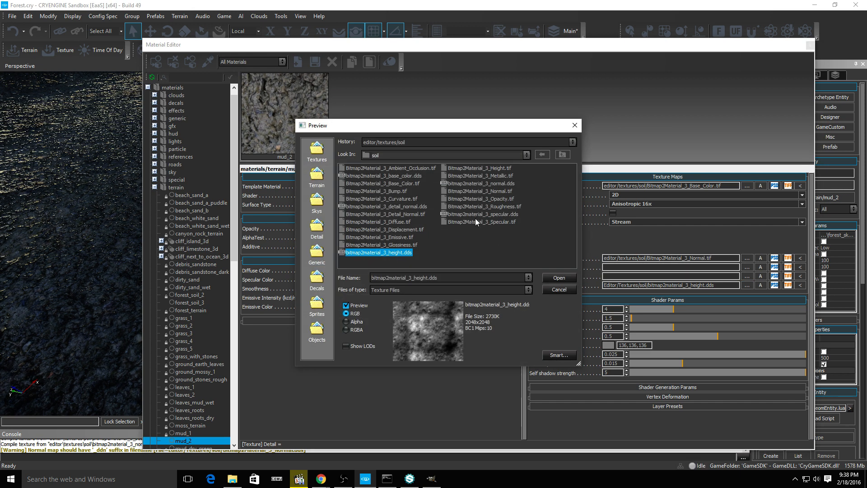
pyautogui.click(399, 245)
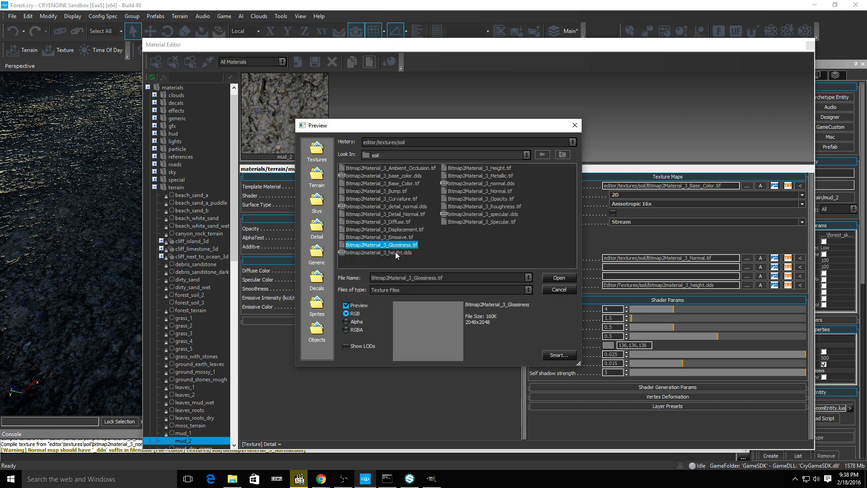
pyautogui.click(484, 169)
pyautogui.click(558, 277)
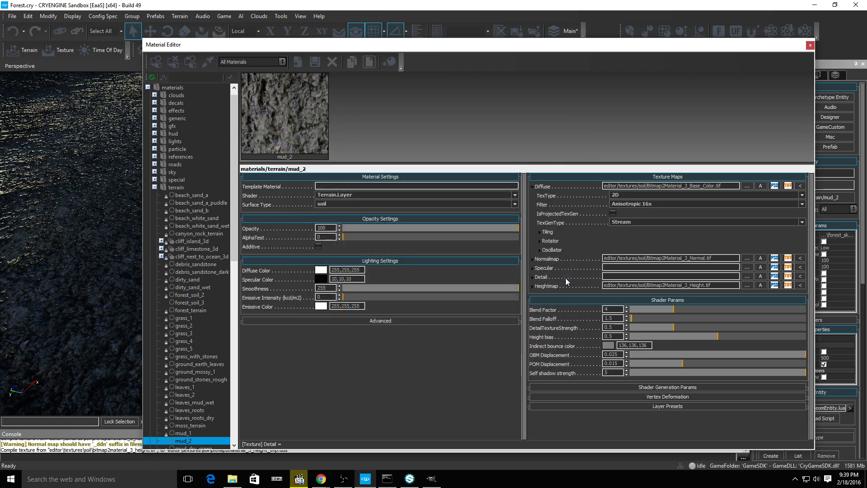
pyautogui.click(810, 45)
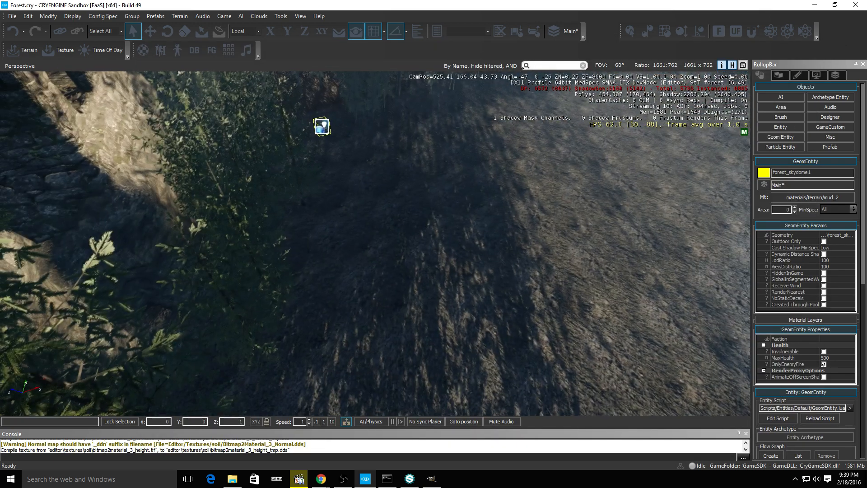
# Examine the updated mud terrain from afar and close up, including its border with the forest soil
pyautogui.press('s')
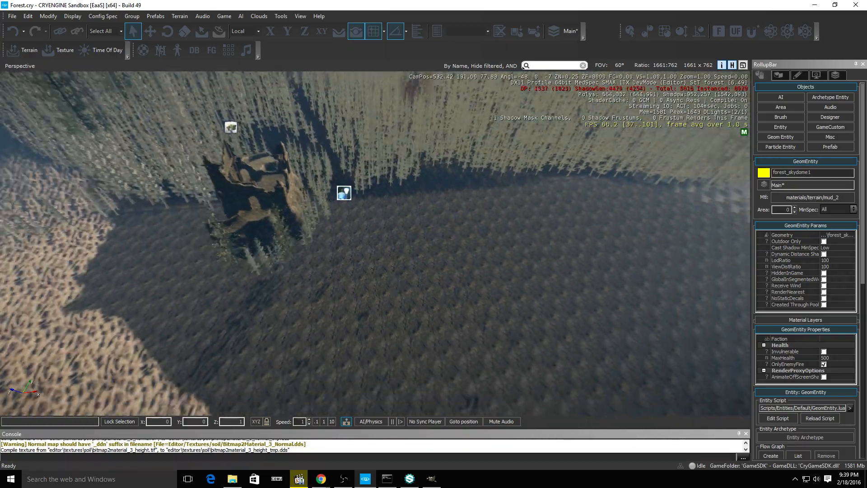
pyautogui.press('s')
pyautogui.press('w')
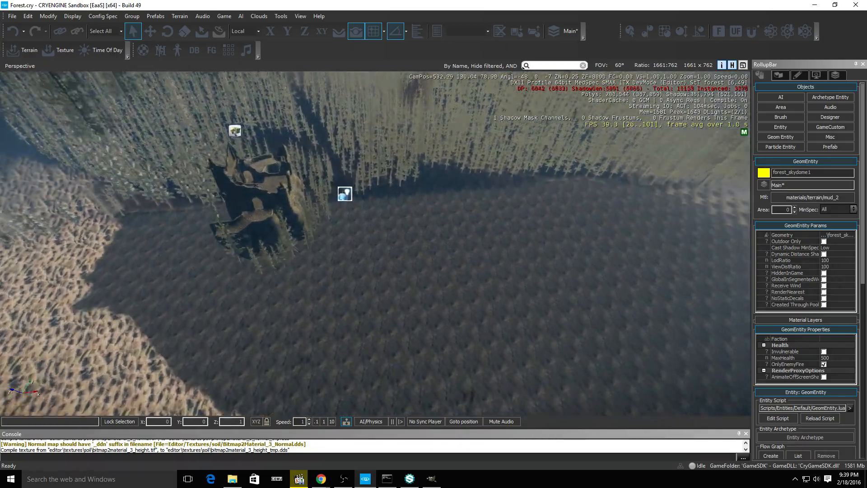
pyautogui.press('w')
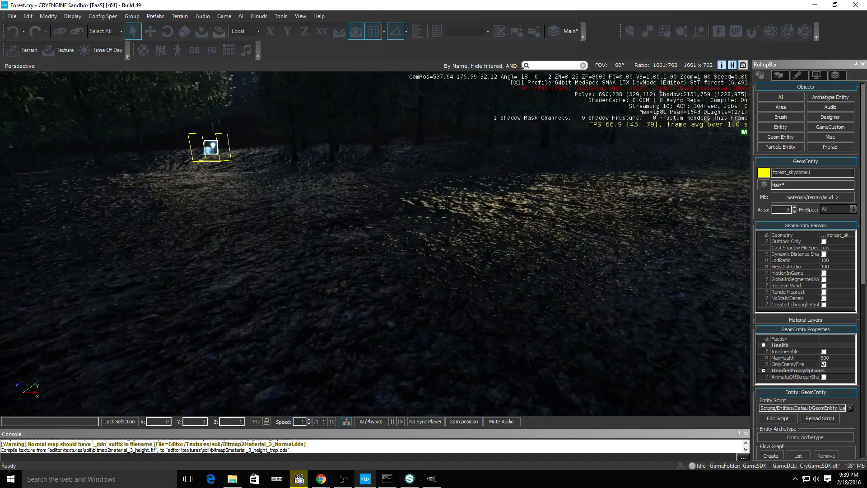
pyautogui.press('d')
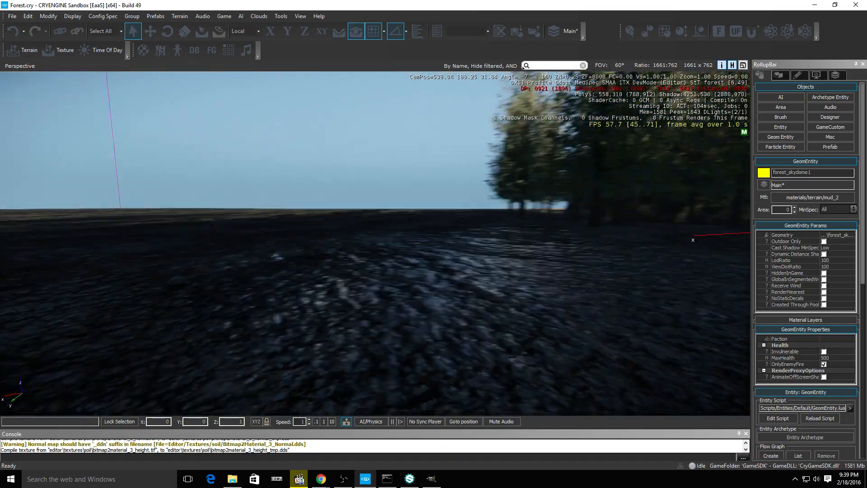
pyautogui.press('w')
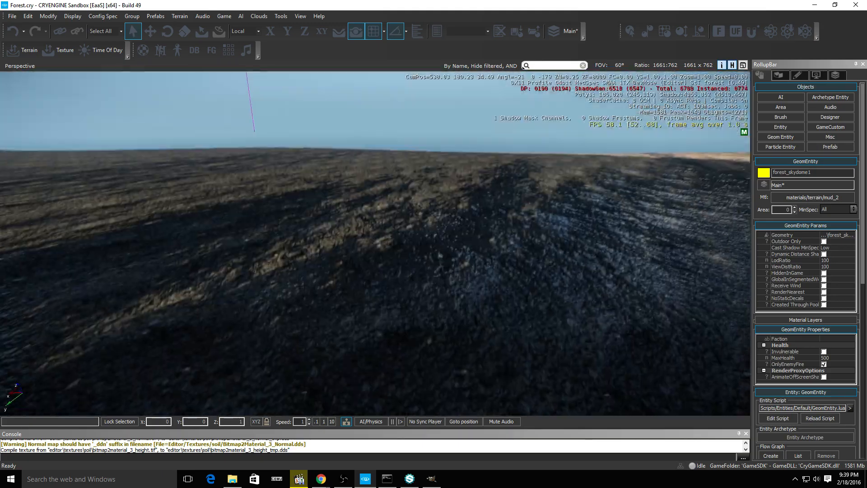
pyautogui.press('w')
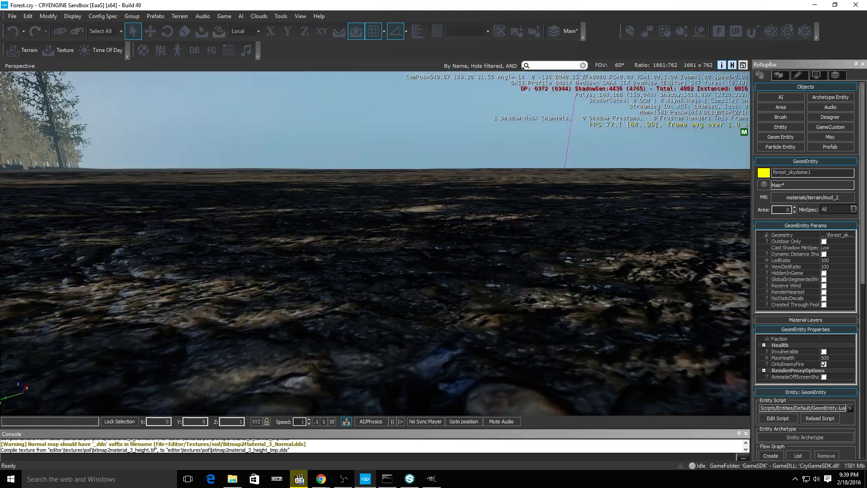
pyautogui.press('w')
pyautogui.press('w')
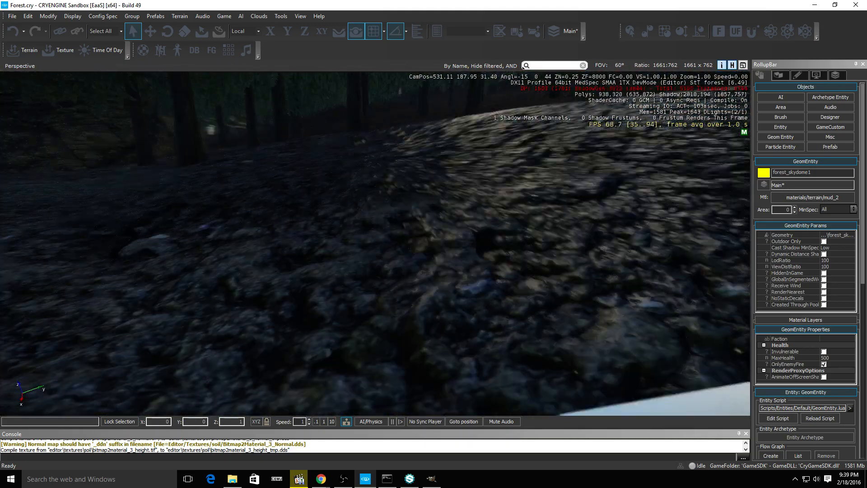
pyautogui.press('s')
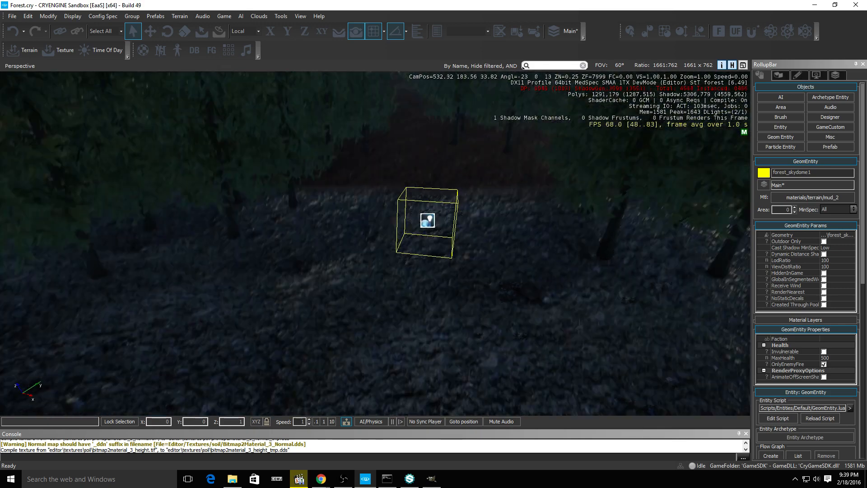
pyautogui.press('w')
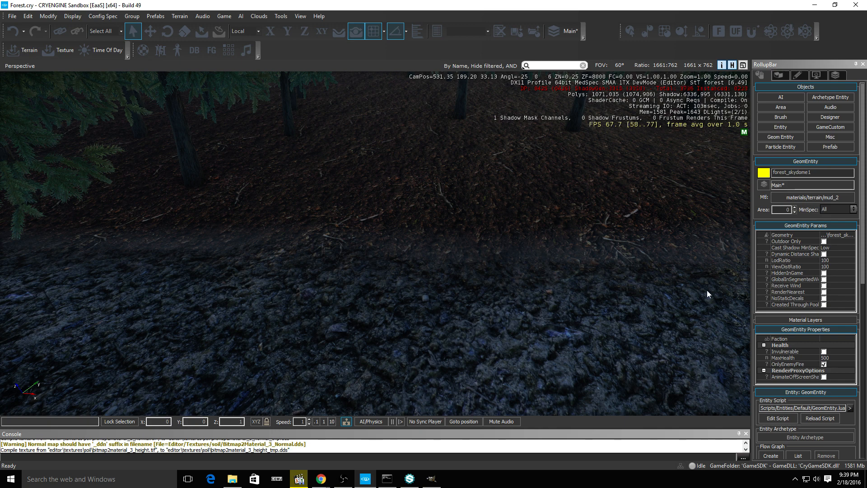
# Set up the Layer Painter for the Forestsoil layer with radius about 1.05, hardness 0.01 and masking by Soil
pyautogui.click(789, 74)
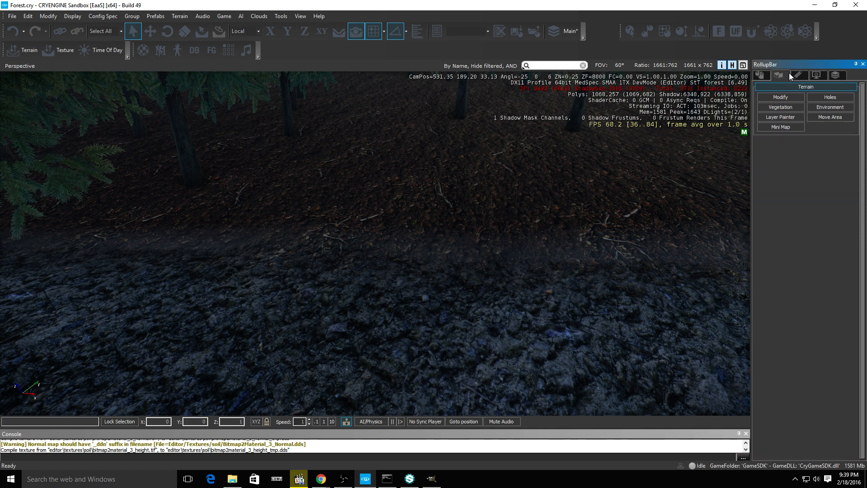
pyautogui.click(792, 117)
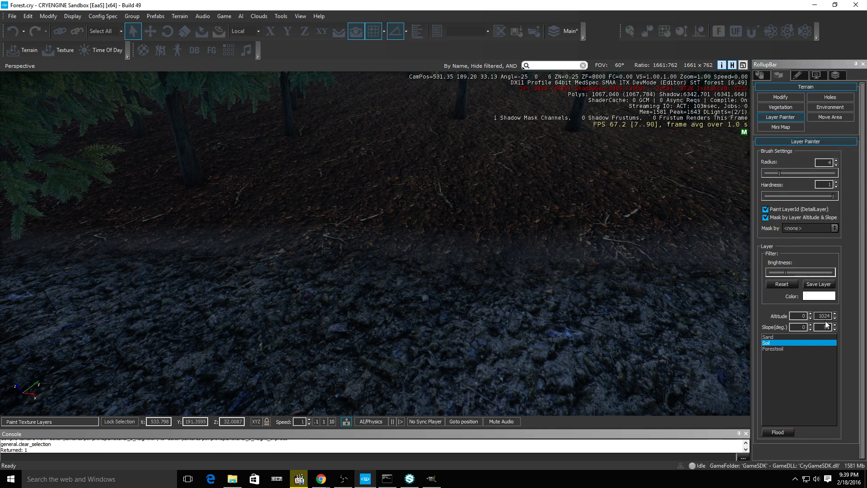
pyautogui.click(772, 348)
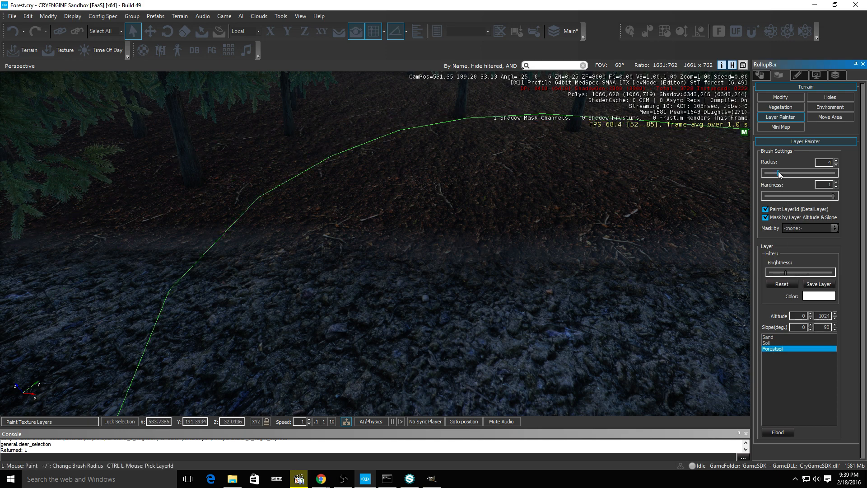
pyautogui.moveTo(778, 173); pyautogui.dragTo(768, 173)
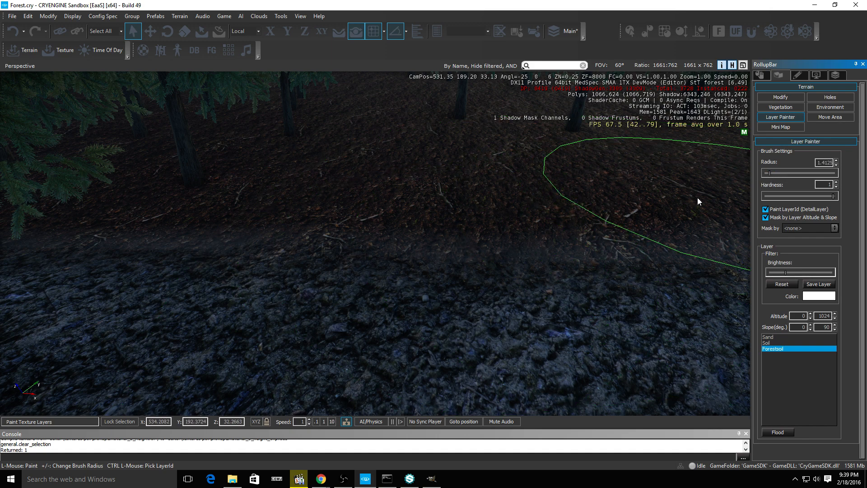
pyautogui.moveTo(766, 174); pyautogui.dragTo(765, 175)
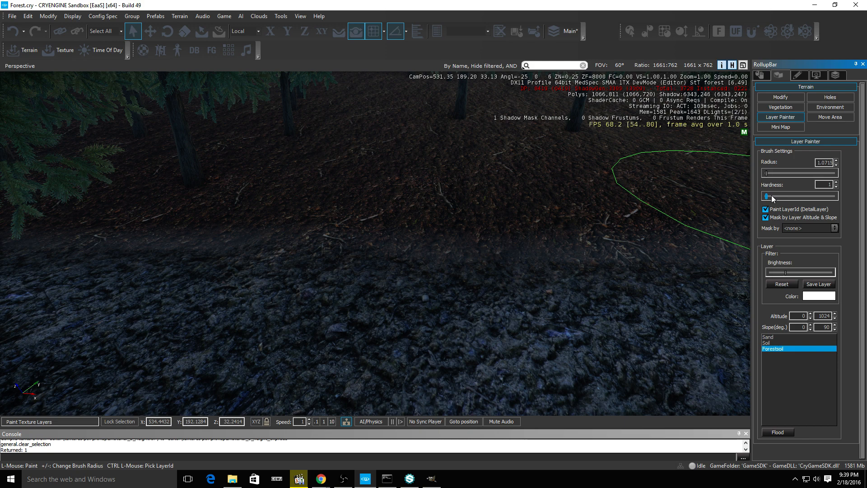
pyautogui.click(836, 187)
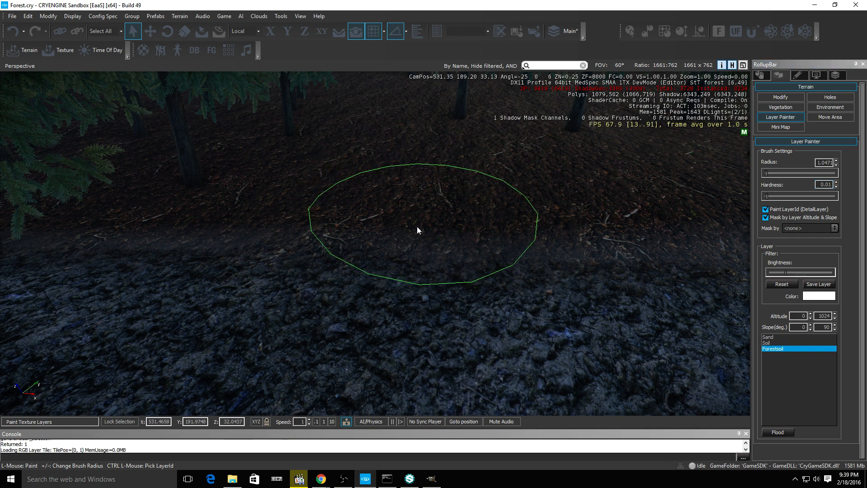
pyautogui.click(803, 228)
pyautogui.click(791, 248)
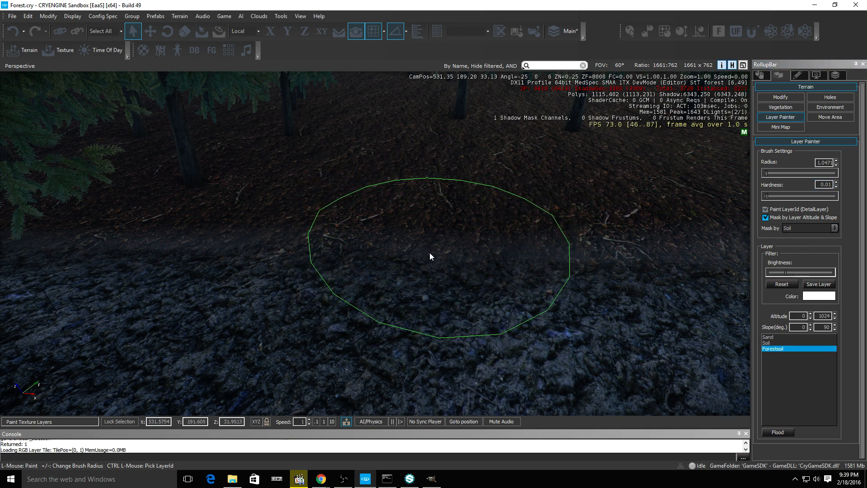
# Paint the Forestsoil layer over the mud along the edge of the trees
pyautogui.click(456, 292)
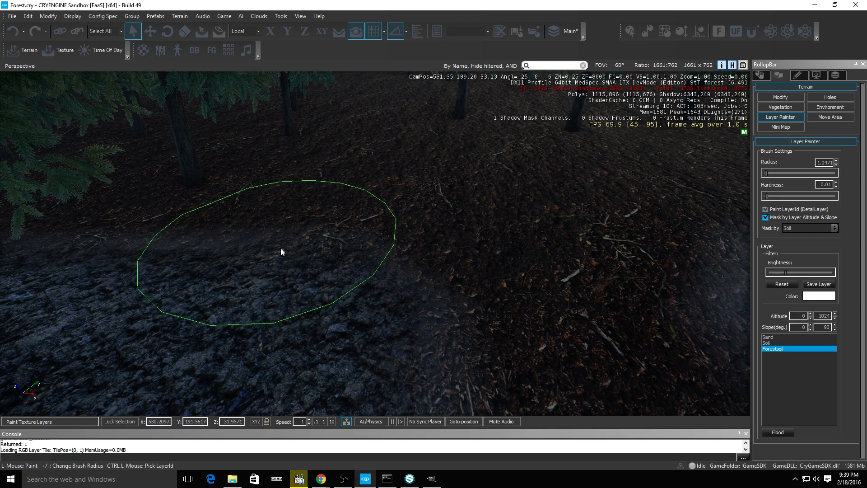
pyautogui.click(255, 308)
pyautogui.press('s')
pyautogui.moveTo(376, 285); pyautogui.dragTo(384, 295, button='right')
pyautogui.press('w')
pyautogui.click(586, 273)
pyautogui.press('s')
pyautogui.moveTo(460, 259)
pyautogui.mouseDown(button='right')
pyautogui.moveTo(445, 262)
pyautogui.moveTo(478, 221)
pyautogui.moveTo(473, 212)
pyautogui.moveTo(438, 228)
pyautogui.moveTo(432, 242)
pyautogui.moveTo(508, 244)
pyautogui.moveTo(458, 233)
pyautogui.moveTo(481, 203)
pyautogui.moveTo(472, 244)
pyautogui.mouseUp(button='right')
pyautogui.press('w')
pyautogui.press('s')
pyautogui.press('s')
pyautogui.press('w')
pyautogui.press('s')
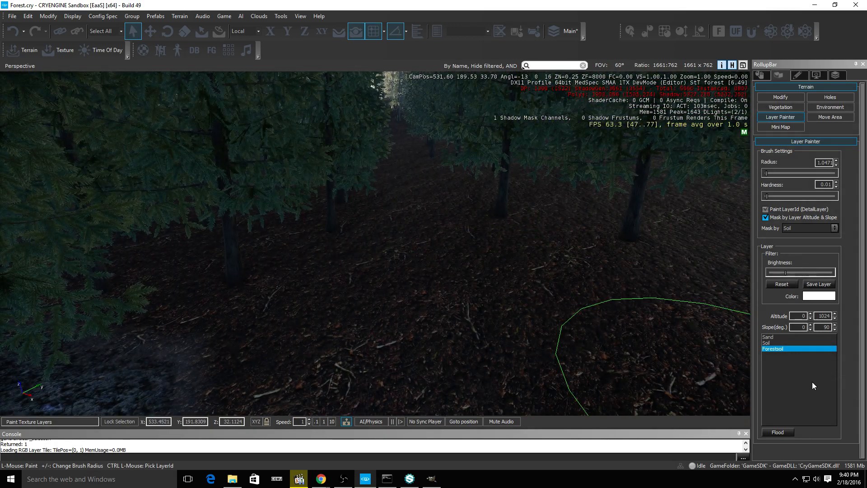
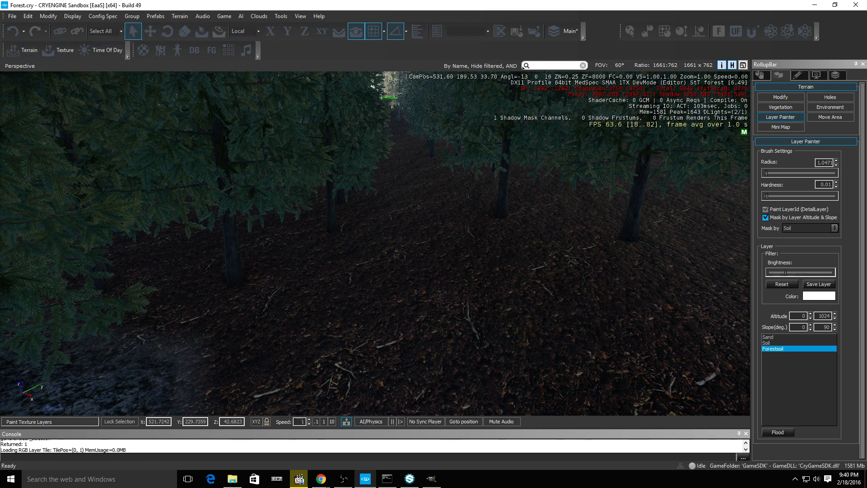
# Add a new terrain layer in the Terrain Texture Layers editor and name it Path
pyautogui.moveTo(582, 1); pyautogui.dragTo(332, 90)
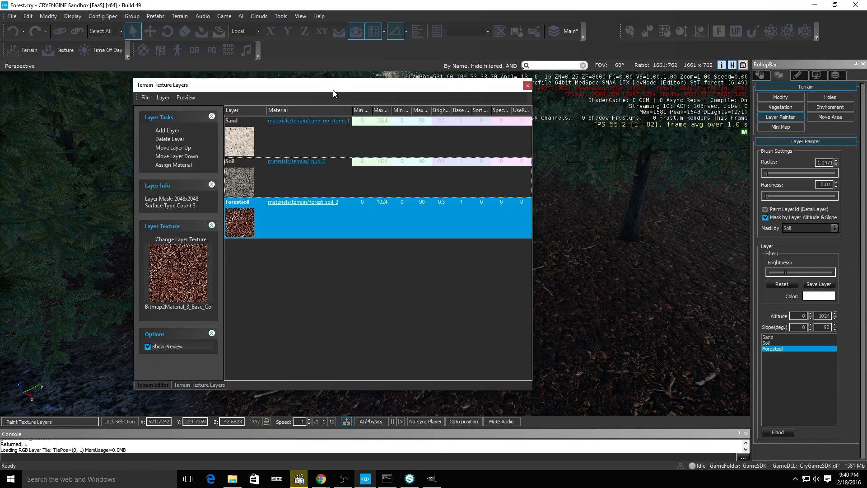
pyautogui.doubleClick(484, 90)
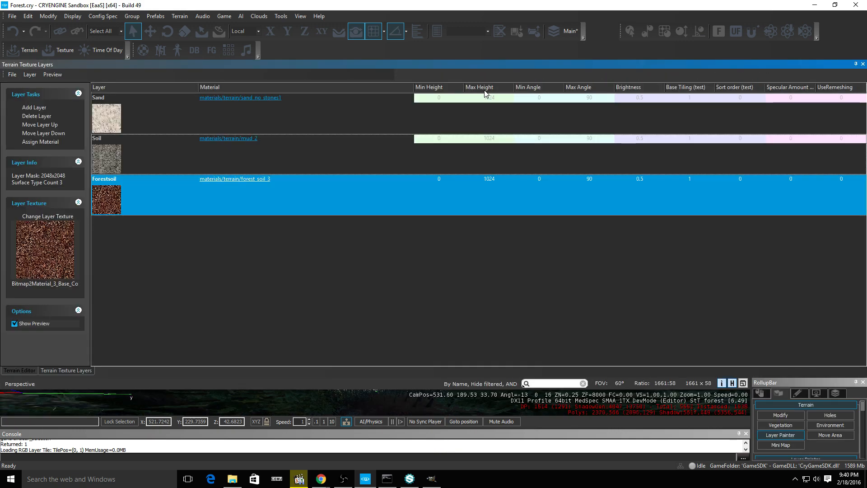
pyautogui.click(34, 107)
pyautogui.doubleClick(134, 221)
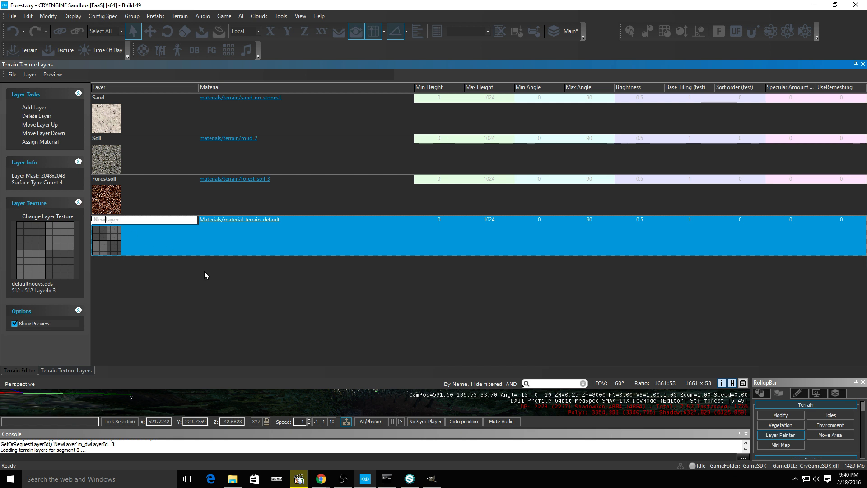
pyautogui.press('BackSpace')
pyautogui.press('BackSpace')
pyautogui.press('BackSpace')
pyautogui.press('BackSpace')
pyautogui.press('BackSpace')
pyautogui.press('BackSpace')
pyautogui.press('BackSpace')
pyautogui.press('BackSpace')
pyautogui.write('Path')
pyautogui.press('Return')
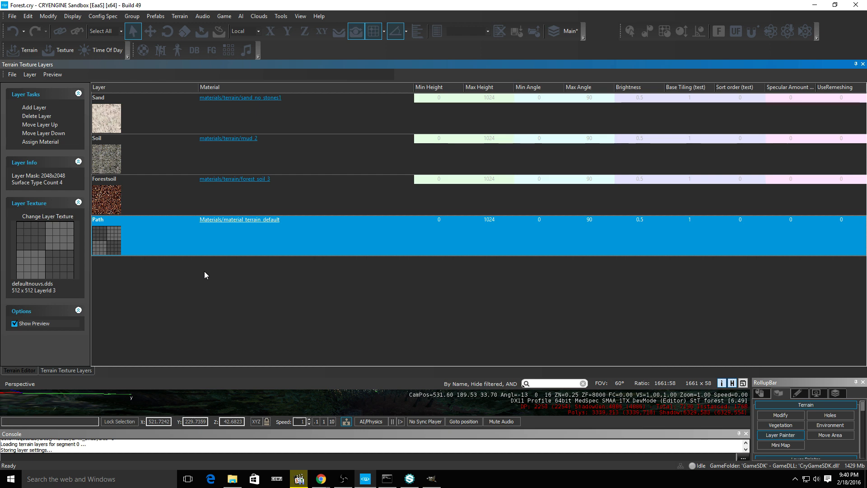
# Open the Path layer's material in the Material Editor and select road_pebbles_industrial from the terrain materials
pyautogui.click(242, 220)
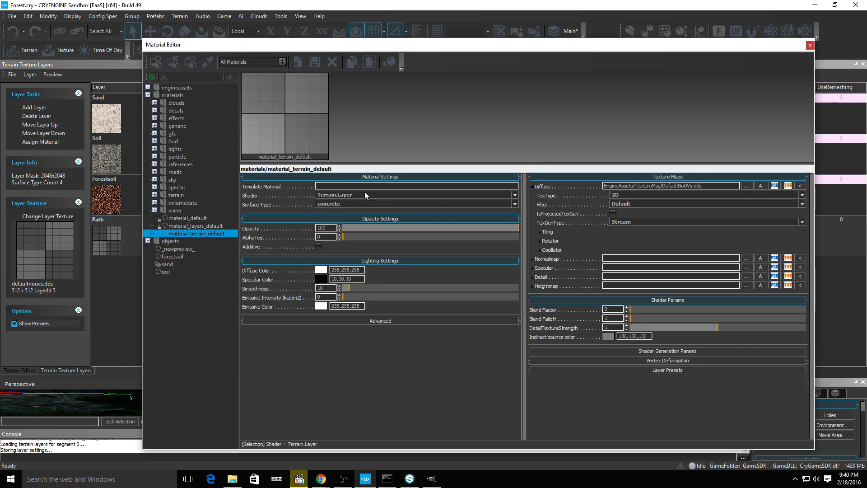
pyautogui.click(155, 195)
pyautogui.scroll(-6, 205, 261)
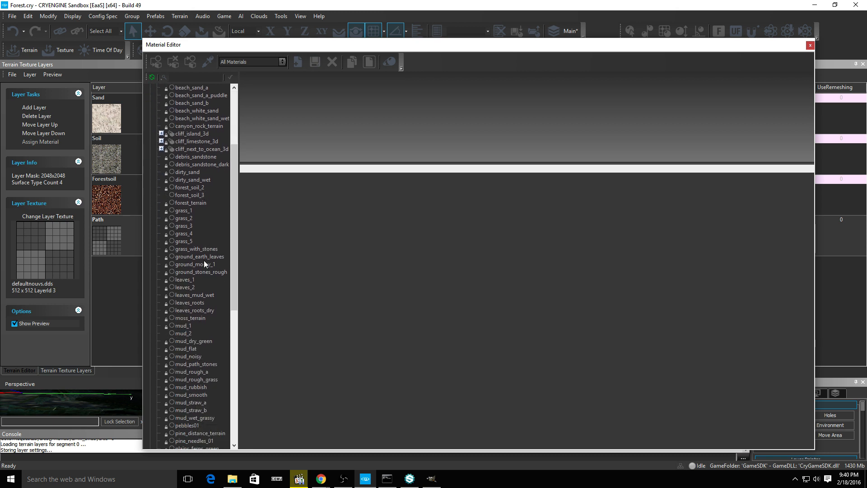
pyautogui.scroll(-8, 205, 260)
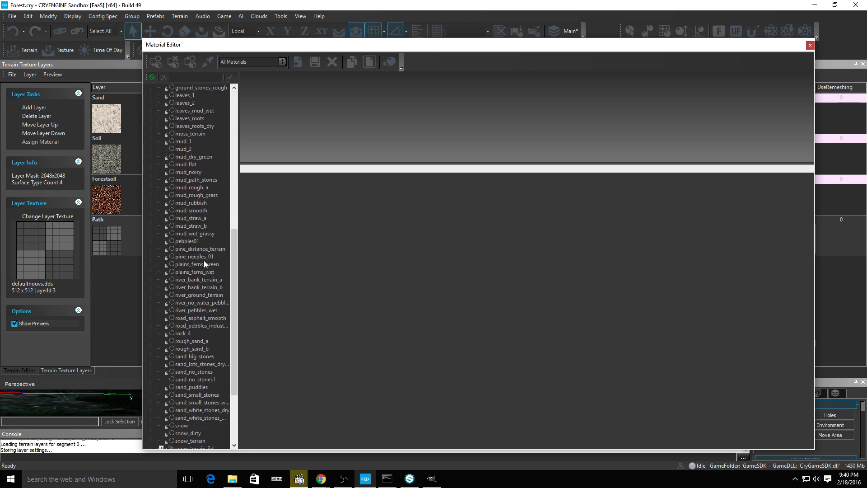
pyautogui.click(212, 326)
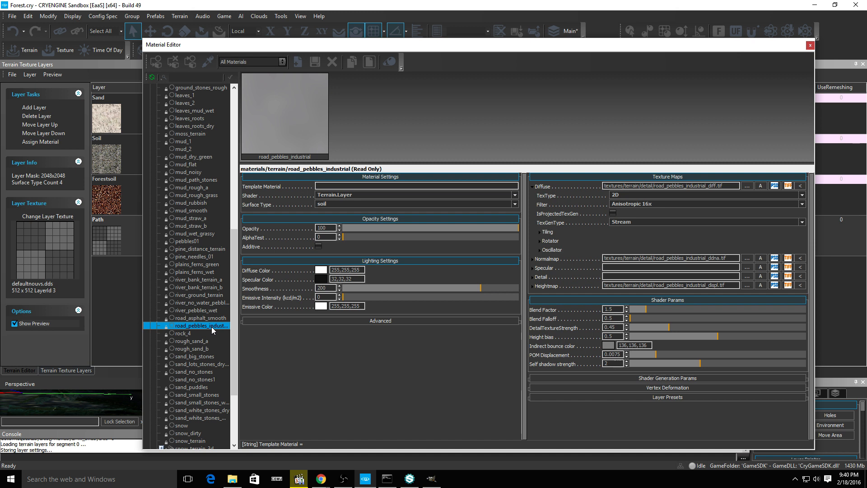
# Look through the other terrain materials, assign road_pebbles_industrial to the selected objects and close the Material Editor
pyautogui.scroll(-4, 212, 326)
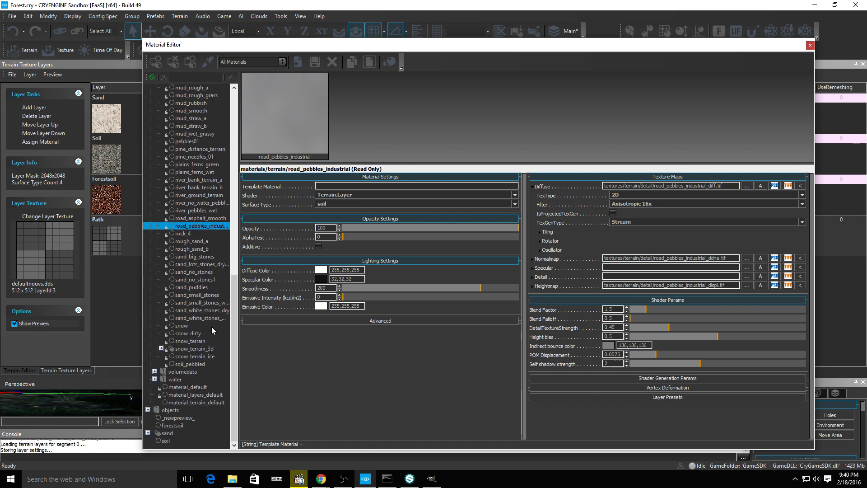
pyautogui.scroll(8, 211, 327)
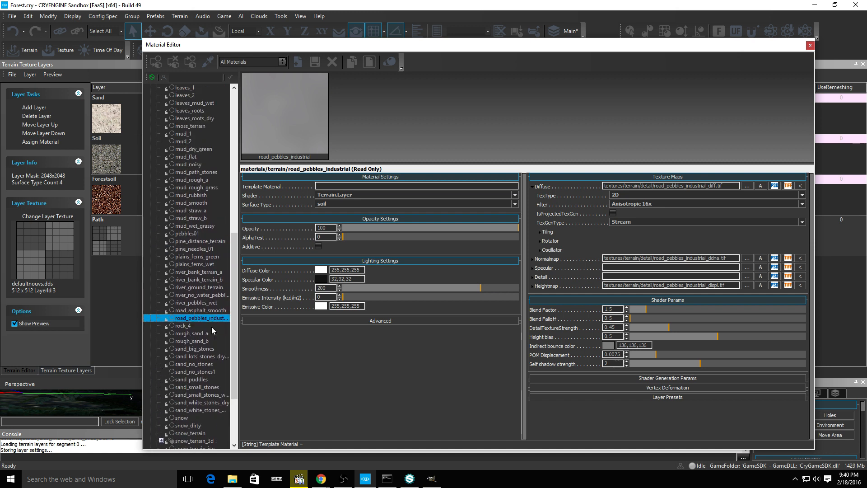
pyautogui.scroll(2, 212, 330)
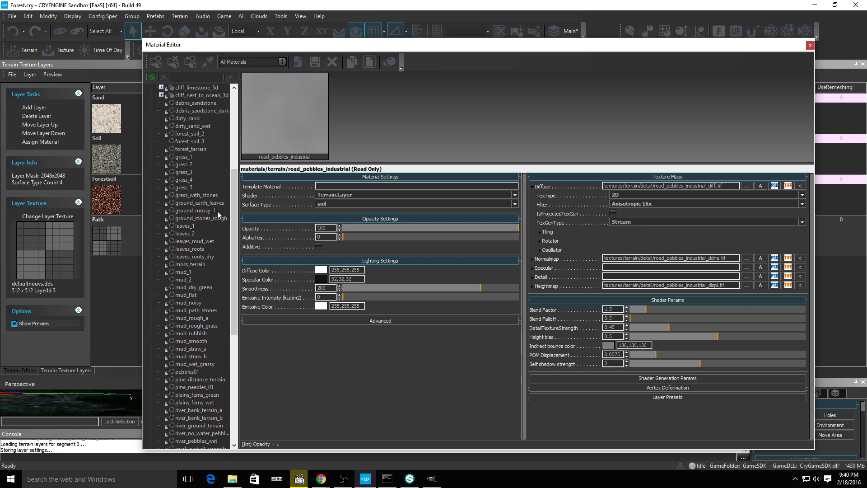
pyautogui.scroll(-4, 203, 297)
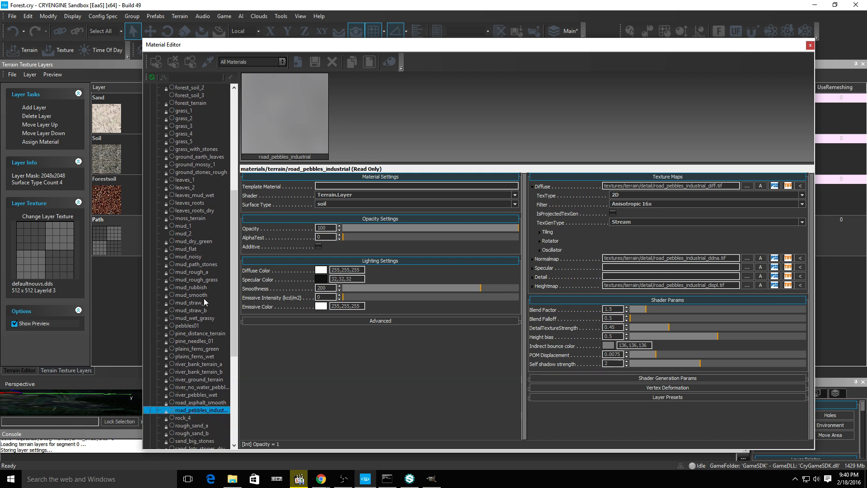
pyautogui.scroll(-3, 204, 298)
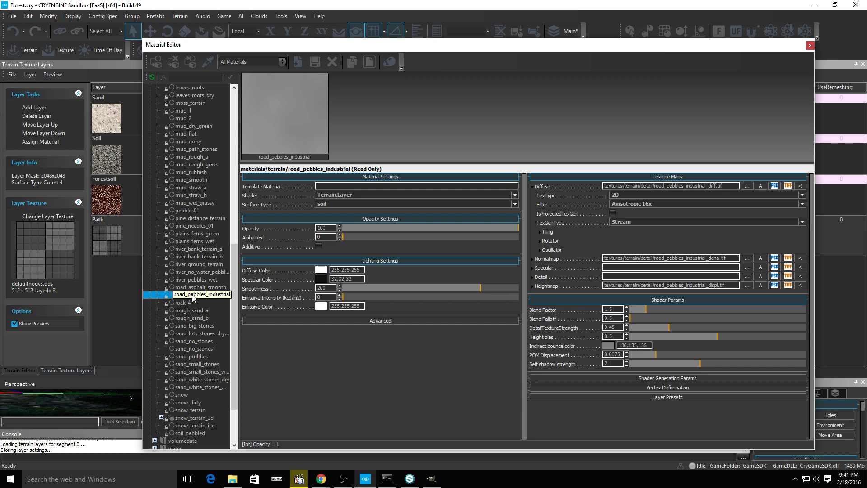
pyautogui.rightClick(193, 296)
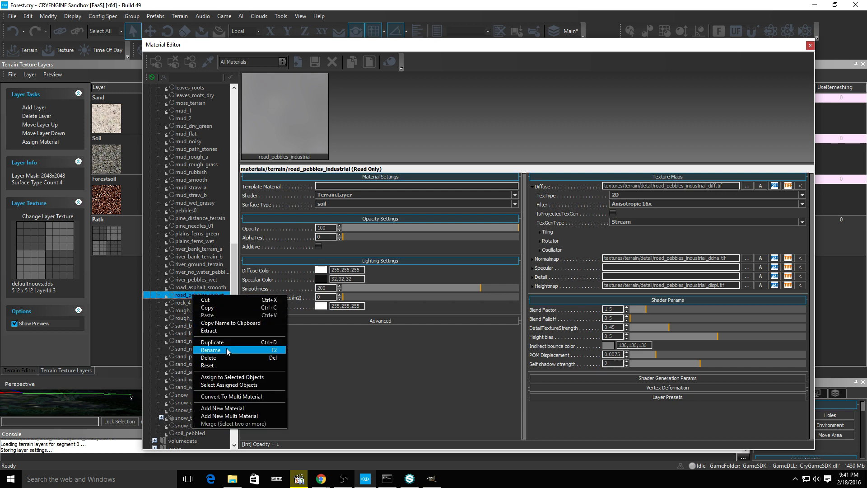
pyautogui.click(240, 377)
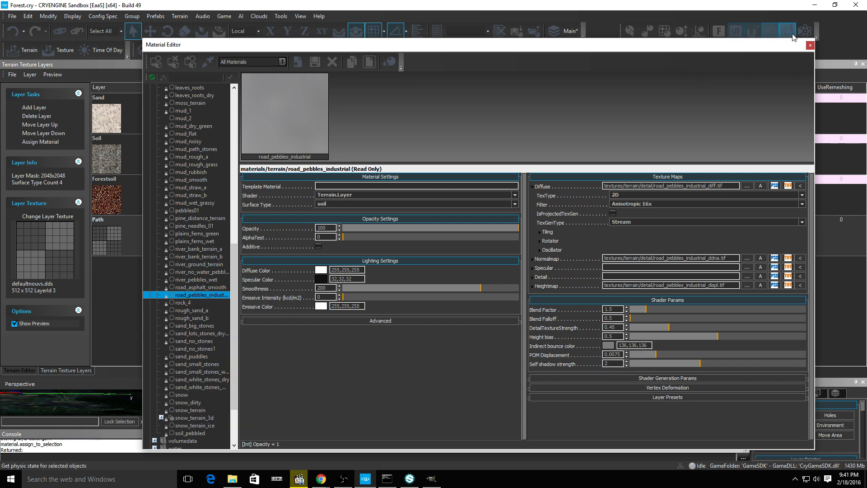
pyautogui.click(810, 45)
# Start changing the Path layer's texture and look through the Editor's Materials and Textures folders and the detail bump map folder
pyautogui.click(50, 223)
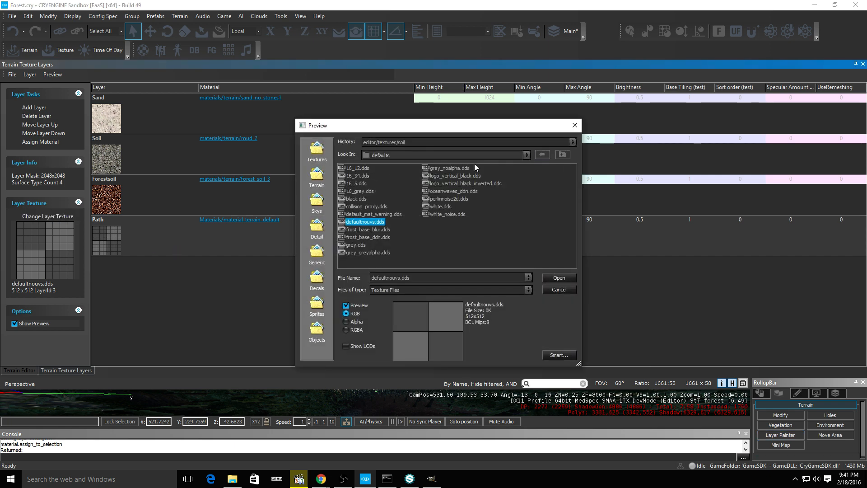
pyautogui.click(542, 154)
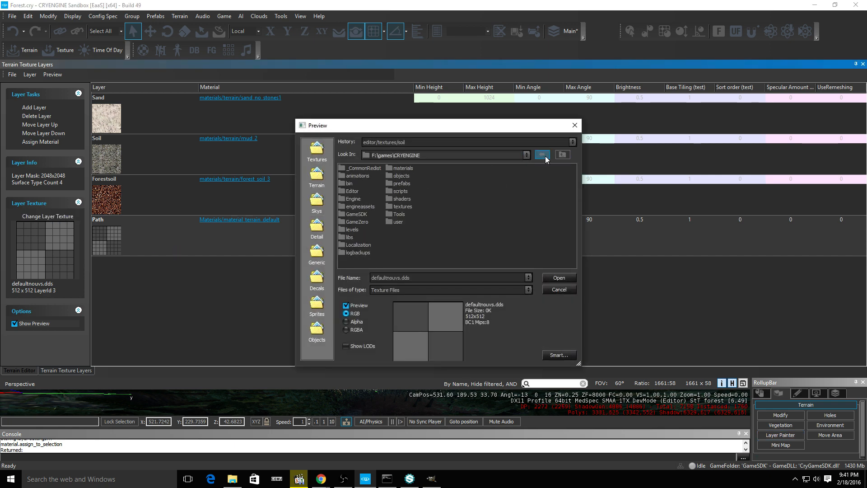
pyautogui.click(542, 156)
pyautogui.click(542, 157)
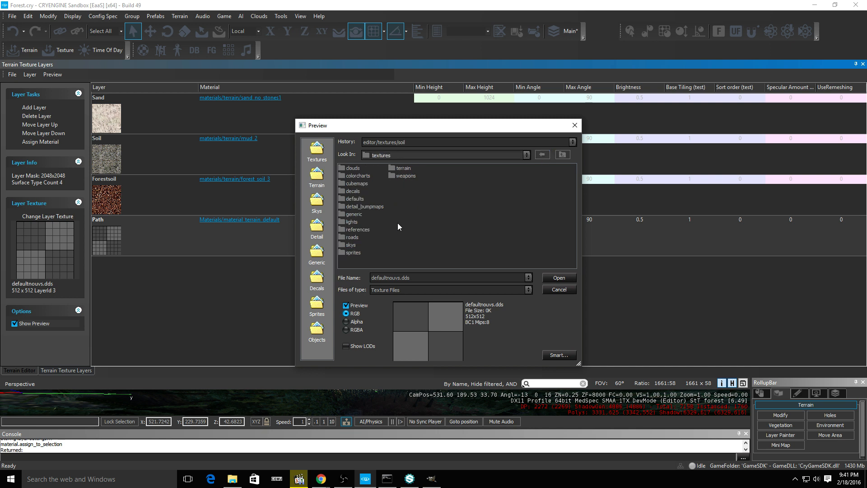
pyautogui.click(309, 227)
pyautogui.click(559, 157)
pyautogui.click(560, 157)
pyautogui.click(560, 157)
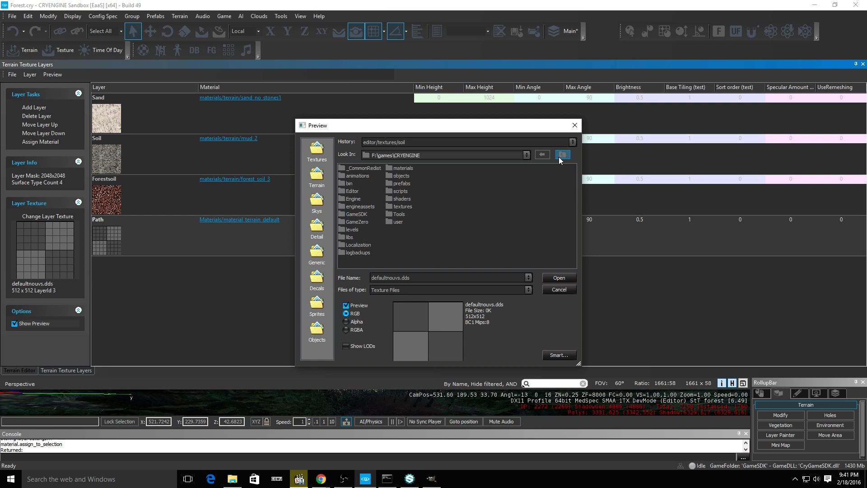
pyautogui.click(351, 191)
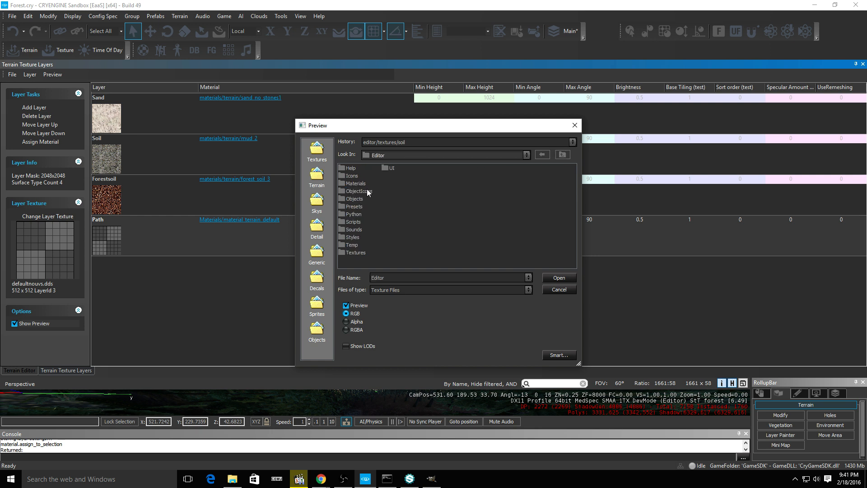
pyautogui.doubleClick(352, 191)
pyautogui.doubleClick(353, 183)
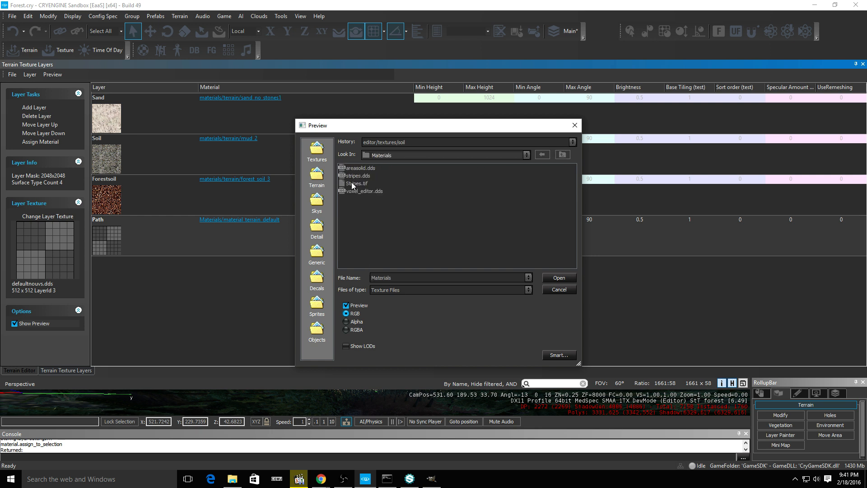
pyautogui.click(560, 156)
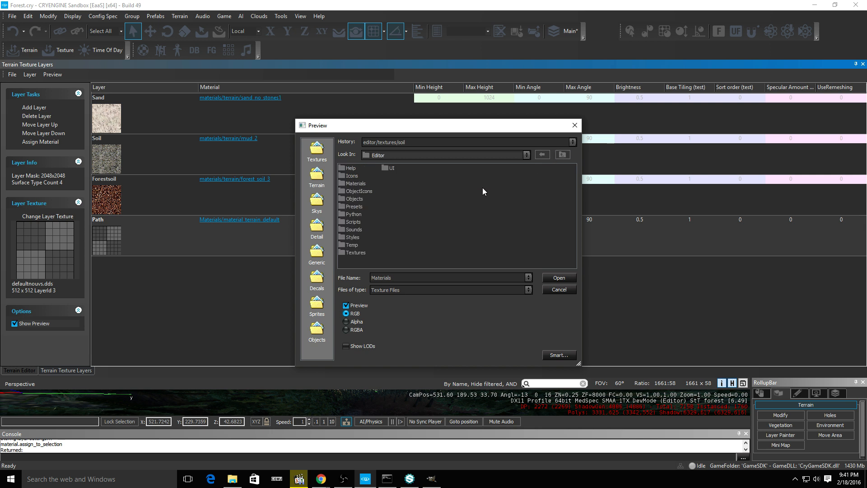
pyautogui.doubleClick(345, 251)
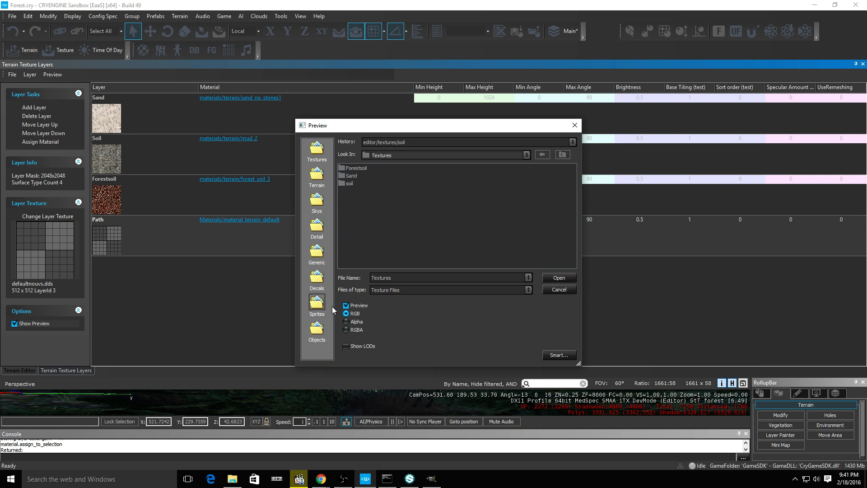
pyautogui.click(317, 277)
pyautogui.click(320, 231)
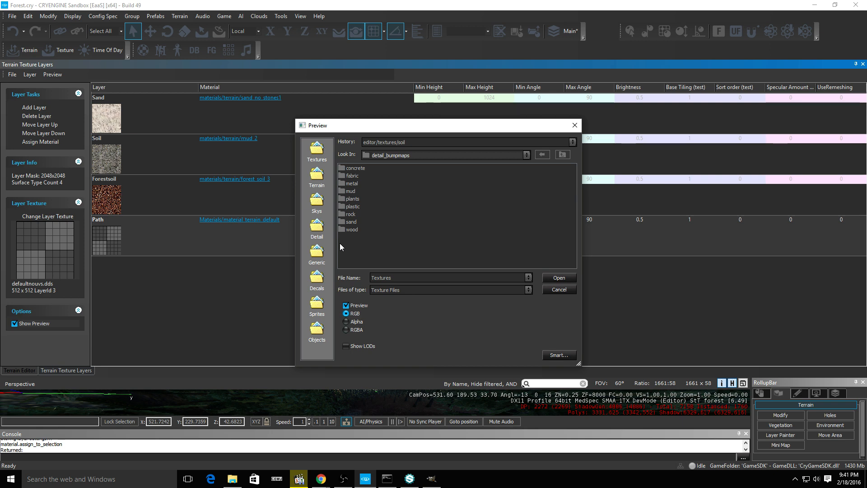
# Set road_pebbles_industrial_diff.dds from the terrain detail folder as the Path layer's texture
pyautogui.click(317, 177)
pyautogui.doubleClick(351, 168)
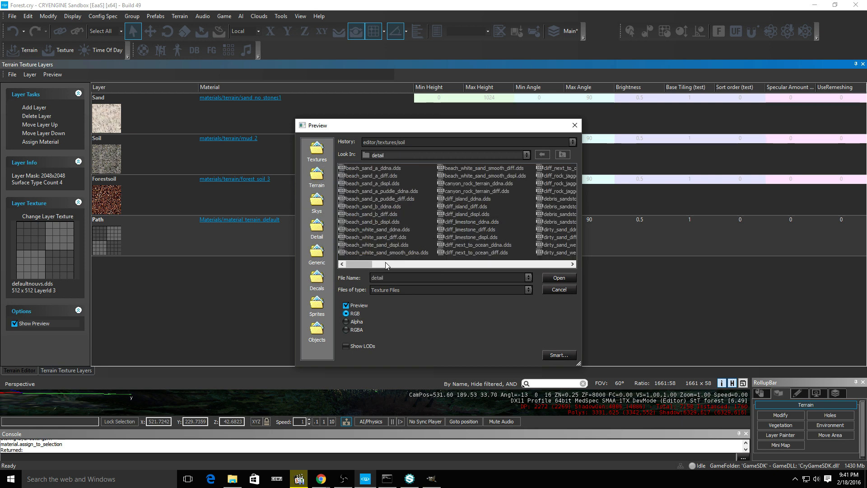
pyautogui.moveTo(372, 264); pyautogui.dragTo(426, 264)
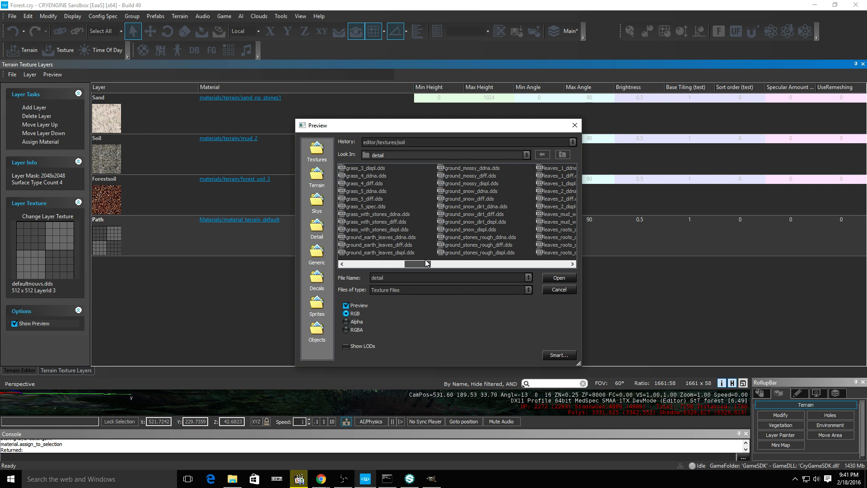
pyautogui.moveTo(426, 261); pyautogui.dragTo(505, 257)
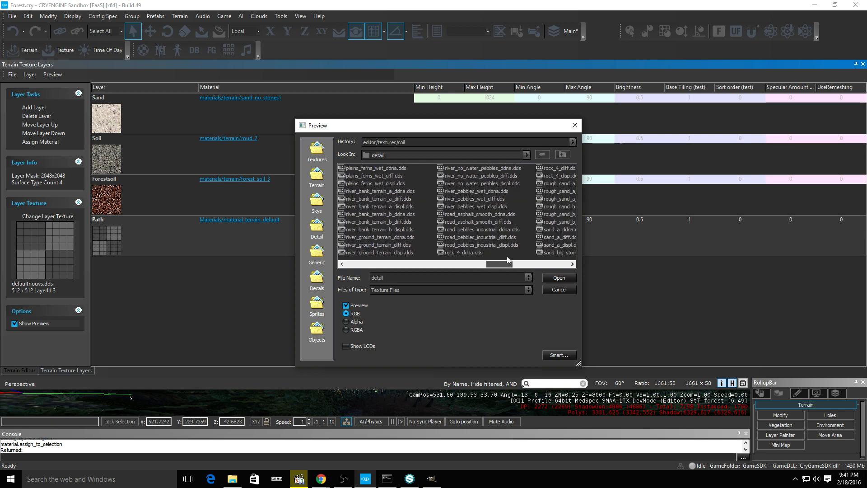
pyautogui.click(485, 238)
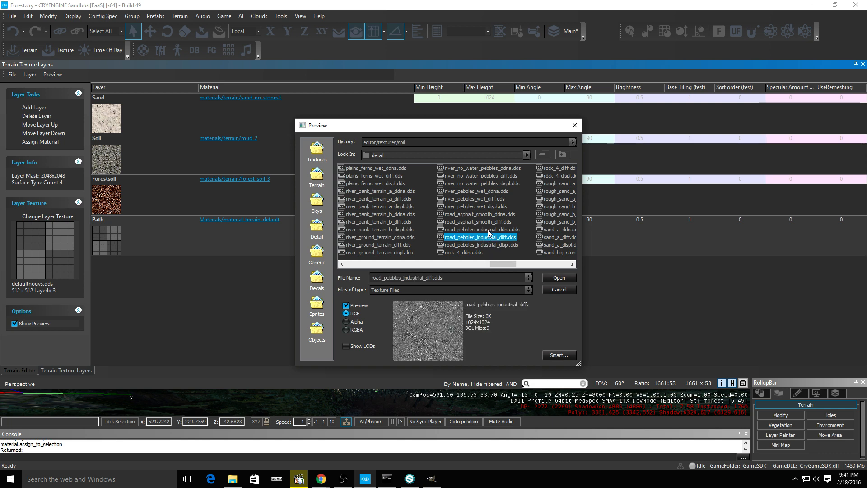
pyautogui.click(489, 230)
pyautogui.click(486, 238)
pyautogui.click(559, 278)
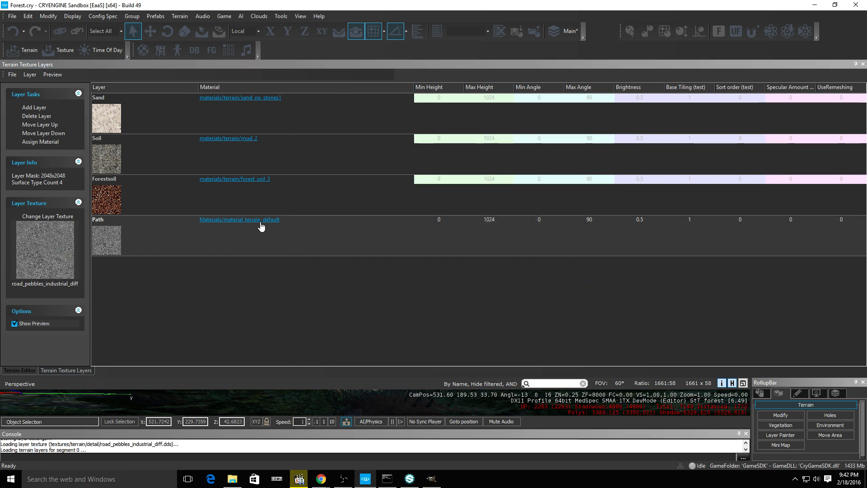
# Assign the road_pebbles_industrial material to the Path layer and close the Terrain Texture Layers window without exiting the editor
pyautogui.click(44, 142)
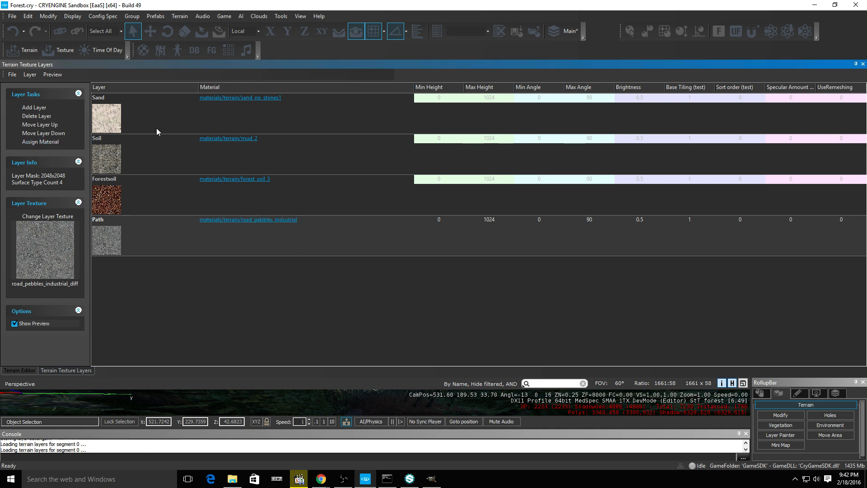
pyautogui.click(860, 6)
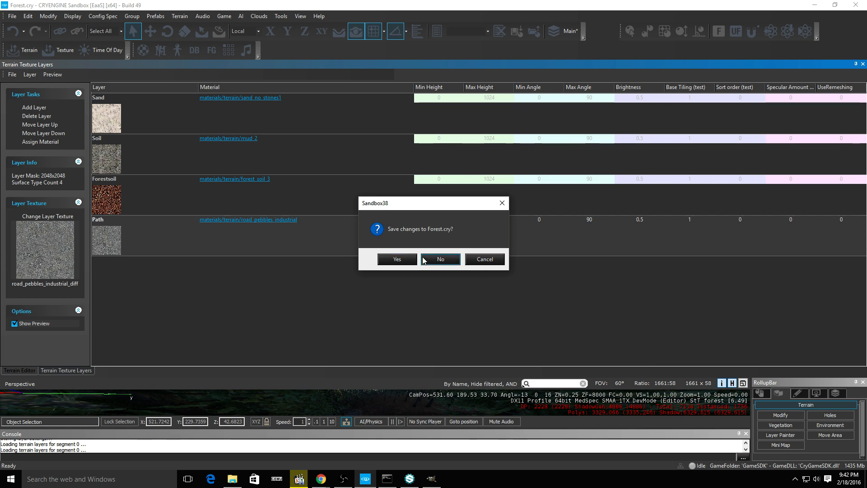
pyautogui.click(484, 259)
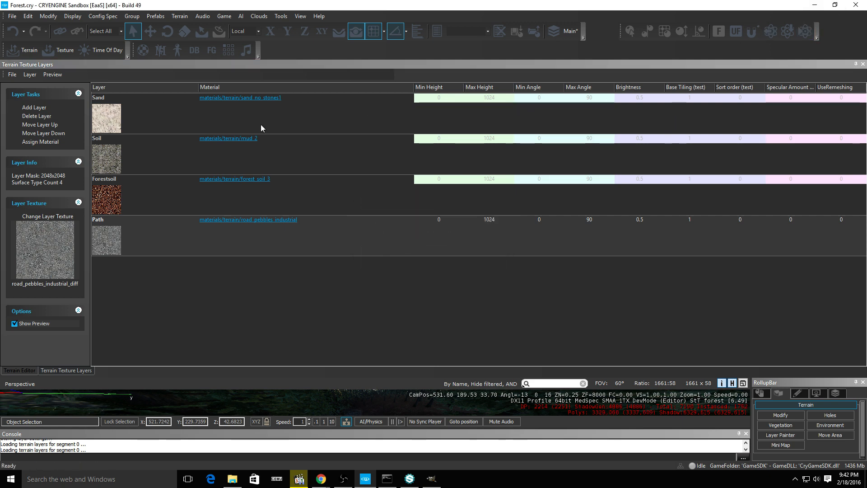
pyautogui.doubleClick(109, 63)
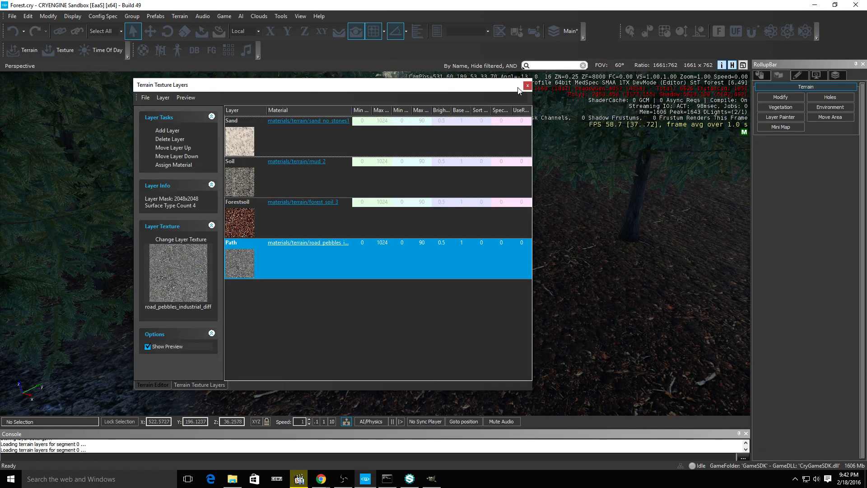
pyautogui.click(528, 86)
# Set up the Layer Painter for the Path layer with a brush radius of about 1.02, masked by Forestsoil
pyautogui.moveTo(519, 246); pyautogui.dragTo(518, 237, button='right')
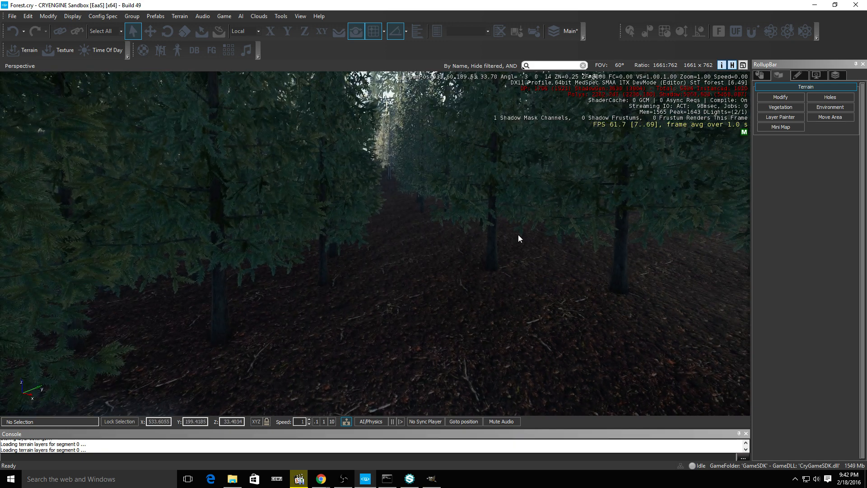
pyautogui.click(781, 117)
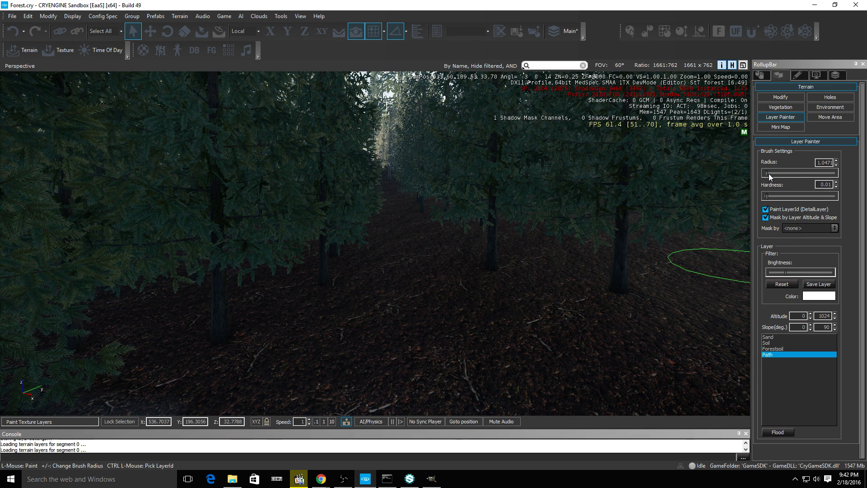
pyautogui.moveTo(767, 173); pyautogui.dragTo(764, 176)
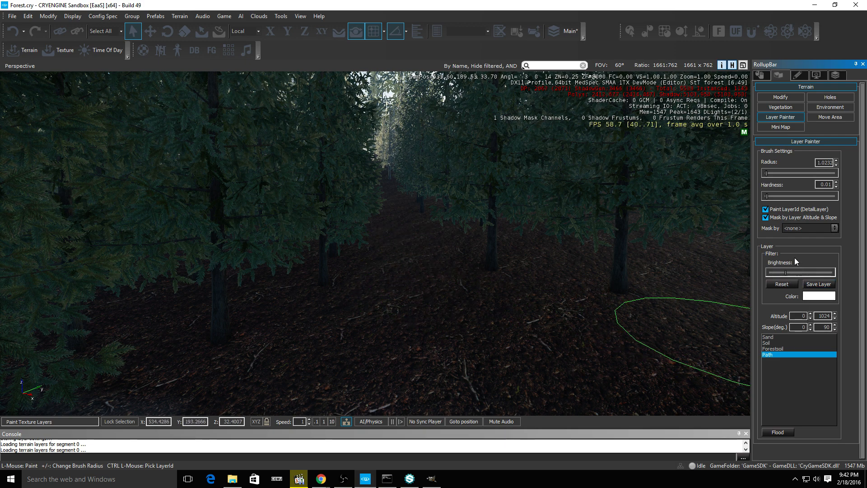
pyautogui.click(810, 229)
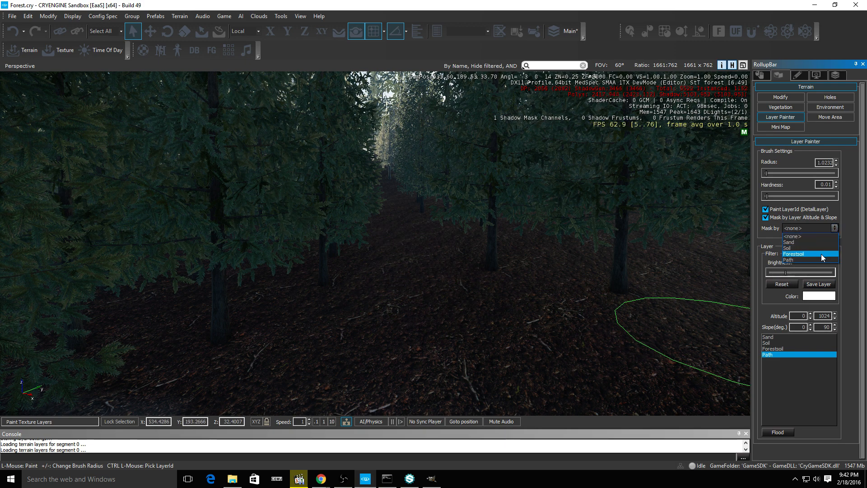
pyautogui.click(821, 254)
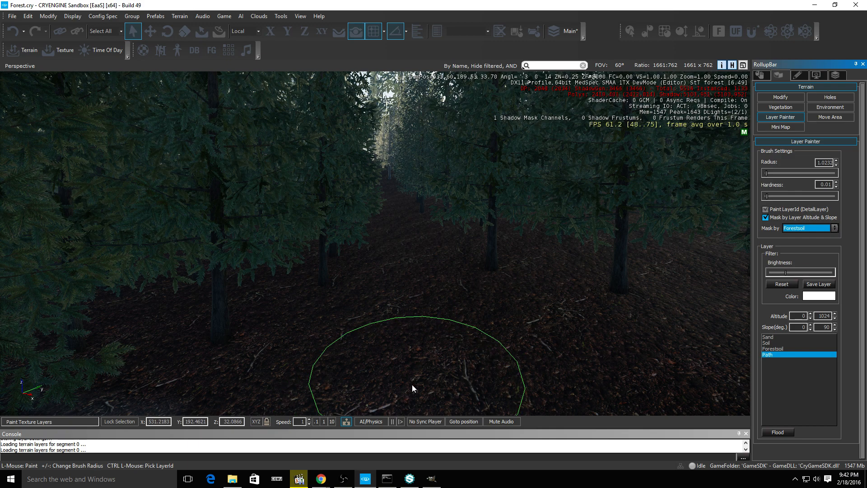
# Paint a strip of the Path layer across the forest soil between the trees
pyautogui.click(412, 385)
pyautogui.press('s')
pyautogui.moveTo(440, 353); pyautogui.dragTo(356, 362, button='right')
pyautogui.press('w')
pyautogui.press('w')
pyautogui.press('s')
pyautogui.press('s')
pyautogui.moveTo(355, 362)
pyautogui.mouseDown()
pyautogui.moveTo(354, 325)
pyautogui.moveTo(347, 350)
pyautogui.moveTo(345, 207)
pyautogui.moveTo(328, 118)
pyautogui.mouseUp()
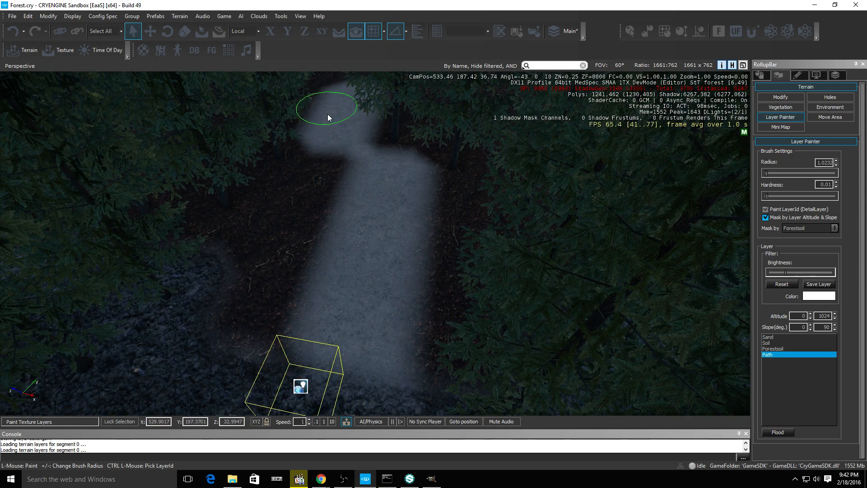
pyautogui.moveTo(323, 82)
pyautogui.mouseDown()
pyautogui.moveTo(350, 182)
pyautogui.moveTo(343, 189)
pyautogui.moveTo(333, 181)
pyautogui.moveTo(323, 246)
pyautogui.mouseUp()
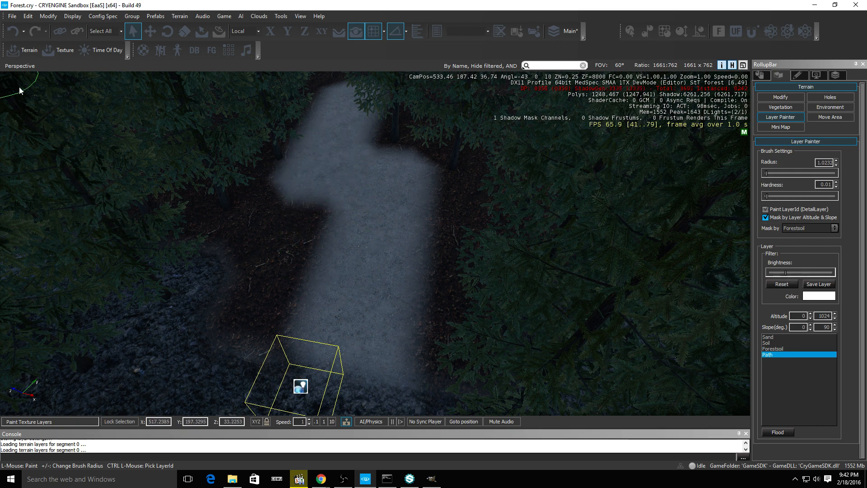
# Generate the terrain texture at 4096 x 4096 with High Quality enabled
pyautogui.click(12, 16)
pyautogui.click(48, 86)
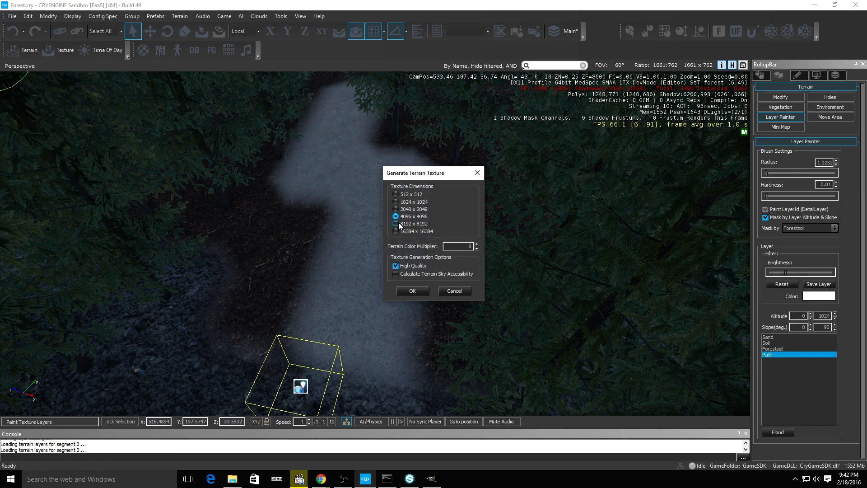
pyautogui.click(413, 293)
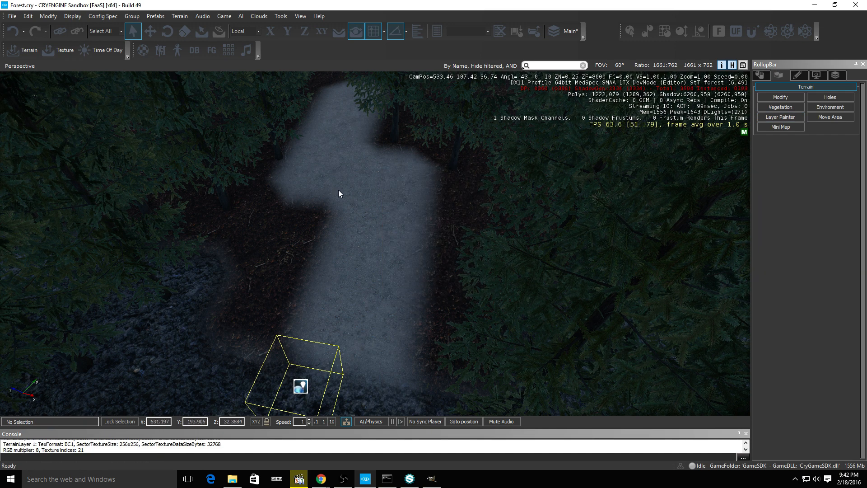
pyautogui.moveTo(456, 228); pyautogui.dragTo(456, 228, button='right')
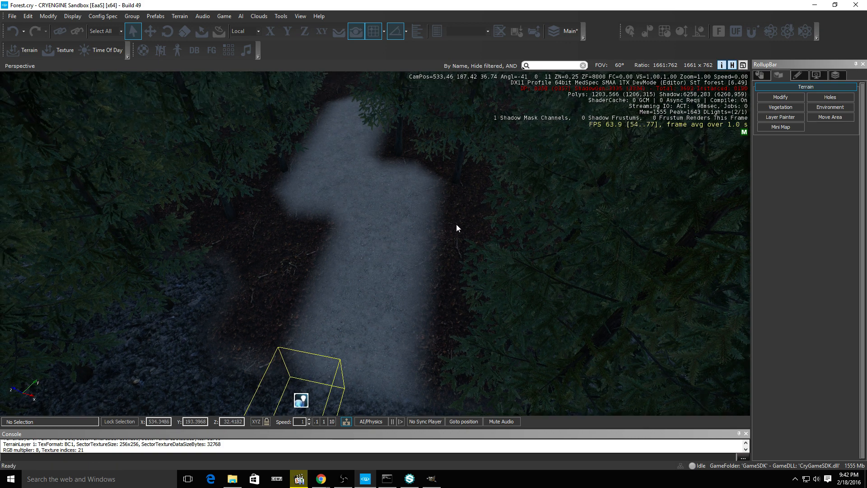
# Mask the Layer Painter by Forestsoil again and widen the painted path along its edge
pyautogui.click(787, 119)
pyautogui.click(808, 228)
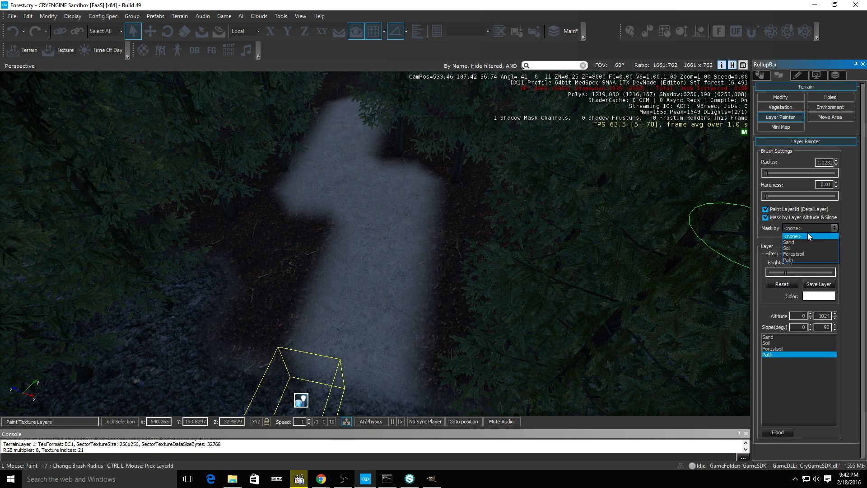
pyautogui.click(794, 253)
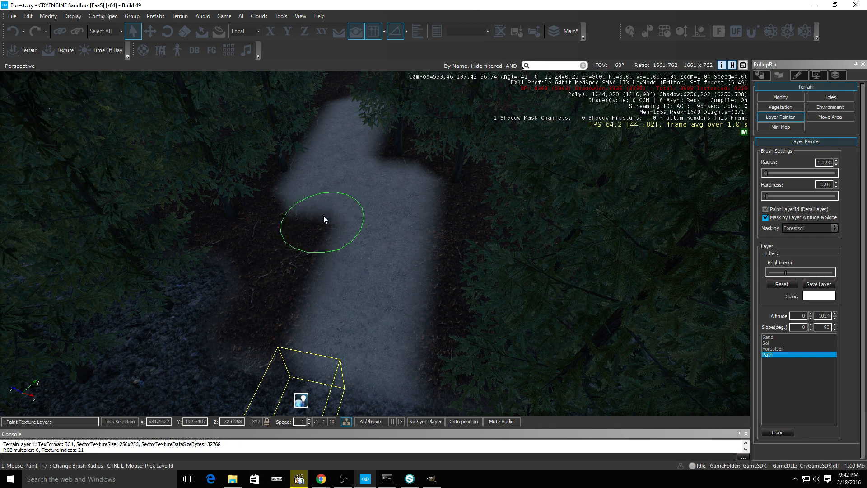
pyautogui.moveTo(323, 215); pyautogui.dragTo(299, 265)
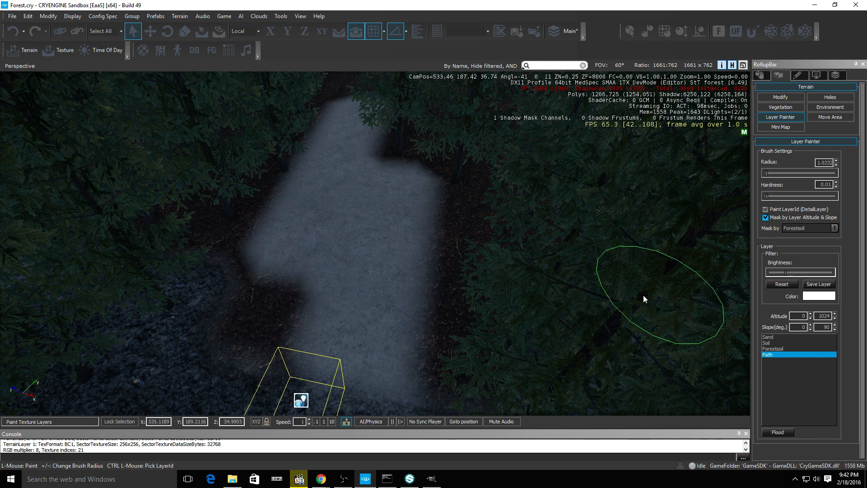
# Set the brush hardness to 1 and paint the path wider and further into the forest
pyautogui.moveTo(766, 198); pyautogui.dragTo(833, 196)
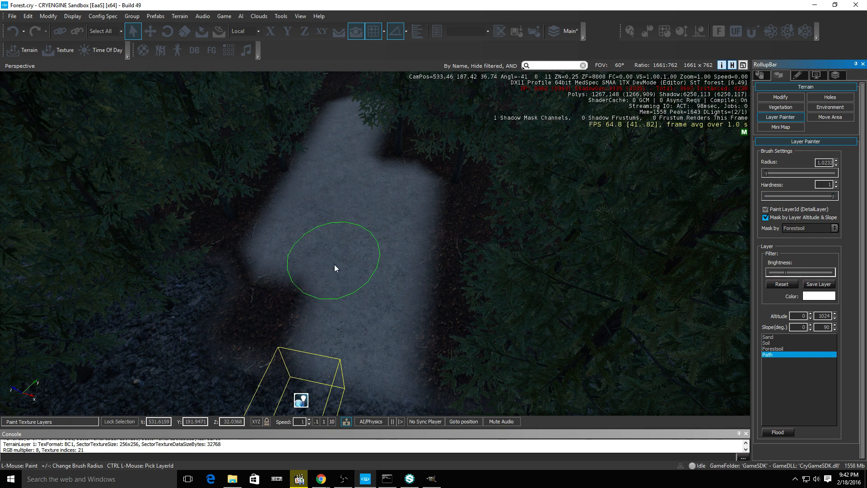
pyautogui.moveTo(291, 332); pyautogui.dragTo(263, 347)
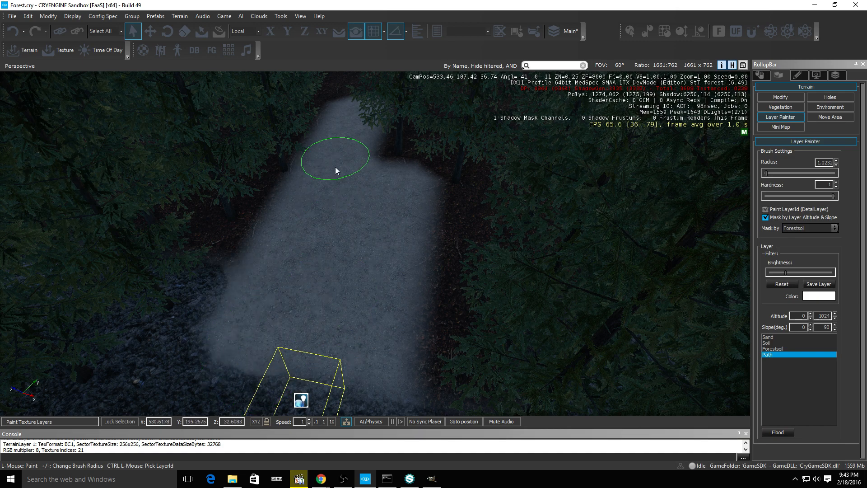
pyautogui.moveTo(354, 191)
pyautogui.mouseDown(button='right')
pyautogui.moveTo(355, 141)
pyautogui.moveTo(356, 195)
pyautogui.mouseUp(button='right')
pyautogui.press('a')
pyautogui.press('w')
pyautogui.moveTo(356, 199)
pyautogui.mouseDown()
pyautogui.moveTo(386, 149)
pyautogui.moveTo(396, 257)
pyautogui.moveTo(357, 265)
pyautogui.moveTo(331, 322)
pyautogui.moveTo(289, 94)
pyautogui.mouseUp()
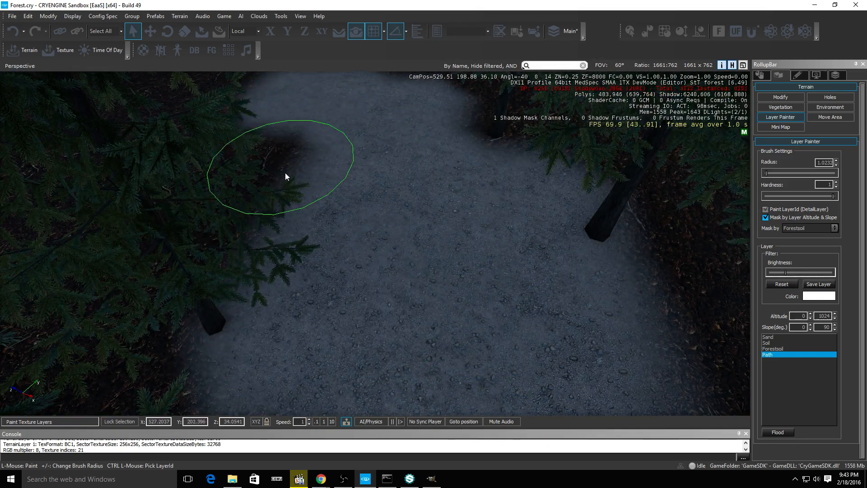
# Set the Path layer's paint color to brown with red 185, green 133 and blue 82
pyautogui.moveTo(323, 191)
pyautogui.mouseDown(button='right')
pyautogui.moveTo(289, 149)
pyautogui.moveTo(358, 194)
pyautogui.moveTo(375, 194)
pyautogui.moveTo(345, 185)
pyautogui.moveTo(358, 199)
pyautogui.mouseUp(button='right')
pyautogui.press('d')
pyautogui.press('s')
pyautogui.press('w')
pyautogui.press('w')
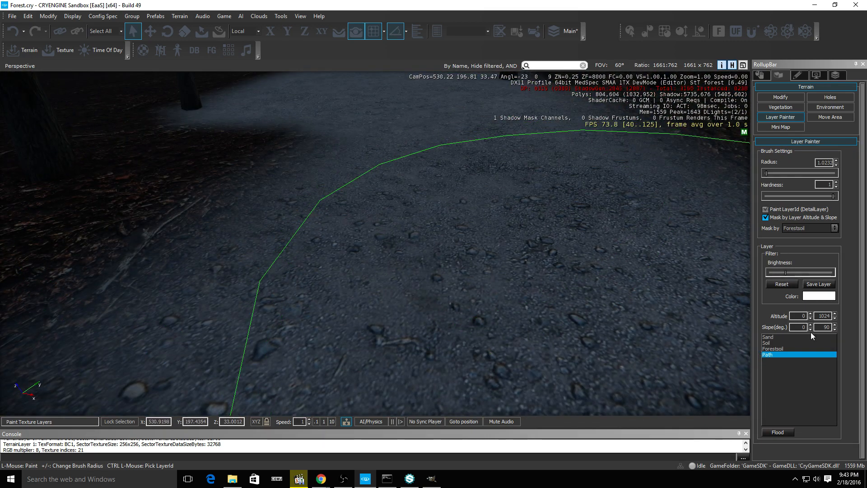
pyautogui.click(822, 295)
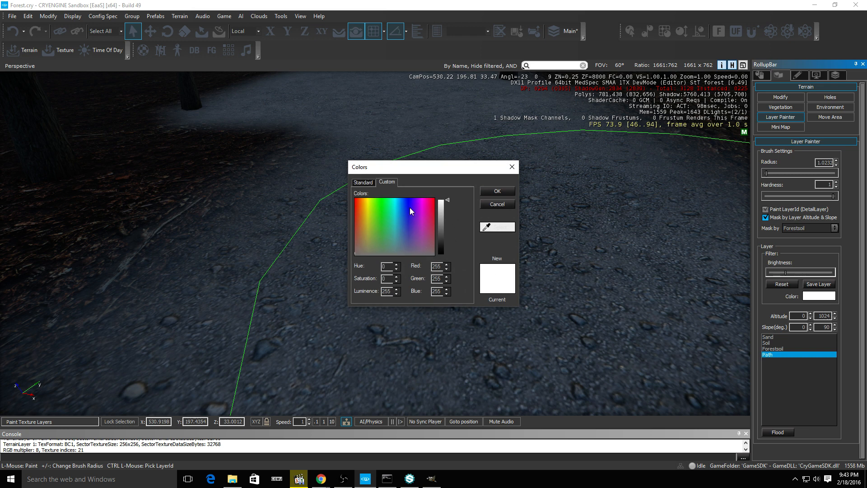
pyautogui.click(359, 182)
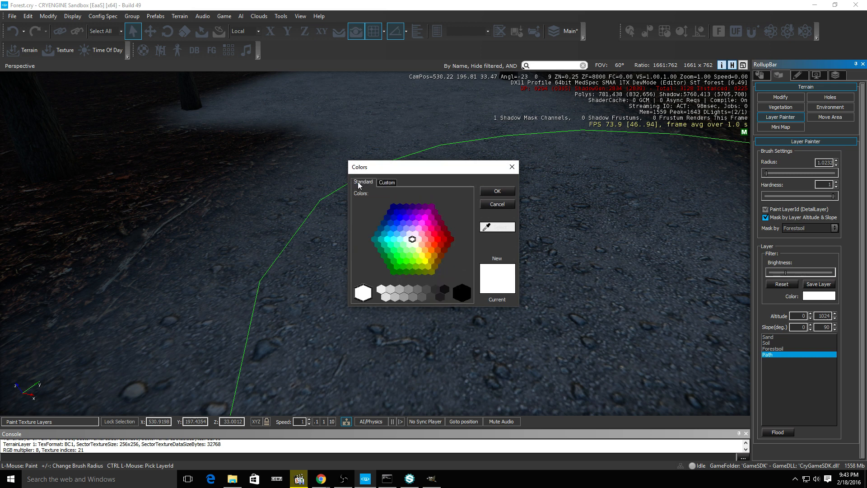
pyautogui.click(383, 182)
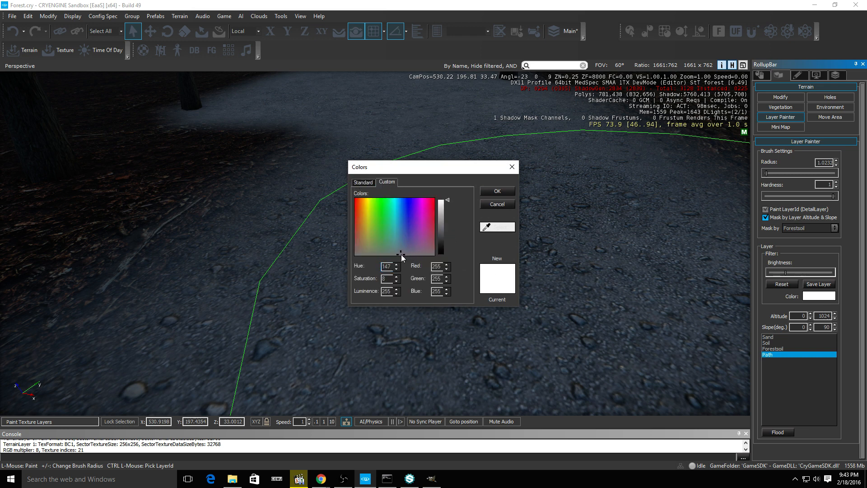
pyautogui.moveTo(388, 256); pyautogui.dragTo(361, 232)
pyautogui.moveTo(442, 228); pyautogui.dragTo(441, 226)
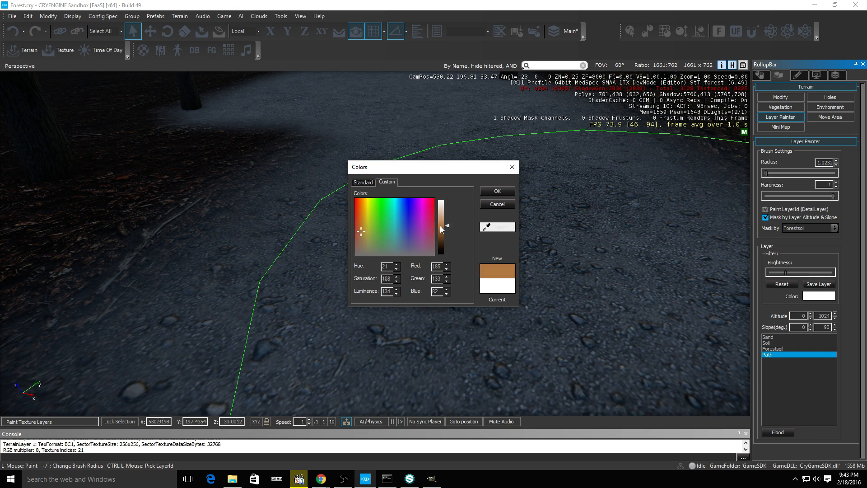
pyautogui.click(498, 192)
# Paint over the near end of the path with the brown-tinted Path layer and inspect the result up close
pyautogui.press('s')
pyautogui.moveTo(506, 232); pyautogui.dragTo(509, 246, button='right')
pyautogui.press('s')
pyautogui.moveTo(446, 269)
pyautogui.mouseDown(button='right')
pyautogui.moveTo(439, 294)
pyautogui.moveTo(411, 289)
pyautogui.mouseUp(button='right')
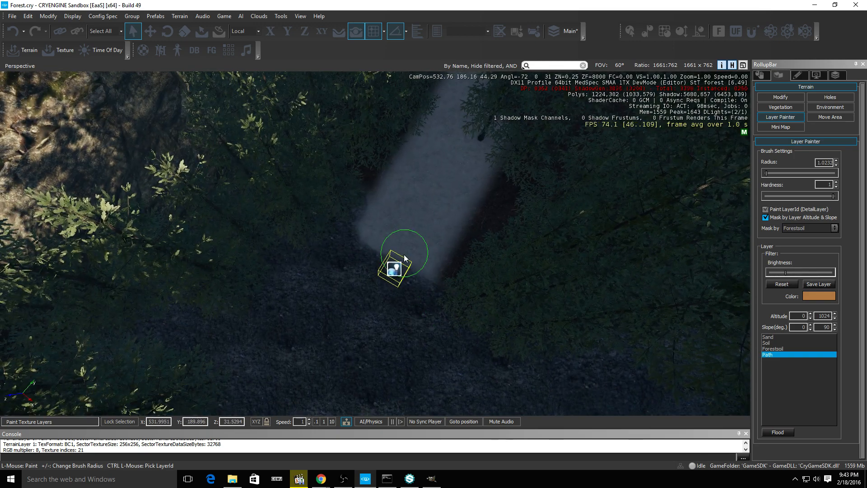
pyautogui.moveTo(443, 261); pyautogui.dragTo(462, 207)
pyautogui.press('w')
pyautogui.moveTo(443, 238)
pyautogui.mouseDown(button='right')
pyautogui.moveTo(436, 233)
pyautogui.moveTo(431, 244)
pyautogui.moveTo(423, 230)
pyautogui.moveTo(427, 262)
pyautogui.mouseUp(button='right')
pyautogui.press('w')
pyautogui.press('s')
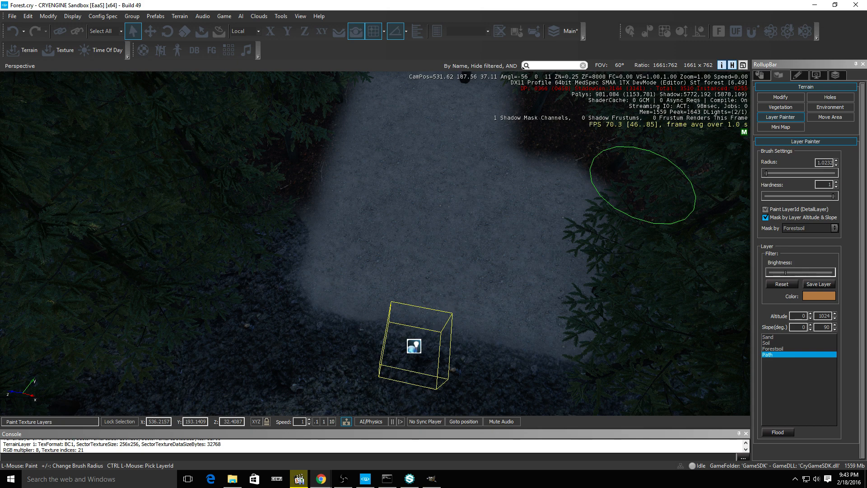
# Switch to Chrome and search Google for "path texture"
pyautogui.click(321, 479)
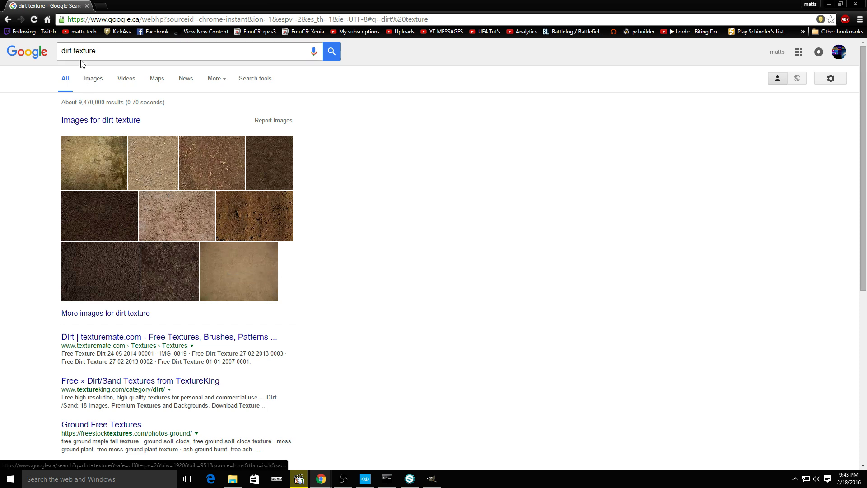
pyautogui.doubleClick(63, 51)
pyautogui.write('path')
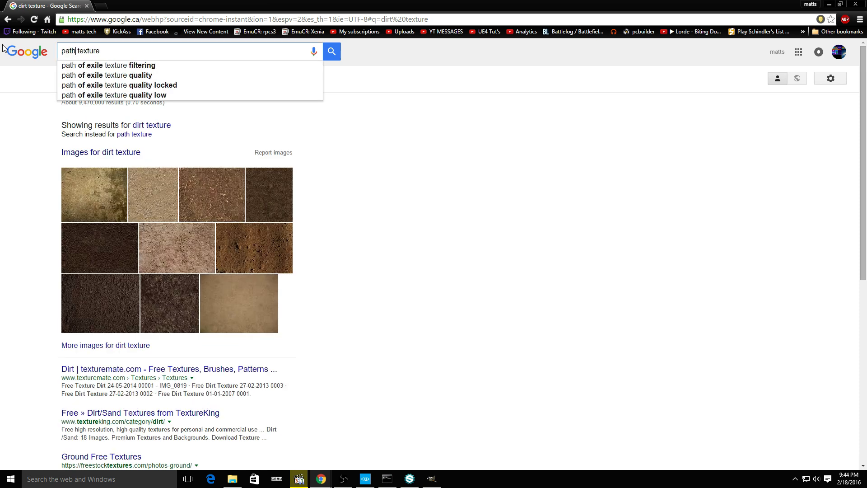
pyautogui.press('Return')
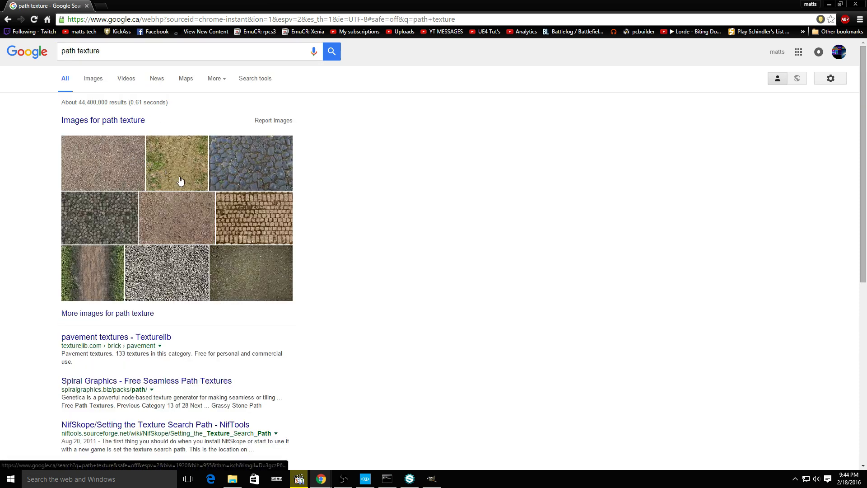
# Open the bluish stone path image at full size and save it as stony_path_2710.JPG
pyautogui.click(261, 168)
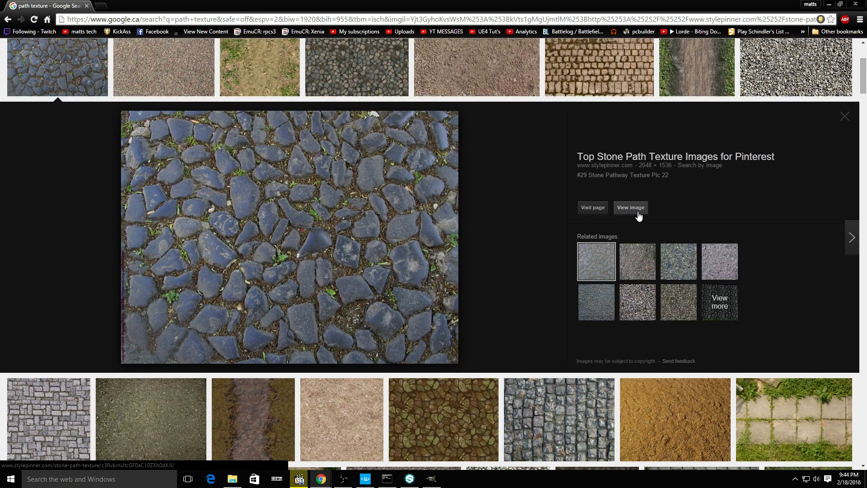
pyautogui.click(631, 208)
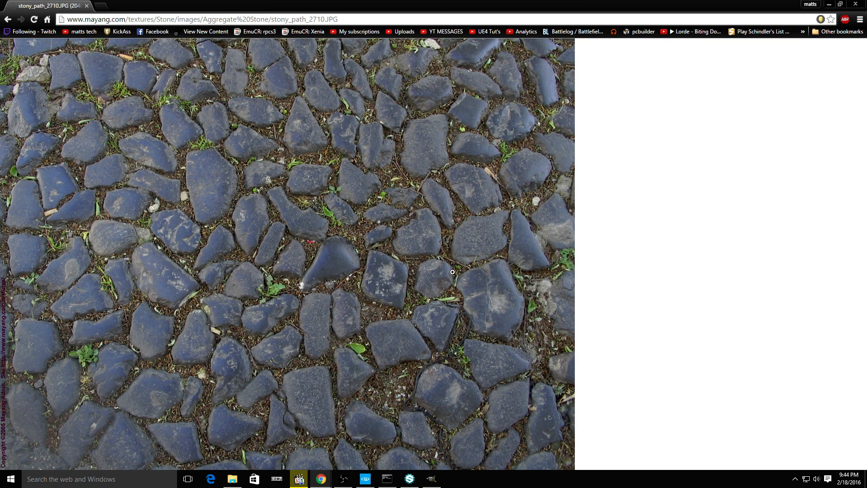
pyautogui.rightClick(284, 178)
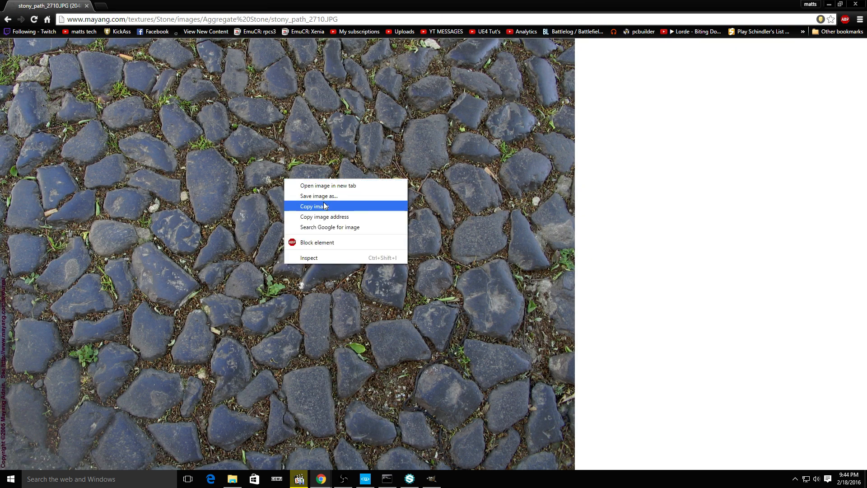
pyautogui.click(329, 195)
pyautogui.click(357, 229)
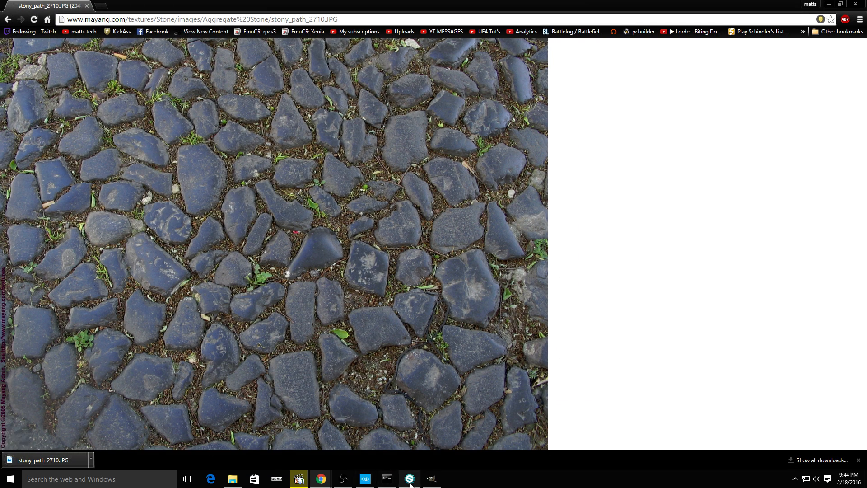
# Switch to GIMP, shrink its window over the browser and create a blank 2048 x 2048 px image
pyautogui.click(432, 478)
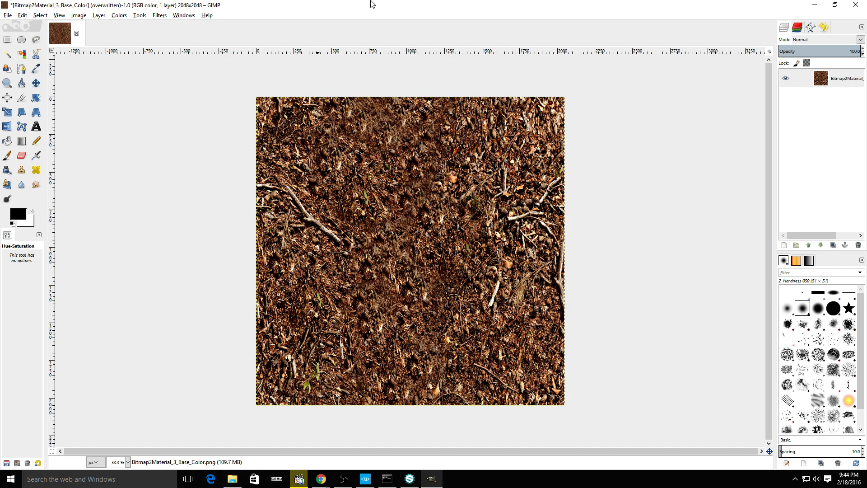
pyautogui.moveTo(372, 4); pyautogui.dragTo(446, 80)
pyautogui.click(63, 465)
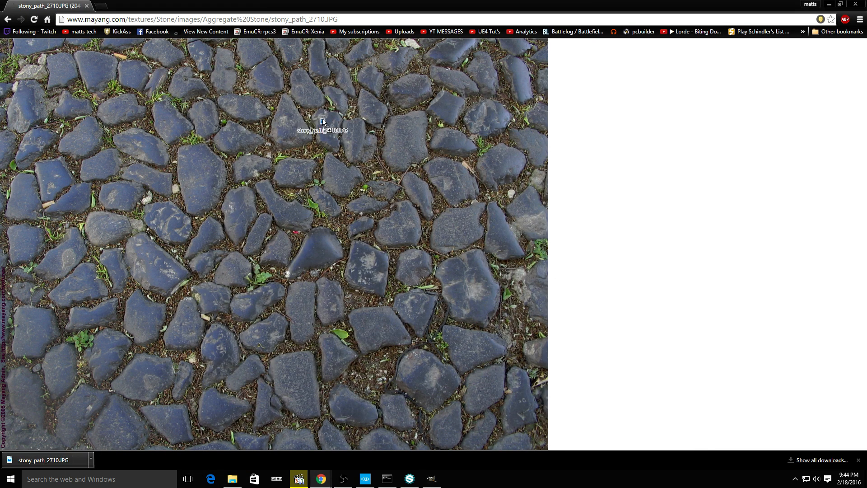
pyautogui.click(426, 479)
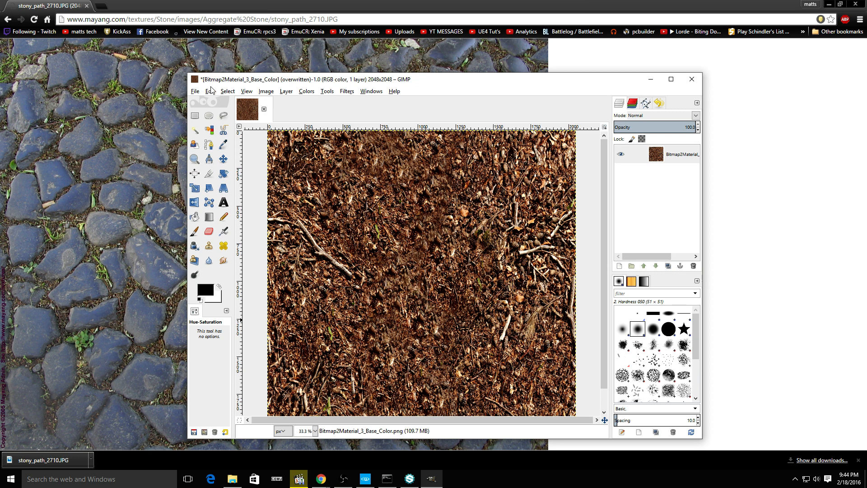
pyautogui.click(195, 90)
pyautogui.click(207, 102)
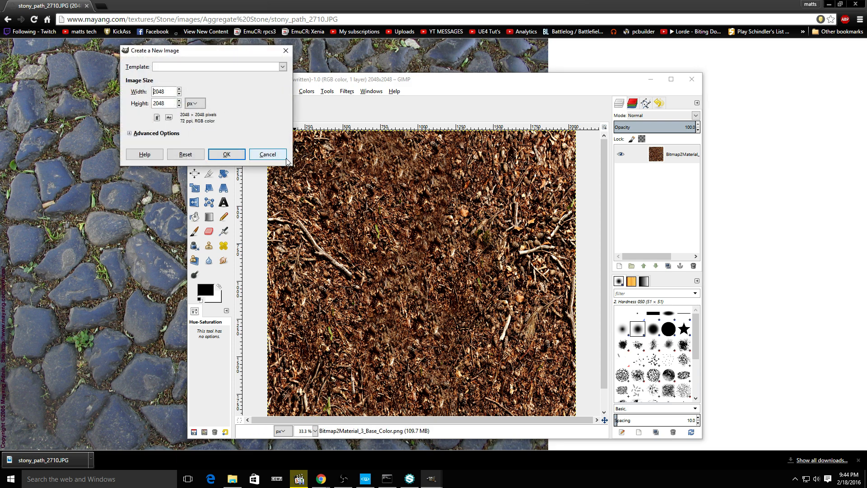
pyautogui.click(226, 154)
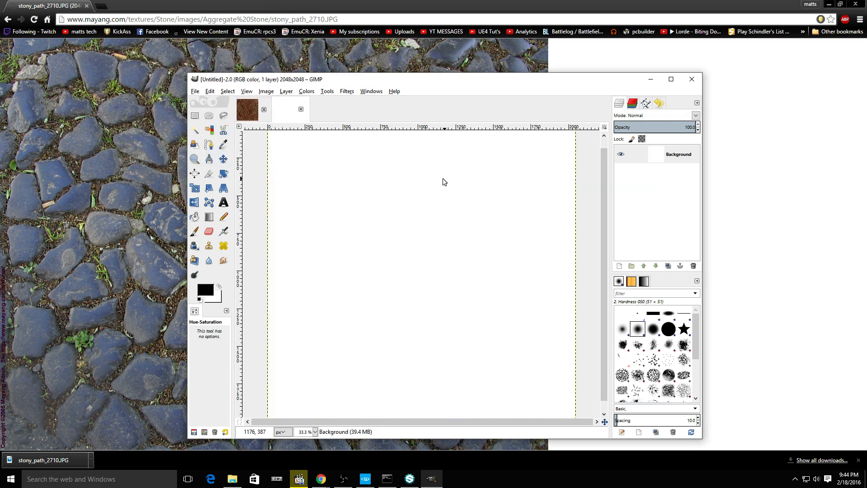
# Open stony_path_2710.JPG from the Pictures/Textures folder and maximize the image window
pyautogui.click(195, 91)
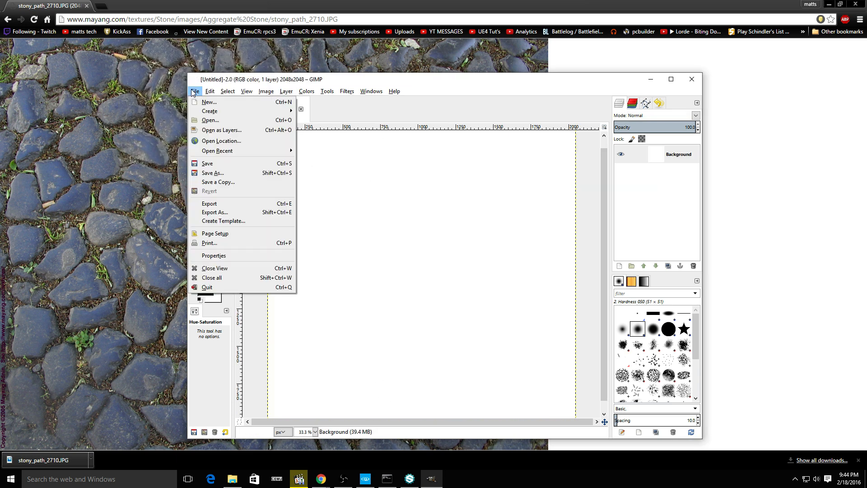
pyautogui.click(208, 112)
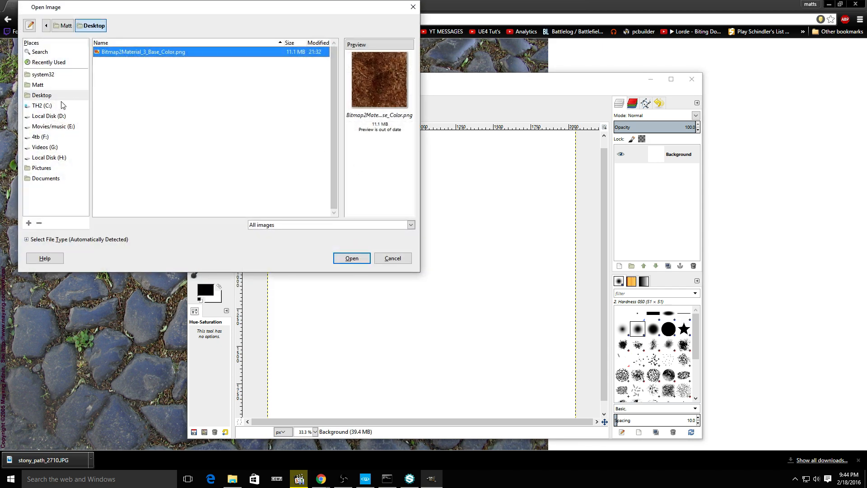
pyautogui.click(48, 168)
pyautogui.doubleClick(132, 73)
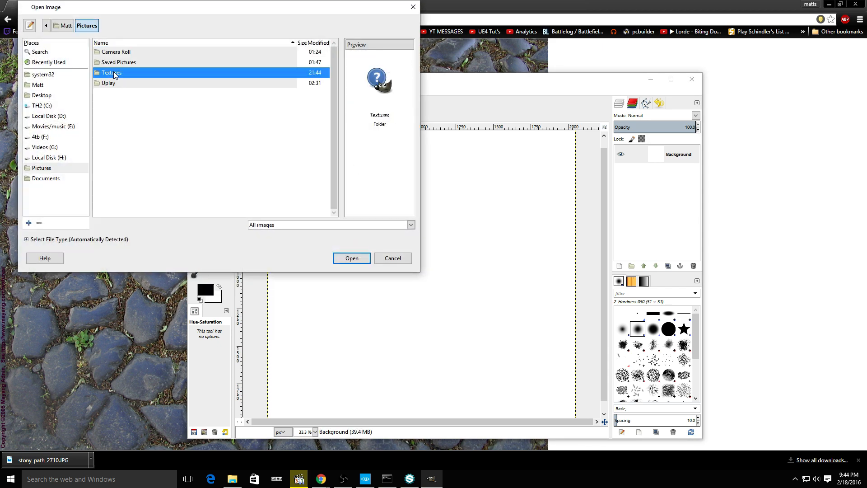
pyautogui.click(131, 114)
pyautogui.click(350, 258)
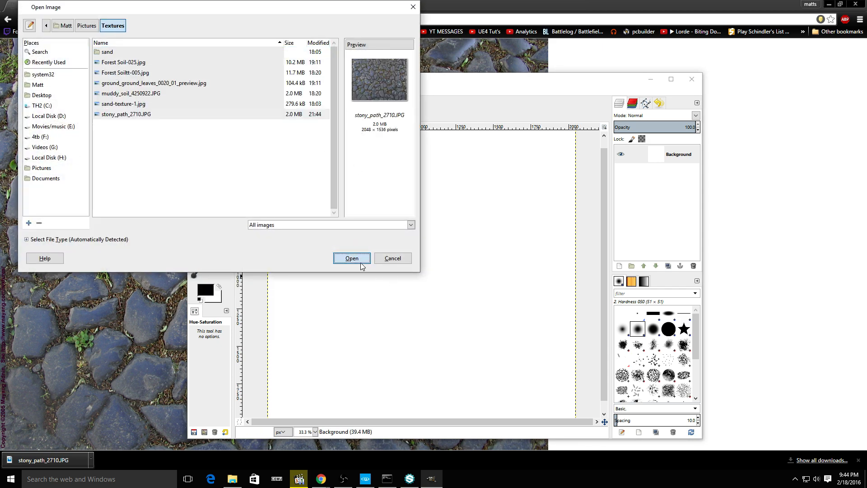
pyautogui.click(671, 79)
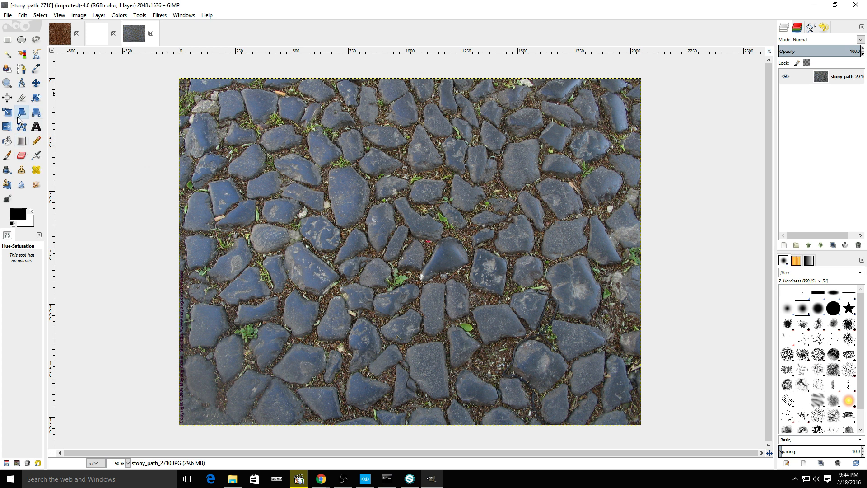
pyautogui.click(33, 116)
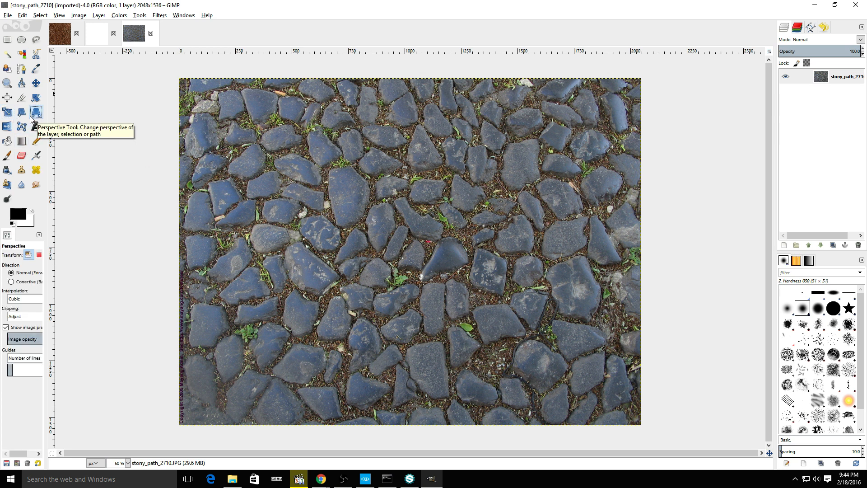
pyautogui.click(24, 116)
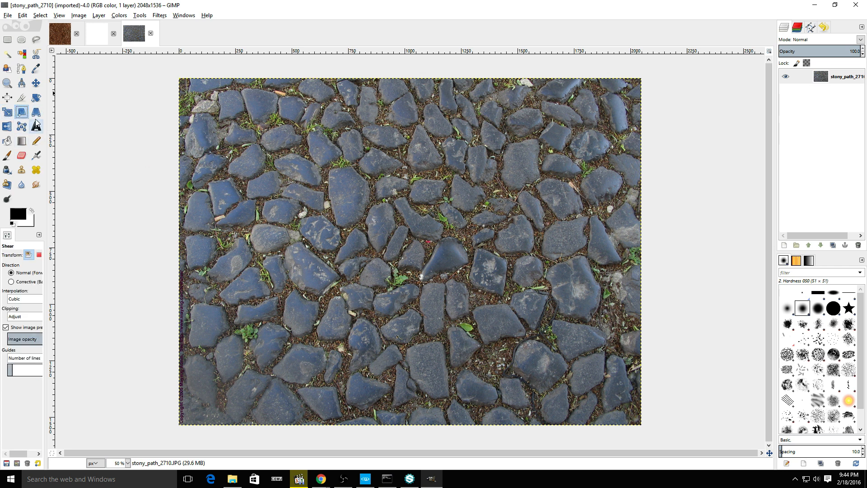
pyautogui.click(180, 196)
pyautogui.moveTo(181, 197); pyautogui.dragTo(172, 197)
pyautogui.click(244, 233)
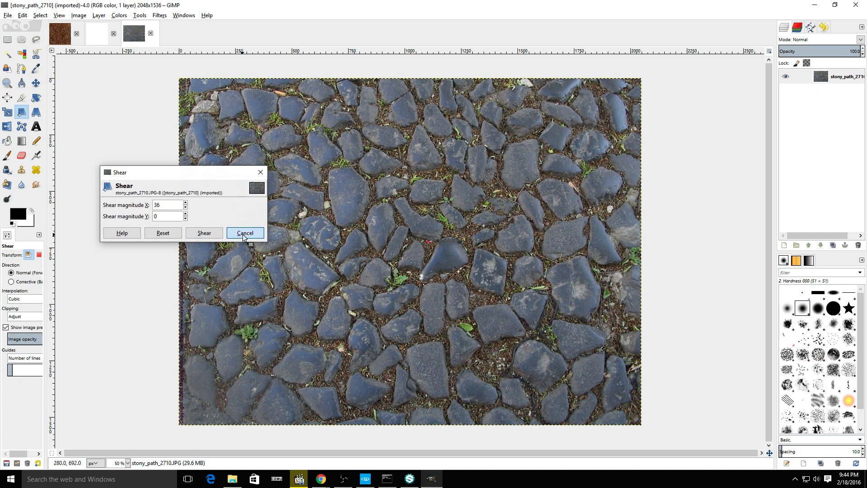
# Scale the stone path layer to 2072 x 1540 px
pyautogui.click(8, 112)
pyautogui.click(168, 209)
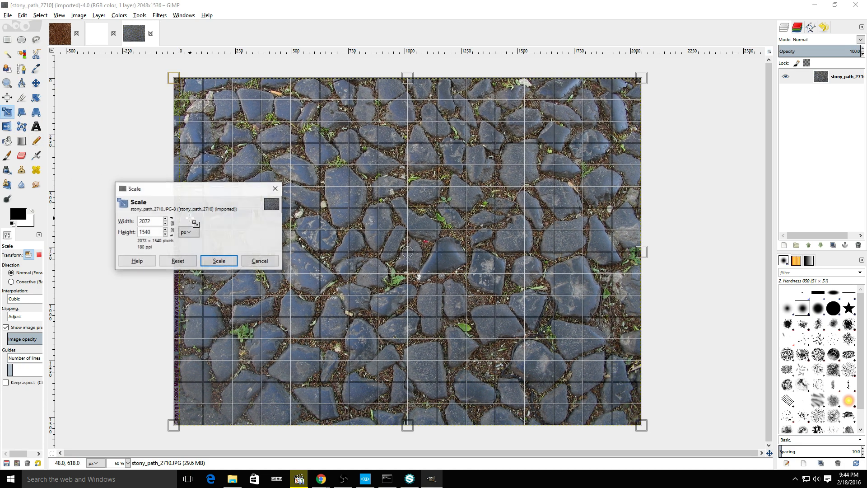
pyautogui.click(214, 258)
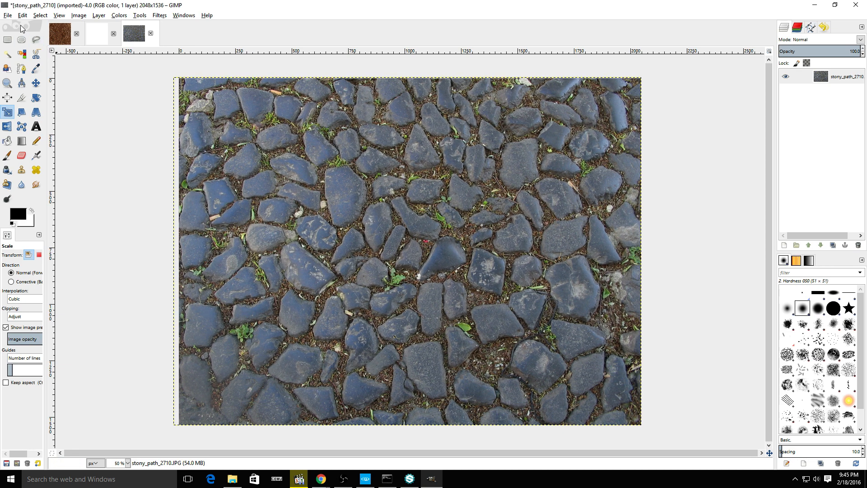
# Overwrite the original stony_path_2710.JPG as a JPEG at quality 95 and switch to Bitmap2Material
pyautogui.click(8, 15)
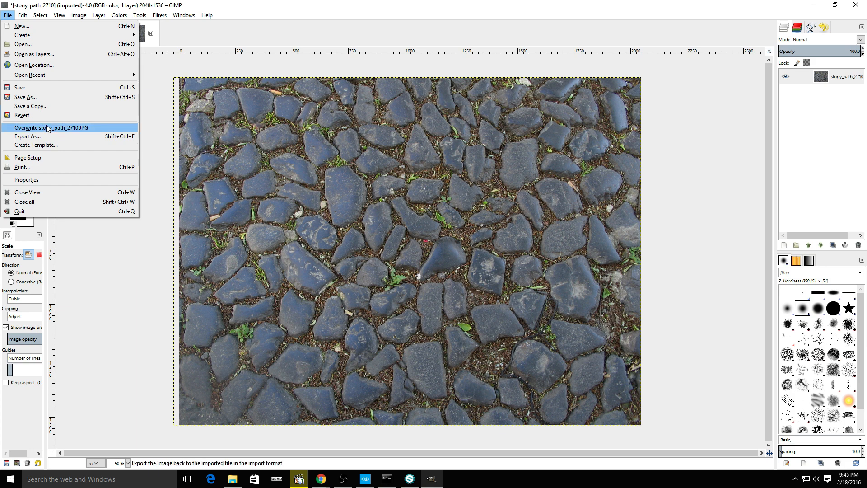
pyautogui.click(68, 128)
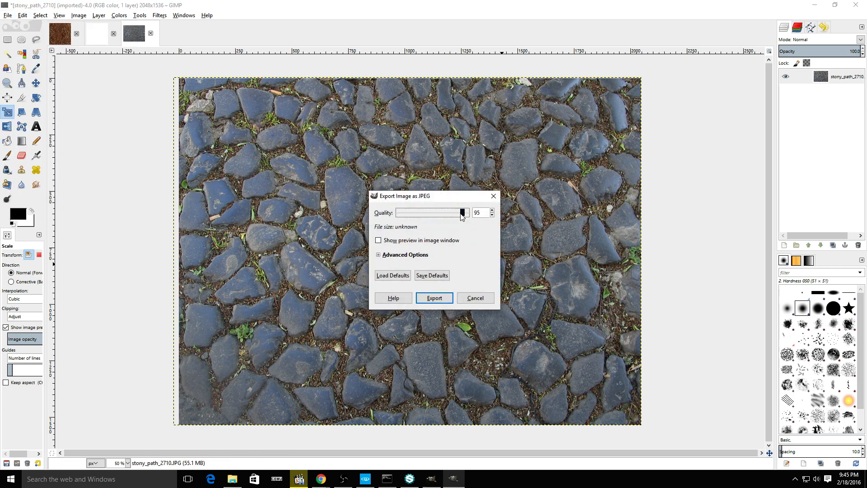
pyautogui.click(426, 300)
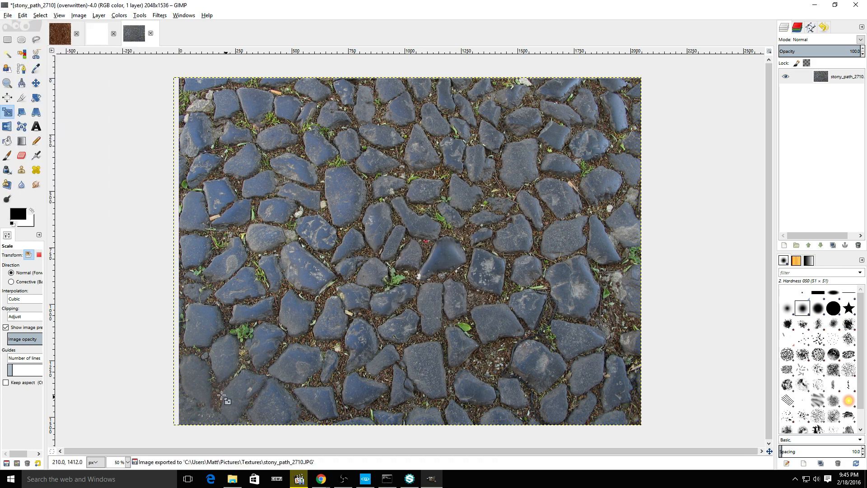
pyautogui.click(814, 5)
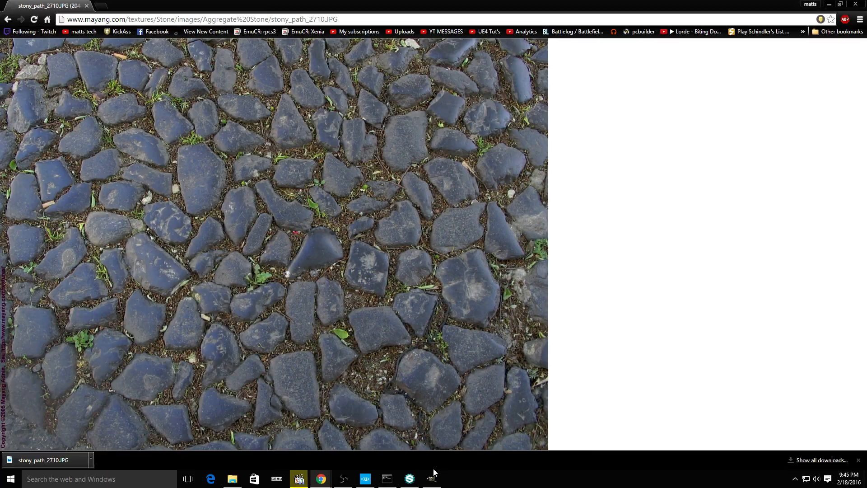
pyautogui.click(410, 478)
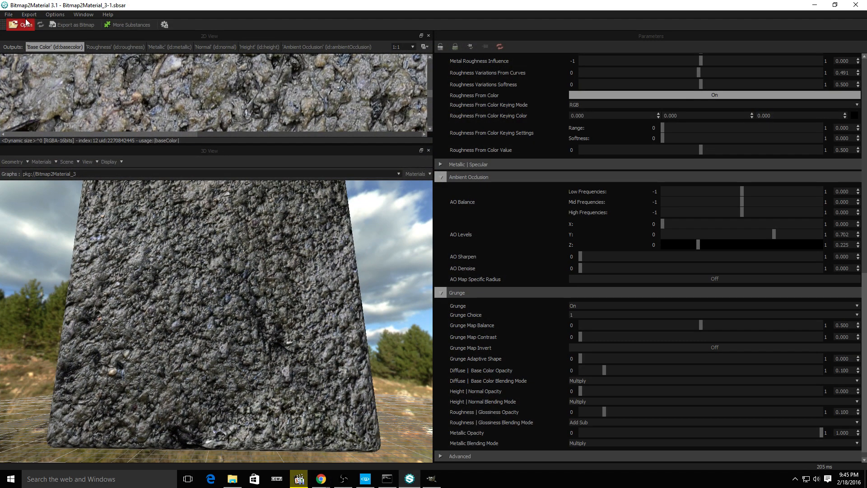
pyautogui.click(8, 14)
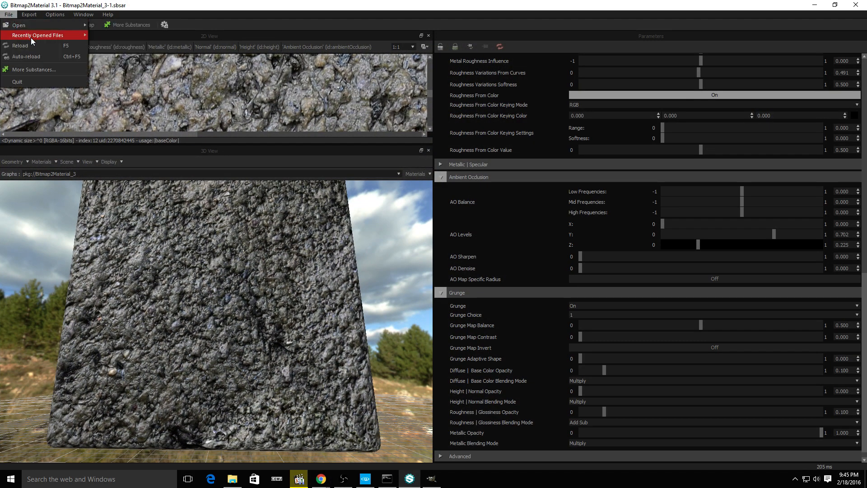
pyautogui.press('Escape')
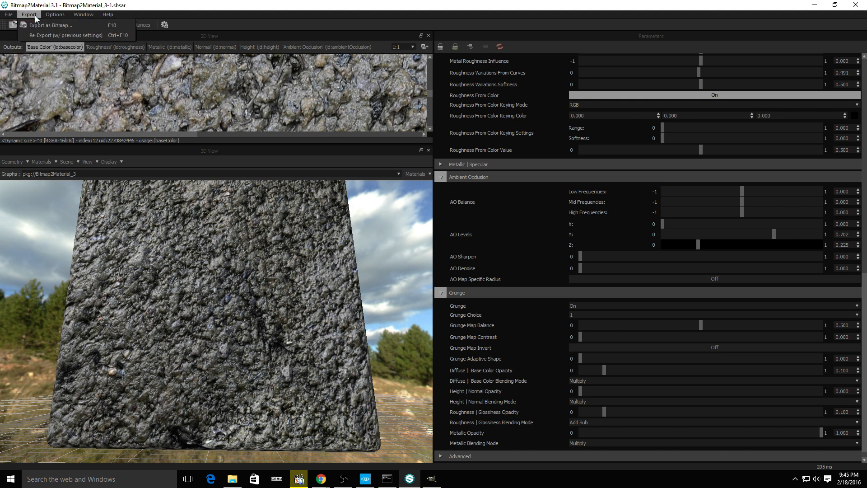
pyautogui.click(66, 18)
pyautogui.press('Right')
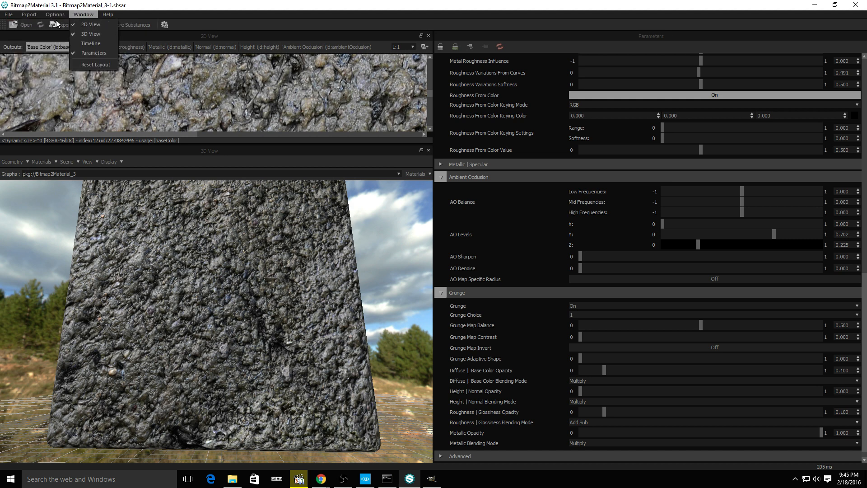
pyautogui.moveTo(55, 15)
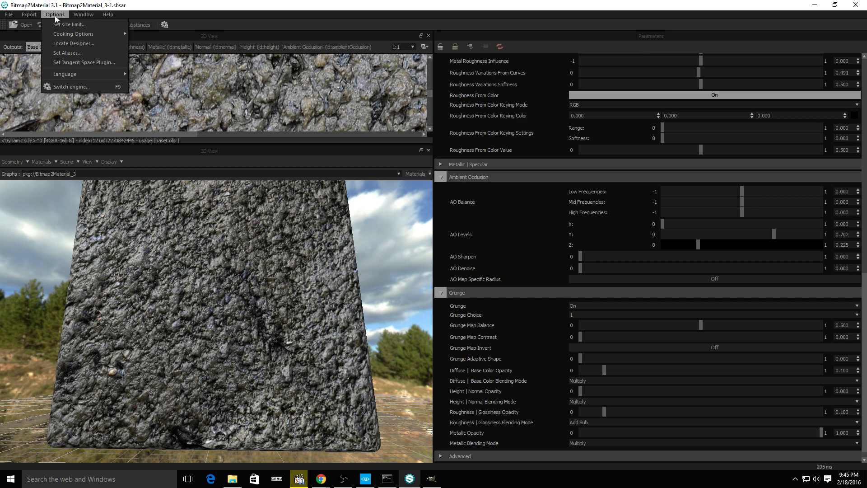
pyautogui.press('Escape')
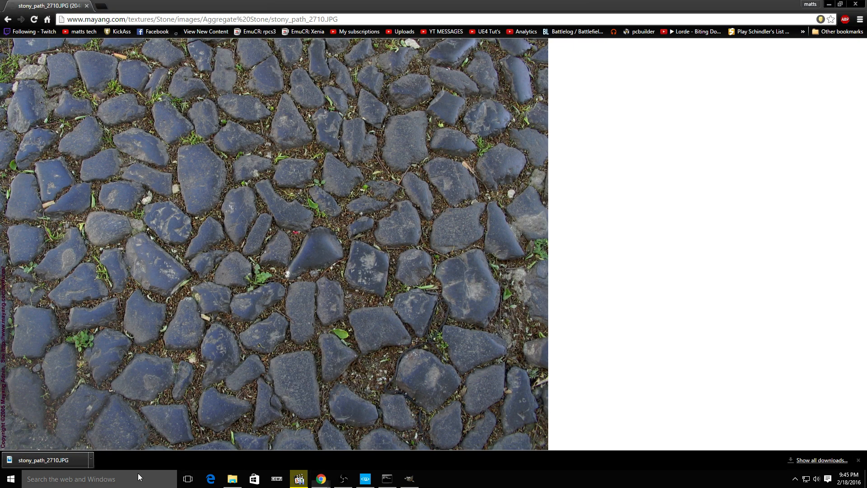
# Search Windows for Bitmap2Material 3.1.1 and relaunch it with an empty material
pyautogui.click(137, 474)
pyautogui.write('bi')
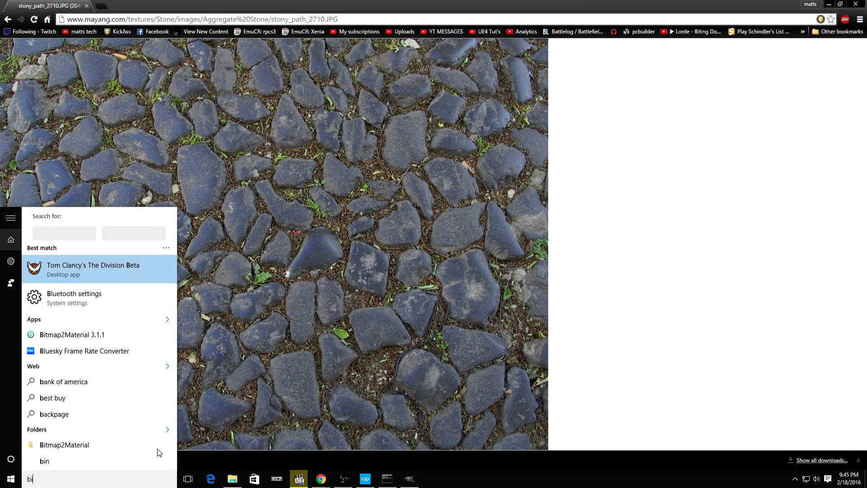
pyautogui.write('t')
pyautogui.press('Return')
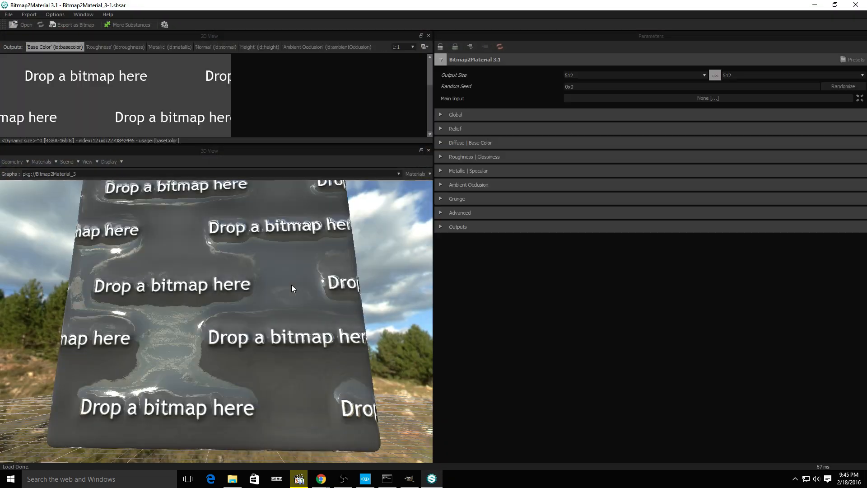
# Set the output size to 1024 x 1024 and load stony_path_2710.JPG as the main input
pyautogui.moveTo(291, 285); pyautogui.dragTo(267, 335)
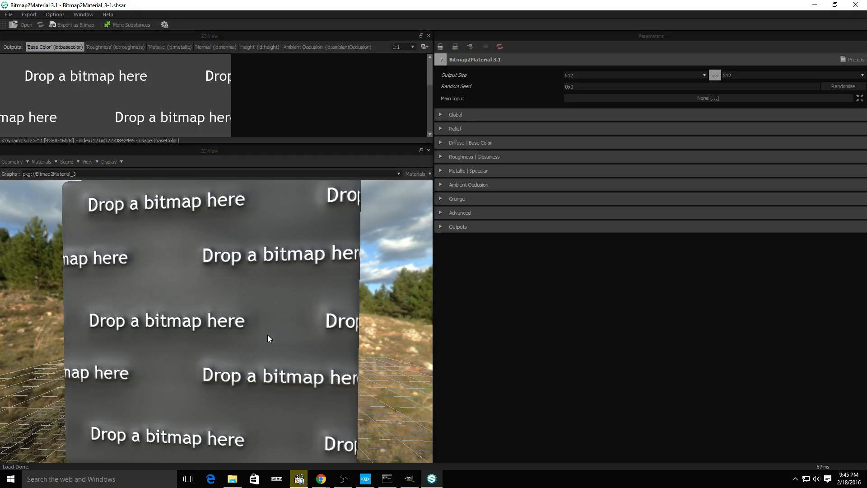
pyautogui.click(588, 75)
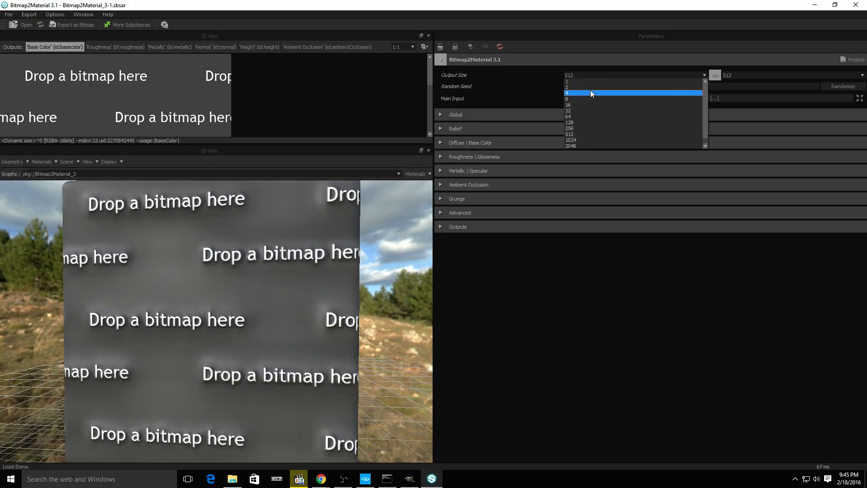
pyautogui.click(576, 140)
pyautogui.click(624, 101)
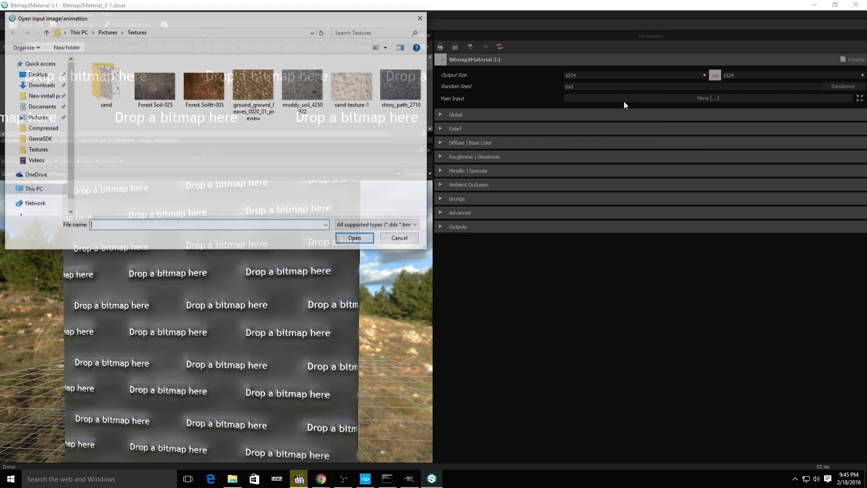
pyautogui.doubleClick(397, 93)
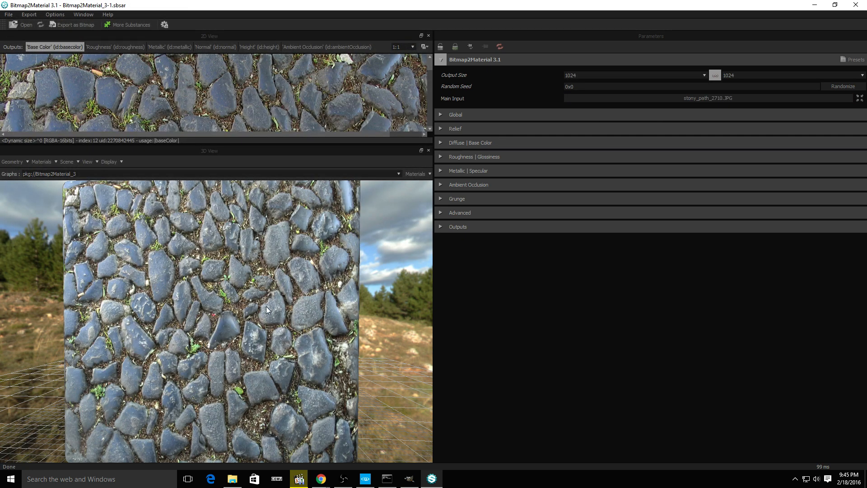
# Set the material's Make It Tile option to Random in the Global settings and inspect the tiled preview
pyautogui.moveTo(266, 306); pyautogui.dragTo(270, 307)
pyautogui.scroll(-1, 269, 306)
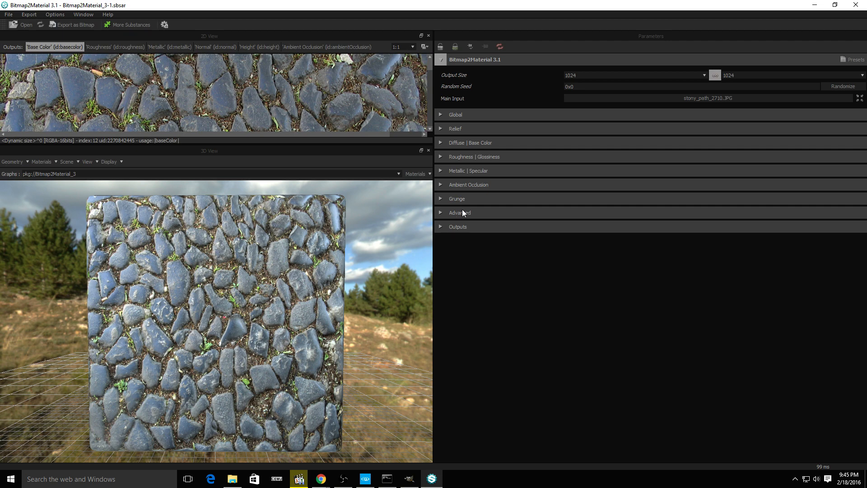
pyautogui.moveTo(233, 278)
pyautogui.mouseDown()
pyautogui.moveTo(212, 332)
pyautogui.moveTo(237, 295)
pyautogui.mouseUp()
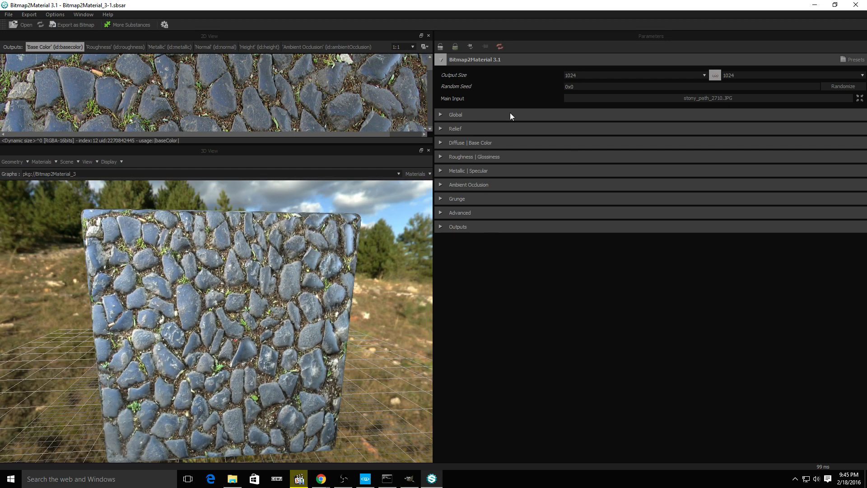
pyautogui.click(439, 115)
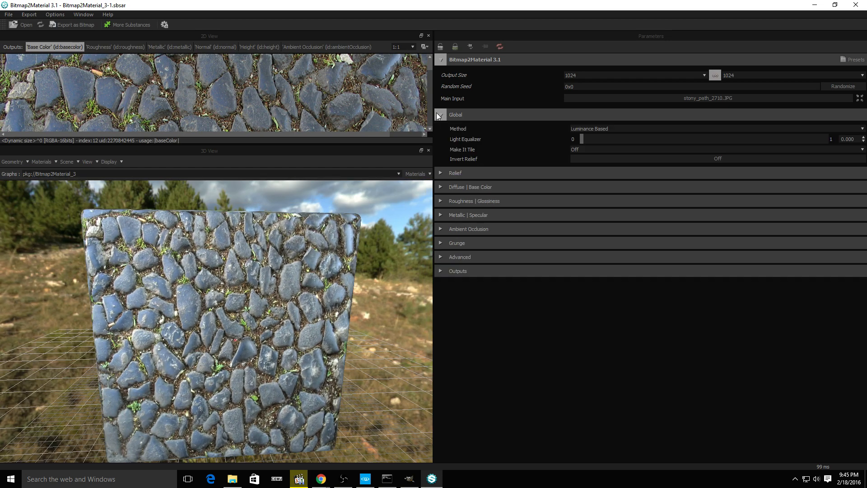
pyautogui.click(590, 151)
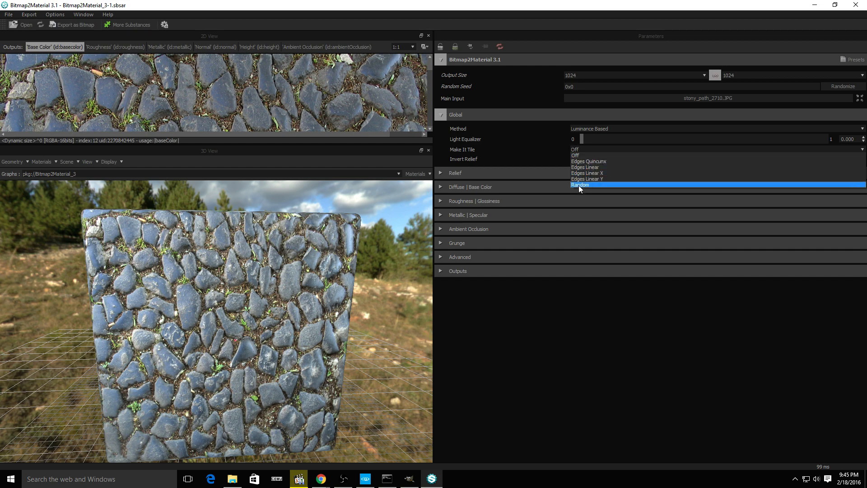
pyautogui.click(578, 185)
pyautogui.moveTo(309, 318); pyautogui.dragTo(298, 307)
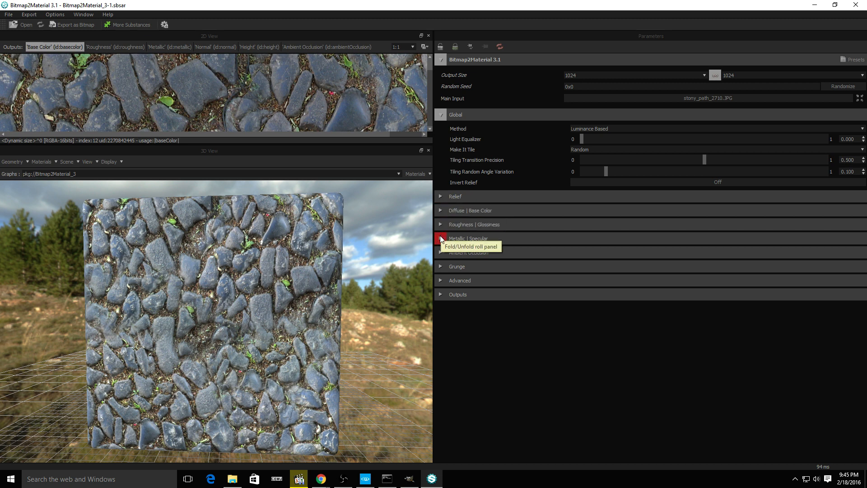
# Raise the ambient occlusion AO Levels Y to about 0.997 and the relief Normal Intensity to 32
pyautogui.click(441, 253)
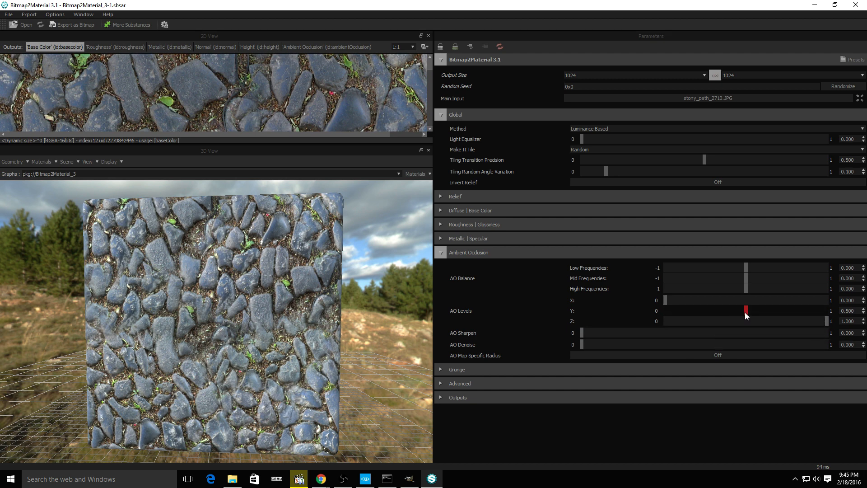
pyautogui.moveTo(745, 311); pyautogui.dragTo(826, 322)
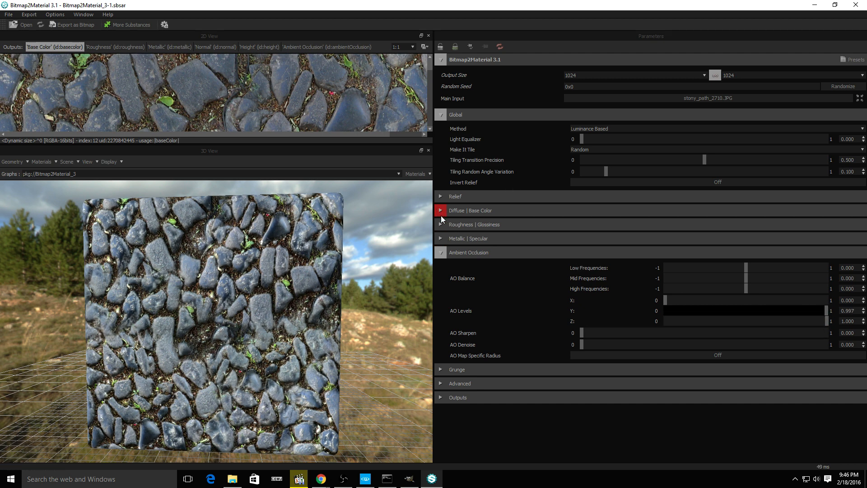
pyautogui.click(441, 197)
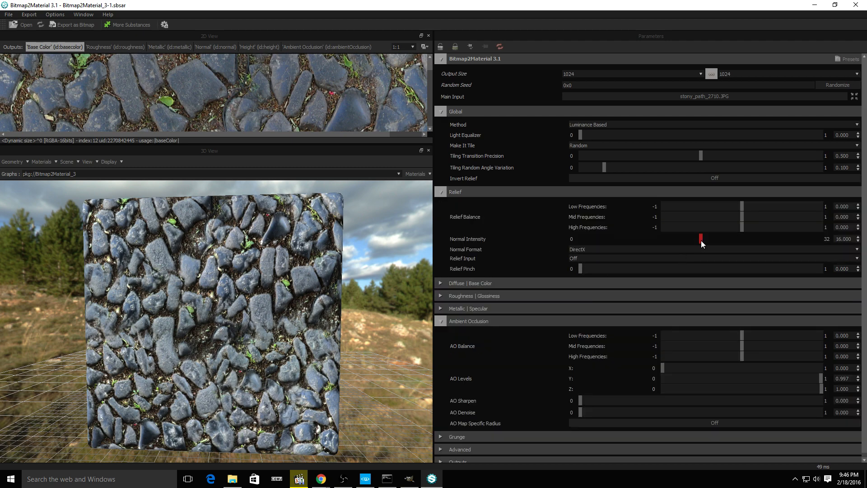
pyautogui.moveTo(701, 239); pyautogui.dragTo(825, 255)
pyautogui.moveTo(252, 350)
pyautogui.mouseDown()
pyautogui.moveTo(228, 315)
pyautogui.moveTo(230, 353)
pyautogui.moveTo(246, 344)
pyautogui.mouseUp()
pyautogui.scroll(5, 229, 353)
pyautogui.scroll(-5, 229, 353)
# Set the base color's Diffuse Details to about 0.041 and check the stones in the 3D preview
pyautogui.click(440, 283)
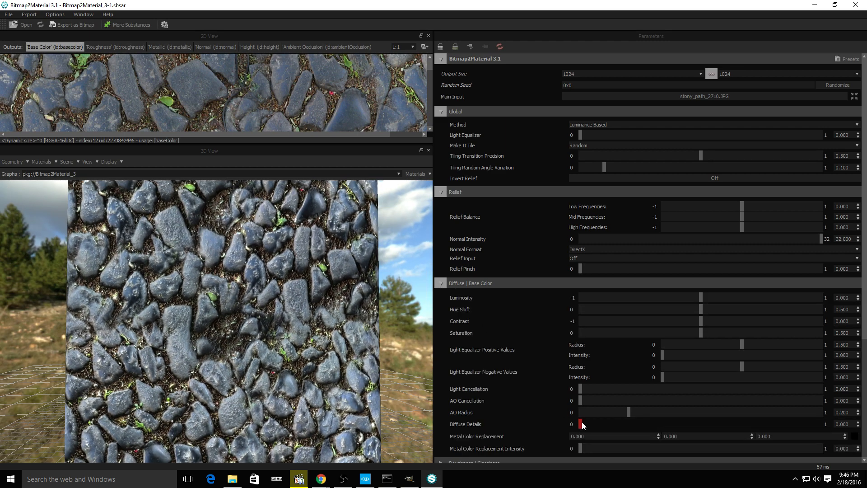
pyautogui.moveTo(581, 423)
pyautogui.mouseDown()
pyautogui.moveTo(666, 427)
pyautogui.moveTo(534, 430)
pyautogui.moveTo(710, 442)
pyautogui.moveTo(582, 435)
pyautogui.moveTo(597, 434)
pyautogui.moveTo(590, 434)
pyautogui.mouseUp()
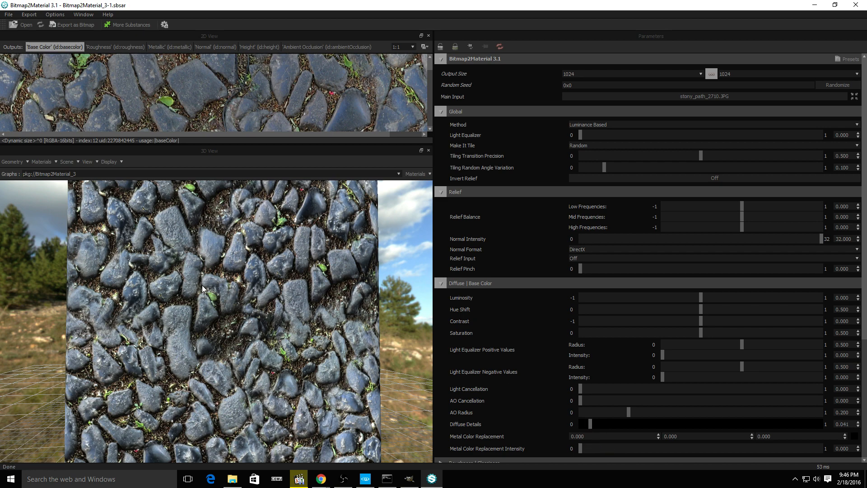
pyautogui.moveTo(240, 318); pyautogui.dragTo(248, 361)
# Set the bitmap export folder to F:/games/CRYENGINE/Editor/Textures/Stone/ and bring up the choice of file formats
pyautogui.click(82, 29)
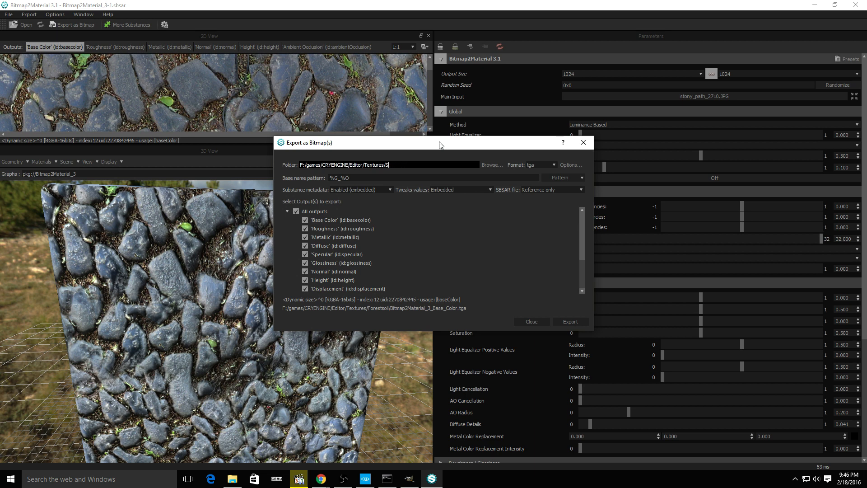
pyautogui.press('Menu')
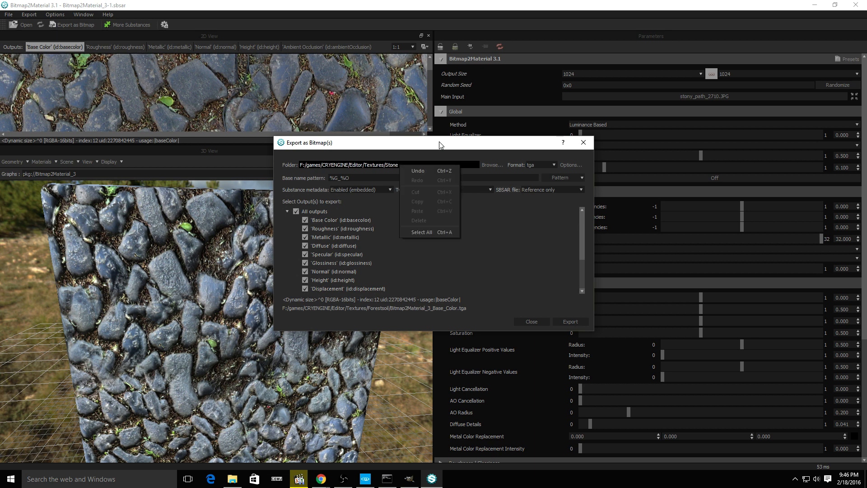
pyautogui.press('Escape')
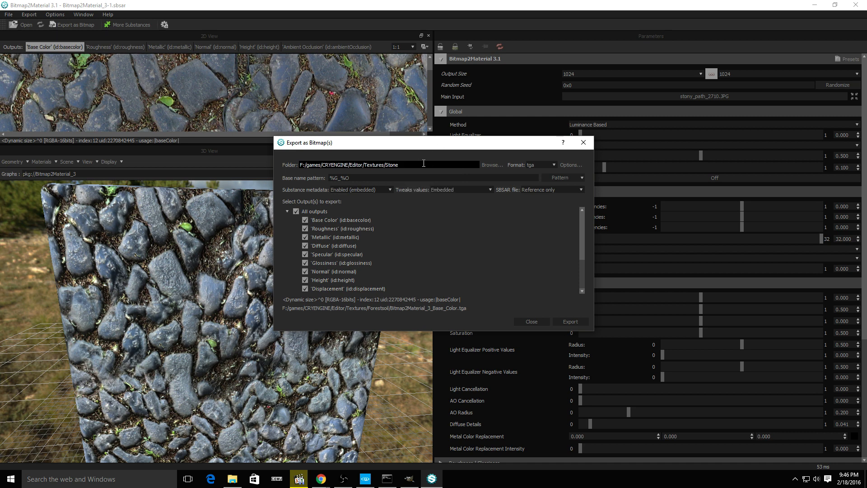
pyautogui.click(543, 163)
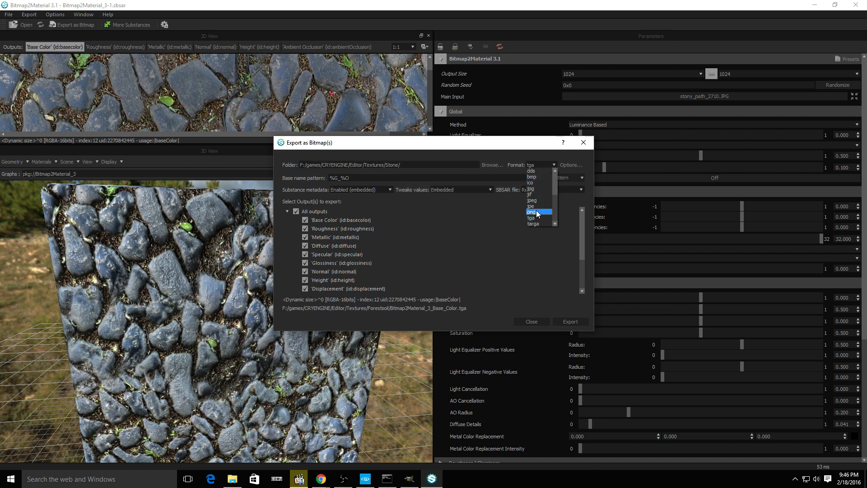
# Export all Bitmap2Material outputs as tif files to the CRYENGINE Editor/Textures/Stone folder and close the export dialog
pyautogui.scroll(-3, 537, 205)
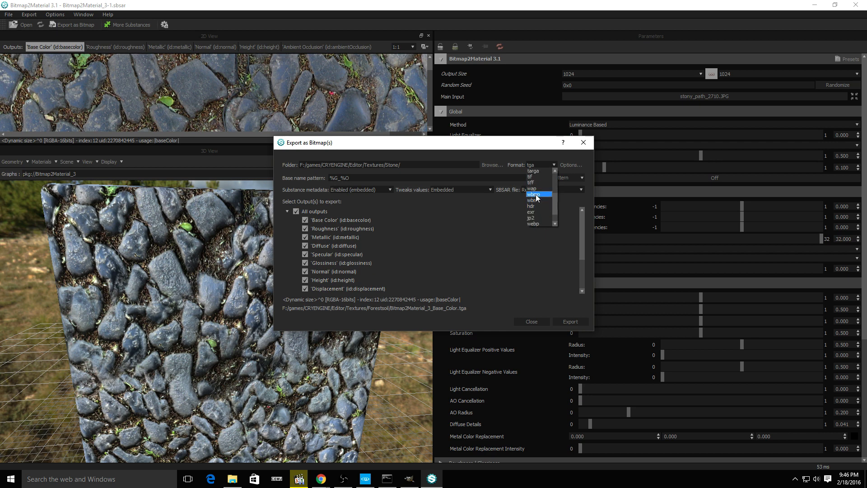
pyautogui.click(537, 177)
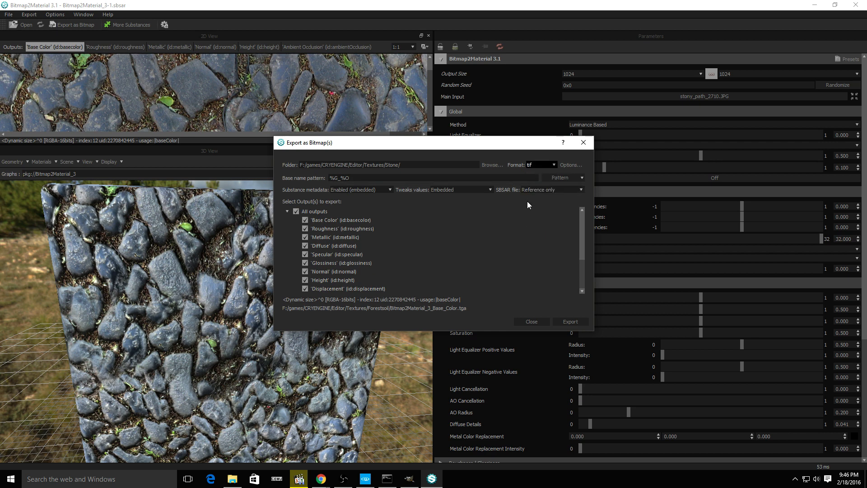
pyautogui.click(566, 321)
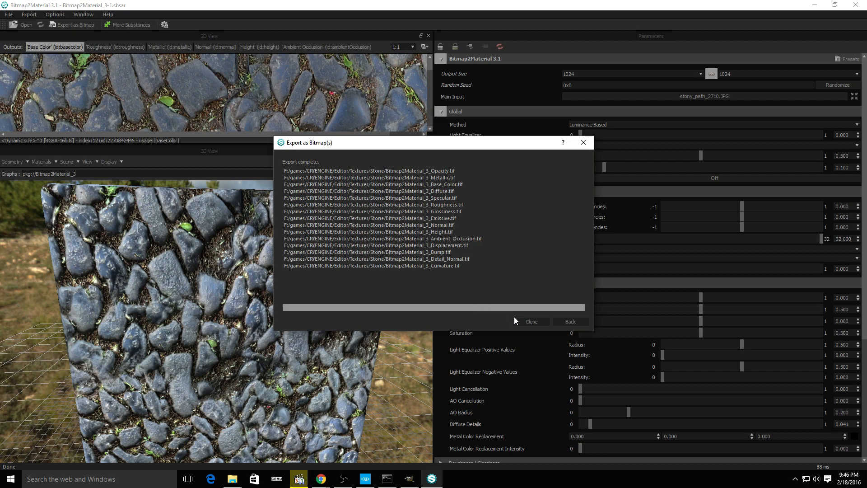
pyautogui.click(526, 321)
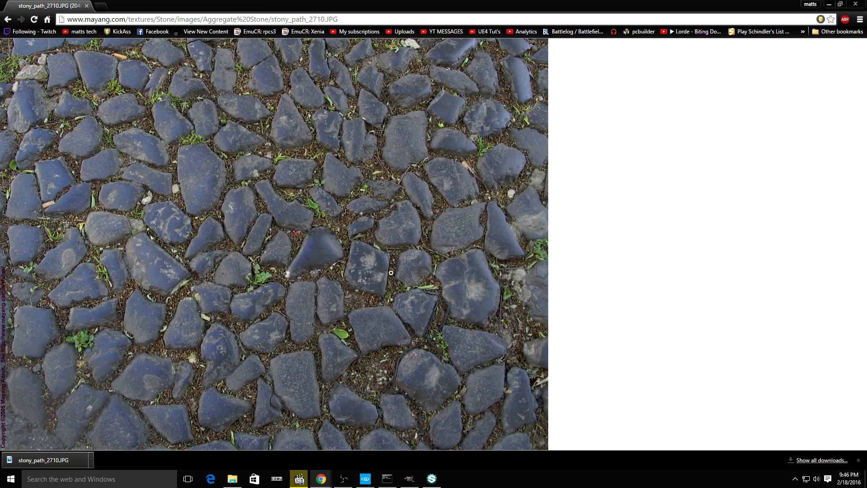
# Switch to CRYENGINE Sandbox and open the Path terrain layer's road_pebbles_industrial material in the Material Editor
pyautogui.click(828, 4)
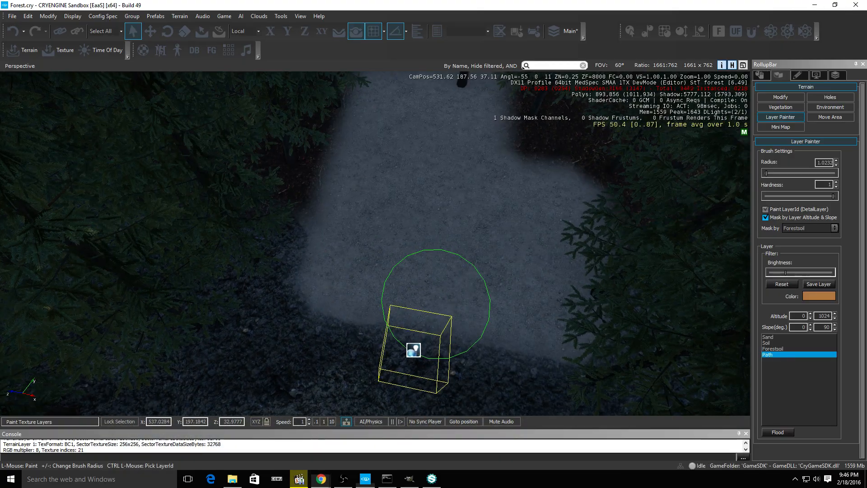
pyautogui.moveTo(436, 300); pyautogui.dragTo(436, 299, button='right')
pyautogui.press('w')
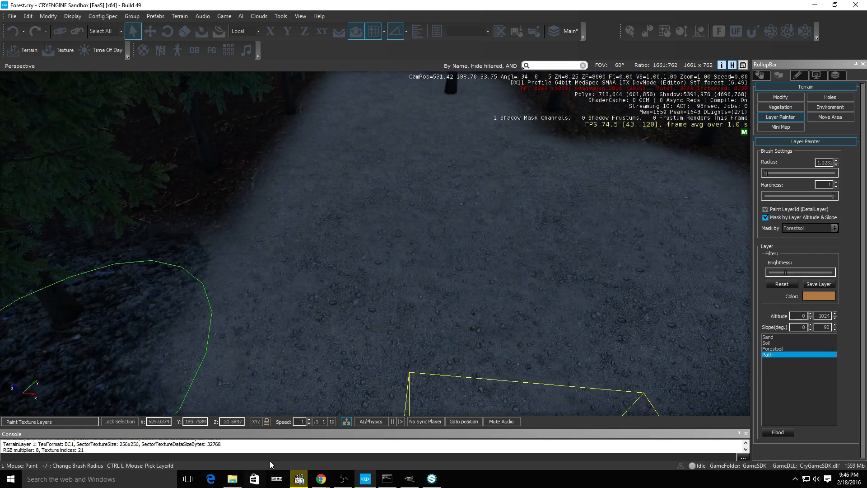
pyautogui.click(65, 50)
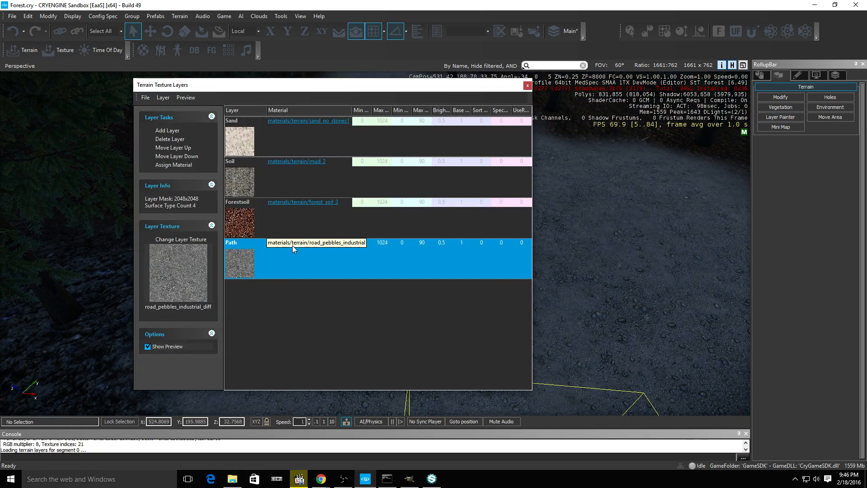
pyautogui.click(293, 244)
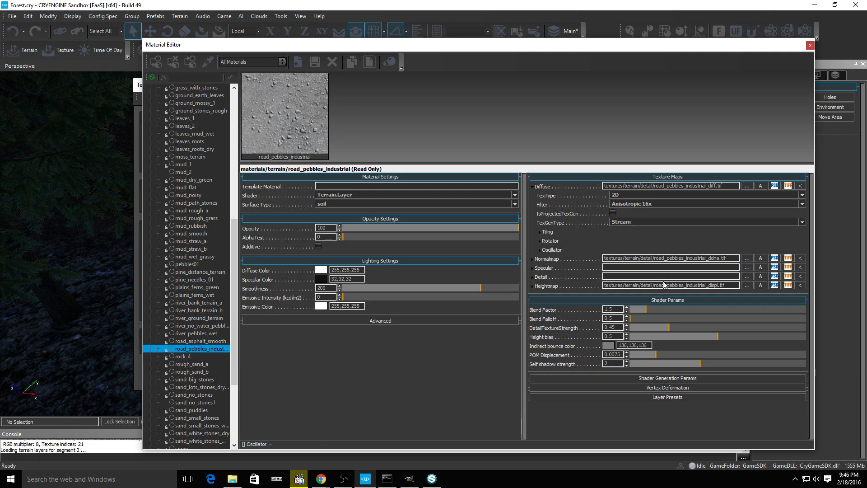
# Set POM Displacement to 0.05 on the road_pebbles_industrial material and duplicate the material
pyautogui.moveTo(662, 355); pyautogui.dragTo(823, 351)
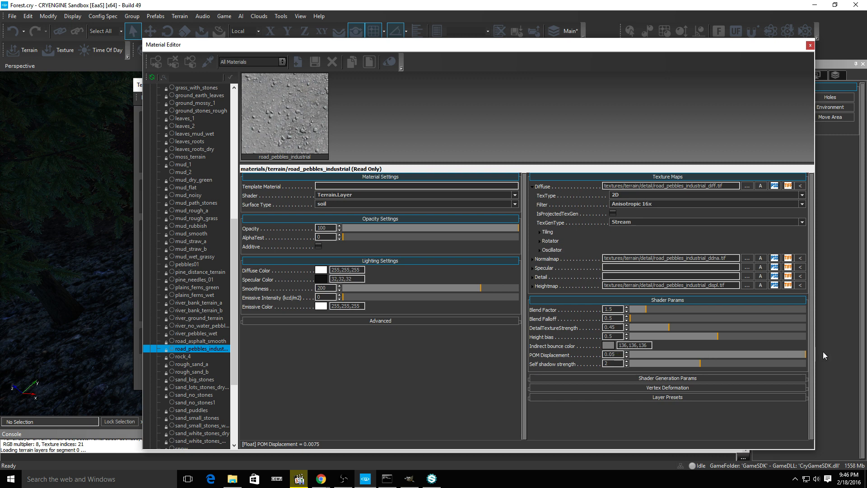
pyautogui.click(206, 348)
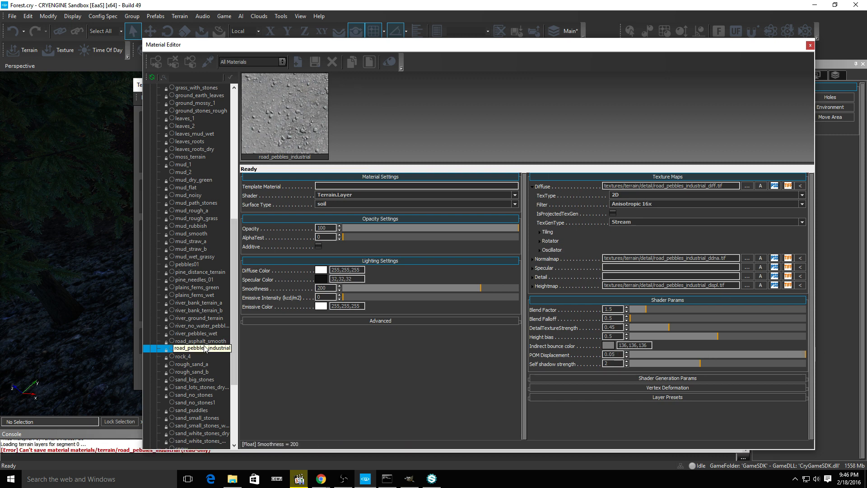
pyautogui.rightClick(204, 351)
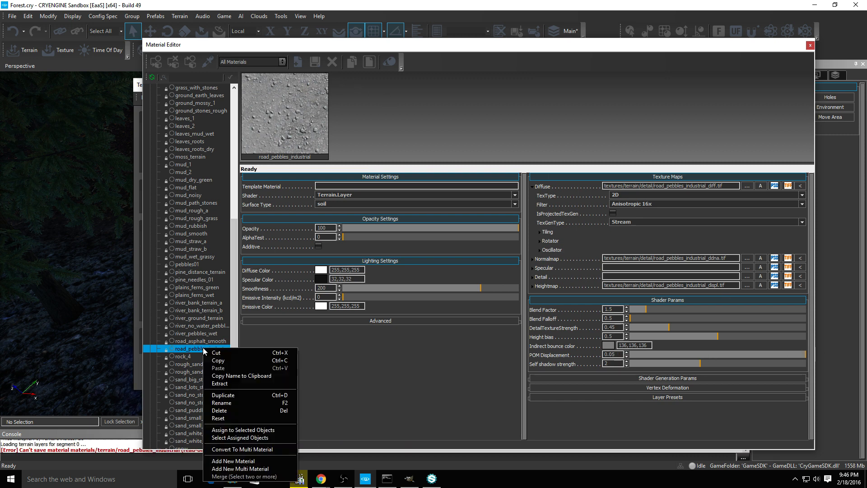
pyautogui.click(231, 395)
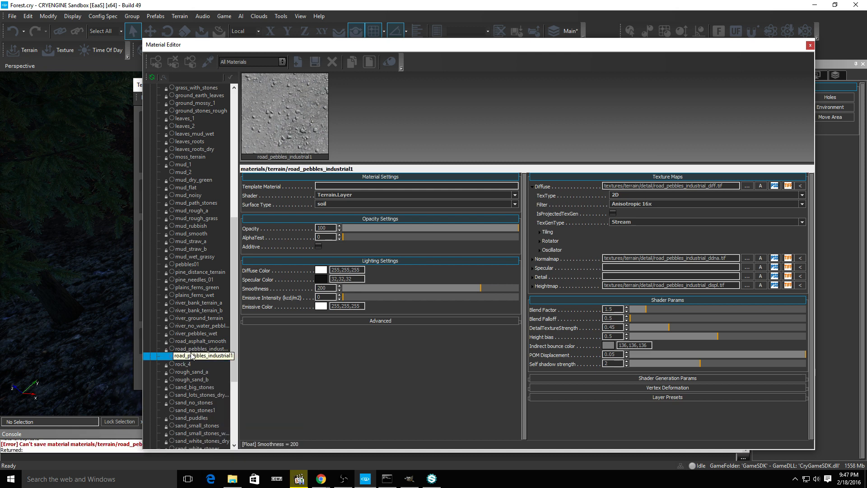
# Rename the duplicated road_pebbles_industrial1 material as Stonepathway in the materials/terrain folder
pyautogui.click(189, 363)
pyautogui.rightClick(201, 357)
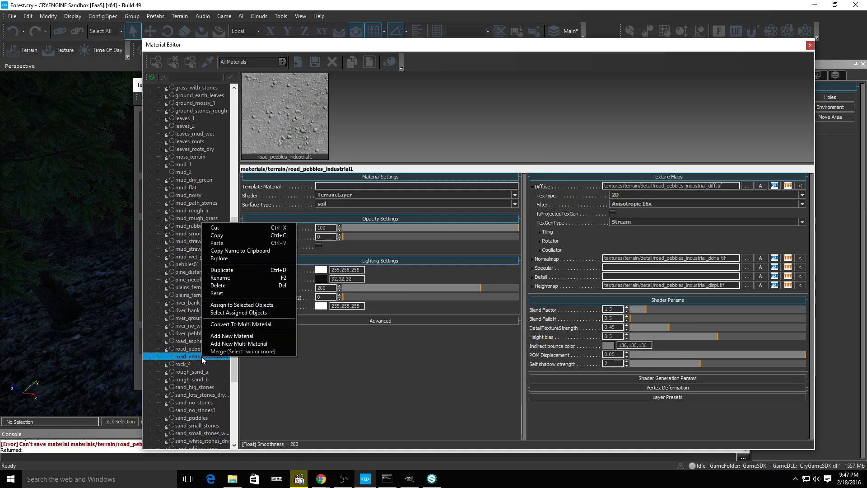
pyautogui.click(243, 278)
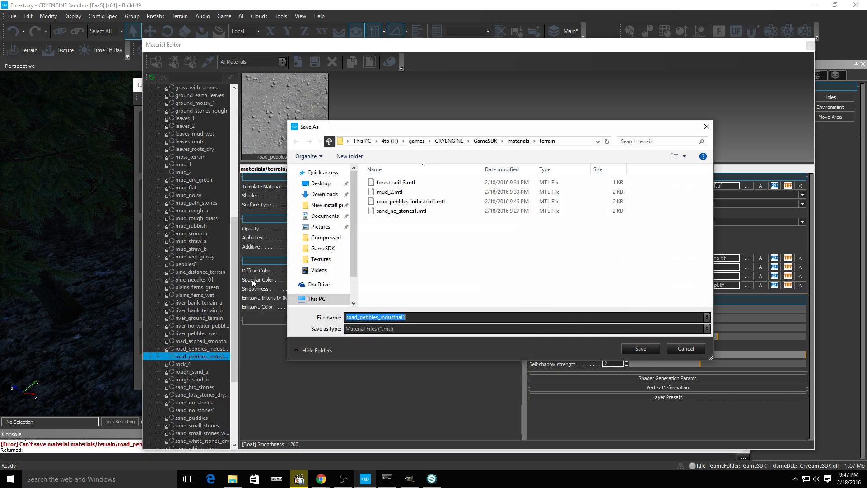
pyautogui.press('BackSpace')
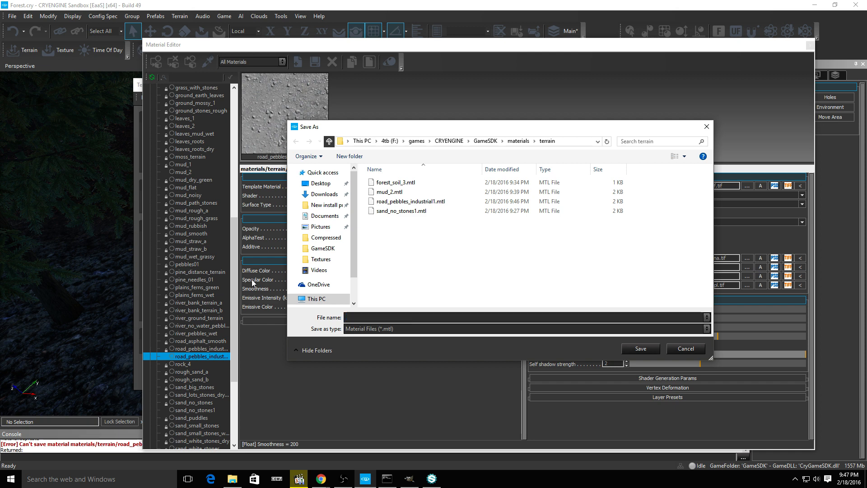
pyautogui.write('Stonepathway')
pyautogui.press('Return')
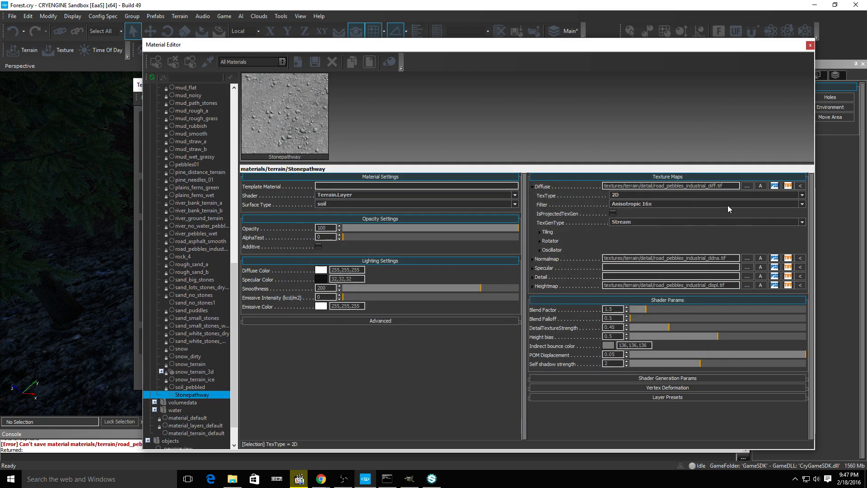
# Assign Bitmap2Material_3_Base_Color.tif from Editor/Textures/Stone as the Stonepathway material's Diffuse map
pyautogui.click(747, 186)
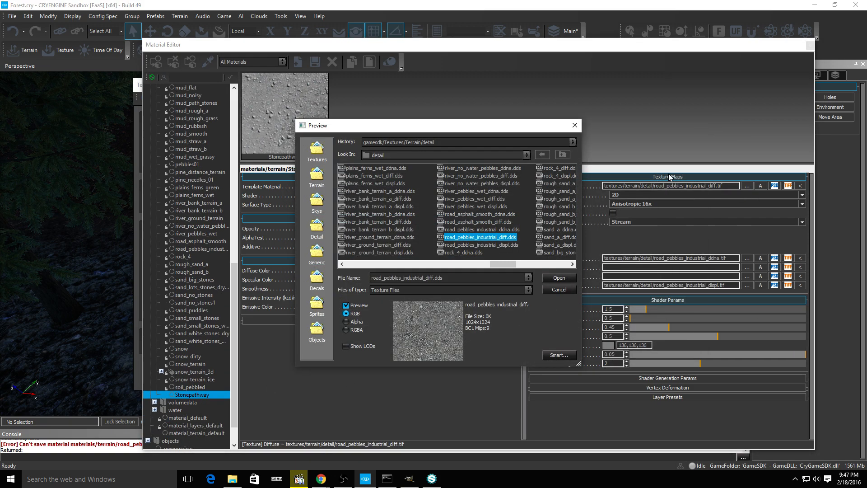
pyautogui.click(556, 154)
pyautogui.doubleClick(361, 191)
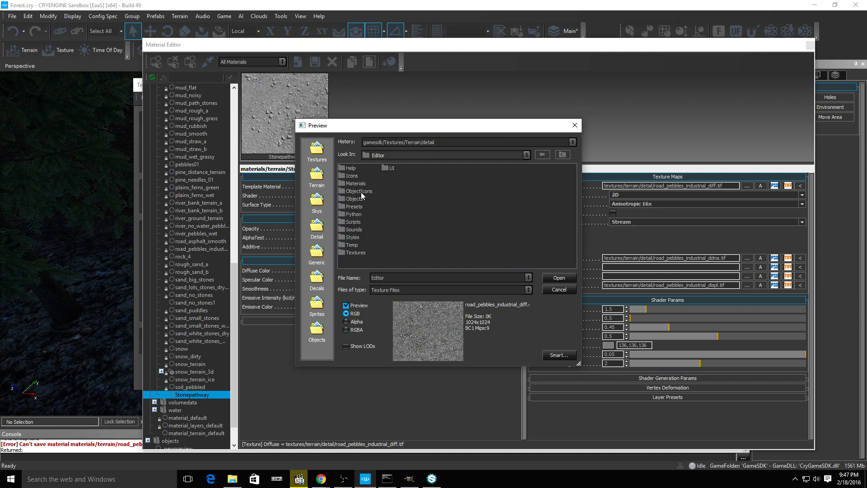
pyautogui.doubleClick(350, 250)
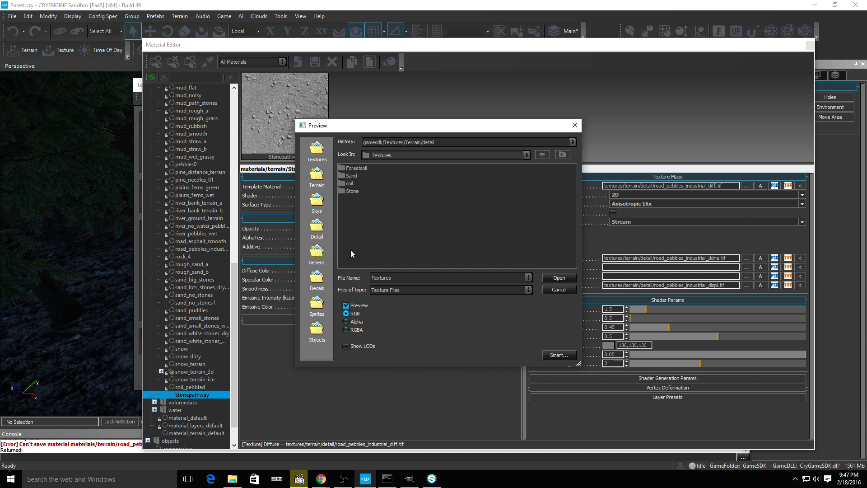
pyautogui.doubleClick(351, 192)
pyautogui.click(417, 177)
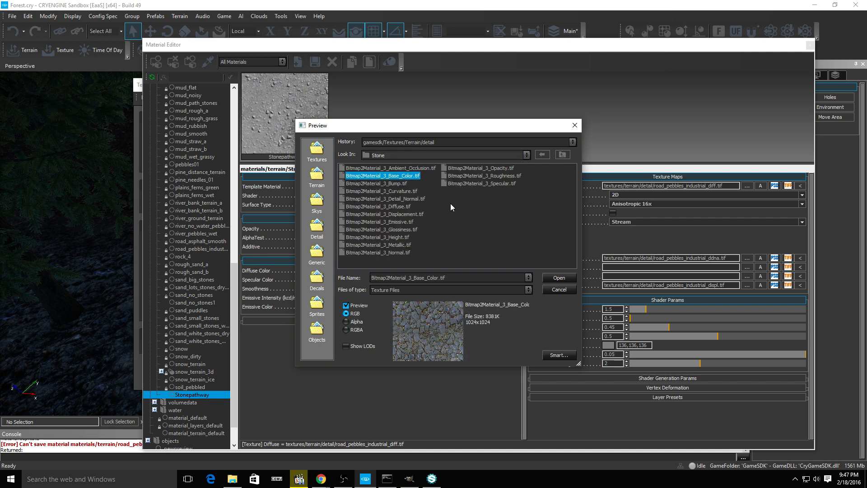
pyautogui.click(559, 278)
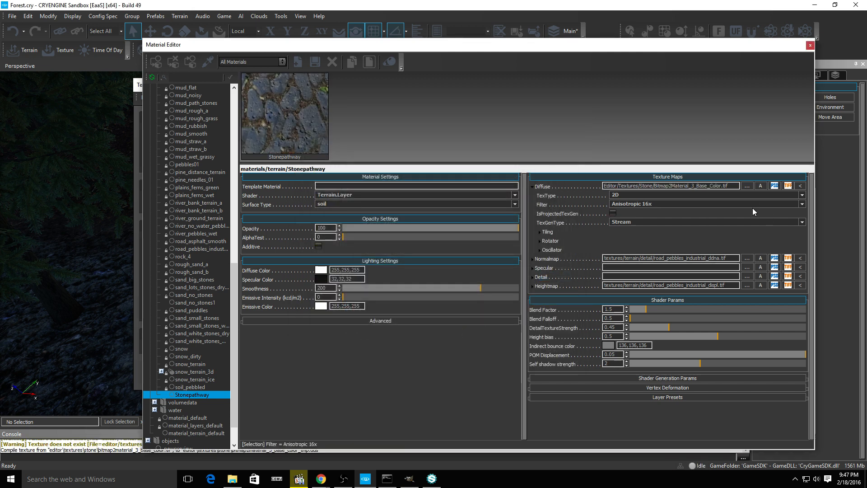
# Set the Stonepathway material's surface type to rock
pyautogui.click(382, 206)
pyautogui.click(378, 204)
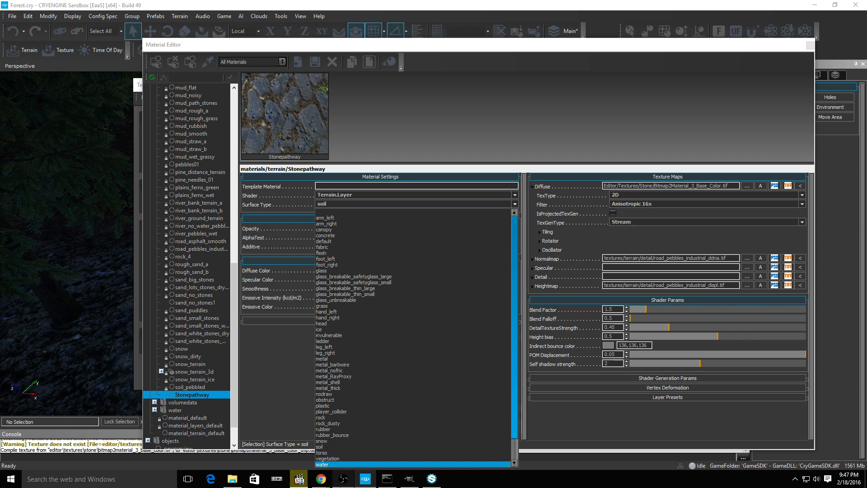
pyautogui.click(357, 418)
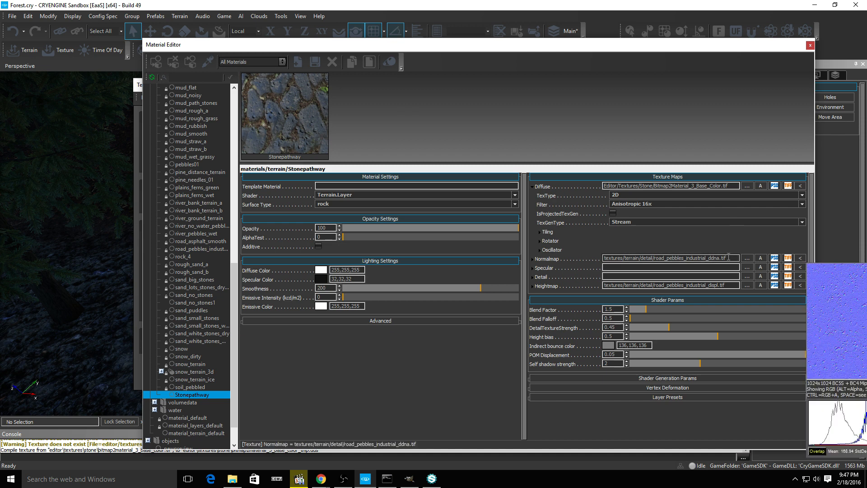
# Assign Bitmap2Material_3_Normal.tif from Editor/Textures/Stone as the Stonepathway material's Normalmap
pyautogui.click(746, 258)
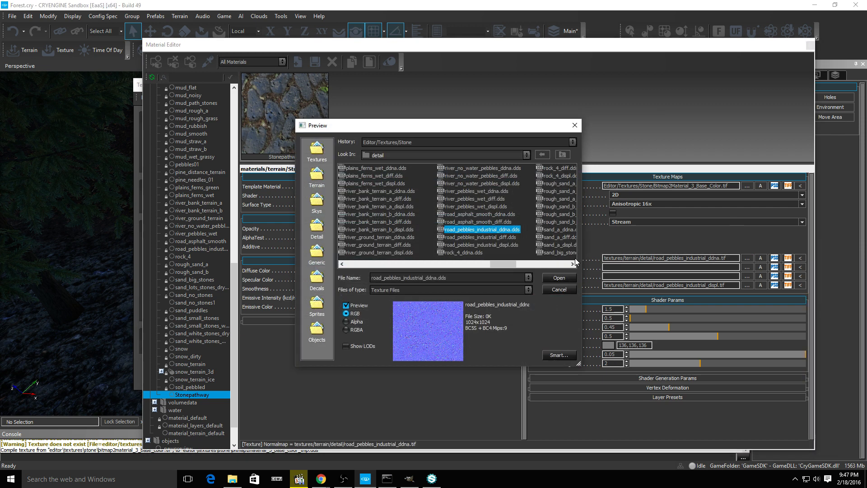
pyautogui.click(562, 155)
pyautogui.doubleClick(353, 192)
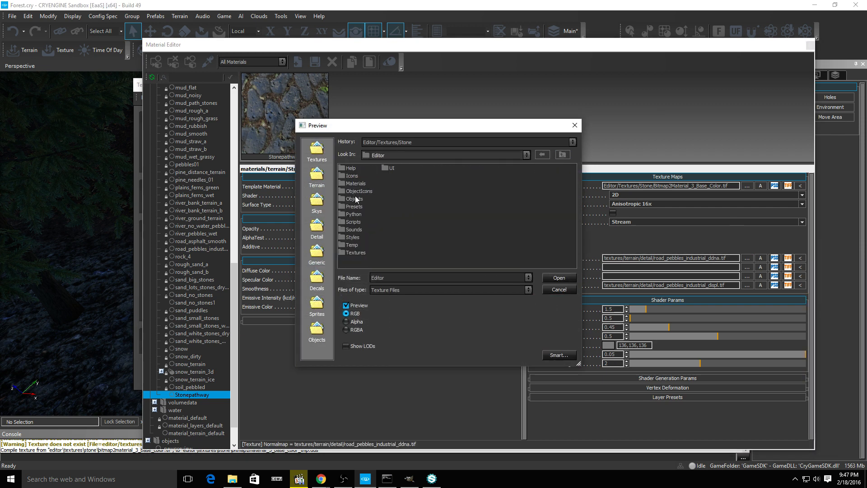
pyautogui.doubleClick(354, 237)
pyautogui.doubleClick(348, 191)
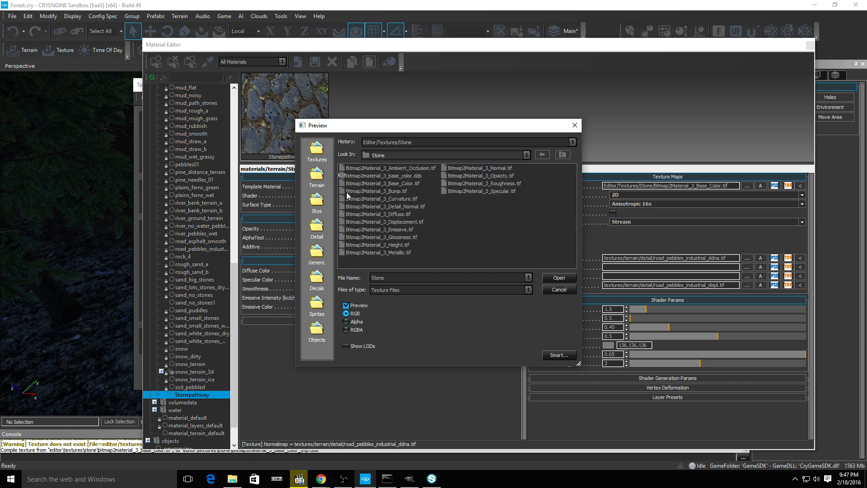
pyautogui.click(495, 169)
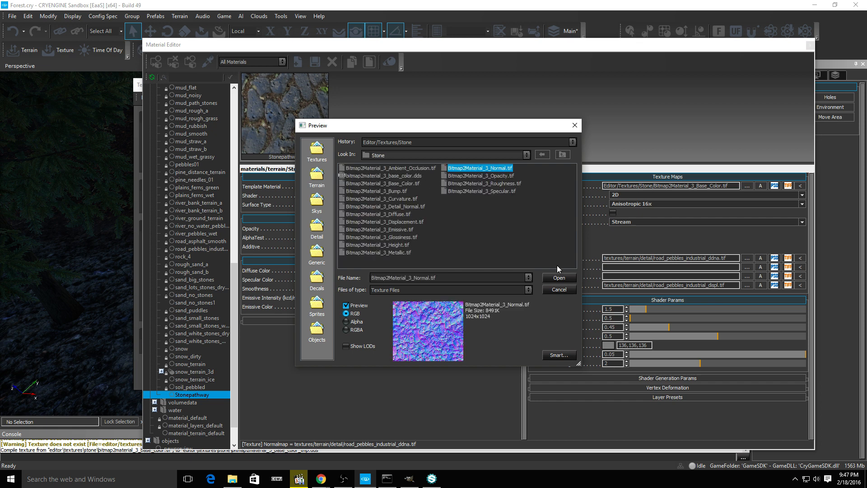
pyautogui.click(558, 277)
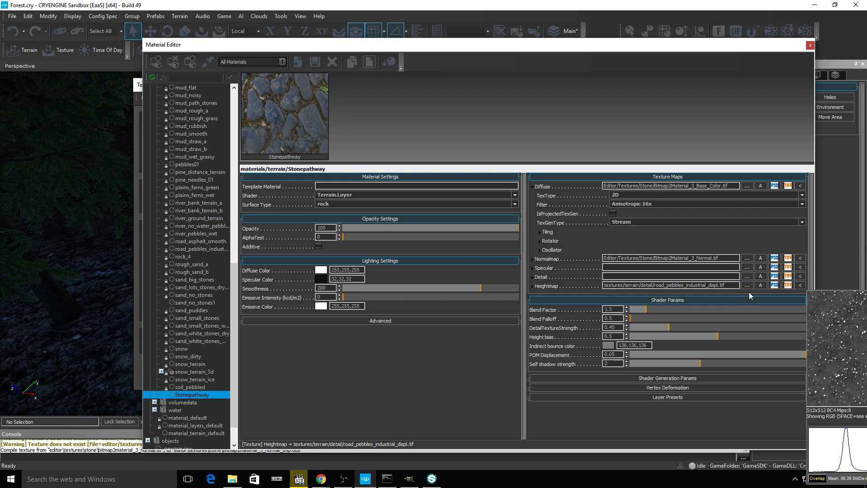
# Assign Bitmap2Material_3_Height.tif from Editor/Textures/Stone as the Stonepathway material's Heightmap
pyautogui.click(747, 285)
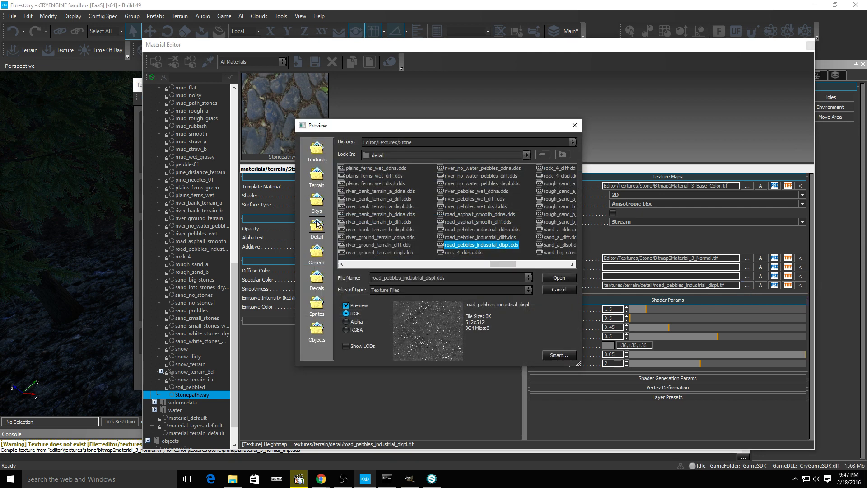
pyautogui.click(559, 156)
pyautogui.click(560, 156)
pyautogui.click(559, 156)
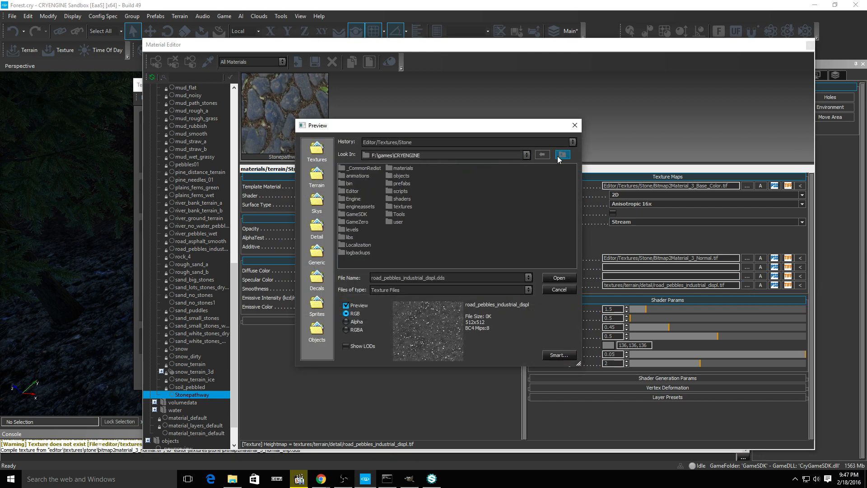
pyautogui.doubleClick(352, 191)
pyautogui.doubleClick(355, 253)
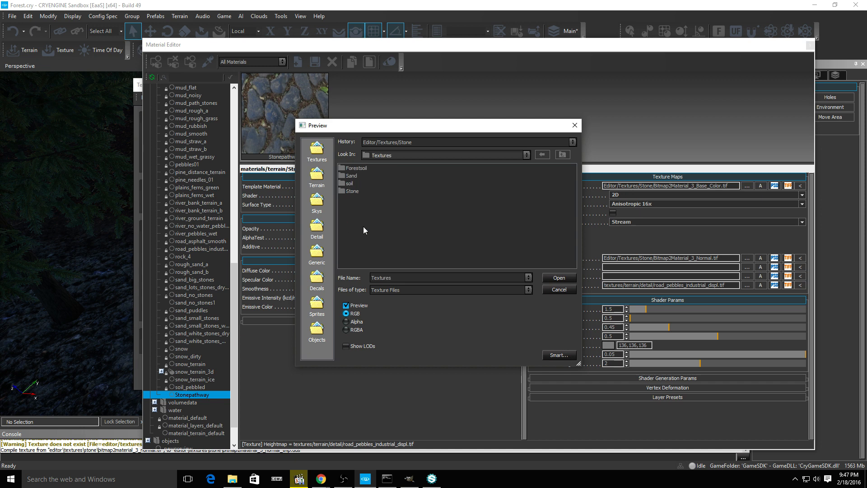
pyautogui.doubleClick(351, 192)
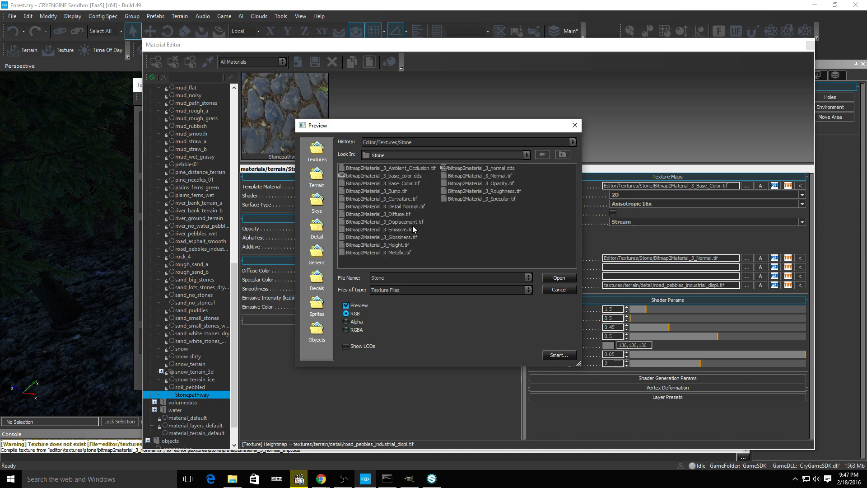
pyautogui.click(393, 245)
pyautogui.click(559, 277)
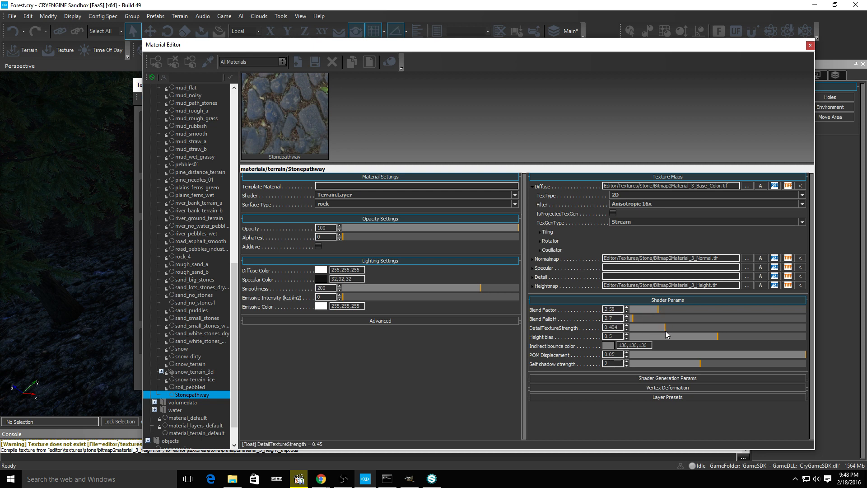
# Set the material's Blend Factor to 2.58, Blend Falloff to 2.7, DetailTextureStrength to 0.486 and Height bias to 0.542
pyautogui.moveTo(643, 328); pyautogui.dragTo(673, 332)
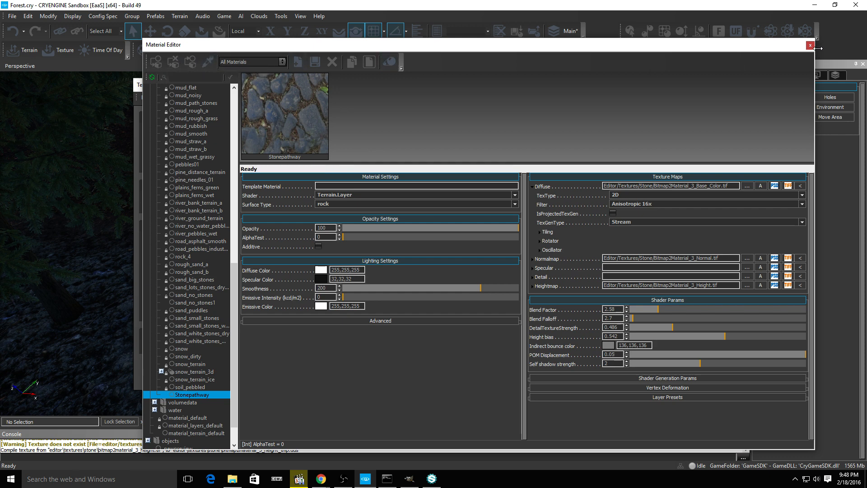
# Assign the Stonepathway material to the Path terrain layer
pyautogui.rightClick(199, 396)
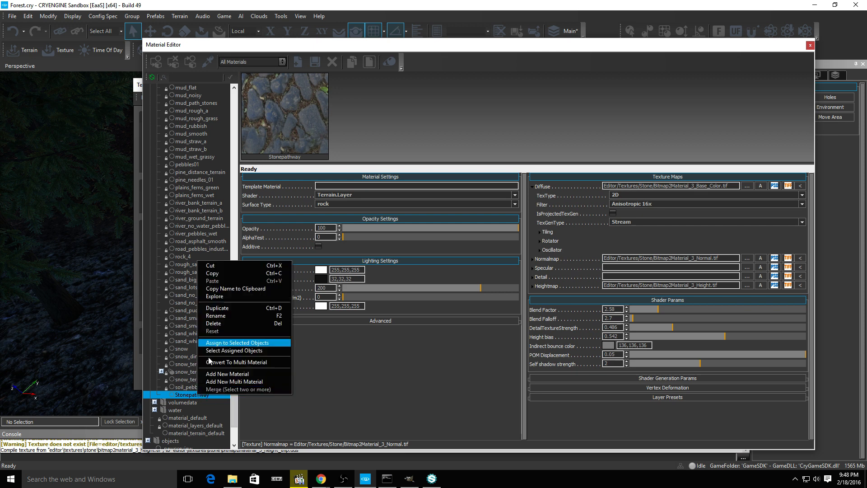
pyautogui.click(235, 343)
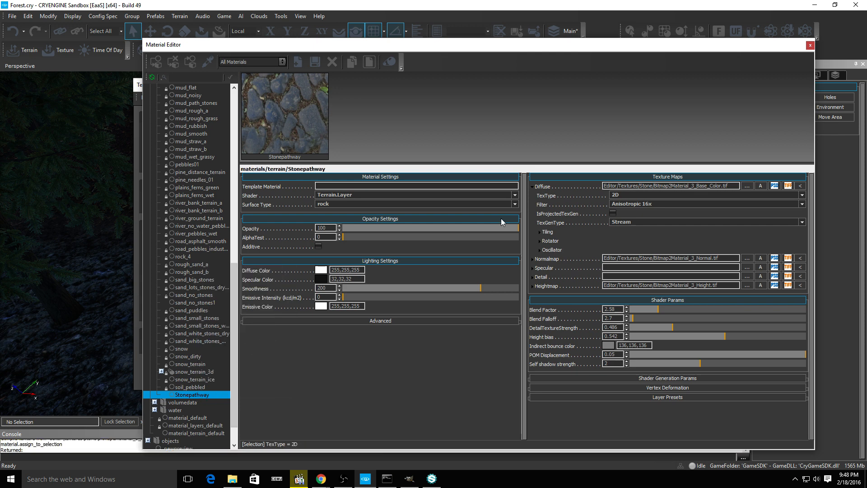
pyautogui.click(810, 46)
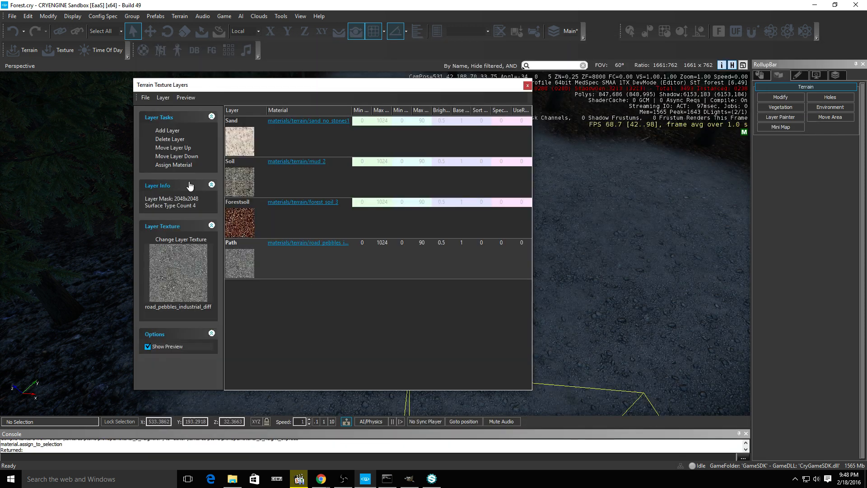
pyautogui.click(175, 165)
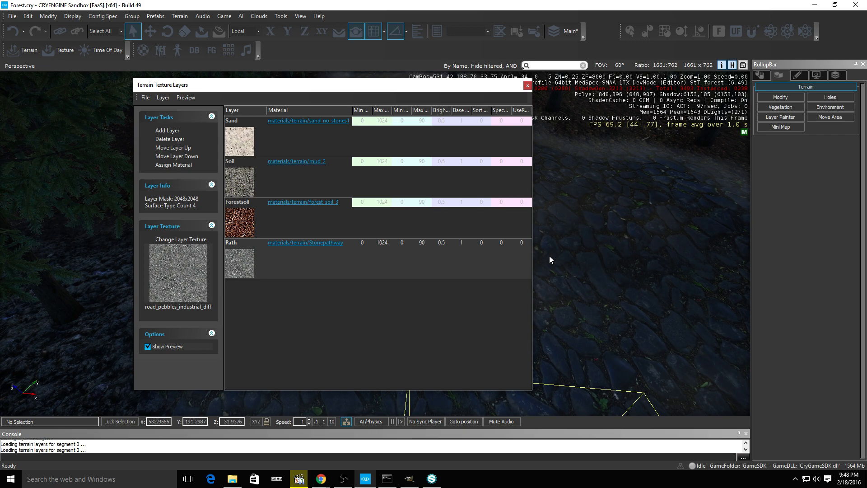
pyautogui.moveTo(556, 295); pyautogui.dragTo(624, 288, button='right')
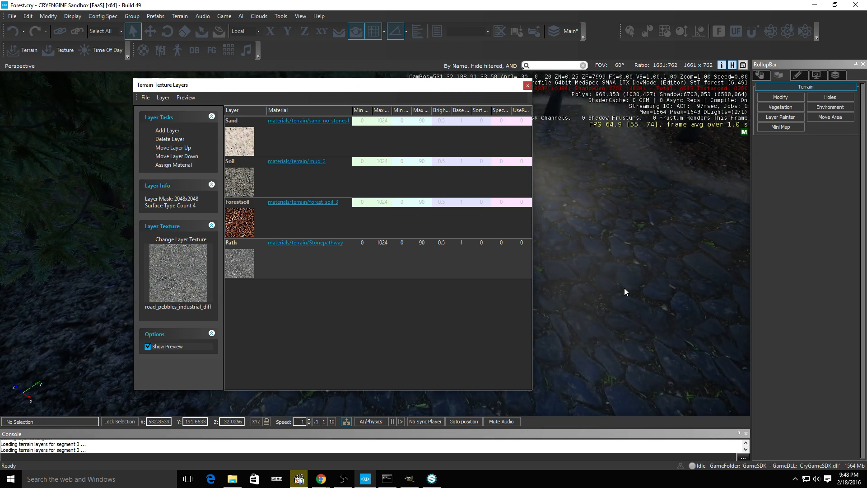
# Change the Path layer's texture to bitmap2material_3_base_color.dds from Editor/Textures/Stone
pyautogui.click(166, 240)
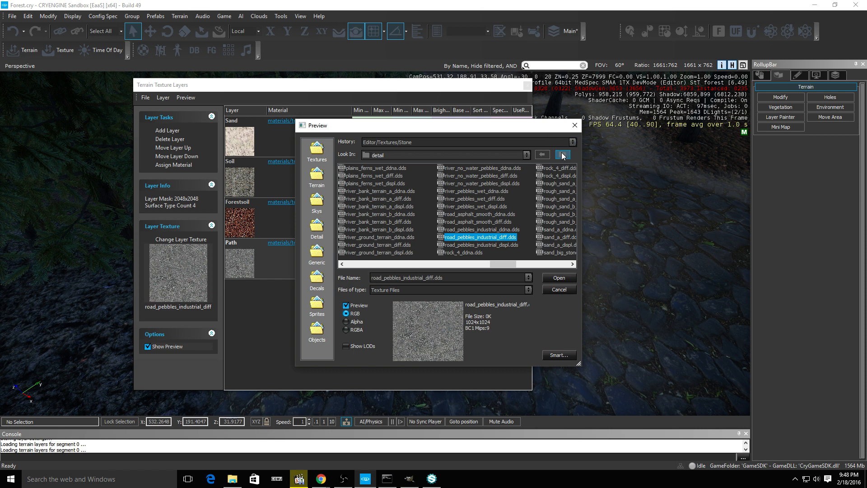
pyautogui.click(563, 155)
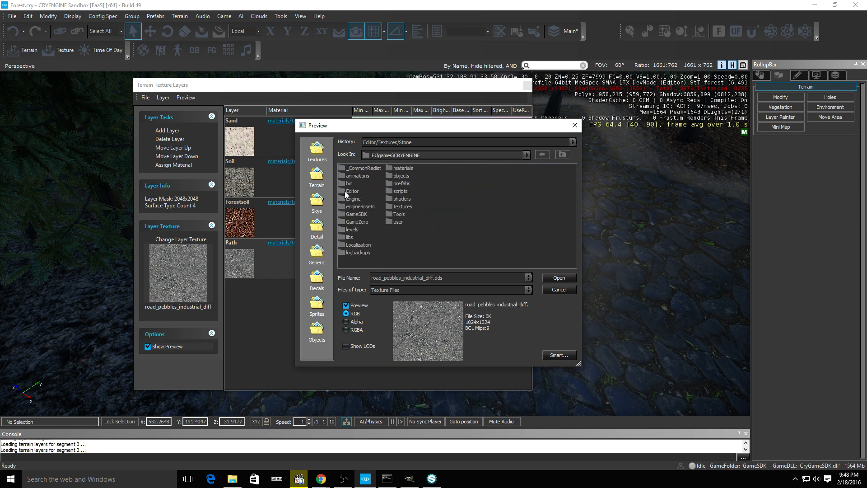
pyautogui.doubleClick(345, 192)
pyautogui.doubleClick(356, 254)
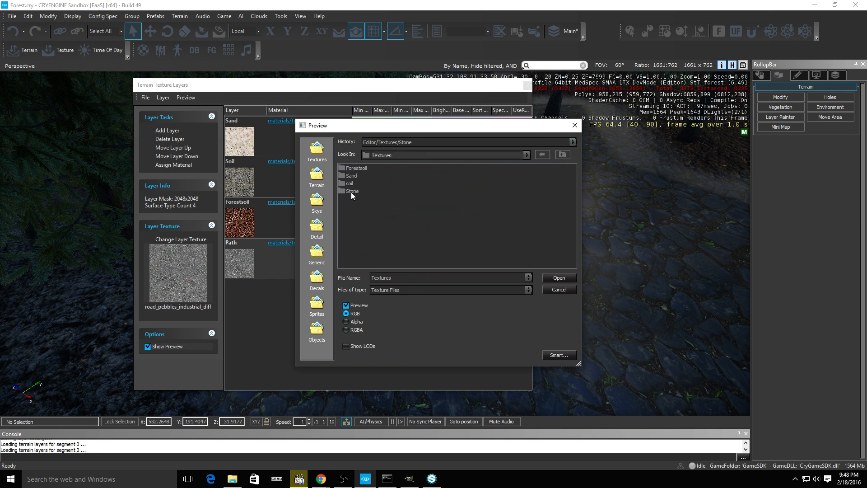
pyautogui.doubleClick(351, 191)
pyautogui.click(402, 175)
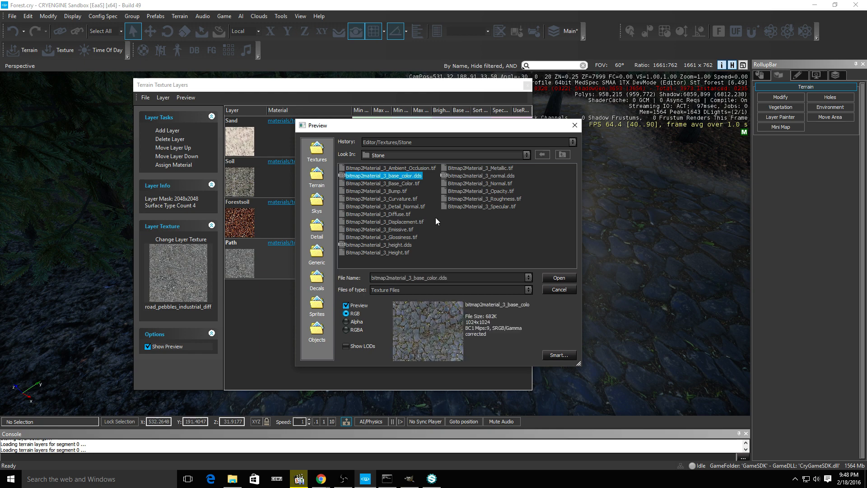
pyautogui.click(545, 277)
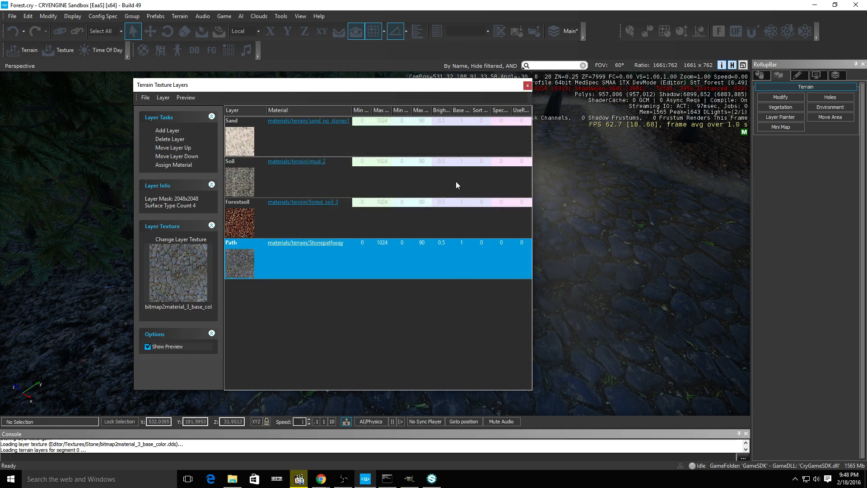
# Close the terrain texture layers and fly along the forest path to examine the stone material on the terrain
pyautogui.click(527, 85)
pyautogui.press('w')
pyautogui.moveTo(482, 206); pyautogui.dragTo(700, 186, button='right')
pyautogui.press('w')
pyautogui.press('s')
pyautogui.press('w')
pyautogui.press('w')
pyautogui.press('w')
pyautogui.press('d')
pyautogui.press('w')
pyautogui.press('a')
pyautogui.press('w')
pyautogui.press('w')
pyautogui.press('w')
pyautogui.moveTo(428, 210); pyautogui.dragTo(406, 242, button='right')
pyautogui.press('s')
pyautogui.press('w')
pyautogui.press('a')
pyautogui.press('a')
pyautogui.scroll(1, 399, 250)
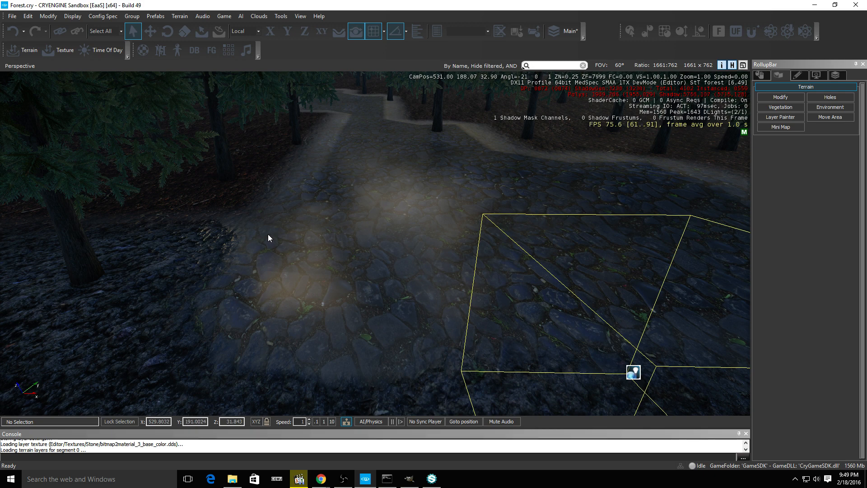
# Assign Bitmap2Material_3_Specular.tif from Editor/Textures/Stone as the Specular map of the Path layer's Stonepathway material
pyautogui.click(59, 50)
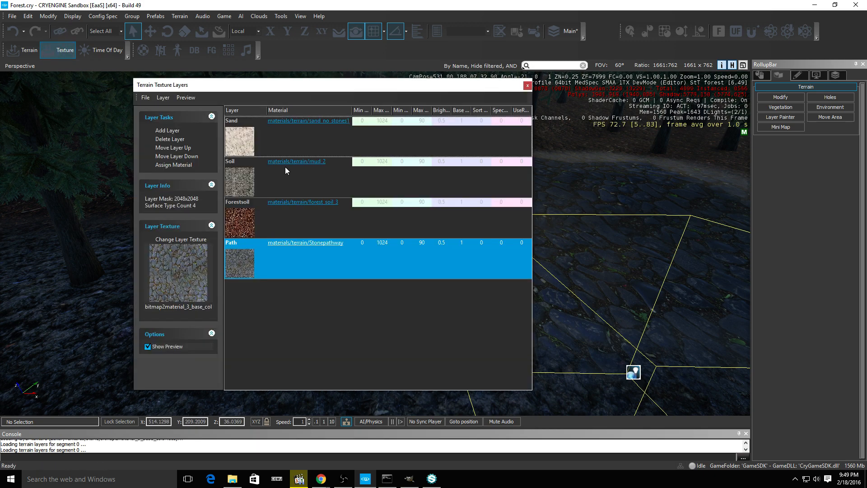
pyautogui.click(303, 243)
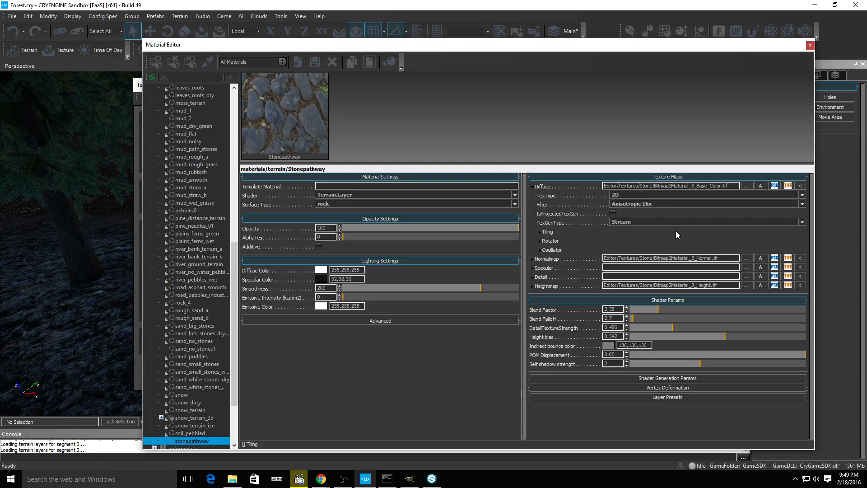
pyautogui.click(747, 266)
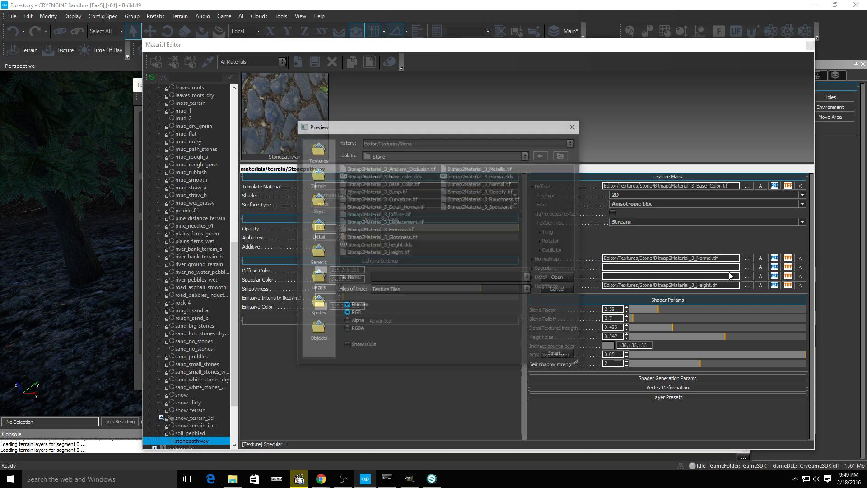
pyautogui.doubleClick(483, 207)
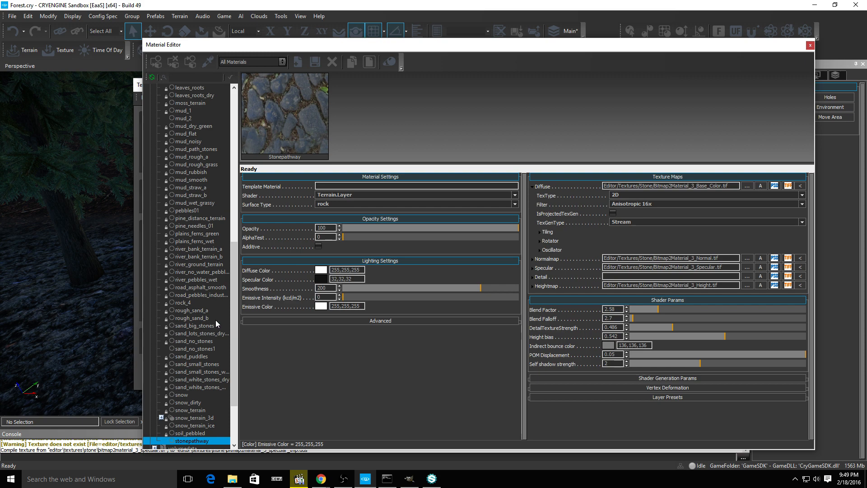
pyautogui.click(753, 32)
pyautogui.click(527, 86)
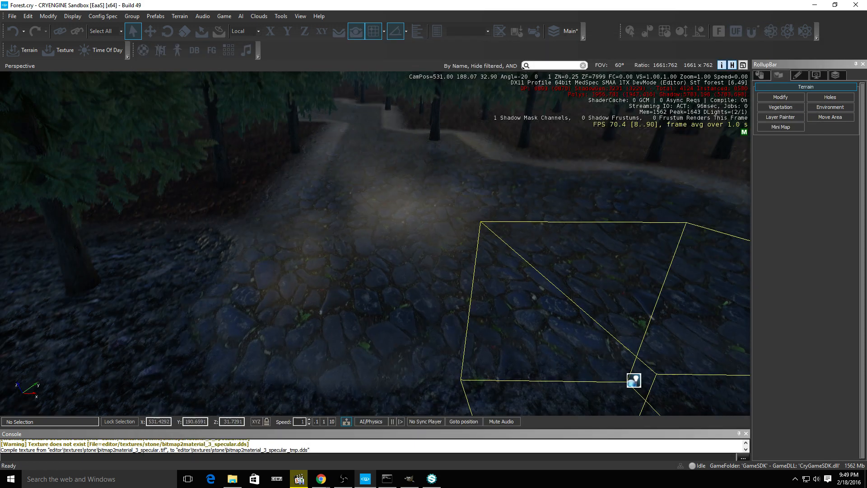
# Inspect the stone path's surface up close and from above with the specular map applied
pyautogui.moveTo(400, 296); pyautogui.dragTo(401, 291, button='right')
pyautogui.press('w')
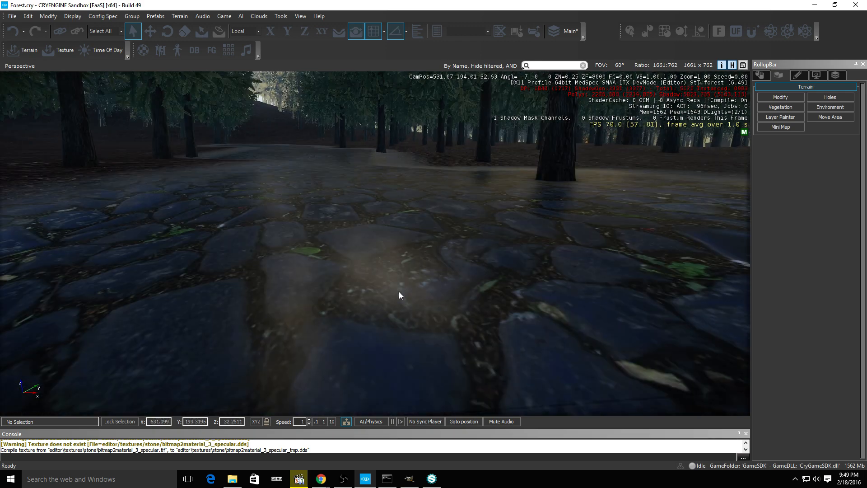
pyautogui.moveTo(400, 295)
pyautogui.mouseDown(button='right')
pyautogui.moveTo(399, 316)
pyautogui.moveTo(399, 281)
pyautogui.mouseUp(button='right')
pyautogui.scroll(1, 399, 291)
pyautogui.scroll(-2, 400, 291)
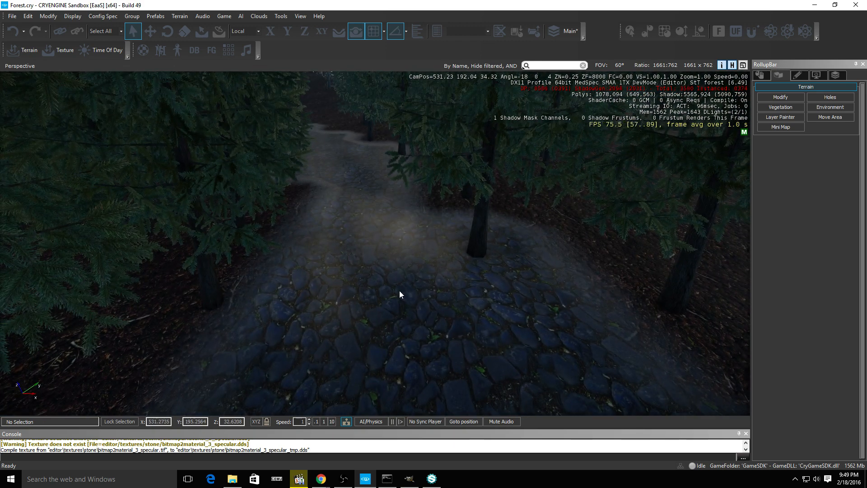
pyautogui.scroll(3, 399, 291)
pyautogui.scroll(-3, 368, 264)
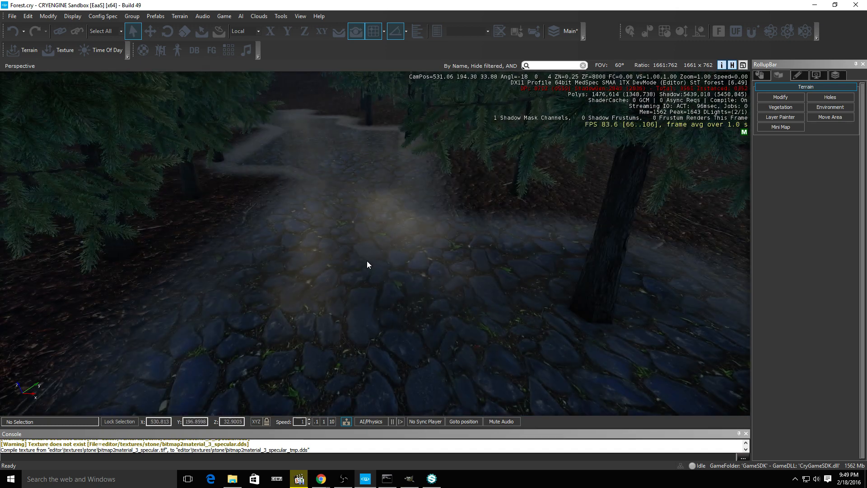
# Open the Path layer's Stonepathway material and assign it to the selected objects
pyautogui.click(56, 50)
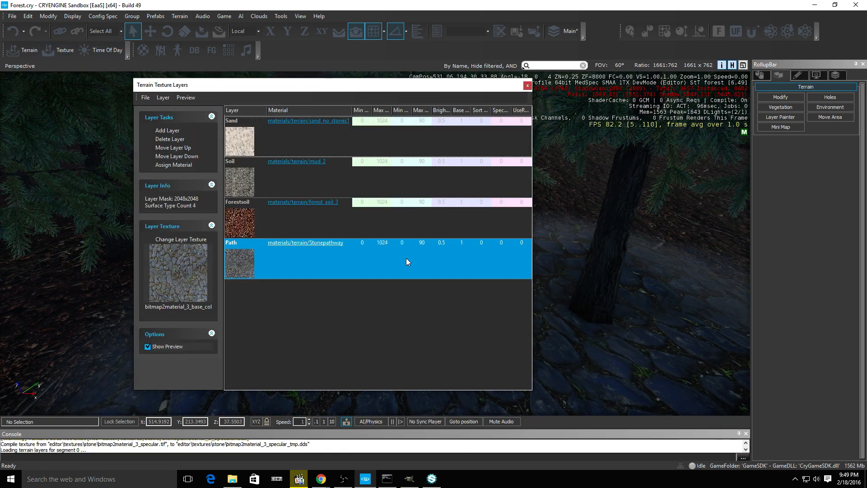
pyautogui.click(310, 244)
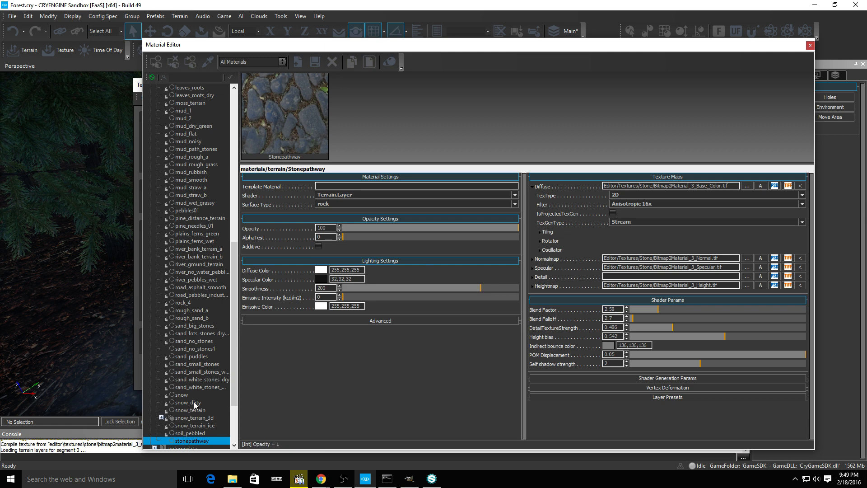
pyautogui.scroll(-3, 198, 409)
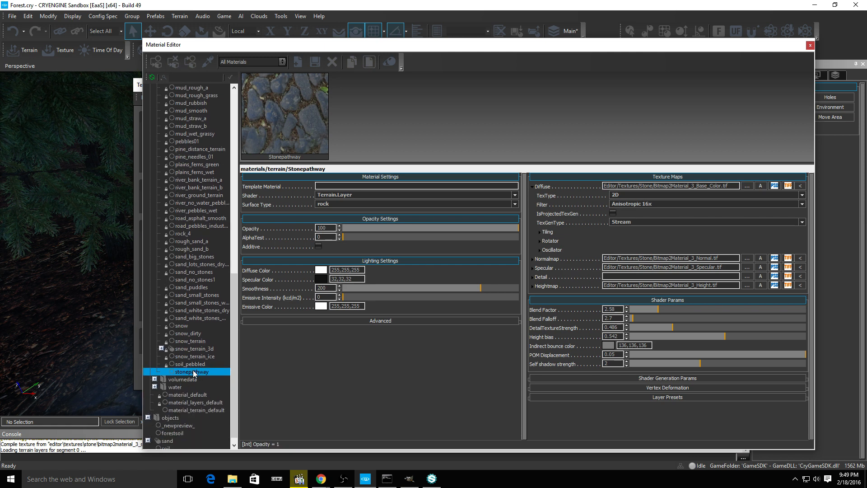
pyautogui.rightClick(194, 373)
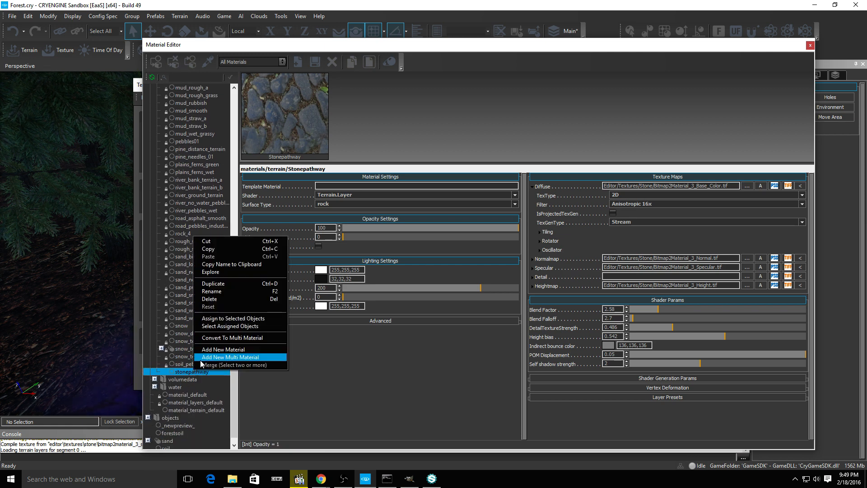
pyautogui.click(227, 317)
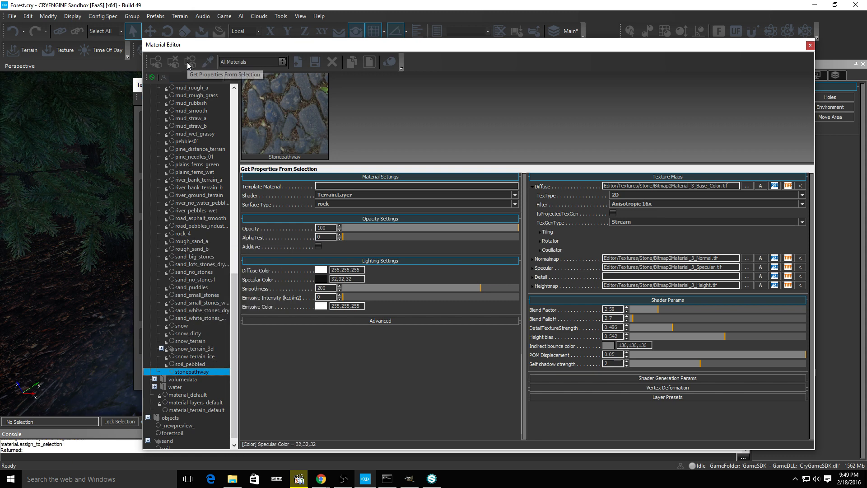
# Filter the material list to Used In Level and reassign Stonepathway to the selection from there
pyautogui.click(252, 61)
pyautogui.click(234, 76)
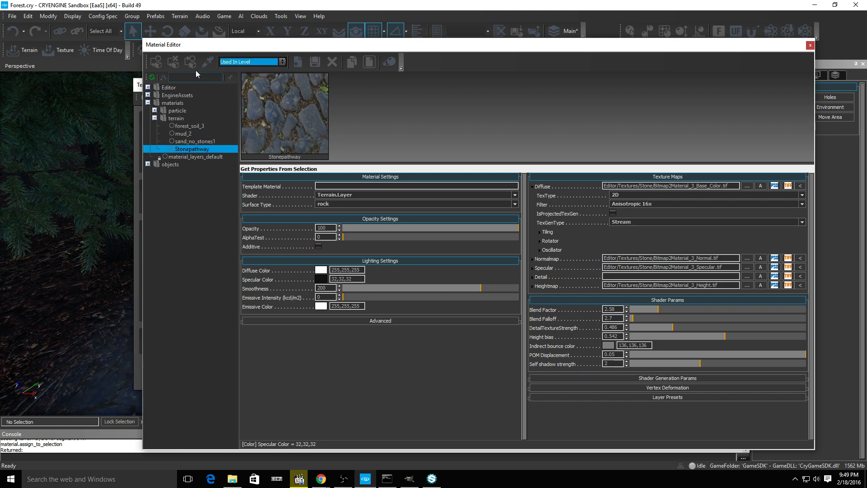
pyautogui.rightClick(193, 152)
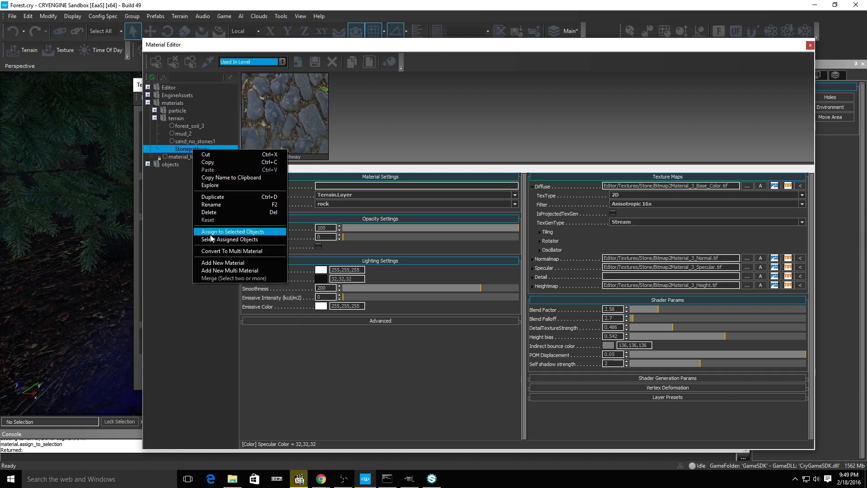
pyautogui.click(228, 231)
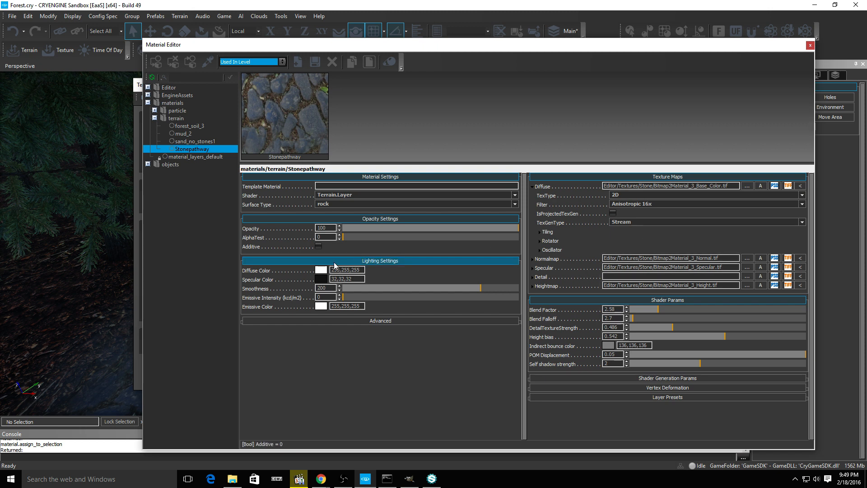
# Set the Stonepathway material's surface type to soil
pyautogui.click(338, 204)
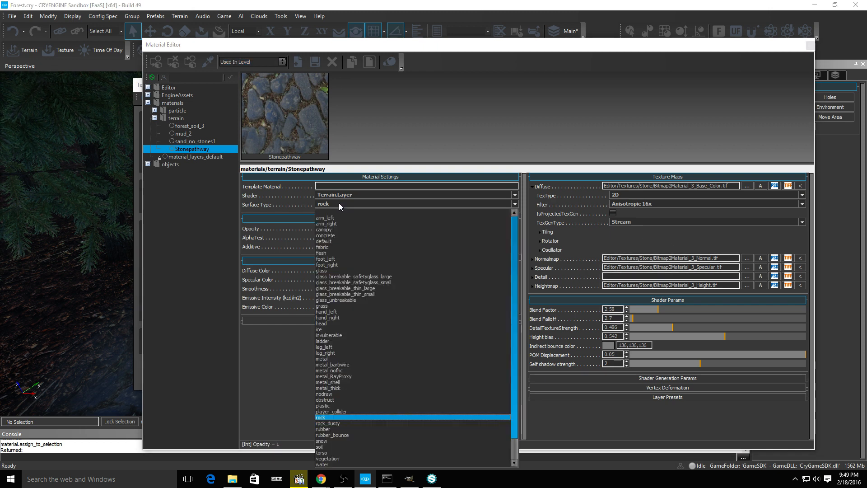
pyautogui.click(345, 446)
pyautogui.moveTo(76, 311); pyautogui.dragTo(97, 313, button='right')
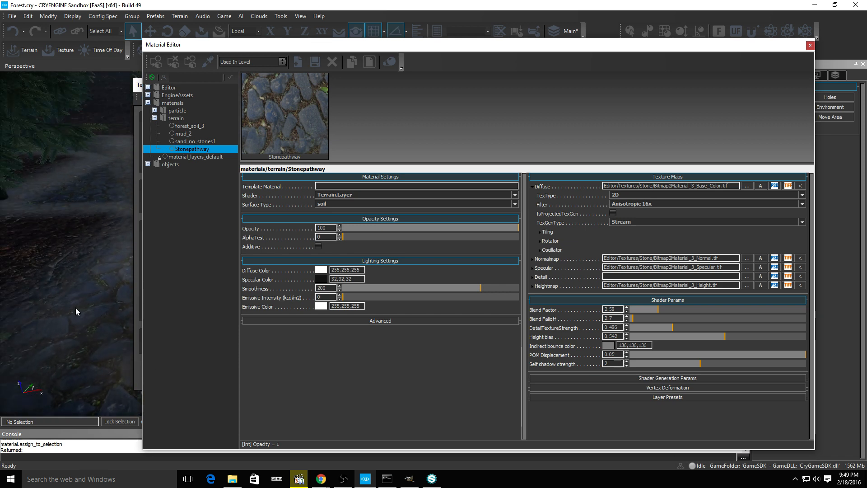
# Playtest the level in game mode by walking along the stone path and checking its surface from the player's view
pyautogui.click(224, 16)
pyautogui.click(242, 25)
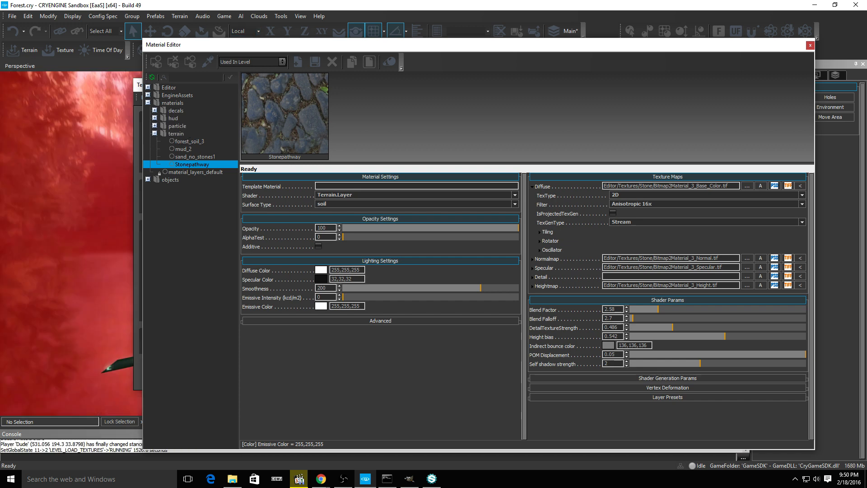
pyautogui.press('Escape')
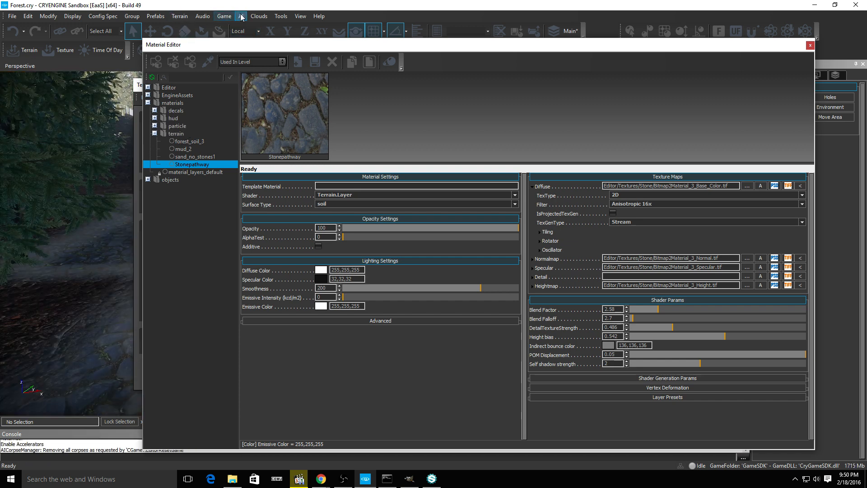
pyautogui.click(228, 18)
pyautogui.click(243, 25)
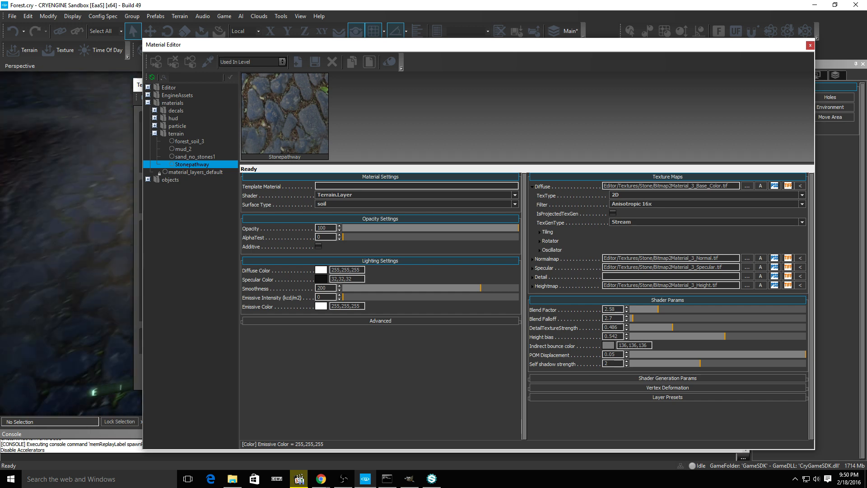
pyautogui.rightClick(157, 197)
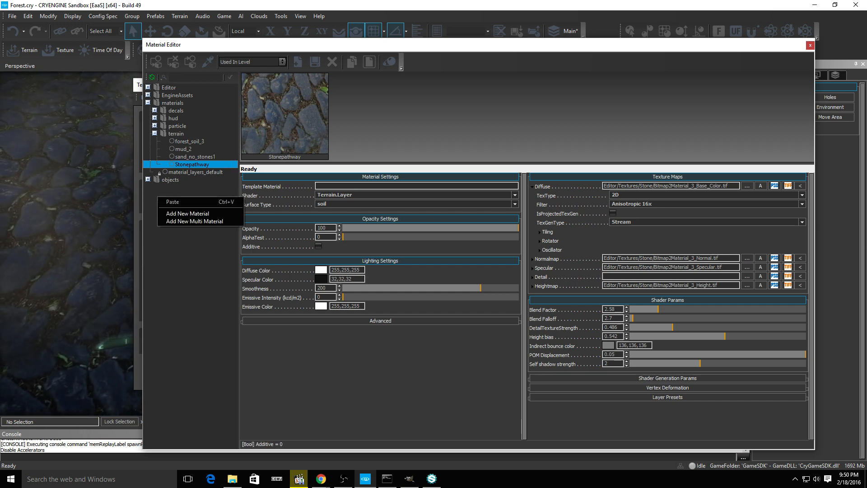
pyautogui.press('Escape')
pyautogui.press('w')
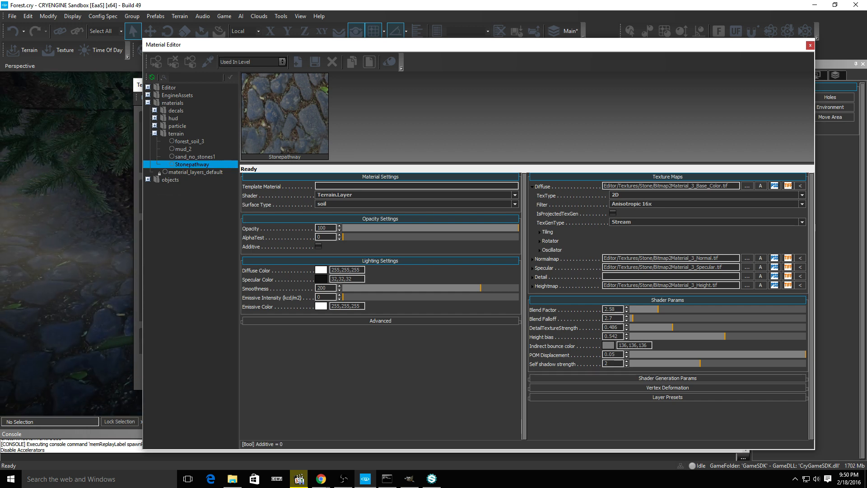
pyautogui.press('w')
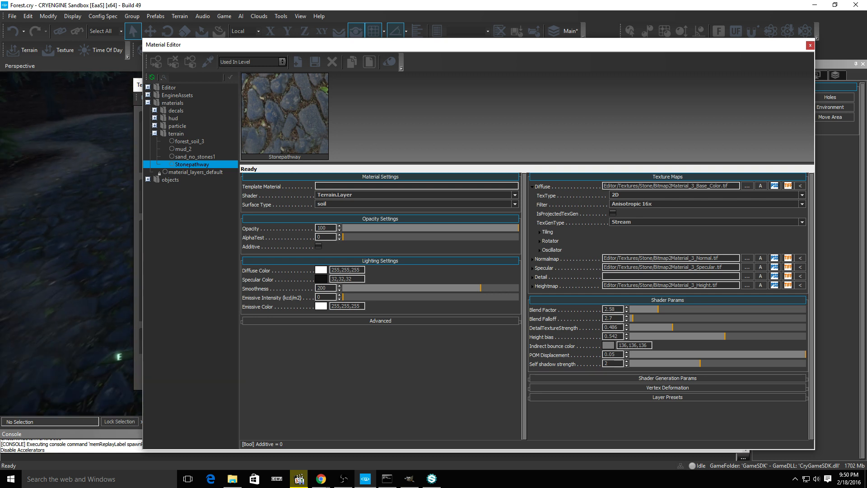
pyautogui.press('Escape')
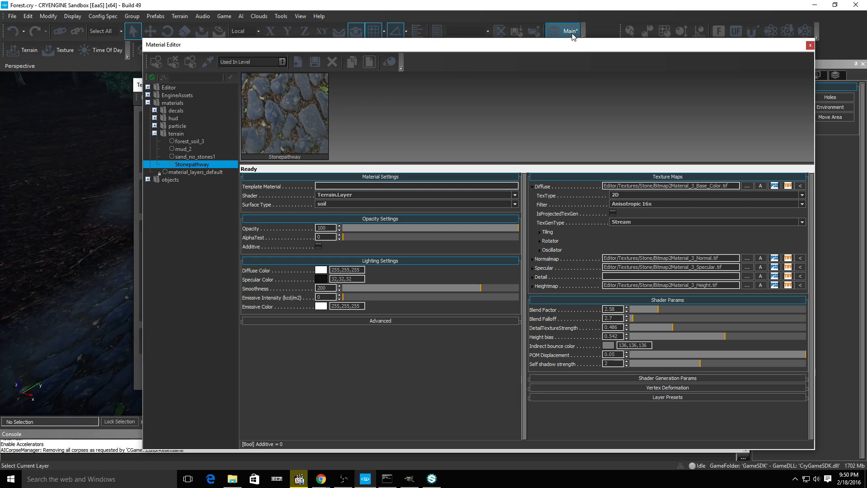
# Set the Stonepathway material's surface type to rock_dusty
pyautogui.moveTo(101, 199); pyautogui.dragTo(96, 190, button='right')
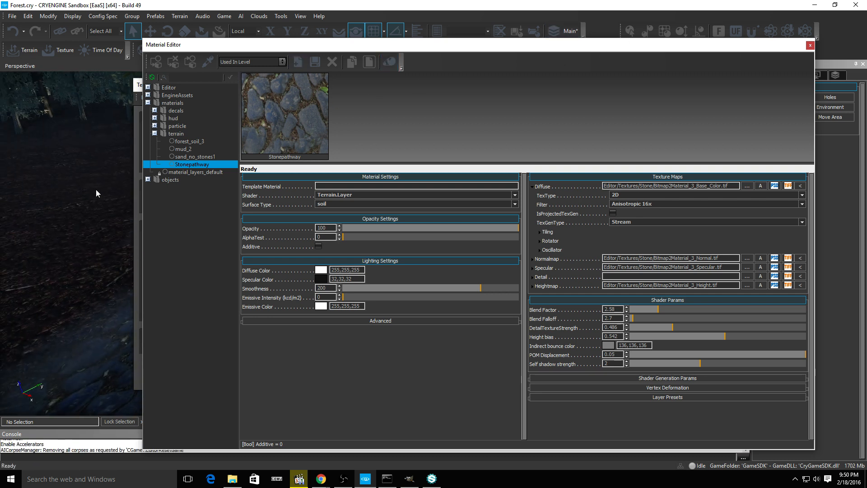
pyautogui.click(347, 195)
pyautogui.click(344, 194)
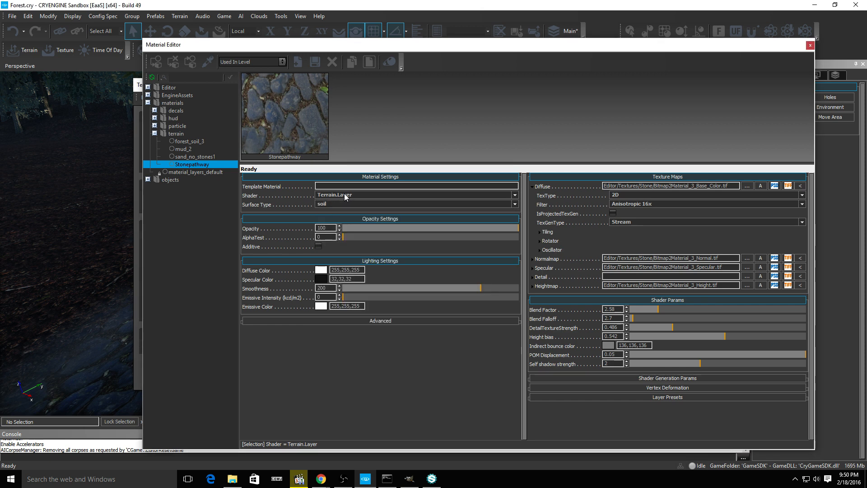
pyautogui.click(347, 203)
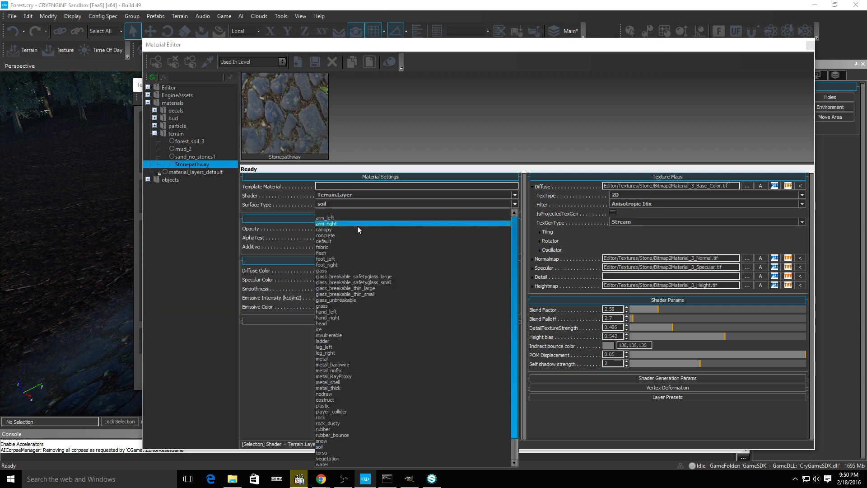
pyautogui.scroll(-1, 371, 367)
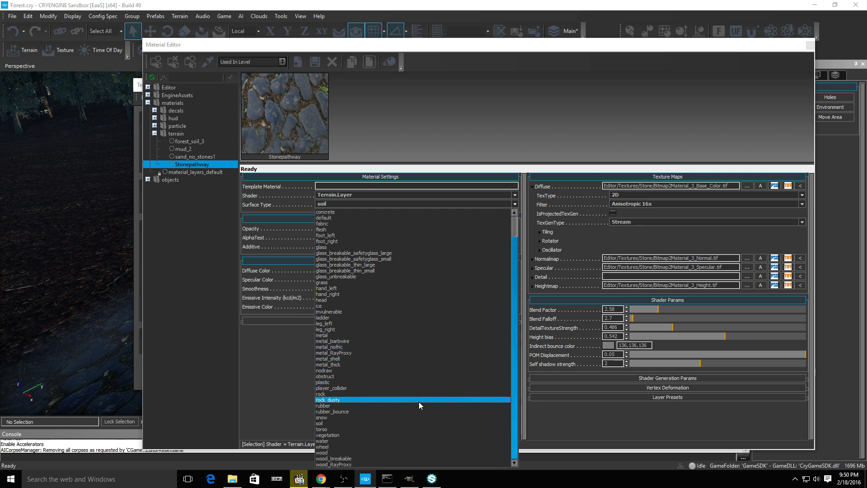
pyautogui.click(419, 401)
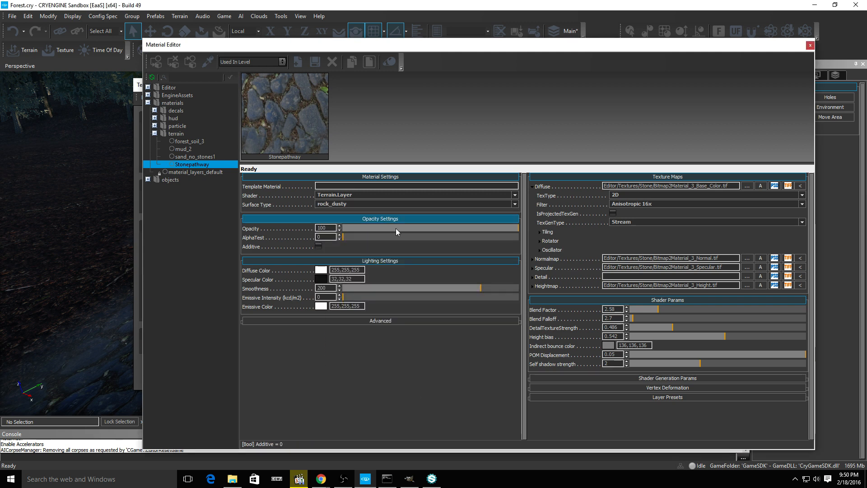
# Set the TexGenType of Stonepathway's diffuse map to World, keeping the Terrain.Layer shader and Anisotropic 16x filter
pyautogui.click(353, 194)
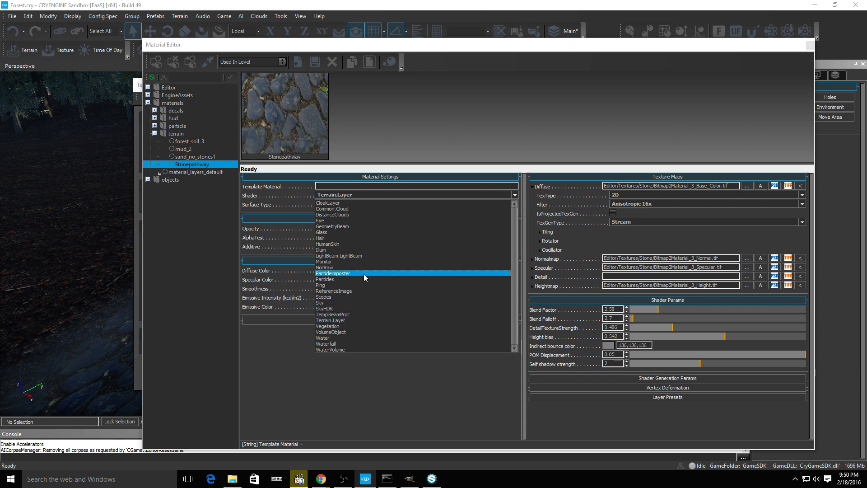
pyautogui.click(310, 376)
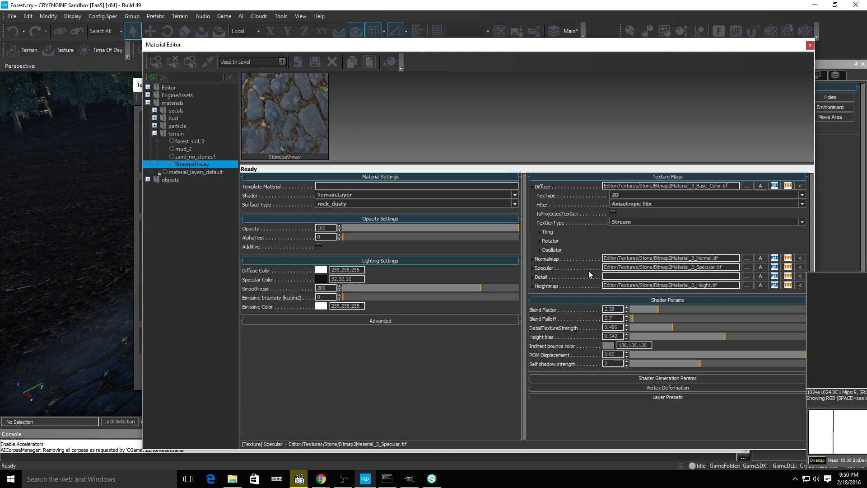
pyautogui.click(651, 204)
pyautogui.click(651, 204)
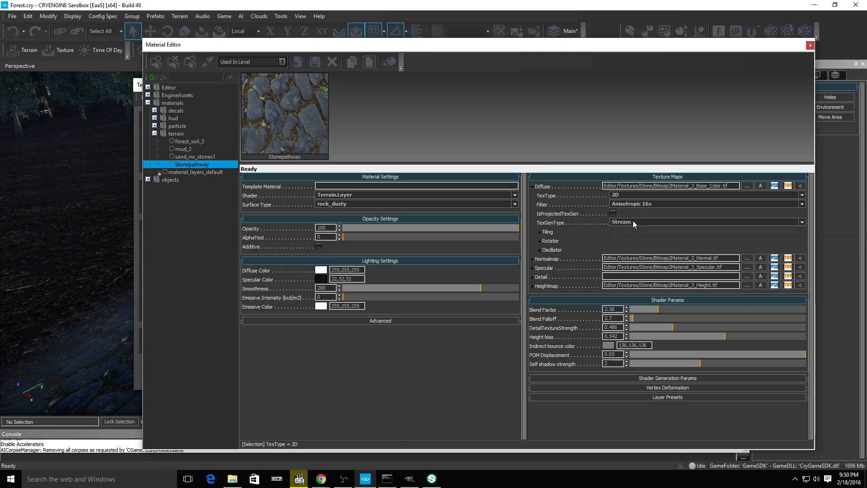
pyautogui.click(633, 221)
pyautogui.click(626, 243)
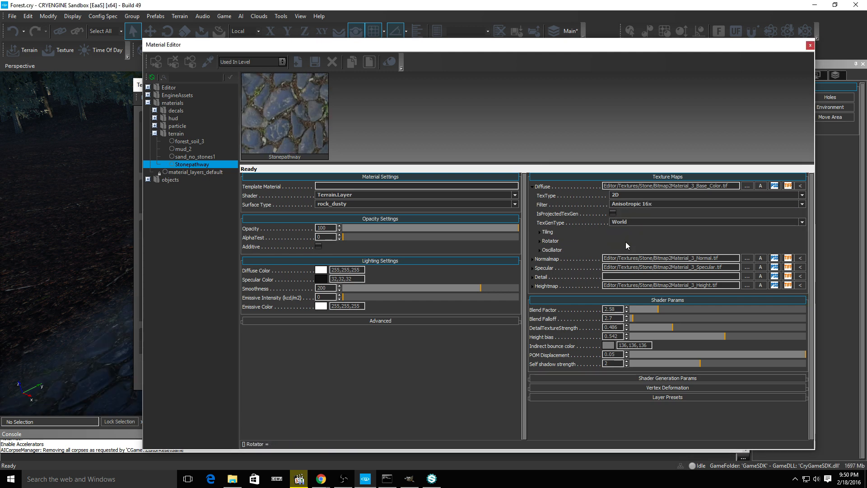
# Move the Material Editor and Terrain Texture Layers windows aside and examine the stone path up close in the viewport
pyautogui.moveTo(386, 46); pyautogui.dragTo(866, 36)
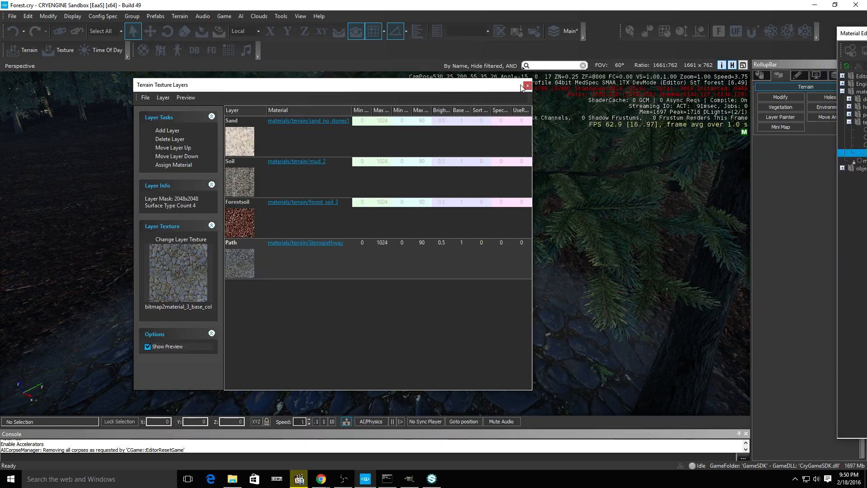
pyautogui.moveTo(495, 85); pyautogui.dragTo(0, 225)
pyautogui.moveTo(461, 232); pyautogui.dragTo(207, 298, button='right')
pyautogui.press('w')
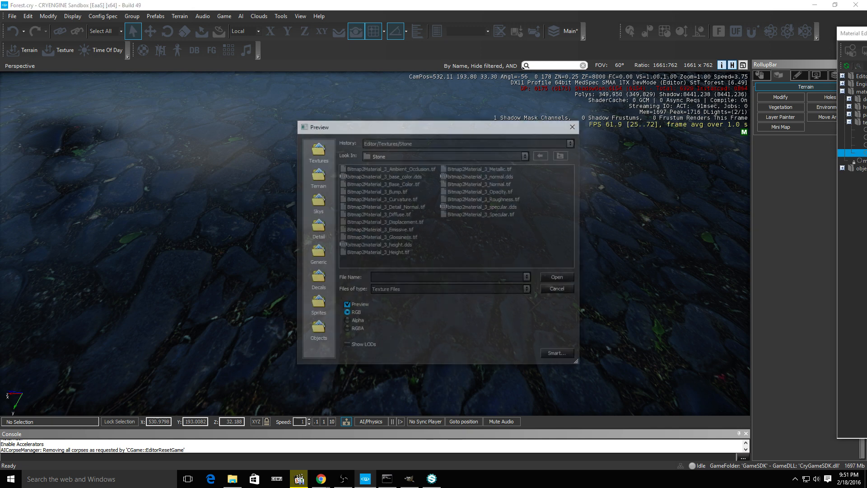
# Load Bitmap2Material_3_Detail_Normal.tif and then bitmap2material_3_normal.dds as Stonepathway textures, and check the path surface in the viewport
pyautogui.click(396, 209)
pyautogui.click(559, 277)
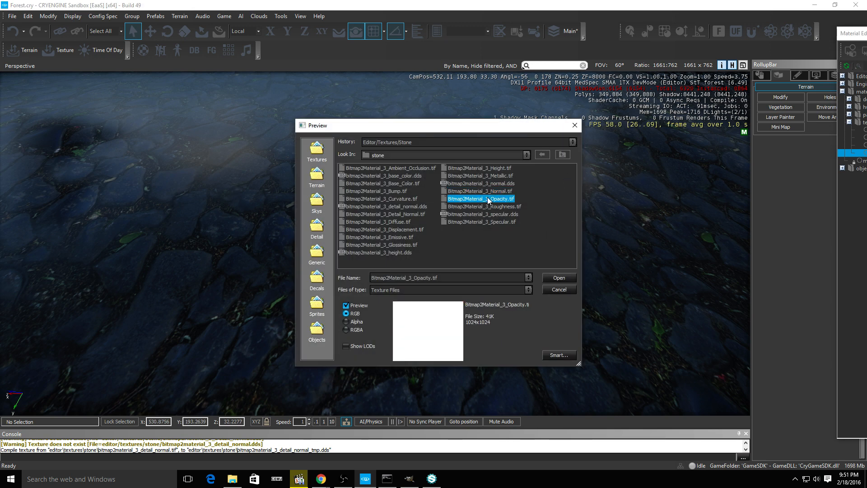
pyautogui.click(497, 183)
pyautogui.click(558, 277)
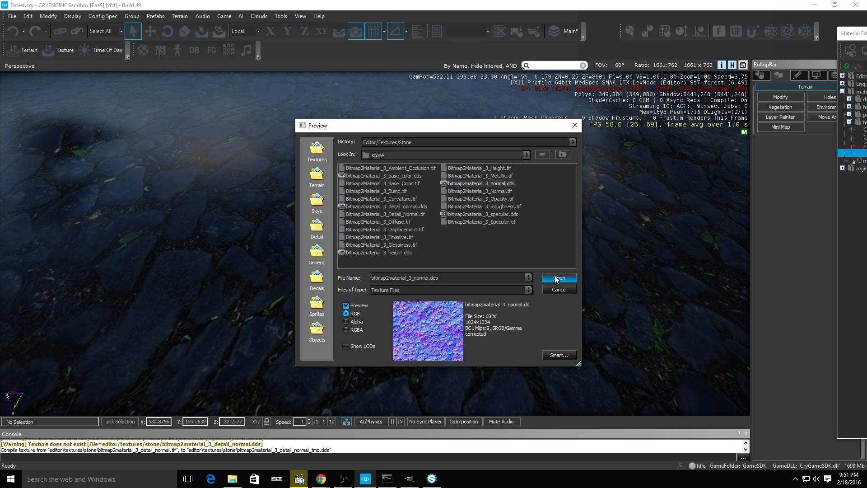
pyautogui.moveTo(554, 276); pyautogui.dragTo(702, 248, button='right')
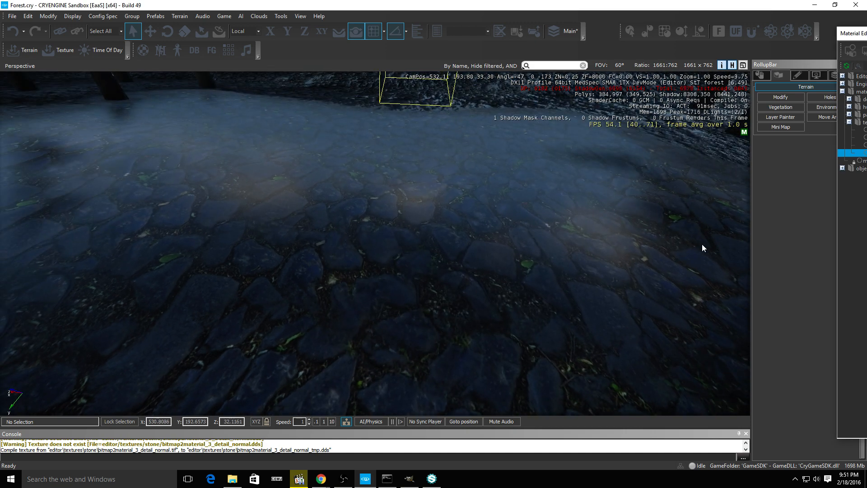
pyautogui.moveTo(435, 264); pyautogui.dragTo(426, 232, button='right')
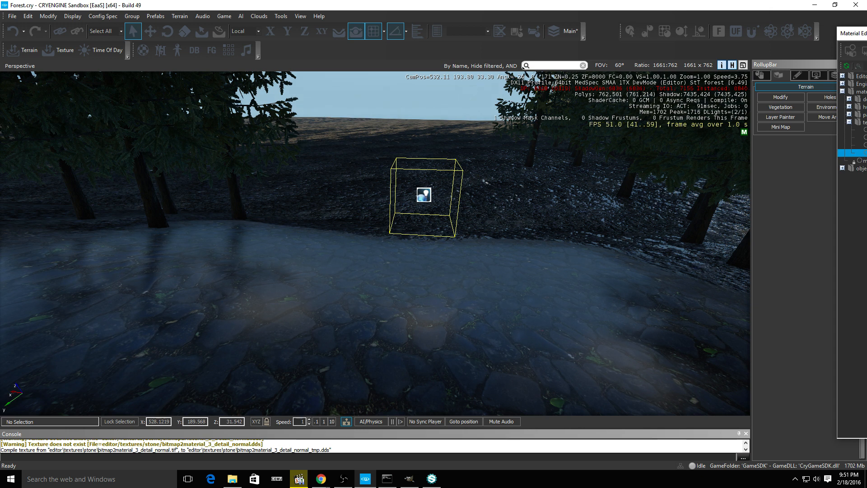
# Try to create a new terrain material by saving it over the existing stonepathway.mtl
pyautogui.moveTo(449, 225); pyautogui.dragTo(450, 200)
pyautogui.click(496, 191)
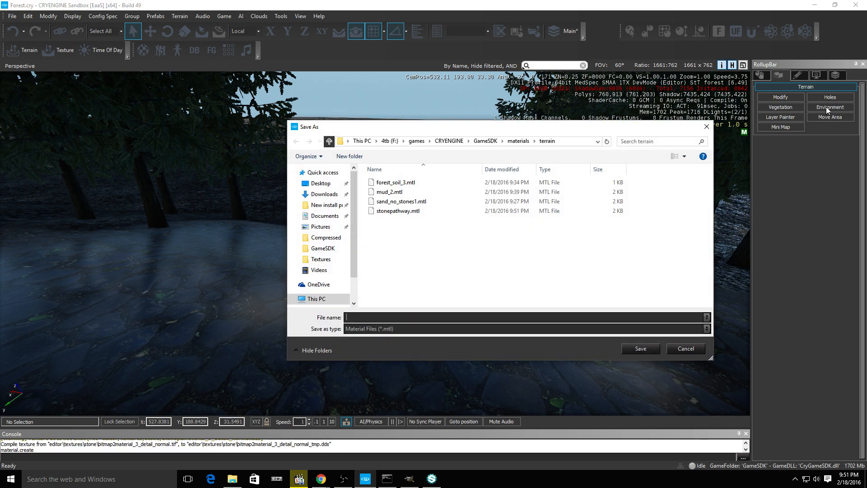
pyautogui.click(397, 210)
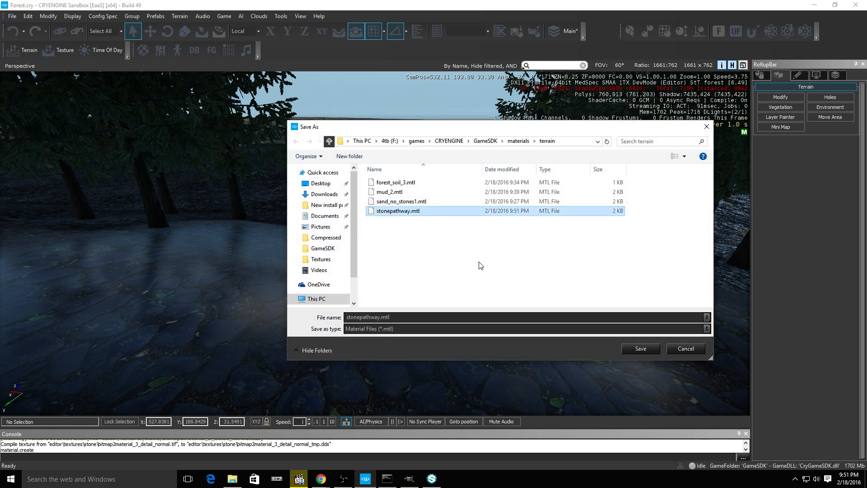
pyautogui.click(641, 348)
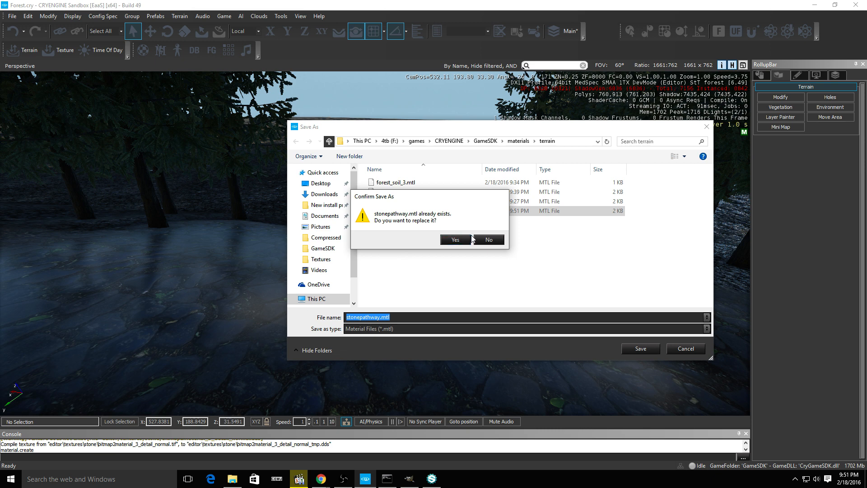
pyautogui.click(454, 238)
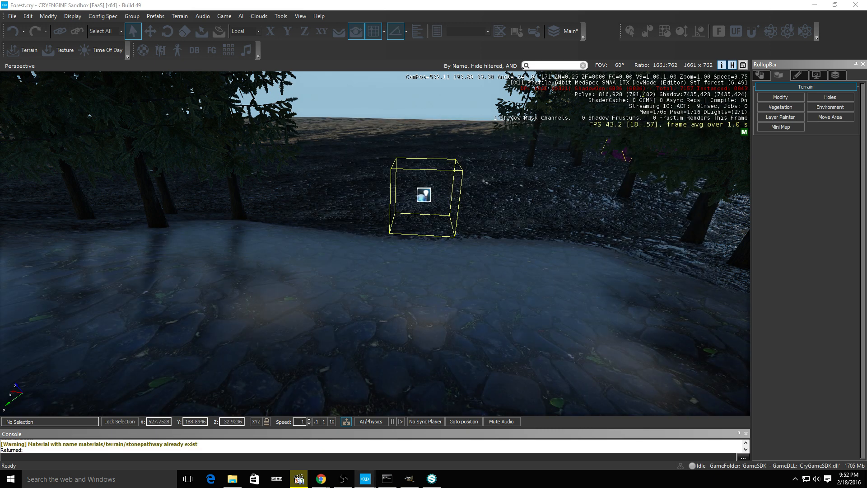
# Create a new material named cobble in the materials/terrain folder and bring the Material Editor back into view
pyautogui.moveTo(556, 283); pyautogui.dragTo(551, 276, button='right')
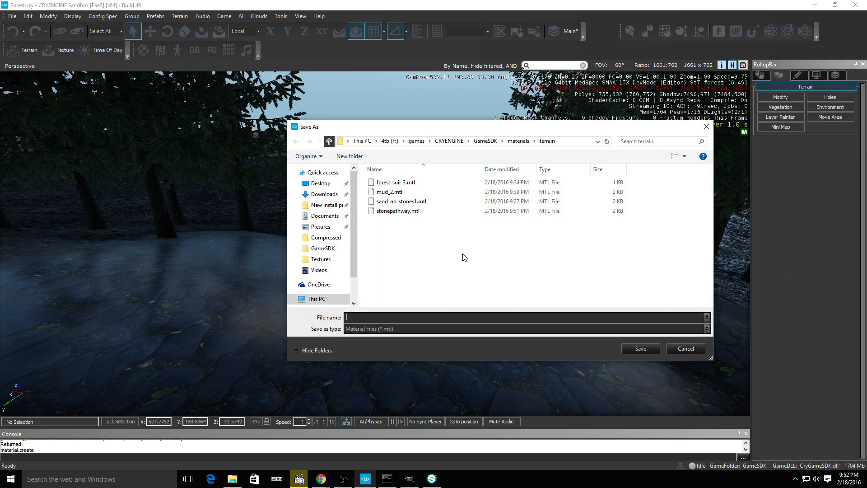
pyautogui.write('stones')
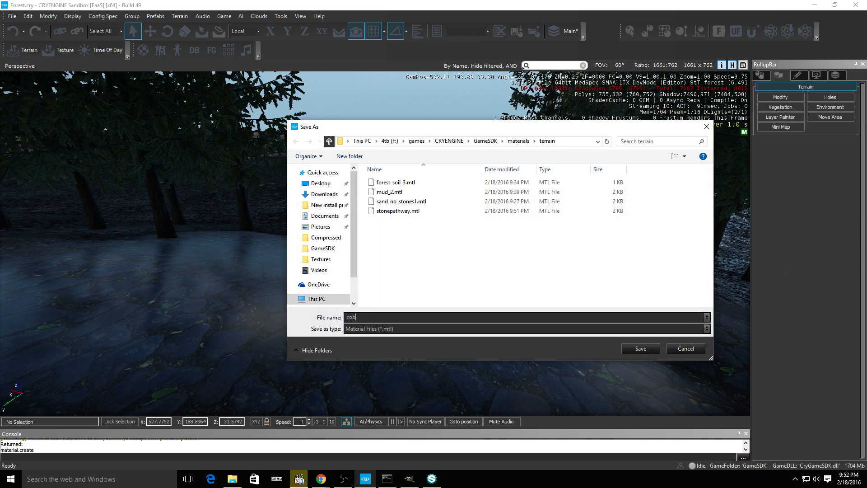
pyautogui.press('Return')
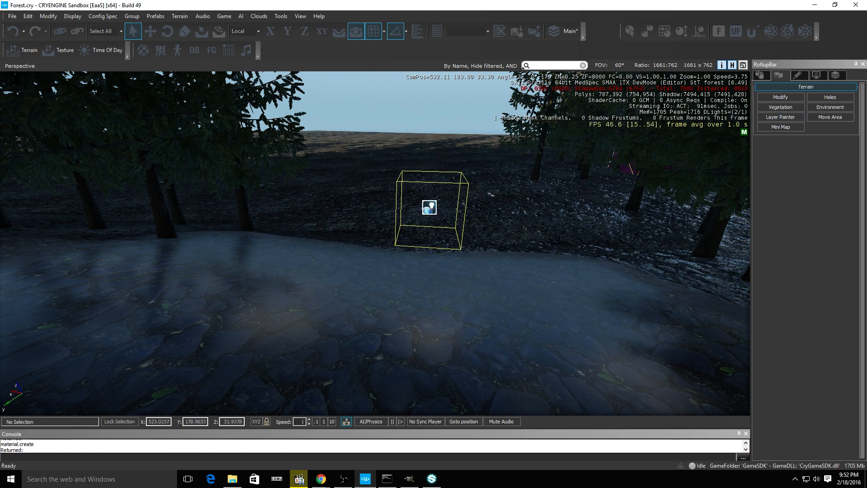
pyautogui.moveTo(866, 64); pyautogui.dragTo(301, 36)
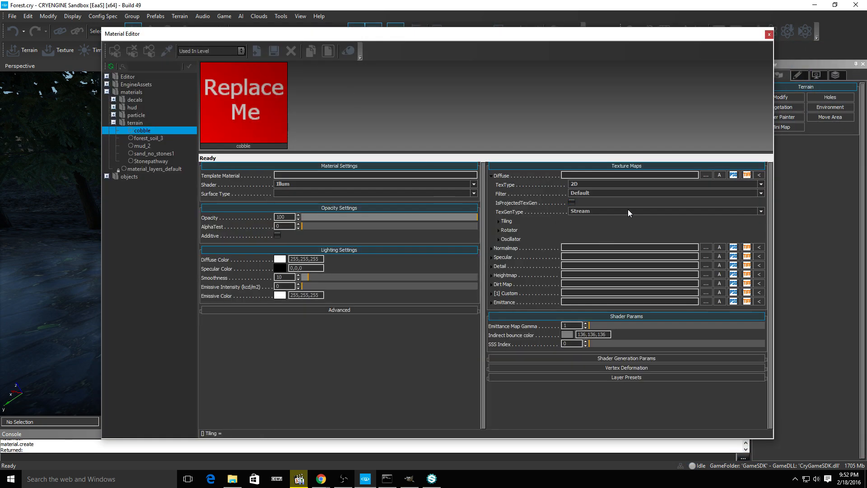
# Assign bitmap2material_3_base_color.dds as cobble's diffuse map with World TexGenType, and Bitmap2Material_3_Normal.tif as its normal map
pyautogui.click(706, 175)
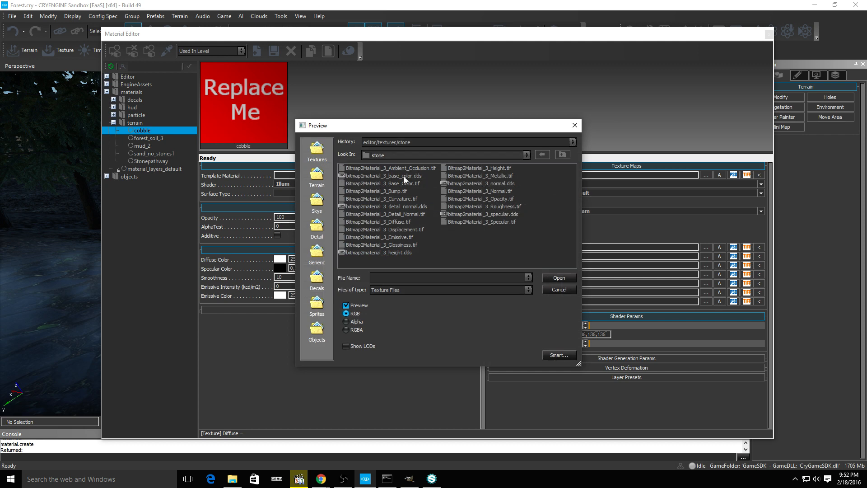
pyautogui.doubleClick(409, 176)
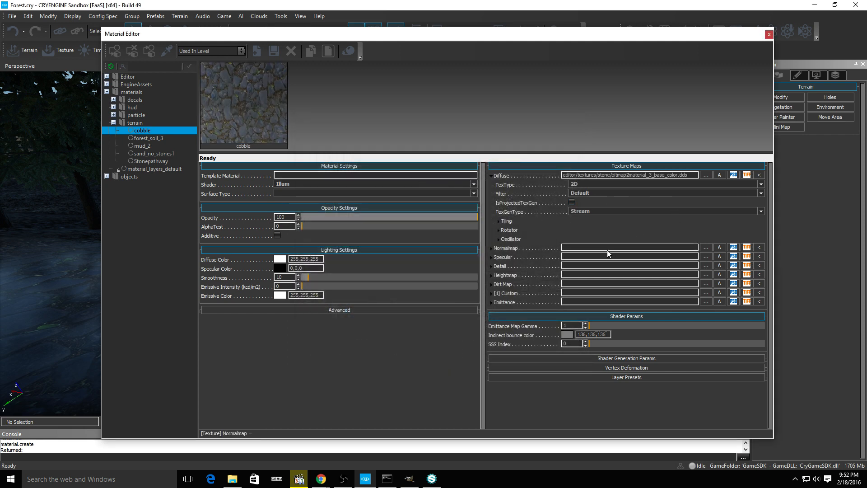
pyautogui.click(613, 211)
pyautogui.click(588, 230)
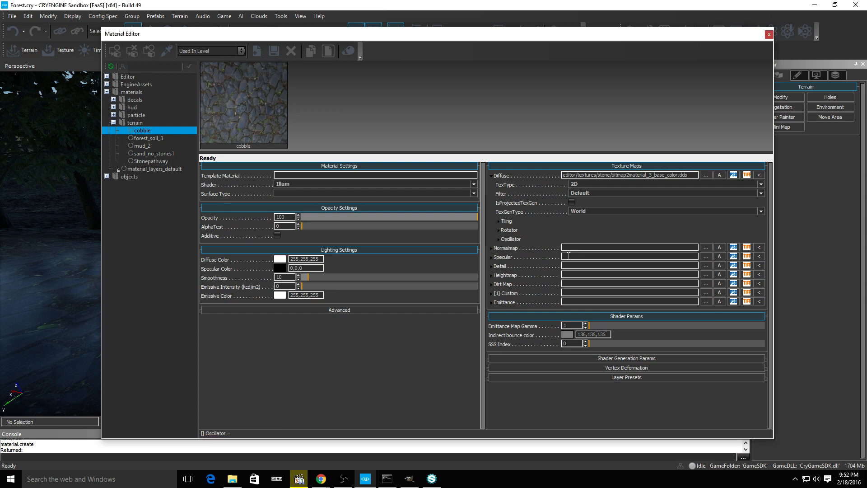
pyautogui.click(705, 247)
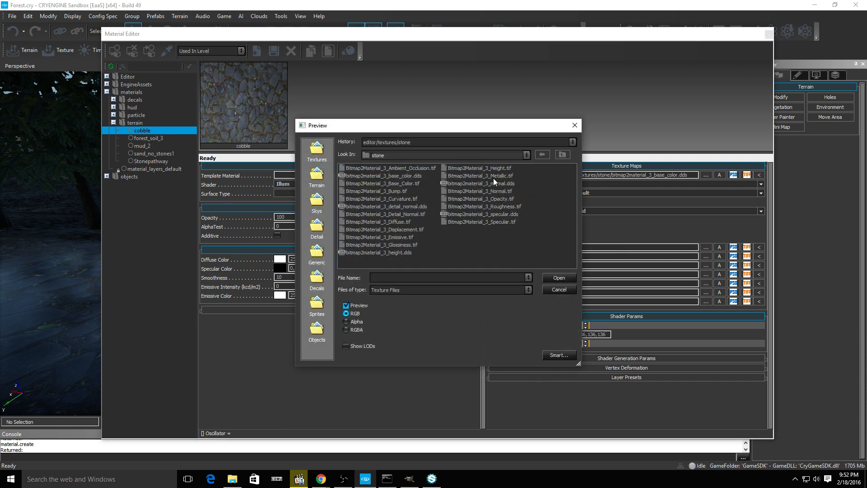
pyautogui.doubleClick(496, 190)
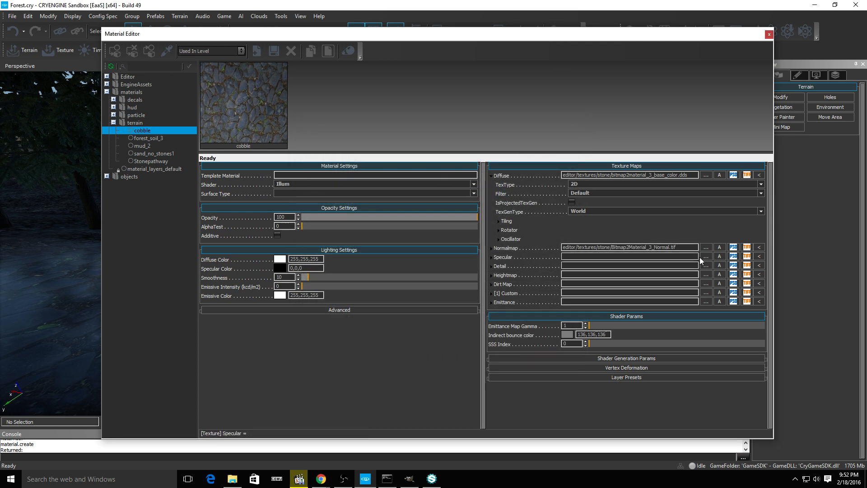
# Assign bitmap2material_3_height.dds as the heightmap of the cobble material
pyautogui.click(706, 293)
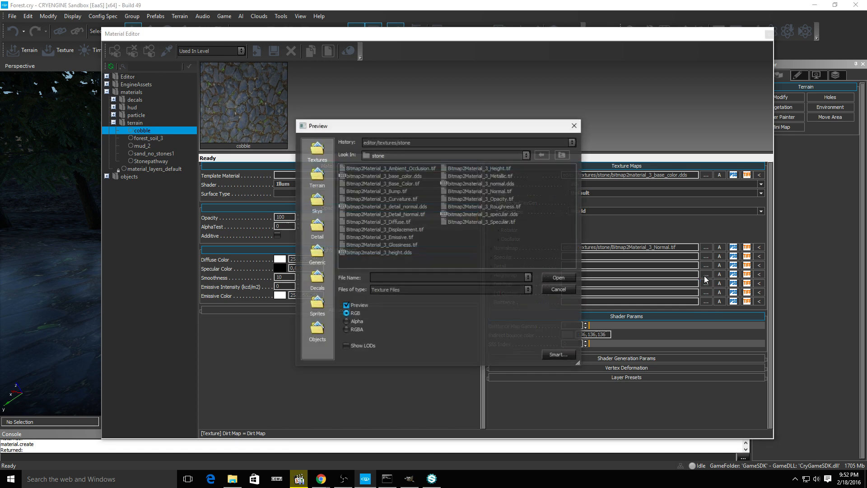
pyautogui.click(555, 291)
pyautogui.click(707, 276)
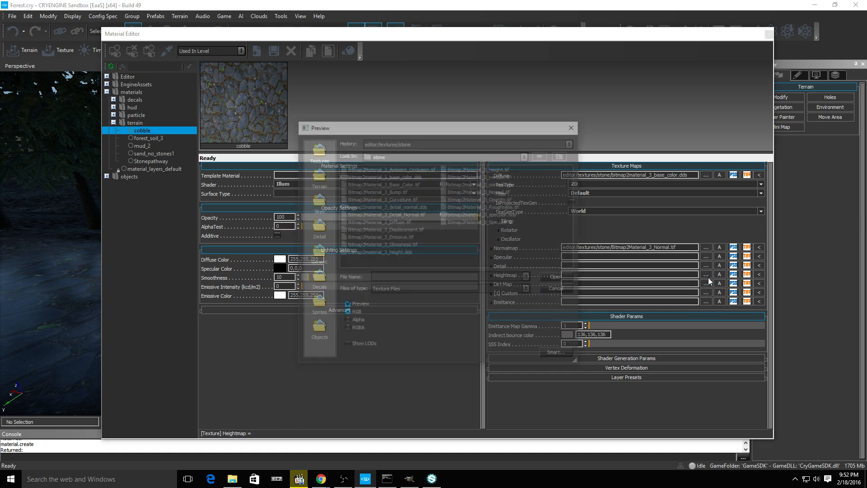
pyautogui.doubleClick(380, 252)
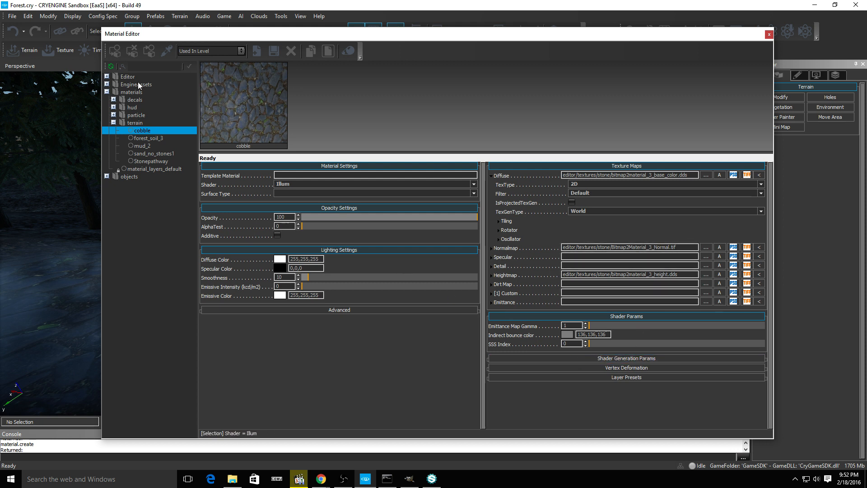
# Set the cobble material's shader to Terrain.Layer and its surface type to rock
pyautogui.click(291, 184)
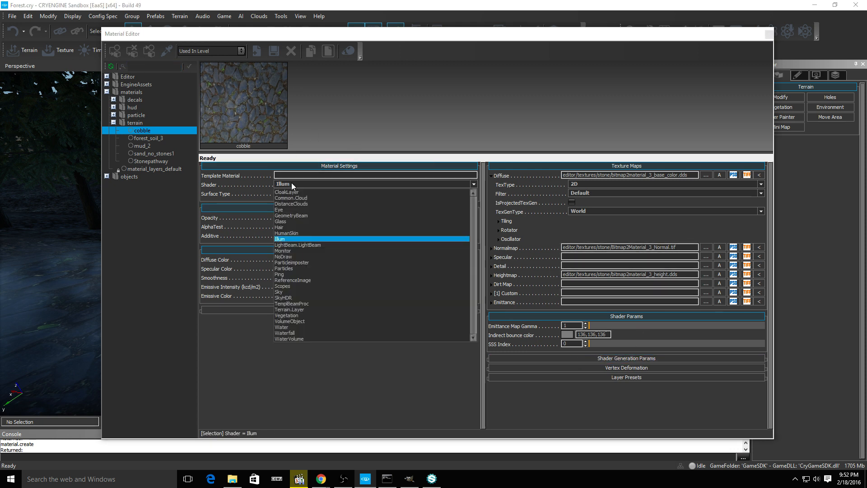
pyautogui.click(300, 312)
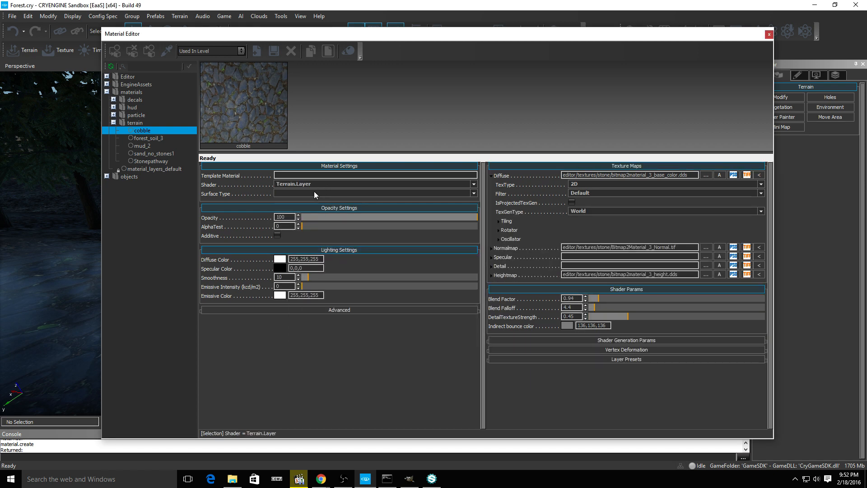
pyautogui.click(313, 193)
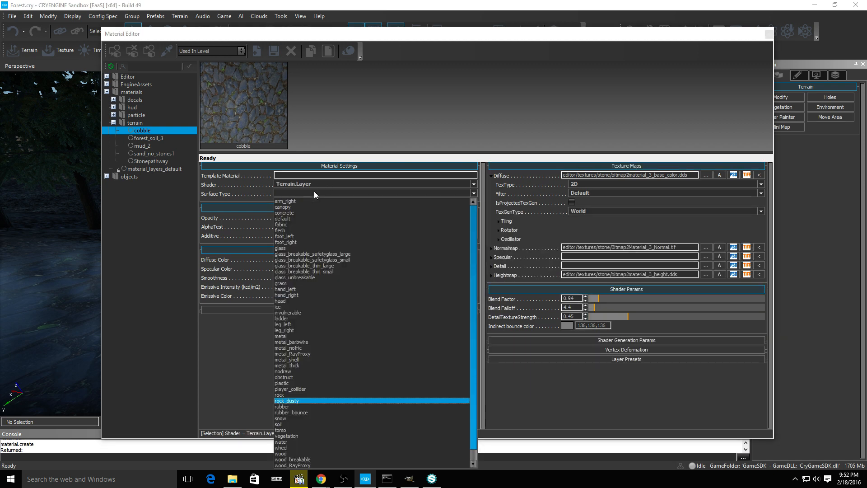
pyautogui.click(310, 395)
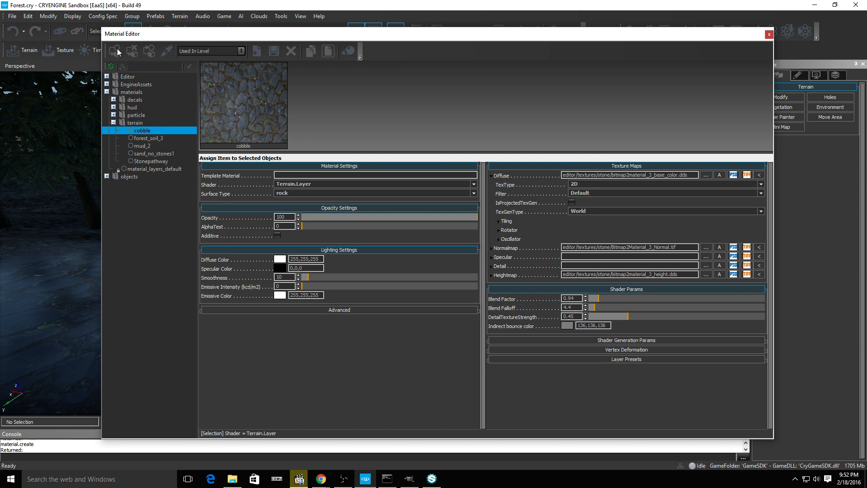
# Assign the cobble material to the selected objects and close the Material Editor
pyautogui.rightClick(146, 132)
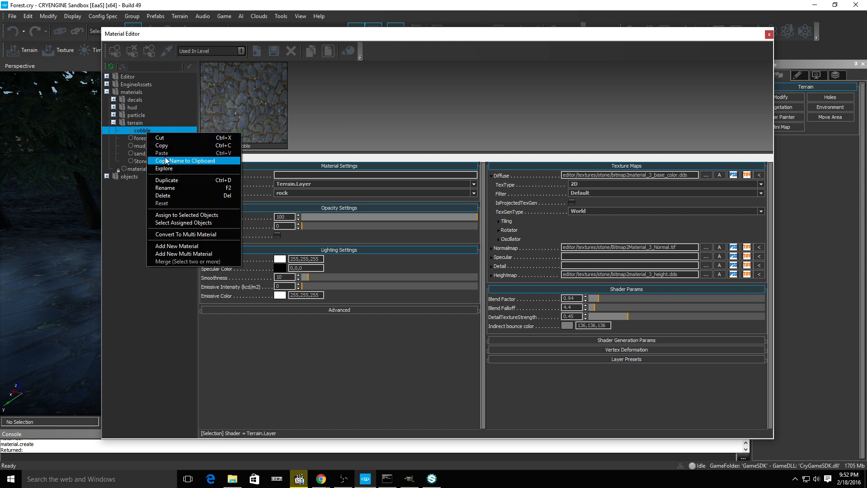
pyautogui.click(191, 214)
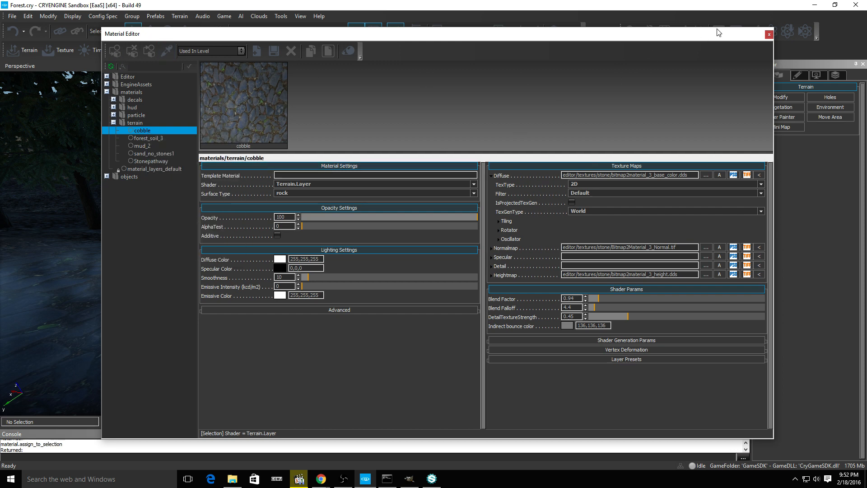
pyautogui.click(768, 34)
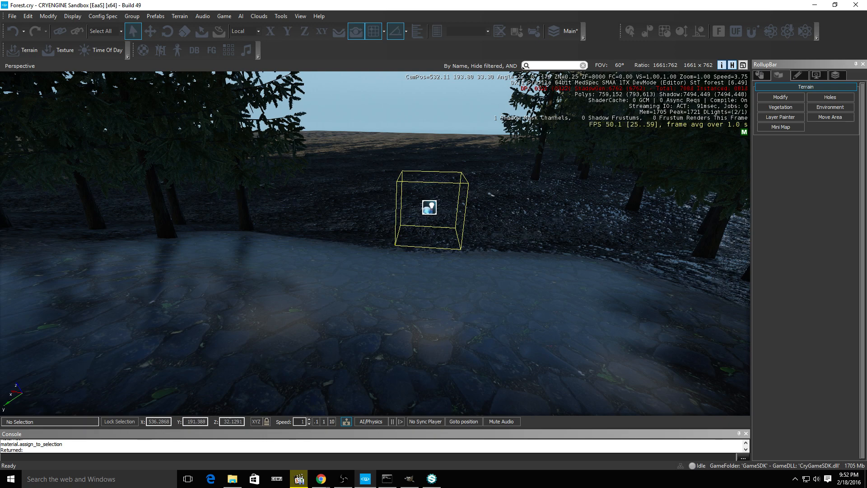
# Undo the last change and examine the cobblestone path surface up close in the viewport
pyautogui.hotkey('ctrl', 'z')
pyautogui.moveTo(504, 216); pyautogui.dragTo(257, 244, button='right')
pyautogui.press('d')
pyautogui.press('w')
pyautogui.press('s')
pyautogui.press('d')
pyautogui.press('a')
pyautogui.press('d')
pyautogui.press('a')
pyautogui.press('d')
pyautogui.press('a')
pyautogui.moveTo(513, 272); pyautogui.dragTo(531, 289, button='right')
pyautogui.scroll(2, 530, 293)
pyautogui.scroll(1, 530, 293)
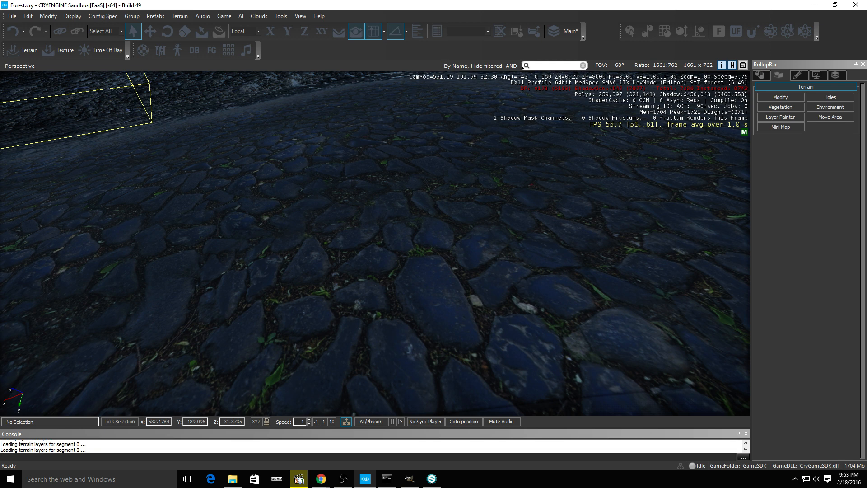
# Enable offset bump mapping and parallax occlusion mapping on cobble, and set its DetailTextureStrength to 0.742
pyautogui.press('m')
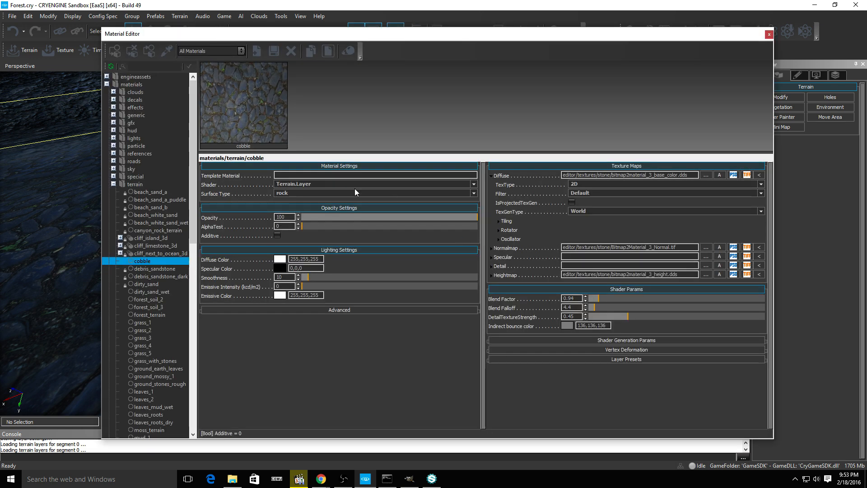
pyautogui.click(607, 341)
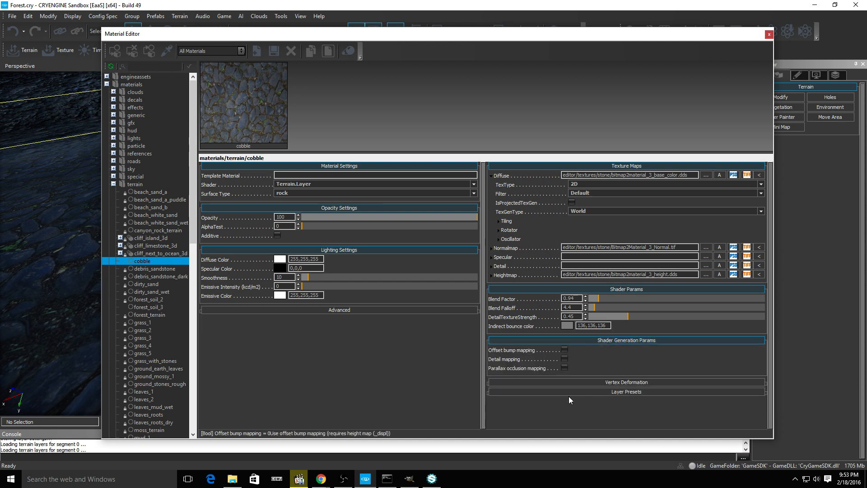
pyautogui.click(564, 350)
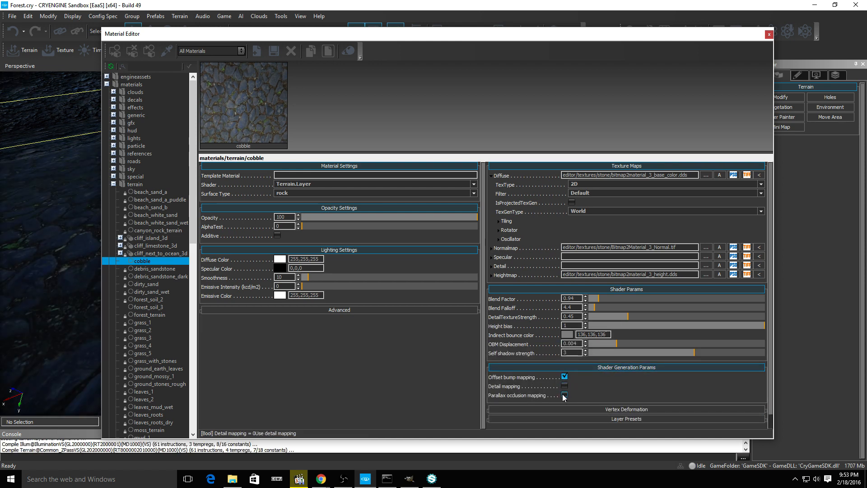
pyautogui.click(564, 395)
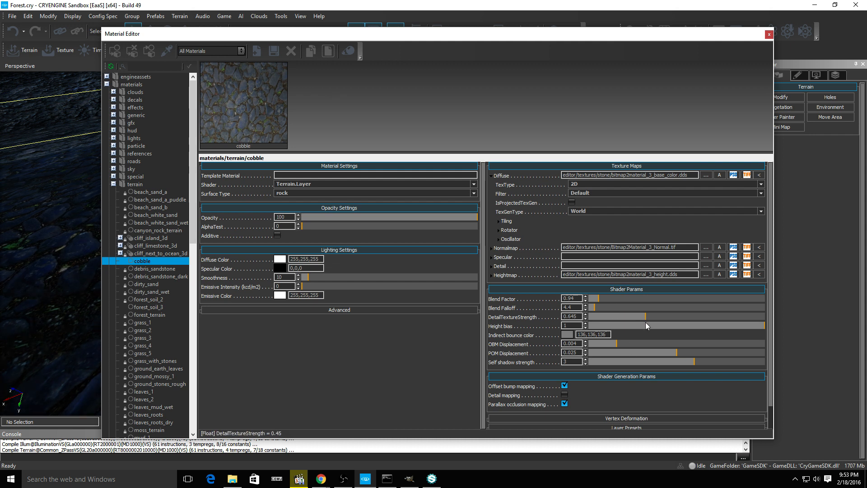
pyautogui.moveTo(646, 321)
pyautogui.mouseDown()
pyautogui.moveTo(665, 322)
pyautogui.moveTo(652, 325)
pyautogui.mouseUp()
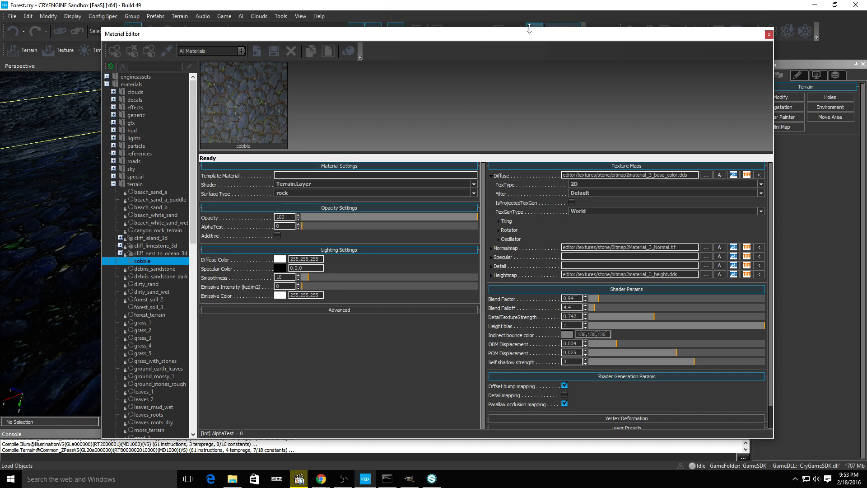
pyautogui.click(769, 34)
# Examine the depth of the cobblestones and the path's edge against the forest floor
pyautogui.moveTo(564, 189); pyautogui.dragTo(596, 181, button='right')
pyautogui.press('w')
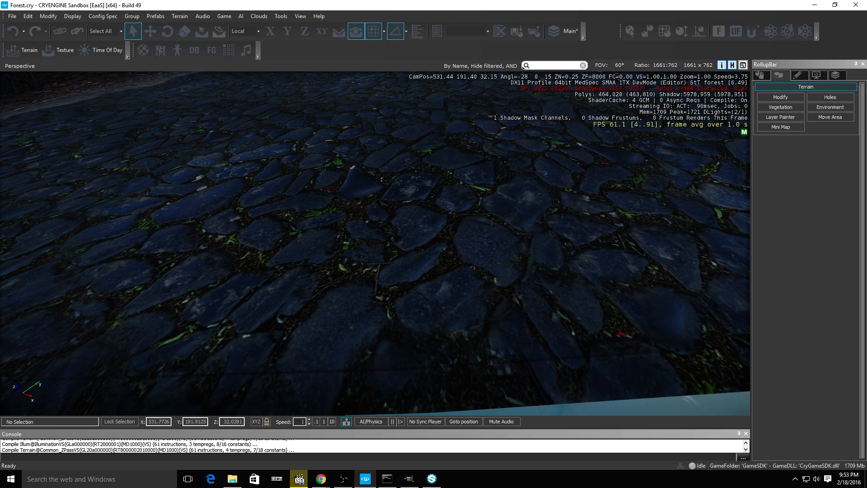
pyautogui.press('s')
pyautogui.moveTo(645, 243); pyautogui.dragTo(628, 205, button='right')
pyautogui.press('w')
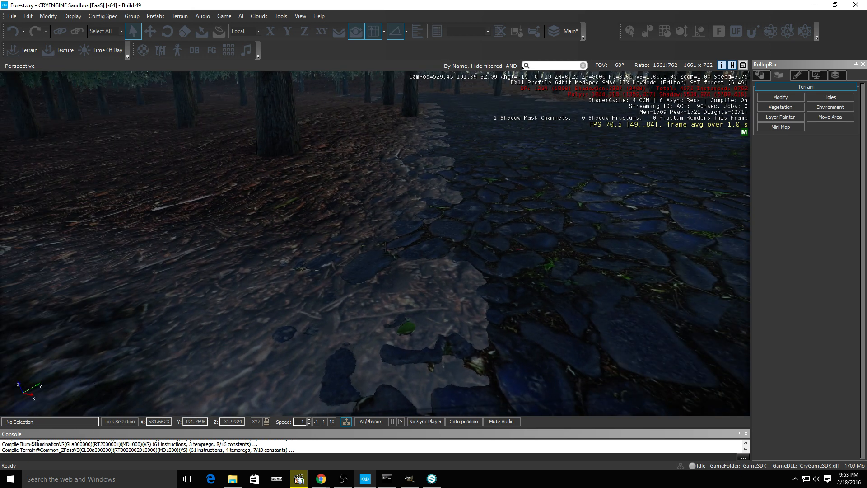
pyautogui.moveTo(613, 277); pyautogui.dragTo(611, 281, button='right')
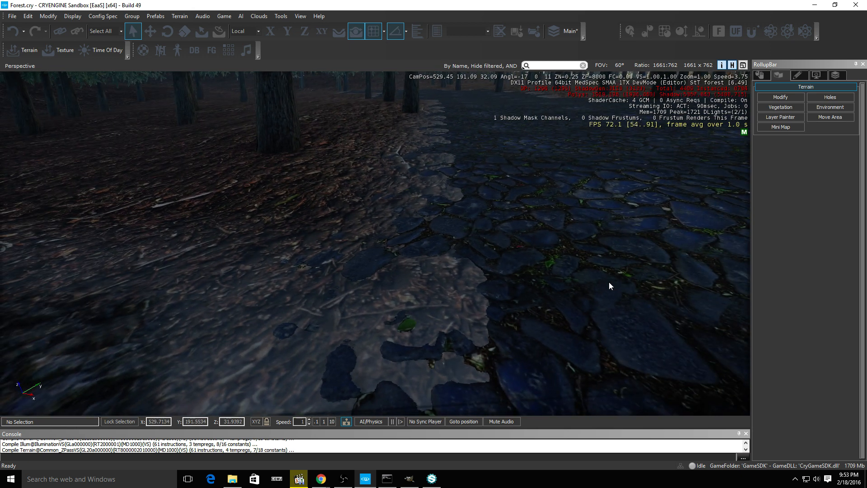
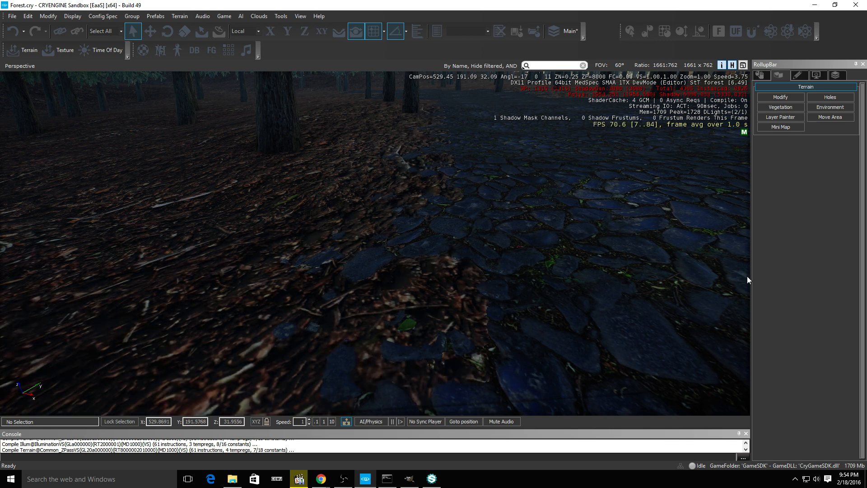
# Examine the rocky soil beside the path and how it meets the cobblestones from several angles
pyautogui.moveTo(537, 253); pyautogui.dragTo(86, 329, button='right')
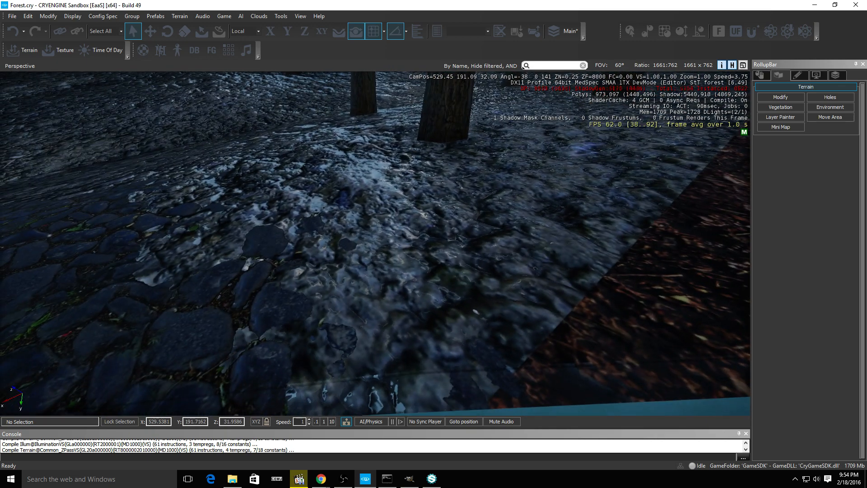
pyautogui.moveTo(653, 362); pyautogui.dragTo(473, 237, button='right')
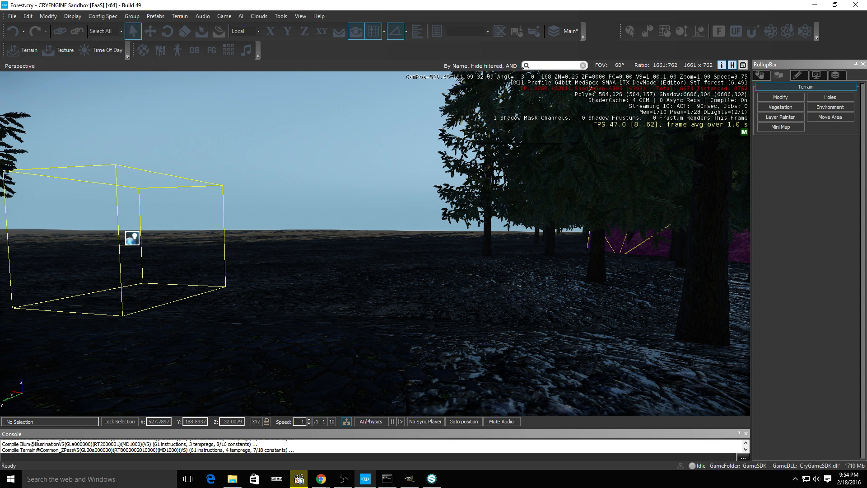
pyautogui.moveTo(505, 186); pyautogui.dragTo(406, 207, button='right')
pyautogui.scroll(-2, 505, 186)
pyautogui.press('w')
pyautogui.press('d')
pyautogui.press('s')
pyautogui.press('w')
pyautogui.press('s')
pyautogui.press('w')
pyautogui.press('s')
pyautogui.press('w')
pyautogui.moveTo(519, 201); pyautogui.dragTo(539, 226, button='right')
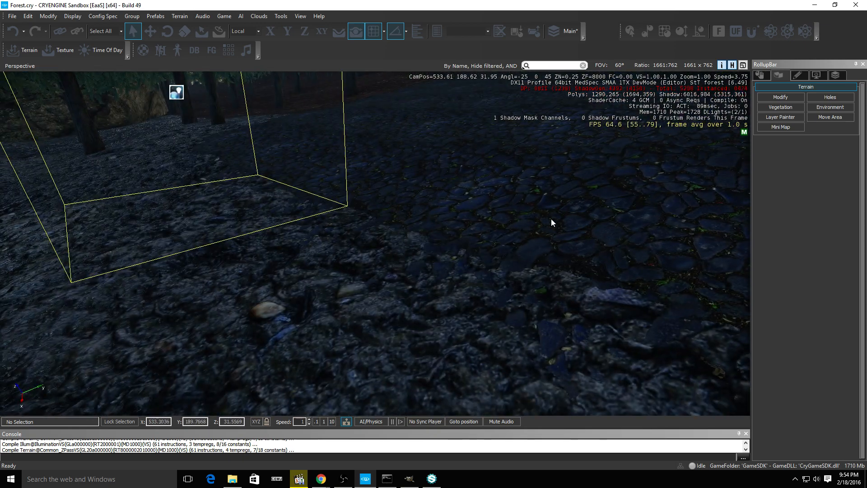
# Paint the Soil layer over part of the cobblestone path with the Layer Painter, masked by the Path layer
pyautogui.click(782, 117)
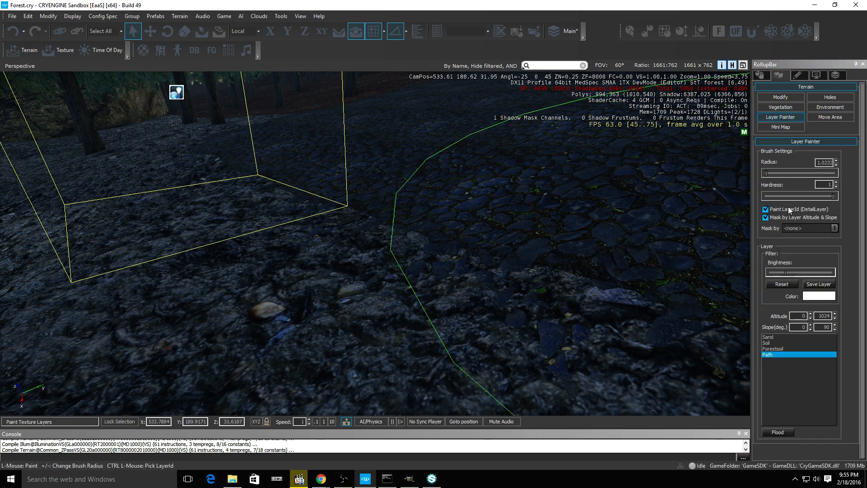
pyautogui.moveTo(766, 172); pyautogui.dragTo(763, 171)
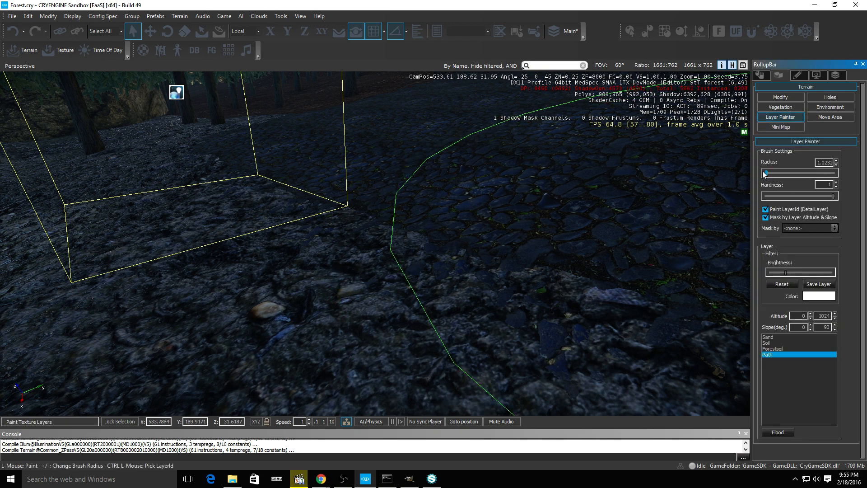
pyautogui.moveTo(515, 186)
pyautogui.mouseDown(button='right')
pyautogui.moveTo(547, 185)
pyautogui.moveTo(446, 178)
pyautogui.moveTo(348, 205)
pyautogui.moveTo(405, 254)
pyautogui.mouseUp(button='right')
pyautogui.press('s')
pyautogui.press('w')
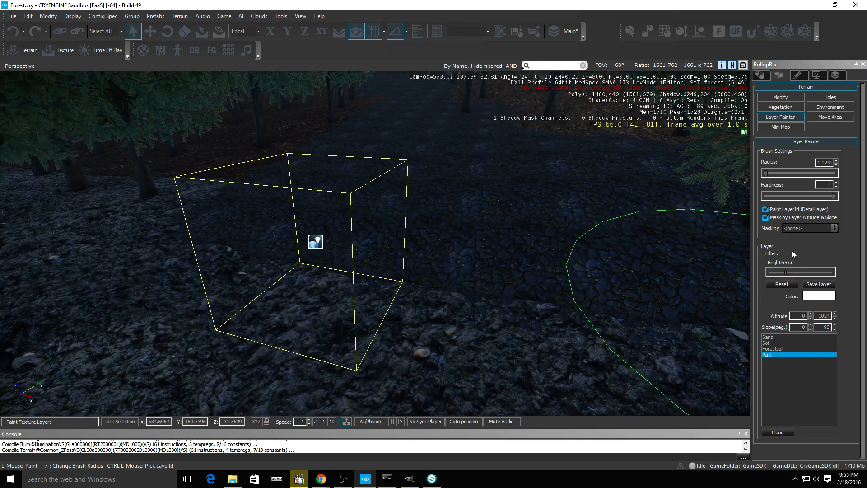
pyautogui.click(804, 229)
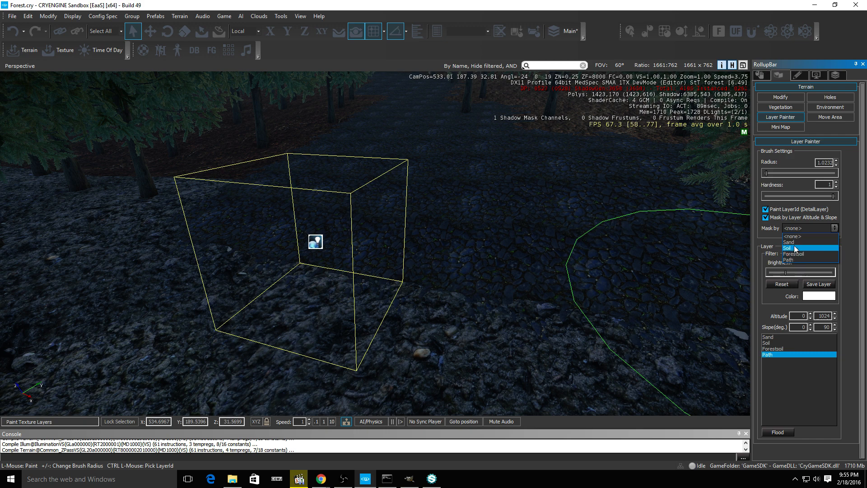
pyautogui.click(801, 260)
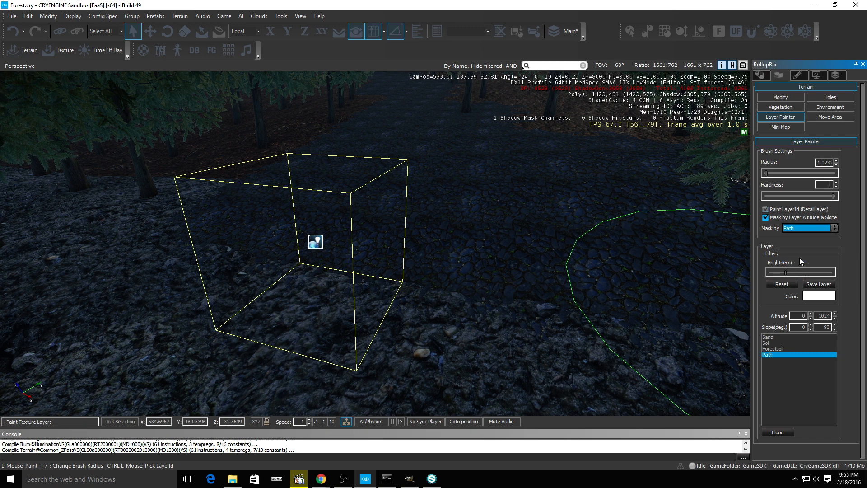
pyautogui.click(766, 343)
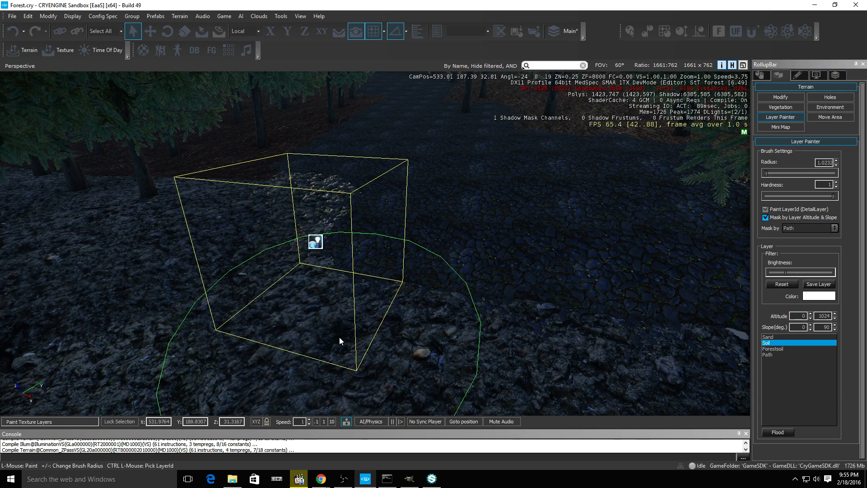
pyautogui.moveTo(339, 337)
pyautogui.mouseDown()
pyautogui.moveTo(423, 325)
pyautogui.moveTo(600, 362)
pyautogui.moveTo(445, 305)
pyautogui.mouseUp()
pyautogui.moveTo(445, 304)
pyautogui.mouseDown(button='right')
pyautogui.moveTo(531, 298)
pyautogui.moveTo(316, 271)
pyautogui.mouseUp(button='right')
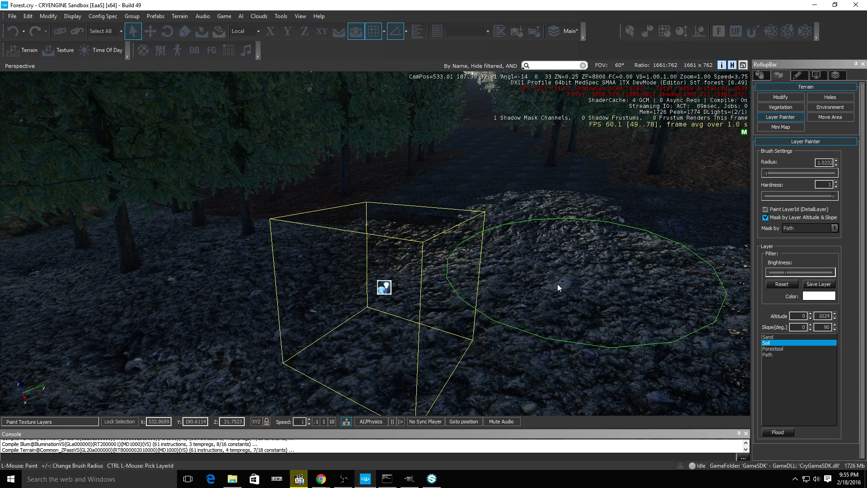
# Paint the Path layer over the soil patch on the cobblestone path with no mask layer
pyautogui.moveTo(605, 294)
pyautogui.mouseDown(button='right')
pyautogui.moveTo(609, 264)
pyautogui.moveTo(616, 327)
pyautogui.moveTo(607, 337)
pyautogui.moveTo(614, 334)
pyautogui.mouseUp(button='right')
pyautogui.press('s')
pyautogui.press('w')
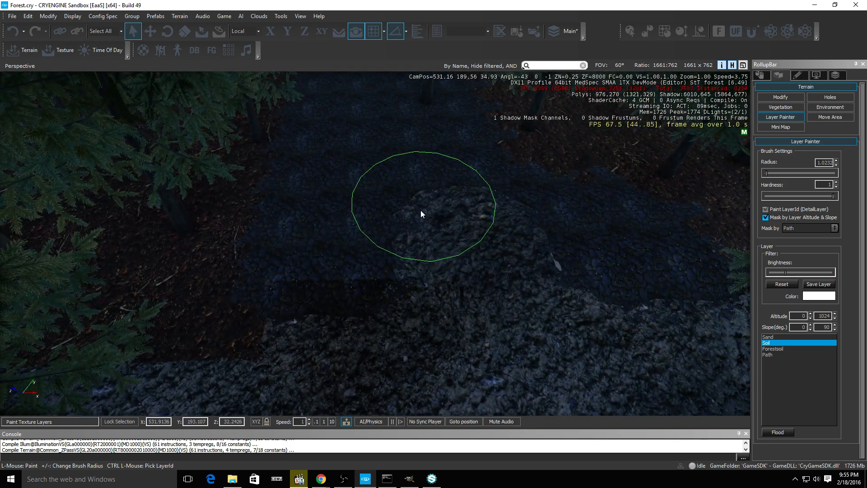
pyautogui.keyDown('ctrl'); pyautogui.click(474, 248); pyautogui.keyUp('ctrl')
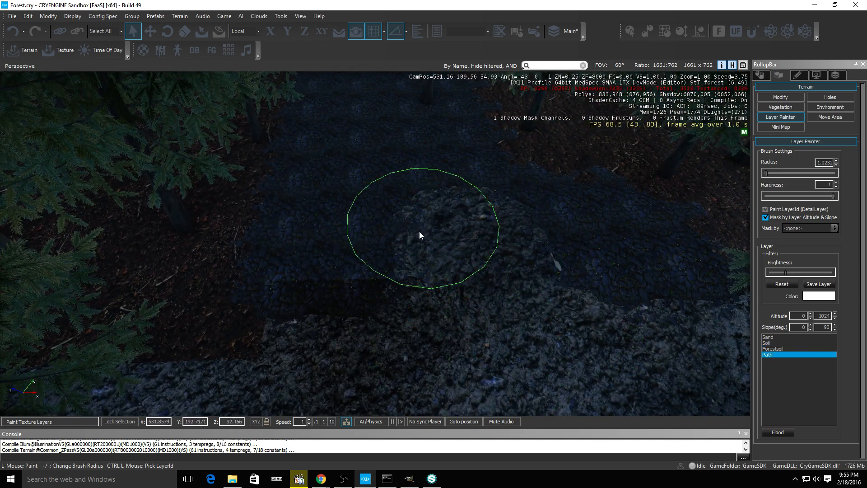
pyautogui.scroll(2, 500, 322)
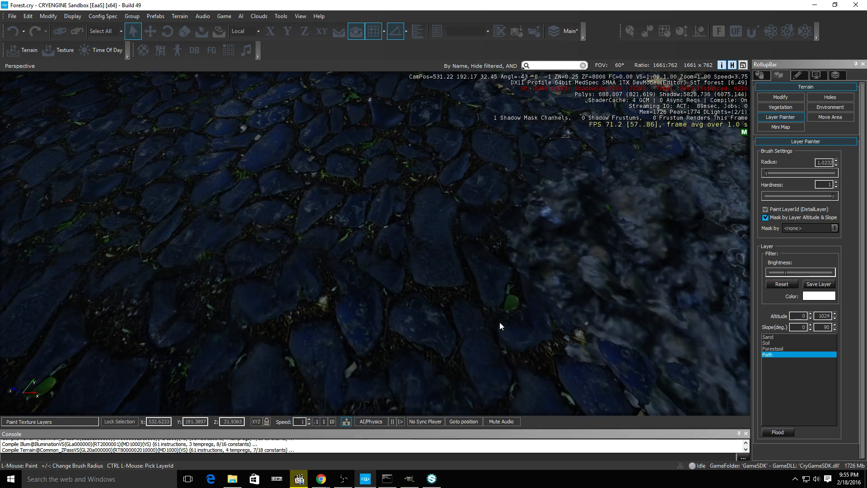
pyautogui.scroll(-2, 500, 322)
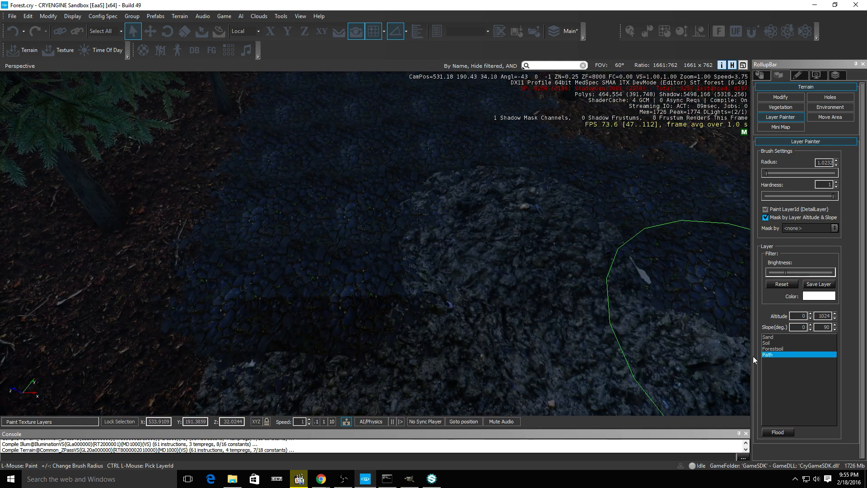
pyautogui.click(781, 348)
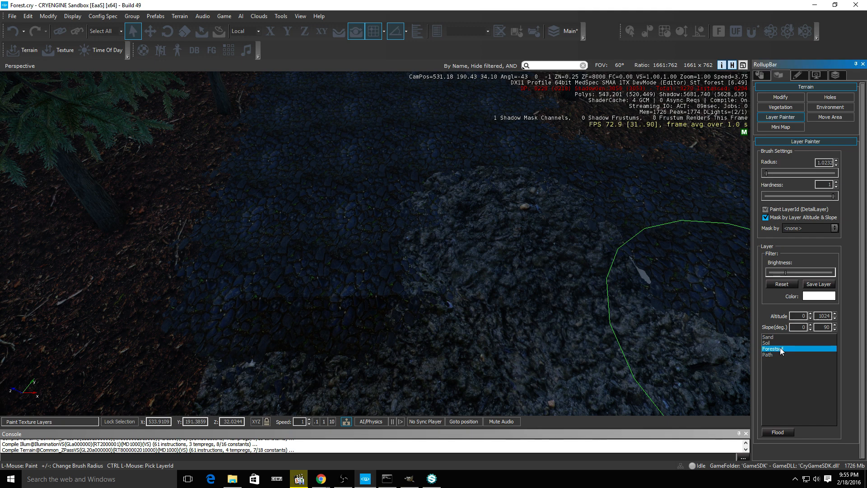
pyautogui.click(771, 343)
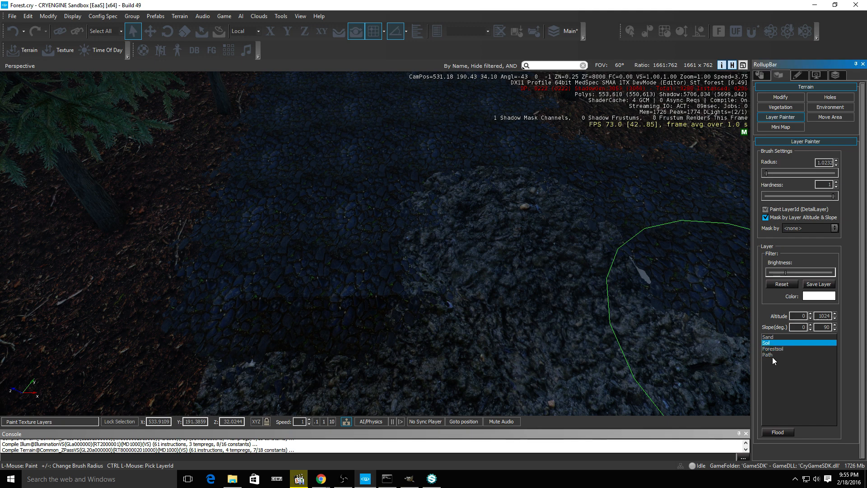
pyautogui.click(771, 354)
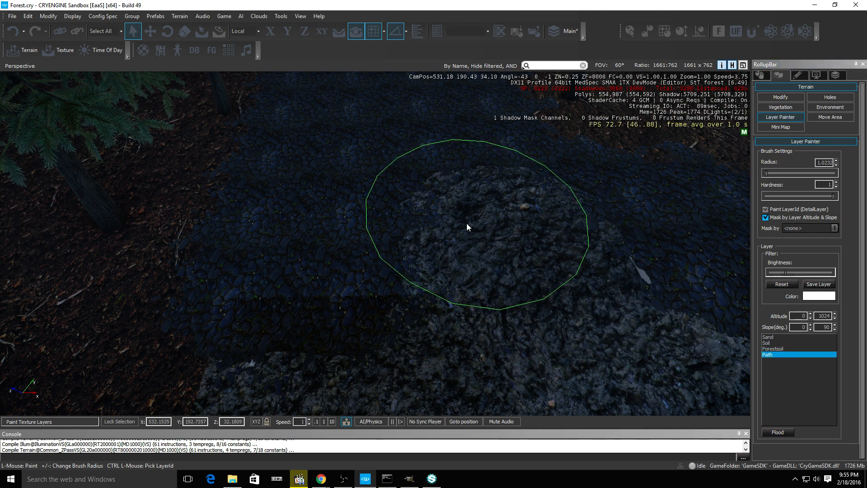
pyautogui.moveTo(466, 223)
pyautogui.mouseDown()
pyautogui.moveTo(492, 273)
pyautogui.moveTo(523, 283)
pyautogui.moveTo(351, 202)
pyautogui.moveTo(326, 293)
pyautogui.mouseUp()
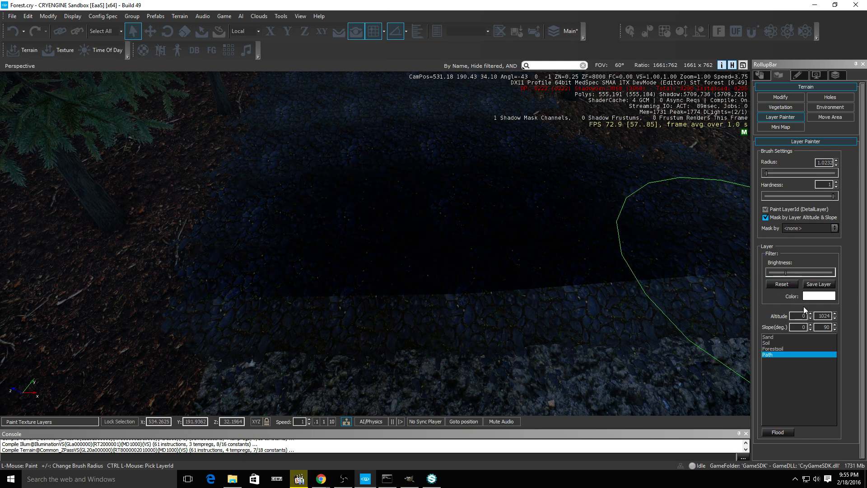
# Set the brush mask to Forestsoil and undo the unmasked Path strokes over the soil patch
pyautogui.click(801, 229)
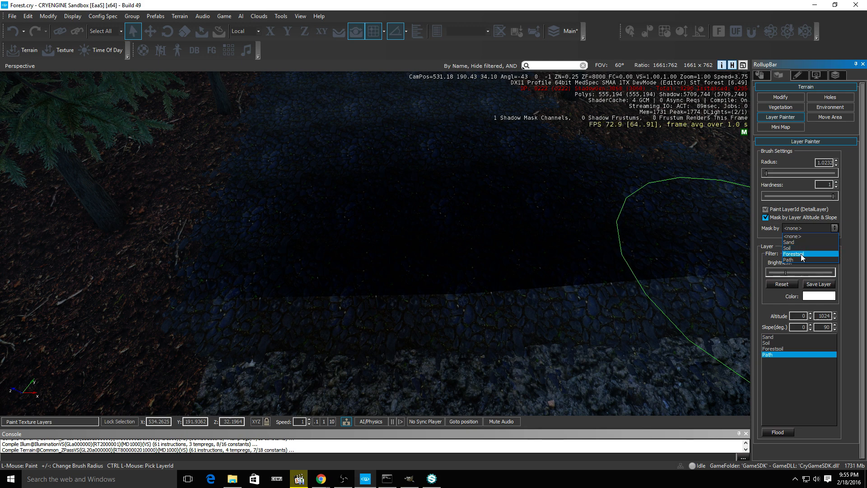
pyautogui.click(796, 255)
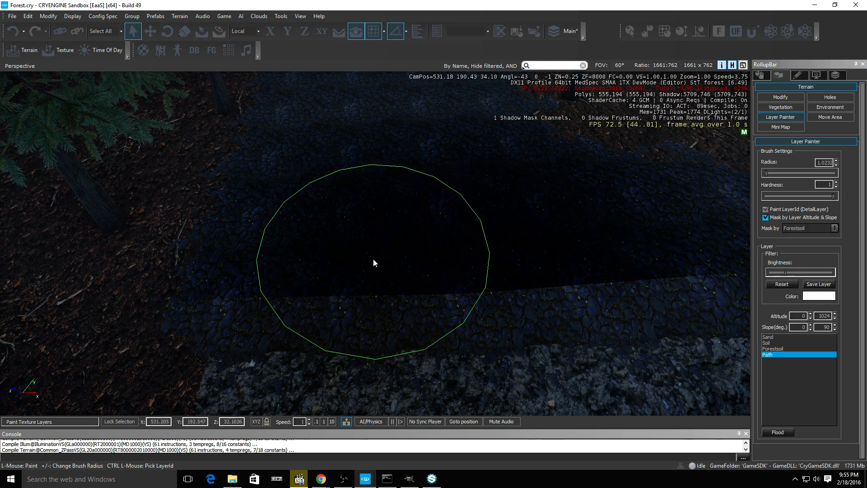
pyautogui.moveTo(483, 293); pyautogui.dragTo(485, 294, button='right')
pyautogui.moveTo(408, 246); pyautogui.dragTo(397, 215, button='right')
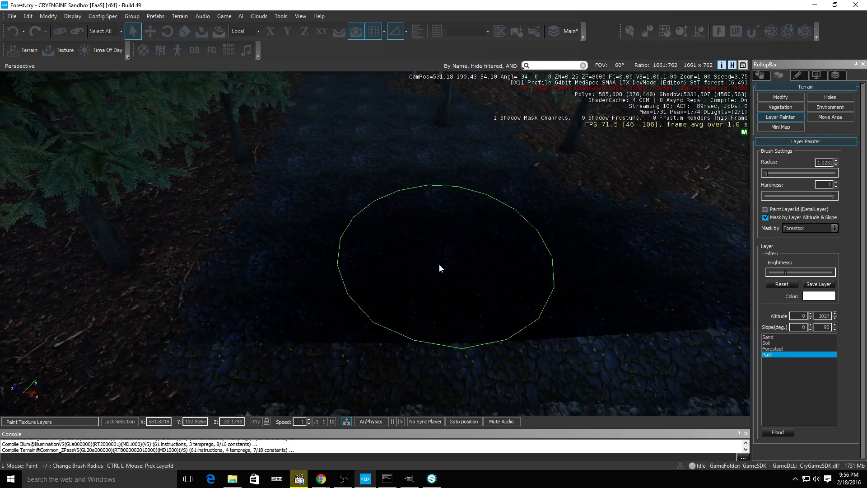
pyautogui.hotkey('ctrl', 'z')
pyautogui.hotkey('ctrl', 'z')
pyautogui.hotkey('ctrl', 'z')
pyautogui.hotkey('ctrl', 'z')
pyautogui.hotkey('ctrl', 'z')
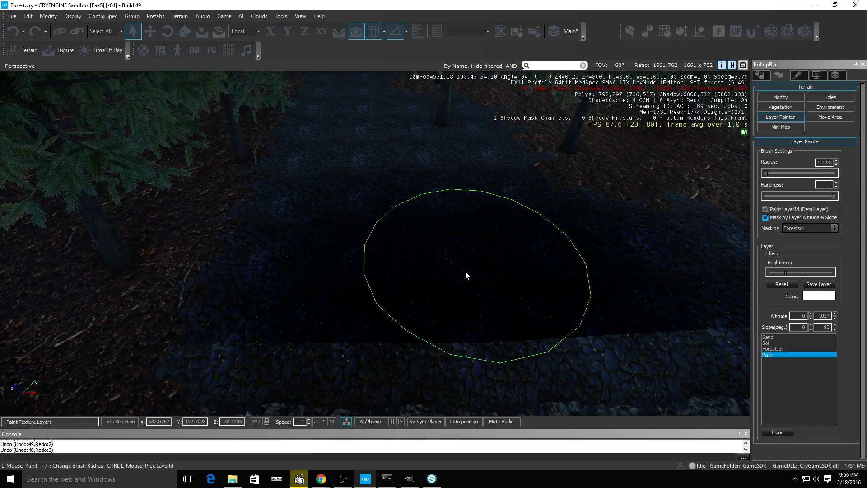
pyautogui.hotkey('ctrl', 'z')
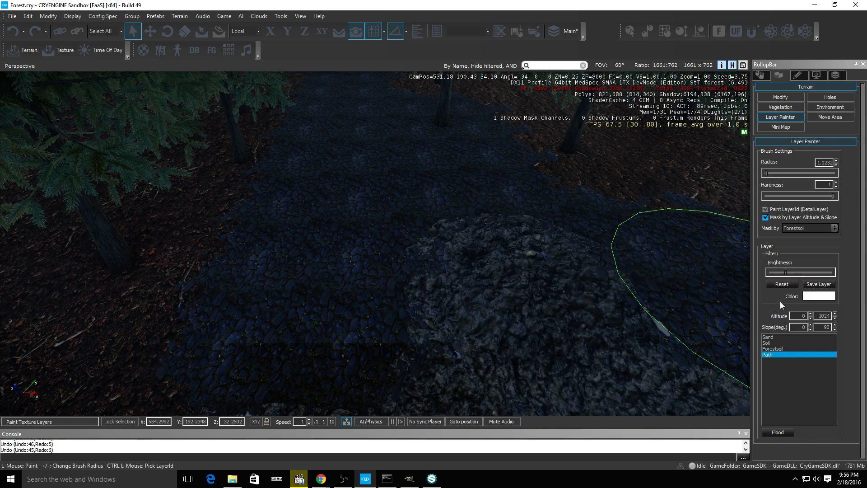
# Paint the Path layer over the soil patch again, masked by the Soil layer
pyautogui.click(813, 229)
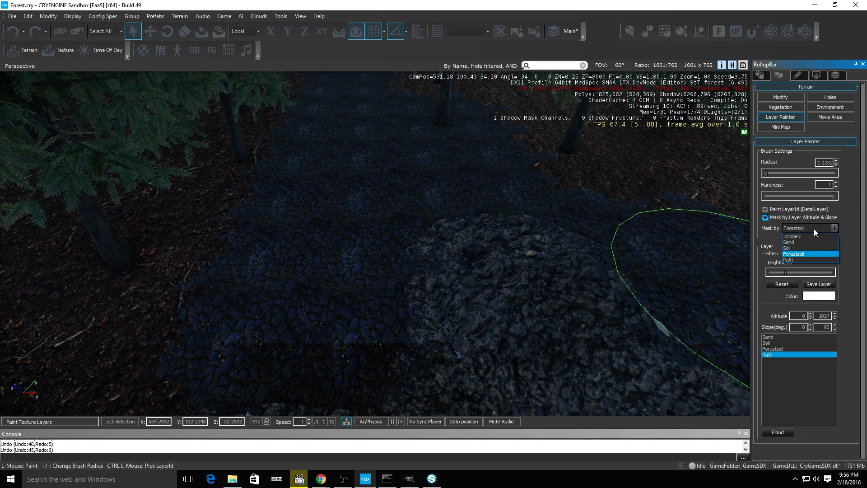
pyautogui.click(811, 249)
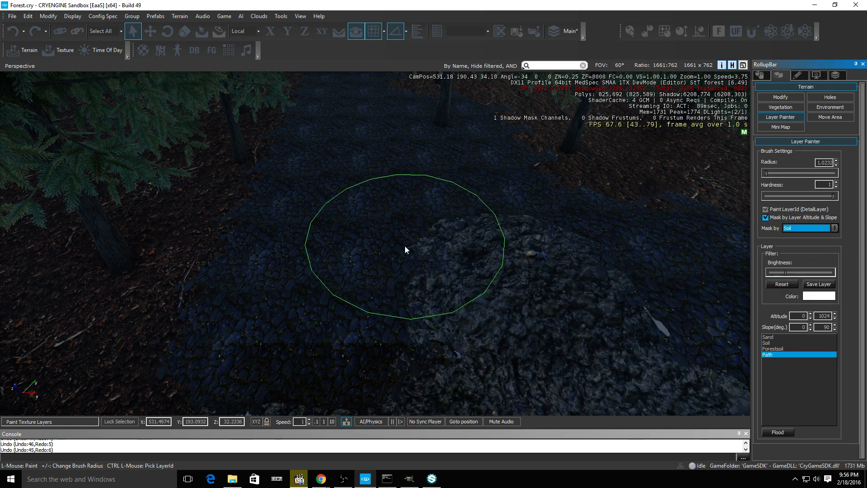
pyautogui.moveTo(512, 273); pyautogui.dragTo(484, 330)
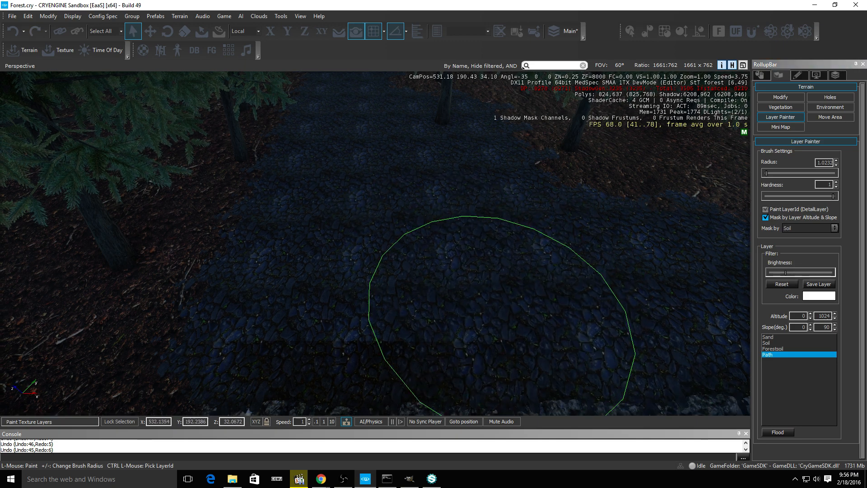
# Disable masking by layer altitude and slope, and paint the Path layer onto the forest floor beside the path, masked by Forestsoil
pyautogui.moveTo(484, 330); pyautogui.dragTo(519, 364, button='right')
pyautogui.moveTo(311, 187)
pyautogui.mouseDown(button='right')
pyautogui.moveTo(289, 113)
pyautogui.moveTo(239, 106)
pyautogui.moveTo(221, 140)
pyautogui.moveTo(210, 203)
pyautogui.mouseUp(button='right')
pyautogui.press('w')
pyautogui.press('s')
pyautogui.moveTo(444, 353); pyautogui.dragTo(446, 372, button='right')
pyautogui.press('s')
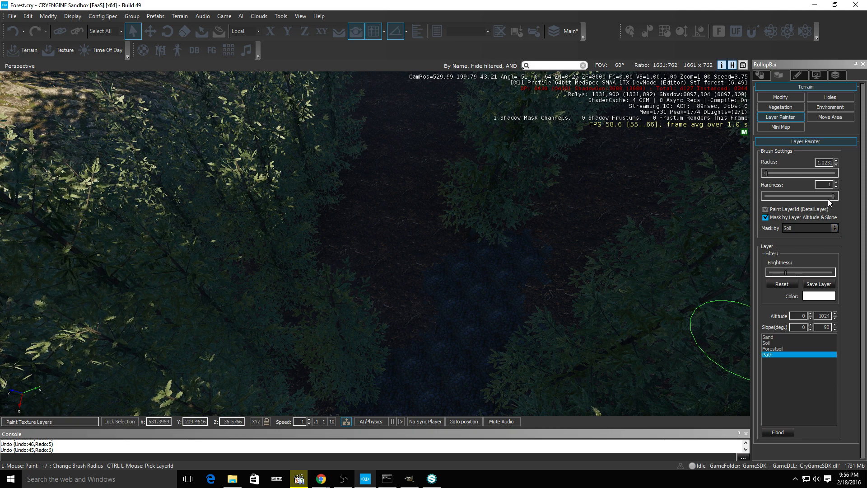
pyautogui.click(786, 217)
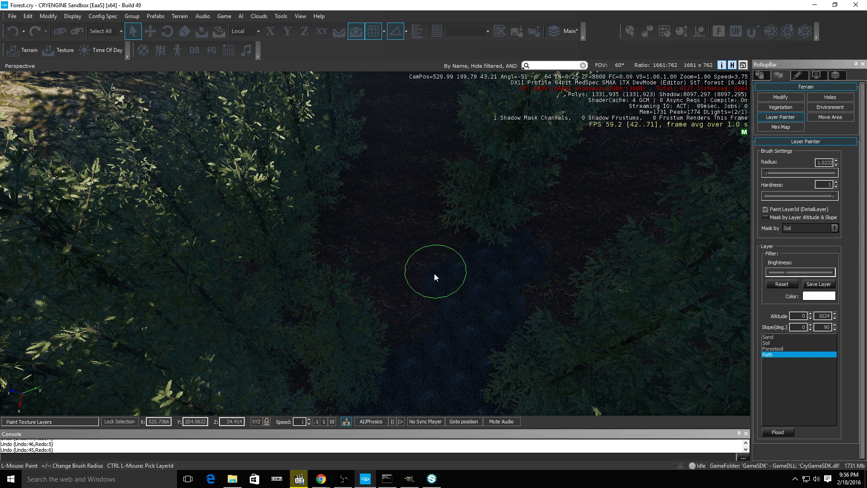
pyautogui.scroll(2, 433, 289)
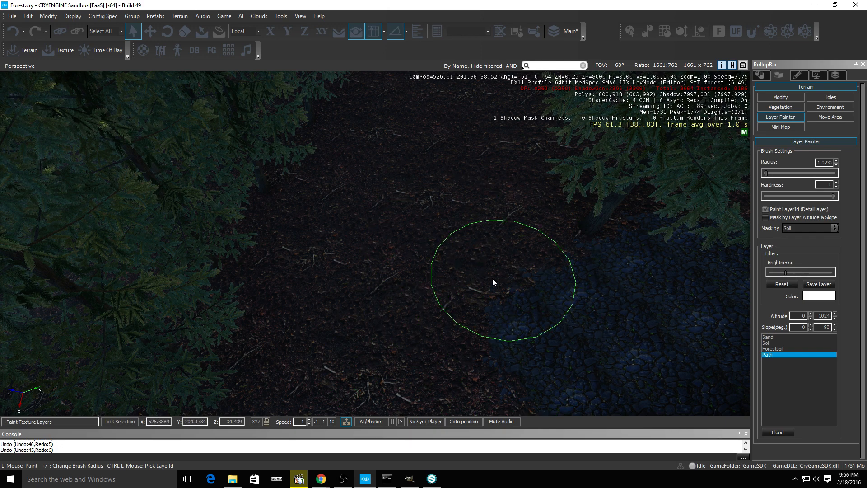
pyautogui.click(816, 225)
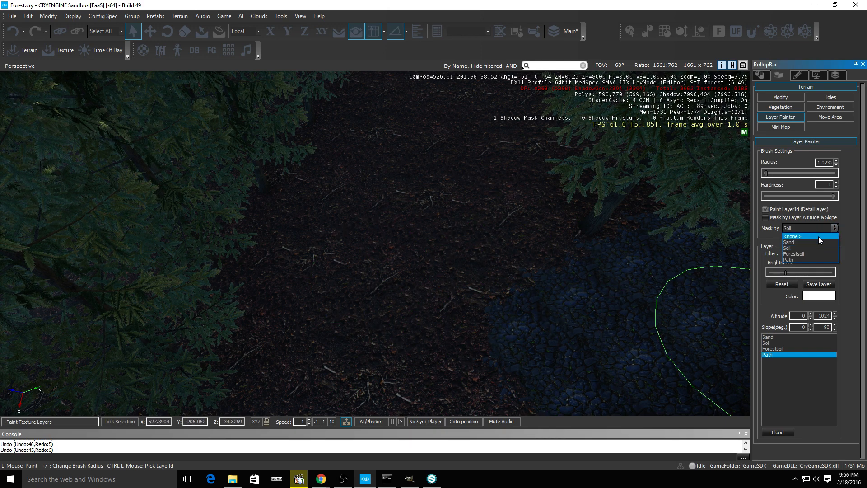
pyautogui.click(811, 253)
pyautogui.moveTo(437, 316)
pyautogui.mouseDown()
pyautogui.moveTo(397, 209)
pyautogui.moveTo(410, 290)
pyautogui.moveTo(387, 132)
pyautogui.moveTo(429, 117)
pyautogui.mouseUp()
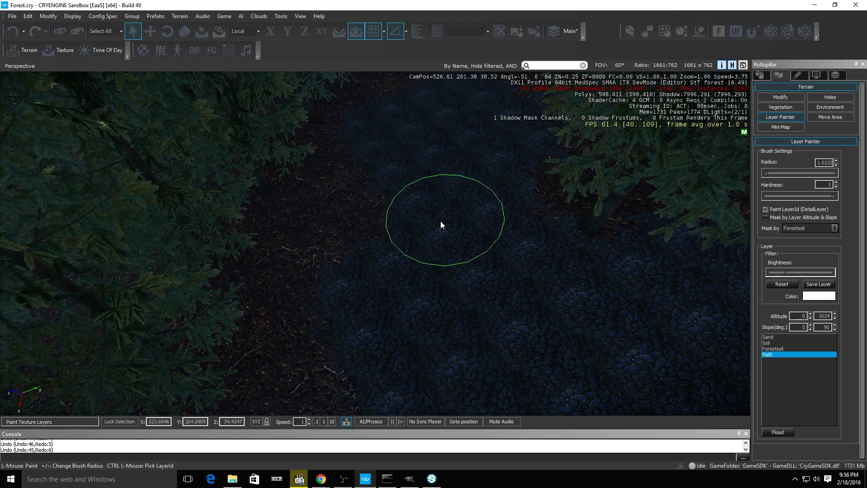
# Extend the Path layer farther across the forest floor to the foot of the stone structure
pyautogui.moveTo(440, 253)
pyautogui.mouseDown(button='right')
pyautogui.moveTo(435, 259)
pyautogui.moveTo(474, 265)
pyautogui.moveTo(432, 272)
pyautogui.mouseUp(button='right')
pyautogui.press('w')
pyautogui.moveTo(432, 272)
pyautogui.mouseDown()
pyautogui.moveTo(399, 180)
pyautogui.moveTo(422, 288)
pyautogui.moveTo(392, 286)
pyautogui.moveTo(357, 130)
pyautogui.mouseUp()
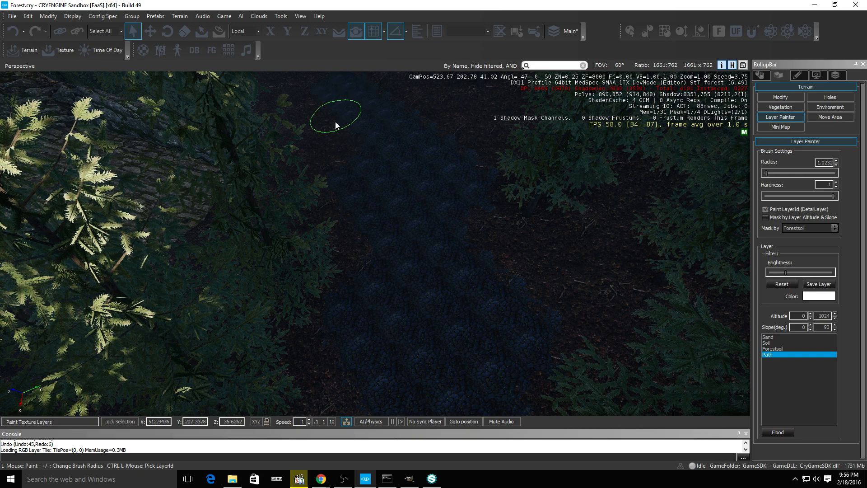
pyautogui.moveTo(431, 223); pyautogui.dragTo(432, 226, button='right')
pyautogui.press('d')
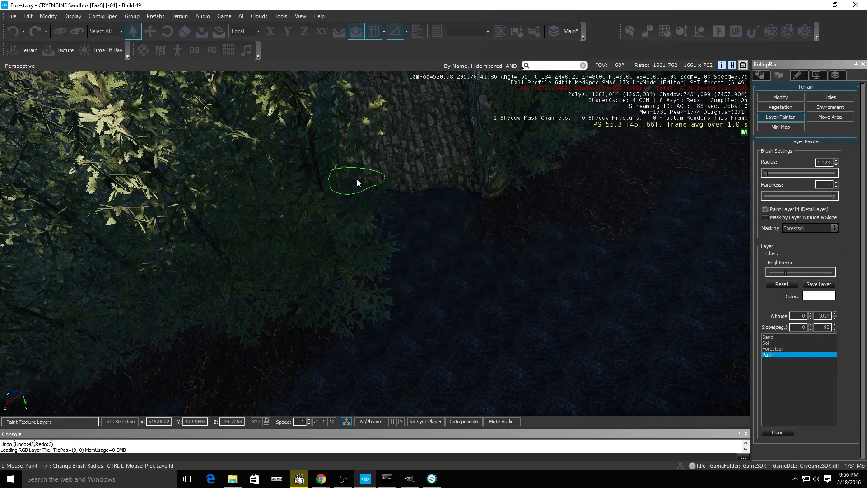
pyautogui.moveTo(477, 302); pyautogui.dragTo(484, 290, button='right')
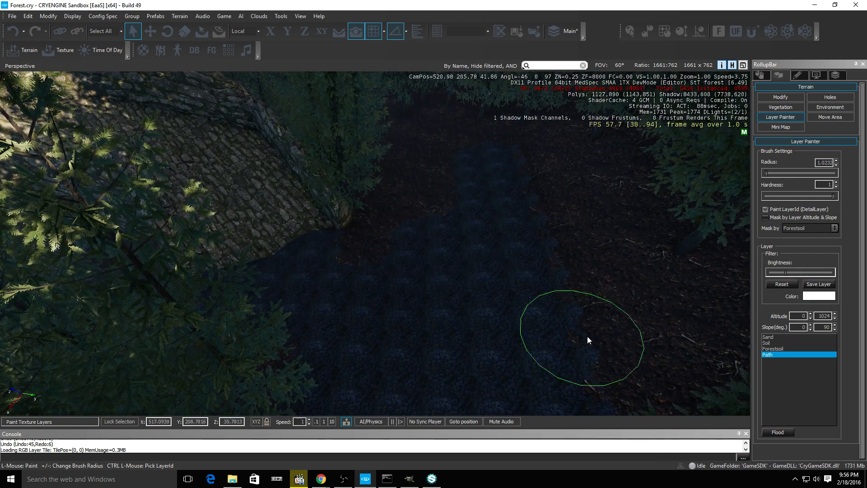
# Paint the Forestsoil layer over the excess cobblestones and along the path's edges, masked by the Path layer
pyautogui.click(773, 352)
pyautogui.click(810, 231)
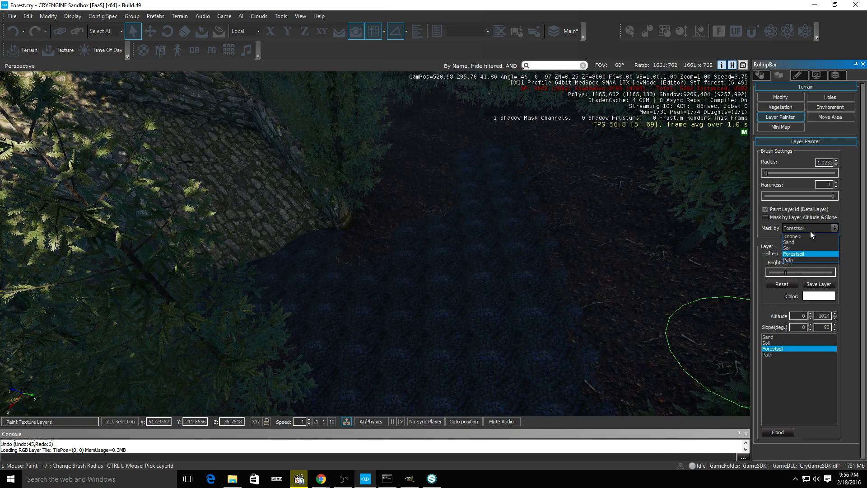
pyautogui.click(791, 255)
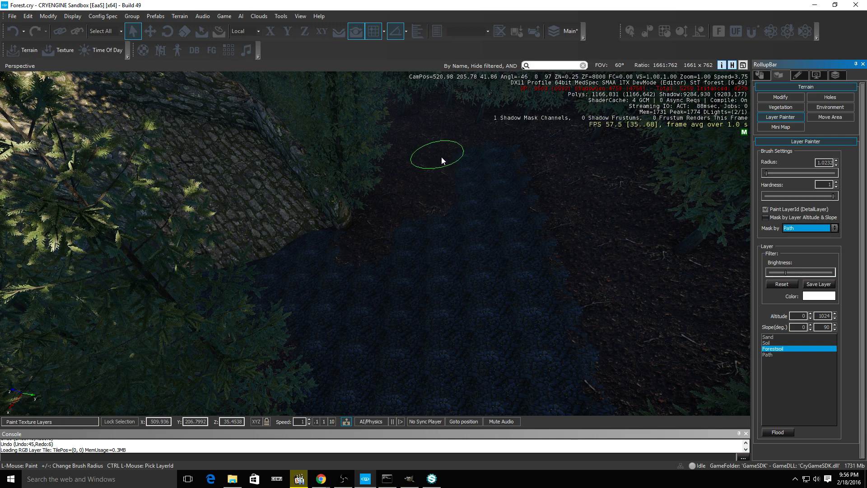
pyautogui.moveTo(442, 157); pyautogui.dragTo(515, 159)
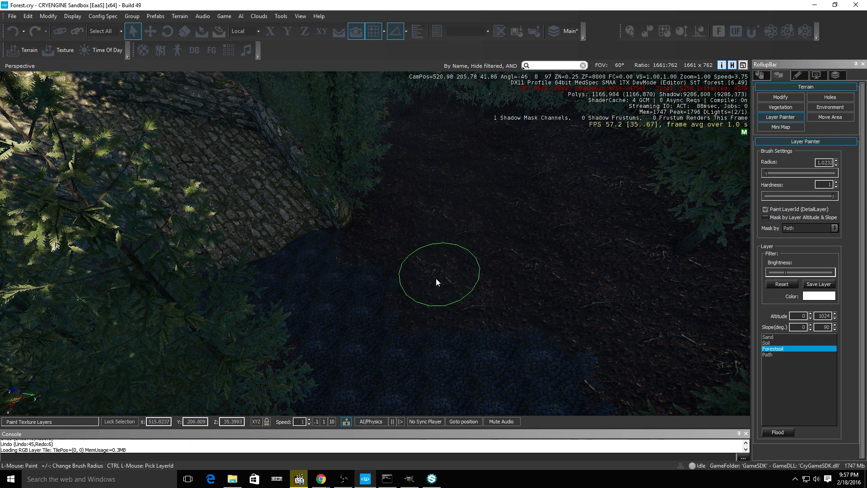
pyautogui.moveTo(486, 301)
pyautogui.mouseDown(button='right')
pyautogui.moveTo(533, 388)
pyautogui.moveTo(482, 294)
pyautogui.moveTo(490, 289)
pyautogui.moveTo(449, 245)
pyautogui.mouseUp(button='right')
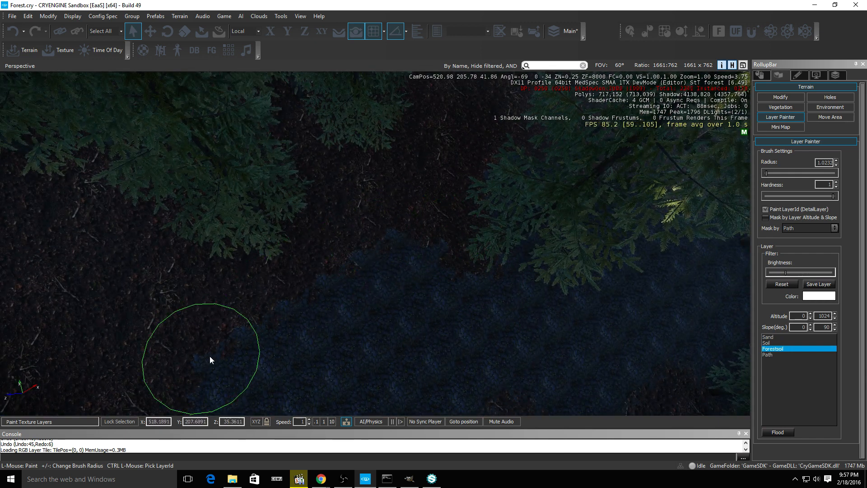
pyautogui.moveTo(329, 316)
pyautogui.mouseDown()
pyautogui.moveTo(393, 254)
pyautogui.moveTo(243, 383)
pyautogui.mouseUp()
pyautogui.moveTo(303, 328); pyautogui.dragTo(306, 329, button='right')
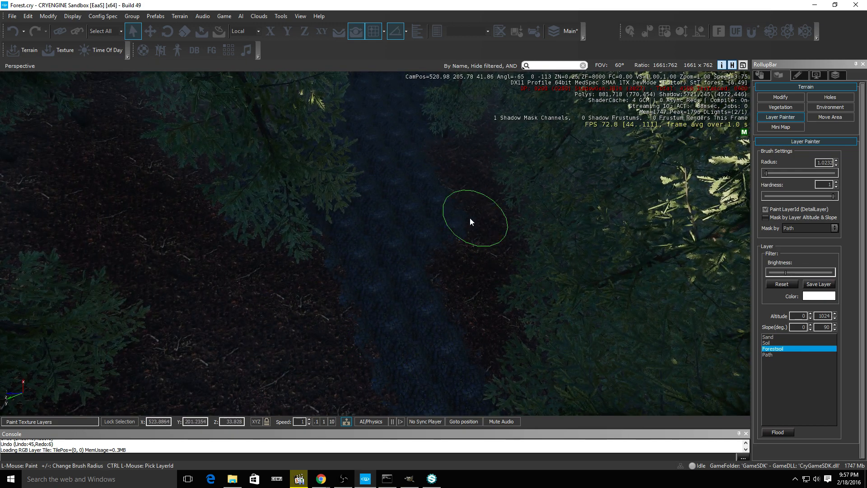
# Switch to game mode and walk along the cobblestone path to examine how it blends with the forest soil
pyautogui.moveTo(433, 180)
pyautogui.mouseDown(button='right')
pyautogui.moveTo(438, 201)
pyautogui.moveTo(422, 194)
pyautogui.moveTo(451, 192)
pyautogui.moveTo(423, 197)
pyautogui.mouseUp(button='right')
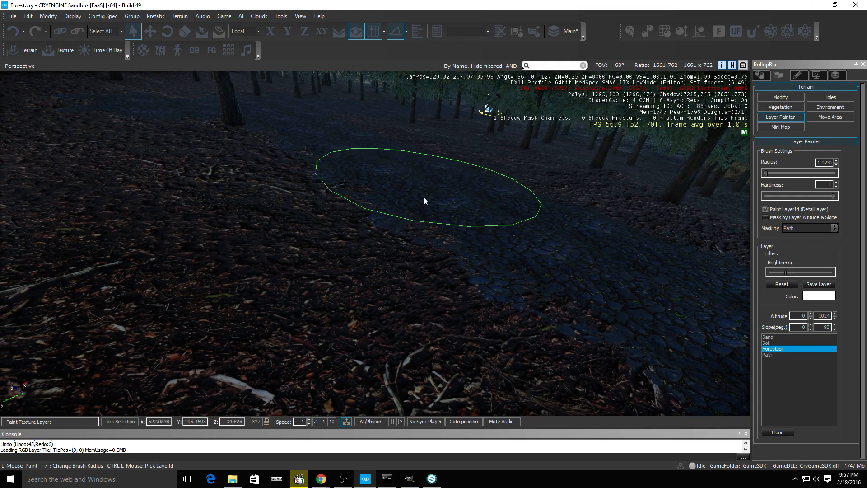
pyautogui.moveTo(139, 153); pyautogui.dragTo(457, 188, button='right')
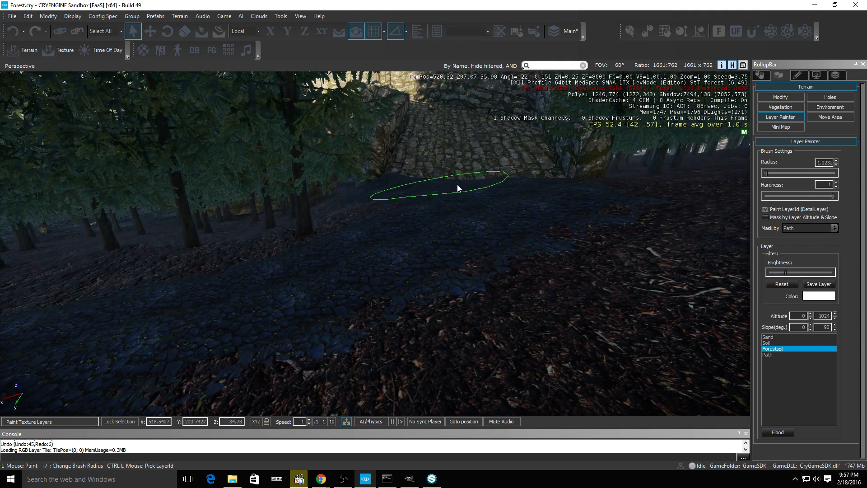
pyautogui.click(225, 17)
pyautogui.click(246, 26)
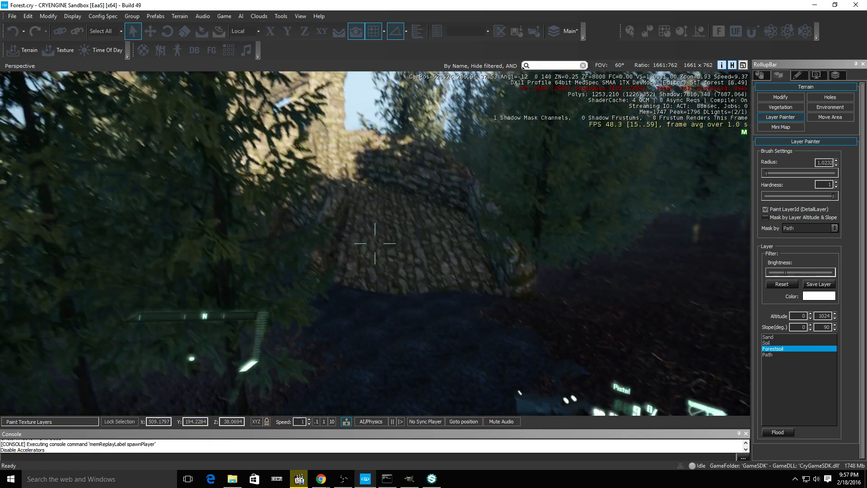
pyautogui.press('w')
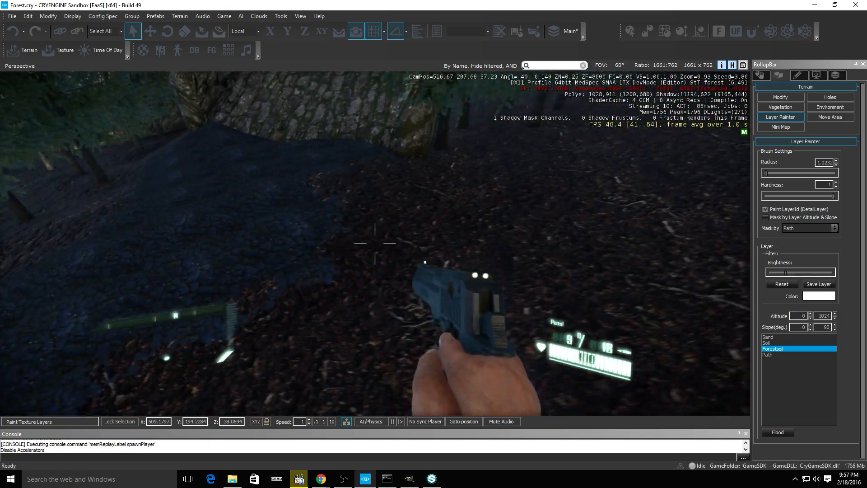
pyautogui.press('w')
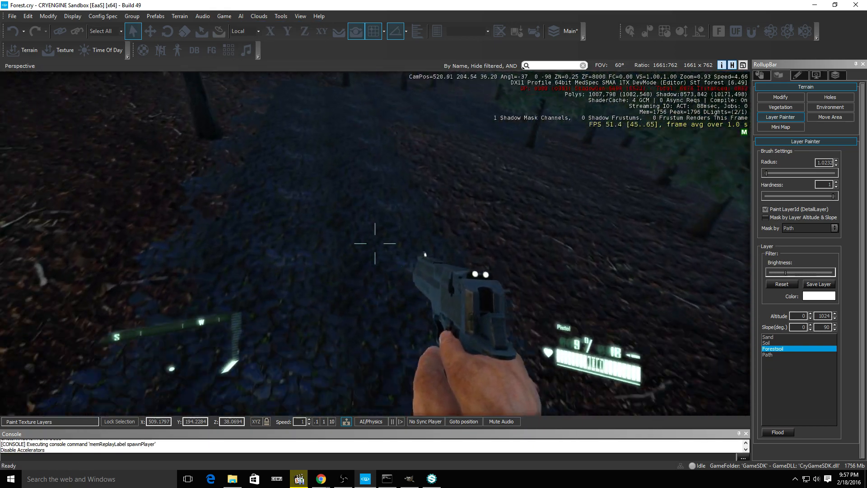
pyautogui.press('w')
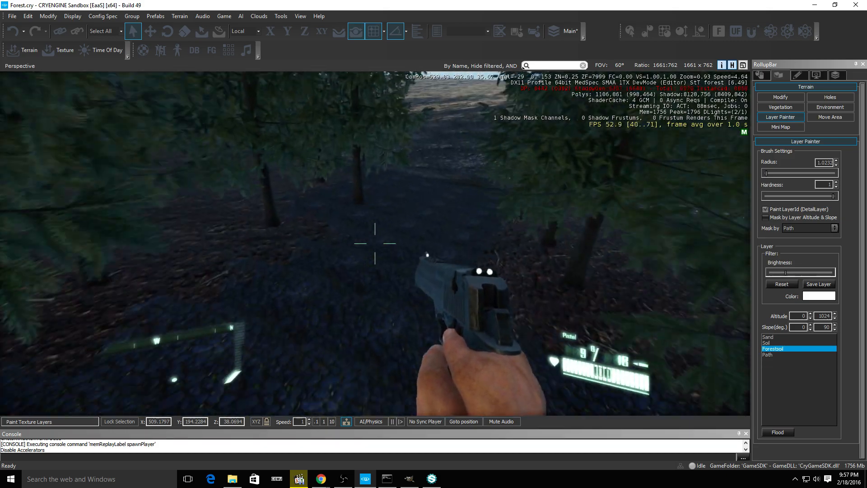
# Roam the cobblestone path, forest floor and sandy ground in game to examine how the terrain layers blend, and exit game mode
pyautogui.press('w')
pyautogui.click(375, 243)
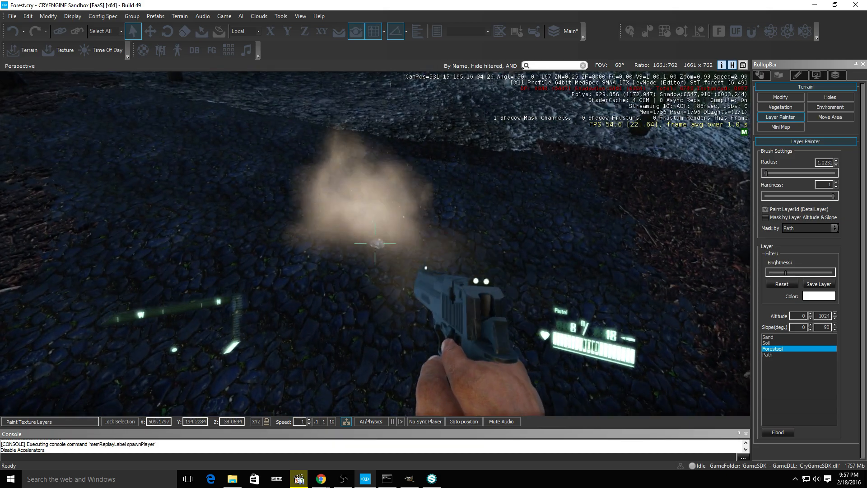
pyautogui.press('r')
pyautogui.press('w')
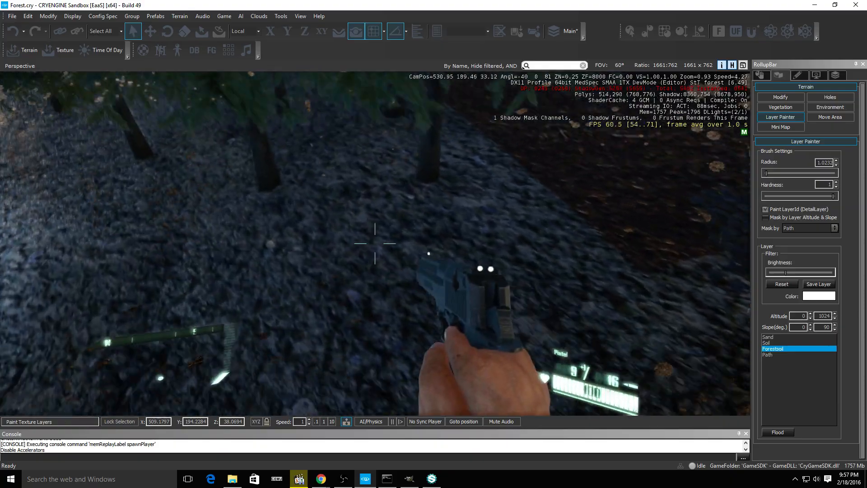
pyautogui.press('w')
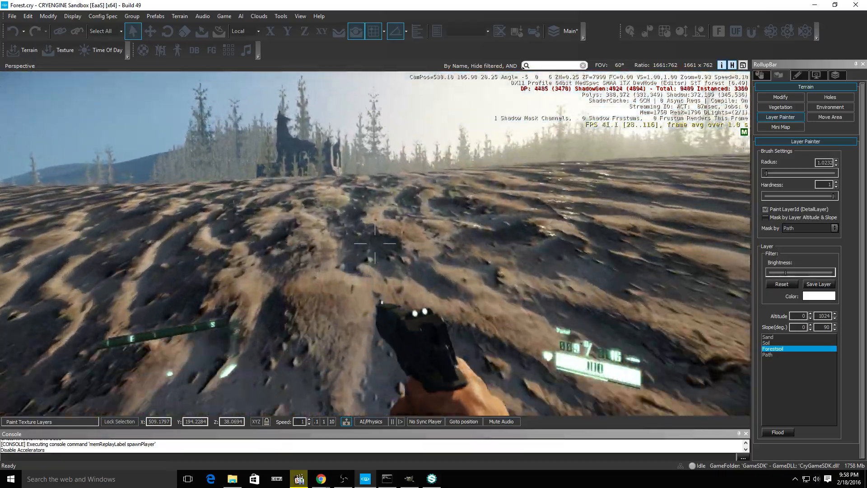
pyautogui.press('w')
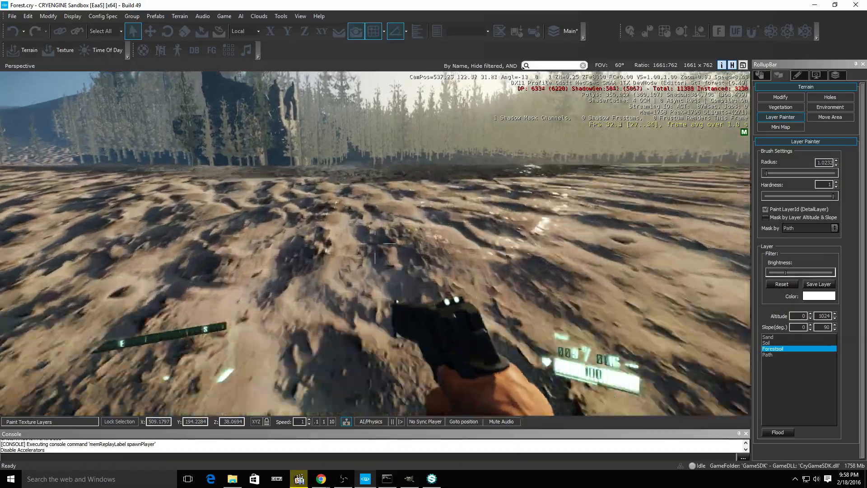
pyautogui.press('w')
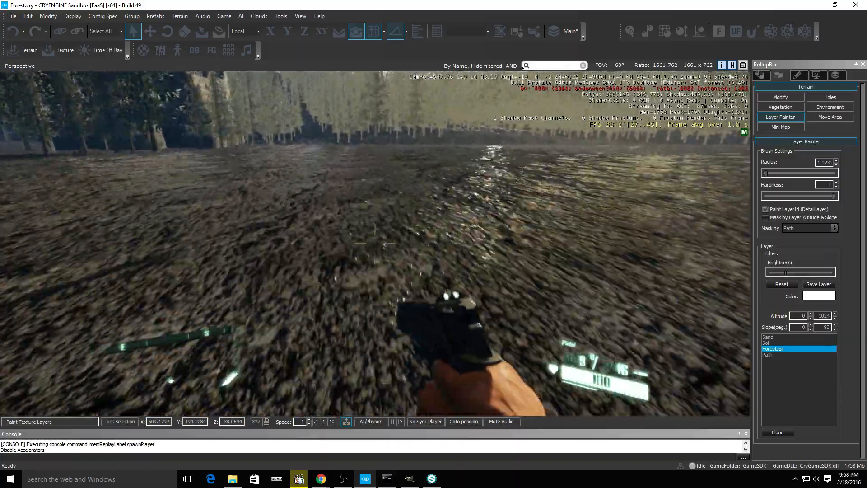
pyautogui.press('w')
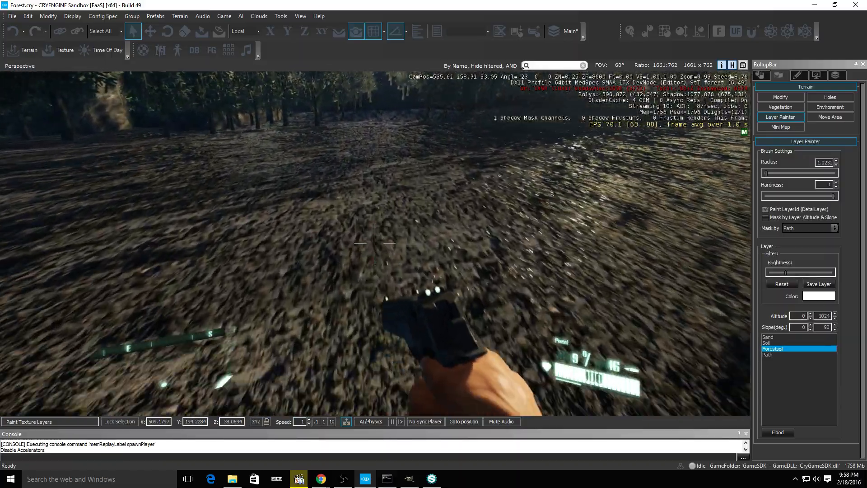
pyautogui.press('w')
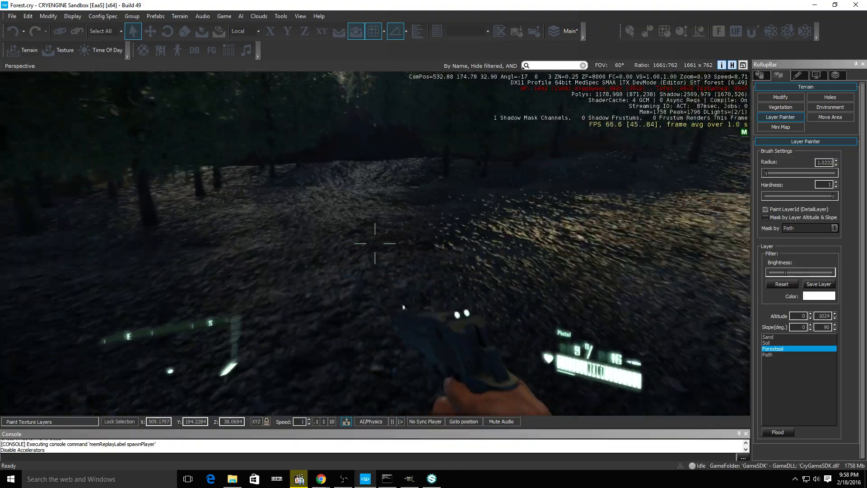
pyautogui.press('w')
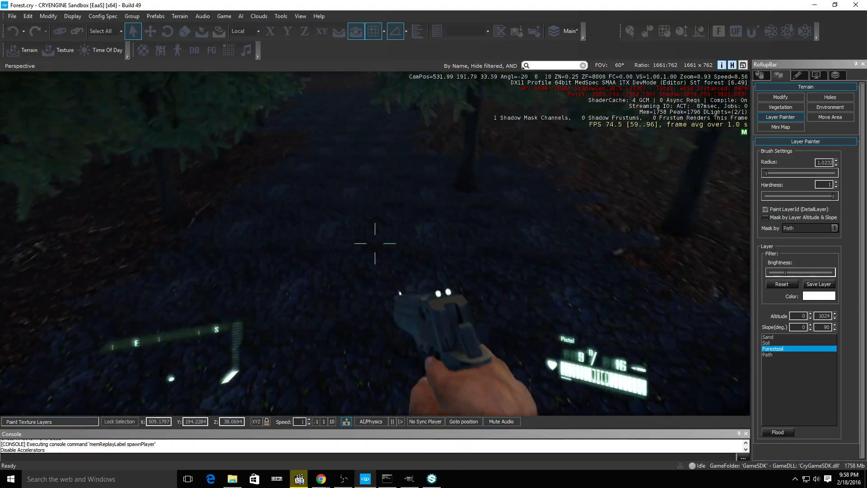
pyautogui.press('w')
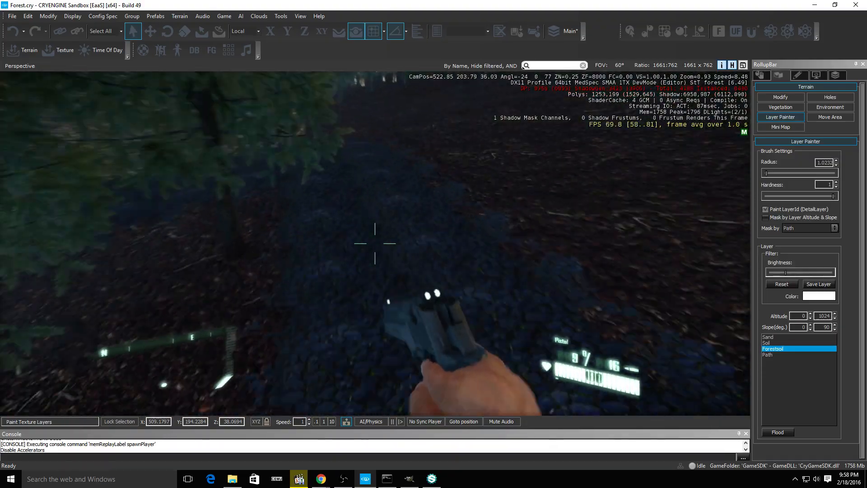
pyautogui.press('Escape')
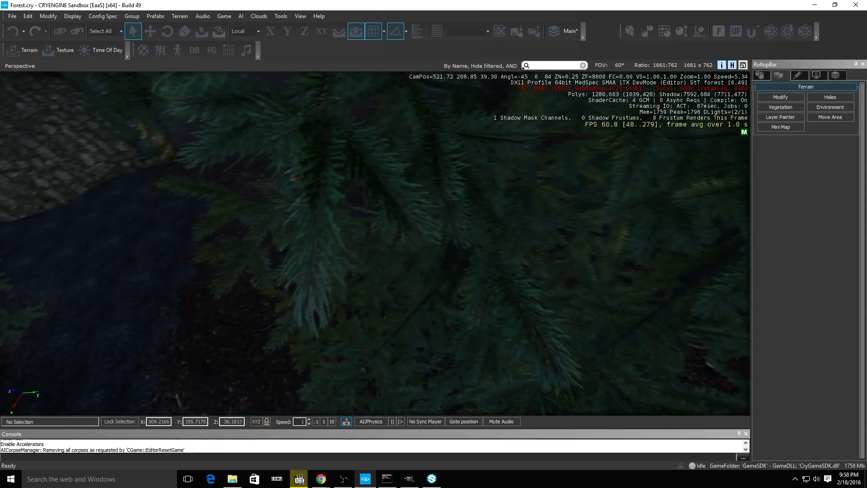
# Add forest_flower.cgf from the Natural/ground/forestgrass folder as a new vegetation object
pyautogui.press('w')
pyautogui.moveTo(388, 199); pyautogui.dragTo(343, 172, button='right')
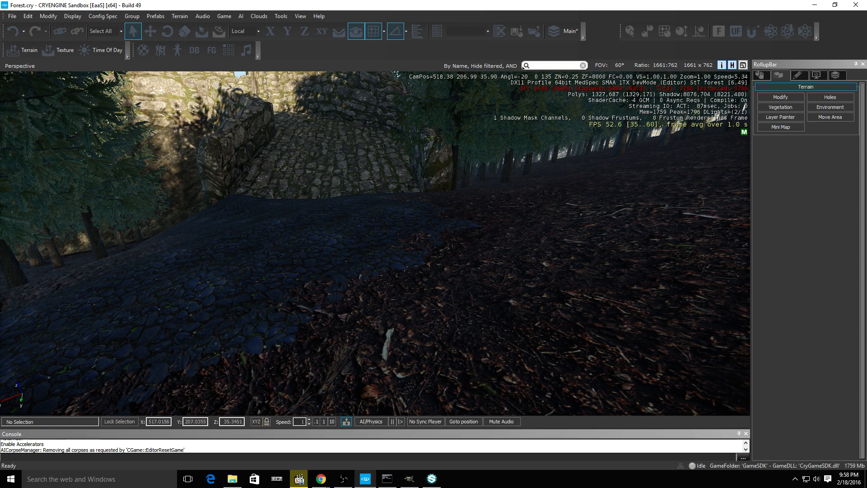
pyautogui.click(787, 104)
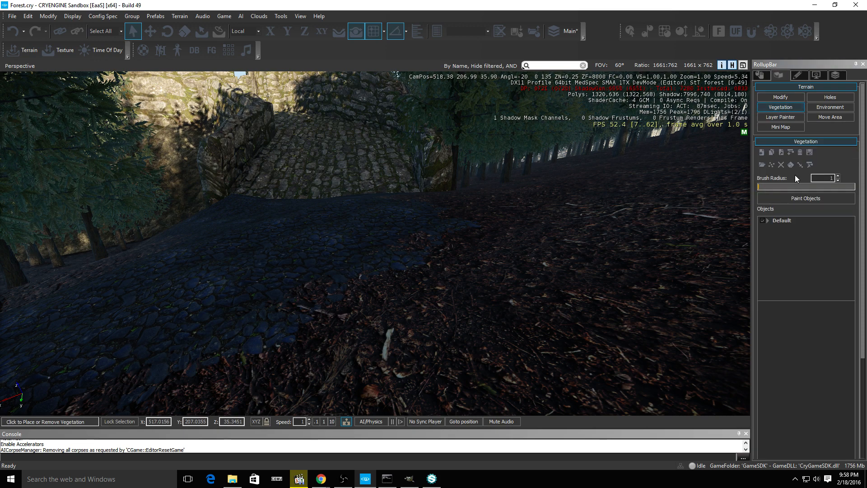
pyautogui.click(761, 153)
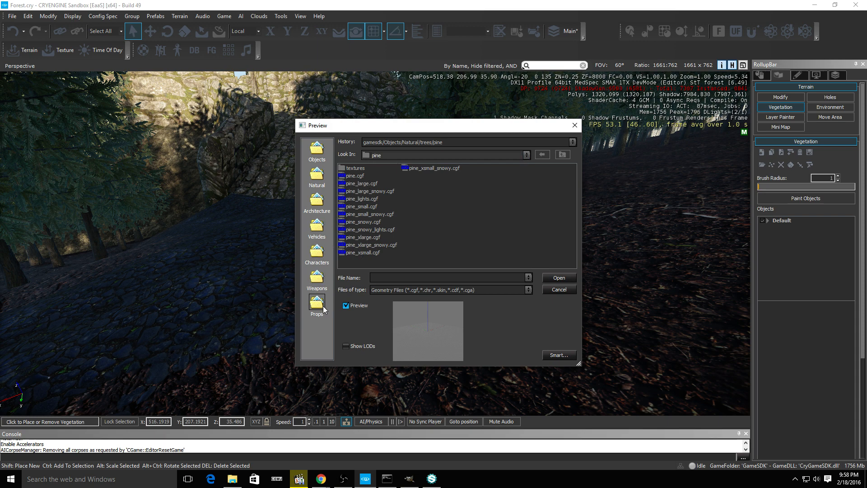
pyautogui.click(542, 154)
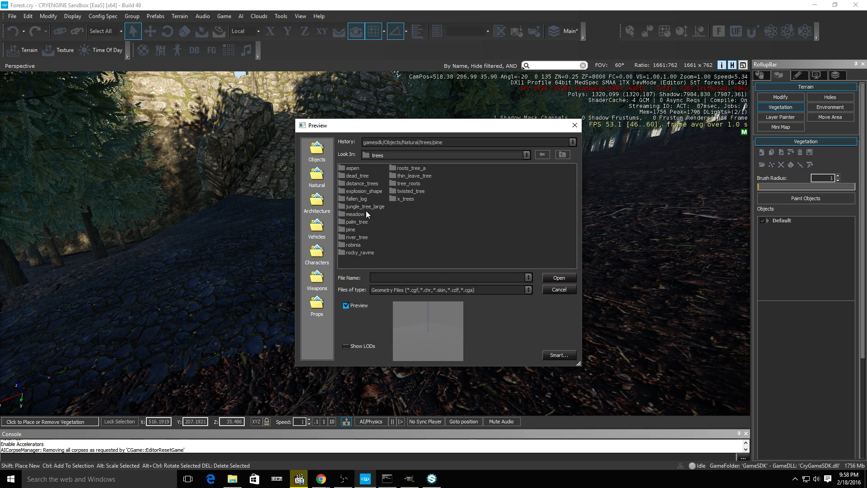
pyautogui.click(562, 155)
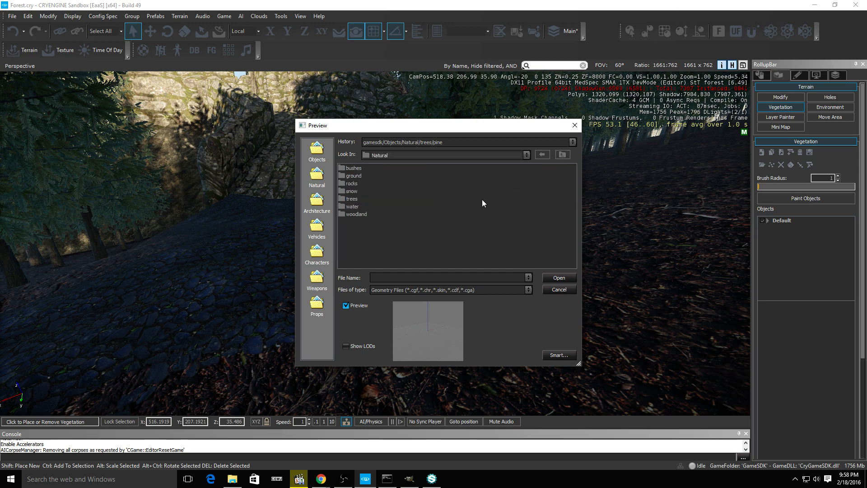
pyautogui.doubleClick(351, 174)
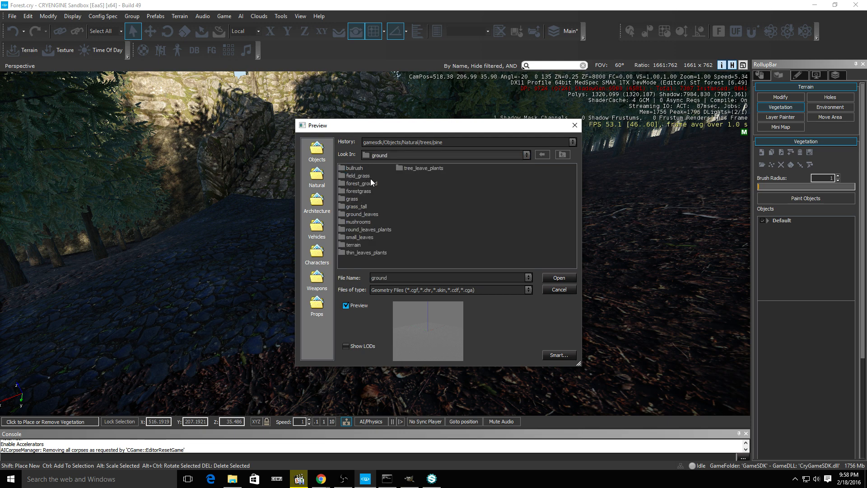
pyautogui.doubleClick(364, 191)
pyautogui.click(367, 175)
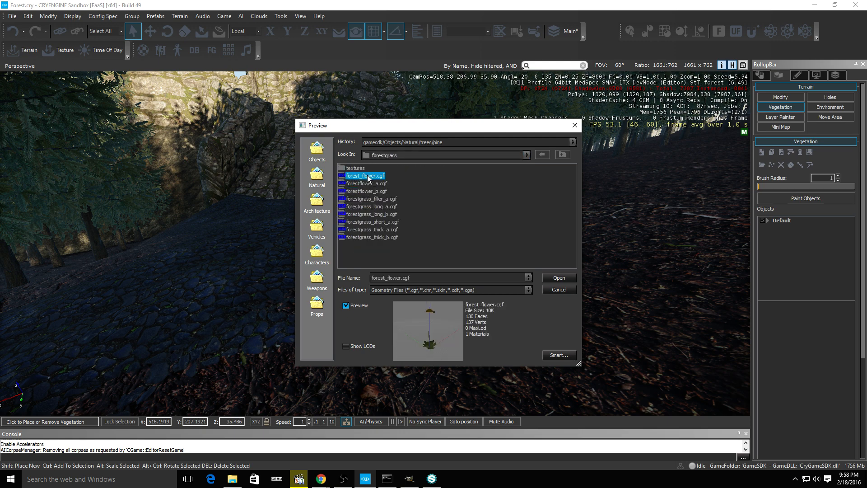
pyautogui.click(559, 278)
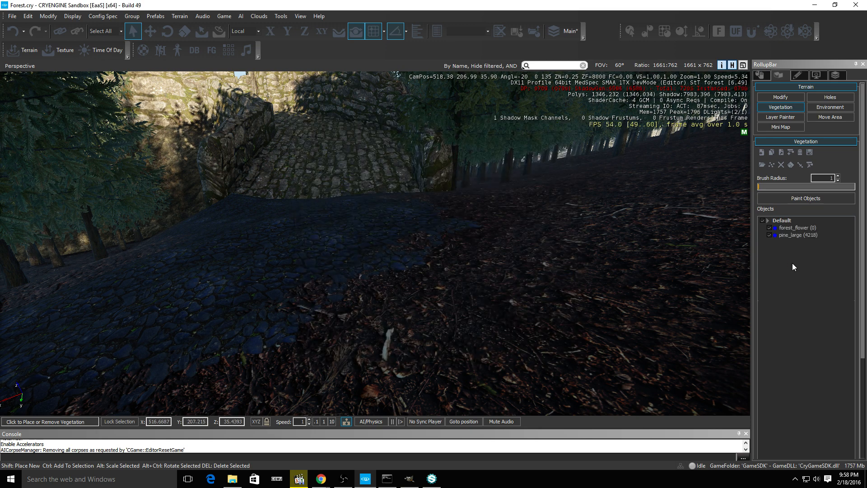
# Paint forest_flower vegetation with brush radius 1 on the forest soil beside the cobblestone path, near the stone structure
pyautogui.moveTo(474, 226); pyautogui.dragTo(356, 202, button='right')
pyautogui.click(796, 227)
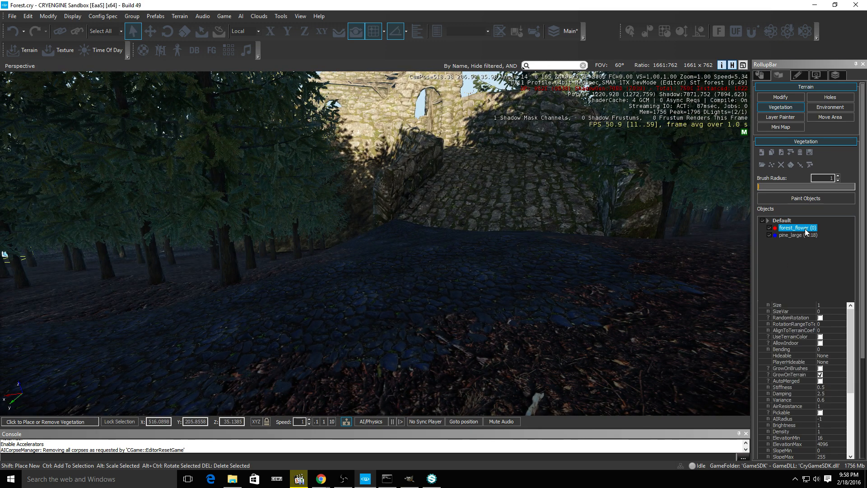
pyautogui.moveTo(587, 273)
pyautogui.mouseDown(button='right')
pyautogui.moveTo(626, 274)
pyautogui.moveTo(583, 258)
pyautogui.moveTo(587, 289)
pyautogui.mouseUp(button='right')
pyautogui.press('w')
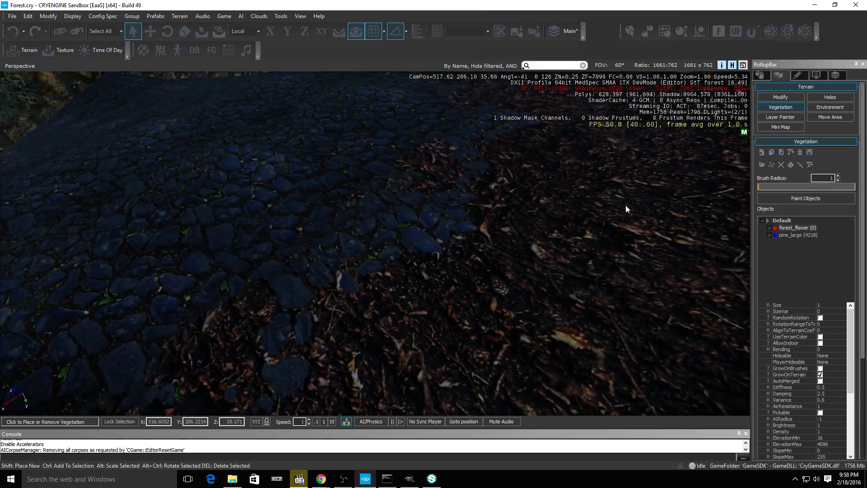
pyautogui.click(805, 198)
pyautogui.moveTo(489, 173); pyautogui.dragTo(455, 143, button='right')
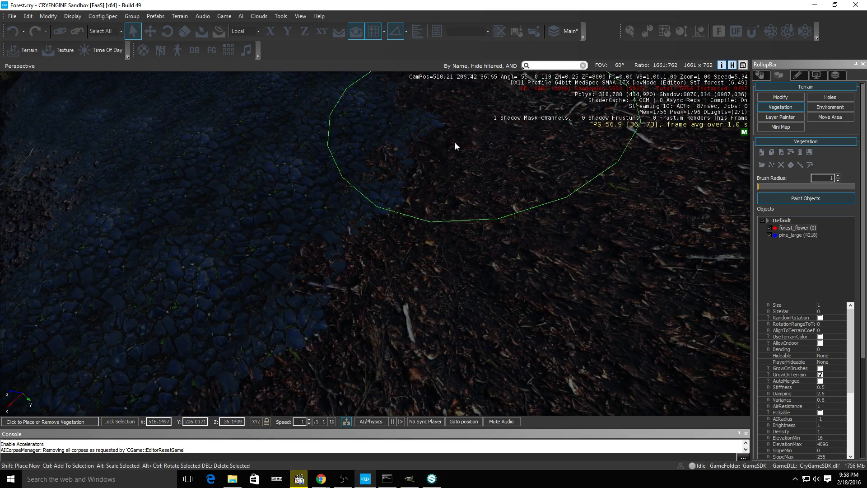
pyautogui.moveTo(454, 142); pyautogui.dragTo(470, 168)
pyautogui.moveTo(471, 168); pyautogui.dragTo(478, 181, button='right')
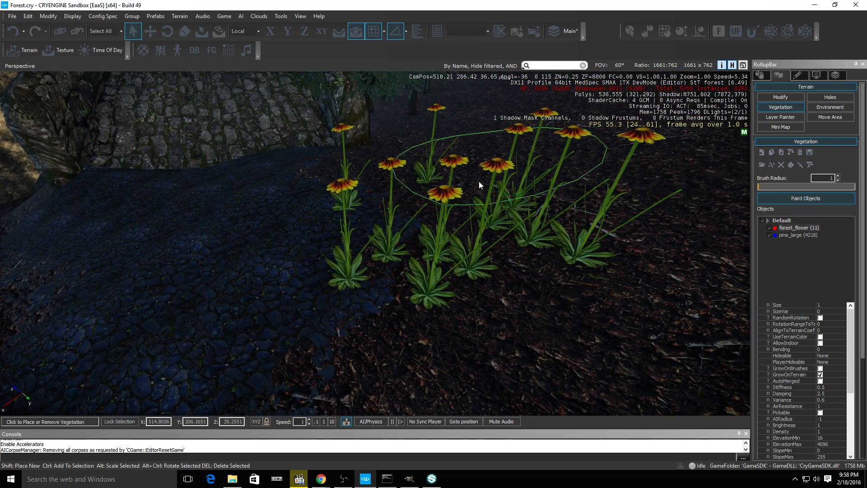
pyautogui.moveTo(478, 181)
pyautogui.mouseDown()
pyautogui.moveTo(407, 170)
pyautogui.moveTo(532, 253)
pyautogui.mouseUp()
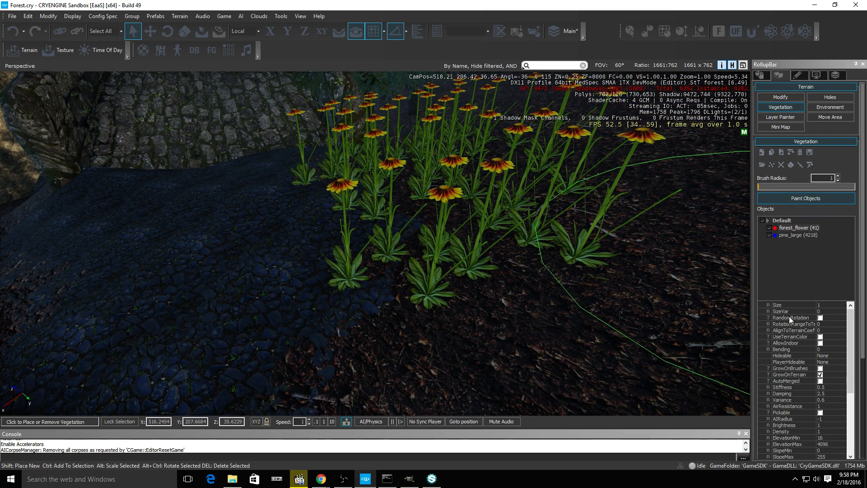
# Set the forest_flower Size to 0.5 and SizeVar to 0.4, and paint smaller flowers among and in front of the existing ones
pyautogui.click(823, 305)
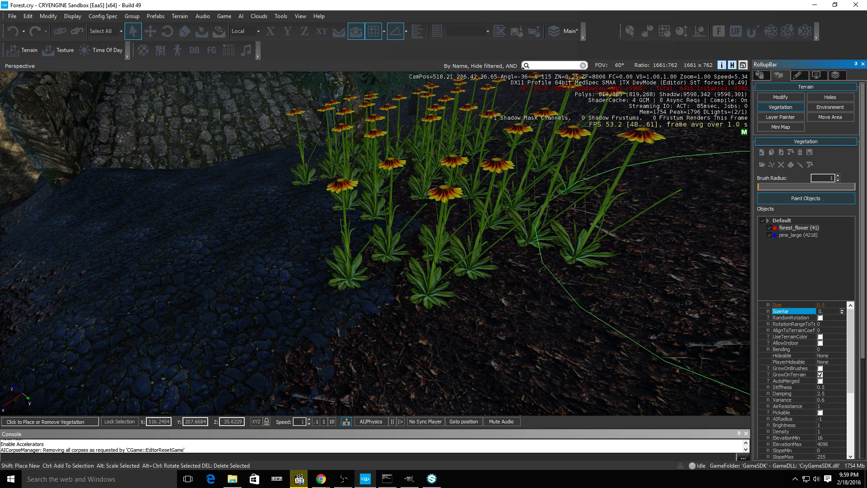
pyautogui.moveTo(506, 234)
pyautogui.mouseDown()
pyautogui.moveTo(403, 212)
pyautogui.moveTo(514, 275)
pyautogui.mouseUp()
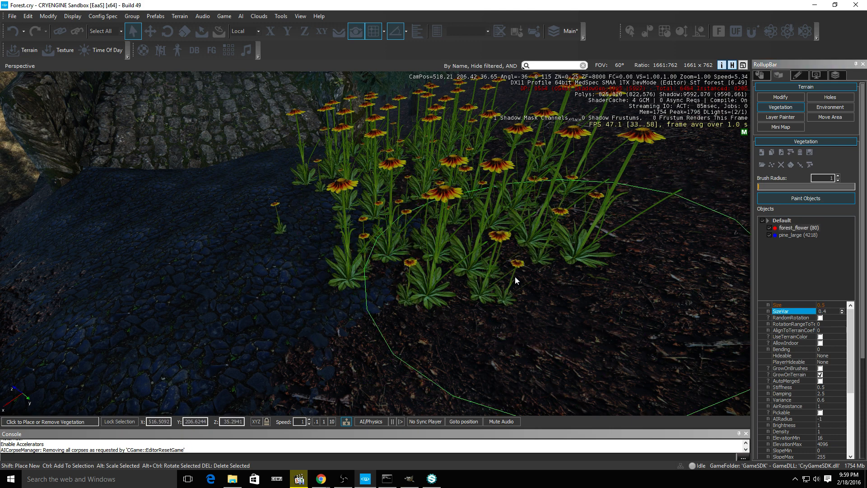
pyautogui.click(441, 350)
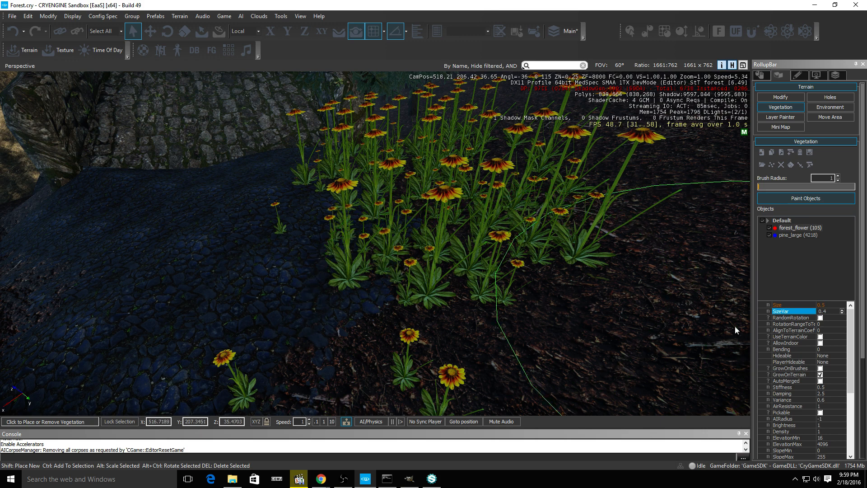
# Add forestgrass_long_a.cgf from the forestgrass folder as a new vegetation object
pyautogui.click(762, 154)
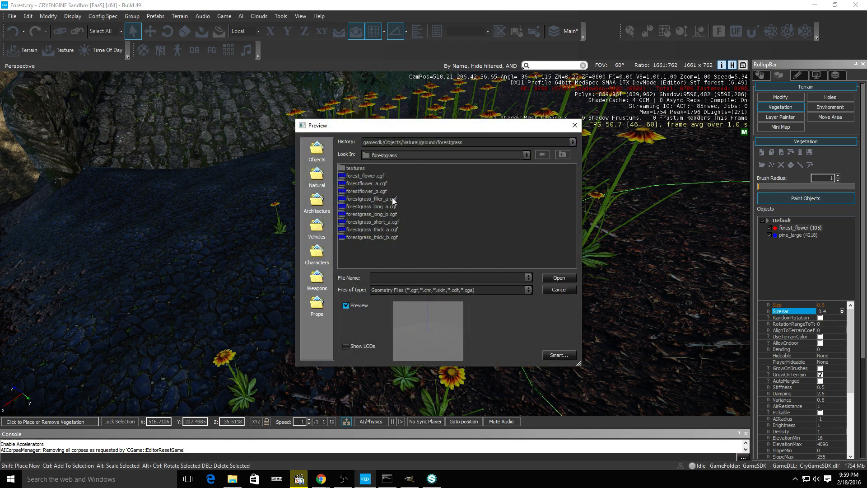
pyautogui.click(385, 207)
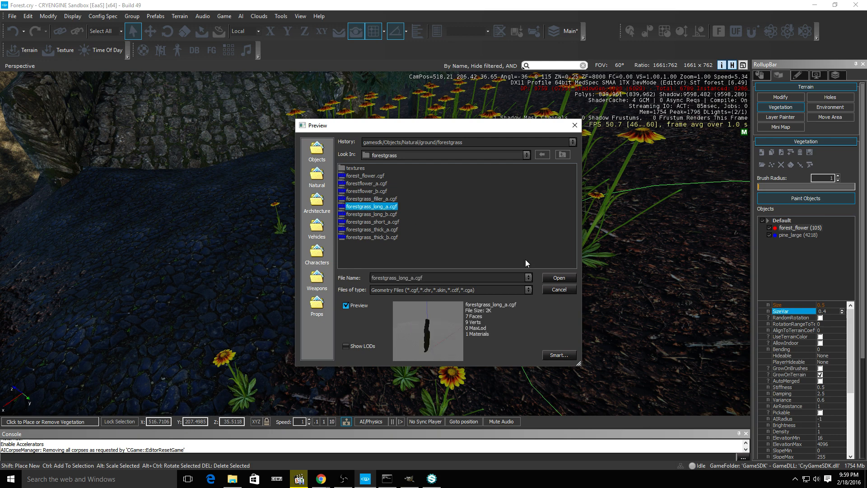
pyautogui.click(559, 277)
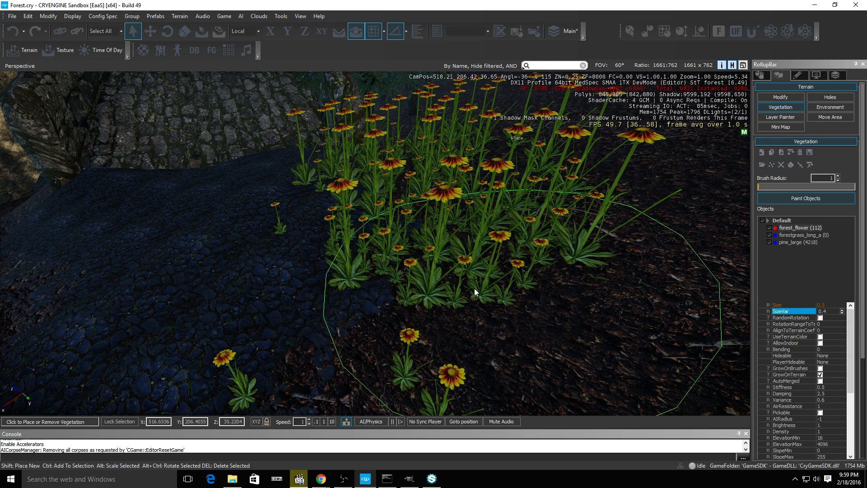
# Paint forestgrass_long_a around the flower patch and along the soil edge of the cobblestone path
pyautogui.click(791, 235)
pyautogui.moveTo(523, 228); pyautogui.dragTo(459, 298)
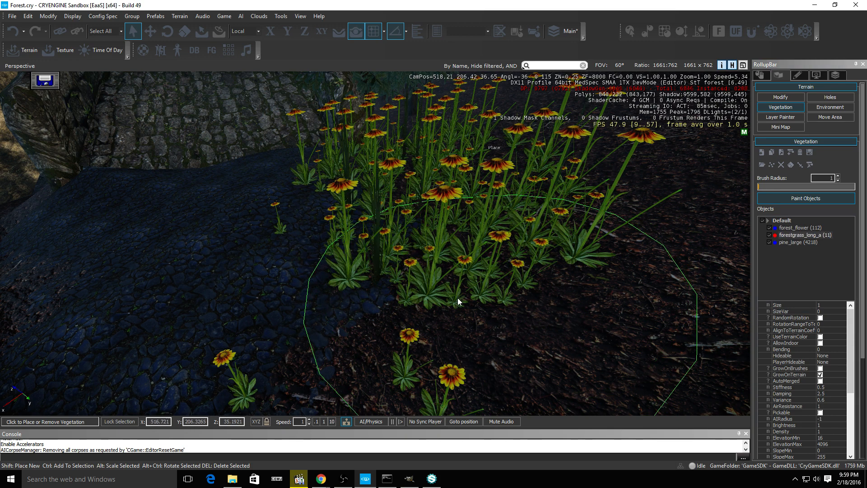
pyautogui.press('s')
pyautogui.moveTo(459, 271); pyautogui.dragTo(465, 266, button='right')
pyautogui.moveTo(499, 242)
pyautogui.mouseDown()
pyautogui.moveTo(520, 273)
pyautogui.moveTo(505, 232)
pyautogui.moveTo(250, 268)
pyautogui.moveTo(391, 252)
pyautogui.moveTo(435, 151)
pyautogui.moveTo(311, 167)
pyautogui.mouseUp()
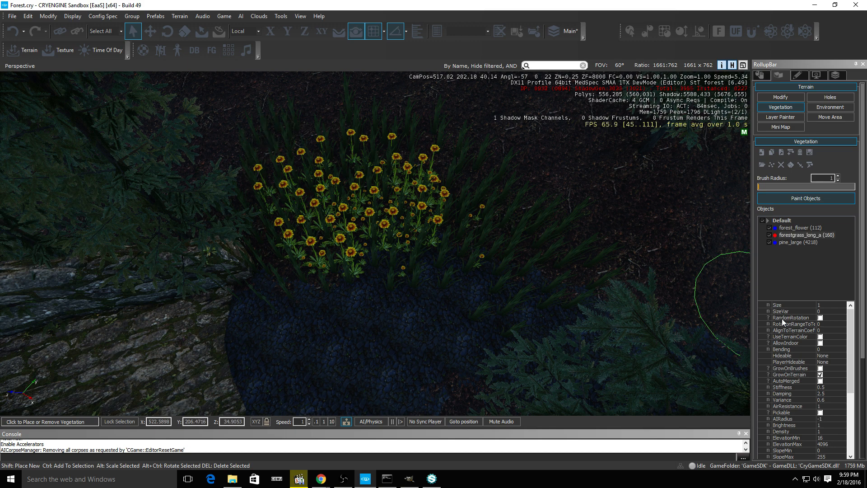
# Set the forestgrass_long_a SizeVar to 1 and paint more grass of varied size around the flowers
pyautogui.click(830, 311)
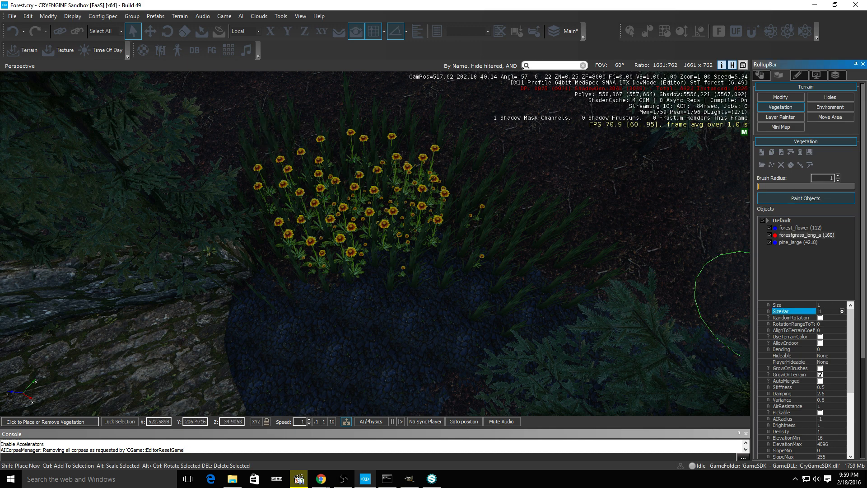
pyautogui.moveTo(587, 230); pyautogui.dragTo(486, 160)
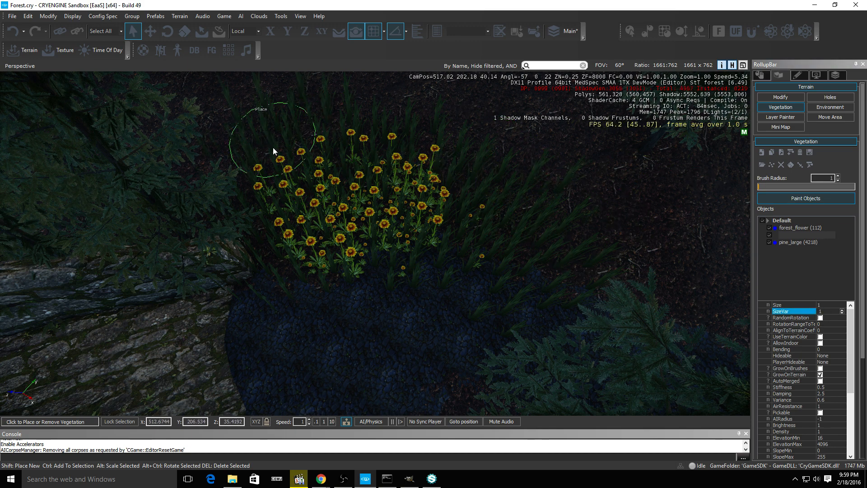
pyautogui.moveTo(609, 255); pyautogui.dragTo(569, 201)
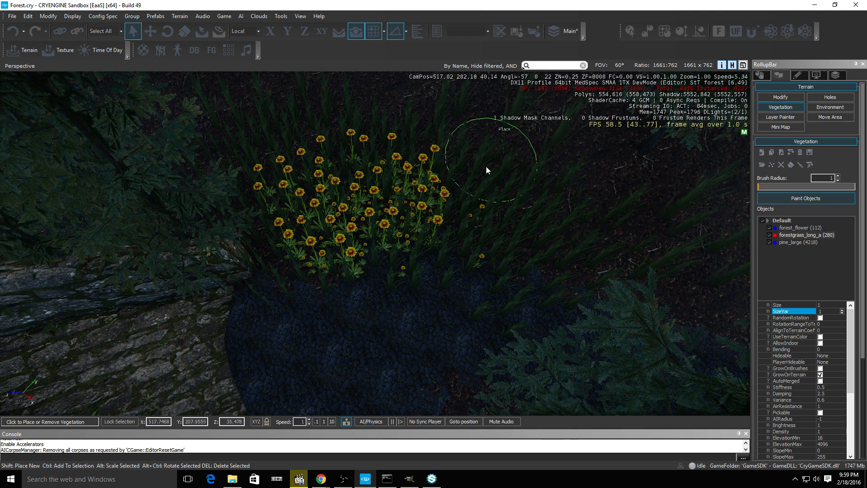
pyautogui.moveTo(486, 167); pyautogui.dragTo(472, 190, button='right')
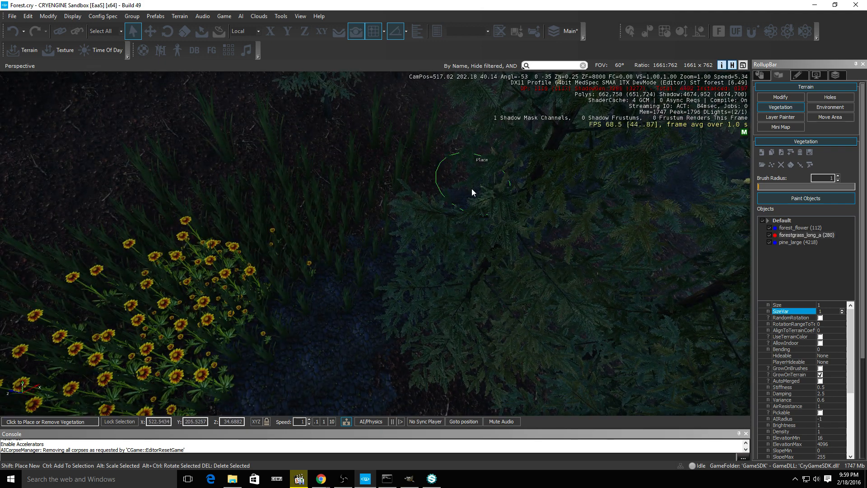
# Erase the forestgrass_long_a growing over the cobblestone path in front of the flower patch
pyautogui.press('w')
pyautogui.moveTo(472, 189)
pyautogui.mouseDown(button='right')
pyautogui.moveTo(375, 191)
pyautogui.moveTo(342, 175)
pyautogui.moveTo(380, 176)
pyautogui.mouseUp(button='right')
pyautogui.press('s')
pyautogui.press('a')
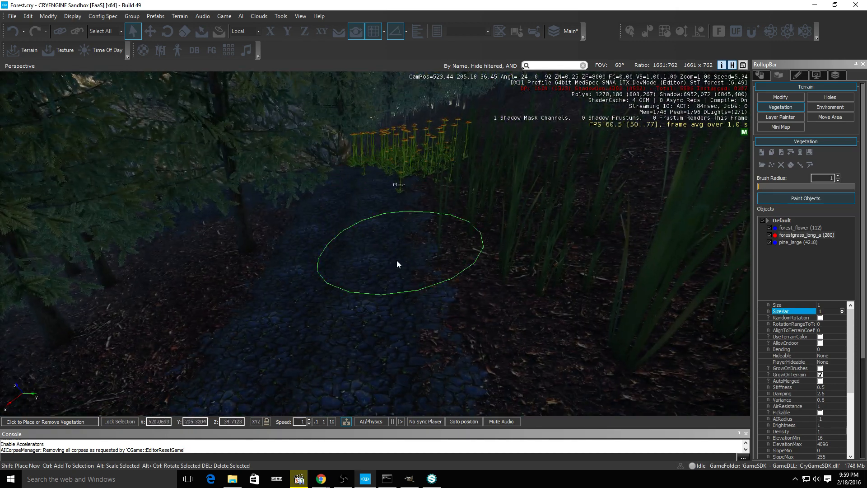
pyautogui.moveTo(394, 289)
pyautogui.keyDown('ctrl'); pyautogui.mouseDown()
pyautogui.moveTo(403, 243)
pyautogui.moveTo(392, 263)
pyautogui.mouseUp(); pyautogui.keyUp('ctrl')
pyautogui.moveTo(392, 262); pyautogui.dragTo(386, 299, button='right')
pyautogui.press('s')
pyautogui.press('w')
pyautogui.moveTo(408, 333)
pyautogui.keyDown('ctrl'); pyautogui.mouseDown()
pyautogui.moveTo(351, 241)
pyautogui.moveTo(374, 267)
pyautogui.mouseUp(); pyautogui.keyUp('ctrl')
pyautogui.moveTo(366, 293); pyautogui.dragTo(452, 333, button='right')
pyautogui.scroll(2, 454, 318)
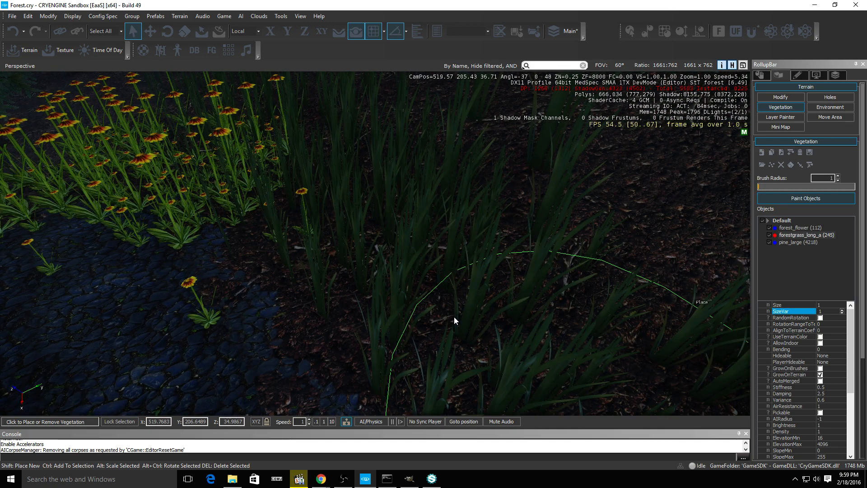
# Try the UseTerrainColor option on forestgrass_long_a and turn UseTerrainColor off for pine_large
pyautogui.click(820, 338)
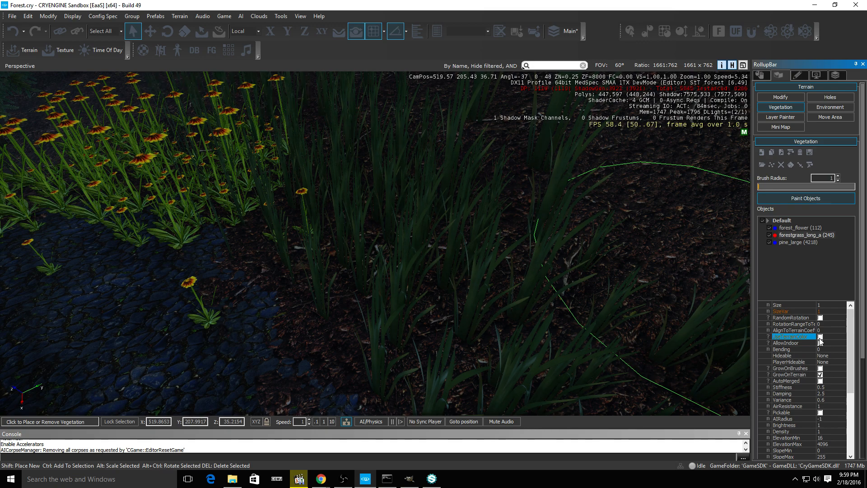
pyautogui.moveTo(718, 241); pyautogui.dragTo(578, 131, button='right')
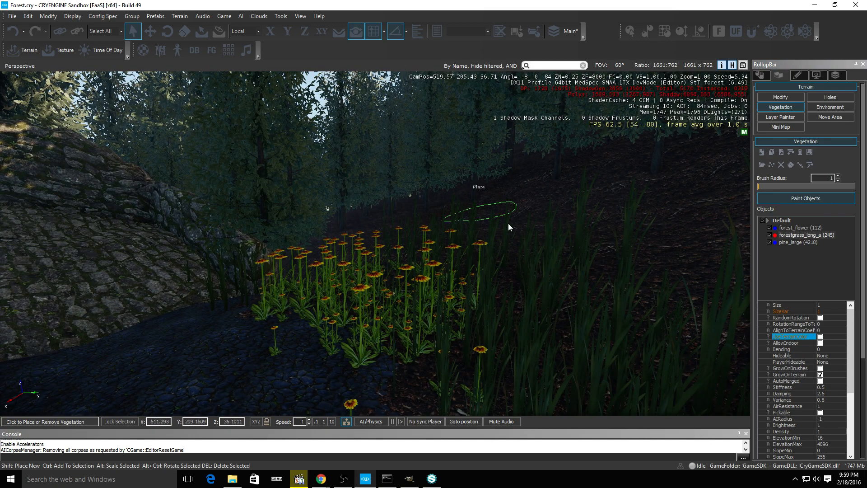
pyautogui.moveTo(508, 223); pyautogui.dragTo(514, 244, button='right')
pyautogui.click(798, 243)
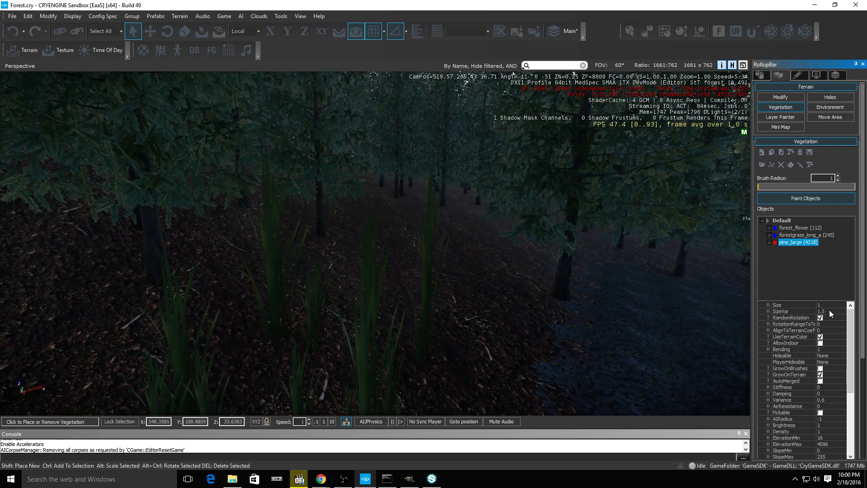
pyautogui.click(820, 337)
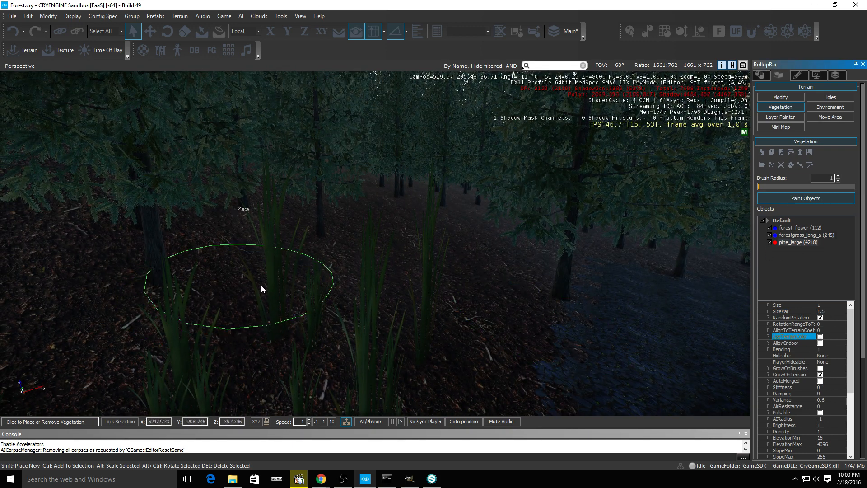
pyautogui.moveTo(261, 286)
pyautogui.mouseDown(button='right')
pyautogui.moveTo(294, 264)
pyautogui.moveTo(257, 280)
pyautogui.moveTo(93, 314)
pyautogui.moveTo(257, 281)
pyautogui.moveTo(257, 297)
pyautogui.moveTo(246, 285)
pyautogui.moveTo(284, 269)
pyautogui.moveTo(237, 286)
pyautogui.moveTo(281, 275)
pyautogui.moveTo(275, 290)
pyautogui.moveTo(281, 267)
pyautogui.moveTo(277, 278)
pyautogui.mouseUp(button='right')
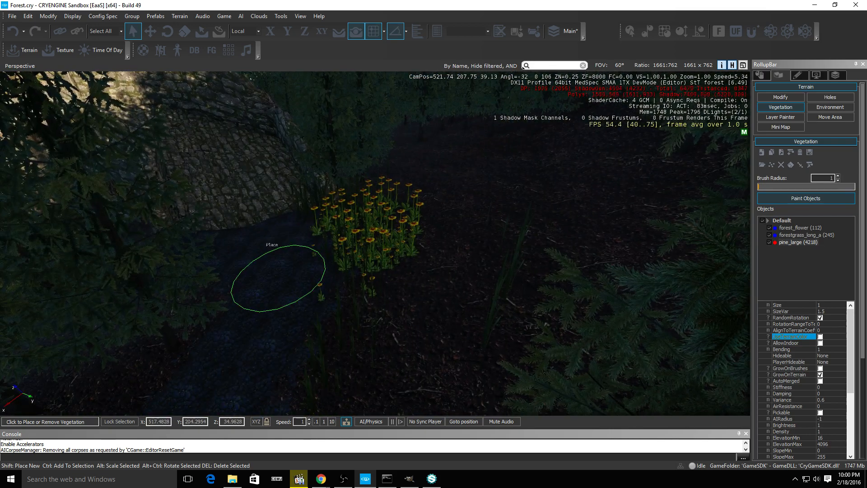
# Paint over the forest_flower patch beside the path, then erase the flowers there
pyautogui.click(798, 228)
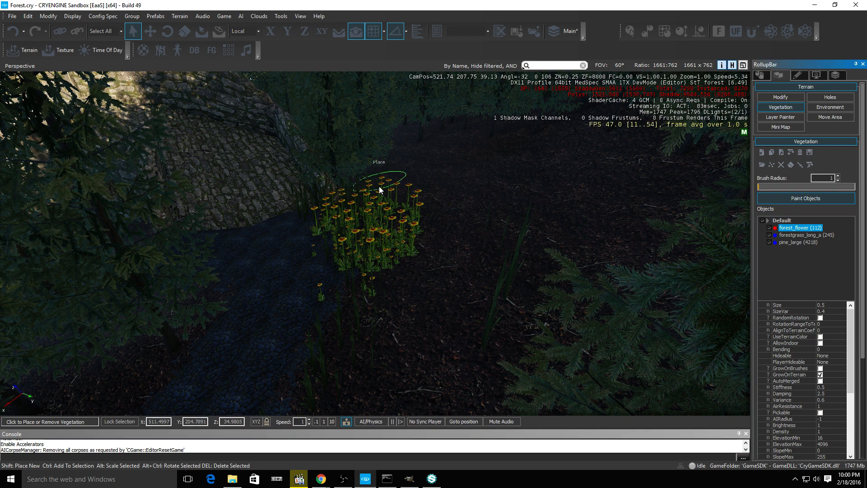
pyautogui.moveTo(373, 199); pyautogui.dragTo(391, 246)
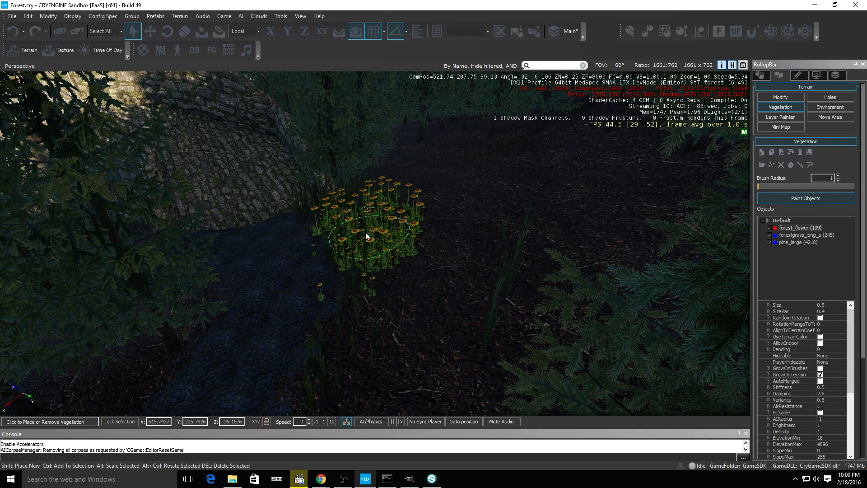
pyautogui.moveTo(417, 275)
pyautogui.keyDown('ctrl'); pyautogui.mouseDown()
pyautogui.moveTo(385, 232)
pyautogui.moveTo(359, 258)
pyautogui.moveTo(423, 262)
pyautogui.mouseUp(); pyautogui.keyUp('ctrl')
pyautogui.moveTo(424, 280); pyautogui.dragTo(435, 294, button='right')
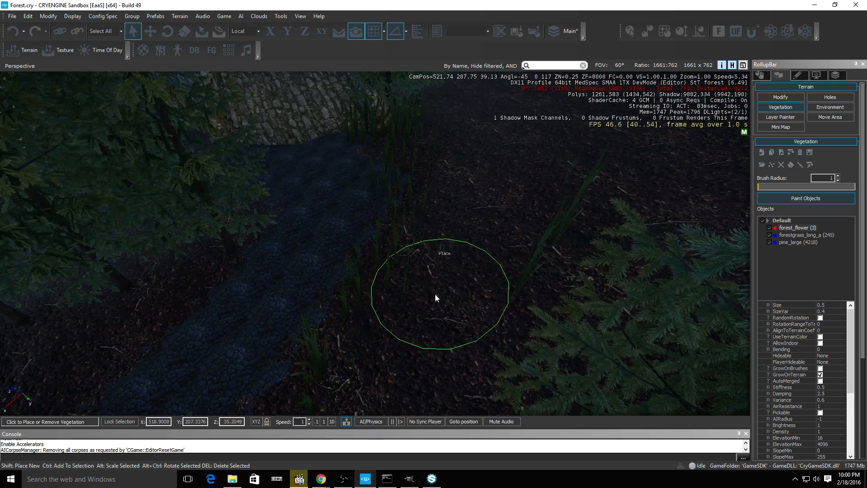
# Delete the forestgrass_long_a vegetation object together with its painted grass
pyautogui.click(808, 235)
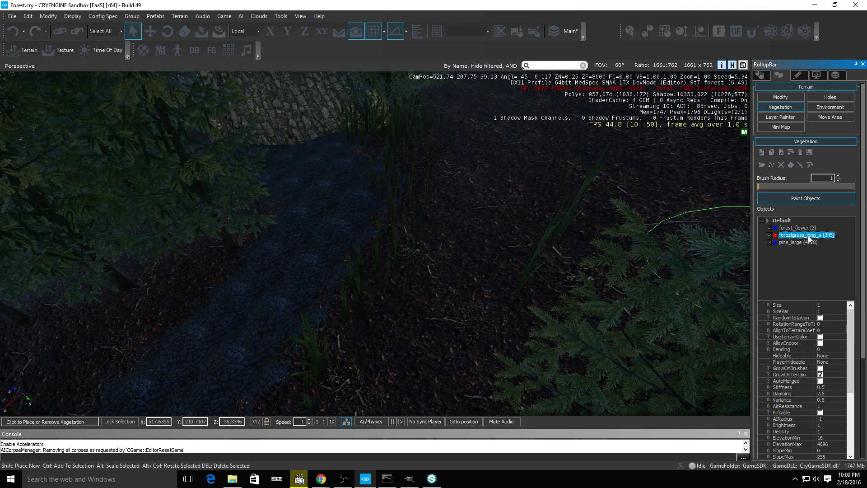
pyautogui.press('Delete')
pyautogui.click(423, 259)
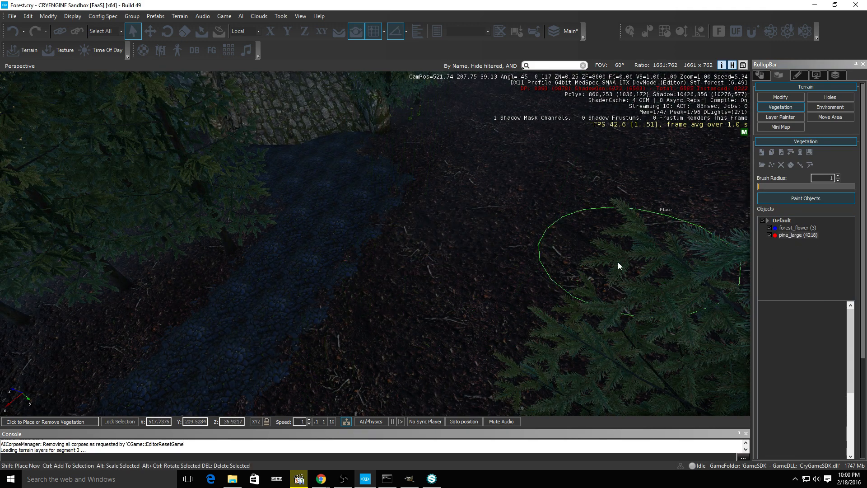
# Add forestgrass_thick_b.cgf from the forestgrass folder as a new vegetation object
pyautogui.click(761, 153)
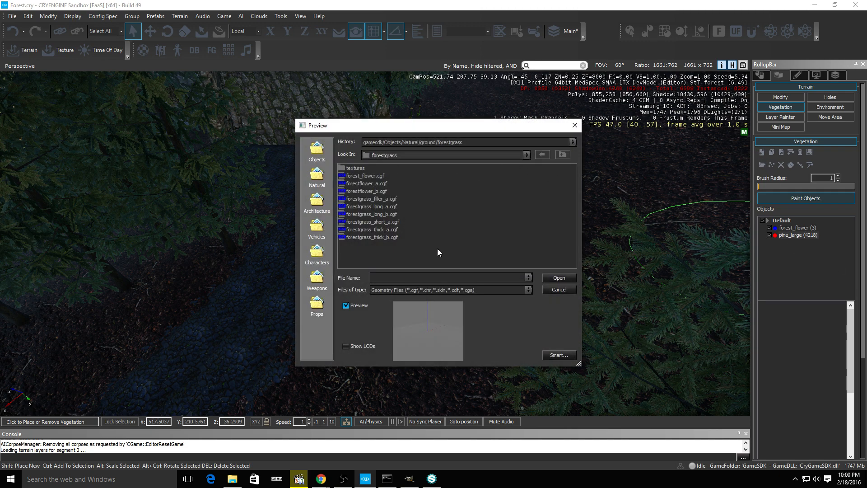
pyautogui.click(367, 238)
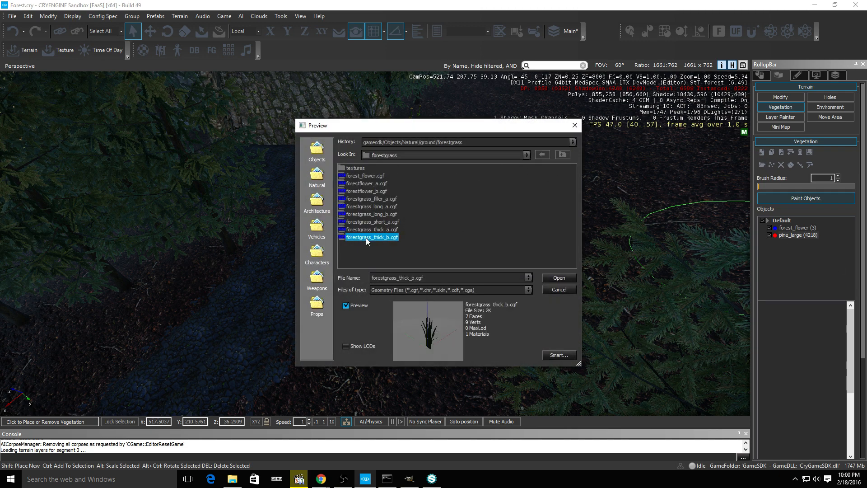
pyautogui.click(559, 281)
# Paint forestgrass_thick_b along the soil edge of the cobblestone path, setting its Density to 0 for denser coverage
pyautogui.scroll(2, 393, 260)
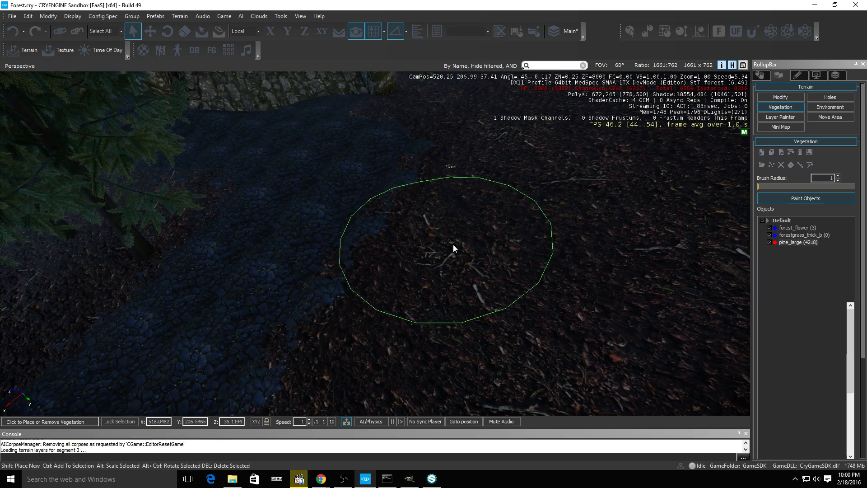
pyautogui.moveTo(506, 199); pyautogui.dragTo(506, 146, button='right')
pyautogui.click(795, 235)
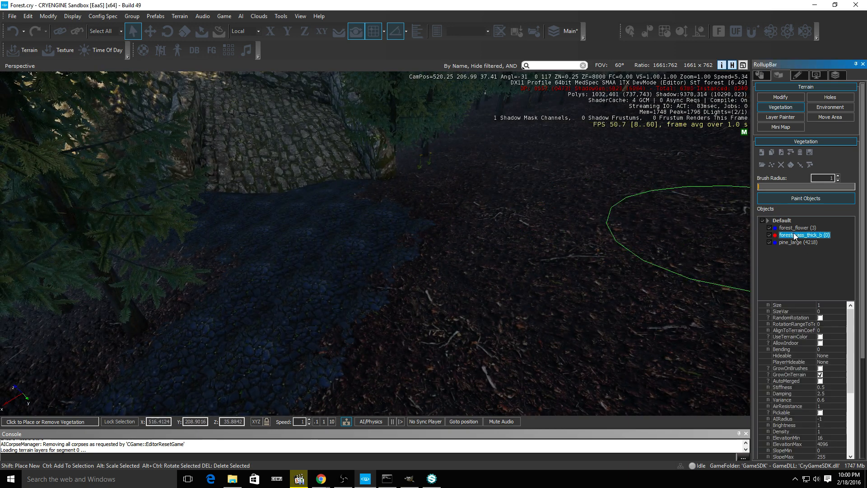
pyautogui.click(421, 204)
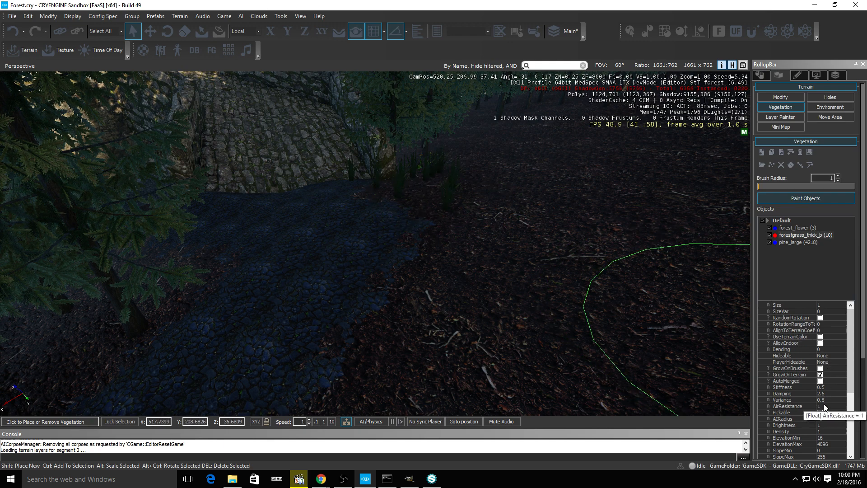
pyautogui.click(827, 431)
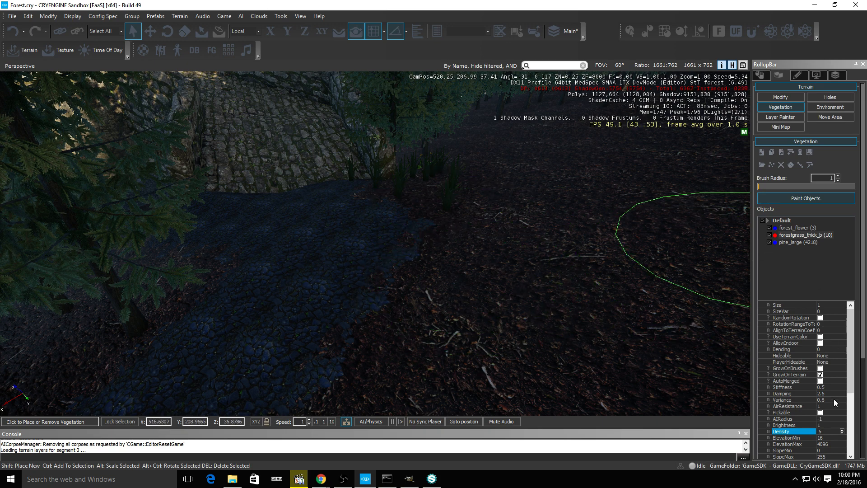
pyautogui.click(827, 430)
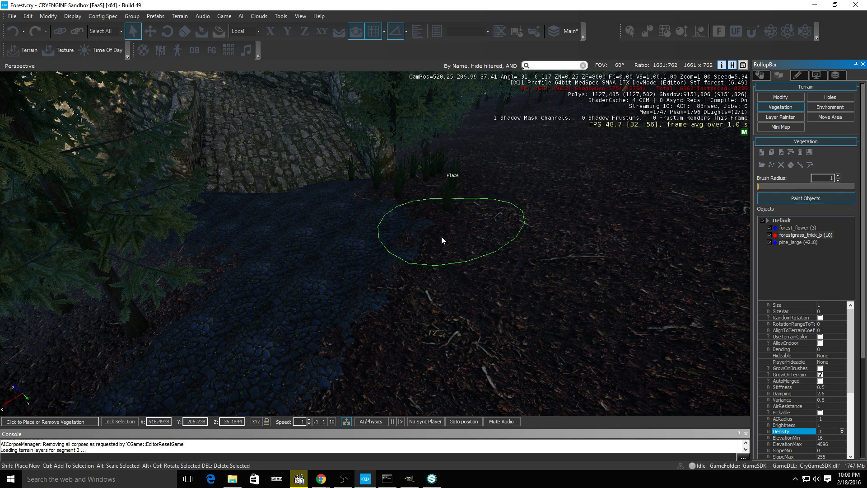
pyautogui.moveTo(440, 236)
pyautogui.mouseDown()
pyautogui.moveTo(444, 291)
pyautogui.moveTo(442, 260)
pyautogui.mouseUp()
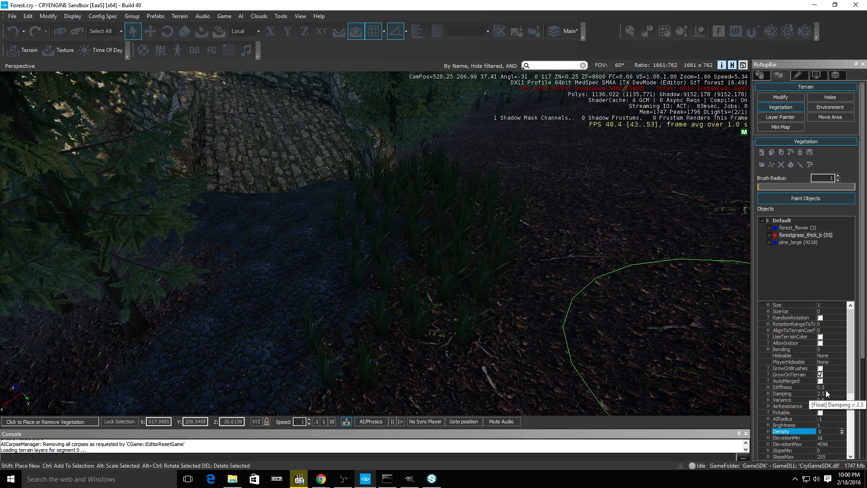
# Enable AutoMerged for forestgrass_thick_b and paint more of it along the near soil edge of the path
pyautogui.click(820, 380)
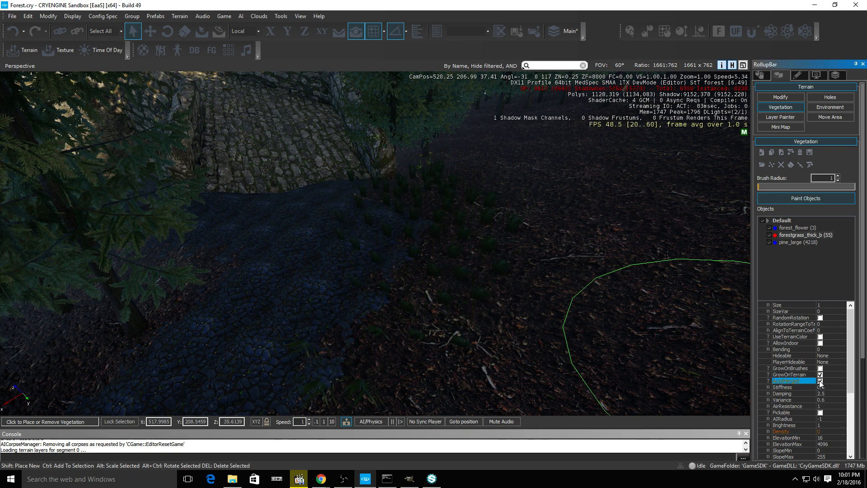
pyautogui.moveTo(464, 359)
pyautogui.mouseDown()
pyautogui.moveTo(457, 358)
pyautogui.moveTo(458, 334)
pyautogui.moveTo(470, 315)
pyautogui.mouseUp()
pyautogui.moveTo(470, 315)
pyautogui.mouseDown(button='right')
pyautogui.moveTo(462, 341)
pyautogui.moveTo(455, 321)
pyautogui.mouseUp(button='right')
pyautogui.moveTo(441, 311)
pyautogui.mouseDown()
pyautogui.moveTo(420, 356)
pyautogui.moveTo(558, 331)
pyautogui.mouseUp()
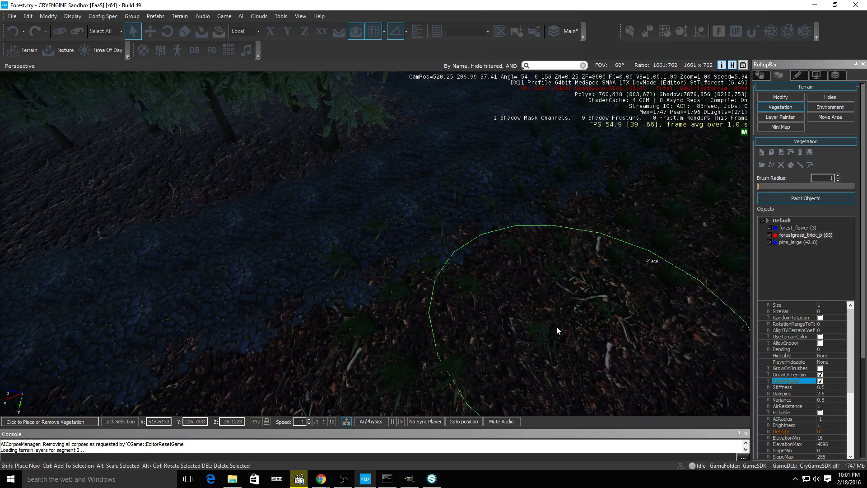
# Walk through the auto-merged grass in game mode to examine how it reacts, then return to editing
pyautogui.click(224, 15)
pyautogui.click(248, 26)
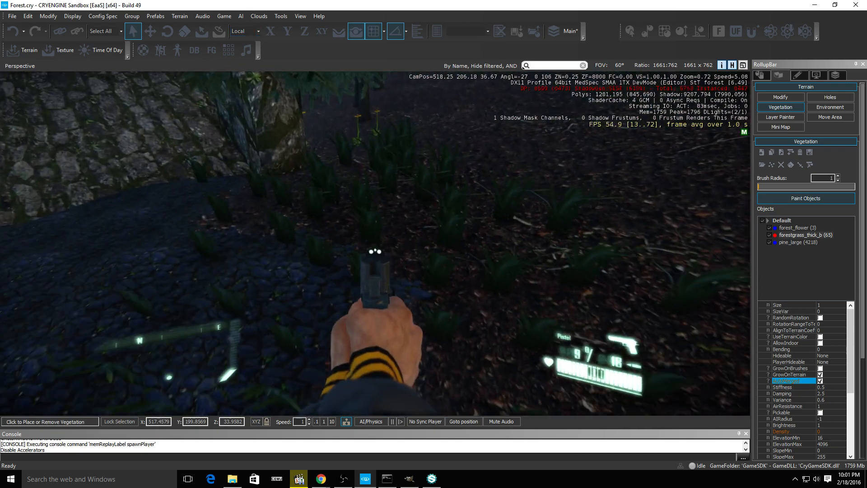
pyautogui.press('a')
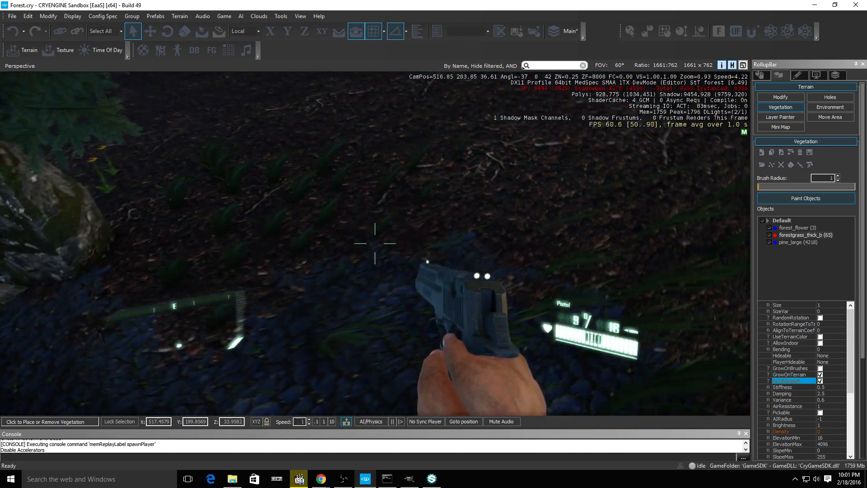
pyautogui.press('Escape')
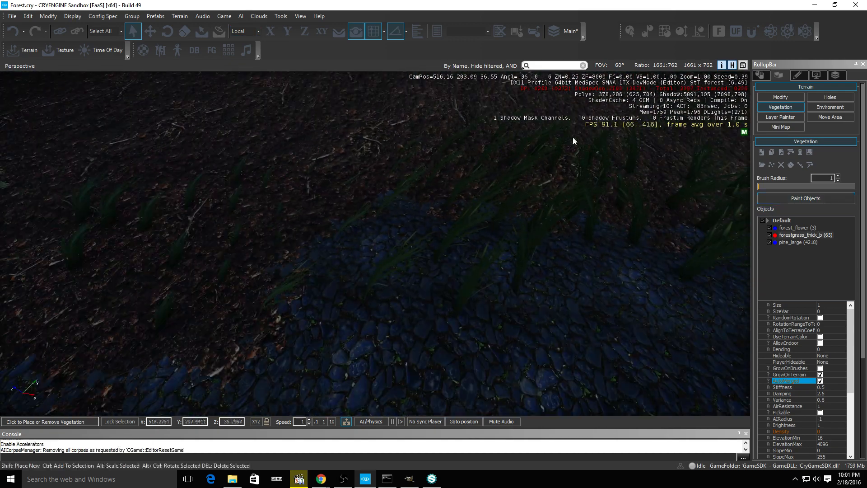
# Turn AutoMerged off for forestgrass_thick_b and set its Bending to 0.1
pyautogui.click(820, 381)
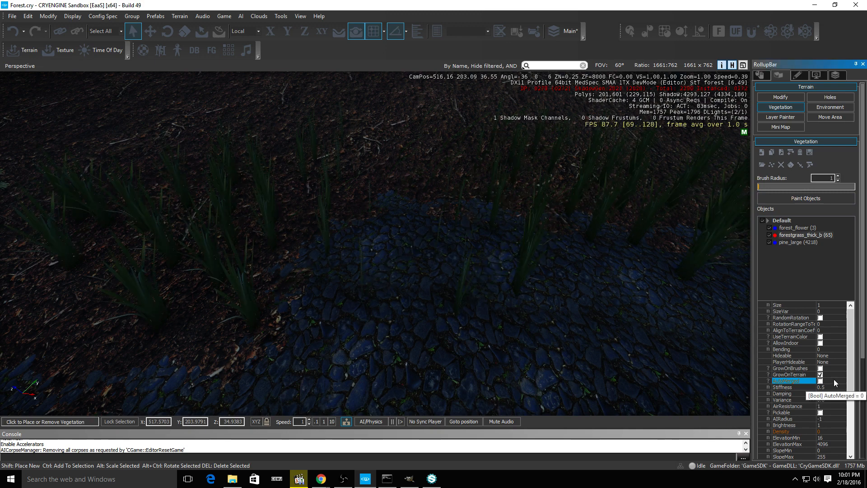
pyautogui.click(826, 350)
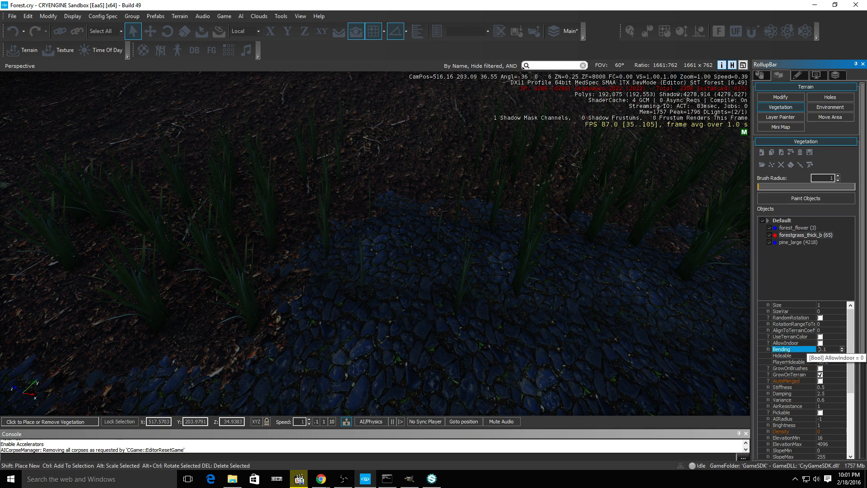
pyautogui.moveTo(462, 234); pyautogui.dragTo(258, 97, button='right')
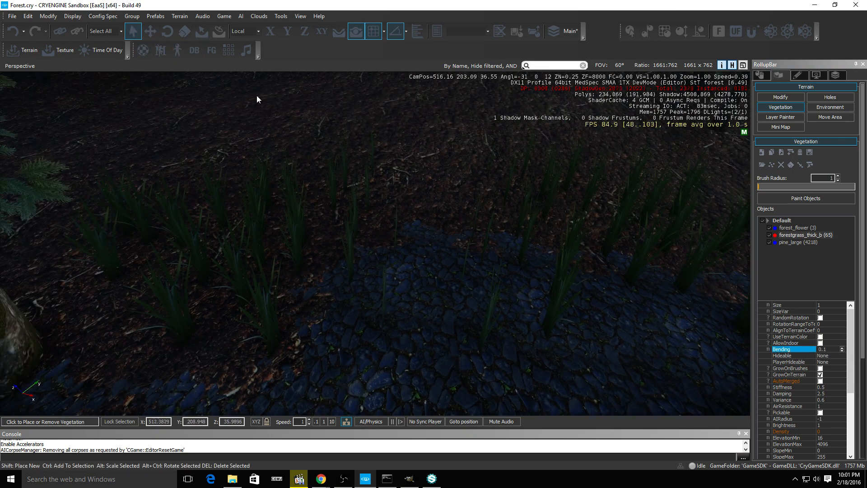
# Check the bending of the grass in game mode by firing shots beside it, then leave the game
pyautogui.click(221, 17)
pyautogui.click(237, 26)
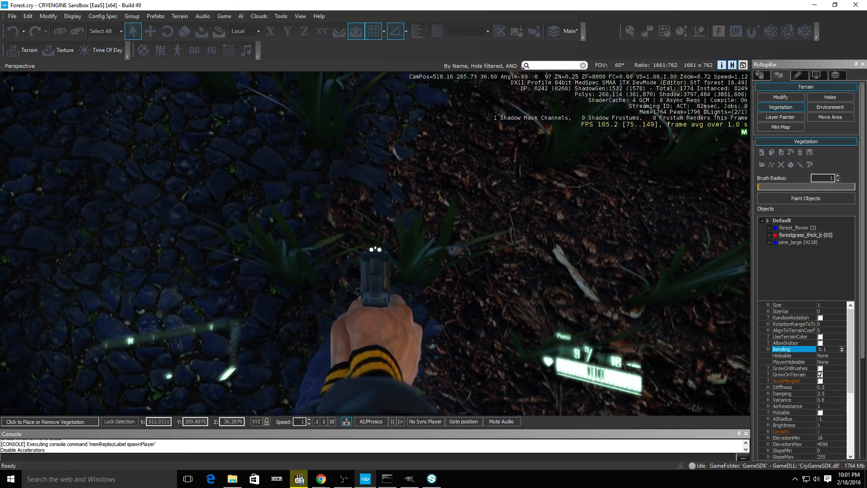
pyautogui.click(374, 243)
pyautogui.click(375, 243)
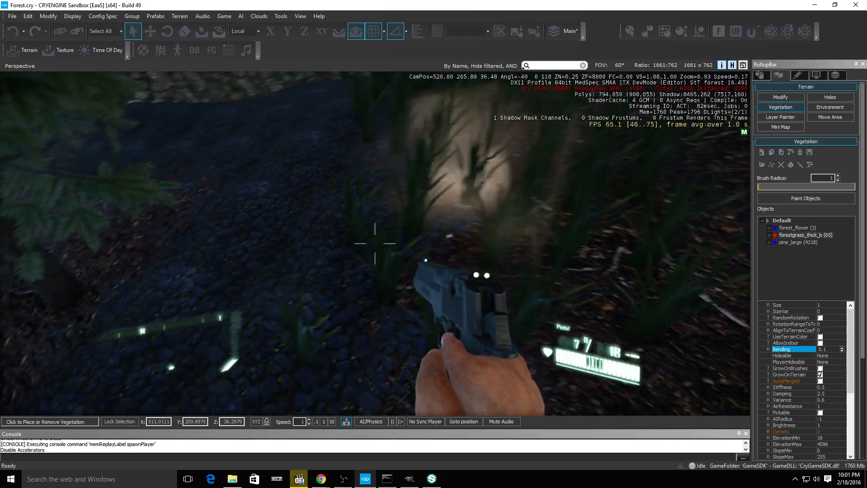
pyautogui.press('Escape')
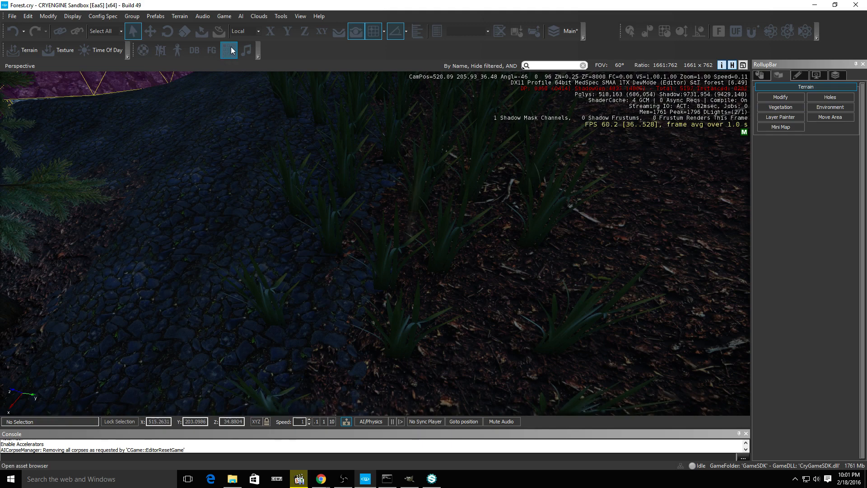
# Reopen the vegetation settings, select a painted forestgrass_thick_b clump and enable its RecvShadow option
pyautogui.click(791, 100)
pyautogui.click(791, 106)
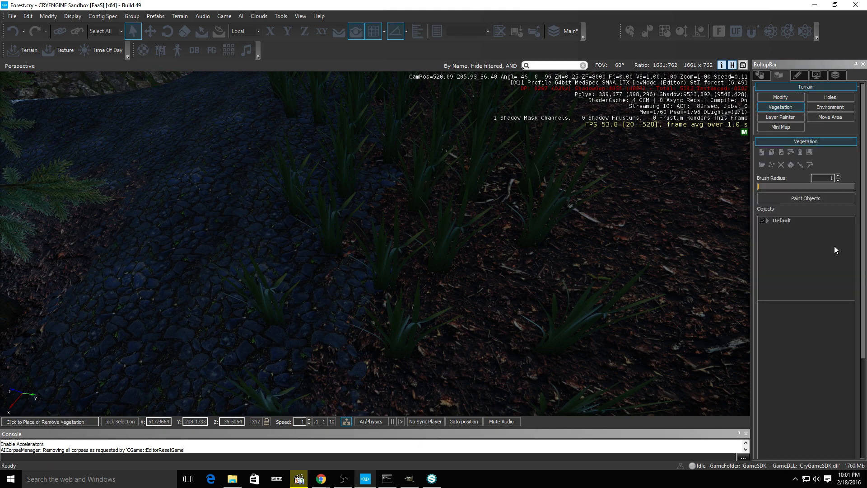
pyautogui.click(562, 213)
pyautogui.scroll(-4, 838, 334)
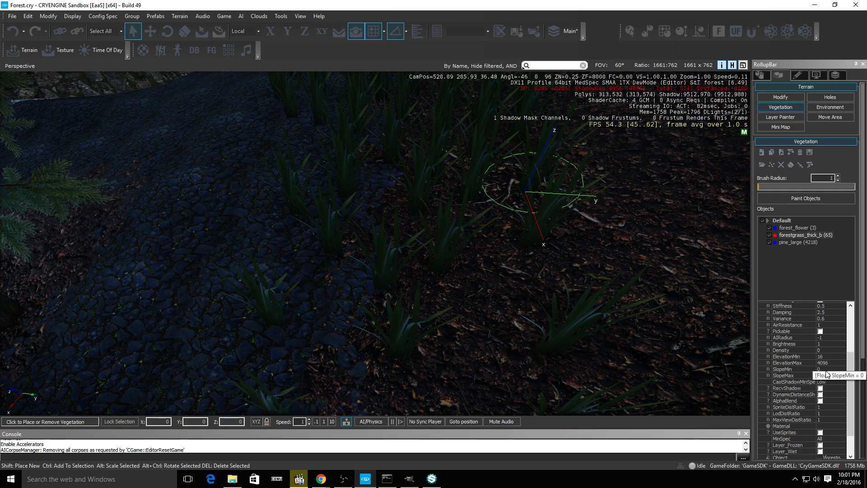
pyautogui.scroll(-2, 829, 375)
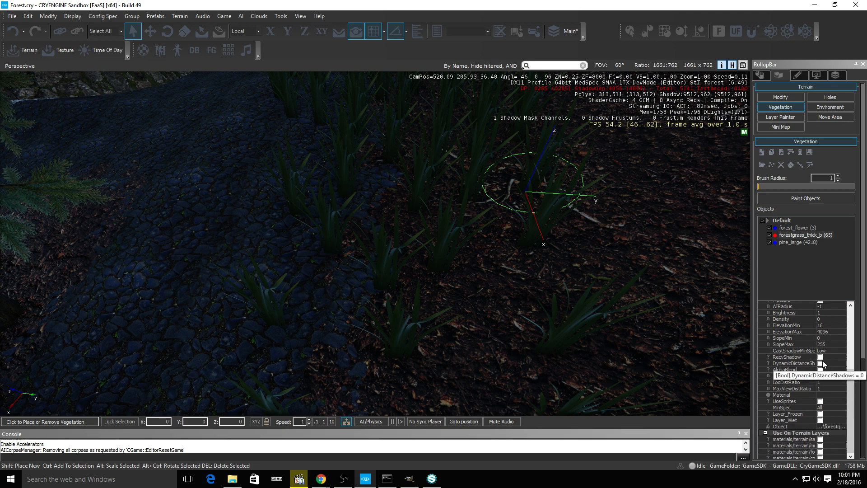
pyautogui.click(821, 359)
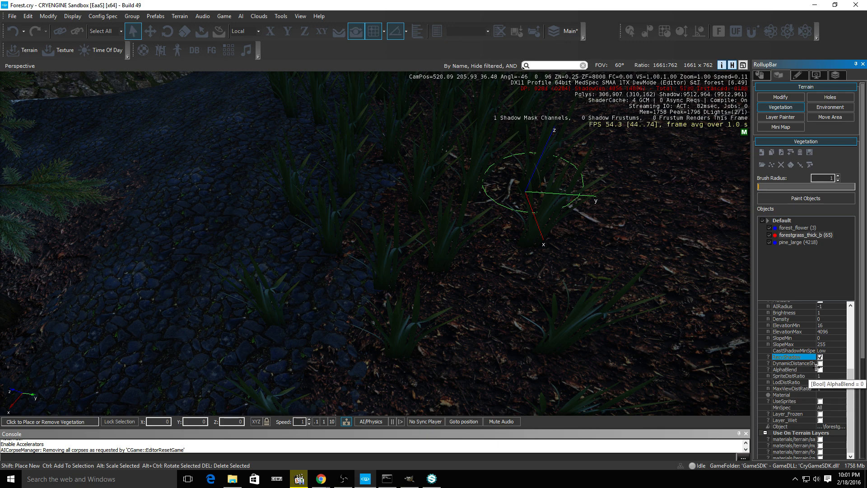
# Enable DynamicDistanceShadows for forestgrass_thick_b and replace the object with grass_normal_grp_trampled_a.cgf from the ground/grass_tall folder
pyautogui.click(820, 363)
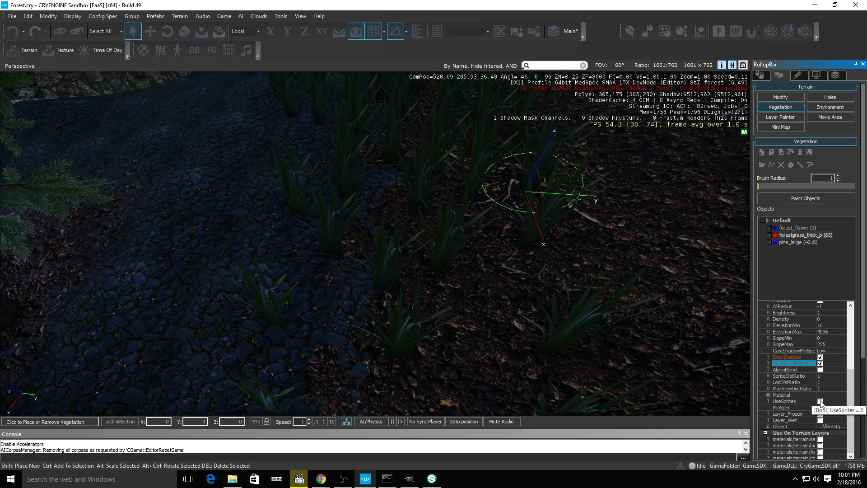
pyautogui.rightClick(788, 235)
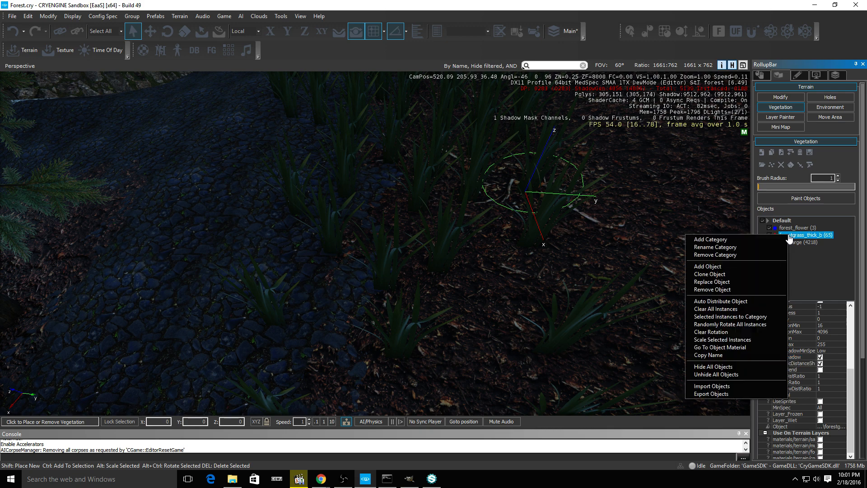
pyautogui.click(727, 282)
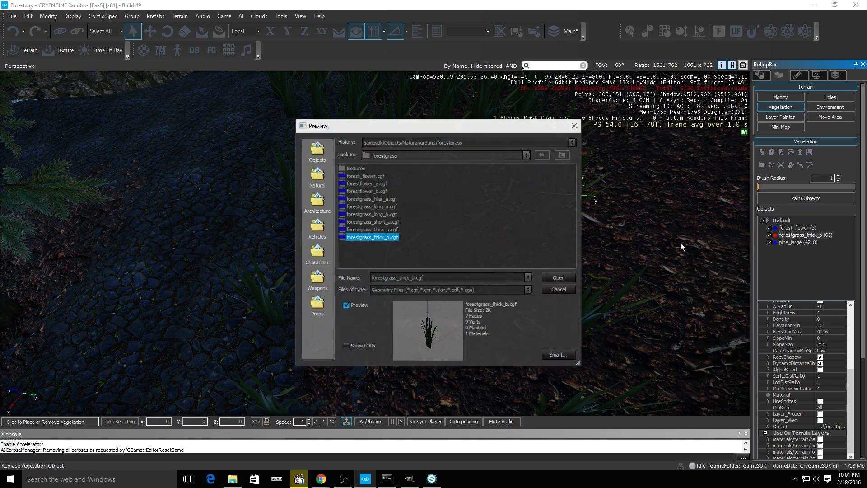
pyautogui.click(561, 155)
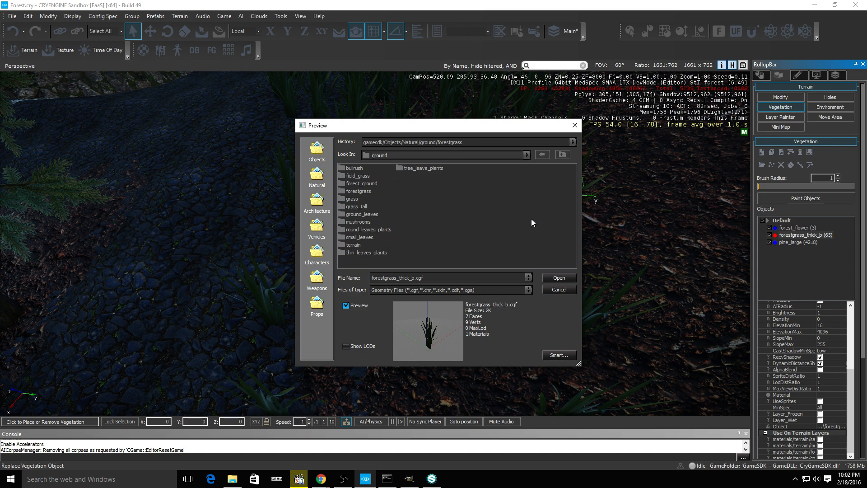
pyautogui.click(562, 154)
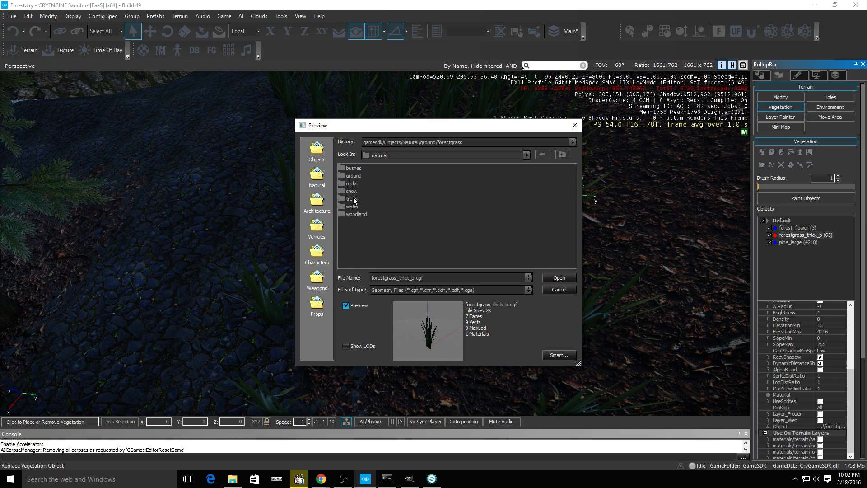
pyautogui.doubleClick(353, 176)
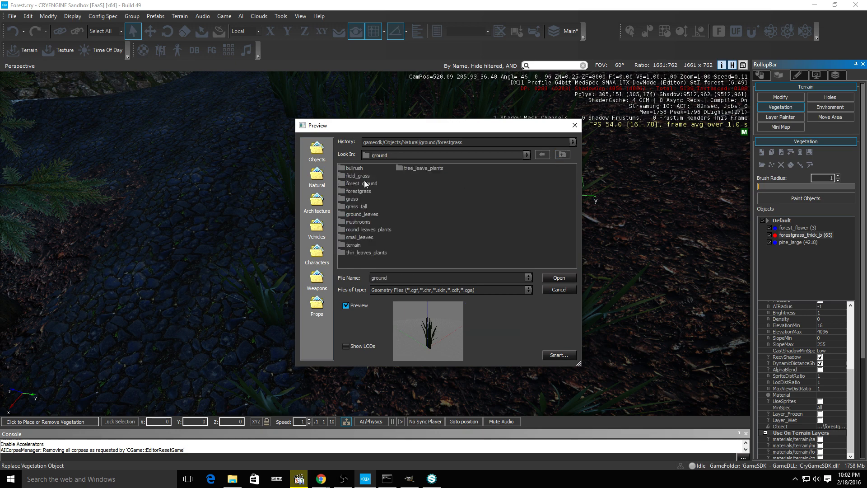
pyautogui.doubleClick(362, 207)
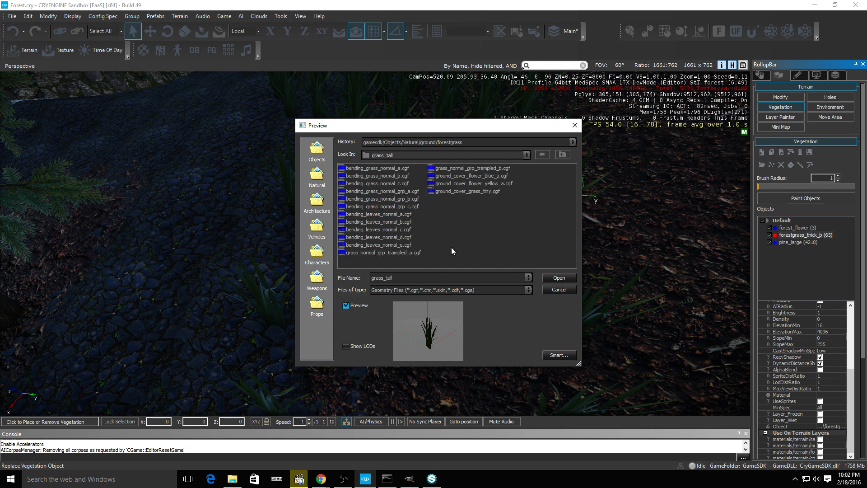
pyautogui.click(377, 252)
pyautogui.click(380, 244)
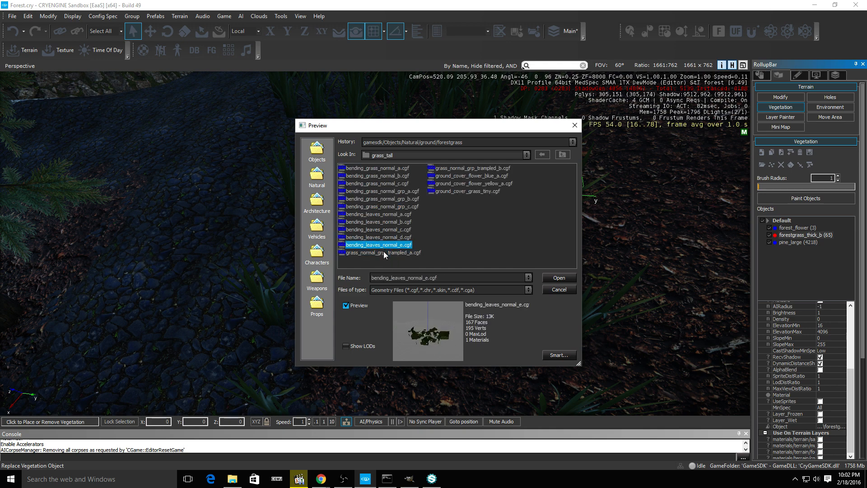
pyautogui.click(383, 252)
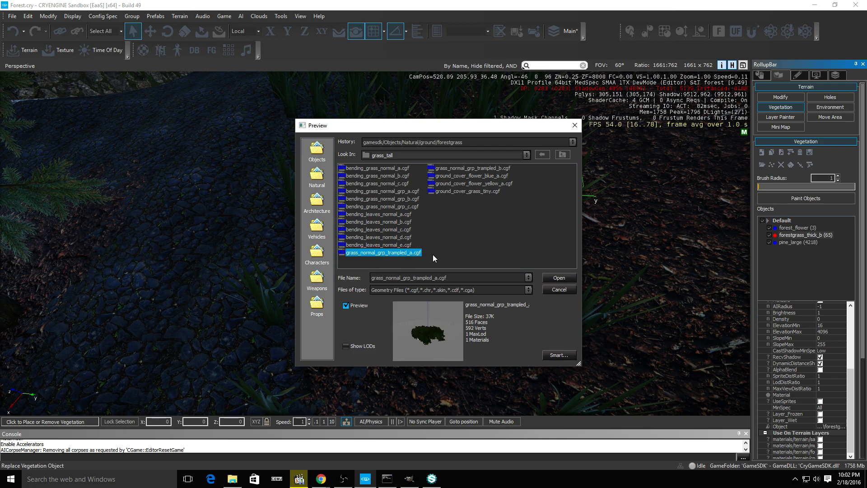
pyautogui.click(559, 278)
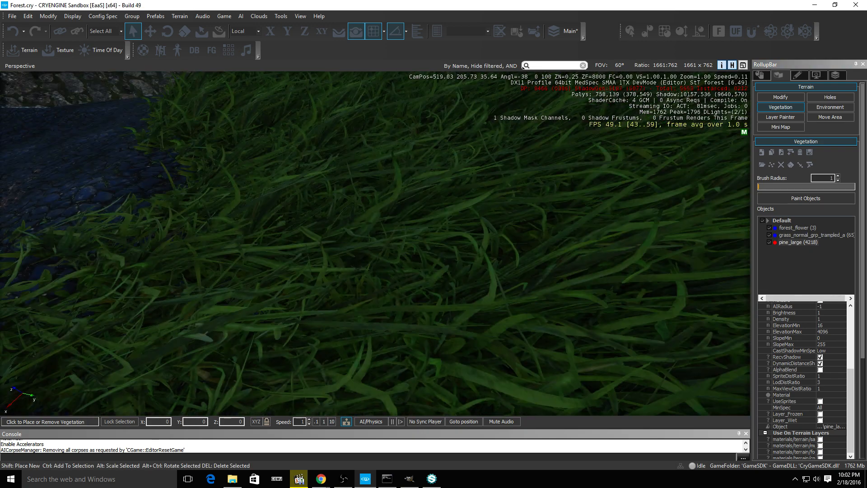
# Place a pine_large on the grass patch beside the path and select grass_normal_grp_trampled_a clumps around its base
pyautogui.scroll(-4, 509, 264)
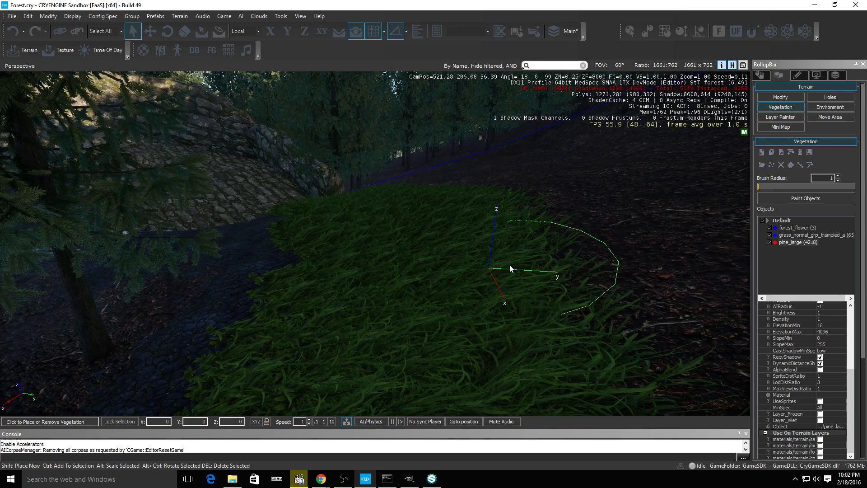
pyautogui.moveTo(465, 287); pyautogui.dragTo(465, 298, button='right')
pyautogui.click(416, 272)
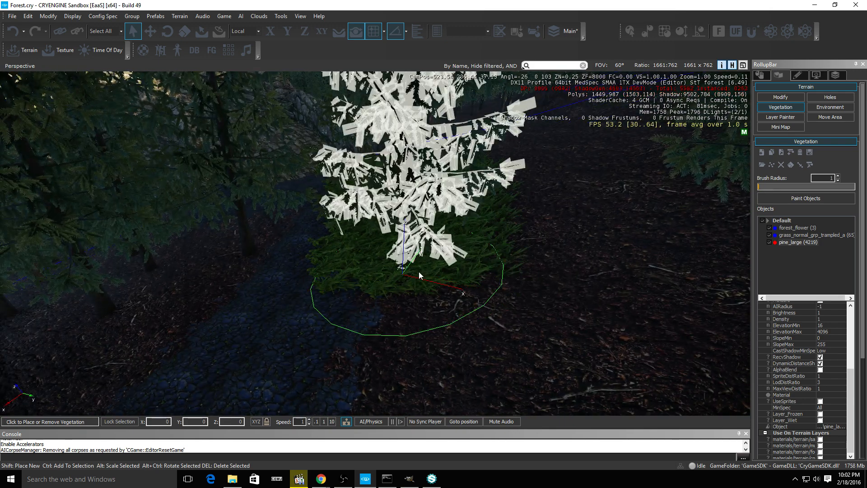
pyautogui.moveTo(465, 234); pyautogui.dragTo(465, 221, button='right')
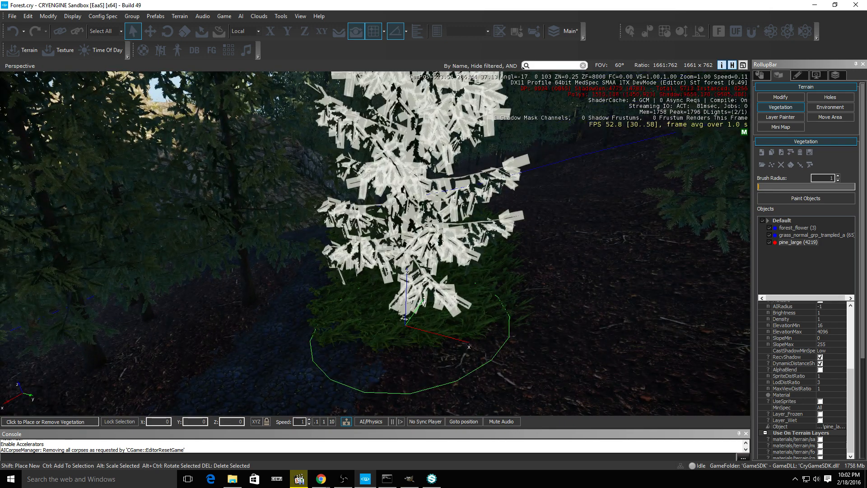
pyautogui.click(799, 235)
pyautogui.click(430, 318)
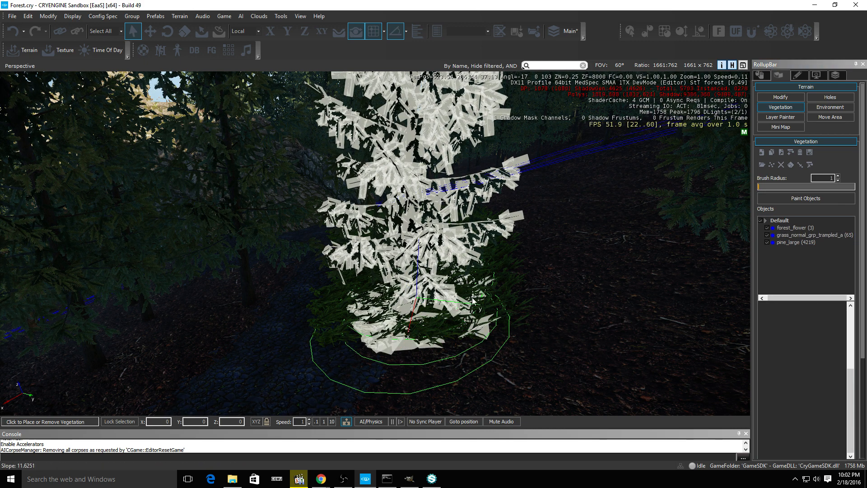
pyautogui.click(800, 242)
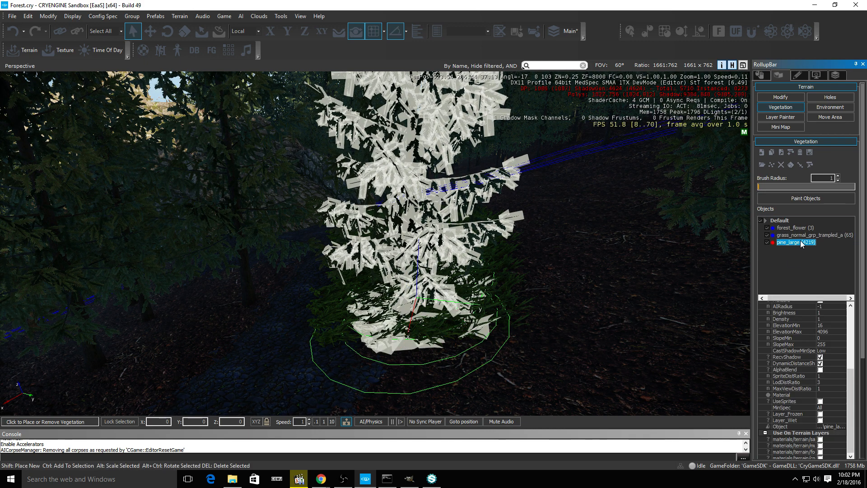
pyautogui.click(793, 236)
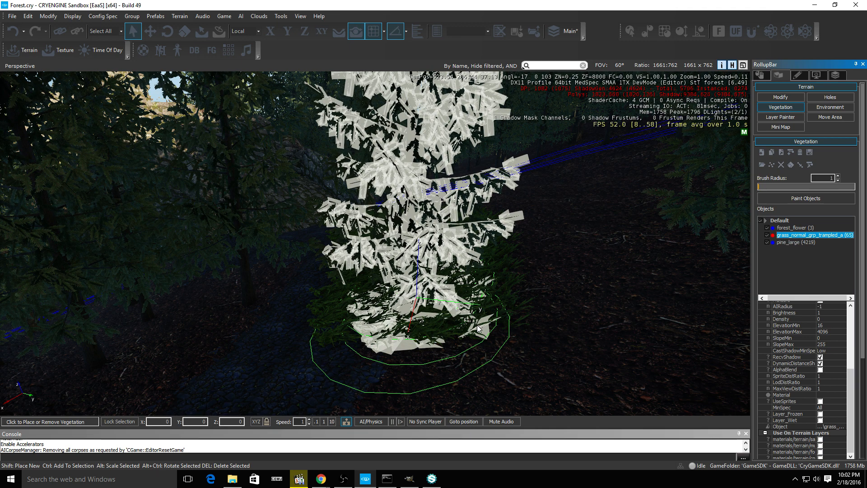
pyautogui.moveTo(456, 331); pyautogui.dragTo(517, 329)
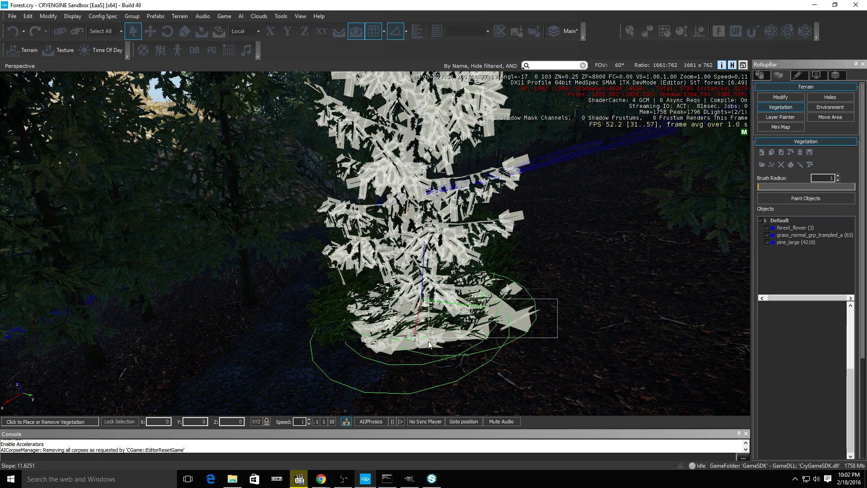
pyautogui.moveTo(332, 363); pyautogui.dragTo(419, 316)
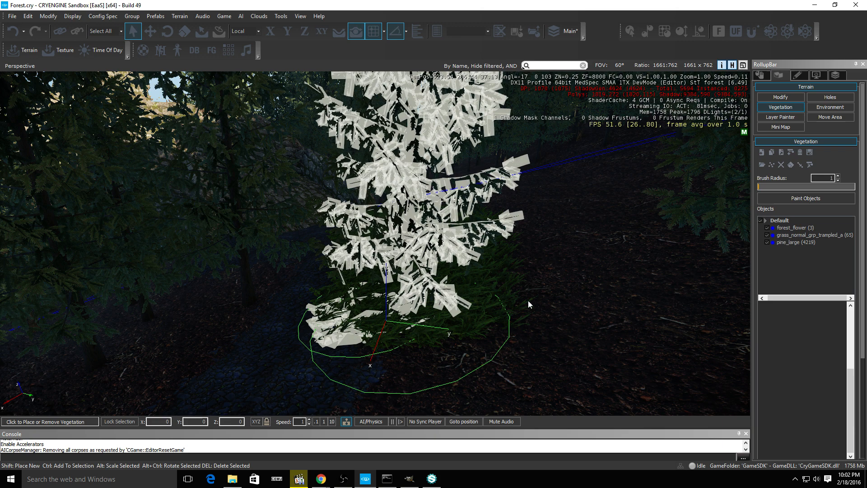
# Erase the grass_normal_grp_trampled_a clumps beneath the pine beside the path with the object paint brush
pyautogui.click(793, 199)
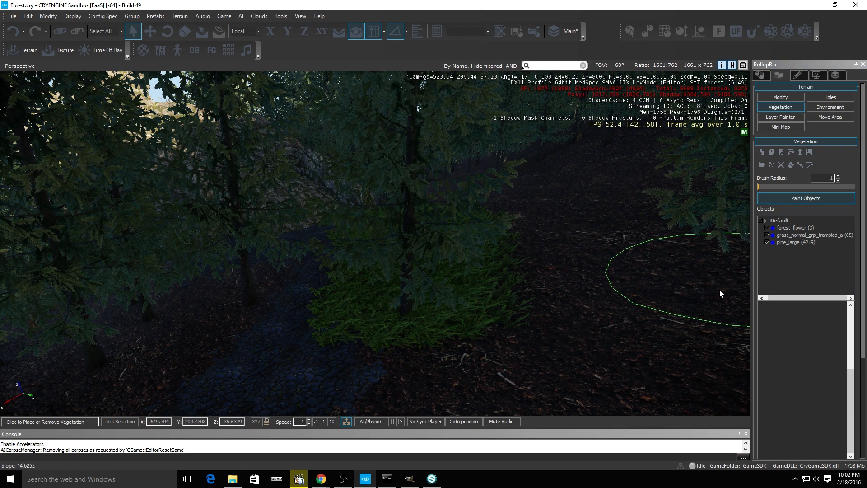
pyautogui.click(795, 235)
pyautogui.keyDown('ctrl'); pyautogui.moveTo(424, 321); pyautogui.dragTo(443, 274); pyautogui.keyUp('ctrl')
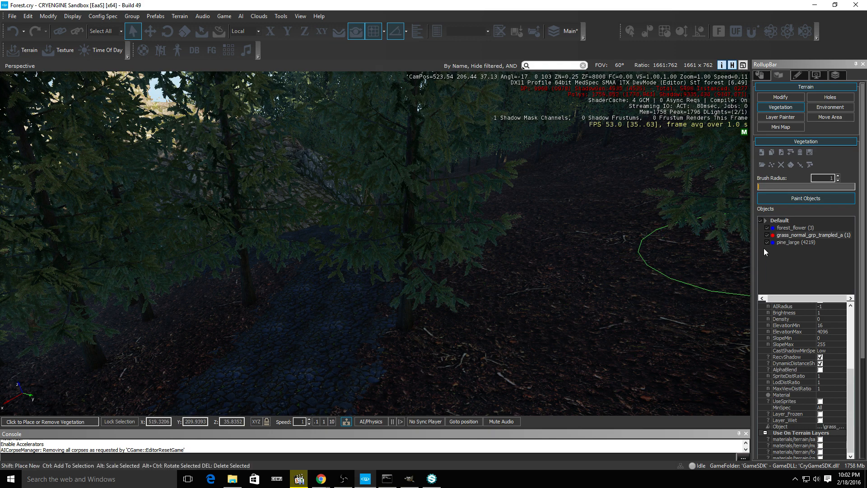
# Paint a few grass_normal_grp_trampled_a clumps between the cobblestone path's edge and the pine trunk
pyautogui.moveTo(595, 249)
pyautogui.mouseDown(button='right')
pyautogui.moveTo(528, 250)
pyautogui.moveTo(556, 285)
pyautogui.mouseUp(button='right')
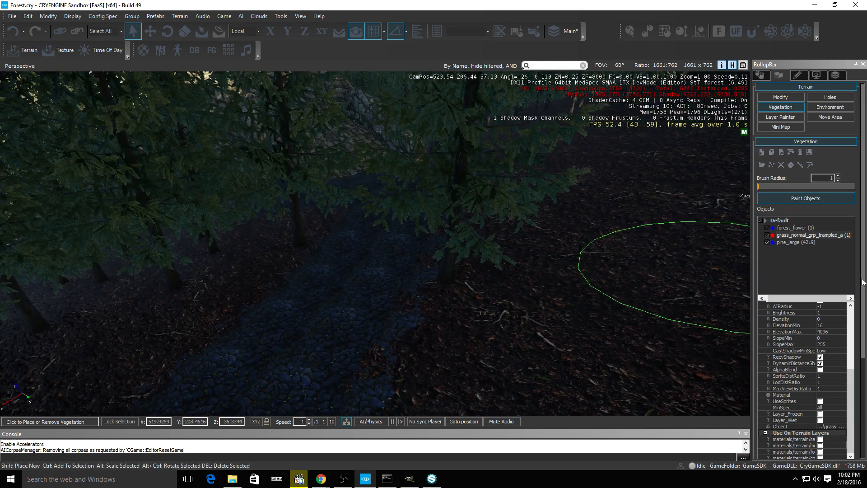
pyautogui.click(802, 237)
pyautogui.moveTo(493, 299)
pyautogui.mouseDown()
pyautogui.moveTo(497, 289)
pyautogui.moveTo(483, 316)
pyautogui.mouseUp()
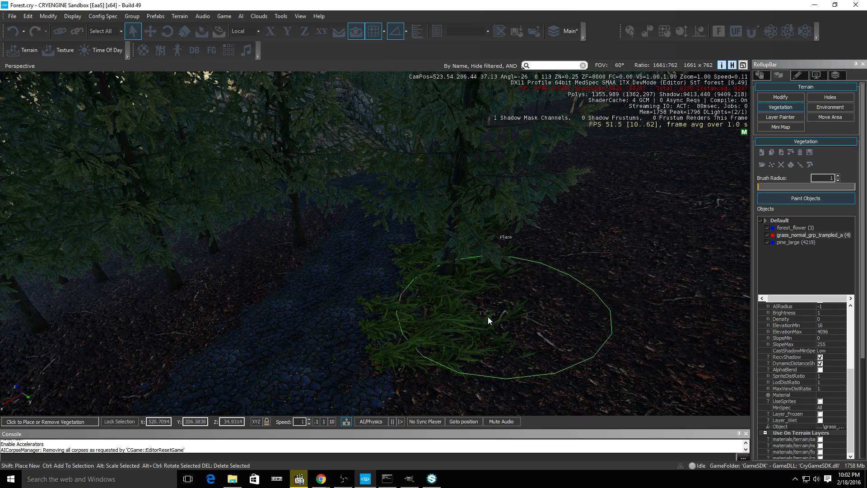
# Set the Bending of grass_normal_grp_trampled_a to 0 and erase its test clumps beside the path
pyautogui.scroll(3, 817, 357)
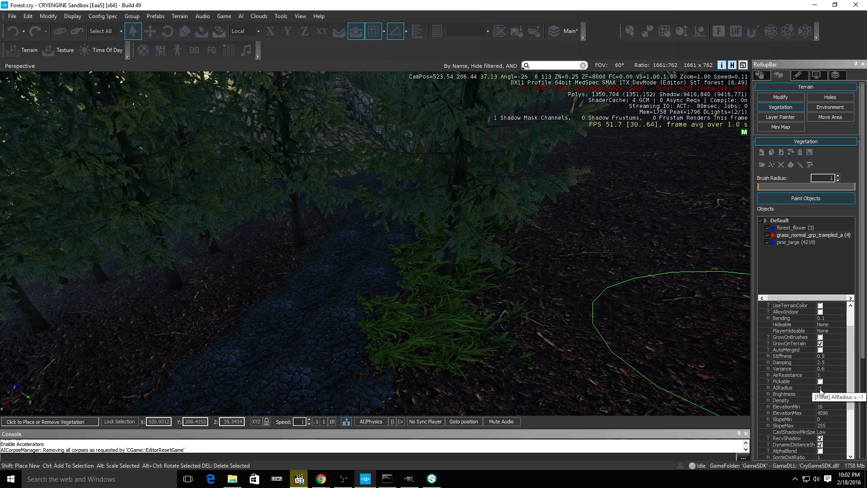
pyautogui.scroll(1, 829, 365)
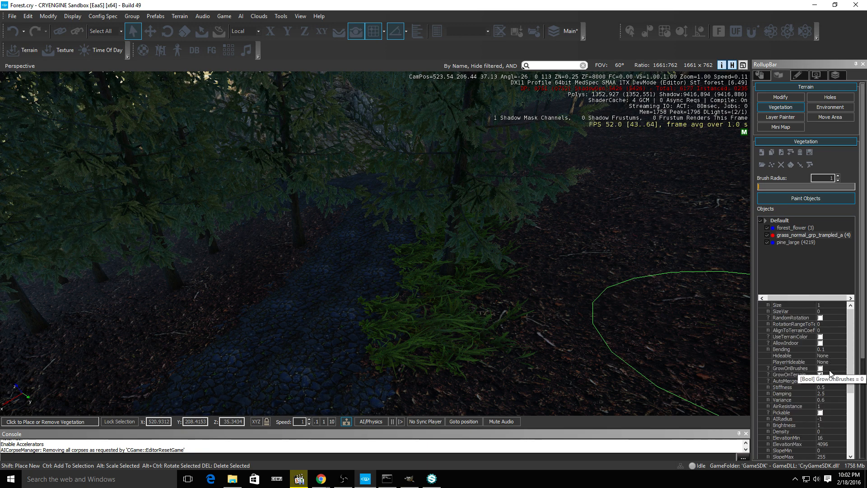
pyautogui.click(823, 349)
pyautogui.write('0')
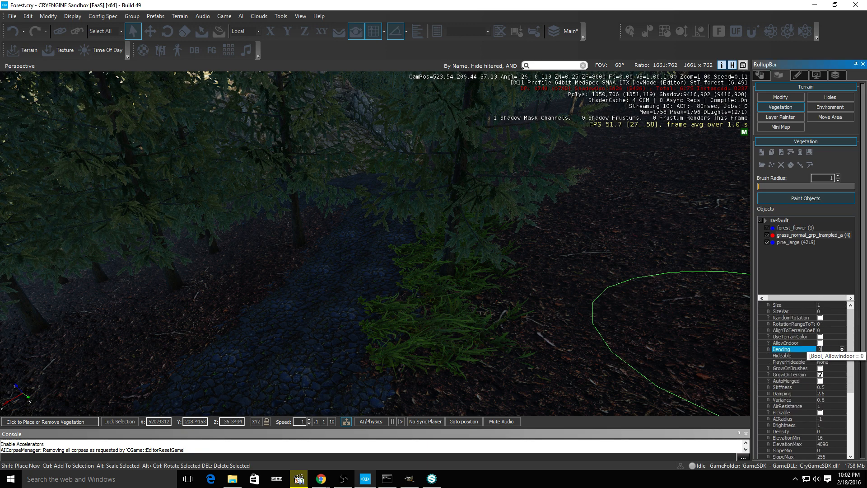
pyautogui.keyDown('ctrl'); pyautogui.moveTo(451, 307); pyautogui.dragTo(446, 236); pyautogui.keyUp('ctrl')
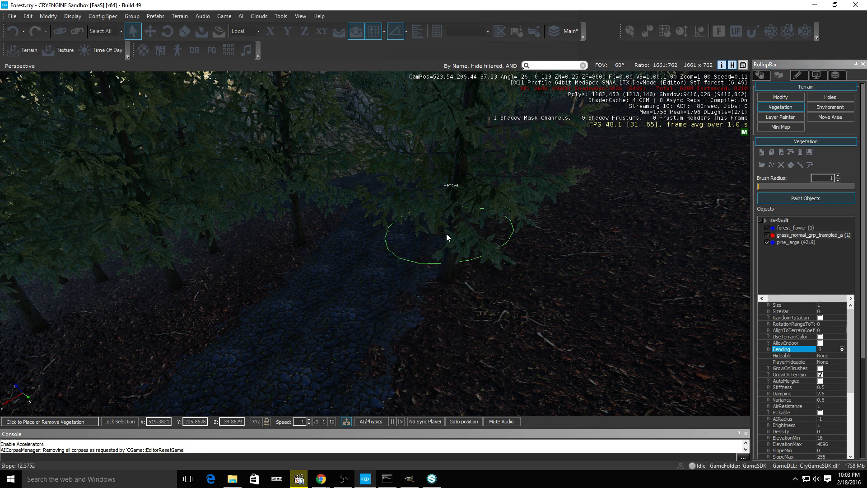
pyautogui.moveTo(454, 284)
pyautogui.mouseDown()
pyautogui.moveTo(444, 321)
pyautogui.moveTo(477, 258)
pyautogui.mouseUp()
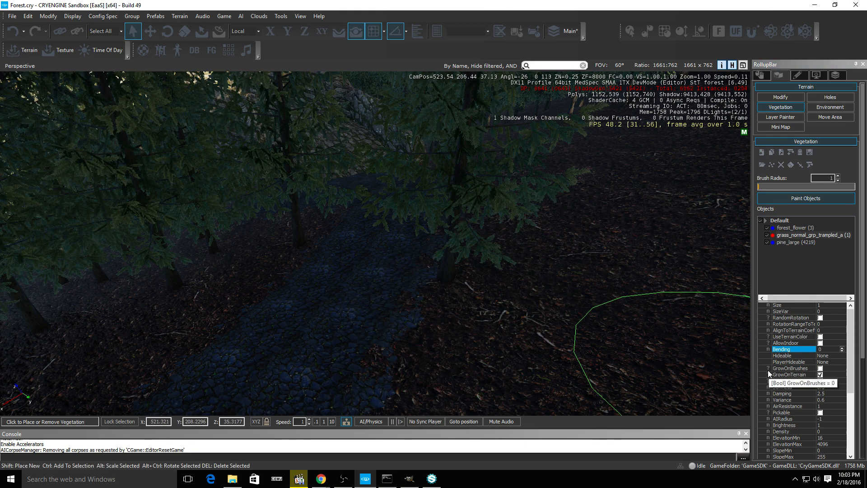
# Replace the grass_normal_grp_trampled_a object with bending_grass_normal_b.cgf from the grass_tall folder and undo the last two edits
pyautogui.rightClick(792, 235)
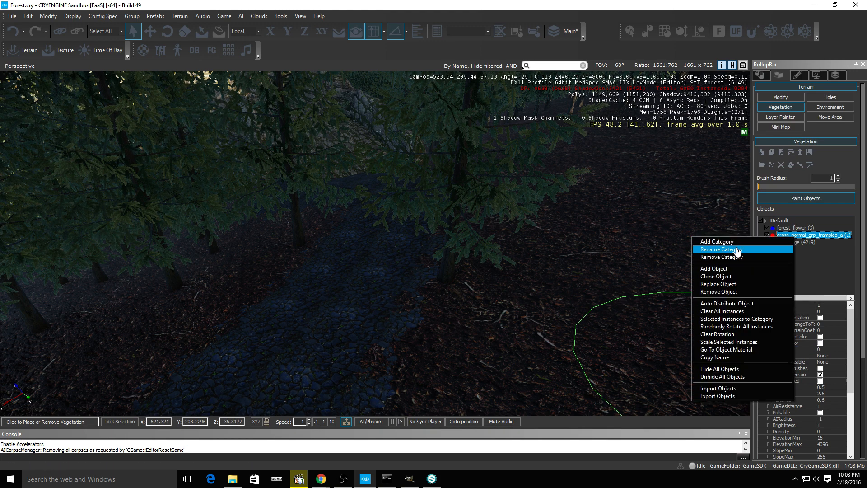
pyautogui.click(741, 285)
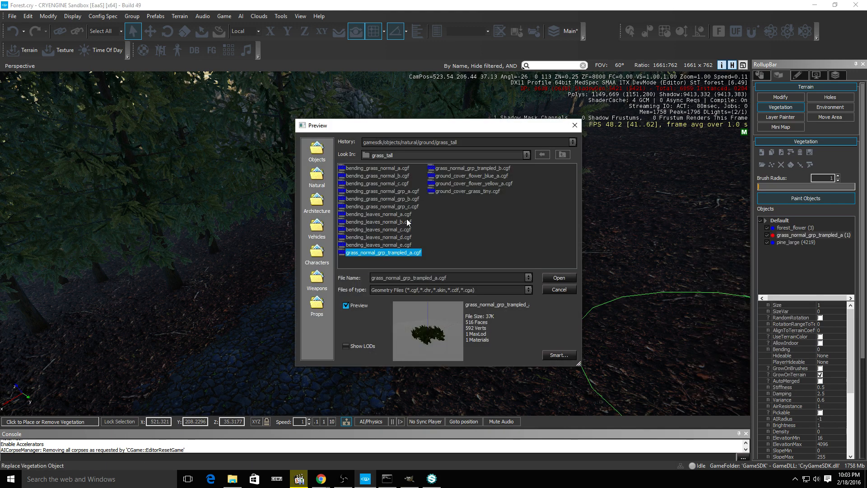
pyautogui.click(392, 245)
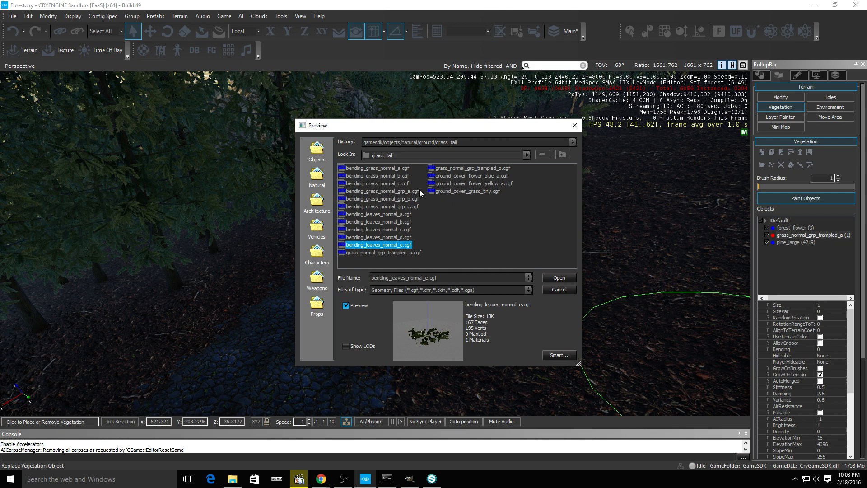
pyautogui.click(447, 193)
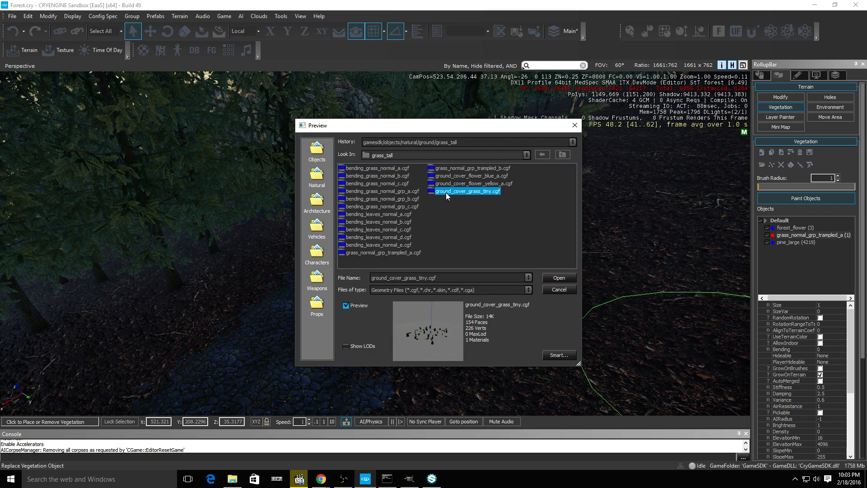
pyautogui.click(375, 171)
pyautogui.click(374, 183)
pyautogui.click(378, 175)
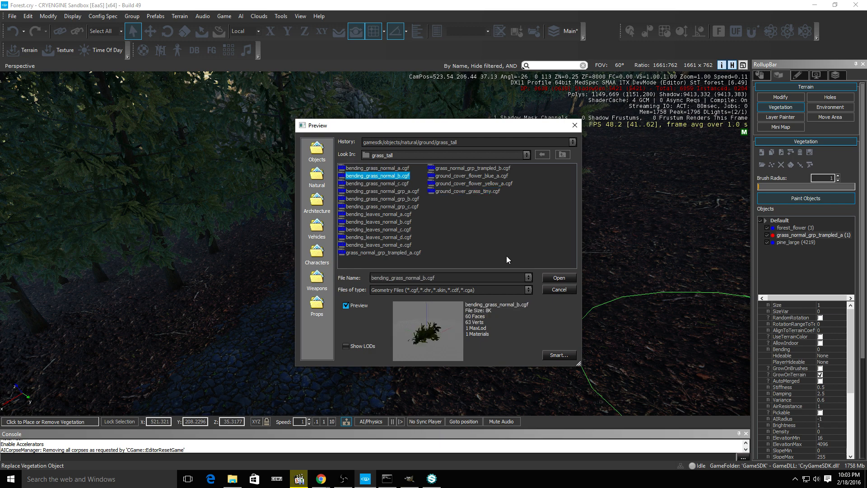
pyautogui.click(559, 277)
pyautogui.hotkey('ctrl', 'z')
pyautogui.hotkey('ctrl', 'z')
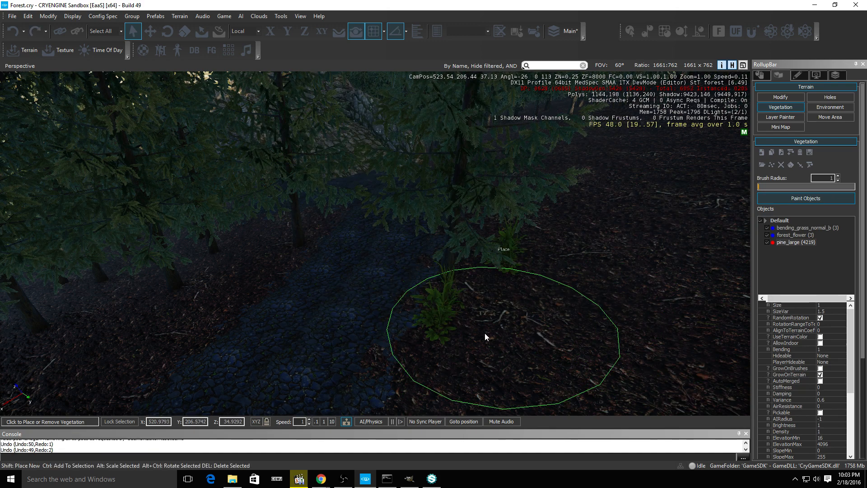
# Paint more bending_grass_normal_b clumps around the pine at the path's edge and inspect them up close
pyautogui.click(791, 229)
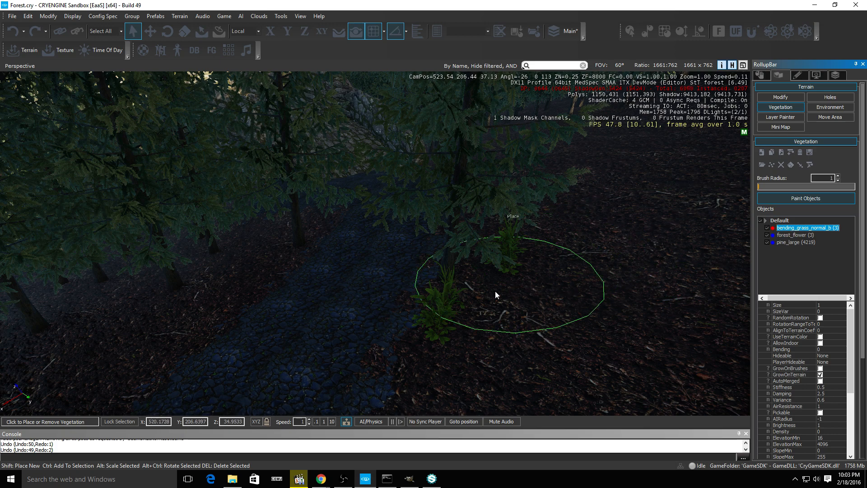
pyautogui.moveTo(493, 295); pyautogui.dragTo(468, 353)
pyautogui.press('a')
pyautogui.moveTo(470, 318); pyautogui.dragTo(471, 317, button='right')
pyautogui.press('w')
pyautogui.scroll(2, 470, 318)
pyautogui.scroll(-1, 459, 313)
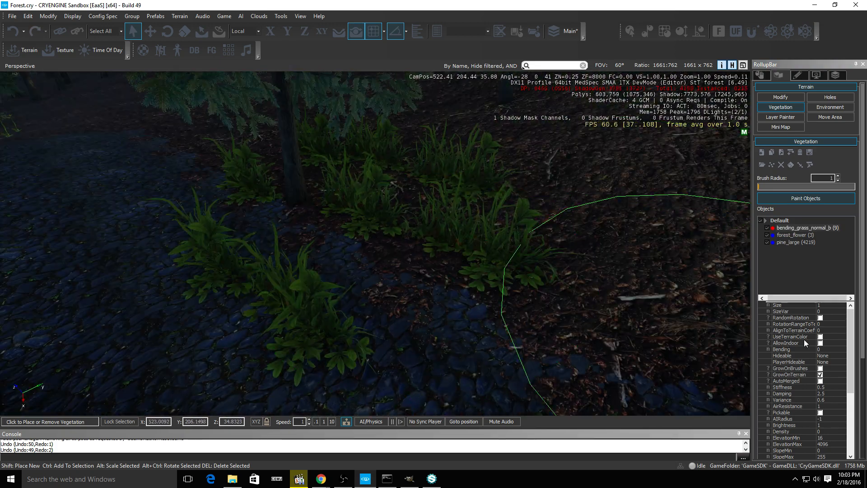
# Enable RandomRotation for bending_grass_normal_b and paint more clumps around the pine and along its side of the path
pyautogui.click(820, 317)
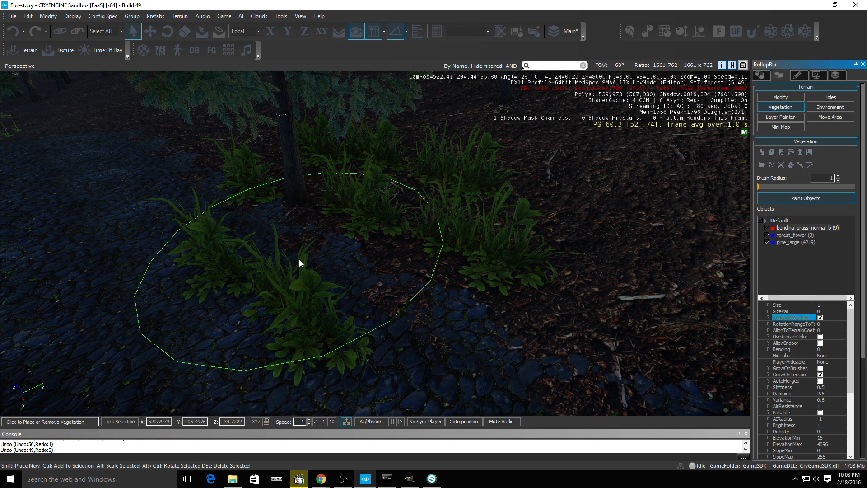
pyautogui.moveTo(303, 271)
pyautogui.mouseDown()
pyautogui.moveTo(277, 231)
pyautogui.moveTo(350, 216)
pyautogui.moveTo(578, 282)
pyautogui.moveTo(218, 166)
pyautogui.moveTo(620, 306)
pyautogui.moveTo(169, 160)
pyautogui.mouseUp()
pyautogui.moveTo(135, 131)
pyautogui.mouseDown()
pyautogui.moveTo(224, 135)
pyautogui.moveTo(434, 202)
pyautogui.moveTo(585, 230)
pyautogui.mouseUp()
pyautogui.moveTo(488, 262)
pyautogui.mouseDown(button='right')
pyautogui.moveTo(547, 280)
pyautogui.moveTo(565, 273)
pyautogui.moveTo(375, 231)
pyautogui.mouseUp(button='right')
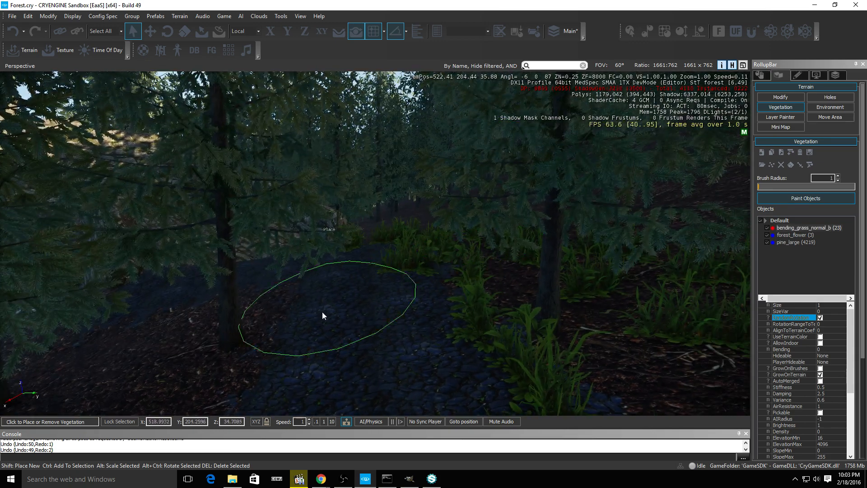
# Paint bending_grass_normal_b along the opposite edge of the cobblestone path and over the soil between the nearby pines
pyautogui.moveTo(199, 346)
pyautogui.mouseDown()
pyautogui.moveTo(188, 354)
pyautogui.moveTo(215, 389)
pyautogui.moveTo(226, 388)
pyautogui.mouseUp()
pyautogui.moveTo(307, 236); pyautogui.dragTo(265, 278, button='right')
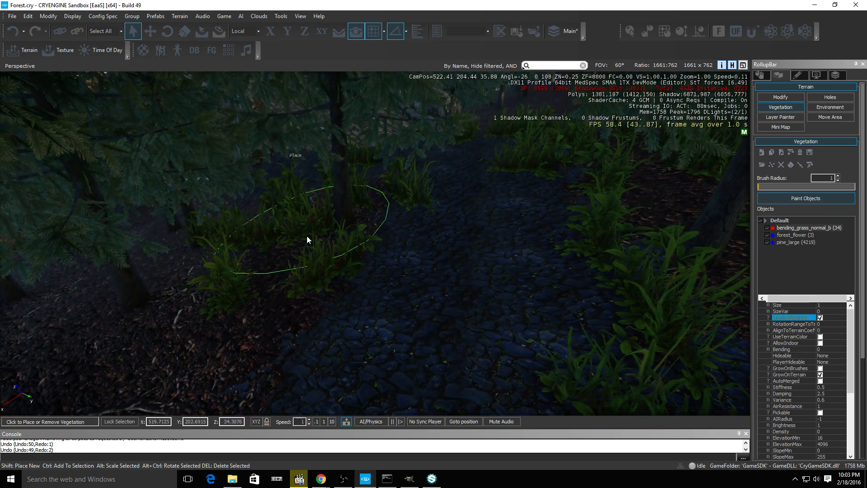
pyautogui.moveTo(213, 347); pyautogui.dragTo(301, 308)
pyautogui.moveTo(337, 257); pyautogui.dragTo(271, 289, button='right')
pyautogui.moveTo(343, 248); pyautogui.dragTo(172, 302)
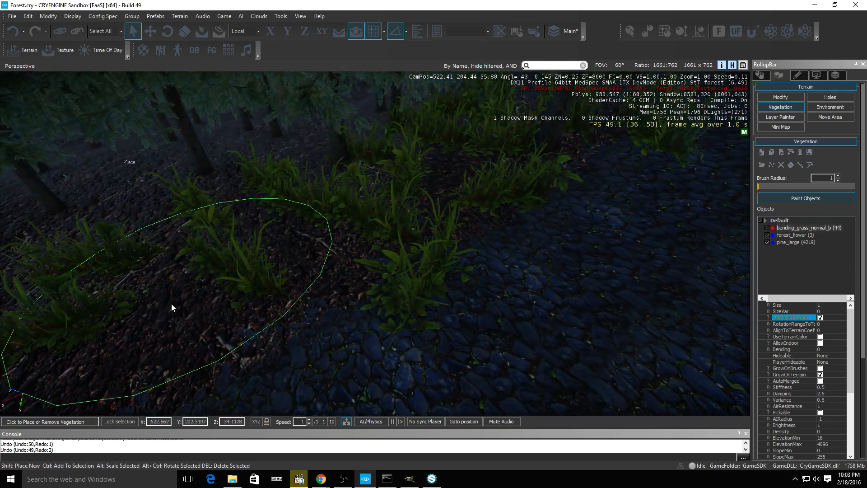
pyautogui.moveTo(287, 313); pyautogui.dragTo(397, 278)
pyautogui.moveTo(402, 276); pyautogui.dragTo(194, 289, button='right')
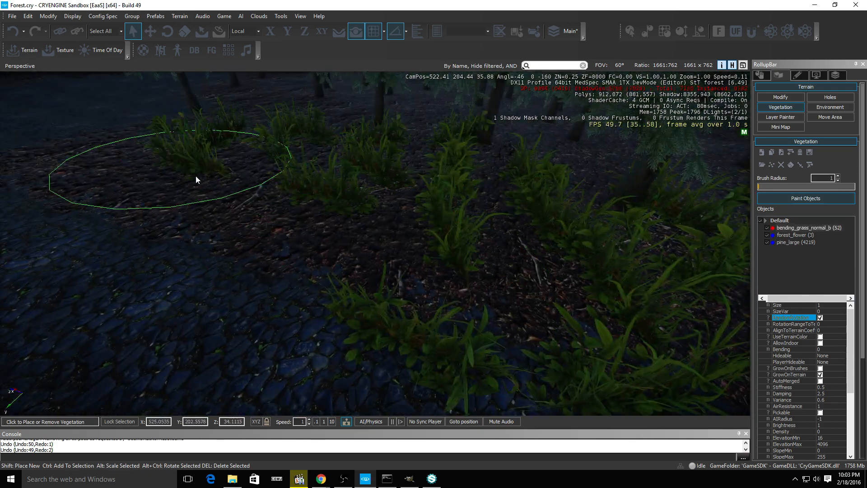
pyautogui.moveTo(196, 177)
pyautogui.mouseDown()
pyautogui.moveTo(107, 174)
pyautogui.moveTo(131, 161)
pyautogui.moveTo(94, 197)
pyautogui.mouseUp()
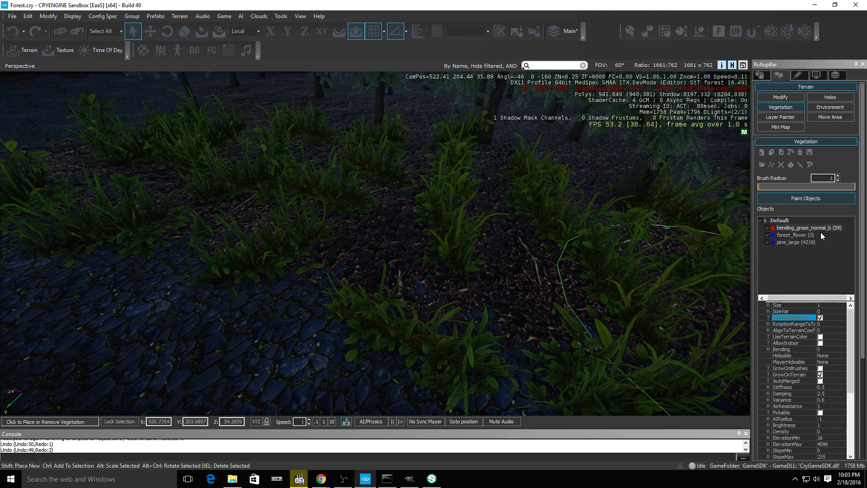
# Select forest_flower together with bending_grass_normal_b and paint both along the two sides of the cobblestone path
pyautogui.keyDown('ctrl'); pyautogui.click(800, 236); pyautogui.keyUp('ctrl')
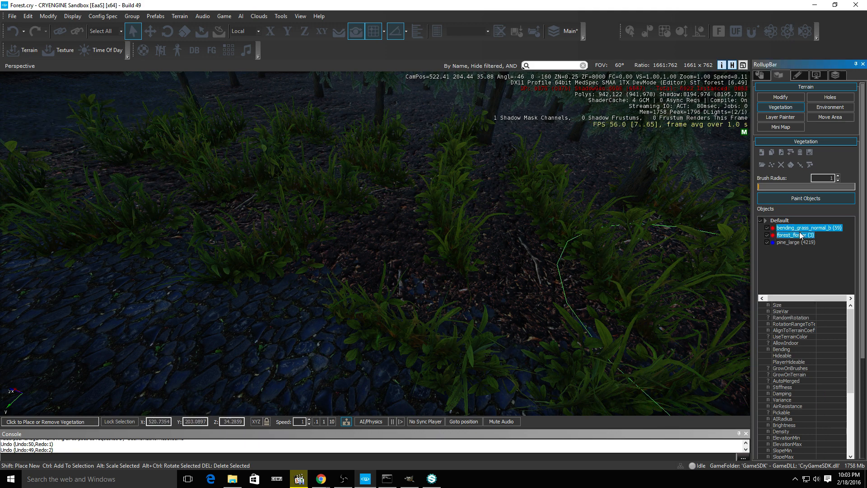
pyautogui.moveTo(483, 255)
pyautogui.mouseDown()
pyautogui.moveTo(438, 261)
pyautogui.moveTo(134, 154)
pyautogui.moveTo(580, 287)
pyautogui.mouseUp()
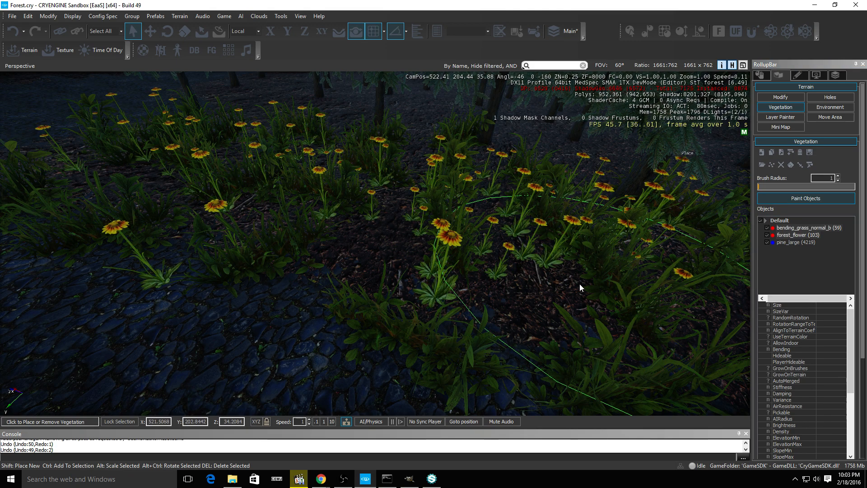
pyautogui.moveTo(605, 264)
pyautogui.mouseDown(button='right')
pyautogui.moveTo(722, 255)
pyautogui.moveTo(668, 253)
pyautogui.mouseUp(button='right')
pyautogui.moveTo(496, 179); pyautogui.dragTo(691, 253)
pyautogui.moveTo(650, 257); pyautogui.dragTo(740, 252, button='right')
pyautogui.moveTo(367, 217)
pyautogui.keyDown('ctrl'); pyautogui.mouseDown()
pyautogui.moveTo(418, 196)
pyautogui.moveTo(405, 342)
pyautogui.moveTo(290, 228)
pyautogui.moveTo(162, 185)
pyautogui.moveTo(404, 92)
pyautogui.moveTo(662, 256)
pyautogui.moveTo(632, 271)
pyautogui.mouseUp(); pyautogui.keyUp('ctrl')
pyautogui.moveTo(433, 239); pyautogui.dragTo(497, 225, button='right')
pyautogui.moveTo(497, 226); pyautogui.dragTo(443, 152)
pyautogui.moveTo(442, 151); pyautogui.dragTo(379, 135, button='right')
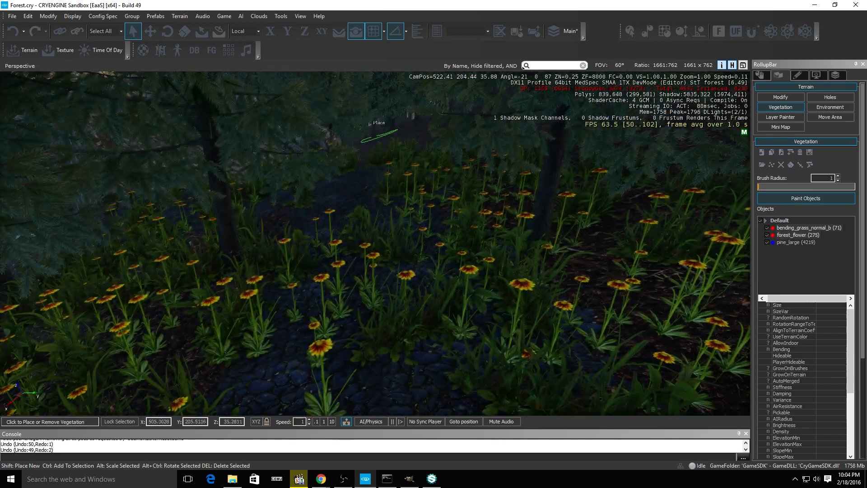
pyautogui.moveTo(428, 164)
pyautogui.mouseDown()
pyautogui.moveTo(353, 163)
pyautogui.moveTo(193, 234)
pyautogui.moveTo(90, 383)
pyautogui.mouseUp()
pyautogui.moveTo(90, 383); pyautogui.dragTo(302, 292, button='right')
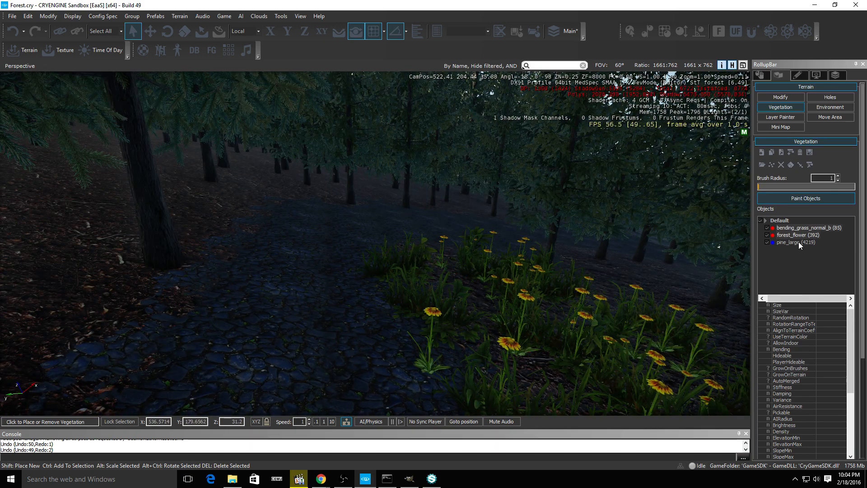
# Save the level and distribute bending_grass_normal_b and forest_flower over the whole terrain
pyautogui.click(16, 16)
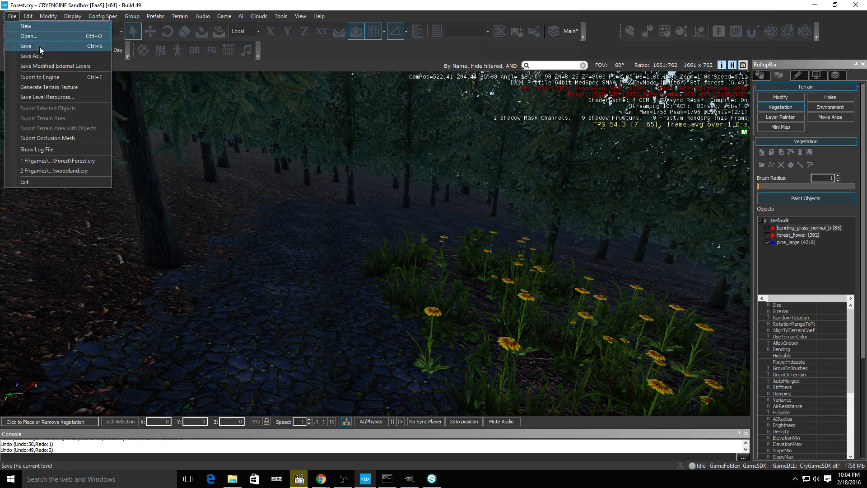
pyautogui.click(26, 45)
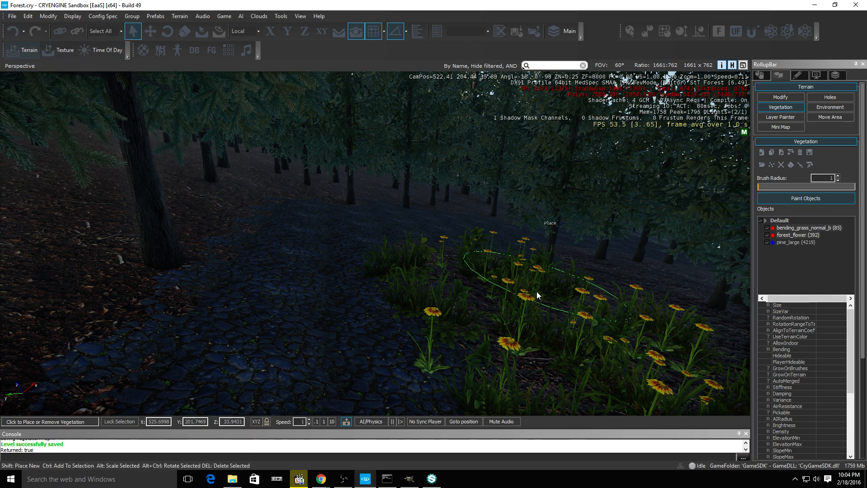
pyautogui.rightClick(799, 236)
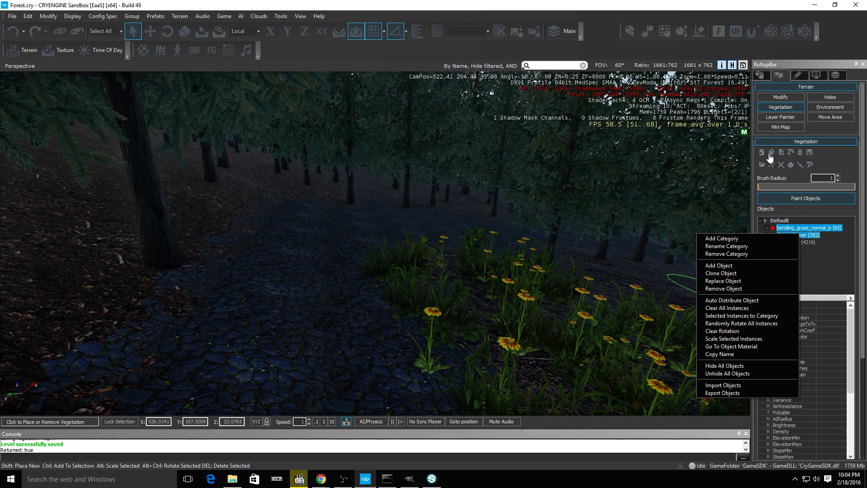
pyautogui.click(840, 169)
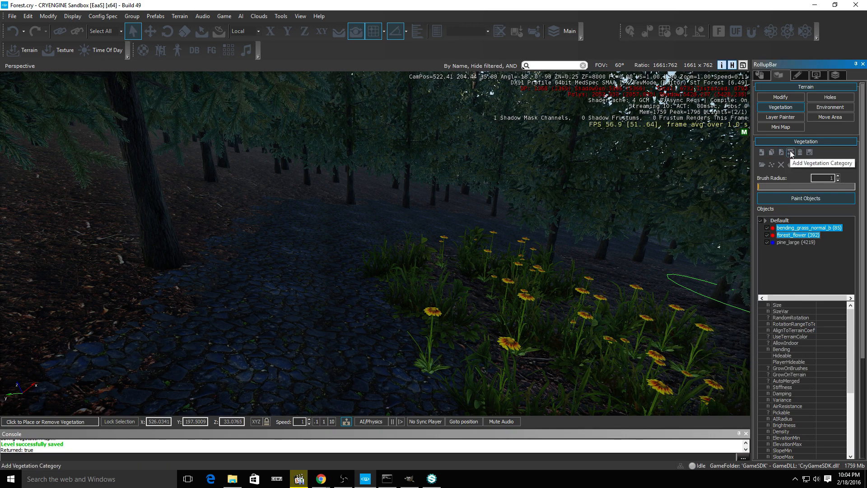
pyautogui.click(772, 165)
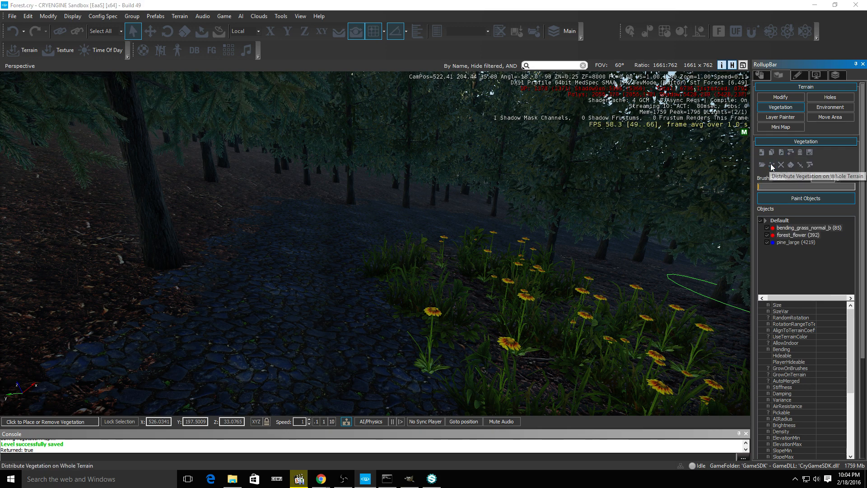
pyautogui.click(427, 262)
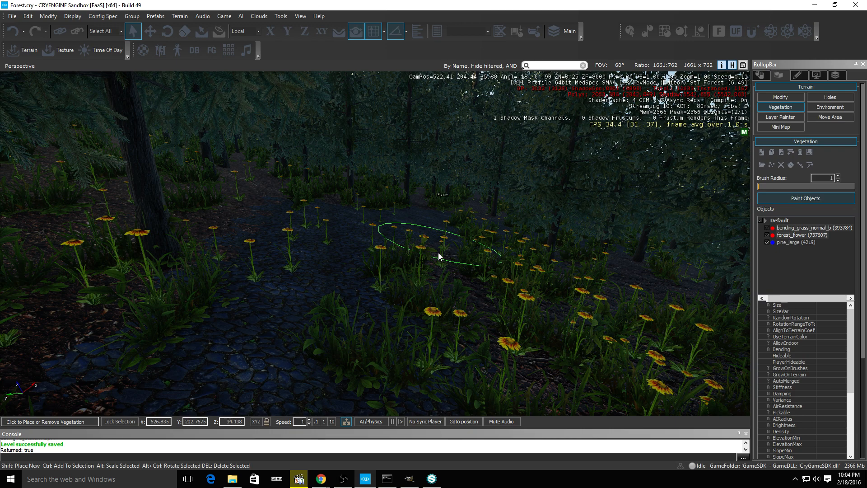
# Inspect the distributed flowers up close, switch to game mode and run through the forest and across the open field
pyautogui.press('w')
pyautogui.moveTo(438, 253); pyautogui.dragTo(485, 242, button='right')
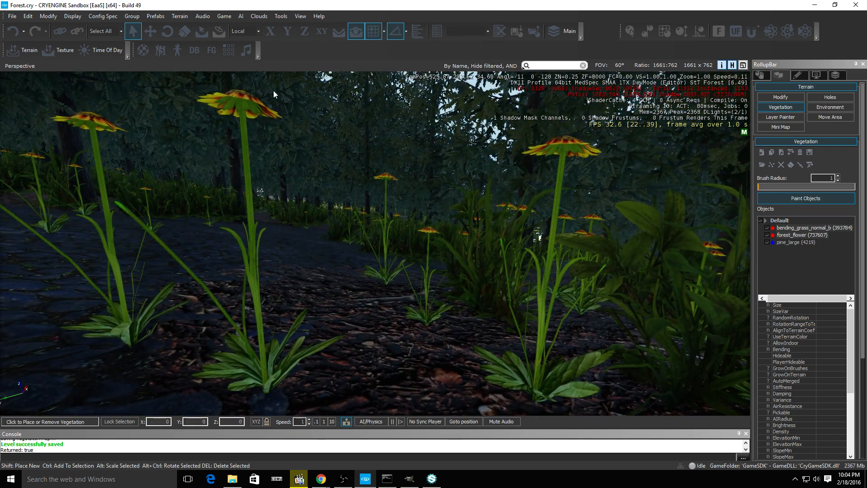
pyautogui.click(225, 17)
pyautogui.click(244, 26)
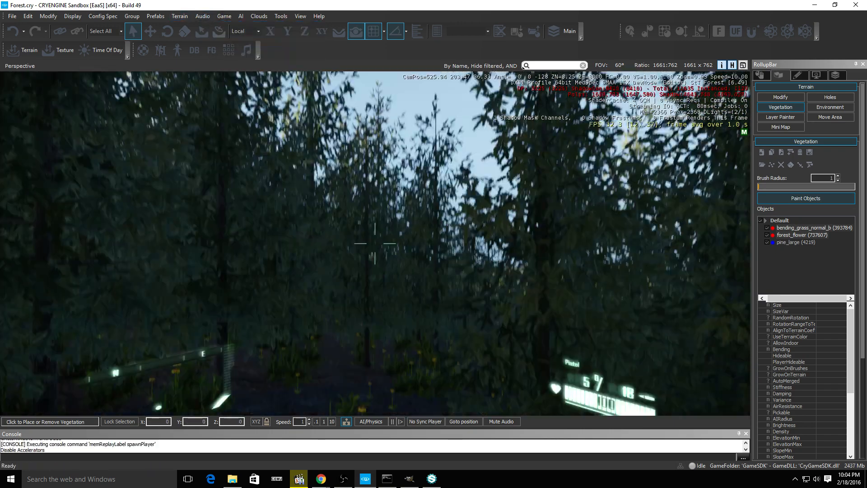
pyautogui.press('w')
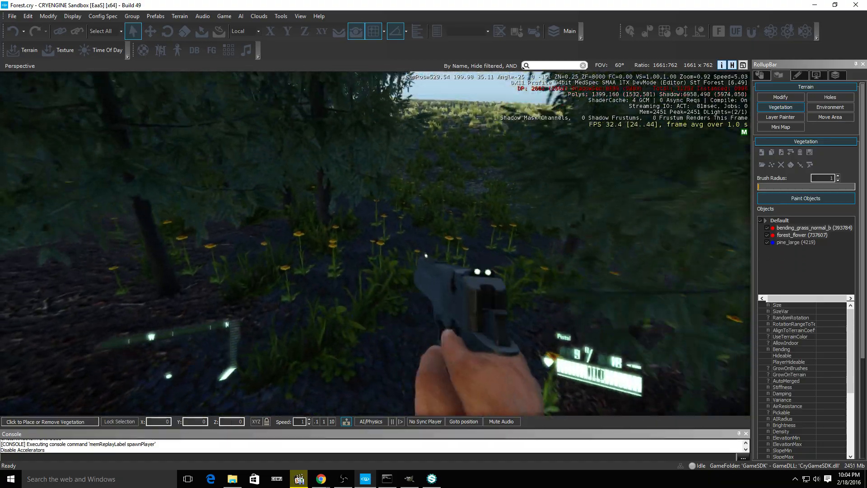
pyautogui.press('w')
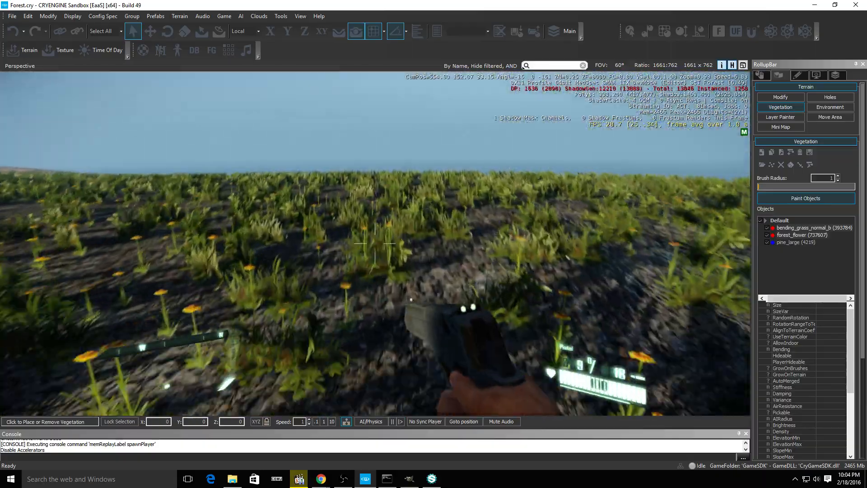
pyautogui.hotkey('shift', 'w')
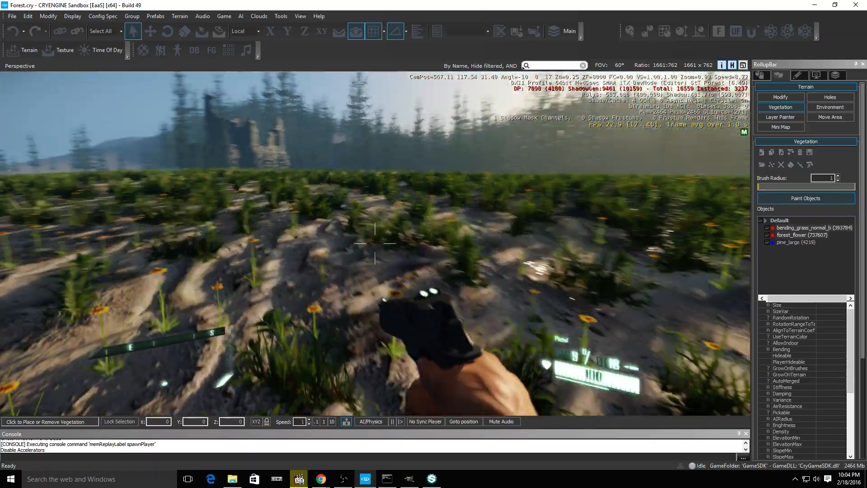
pyautogui.hotkey('shift', 'w')
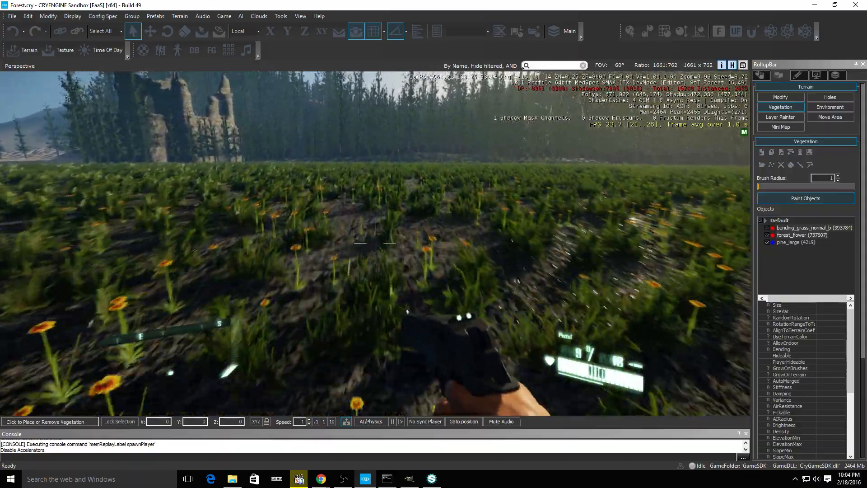
pyautogui.hotkey('shift', 'w')
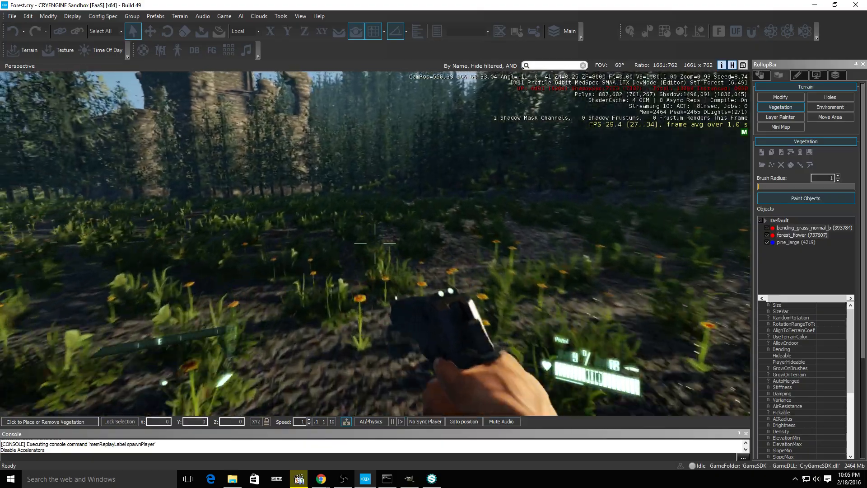
pyautogui.hotkey('shift', 'w')
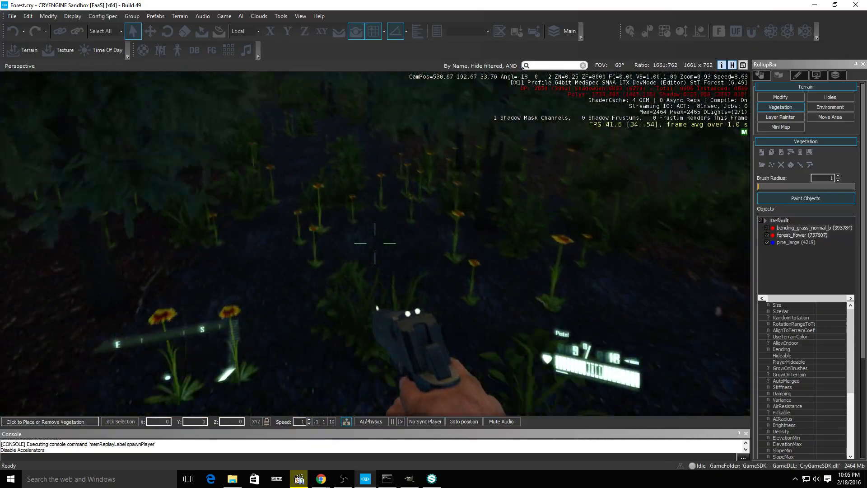
# Explore the stone ruins in game and look out over the surrounding forest from inside them
pyautogui.hotkey('shift', 'w')
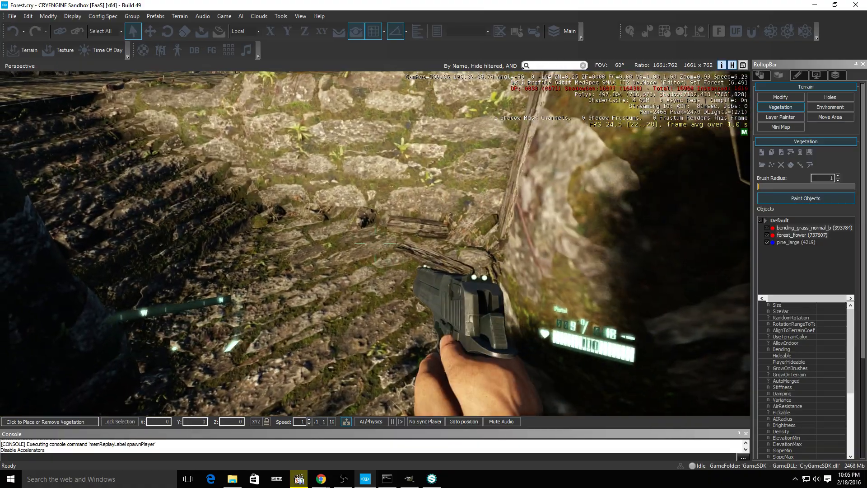
pyautogui.press('w')
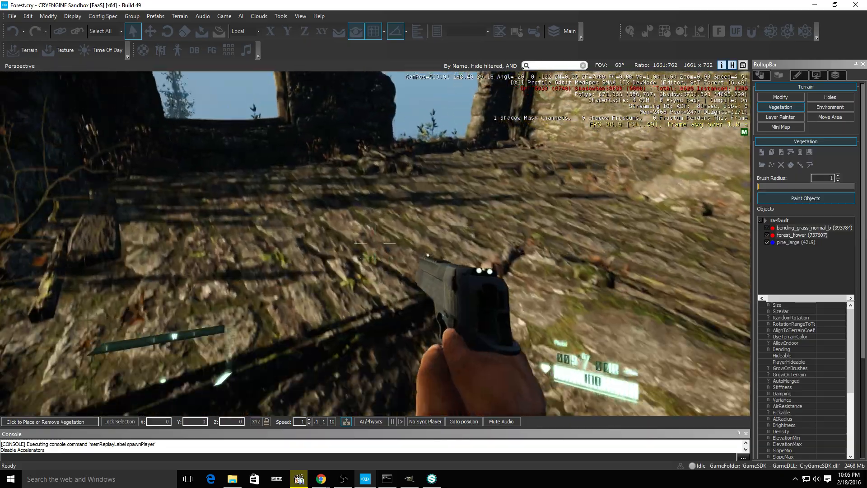
pyautogui.press('space')
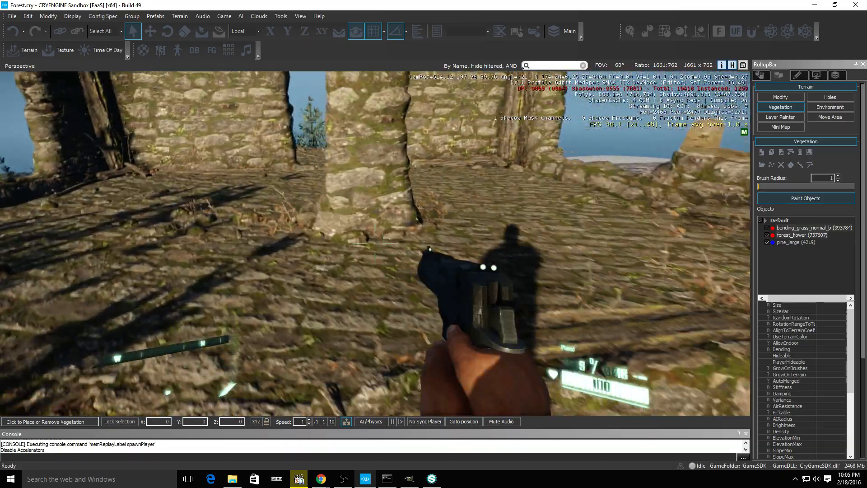
pyautogui.press('d')
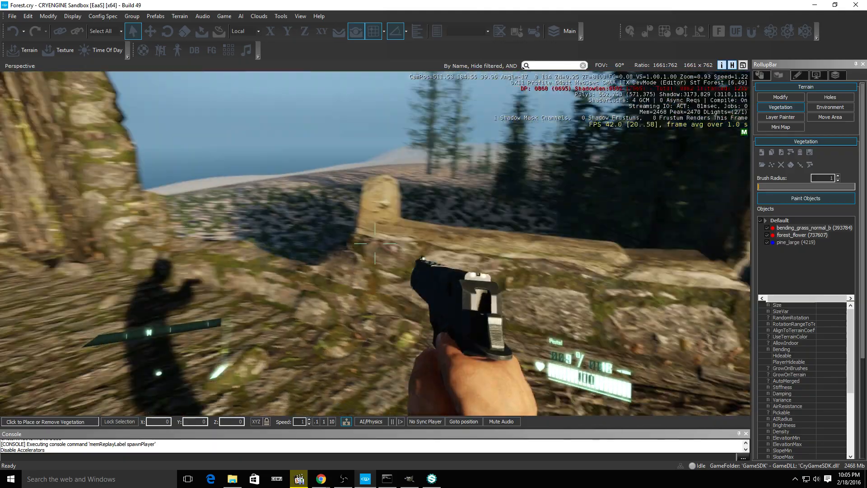
pyautogui.press('w')
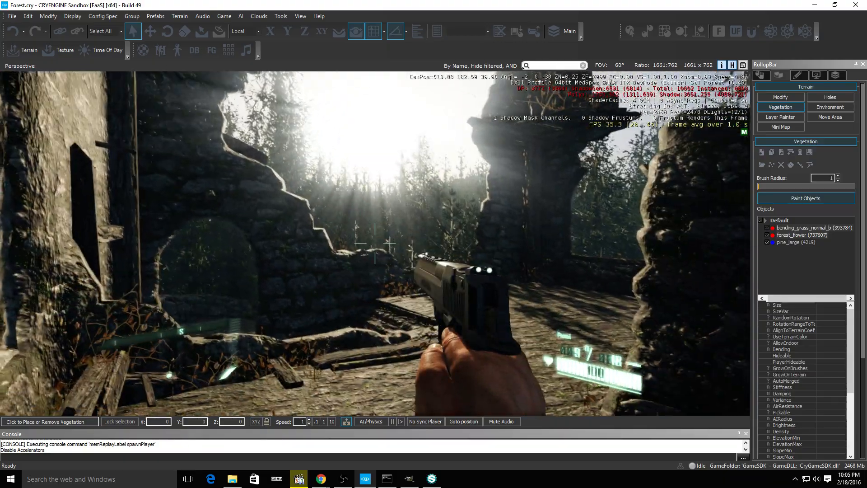
pyautogui.press('w')
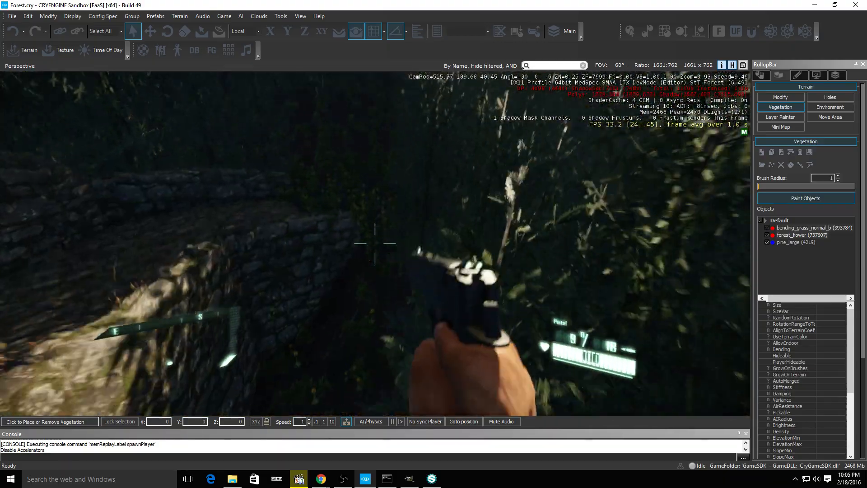
# Walk through the grass and flowers back to the cobblestone path and leave game mode
pyautogui.press('w')
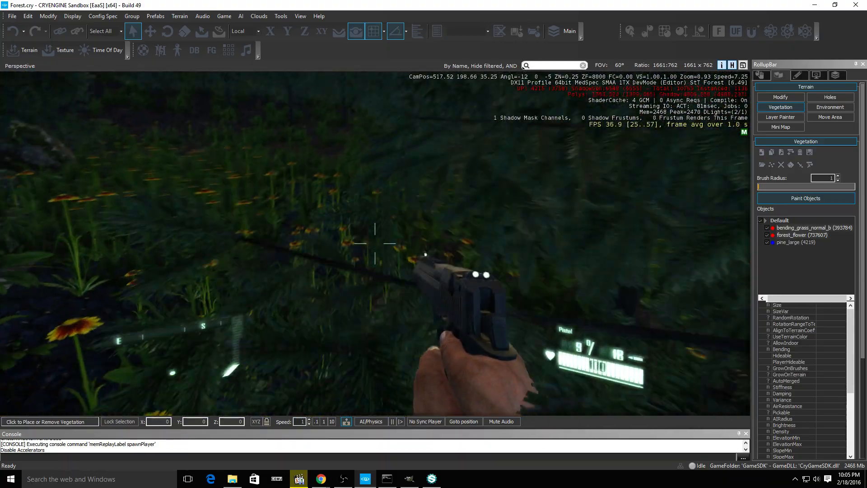
pyautogui.press('w')
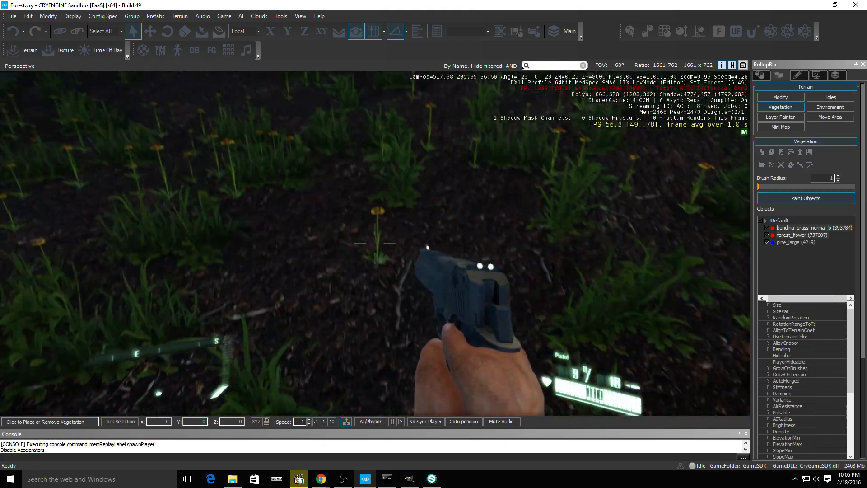
pyautogui.press('w')
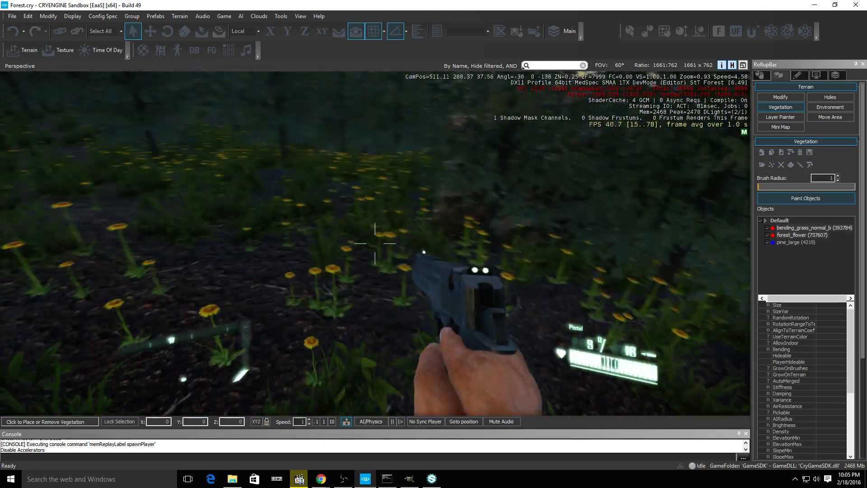
pyautogui.press('w')
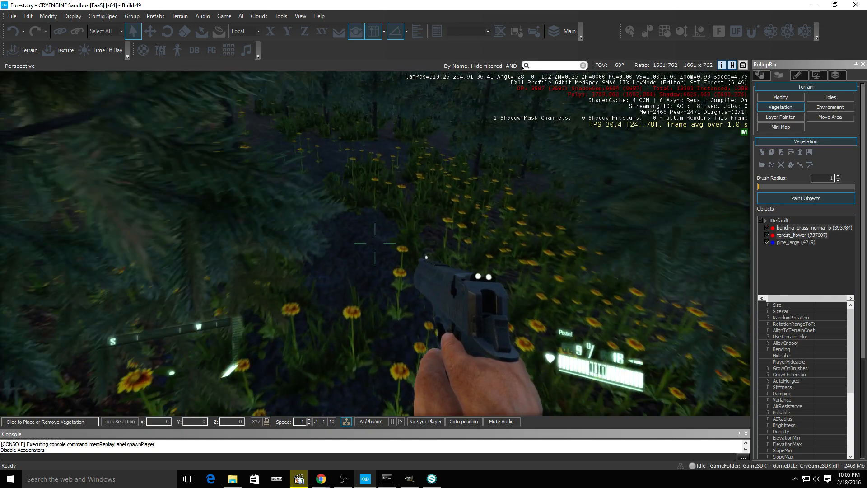
pyautogui.press('Escape')
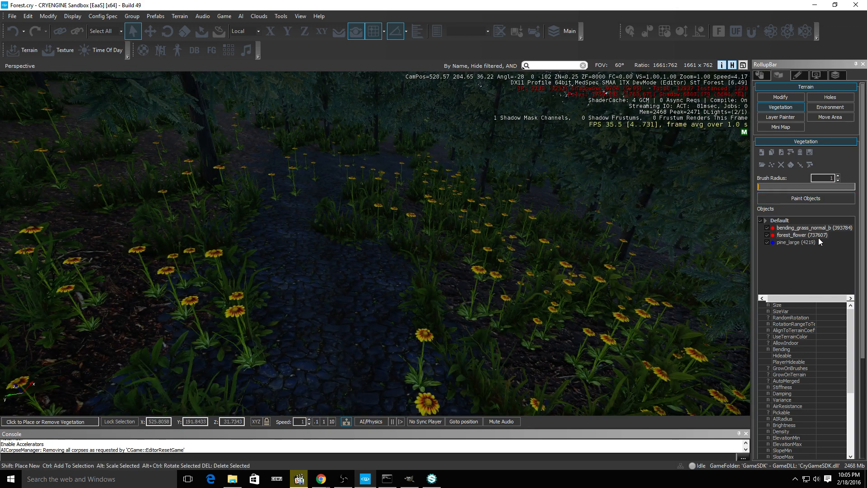
# Replace the bending_grass_normal_b vegetation object with bending_grass_normal_grp_a.cgf from the grass_tall folder
pyautogui.click(811, 236)
pyautogui.rightClick(798, 228)
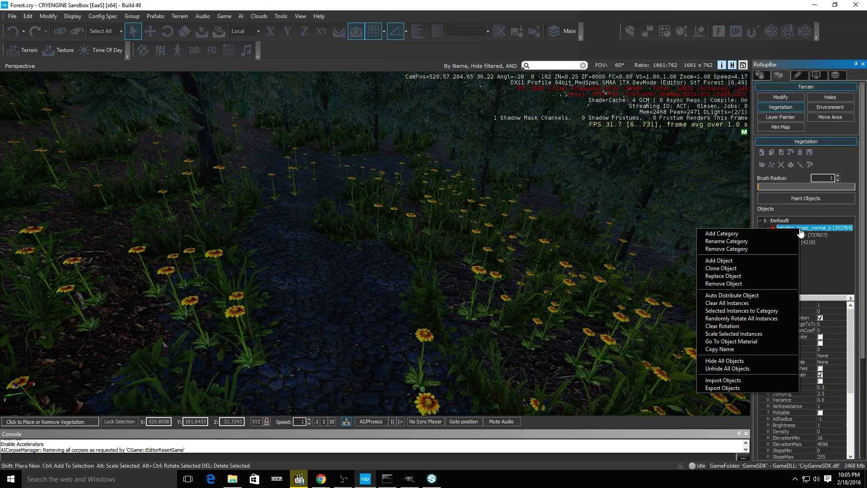
pyautogui.click(727, 276)
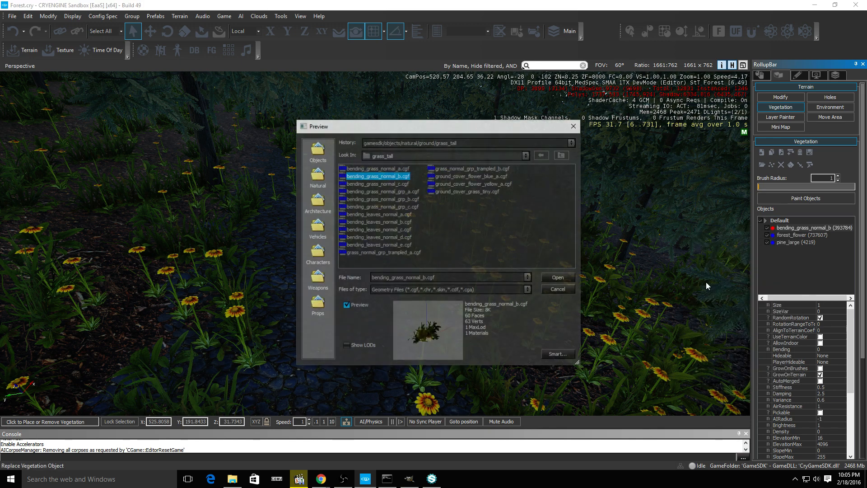
pyautogui.click(396, 184)
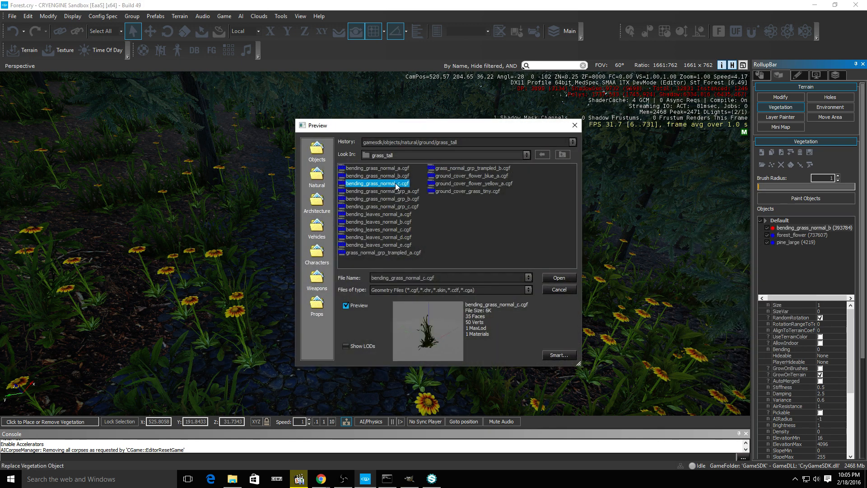
pyautogui.click(399, 192)
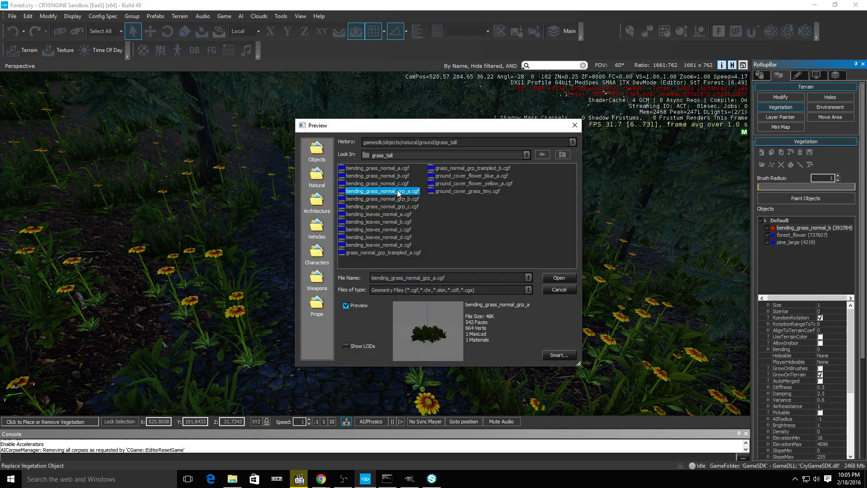
pyautogui.click(558, 278)
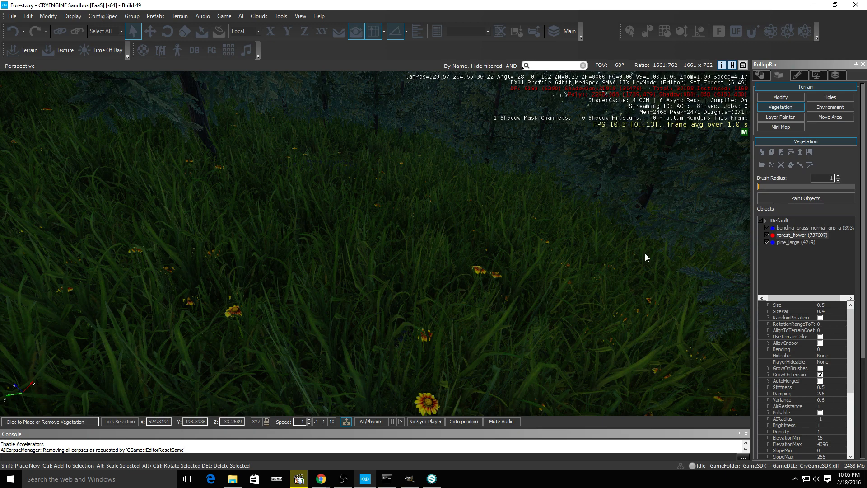
# Clear all placed instances of forest_flower from the terrain
pyautogui.moveTo(656, 244); pyautogui.dragTo(280, 252, button='right')
pyautogui.rightClick(816, 234)
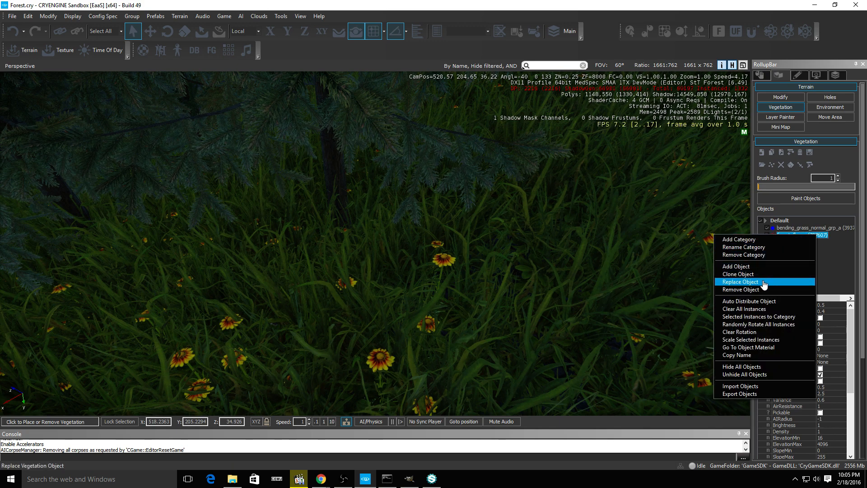
pyautogui.click(744, 309)
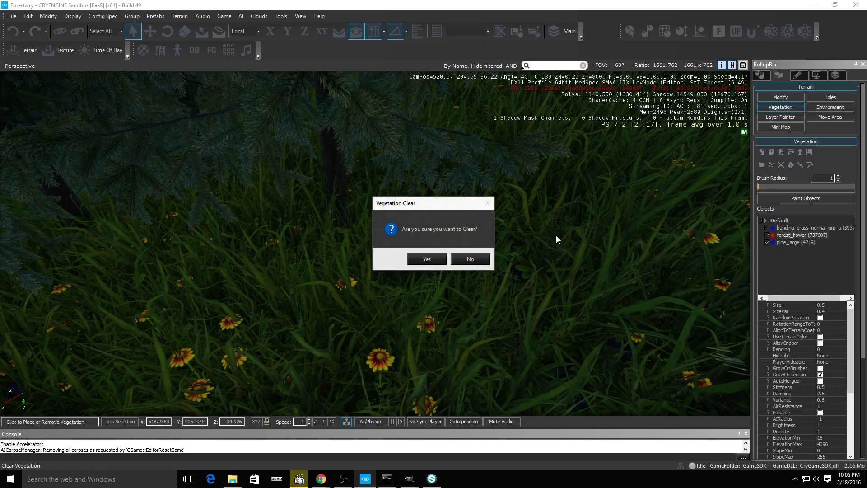
pyautogui.click(427, 258)
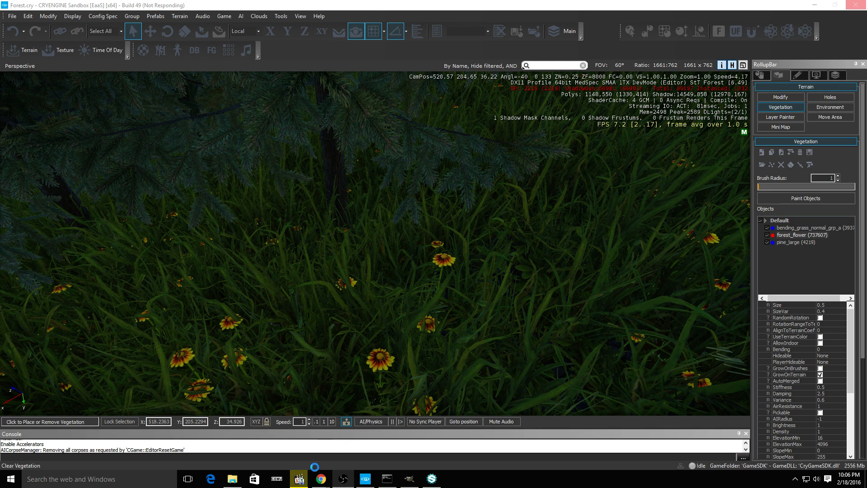
# Switch to Chrome and search Google for "cryengine speedtree" in a new tab
pyautogui.moveTo(317, 478)
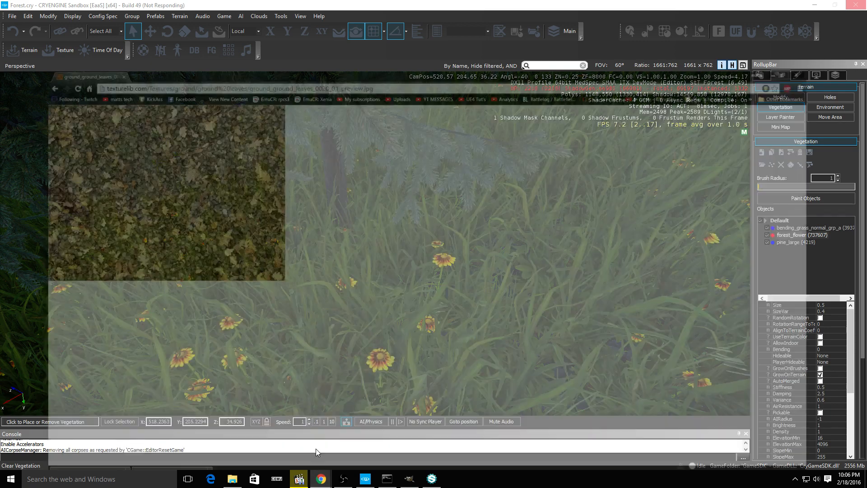
pyautogui.click(315, 451)
pyautogui.click(94, 5)
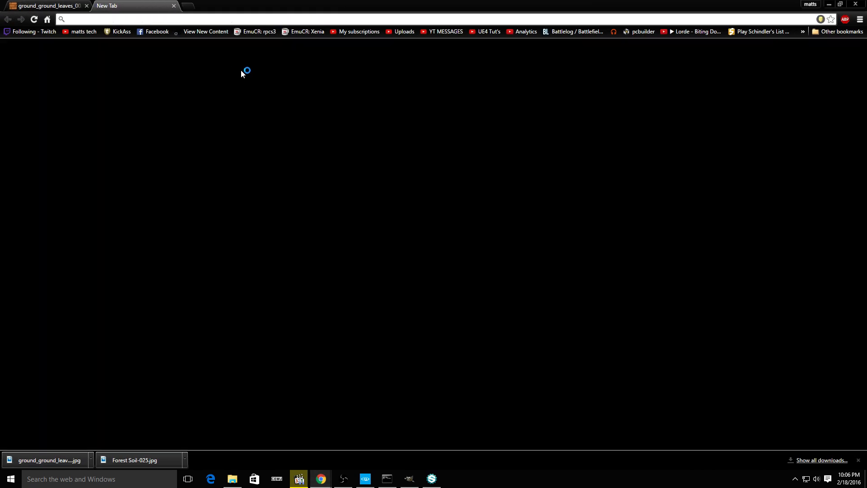
pyautogui.write('cryengine speedtr')
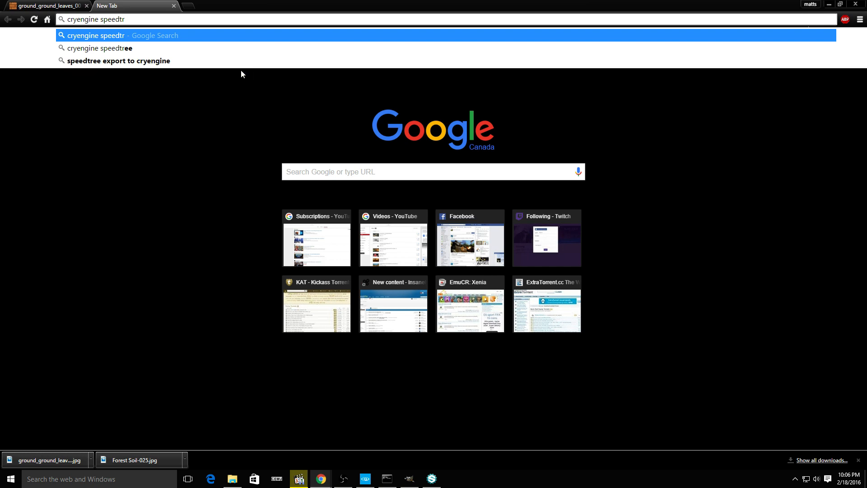
pyautogui.press('Down')
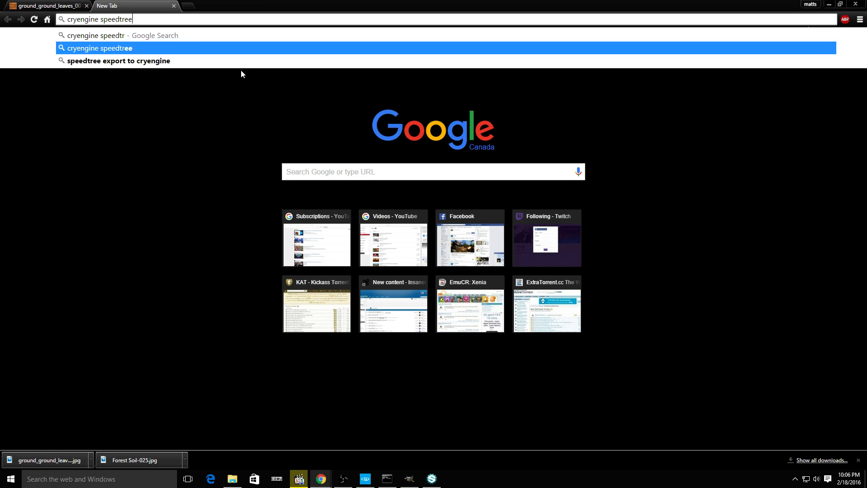
pyautogui.press('Return')
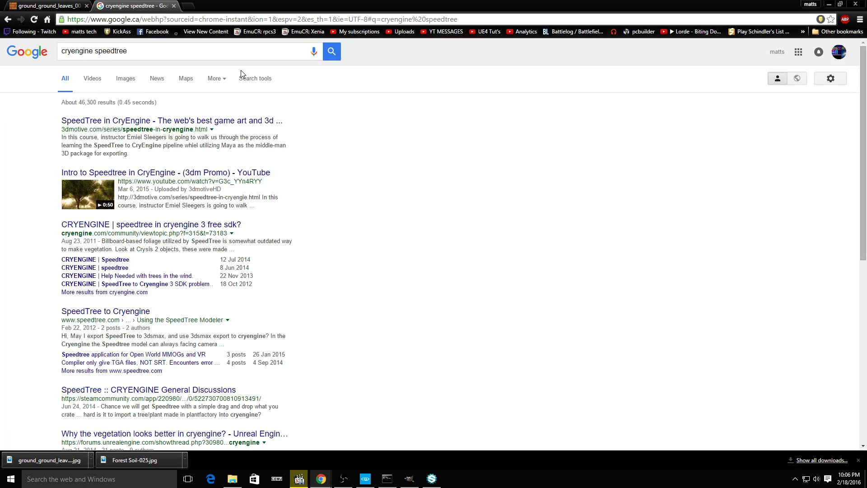
# Read through 3dmotive's SpeedTree in CryEngine course page, return to the results and open the SpeedTree to Cryengine forum thread
pyautogui.click(206, 121)
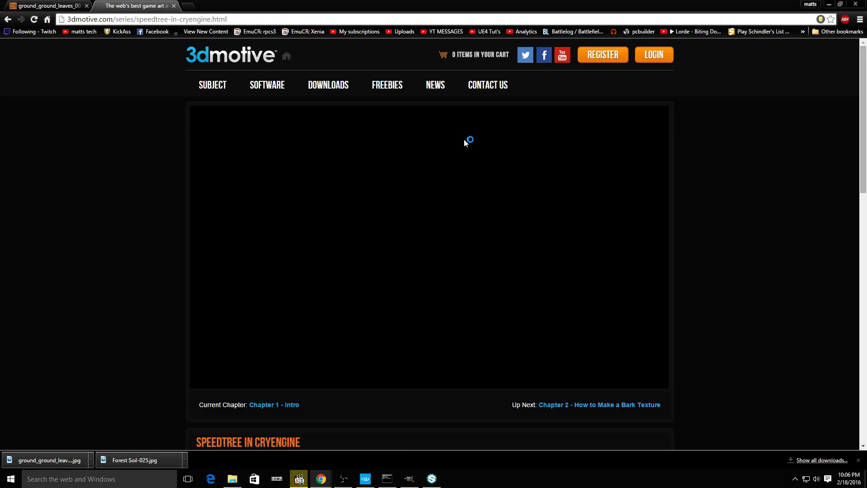
pyautogui.scroll(-5, 465, 144)
pyautogui.scroll(-2, 465, 144)
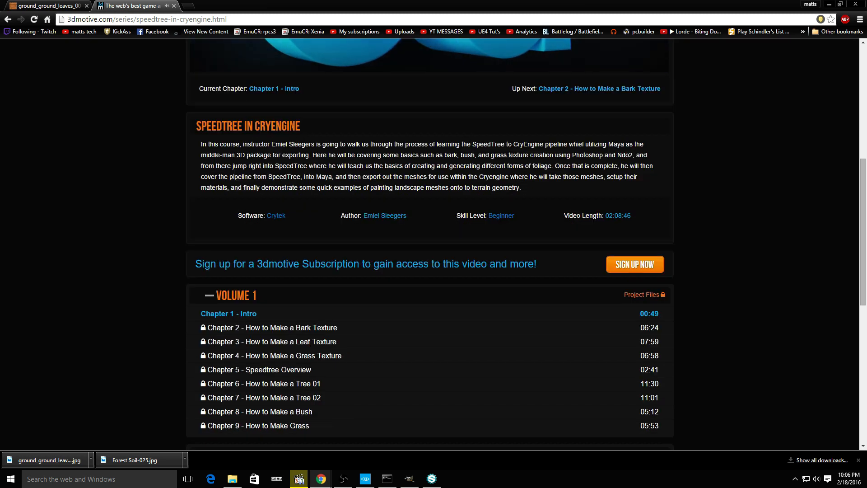
pyautogui.scroll(3, 465, 143)
pyautogui.scroll(-1, 311, 244)
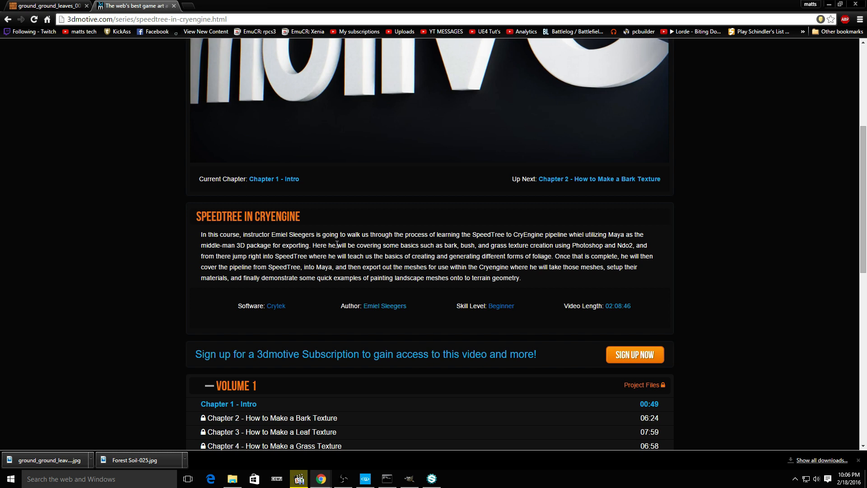
pyautogui.scroll(-2, 337, 244)
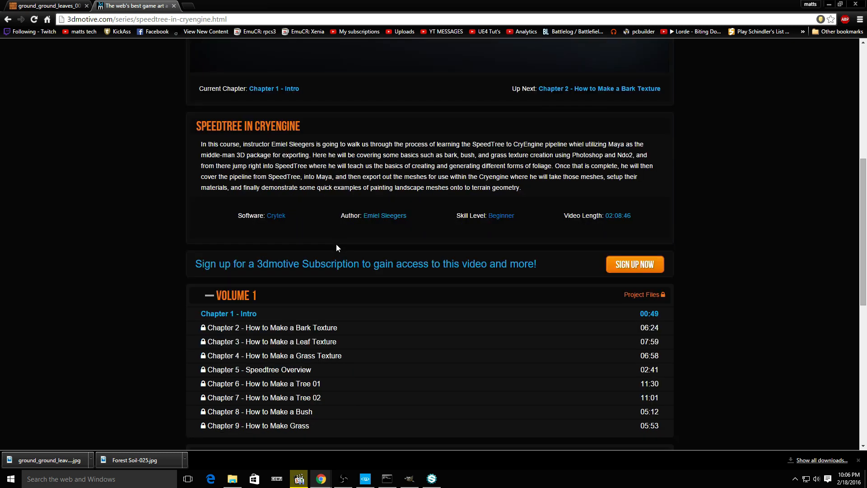
pyautogui.scroll(-8, 336, 245)
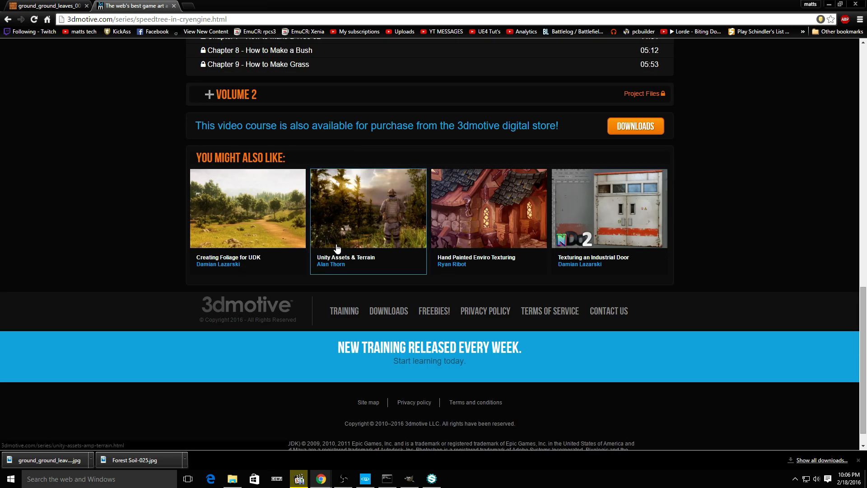
pyautogui.click(8, 19)
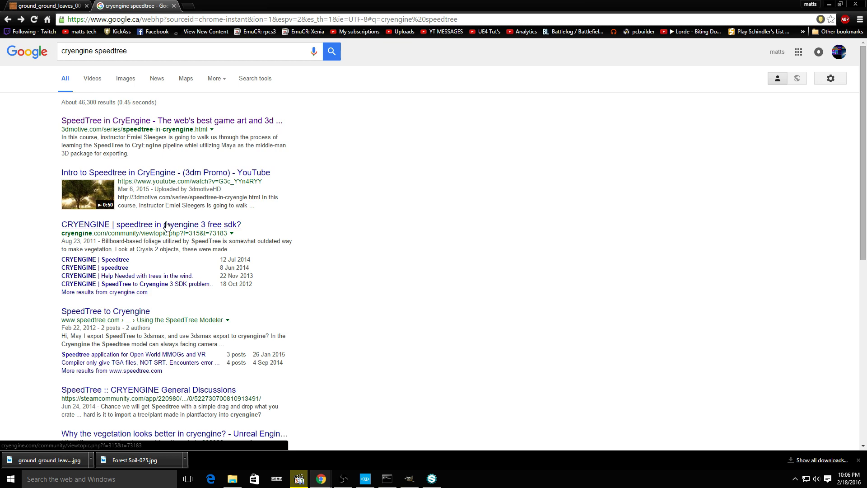
pyautogui.doubleClick(131, 311)
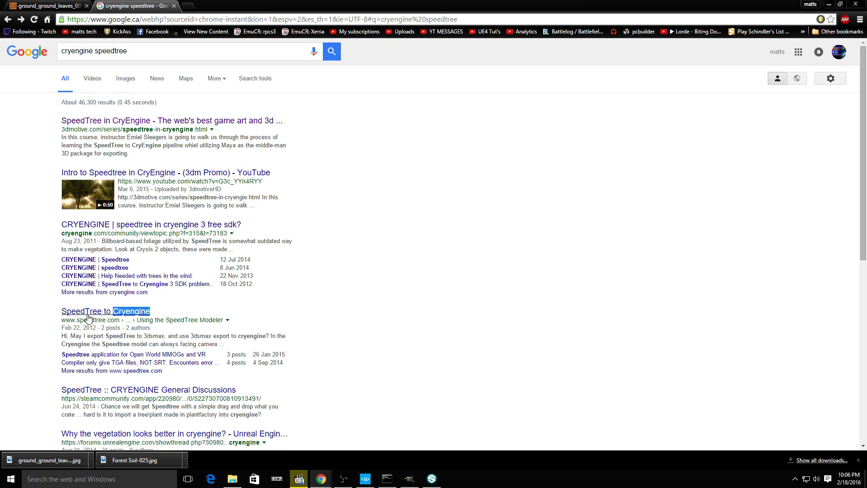
pyautogui.moveTo(361, 5); pyautogui.dragTo(0, 311)
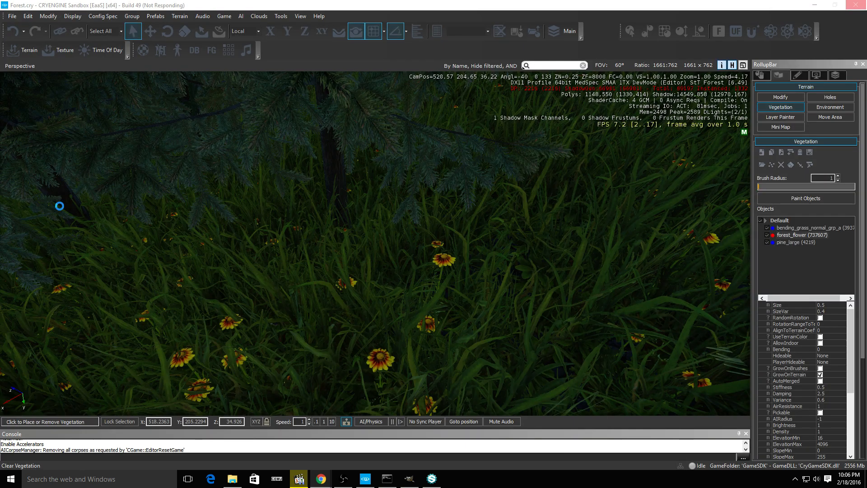
# Return to CRYENGINE Sandbox, clear all instances of bending_grass_normal_grp_a, and glance at the SpeedTree forum thread in Chrome
pyautogui.click(329, 221)
pyautogui.moveTo(315, 259); pyautogui.dragTo(380, 229, button='right')
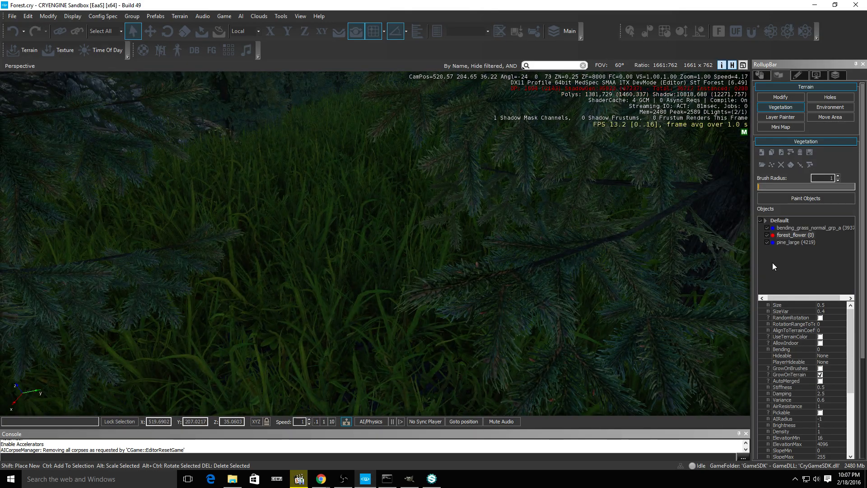
pyautogui.rightClick(808, 228)
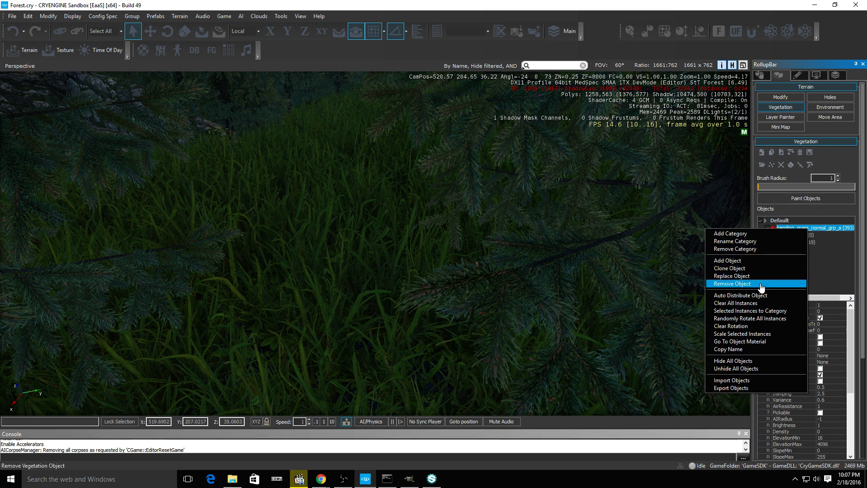
pyautogui.click(758, 304)
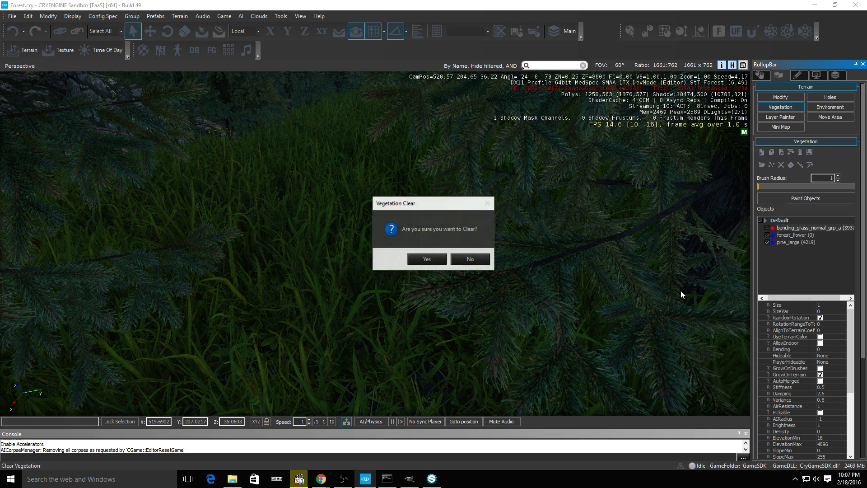
pyautogui.click(425, 262)
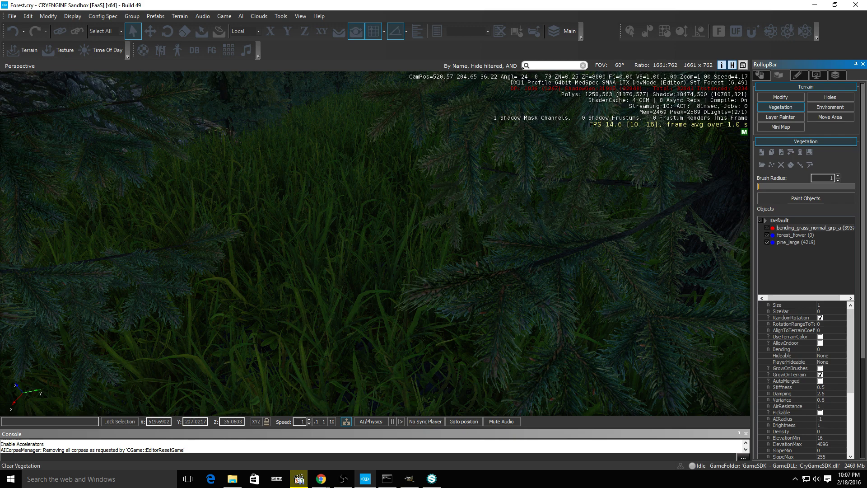
pyautogui.click(320, 479)
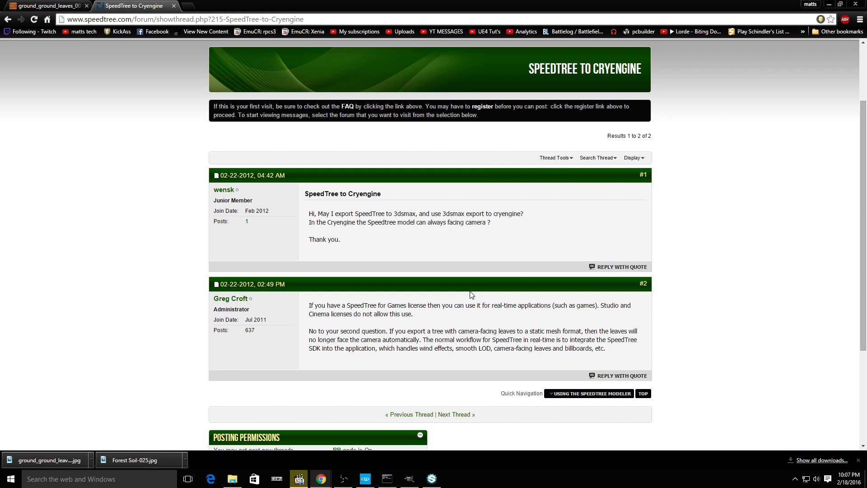
pyautogui.click(829, 4)
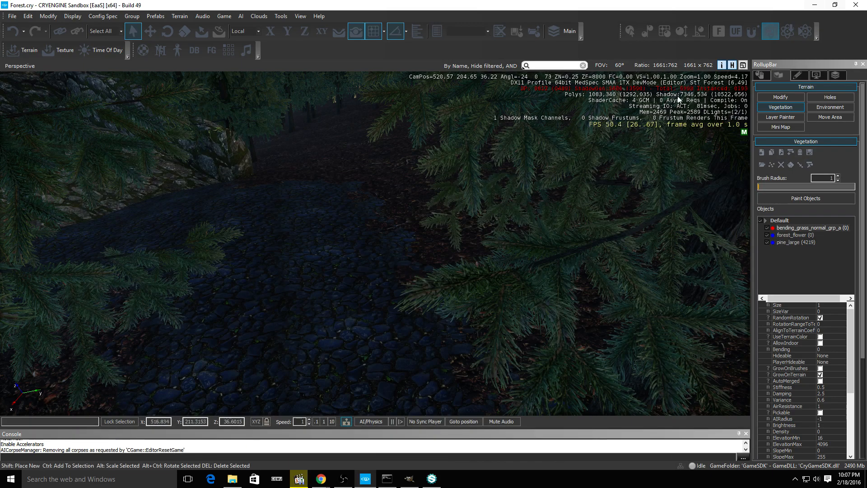
# Paint a small patch of bending_grass_normal_grp_a on the soil beside the cobblestone path, at the foot of the stone ramp
pyautogui.moveTo(451, 234); pyautogui.dragTo(447, 217, button='right')
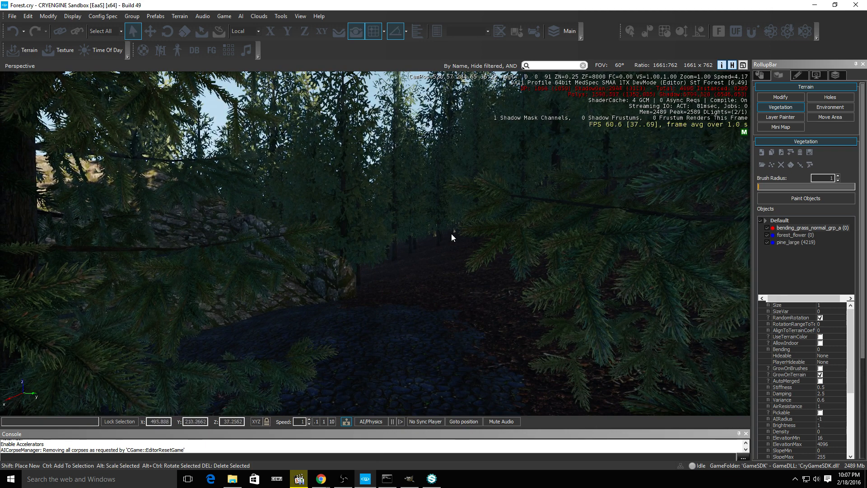
pyautogui.scroll(1, 452, 245)
pyautogui.scroll(2, 452, 246)
pyautogui.moveTo(453, 246); pyautogui.dragTo(457, 268, button='right')
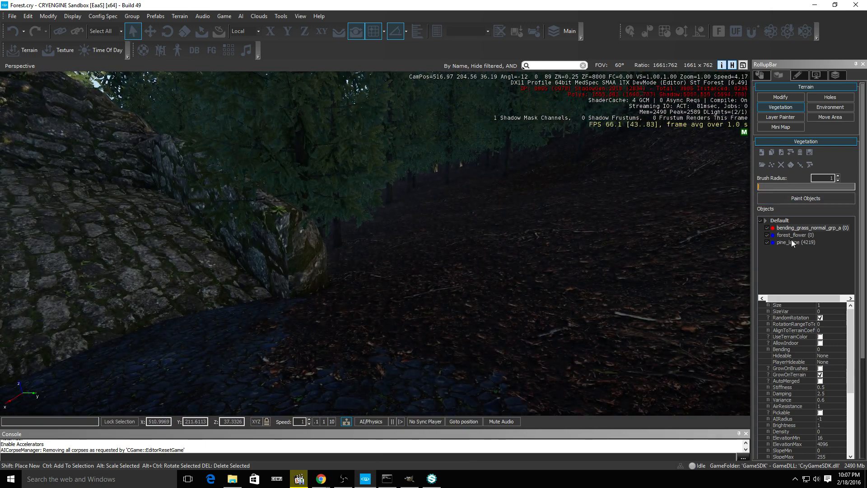
pyautogui.click(773, 198)
pyautogui.click(392, 301)
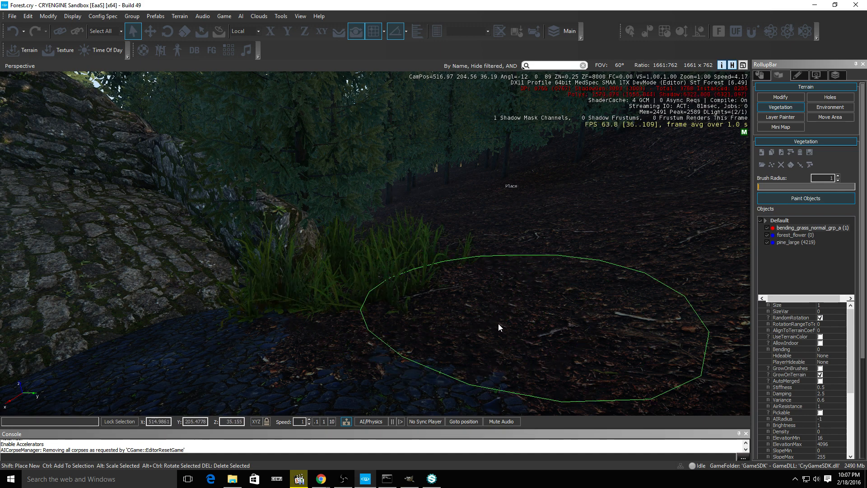
pyautogui.moveTo(498, 326); pyautogui.dragTo(499, 339, button='right')
pyautogui.moveTo(419, 305); pyautogui.dragTo(499, 329)
pyautogui.press('d')
pyautogui.moveTo(499, 329); pyautogui.dragTo(511, 320, button='right')
pyautogui.press('s')
pyautogui.press('w')
pyautogui.press('s')
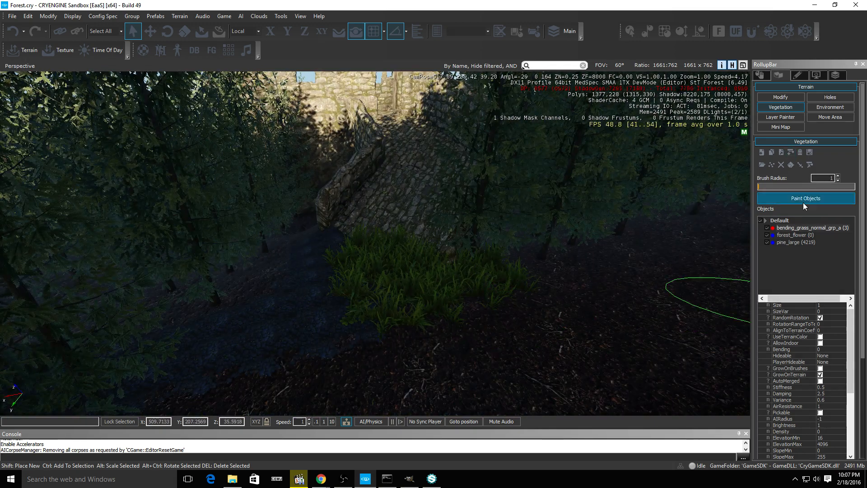
# Enable UseSprites for bending_grass_normal_grp_a and inspect the painted spot up close
pyautogui.scroll(-2, 813, 267)
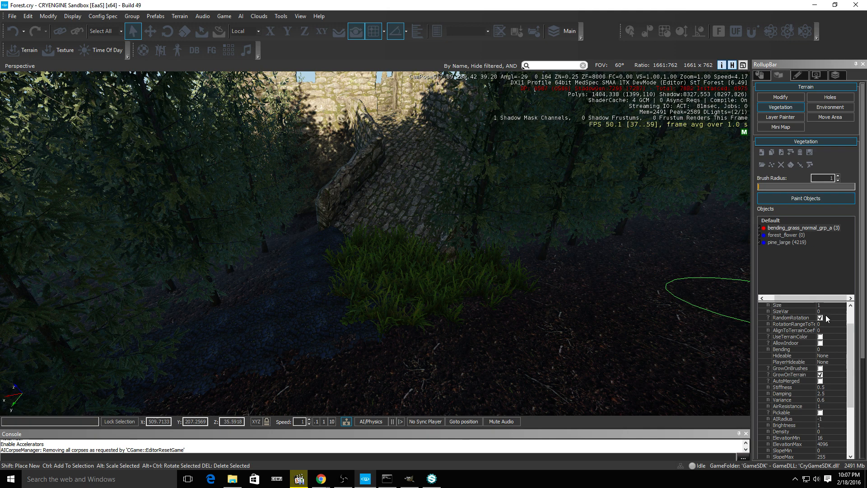
pyautogui.scroll(-4, 826, 327)
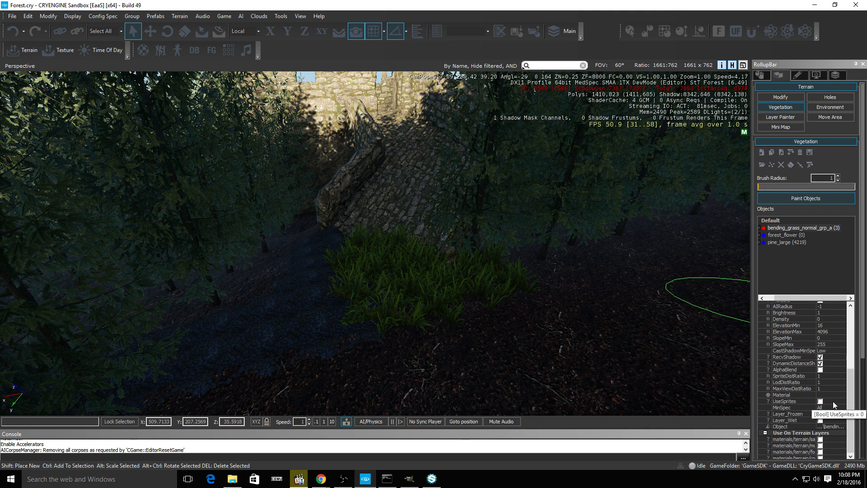
pyautogui.click(819, 401)
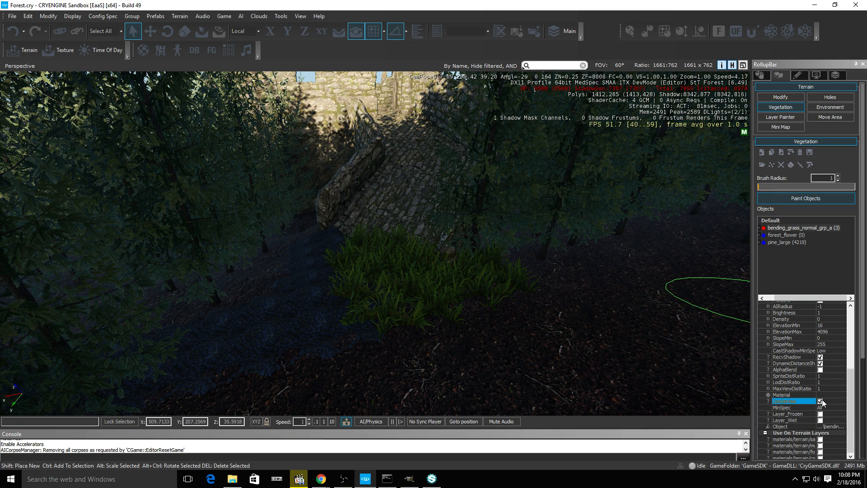
pyautogui.scroll(5, 413, 334)
pyautogui.moveTo(413, 333); pyautogui.dragTo(516, 354, button='right')
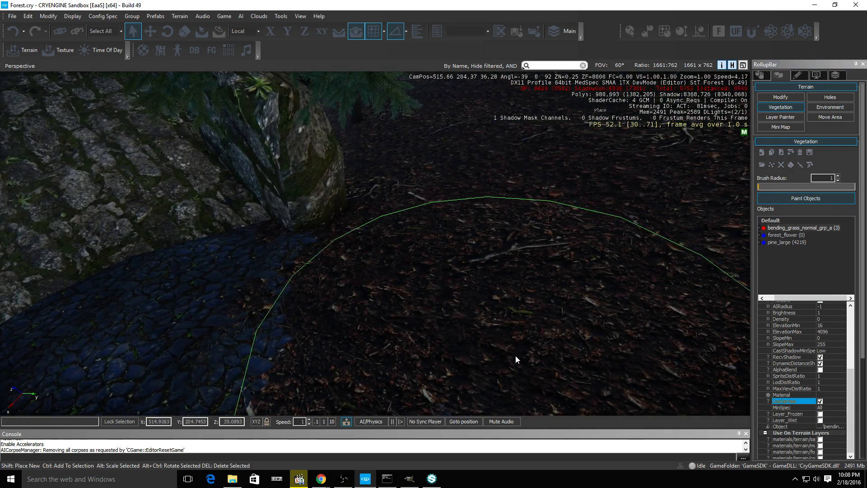
# Disable UseSprites for bending_grass_normal_grp_a and set its Density to 1
pyautogui.click(820, 401)
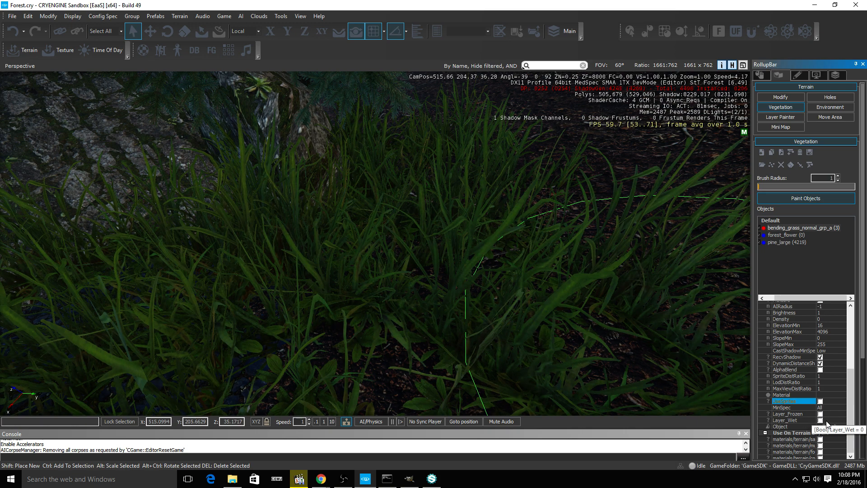
pyautogui.scroll(3, 829, 348)
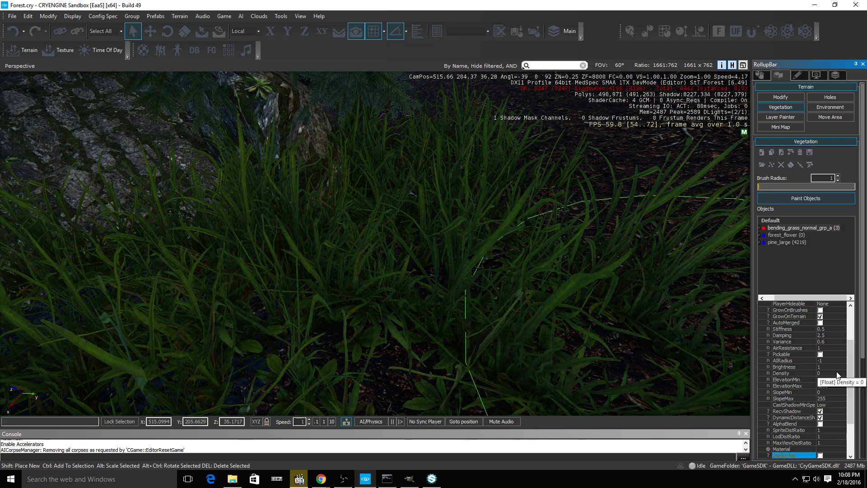
pyautogui.scroll(2, 838, 375)
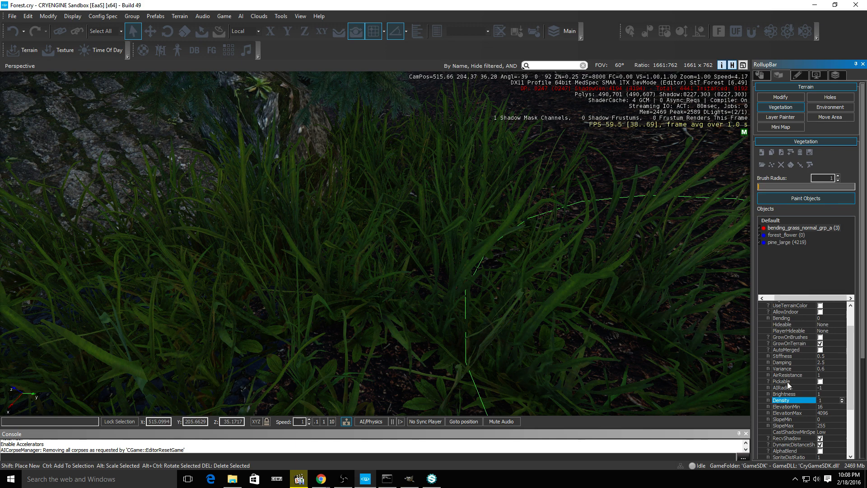
# Paint bending_grass_normal_grp_a over the soil at the foot of the stone ramp and along the adjacent path edge
pyautogui.press('s')
pyautogui.moveTo(340, 228); pyautogui.dragTo(336, 247, button='right')
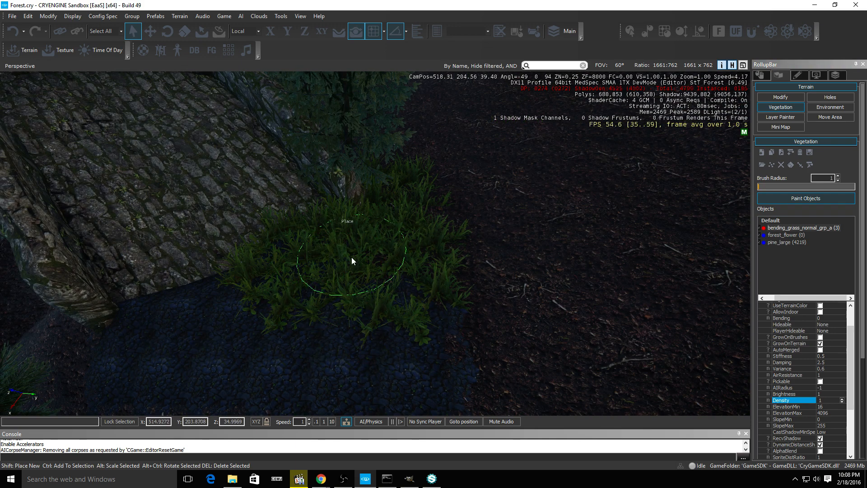
pyautogui.click(508, 307)
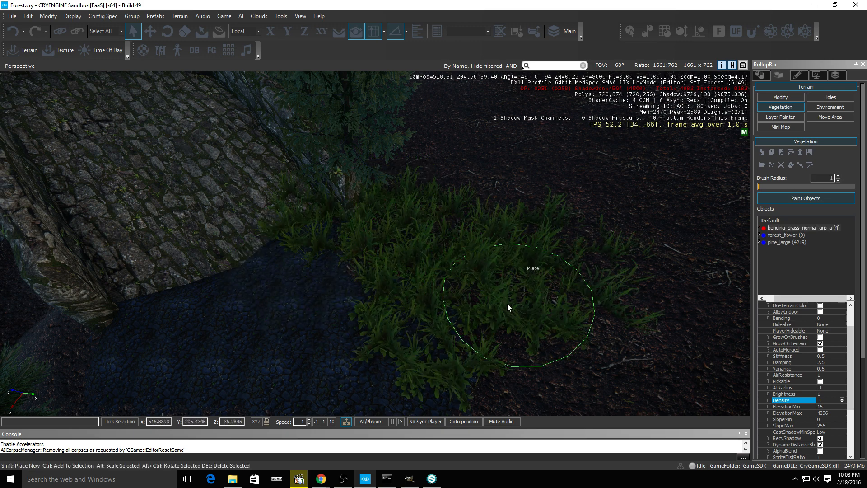
pyautogui.moveTo(456, 276); pyautogui.dragTo(454, 275, button='right')
pyautogui.moveTo(496, 266)
pyautogui.mouseDown()
pyautogui.moveTo(570, 264)
pyautogui.moveTo(467, 246)
pyautogui.mouseUp()
pyautogui.moveTo(467, 246)
pyautogui.mouseDown(button='right')
pyautogui.moveTo(460, 249)
pyautogui.moveTo(468, 230)
pyautogui.mouseUp(button='right')
pyautogui.moveTo(351, 324); pyautogui.dragTo(563, 169)
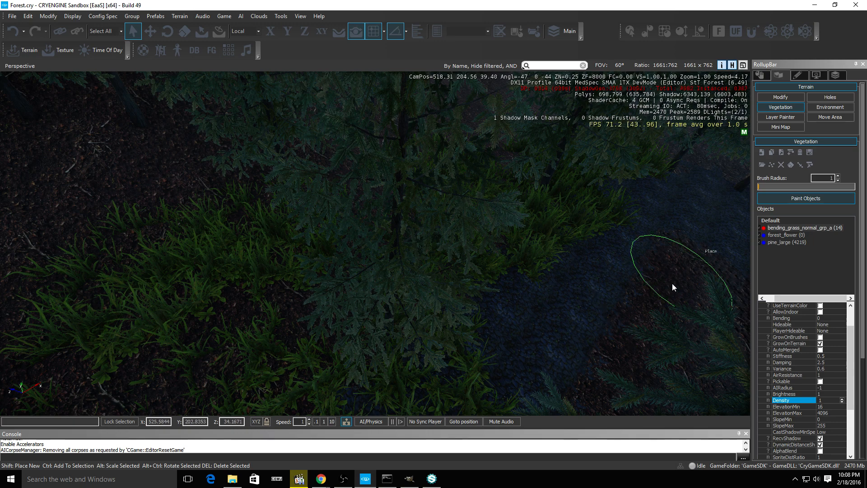
# Paint grass along the opposite edge of the cobblestone path and fill the bare soil spots beside it
pyautogui.moveTo(672, 284); pyautogui.dragTo(655, 340)
pyautogui.moveTo(657, 344)
pyautogui.mouseDown(button='right')
pyautogui.moveTo(668, 341)
pyautogui.moveTo(660, 340)
pyautogui.mouseUp(button='right')
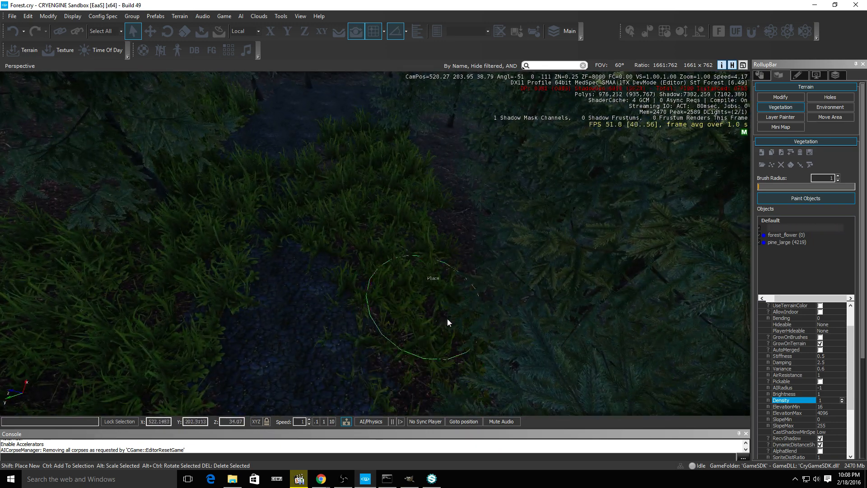
pyautogui.moveTo(447, 321)
pyautogui.mouseDown()
pyautogui.moveTo(450, 339)
pyautogui.moveTo(424, 151)
pyautogui.moveTo(443, 123)
pyautogui.moveTo(350, 240)
pyautogui.mouseUp()
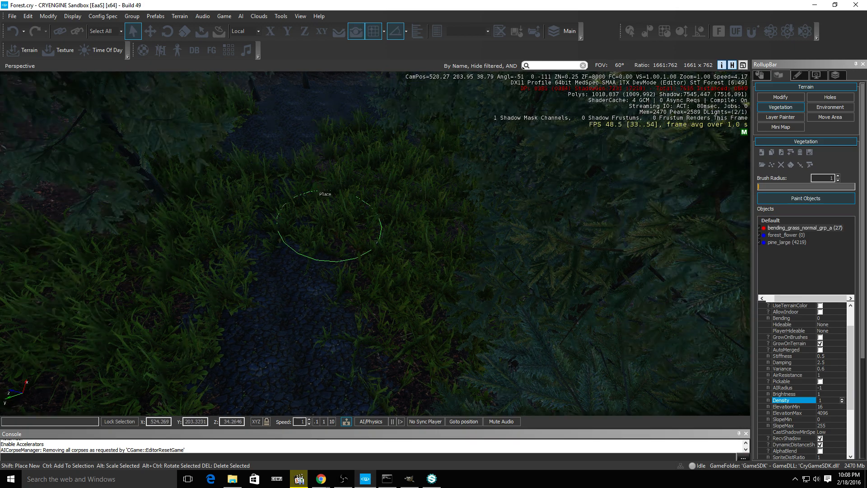
pyautogui.press('w')
pyautogui.moveTo(329, 226); pyautogui.dragTo(384, 221, button='right')
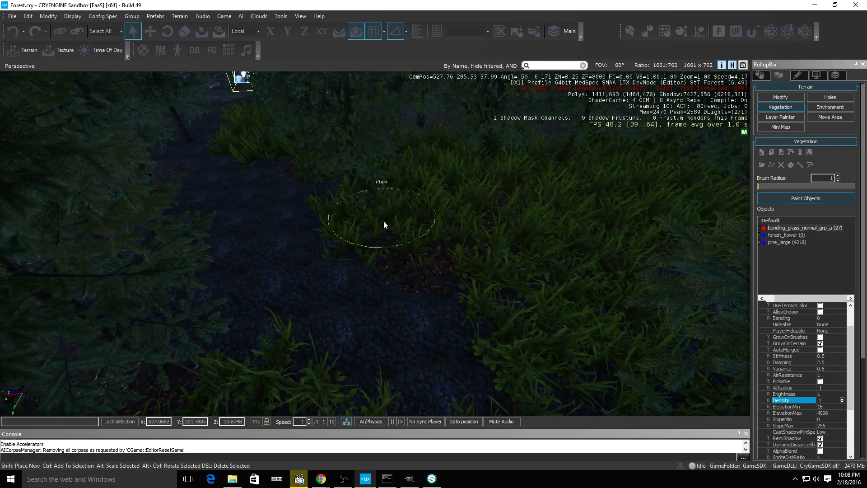
pyautogui.click(417, 272)
# Extend the grass farther along the path, covering the soil under the pine trees
pyautogui.press('s')
pyautogui.moveTo(417, 254); pyautogui.dragTo(416, 242, button='right')
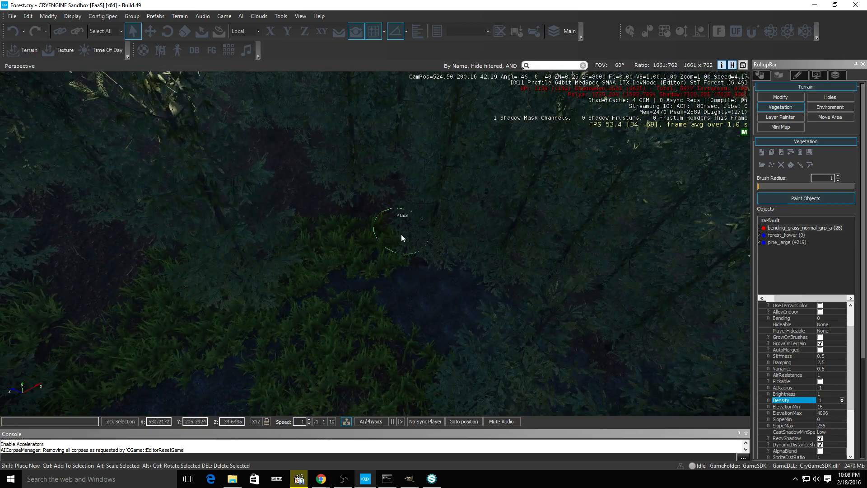
pyautogui.moveTo(401, 233); pyautogui.dragTo(568, 282)
pyautogui.press('d')
pyautogui.moveTo(569, 283); pyautogui.dragTo(517, 247, button='right')
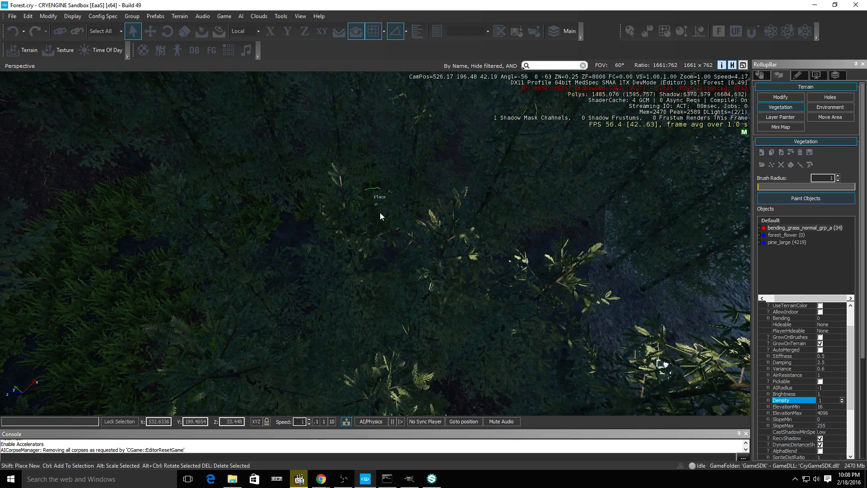
pyautogui.moveTo(381, 213); pyautogui.dragTo(611, 214)
pyautogui.moveTo(554, 215)
pyautogui.mouseDown()
pyautogui.moveTo(604, 351)
pyautogui.moveTo(514, 372)
pyautogui.moveTo(294, 343)
pyautogui.mouseUp()
pyautogui.press('w')
pyautogui.moveTo(486, 397); pyautogui.dragTo(469, 384, button='right')
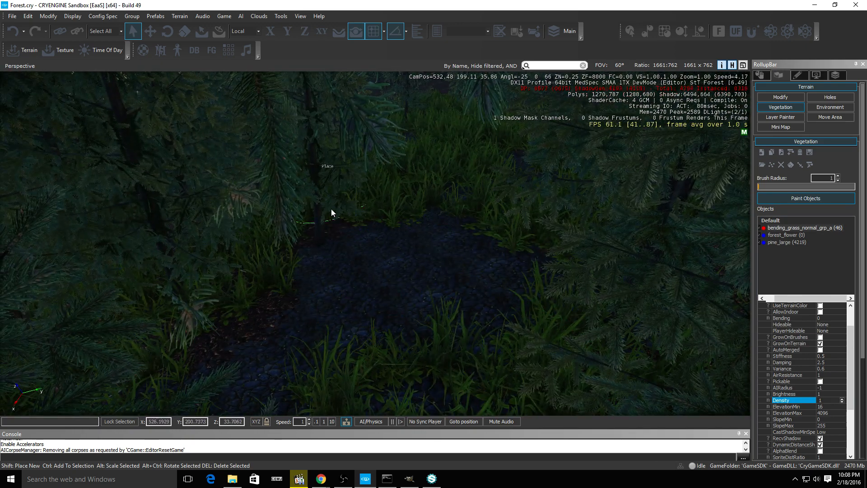
# Paint grass at the far end of the path, around the entity with the yellow bounding box
pyautogui.moveTo(392, 264); pyautogui.dragTo(391, 265, button='right')
pyautogui.press('w')
pyautogui.press('s')
pyautogui.press('w')
pyautogui.press('a')
pyautogui.click(400, 263)
pyautogui.moveTo(548, 267)
pyautogui.mouseDown()
pyautogui.moveTo(199, 204)
pyautogui.moveTo(325, 293)
pyautogui.moveTo(462, 270)
pyautogui.mouseUp()
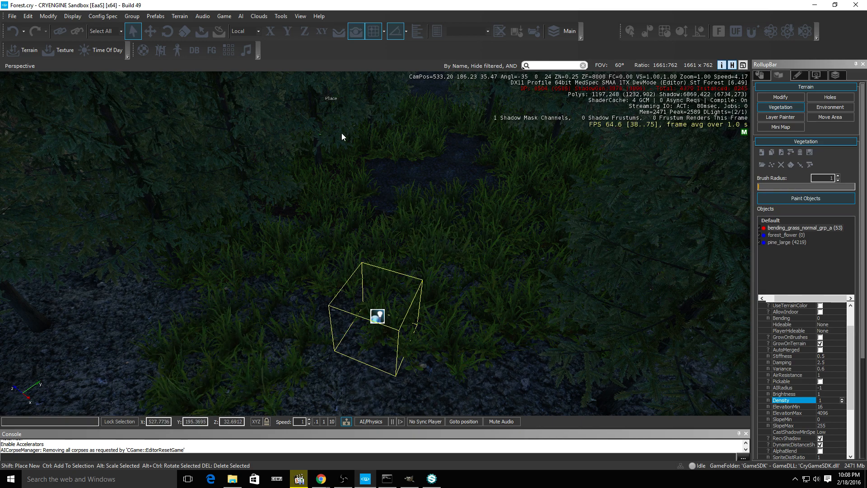
# Switch to game mode, walk along the grassy path to check the grass, and return to editing
pyautogui.click(225, 16)
pyautogui.click(237, 24)
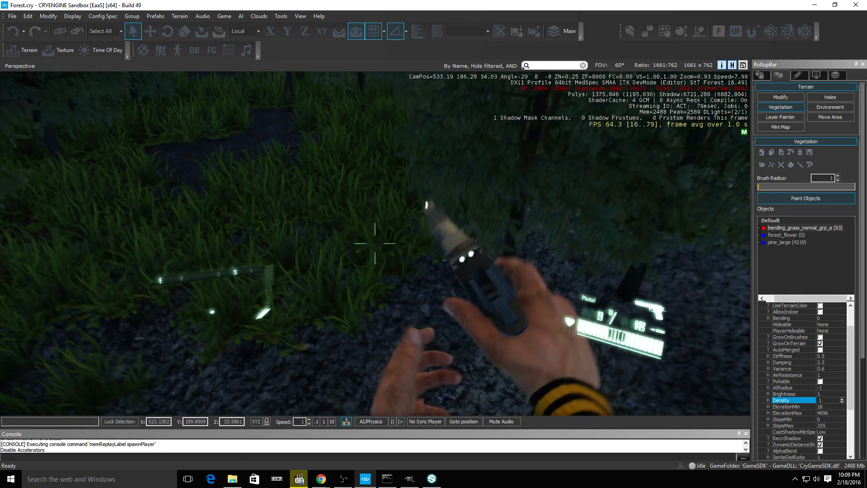
pyautogui.press('w')
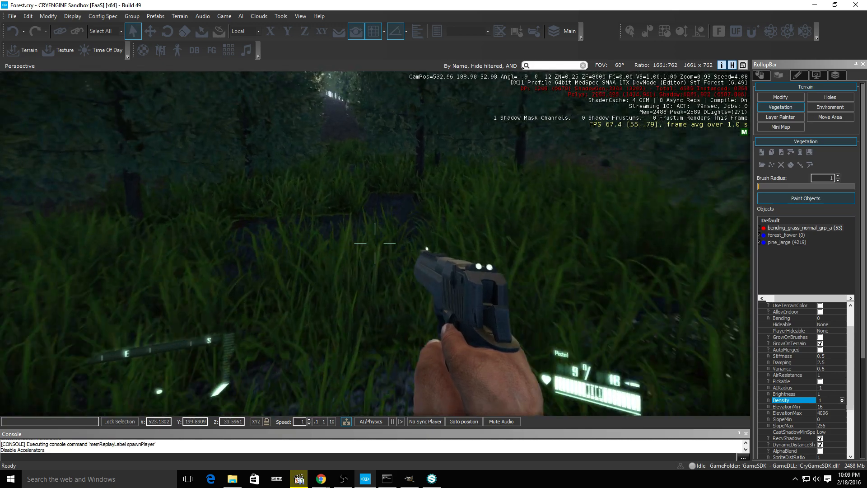
pyautogui.press('w')
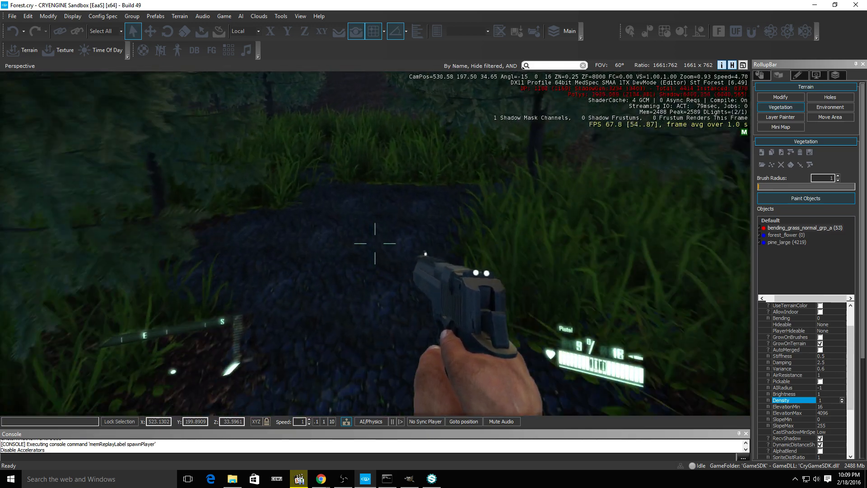
pyautogui.press('w')
pyautogui.press('Escape')
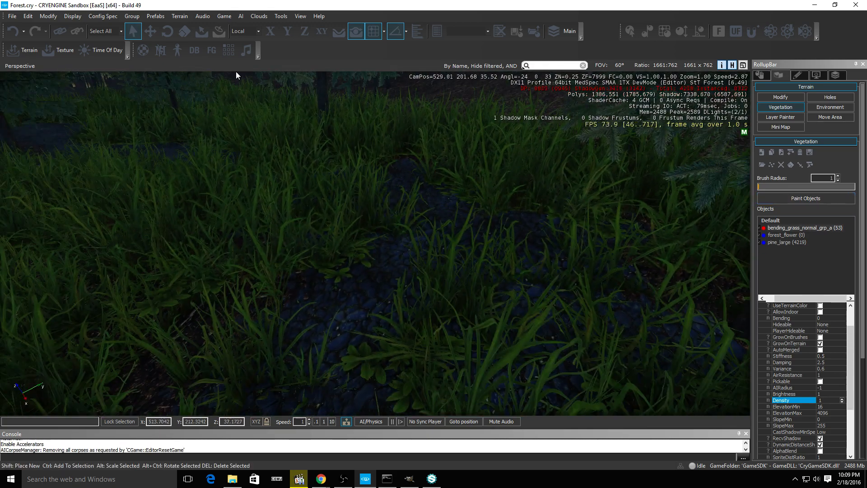
# Set AlignToTerrainCoefficient to 1 for bending_grass_normal_grp_a and inspect the grass along the path
pyautogui.scroll(2, 819, 324)
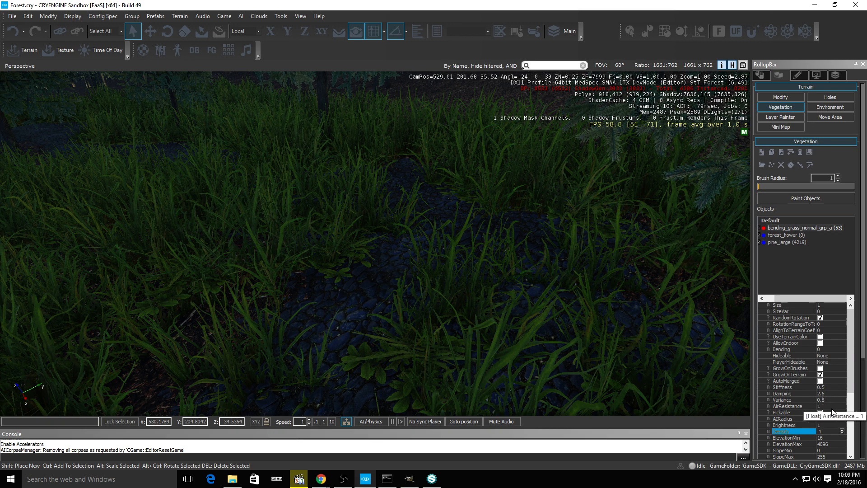
pyautogui.click(821, 330)
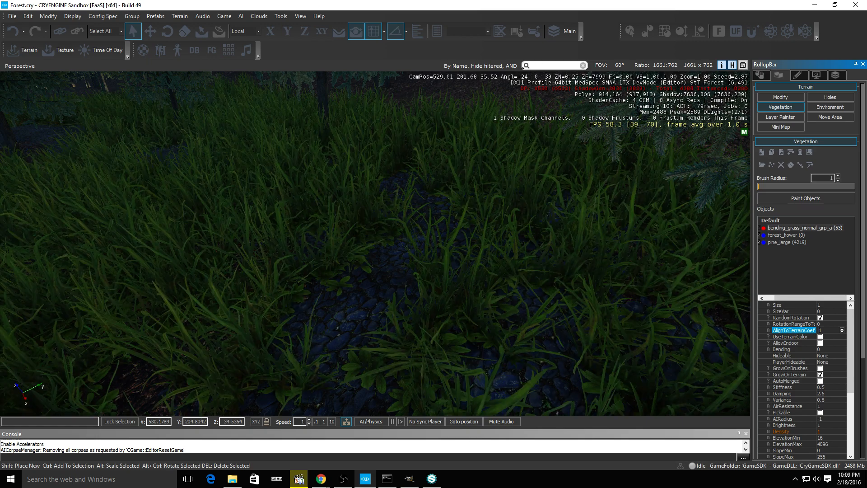
pyautogui.moveTo(479, 236); pyautogui.dragTo(316, 235, button='right')
pyautogui.press('w')
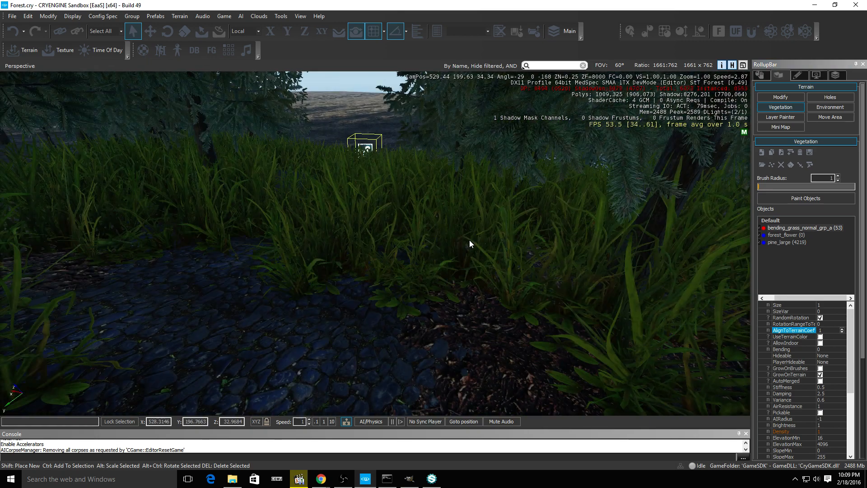
pyautogui.moveTo(469, 240)
pyautogui.mouseDown(button='right')
pyautogui.moveTo(379, 240)
pyautogui.moveTo(461, 237)
pyautogui.mouseUp(button='right')
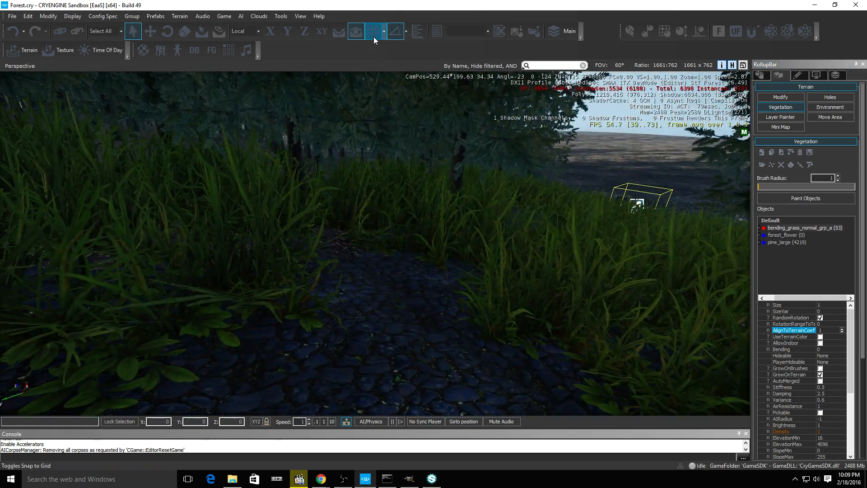
# Playtest the level again by walking the path up to the stone ramp, then leave game mode
pyautogui.click(223, 16)
pyautogui.click(239, 26)
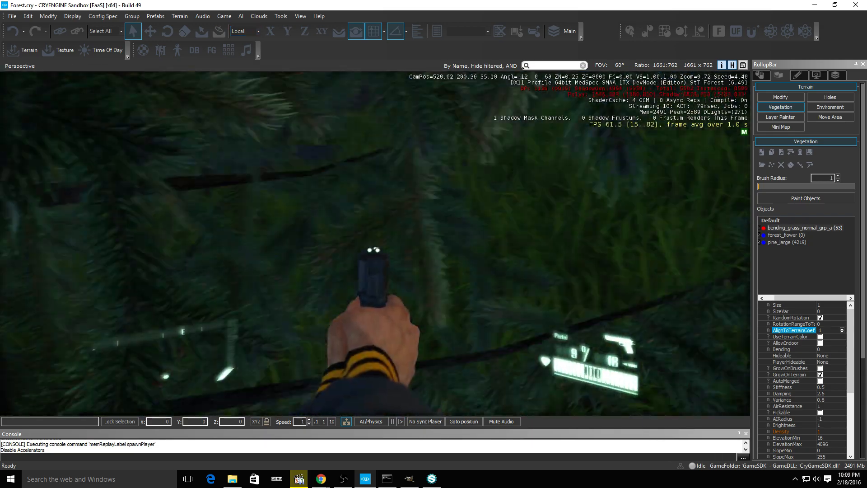
pyautogui.press('w')
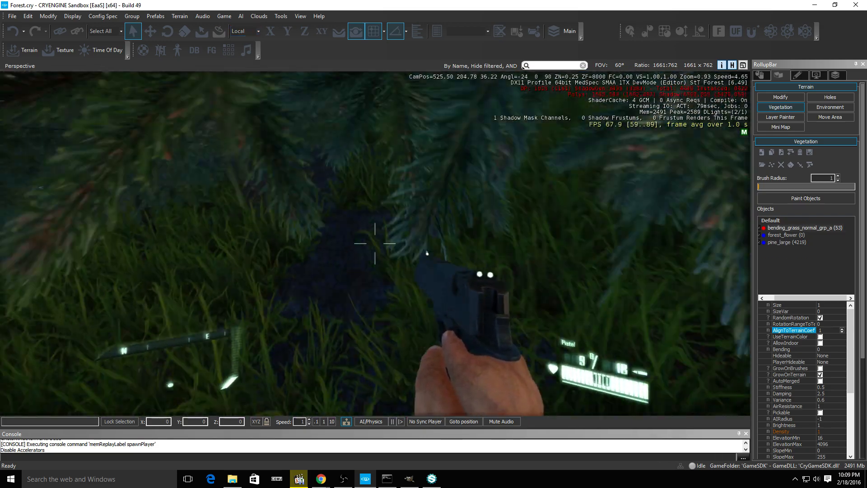
pyautogui.press('w')
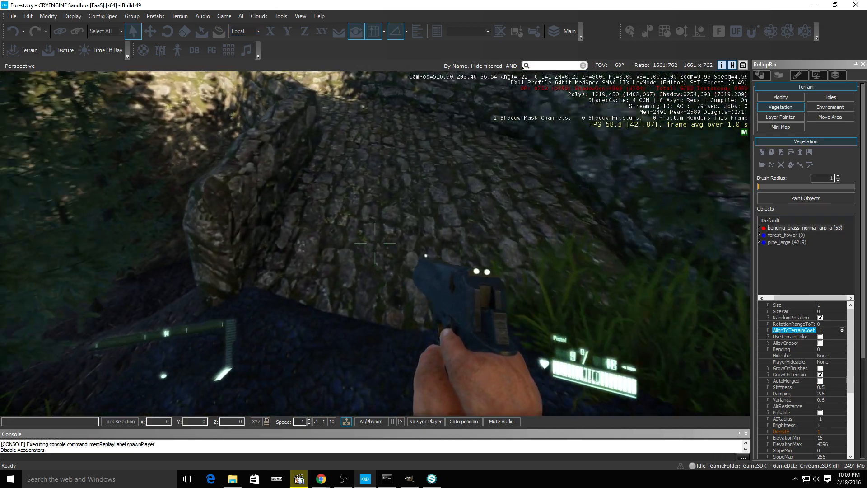
pyautogui.press('Escape')
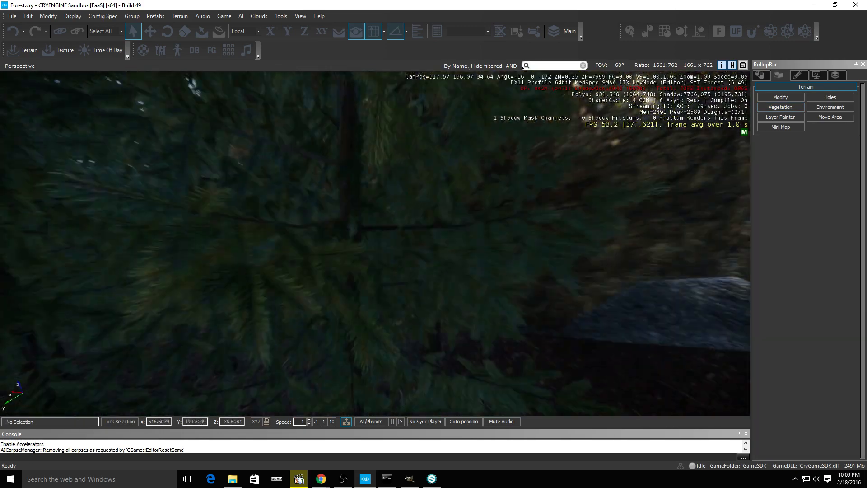
# Reopen the terrain Vegetation tool, select bending_grass_normal_grp_a, and activate object painting facing the bare soil beside the ruin
pyautogui.moveTo(483, 135); pyautogui.dragTo(487, 145, button='right')
pyautogui.press('s')
pyautogui.click(776, 109)
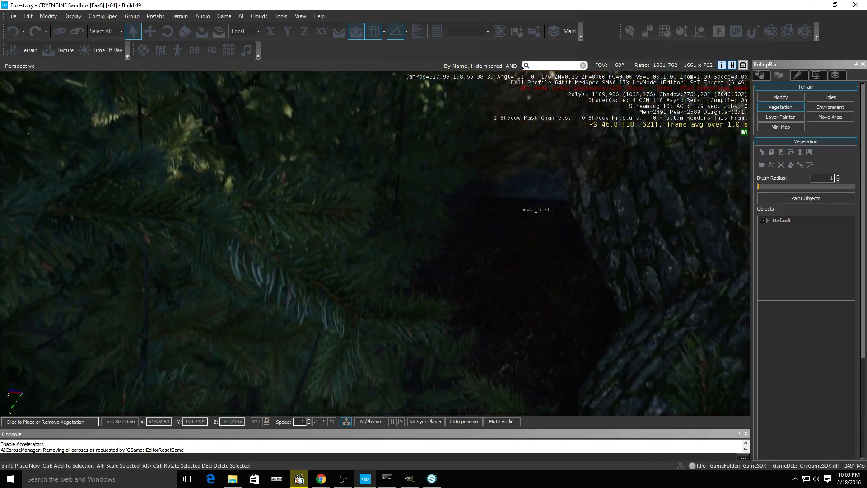
pyautogui.moveTo(199, 269); pyautogui.dragTo(201, 276, button='right')
pyautogui.press('a')
pyautogui.moveTo(431, 303); pyautogui.dragTo(416, 295, button='right')
pyautogui.click(421, 296)
pyautogui.moveTo(497, 288); pyautogui.dragTo(472, 286, button='right')
pyautogui.press('w')
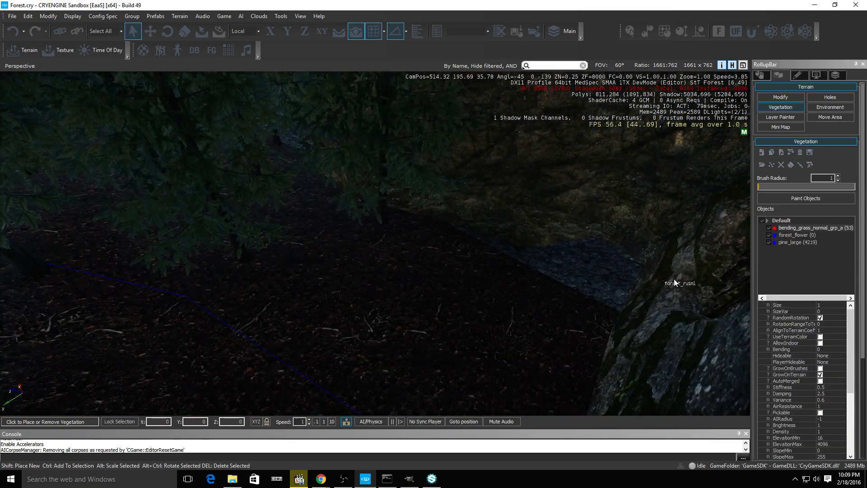
pyautogui.moveTo(280, 278); pyautogui.dragTo(677, 238, button='right')
pyautogui.click(805, 199)
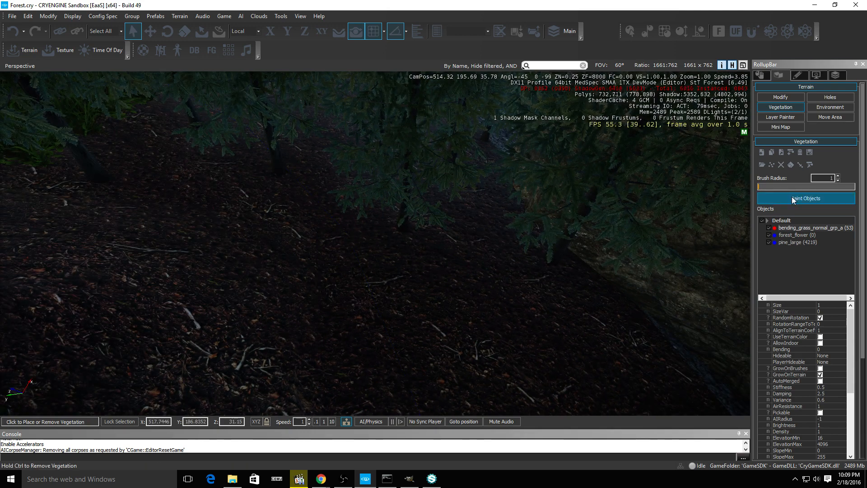
# Paint grass over the bare soil beside the ruin and along the base of its stone wall
pyautogui.moveTo(202, 256); pyautogui.dragTo(553, 346)
pyautogui.moveTo(476, 217)
pyautogui.mouseDown()
pyautogui.moveTo(133, 261)
pyautogui.moveTo(215, 321)
pyautogui.mouseUp()
pyautogui.moveTo(215, 320); pyautogui.dragTo(388, 293, button='right')
pyautogui.moveTo(470, 361)
pyautogui.mouseDown(button='right')
pyautogui.moveTo(430, 292)
pyautogui.moveTo(464, 245)
pyautogui.mouseUp(button='right')
pyautogui.moveTo(464, 245); pyautogui.dragTo(343, 380)
pyautogui.moveTo(217, 377)
pyautogui.mouseDown(button='right')
pyautogui.moveTo(409, 303)
pyautogui.moveTo(414, 289)
pyautogui.mouseUp(button='right')
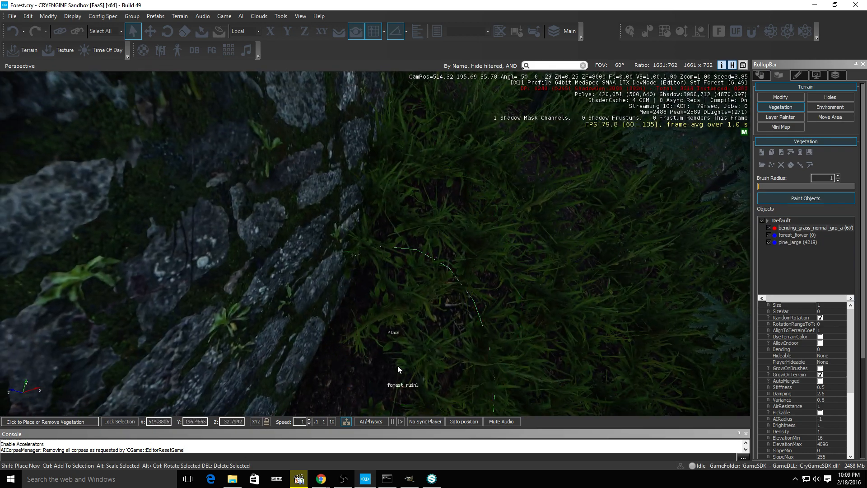
pyautogui.click(394, 368)
pyautogui.moveTo(541, 238); pyautogui.dragTo(543, 234, button='right')
pyautogui.click(542, 344)
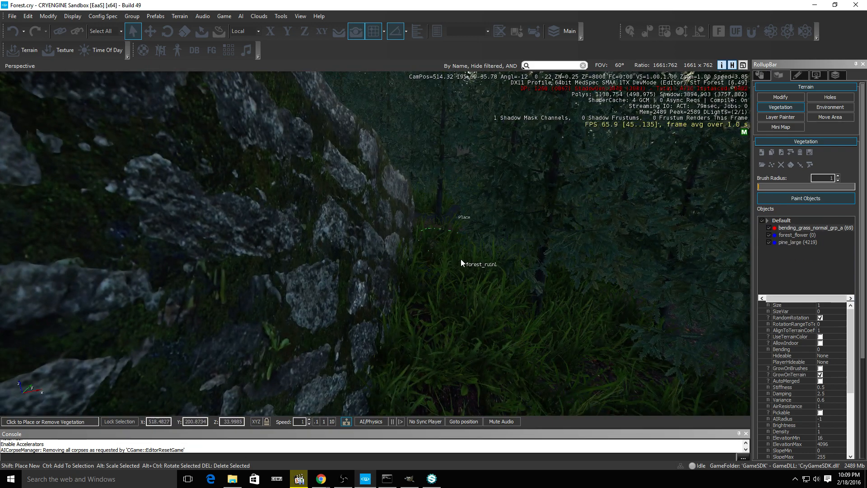
# Continue the grass around the ruin and across the soil clearing beside the cobblestones, up to the trees
pyautogui.press('w')
pyautogui.moveTo(476, 279); pyautogui.dragTo(457, 324, button='right')
pyautogui.click(364, 288)
pyautogui.moveTo(364, 288)
pyautogui.mouseDown(button='right')
pyautogui.moveTo(356, 281)
pyautogui.moveTo(403, 242)
pyautogui.moveTo(378, 232)
pyautogui.moveTo(342, 299)
pyautogui.mouseUp(button='right')
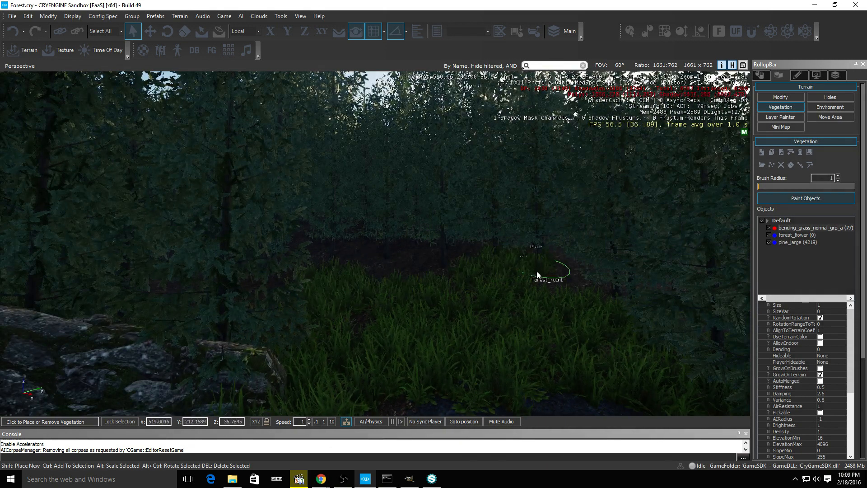
pyautogui.moveTo(348, 249); pyautogui.dragTo(301, 316)
pyautogui.moveTo(583, 299); pyautogui.dragTo(292, 189, button='right')
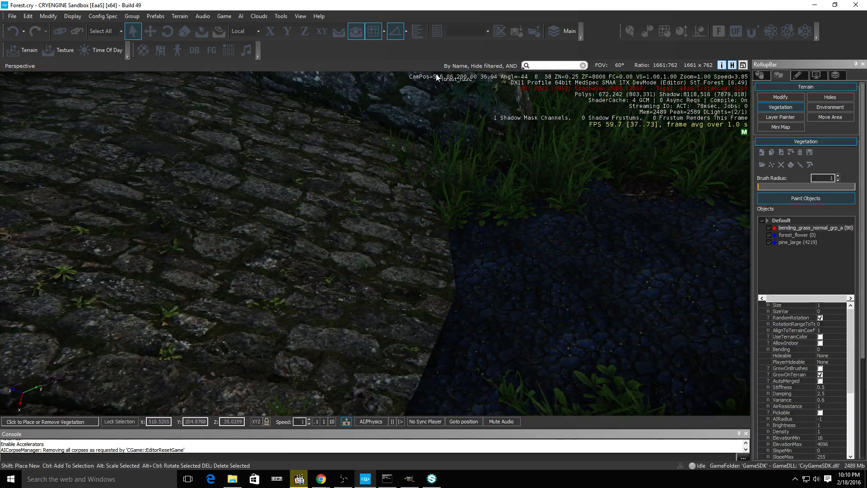
# Enter game mode and walk over the stone ruin and its upper floor to inspect the level
pyautogui.click(223, 16)
pyautogui.click(225, 31)
pyautogui.press('w')
pyautogui.rightClick(375, 244)
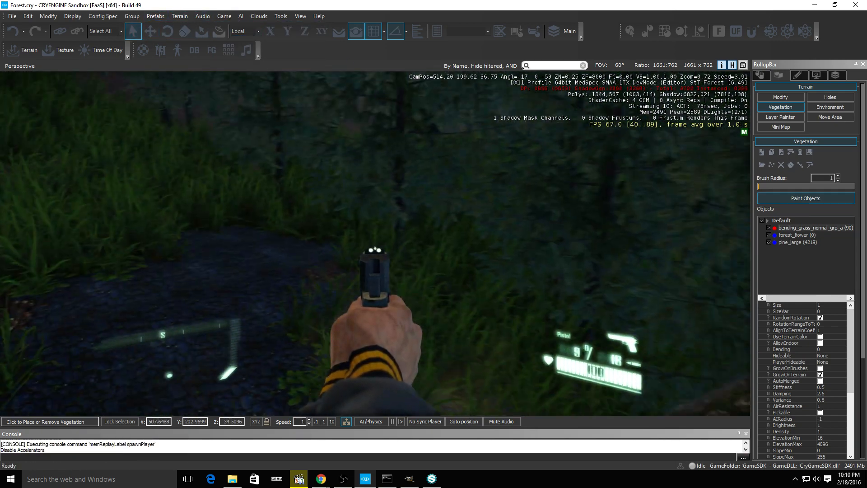
pyautogui.press('w')
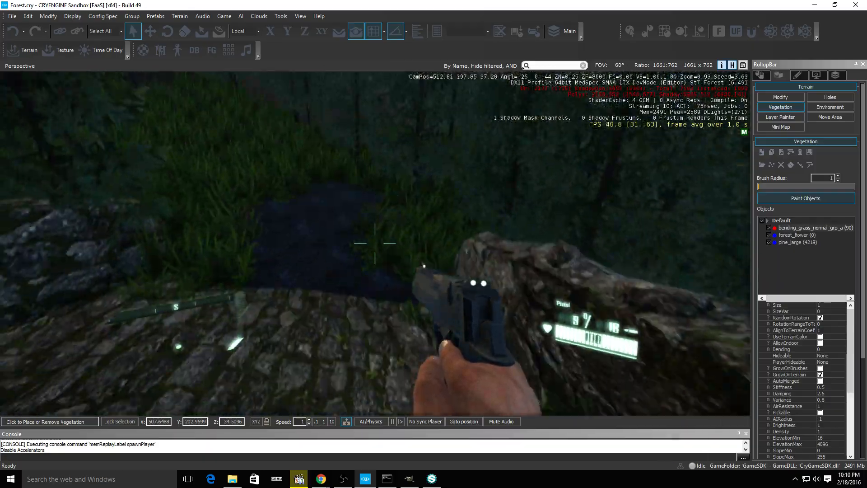
pyautogui.press('w')
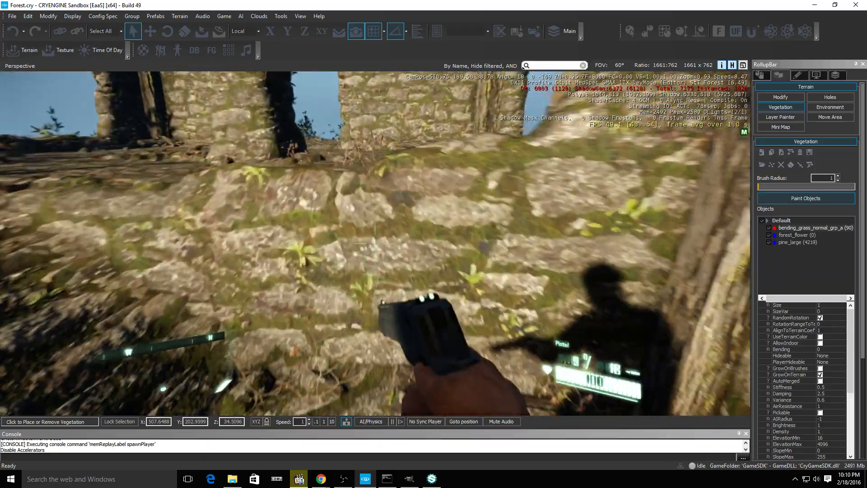
pyautogui.press('w')
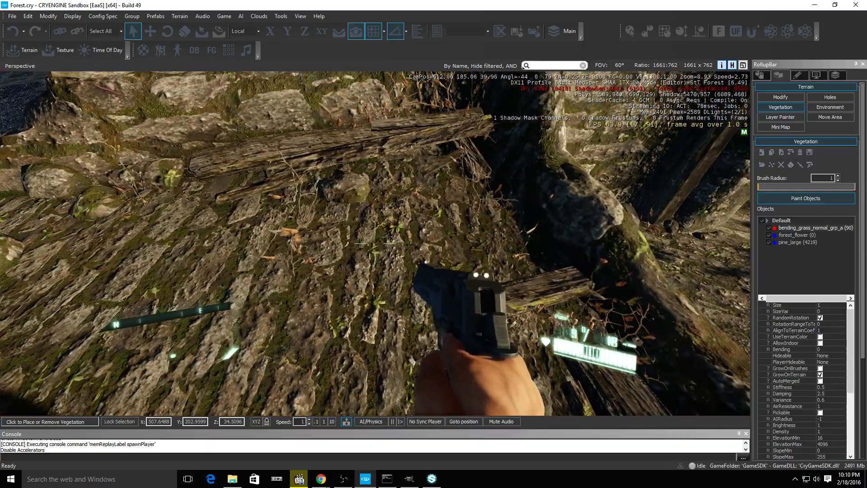
pyautogui.press('w')
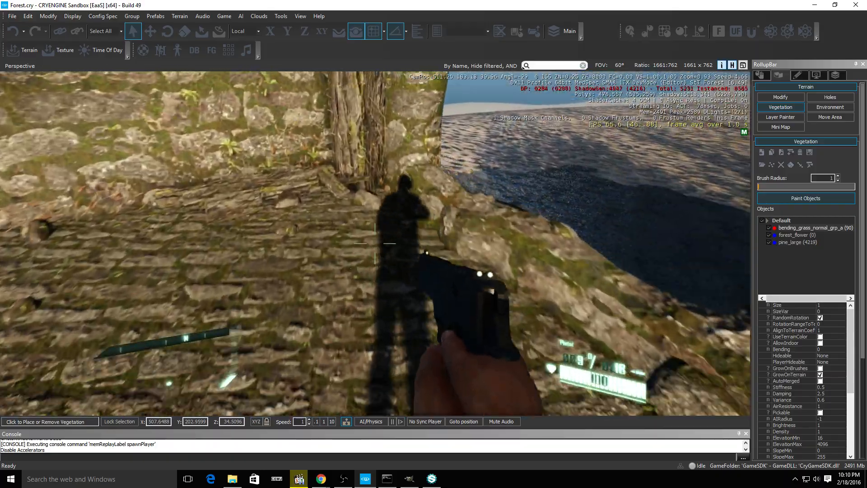
pyautogui.press('w')
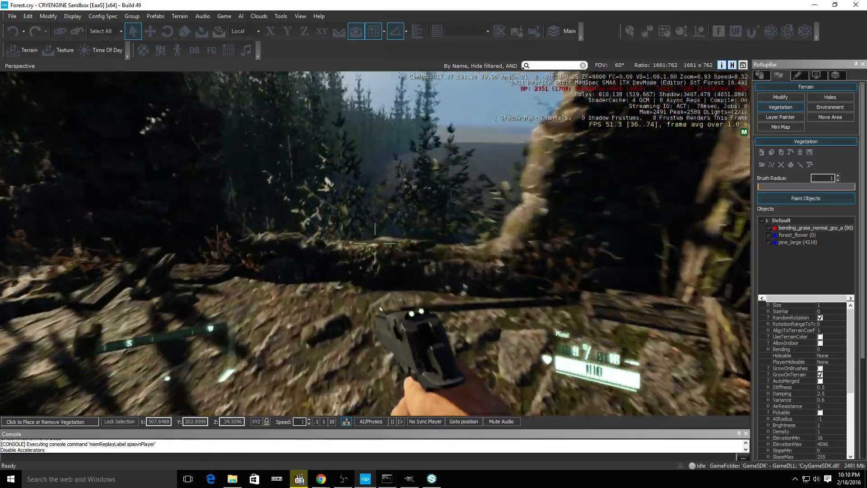
pyautogui.press('w')
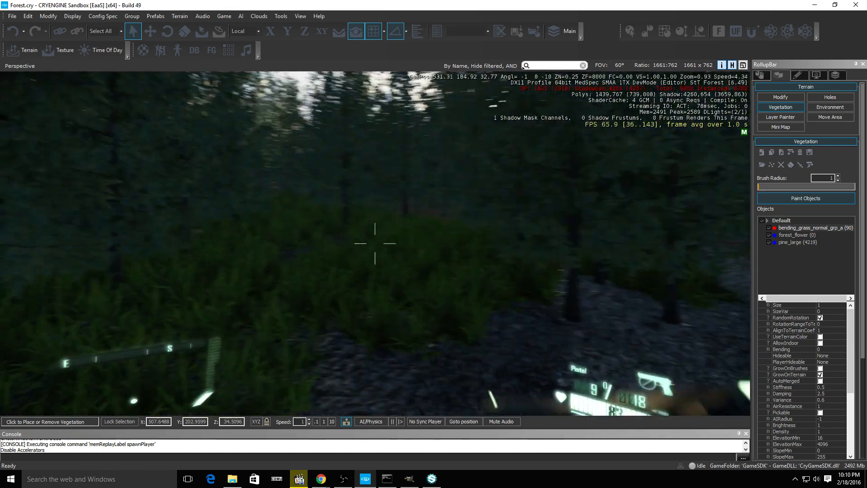
# Walk through the forest grass around the ruin to inspect the painted vegetation, and leave game mode beside its wall
pyautogui.press('w')
pyautogui.press('w')
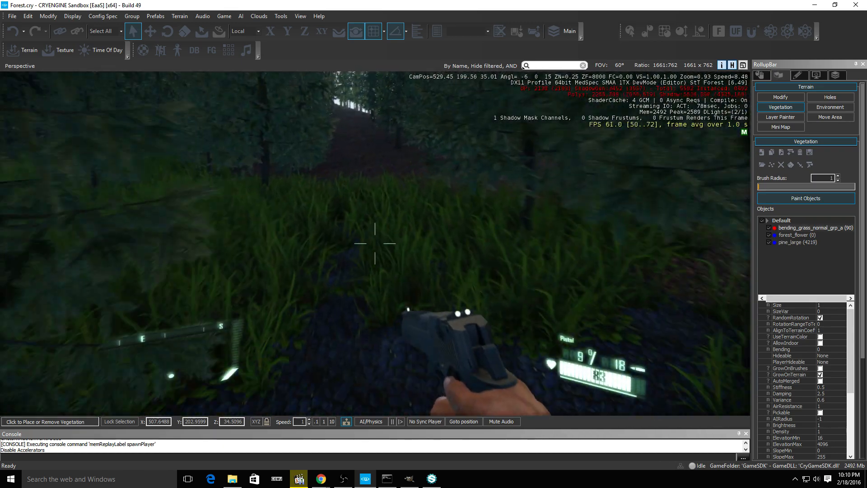
pyautogui.press('w')
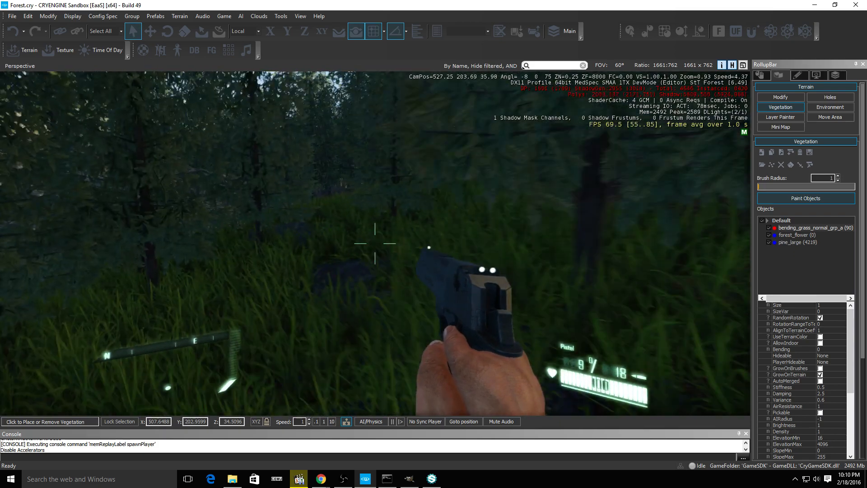
pyautogui.press('w')
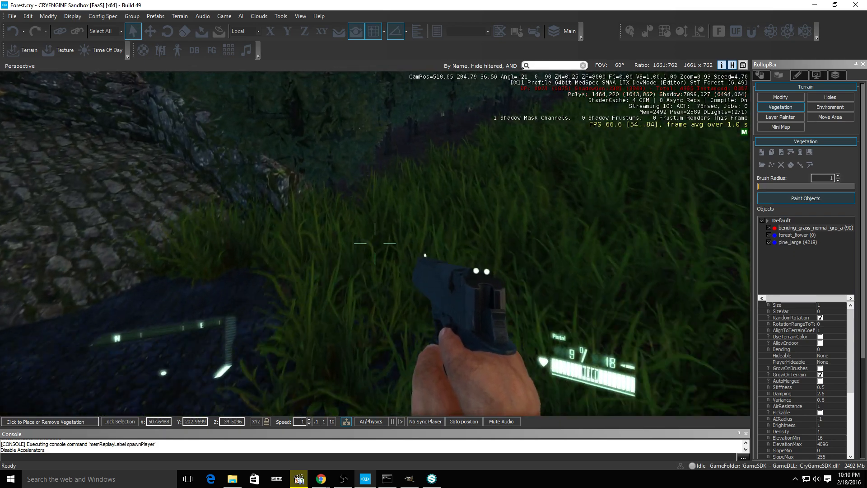
pyautogui.press('a')
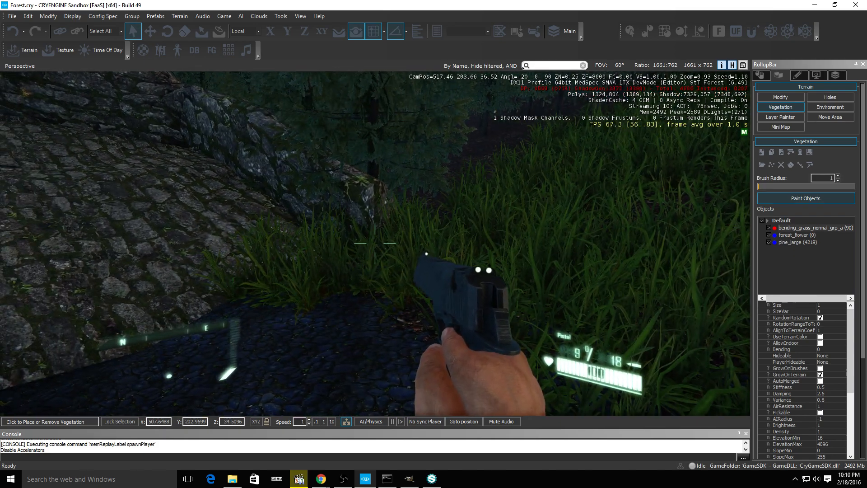
pyautogui.press('w')
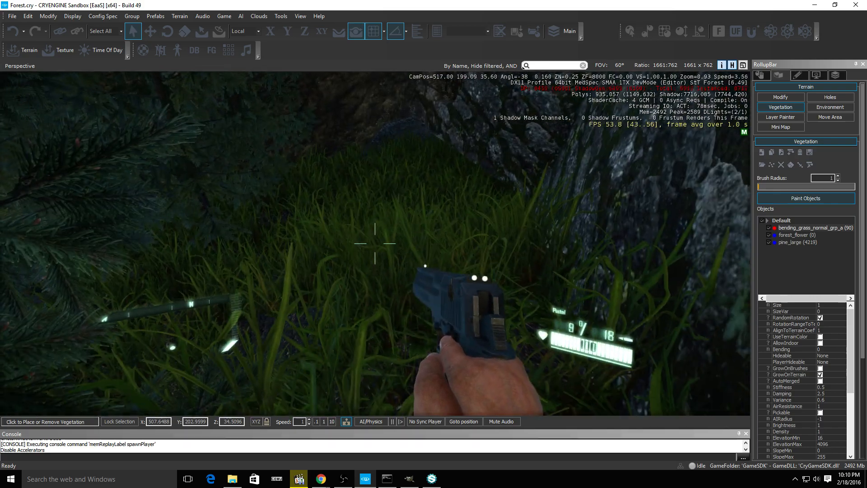
pyautogui.press('w')
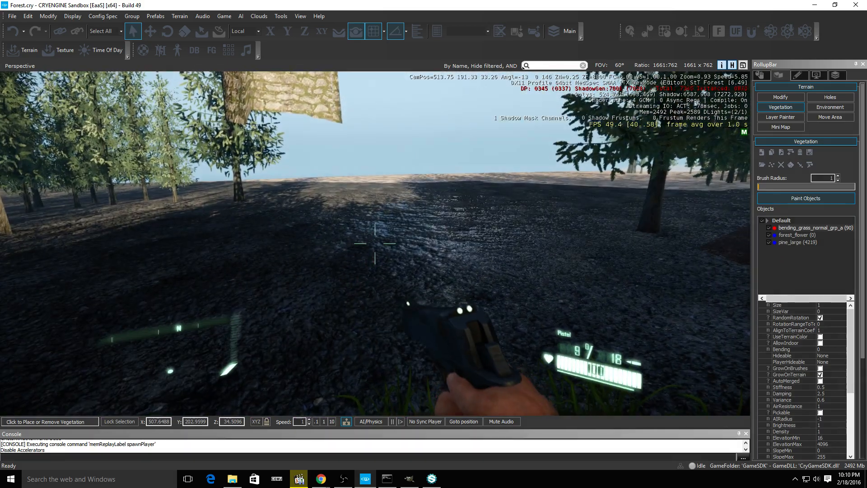
pyautogui.press('d')
pyautogui.press('s')
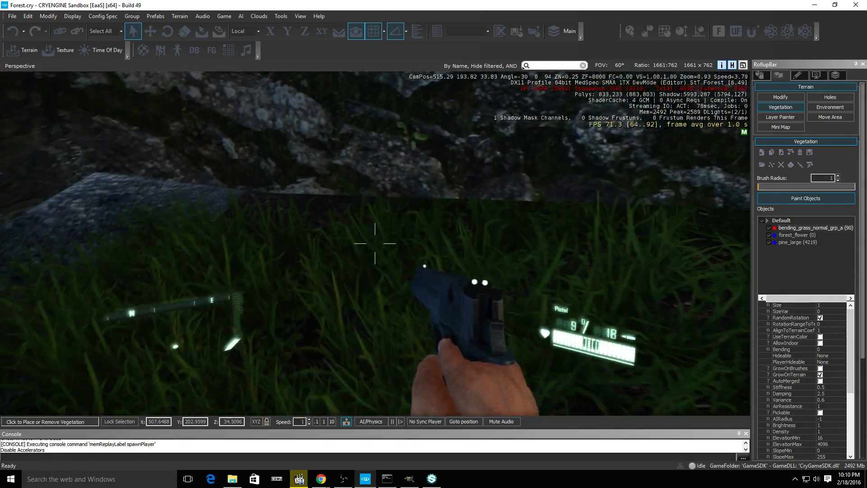
pyautogui.press('Escape')
pyautogui.moveTo(459, 203); pyautogui.dragTo(456, 185, button='right')
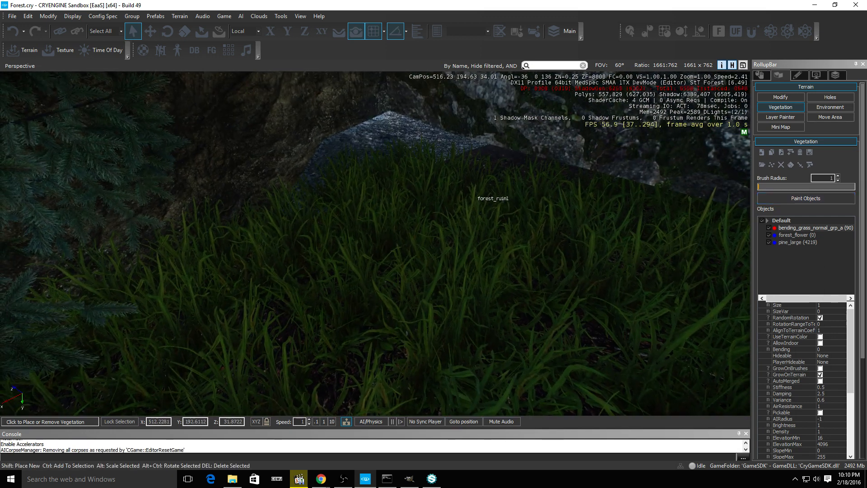
# Browse the Entity objects, looking through the Elevators and Environment categories
pyautogui.click(761, 76)
pyautogui.click(804, 111)
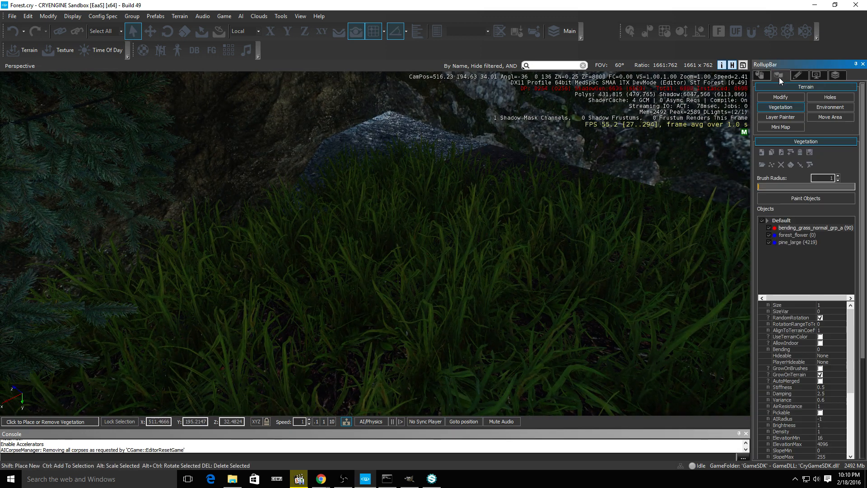
pyautogui.click(762, 76)
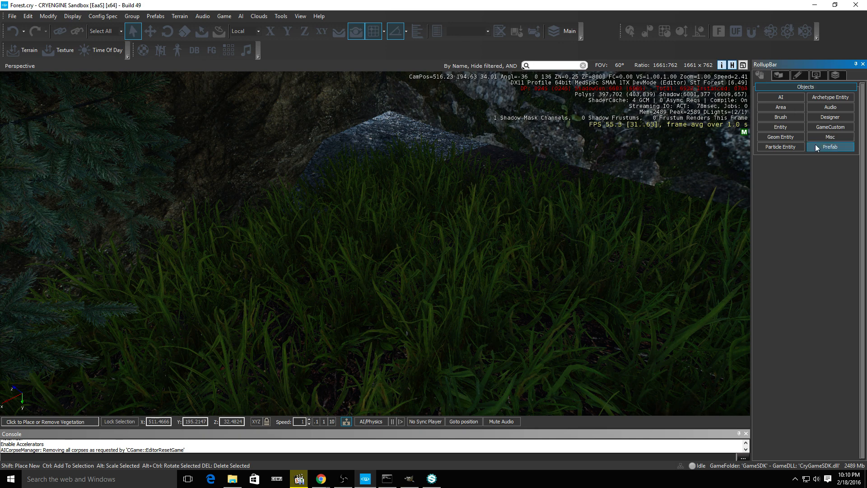
pyautogui.click(792, 130)
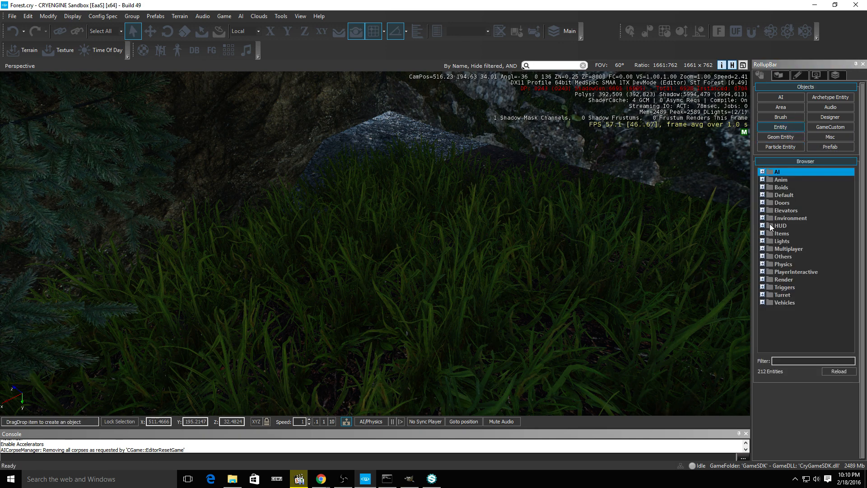
pyautogui.doubleClick(768, 210)
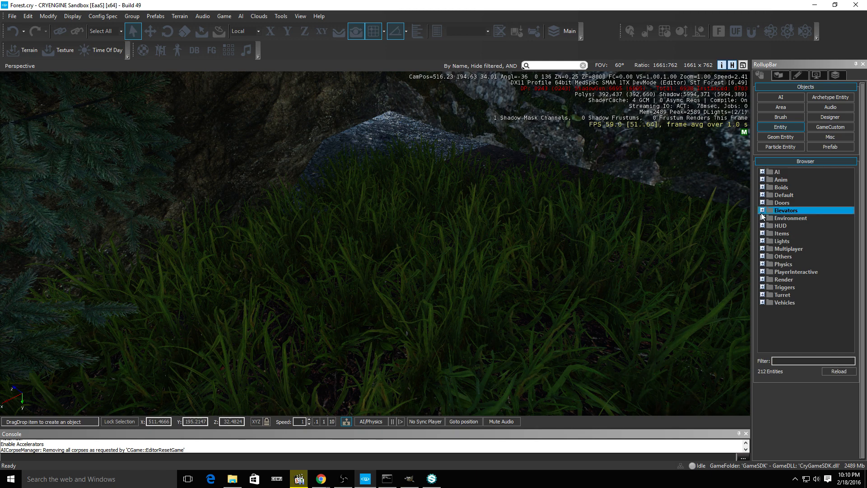
pyautogui.click(763, 233)
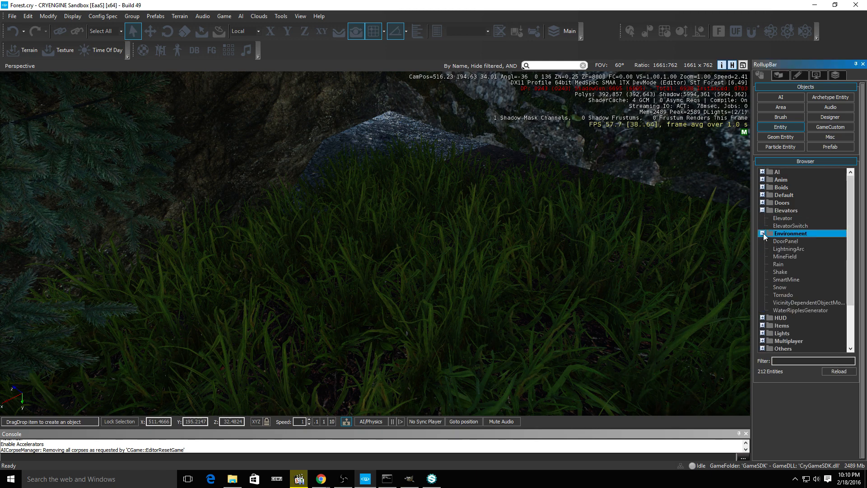
pyautogui.click(763, 232)
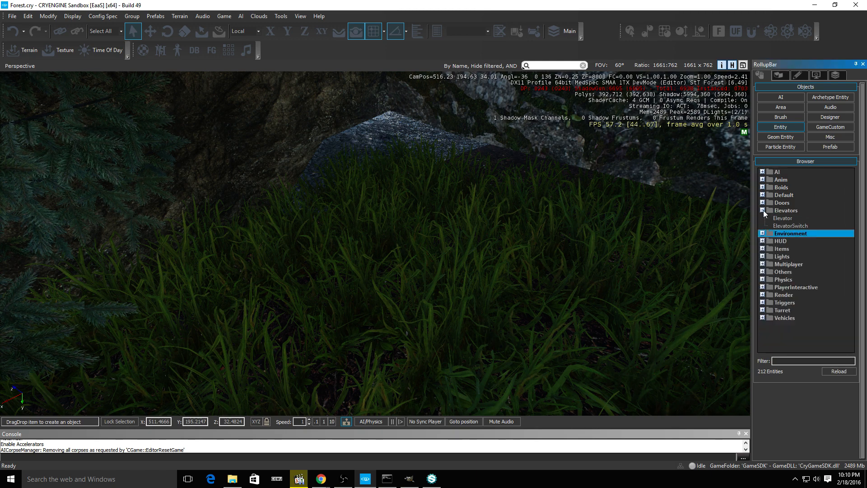
pyautogui.click(763, 210)
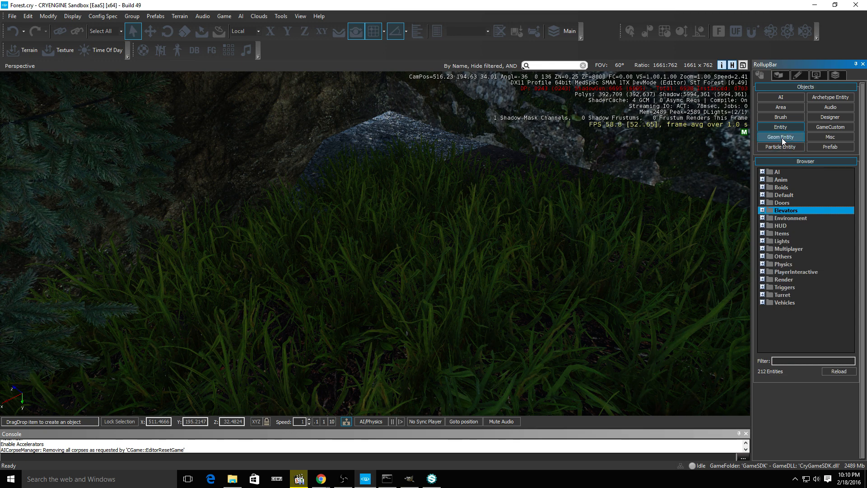
# Look through the Misc object types and the Others and Default entity categories
pyautogui.click(821, 138)
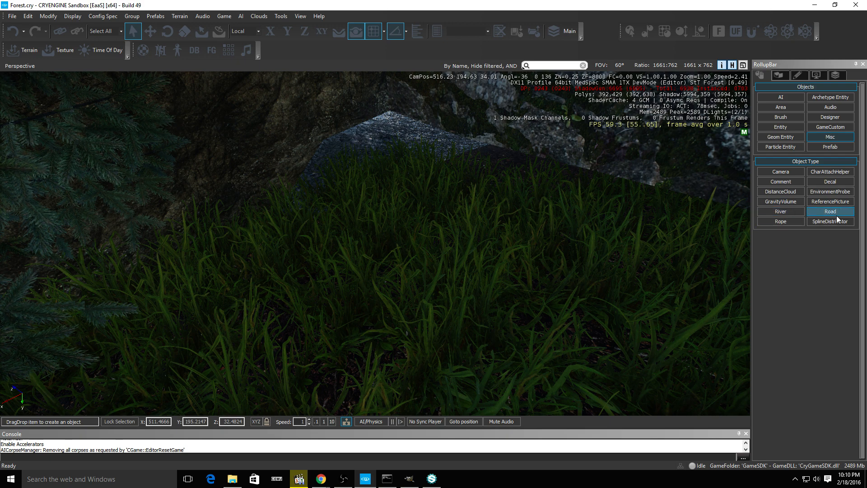
pyautogui.click(784, 128)
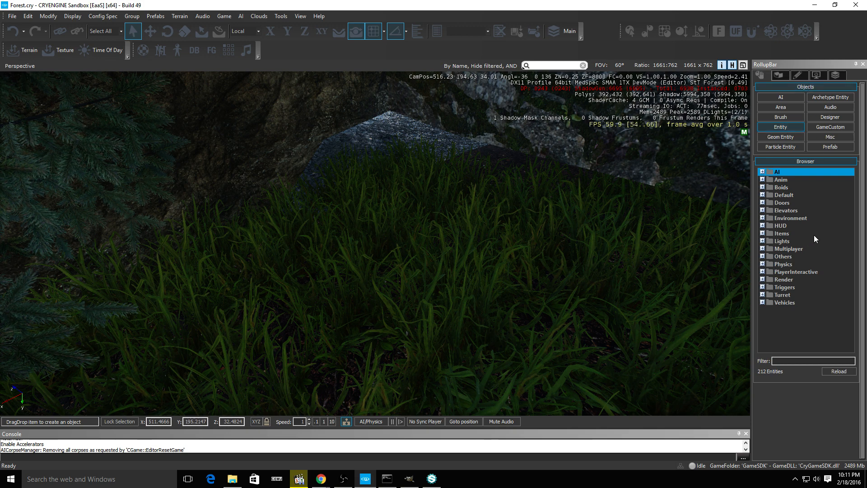
pyautogui.click(762, 257)
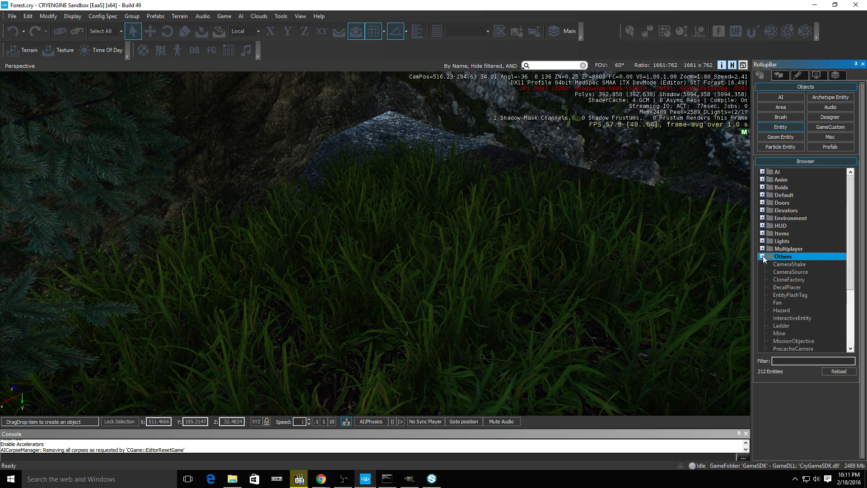
pyautogui.click(763, 256)
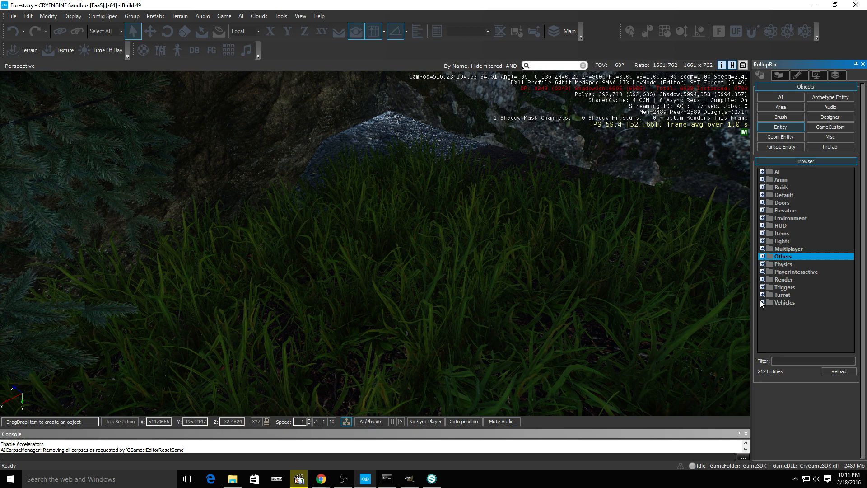
pyautogui.click(762, 195)
pyautogui.click(762, 195)
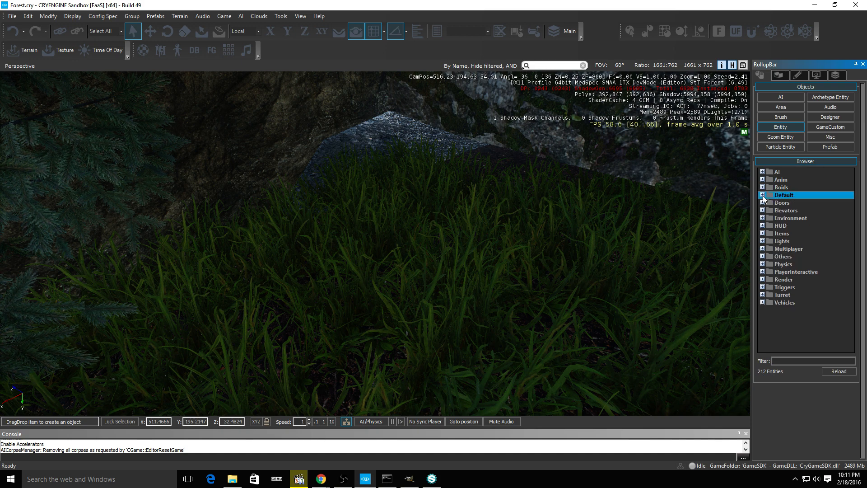
# Place a Turtles entity from the Boids category in the grass beside the ruin, at about X 518, Y 197, Z 33
pyautogui.click(762, 189)
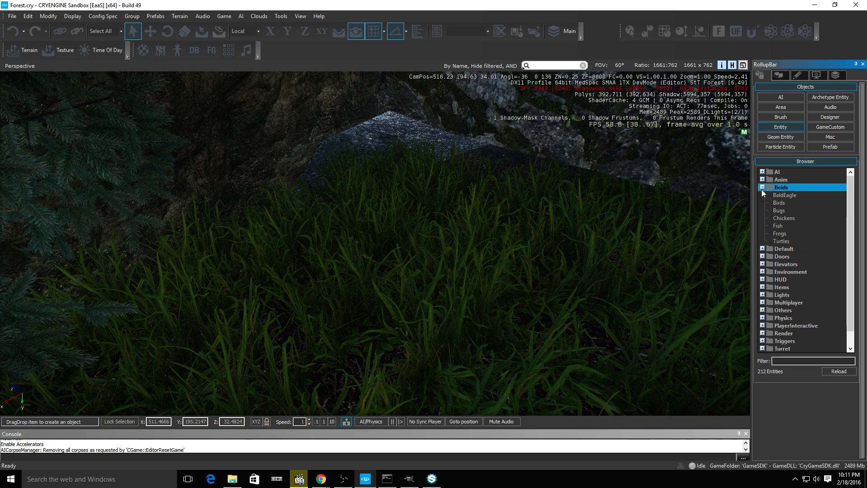
pyautogui.click(779, 241)
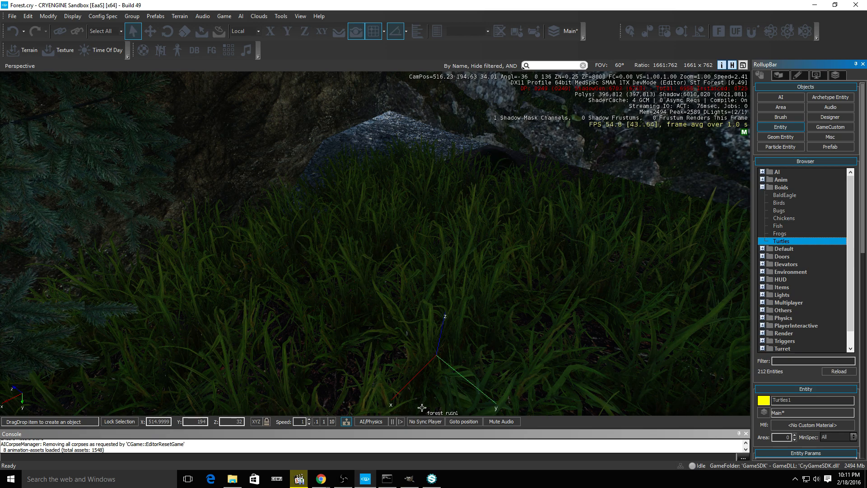
pyautogui.moveTo(453, 339); pyautogui.dragTo(464, 333, button='right')
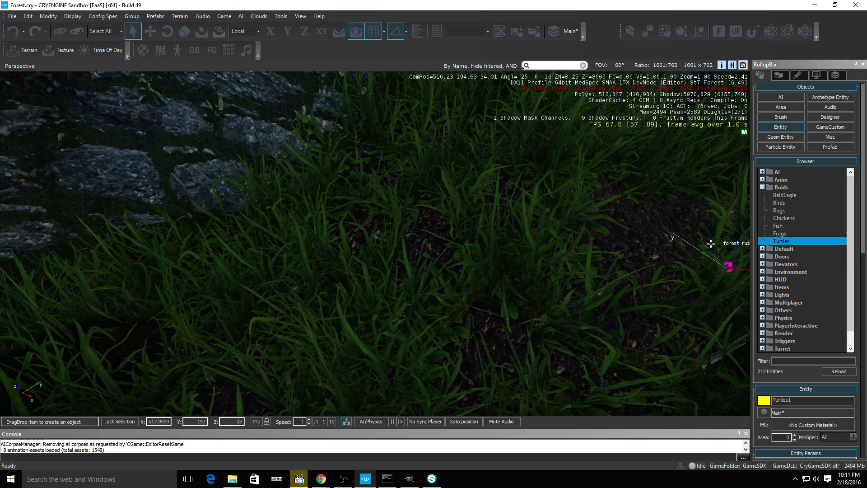
pyautogui.click(658, 228)
# Review the turtle entity's flocking and movement properties and examine its surroundings in the grass near the ruin from above
pyautogui.moveTo(469, 244); pyautogui.dragTo(376, 289, button='right')
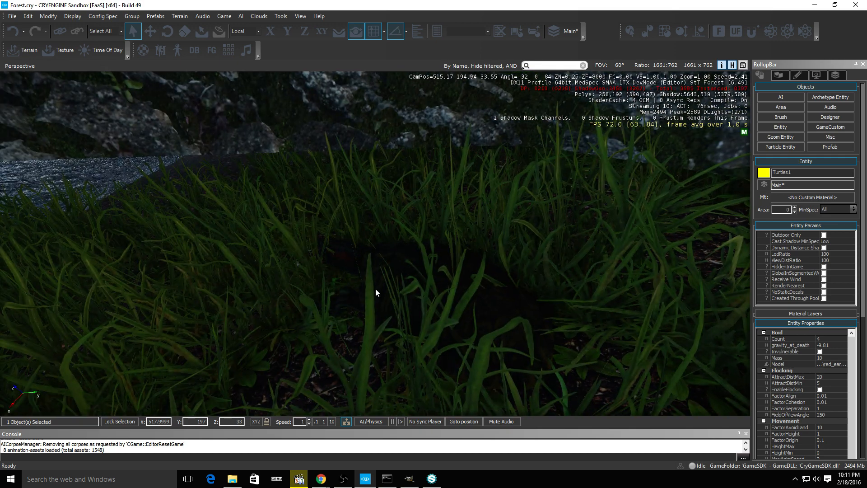
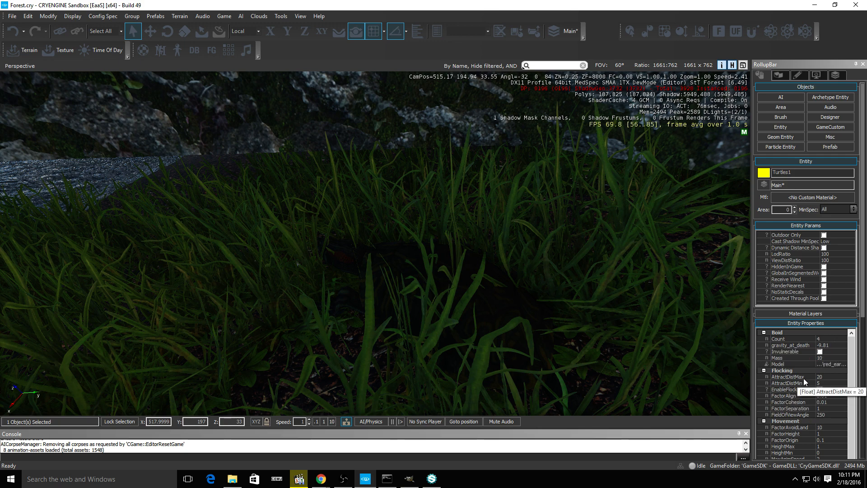
pyautogui.scroll(-2, 805, 384)
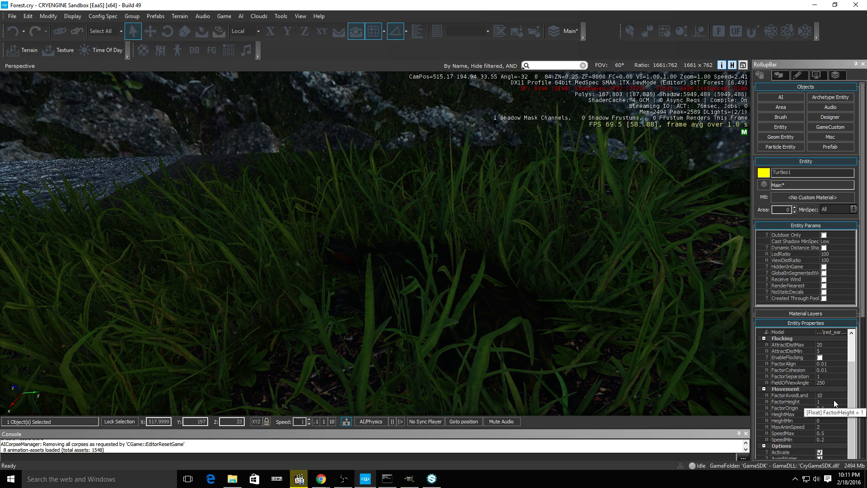
pyautogui.moveTo(580, 273); pyautogui.dragTo(696, 243, button='right')
pyautogui.moveTo(551, 256); pyautogui.dragTo(425, 271, button='right')
pyautogui.scroll(-3, 537, 257)
pyautogui.scroll(5, 529, 256)
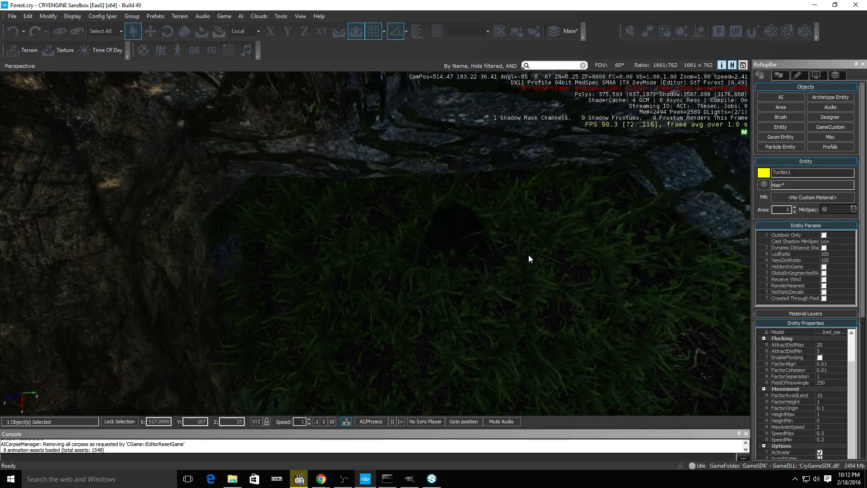
pyautogui.scroll(-6, 529, 254)
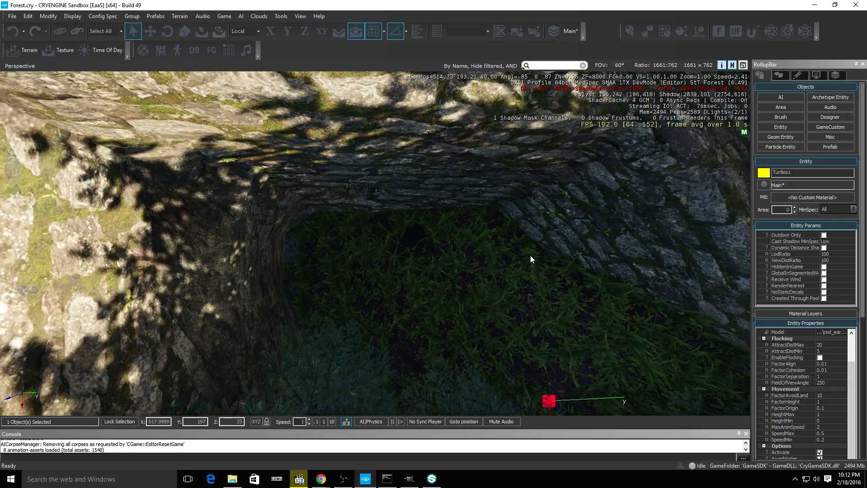
# Look through the Anim and AI entity categories, including the AI Characters group, for something else to add
pyautogui.moveTo(530, 256); pyautogui.dragTo(710, 256, button='right')
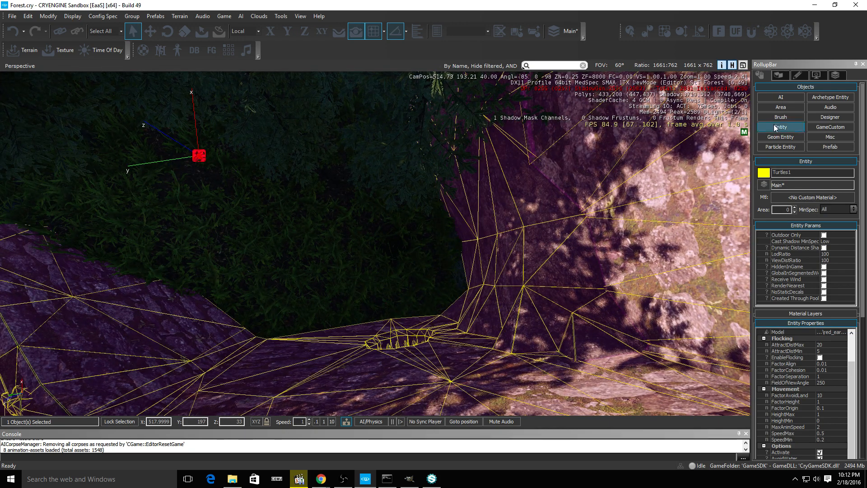
pyautogui.click(789, 129)
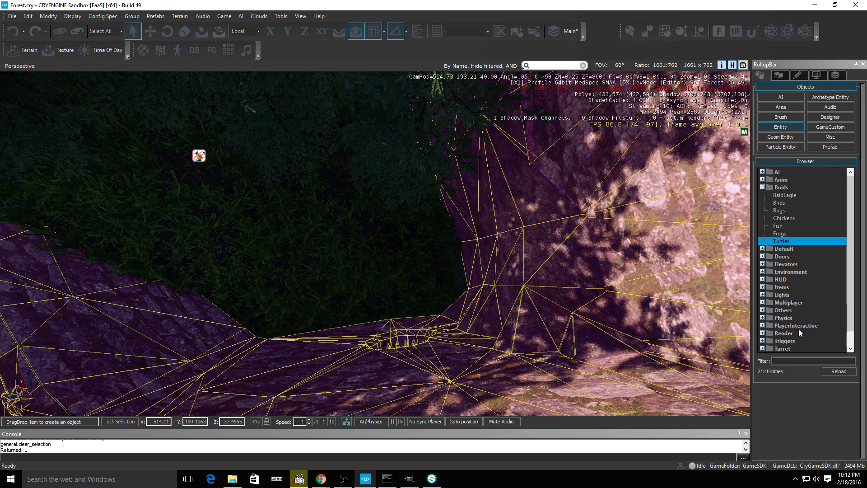
pyautogui.scroll(-1, 792, 333)
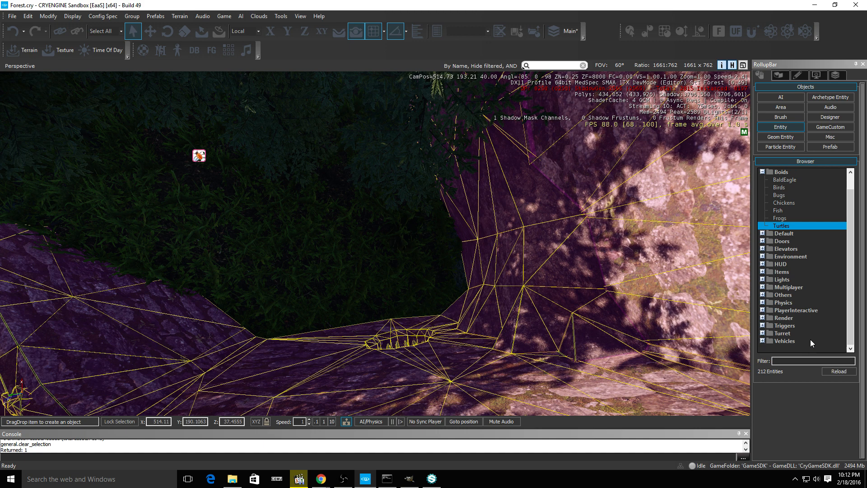
pyautogui.scroll(1, 813, 325)
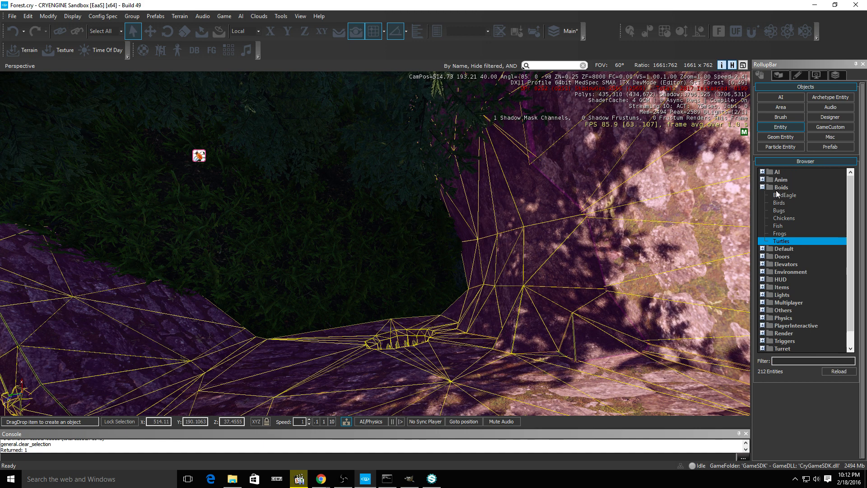
pyautogui.click(762, 180)
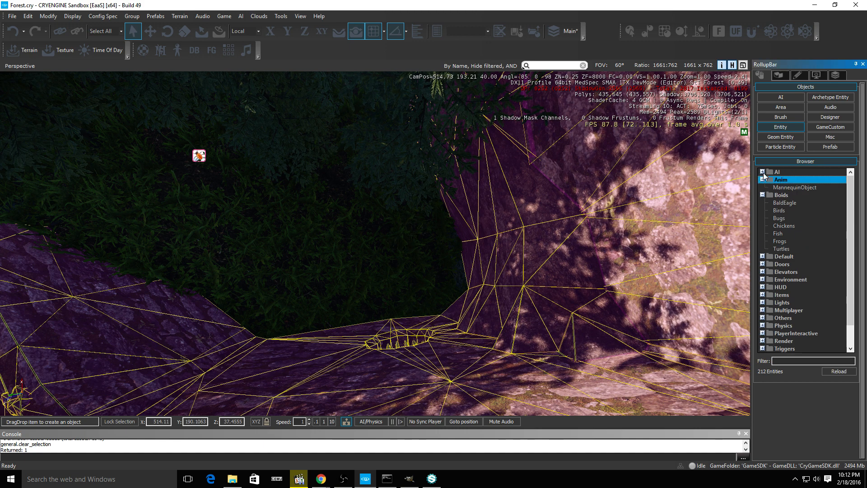
pyautogui.click(762, 172)
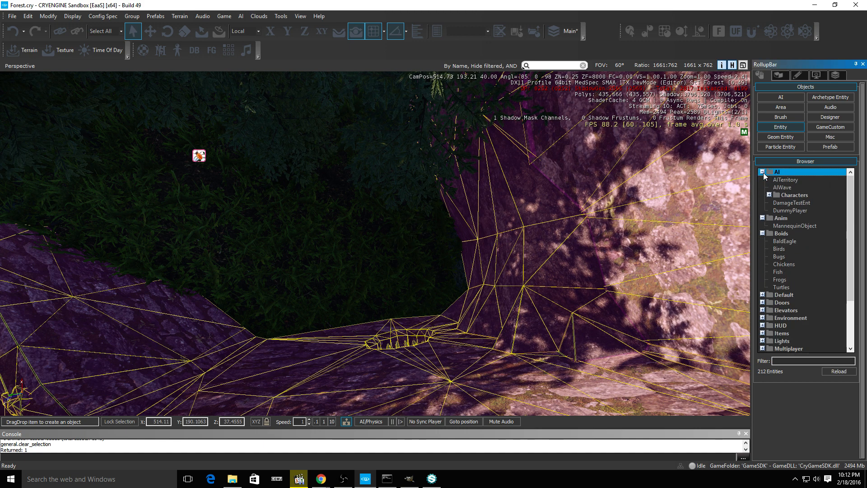
pyautogui.click(769, 195)
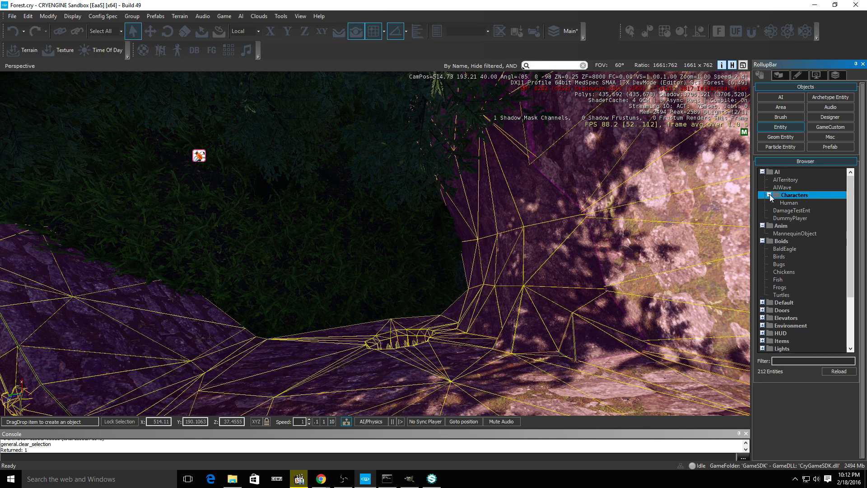
# Browse the Geom Entity objects down to the natural rocks folder
pyautogui.click(791, 140)
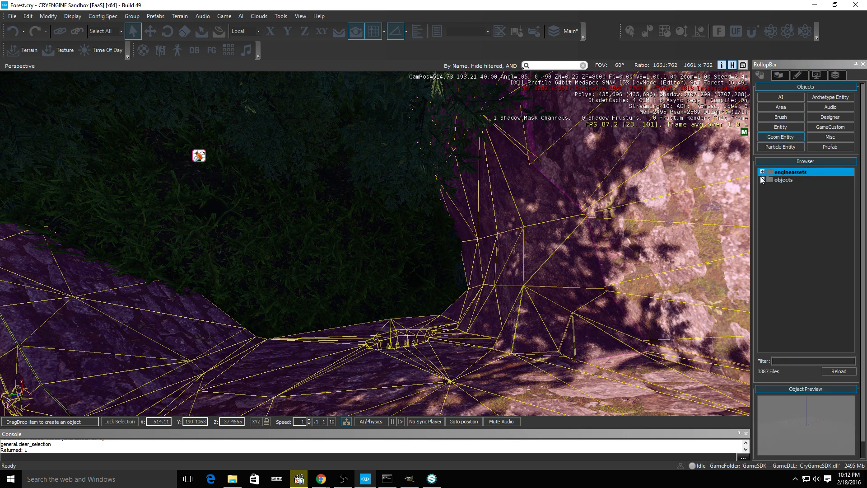
pyautogui.click(762, 172)
pyautogui.click(770, 180)
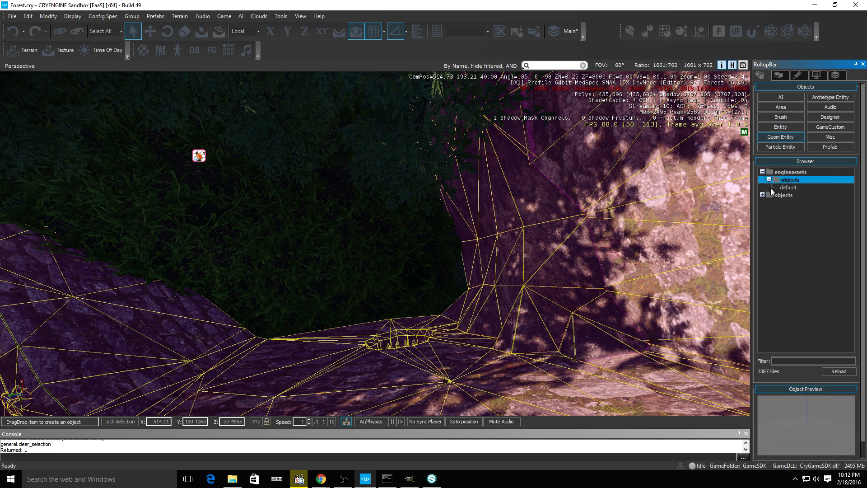
pyautogui.click(763, 195)
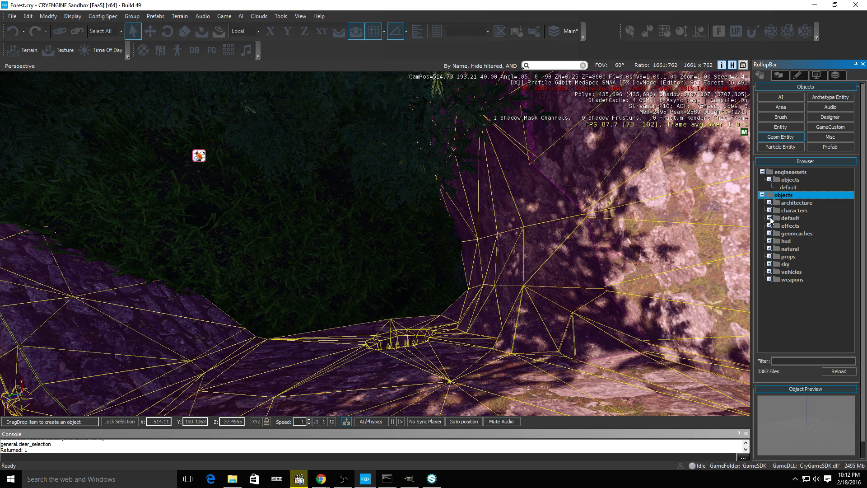
pyautogui.click(769, 248)
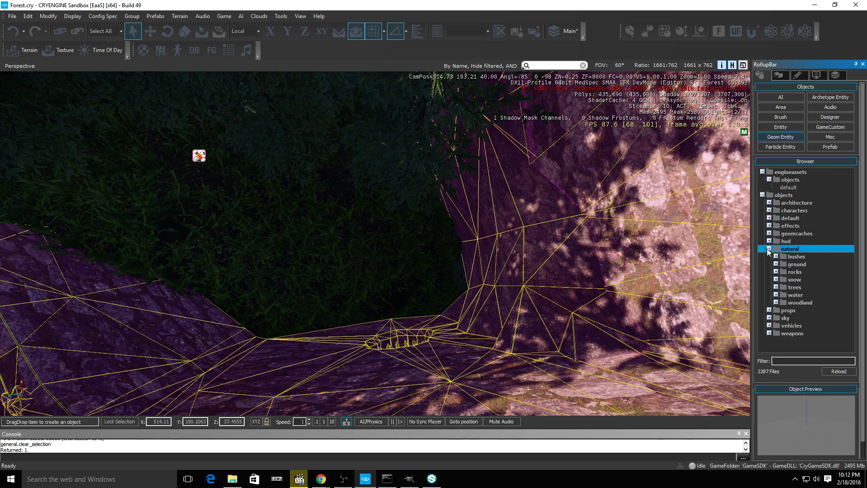
pyautogui.click(775, 272)
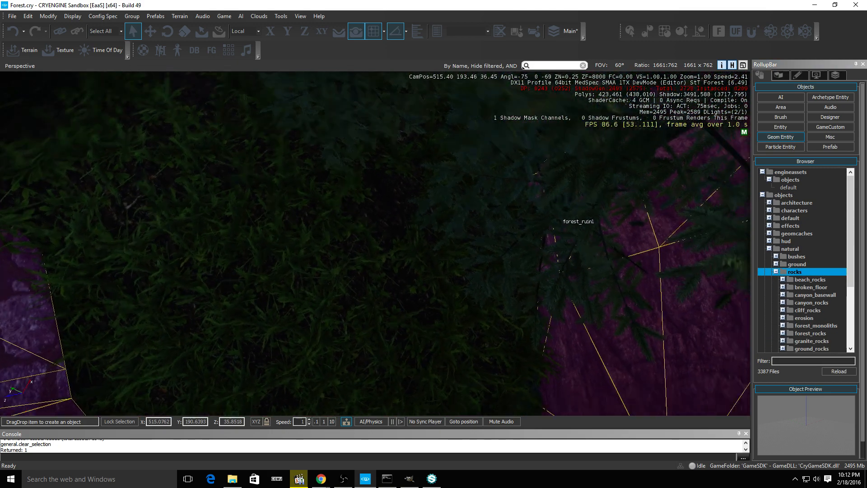
# Place a cliff_rock_a_med geometry entity from cliff_rocks against the forest ruin, at about X 515, Y 191, Z 32
pyautogui.press('w')
pyautogui.moveTo(560, 207); pyautogui.dragTo(541, 262, button='right')
pyautogui.press('w')
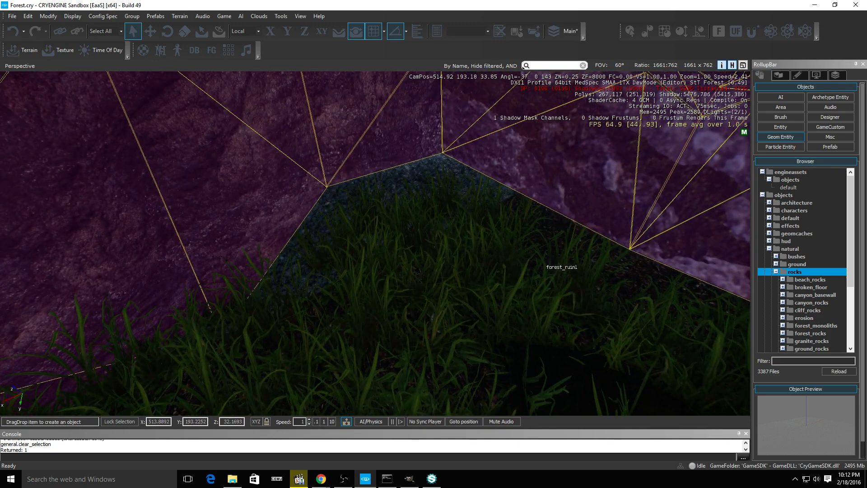
pyautogui.scroll(-3, 822, 277)
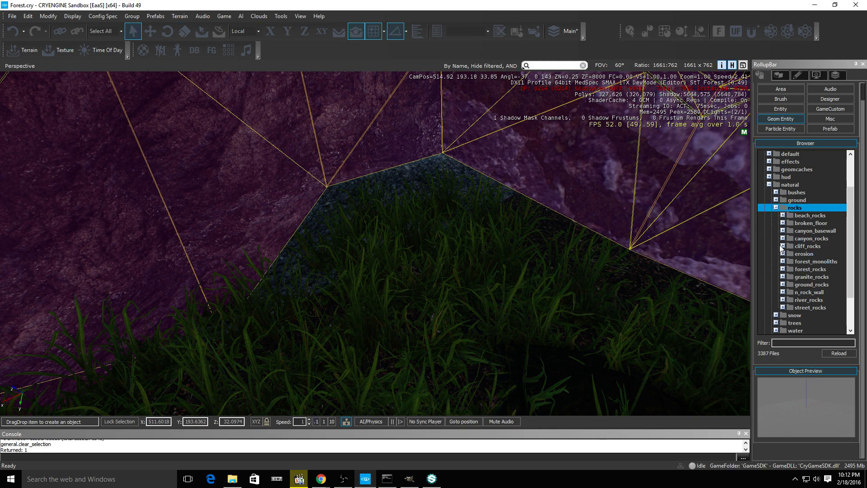
pyautogui.click(782, 246)
pyautogui.click(812, 254)
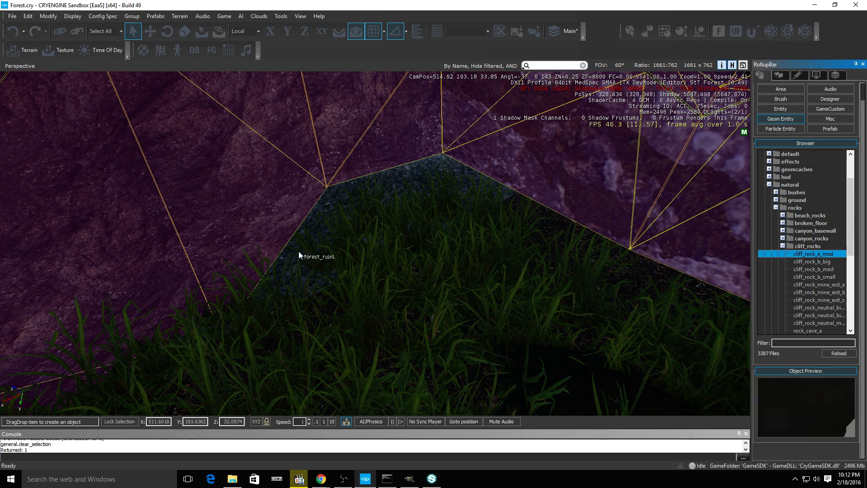
pyautogui.click(390, 341)
pyautogui.scroll(-5, 394, 339)
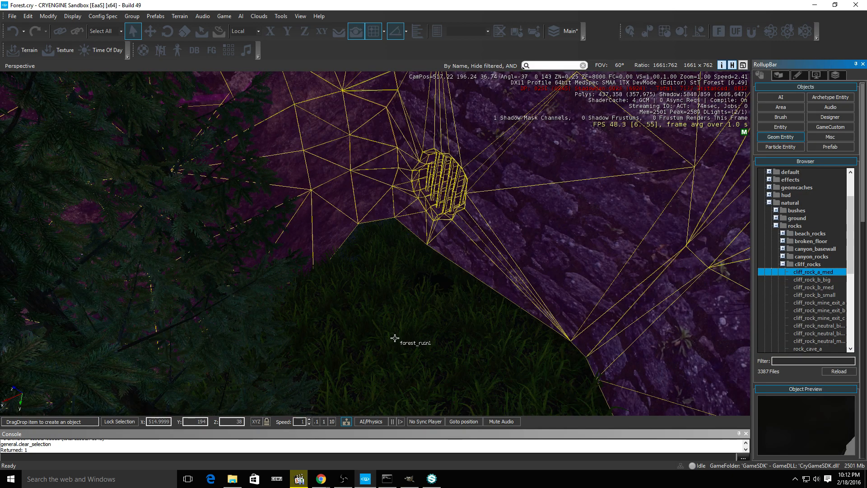
pyautogui.scroll(-10, 394, 338)
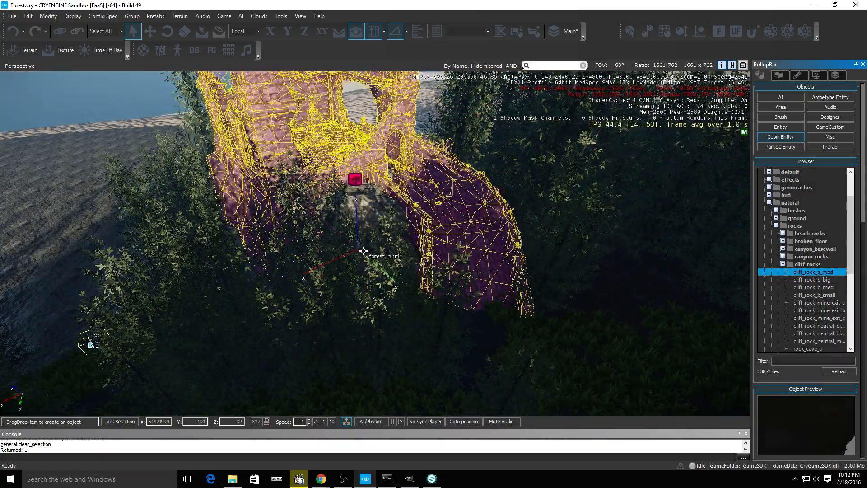
pyautogui.click(364, 251)
# Scale down the cliff rock beside the ruin wall and rotate it 15 degrees about its Z axis
pyautogui.scroll(10, 363, 250)
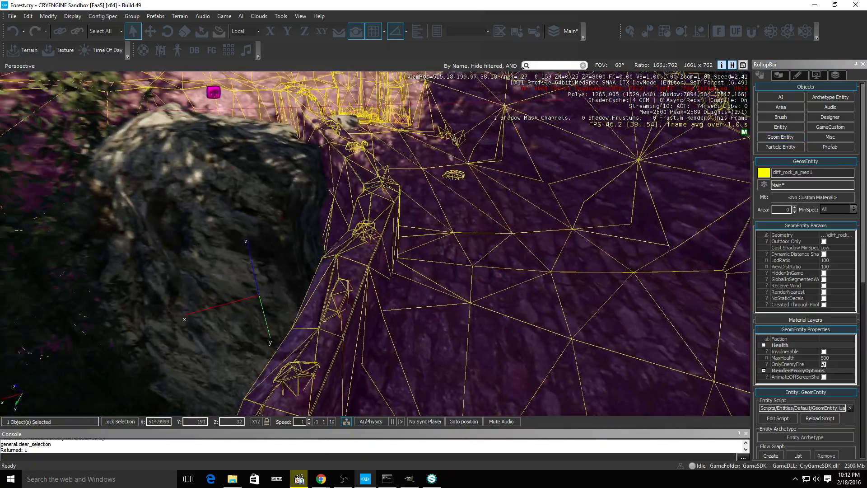
pyautogui.press('s')
pyautogui.moveTo(364, 251); pyautogui.dragTo(332, 284, button='right')
pyautogui.press('w')
pyautogui.press('s')
pyautogui.press('d')
pyautogui.press('s')
pyautogui.press('w')
pyautogui.press('s')
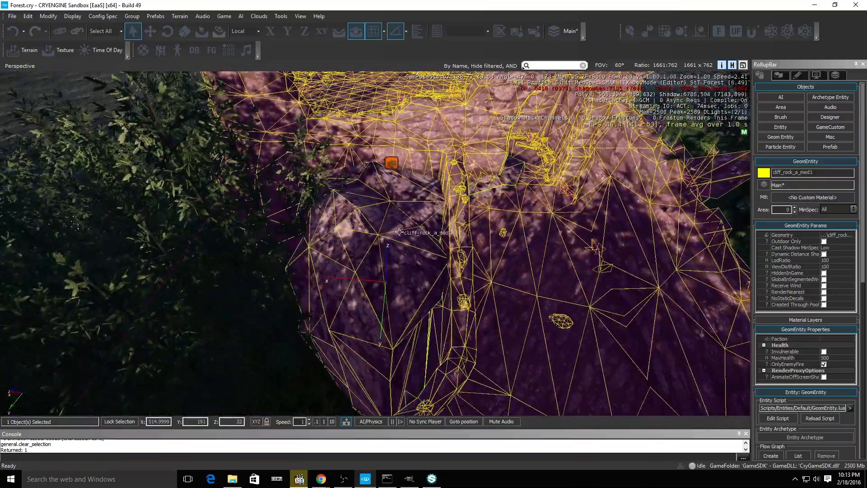
pyautogui.click(183, 32)
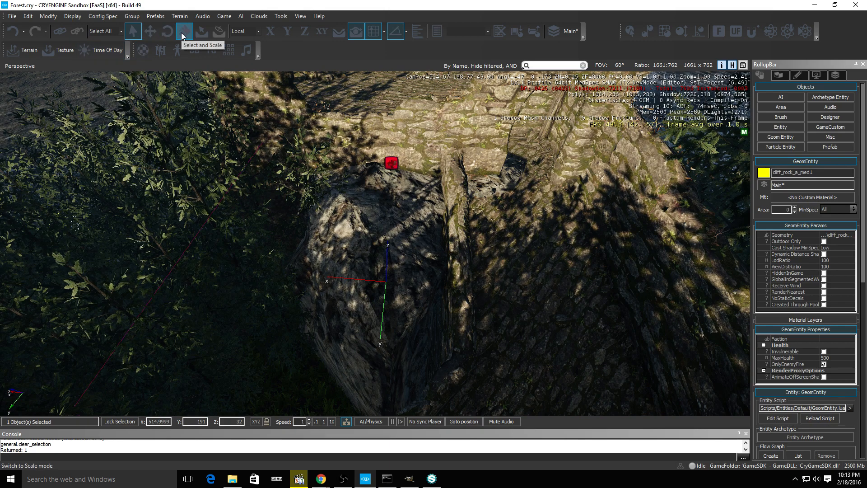
pyautogui.moveTo(386, 286)
pyautogui.mouseDown()
pyautogui.moveTo(391, 273)
pyautogui.moveTo(385, 300)
pyautogui.mouseUp()
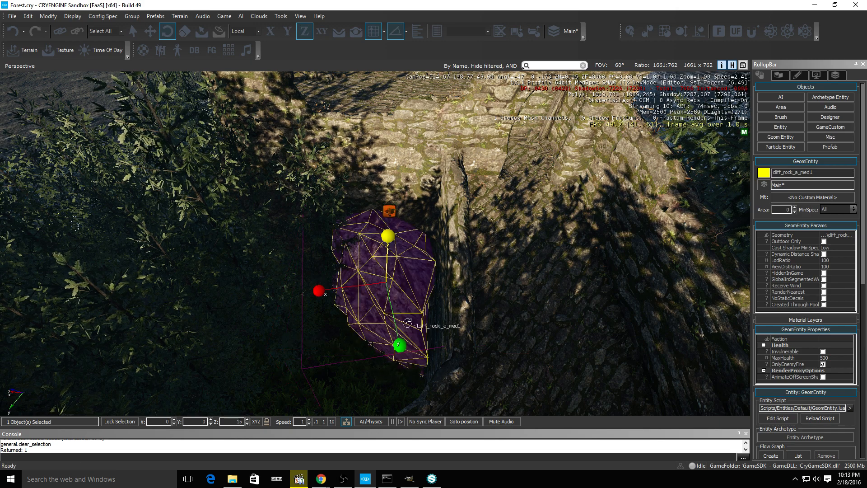
# Place a second cliff_rock_a_med geometry entity on the bare ground outside the ruin, near its low curved wall
pyautogui.press('a')
pyautogui.moveTo(389, 276); pyautogui.dragTo(456, 192, button='right')
pyautogui.press('w')
pyautogui.press('s')
pyautogui.press('s')
pyautogui.press('a')
pyautogui.press('w')
pyautogui.press('s')
pyautogui.moveTo(671, 354); pyautogui.dragTo(687, 397, button='right')
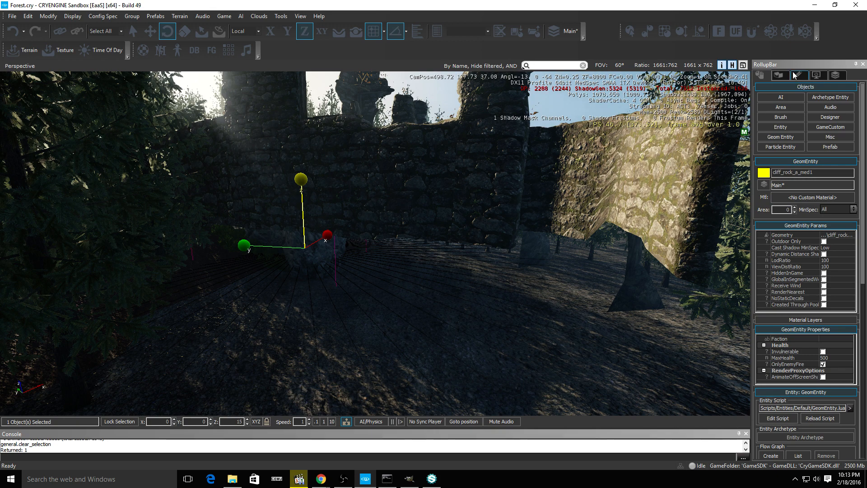
pyautogui.click(783, 137)
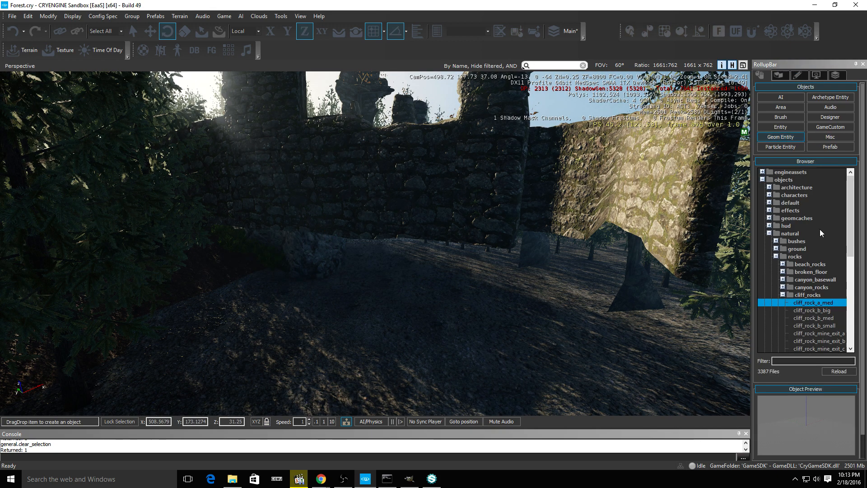
pyautogui.moveTo(811, 303); pyautogui.dragTo(314, 266)
pyautogui.moveTo(266, 320)
pyautogui.mouseDown()
pyautogui.moveTo(259, 323)
pyautogui.moveTo(272, 329)
pyautogui.mouseUp()
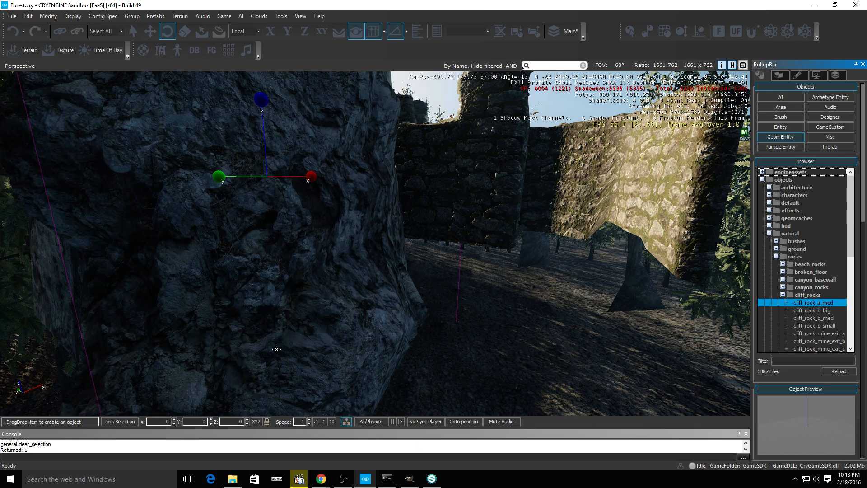
pyautogui.click(278, 349)
pyautogui.press('s')
pyautogui.moveTo(277, 348); pyautogui.dragTo(212, 311, button='right')
pyautogui.press('d')
pyautogui.moveTo(361, 136); pyautogui.dragTo(381, 213, button='right')
pyautogui.moveTo(375, 188); pyautogui.dragTo(453, 218)
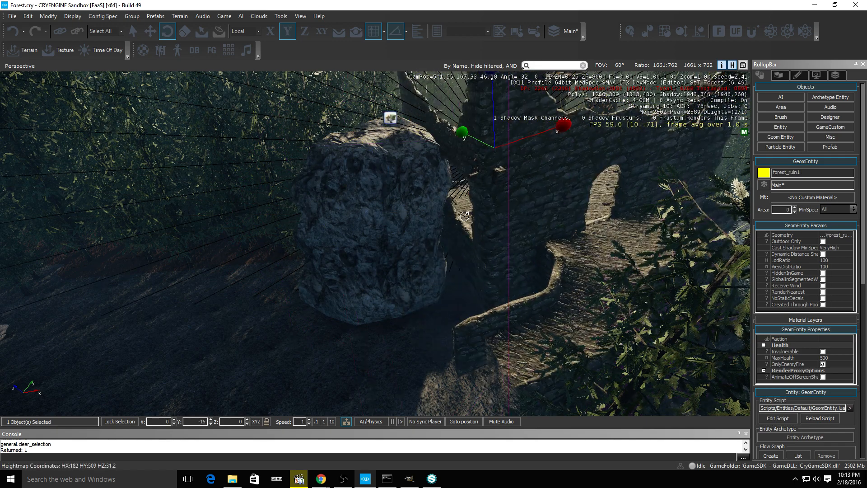
pyautogui.hotkey('ctrl', 'z')
pyautogui.hotkey('ctrl', 'z')
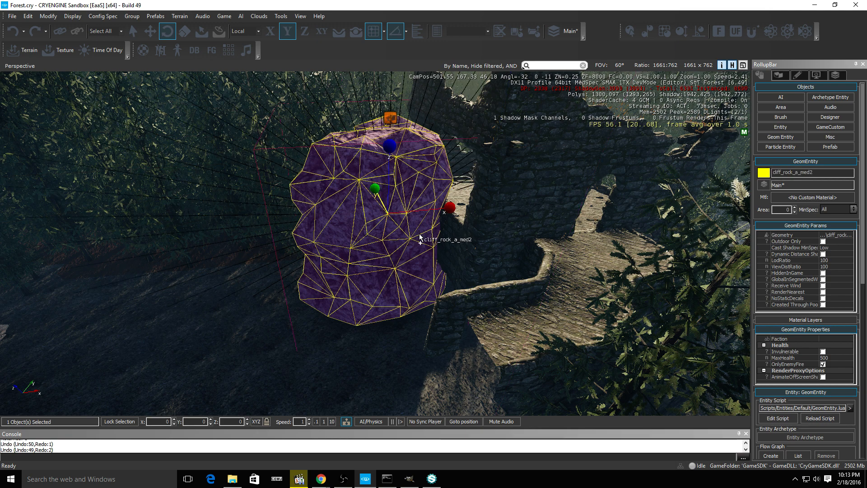
# Rotate the second cliff rock so its tapered end points up, to about X 105, Y -1.3, Z 4.8 degrees
pyautogui.moveTo(428, 211); pyautogui.dragTo(417, 157)
pyautogui.moveTo(450, 202); pyautogui.dragTo(437, 198)
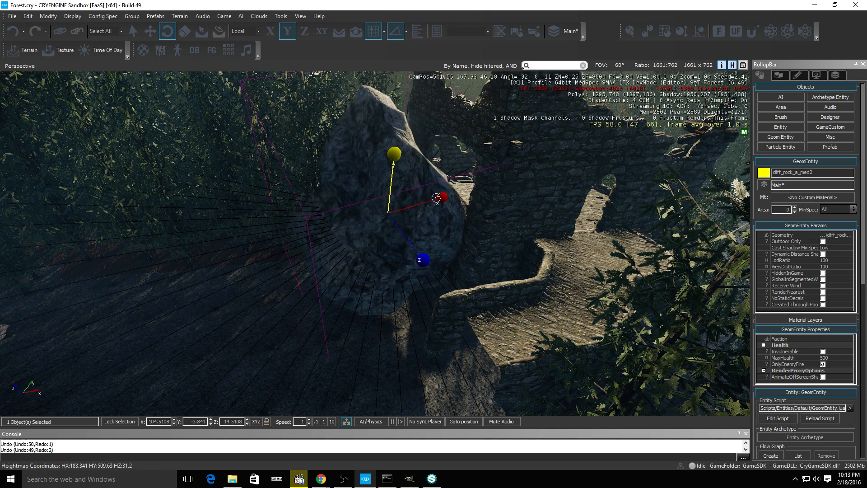
pyautogui.moveTo(422, 261); pyautogui.dragTo(350, 258)
pyautogui.moveTo(266, 257); pyautogui.dragTo(379, 223)
pyautogui.hotkey('ctrl', 'y')
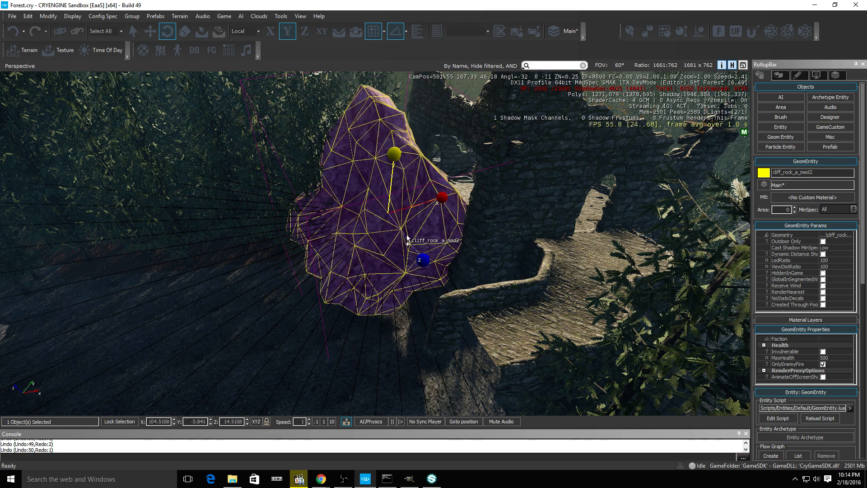
pyautogui.hotkey('ctrl', 'z')
# Move the second cliff rock along the view's X axis, away from the ruin wall, to X 505, Y 185, Z 37
pyautogui.press('w')
pyautogui.moveTo(402, 244)
pyautogui.mouseDown(button='right')
pyautogui.moveTo(397, 226)
pyautogui.moveTo(275, 203)
pyautogui.moveTo(403, 246)
pyautogui.mouseUp(button='right')
pyautogui.press('d')
pyautogui.press('s')
pyautogui.press('w')
pyautogui.press('s')
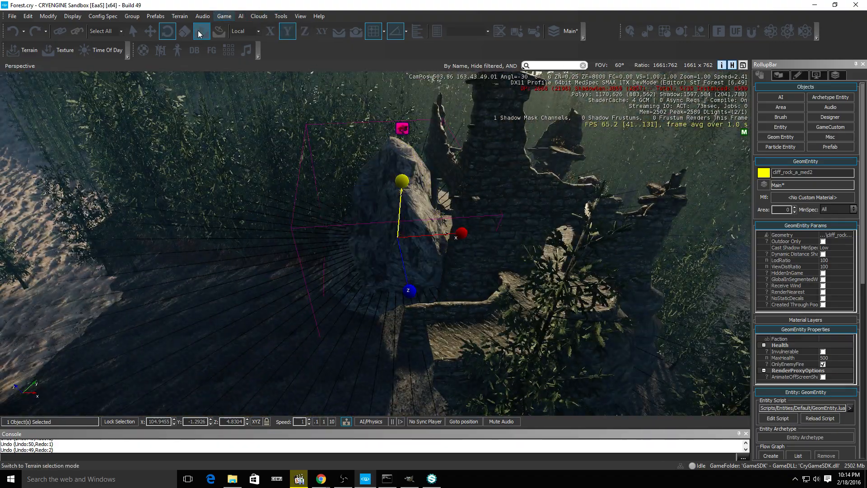
pyautogui.click(152, 33)
pyautogui.moveTo(445, 238); pyautogui.dragTo(409, 237)
pyautogui.hotkey('ctrl', 'z')
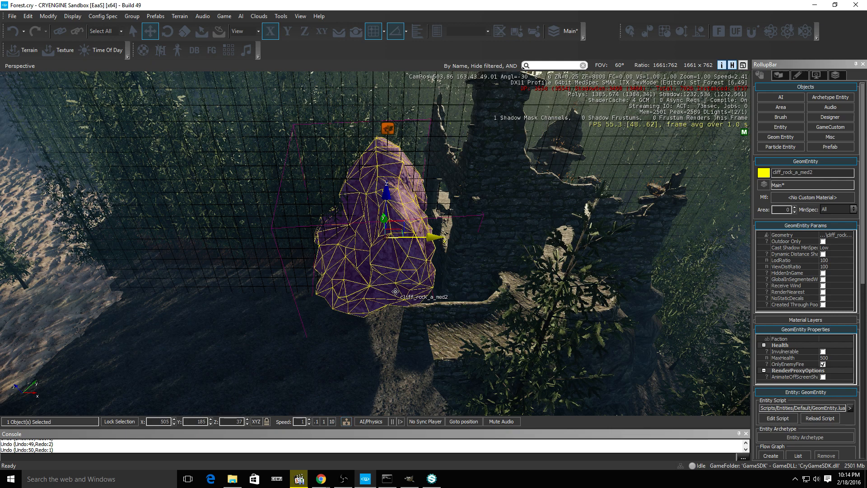
# Try different rotations of the second cliff rock around its axes, ending at about X 104.9, Y -1.3, Z 4.8 degrees
pyautogui.scroll(6, 395, 292)
pyautogui.scroll(-2, 395, 292)
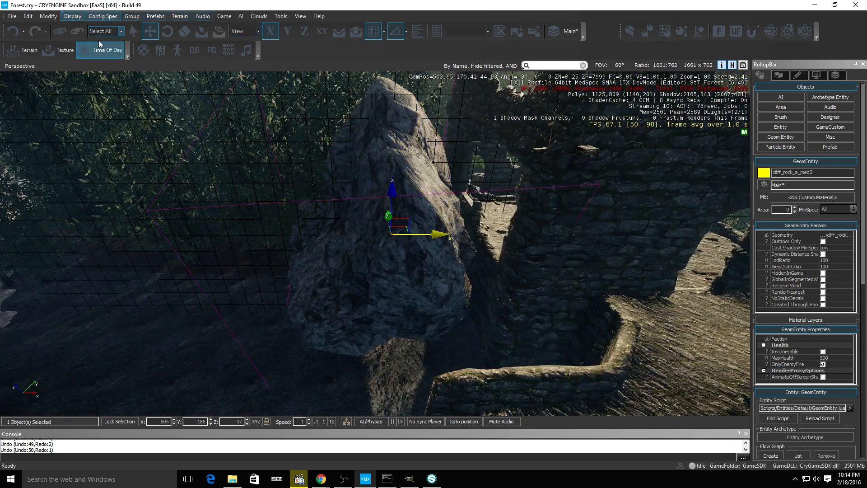
pyautogui.click(167, 31)
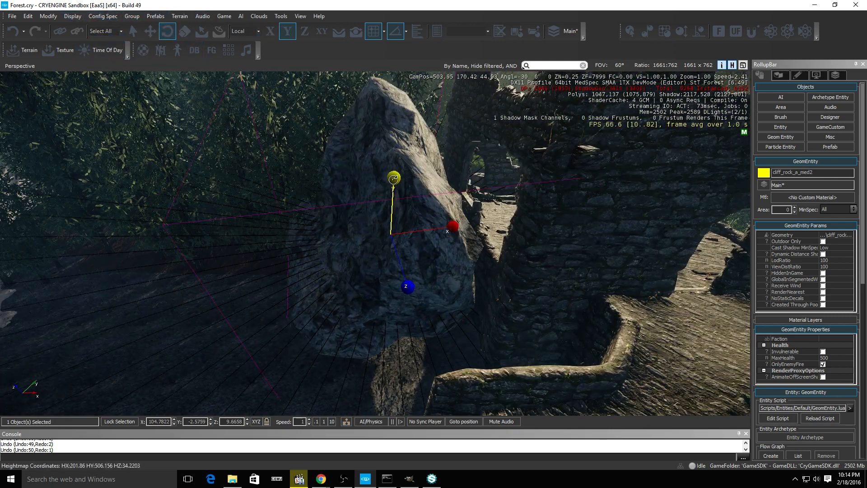
pyautogui.moveTo(455, 230); pyautogui.dragTo(454, 244)
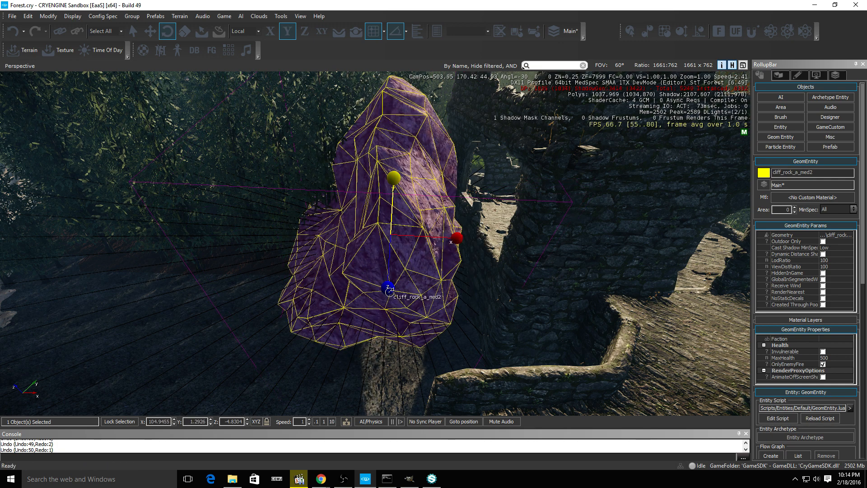
pyautogui.moveTo(388, 291); pyautogui.dragTo(641, 291)
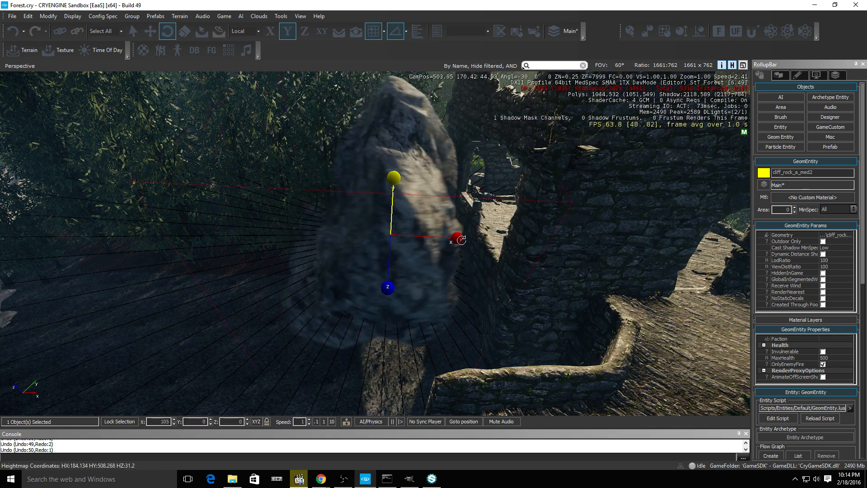
pyautogui.moveTo(389, 287); pyautogui.dragTo(565, 240)
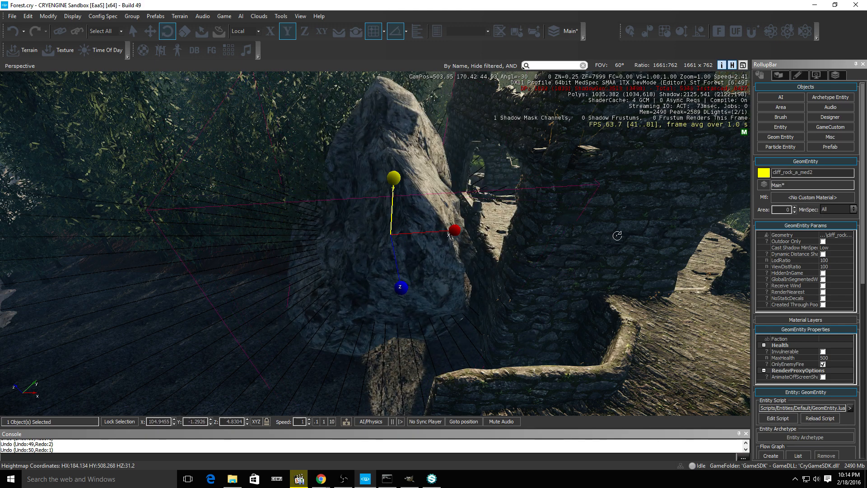
# Rotate the second cliff rock around its Y and X axes to about X 5.1, Y -1.3, Z 175.2 degrees
pyautogui.moveTo(393, 190); pyautogui.dragTo(454, 272)
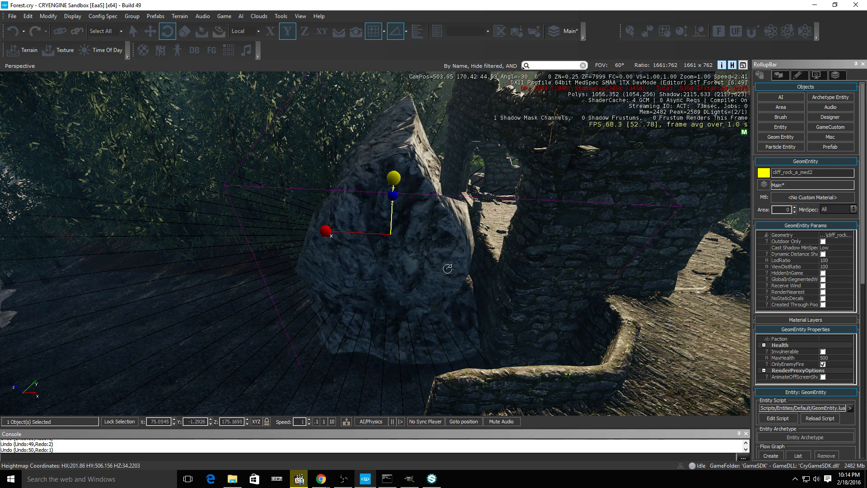
pyautogui.moveTo(258, 112); pyautogui.dragTo(371, 109, button='right')
pyautogui.press('w')
pyautogui.press('a')
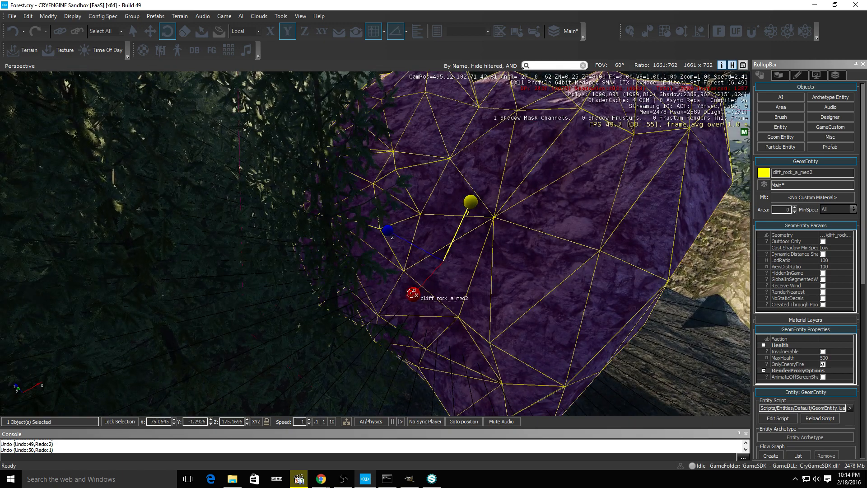
pyautogui.moveTo(416, 291); pyautogui.dragTo(496, 323)
pyautogui.press('d')
pyautogui.moveTo(478, 204); pyautogui.dragTo(450, 206, button='right')
pyautogui.press('s')
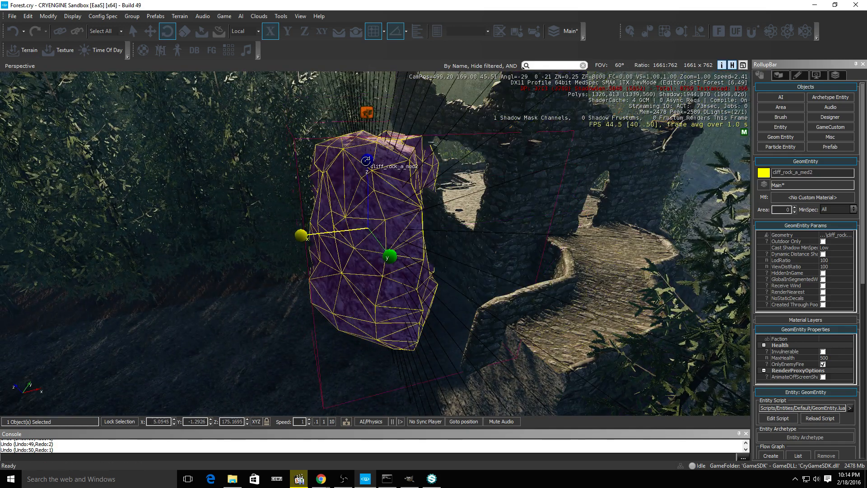
# Rotate the second cliff rock around its local Z axis to about X 0.4, Y 5.2, Z 75.2 degrees
pyautogui.moveTo(366, 169); pyautogui.dragTo(327, 213)
pyautogui.press('d')
pyautogui.moveTo(327, 213)
pyautogui.mouseDown(button='right')
pyautogui.moveTo(302, 208)
pyautogui.moveTo(332, 219)
pyautogui.mouseUp(button='right')
pyautogui.press('w')
pyautogui.press('a')
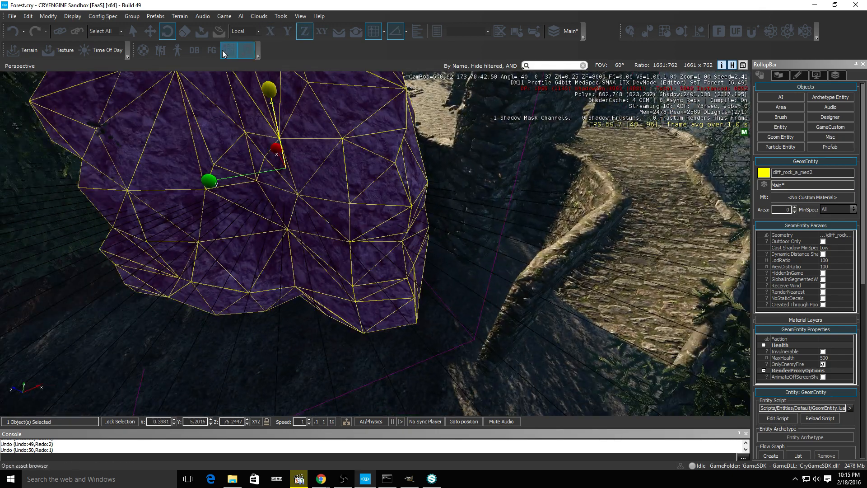
# Scale the second cliff rock down uniformly to about 0.41
pyautogui.click(189, 32)
pyautogui.moveTo(279, 138); pyautogui.dragTo(183, 218)
pyautogui.moveTo(239, 220); pyautogui.dragTo(269, 193)
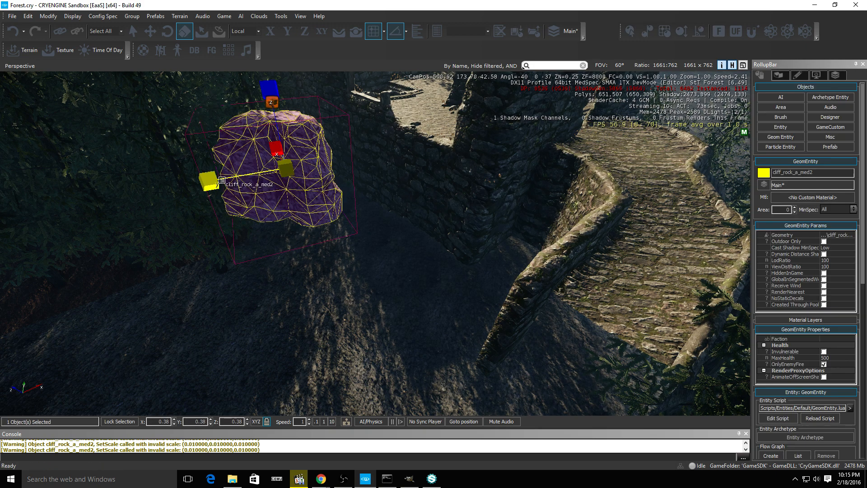
pyautogui.moveTo(215, 181); pyautogui.dragTo(268, 177)
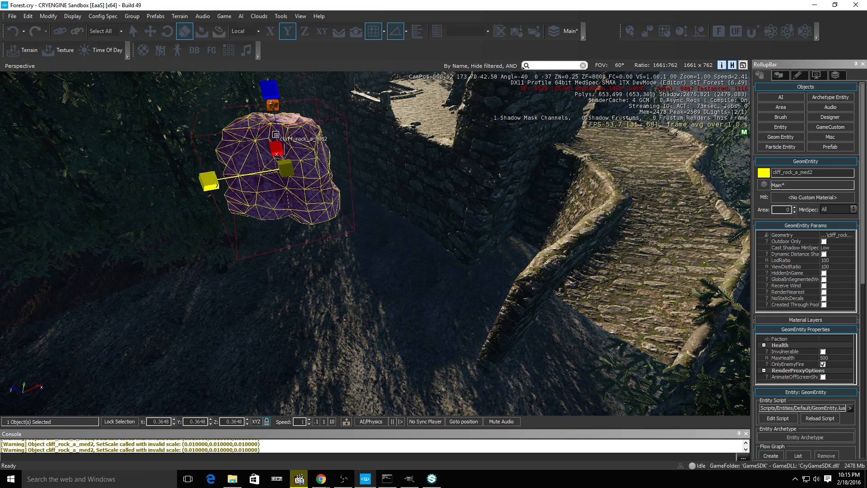
pyautogui.moveTo(277, 143); pyautogui.dragTo(314, 165)
pyautogui.moveTo(313, 165); pyautogui.dragTo(280, 147, button='right')
pyautogui.press('w')
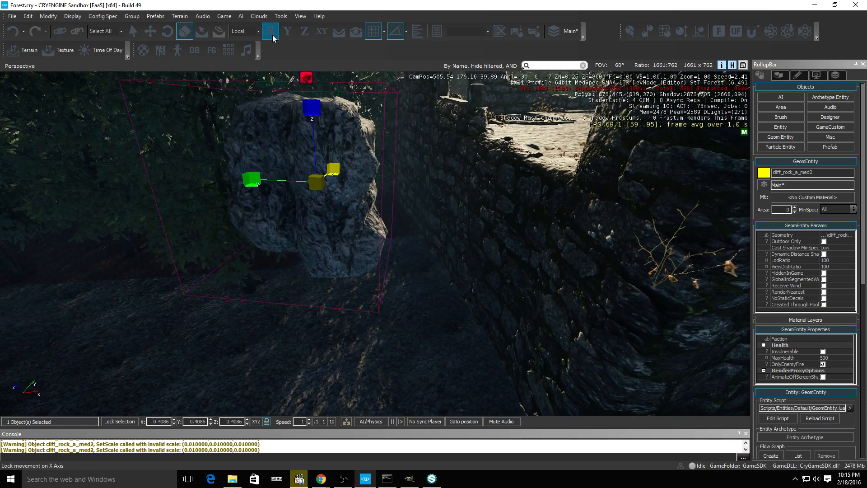
# Move the second cliff rock along the view's X axis to X 507, Y 185, Z 37, and deselect it
pyautogui.click(150, 33)
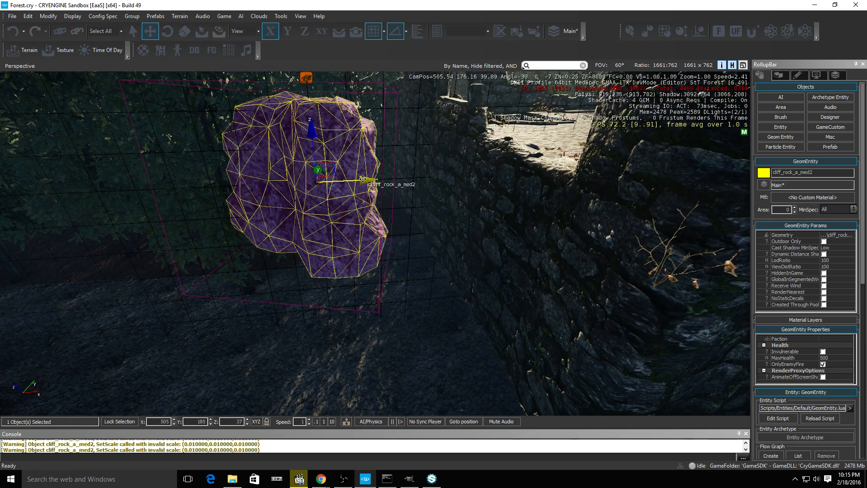
pyautogui.moveTo(362, 179); pyautogui.dragTo(405, 186)
pyautogui.press('s')
pyautogui.press('a')
pyautogui.moveTo(405, 219); pyautogui.dragTo(542, 244, button='right')
pyautogui.press('w')
pyautogui.press('s')
pyautogui.press('Escape')
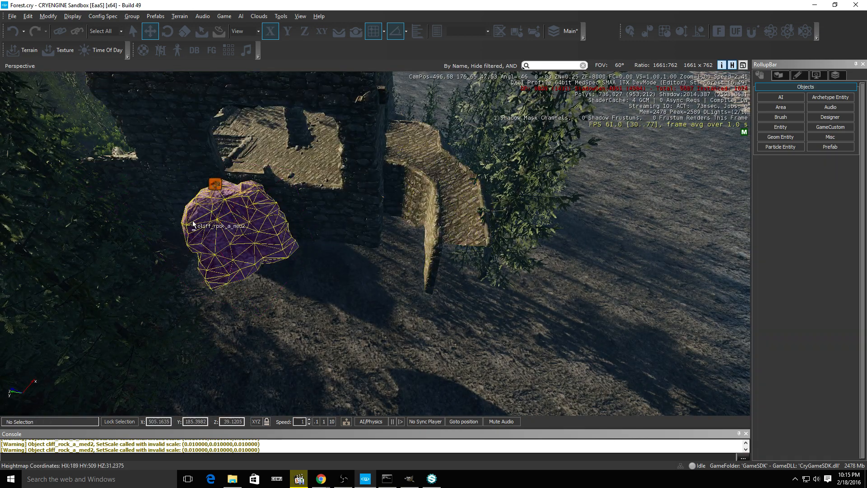
# Select the second cliff rock again and lower it along the Z axis to Z 33, onto the forest ground
pyautogui.click(229, 234)
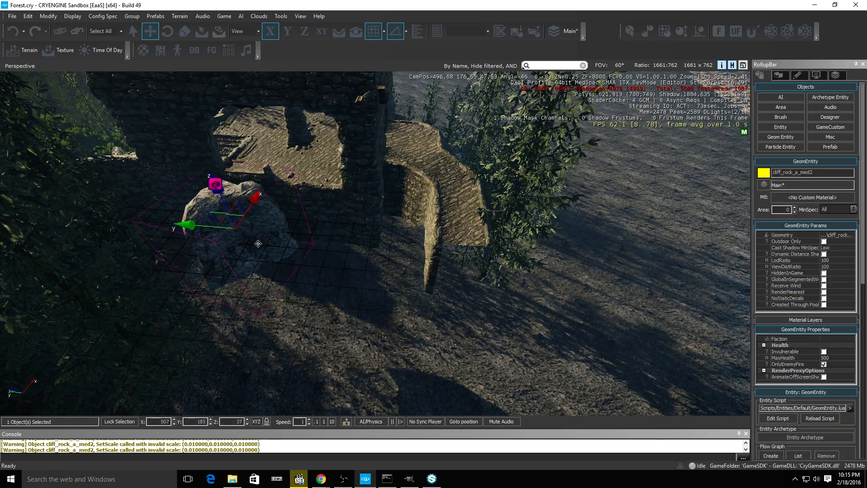
pyautogui.rightClick(235, 241)
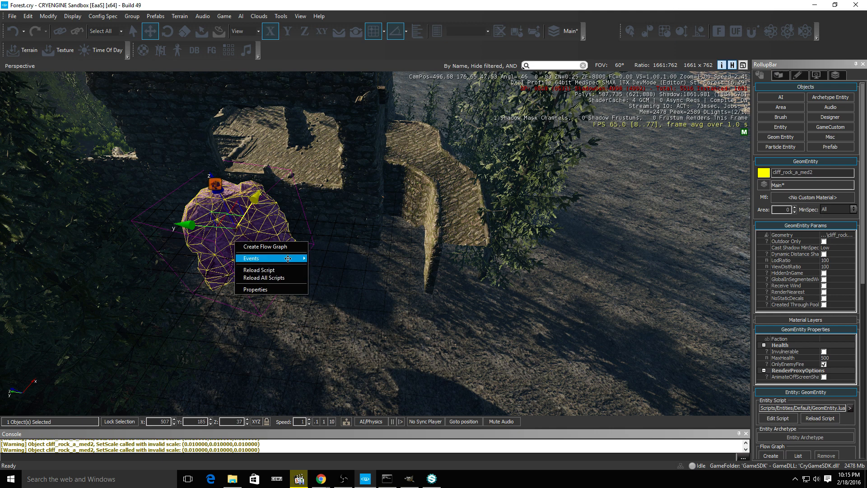
pyautogui.moveTo(288, 258)
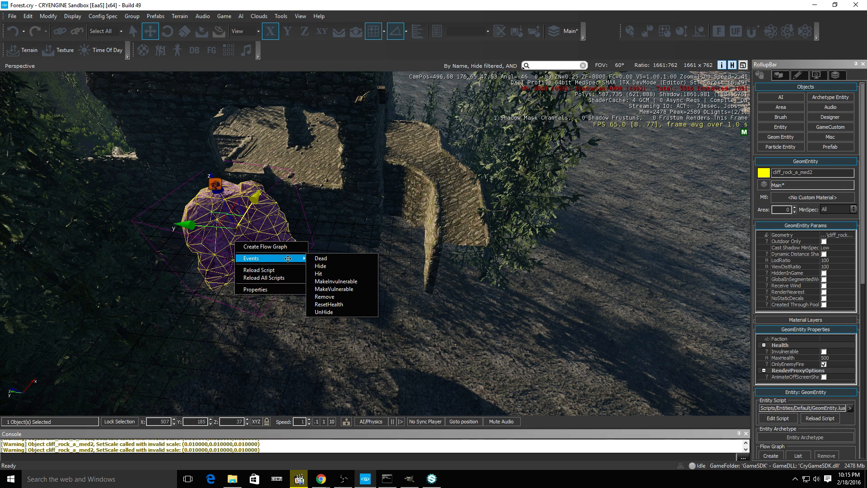
pyautogui.press('w')
pyautogui.moveTo(270, 221); pyautogui.dragTo(237, 216, button='right')
pyautogui.press('a')
pyautogui.press('w')
pyautogui.press('w')
pyautogui.press('d')
pyautogui.press('d')
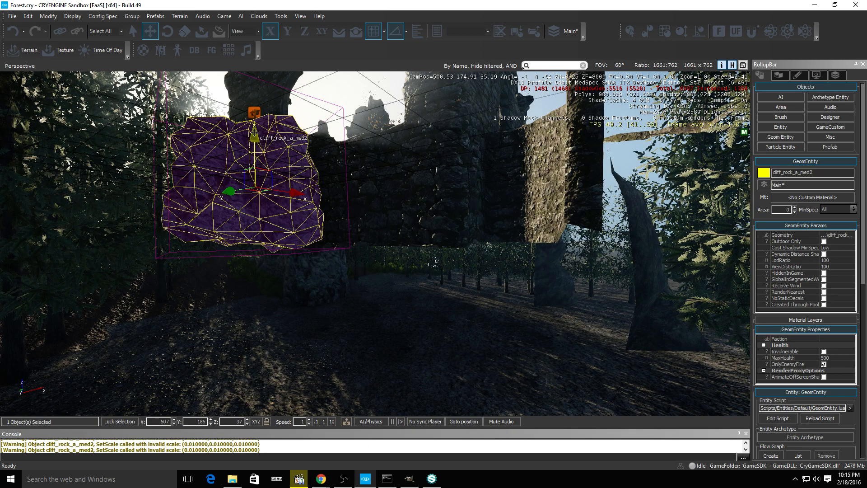
pyautogui.moveTo(255, 132); pyautogui.dragTo(263, 235)
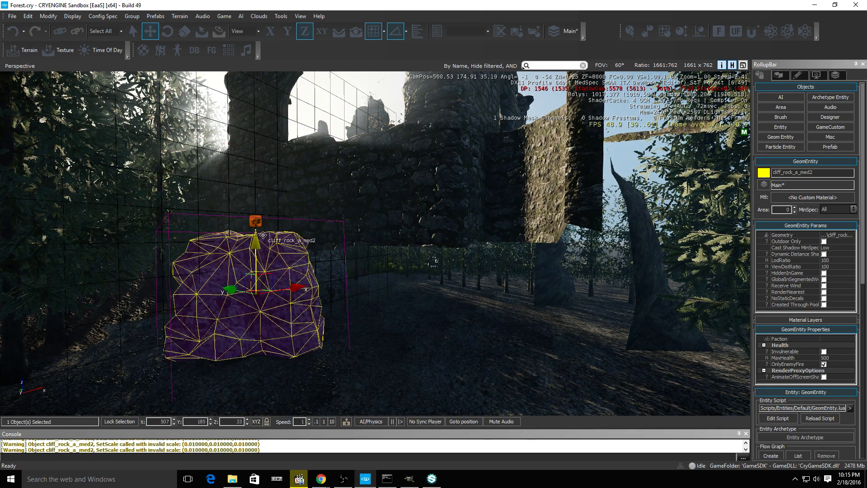
# Examine from several sides how the second cliff rock sits on the ground beside the ruin
pyautogui.press('d')
pyautogui.moveTo(292, 281); pyautogui.dragTo(247, 304, button='right')
pyautogui.press('w')
pyautogui.press('s')
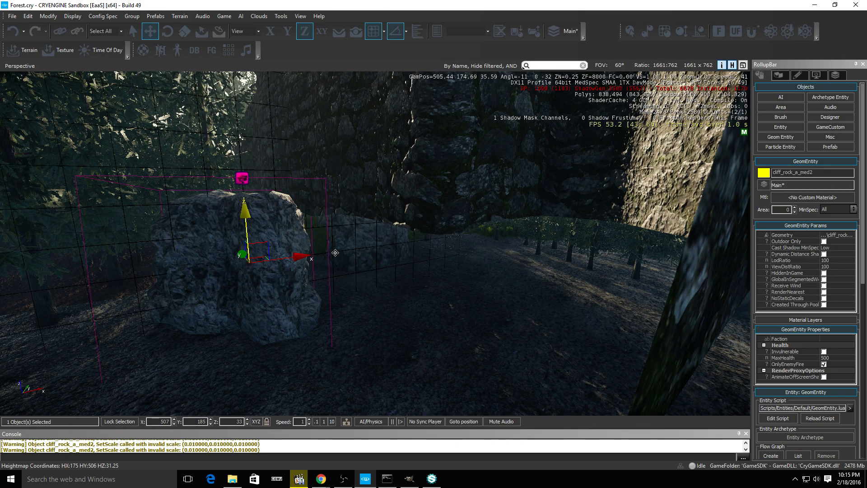
pyautogui.press('w')
pyautogui.moveTo(352, 255); pyautogui.dragTo(405, 290, button='right')
pyautogui.press('s')
pyautogui.press('d')
pyautogui.press('s')
pyautogui.press('a')
pyautogui.press('w')
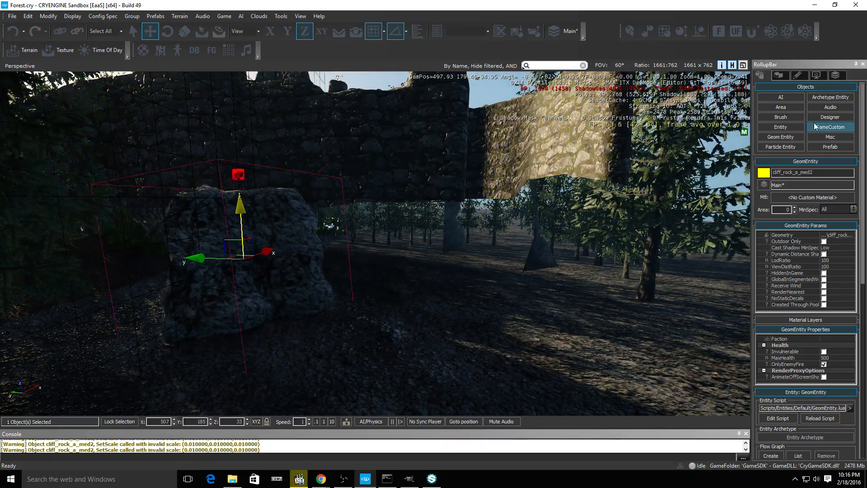
# Choose the dirt version of canyon_basewall_01 from the natural rock models for a new geometry entity
pyautogui.click(793, 139)
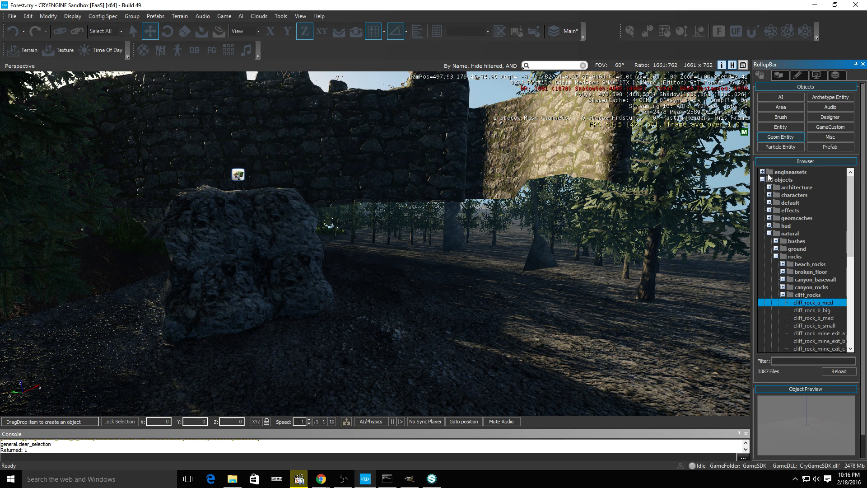
pyautogui.scroll(-3, 812, 303)
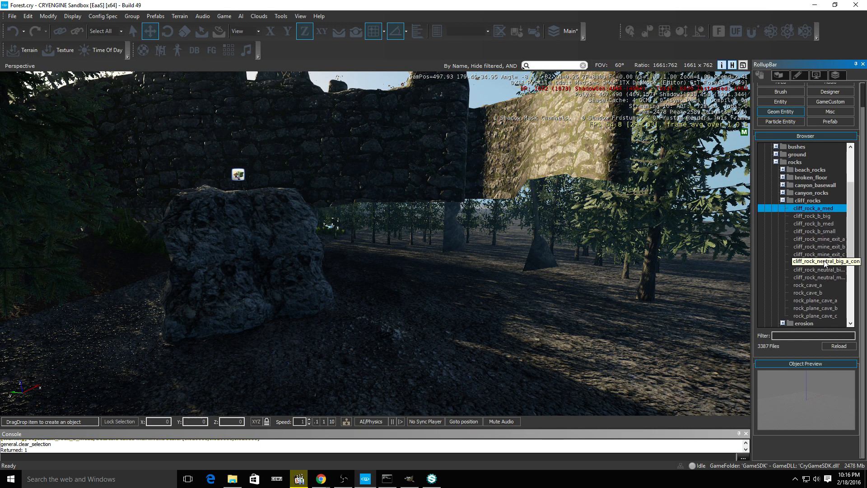
pyautogui.click(782, 185)
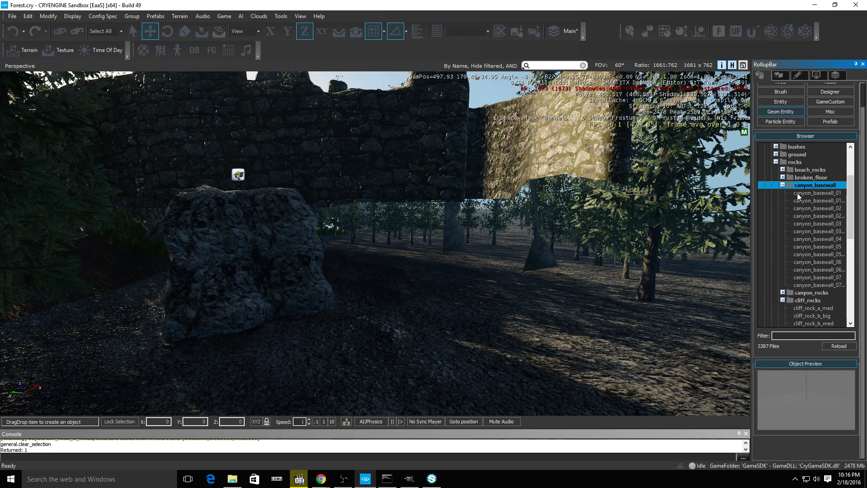
pyautogui.click(815, 200)
# Place the canyon_basewall_01 dirt rock on the ground beside the second cliff rock
pyautogui.moveTo(405, 307); pyautogui.dragTo(295, 245)
pyautogui.press('s')
pyautogui.press('d')
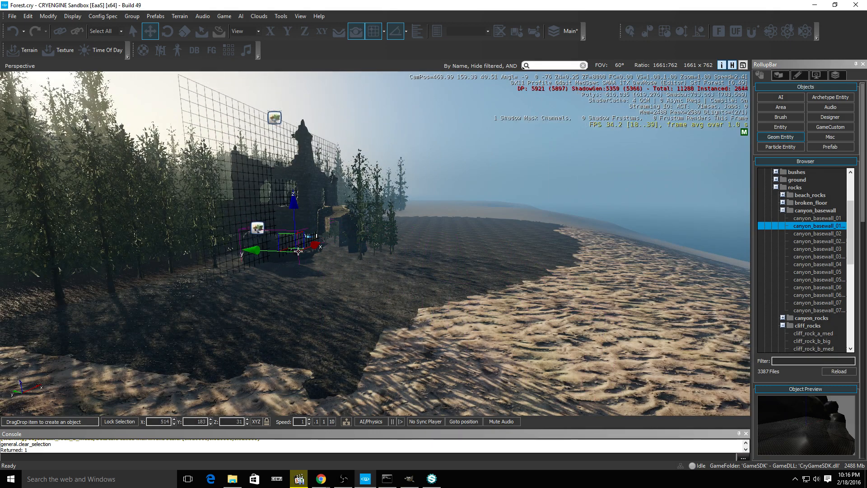
pyautogui.click(305, 253)
# Examine the placed canyon base wall up close and from several angles beside the cliff rock and the ruin
pyautogui.press('w')
pyautogui.moveTo(305, 254)
pyautogui.mouseDown(button='right')
pyautogui.moveTo(281, 241)
pyautogui.moveTo(289, 269)
pyautogui.moveTo(319, 268)
pyautogui.moveTo(240, 237)
pyautogui.moveTo(308, 270)
pyautogui.mouseUp(button='right')
pyautogui.press('w')
pyautogui.press('a')
pyautogui.press('d')
pyautogui.press('s')
pyautogui.press('w')
pyautogui.press('Escape')
pyautogui.moveTo(465, 307); pyautogui.dragTo(455, 313, button='right')
pyautogui.press('w')
pyautogui.press('s')
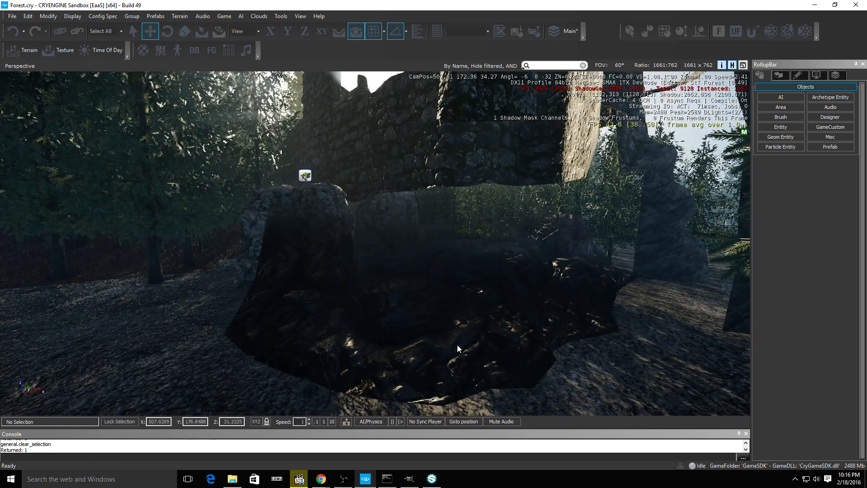
pyautogui.press('s')
pyautogui.press('a')
pyautogui.moveTo(375, 314); pyautogui.dragTo(378, 315, button='right')
pyautogui.press('w')
# Try to select the placed canyon base wall and move it along the Z axis
pyautogui.click(780, 137)
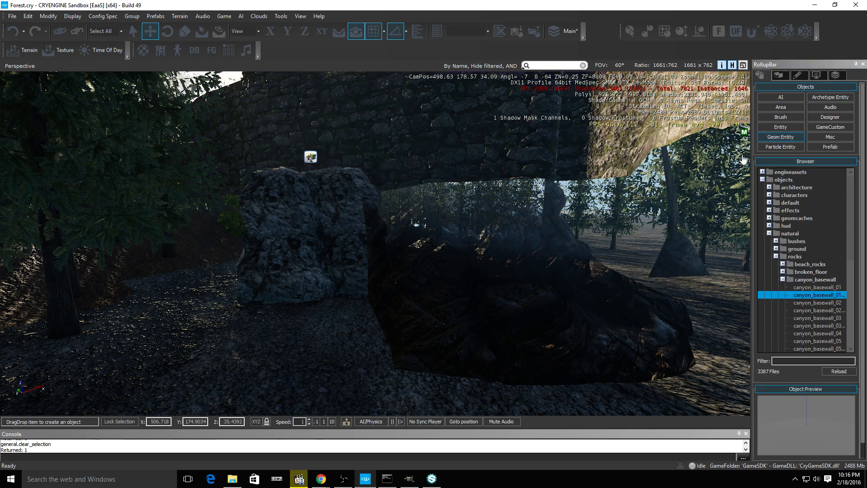
pyautogui.press('d')
pyautogui.moveTo(558, 315); pyautogui.dragTo(510, 298, button='right')
pyautogui.press('a')
pyautogui.moveTo(376, 286); pyautogui.dragTo(378, 287, button='right')
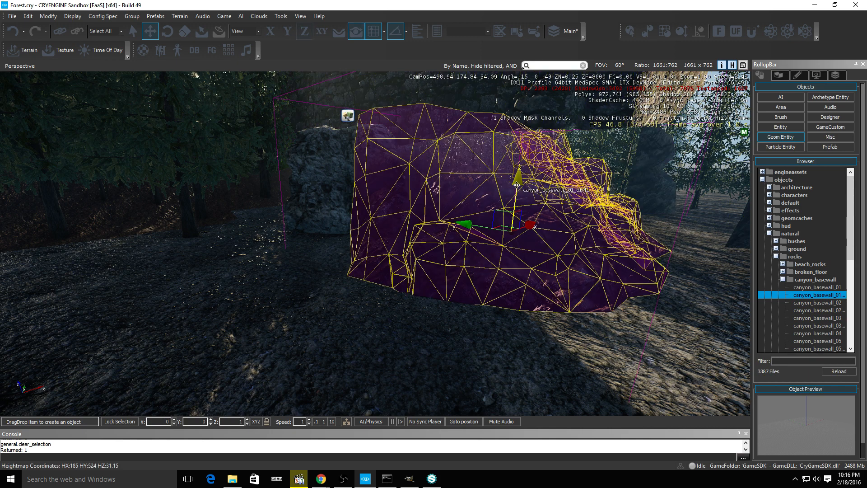
pyautogui.moveTo(516, 184)
pyautogui.mouseDown()
pyautogui.moveTo(519, 159)
pyautogui.moveTo(524, 182)
pyautogui.mouseUp()
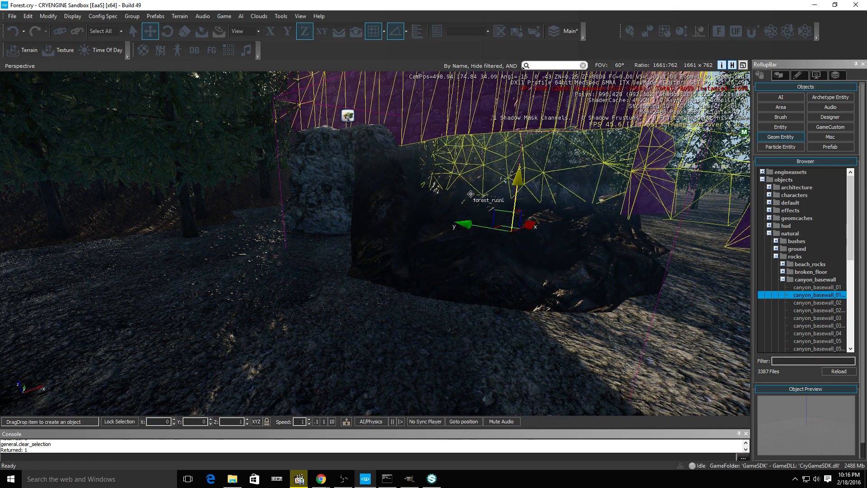
pyautogui.click(407, 252)
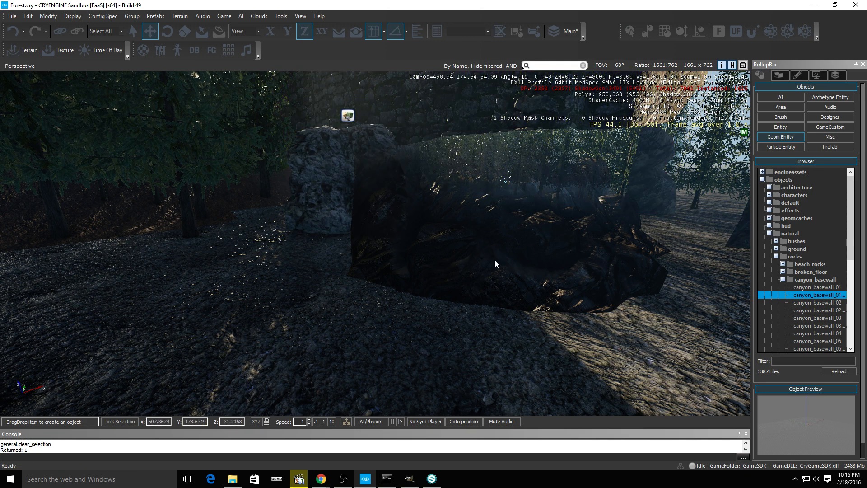
pyautogui.click(132, 31)
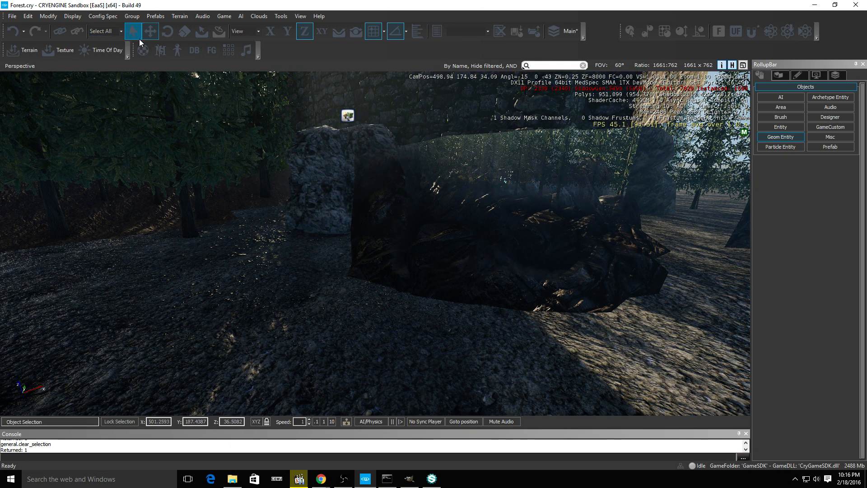
pyautogui.click(528, 299)
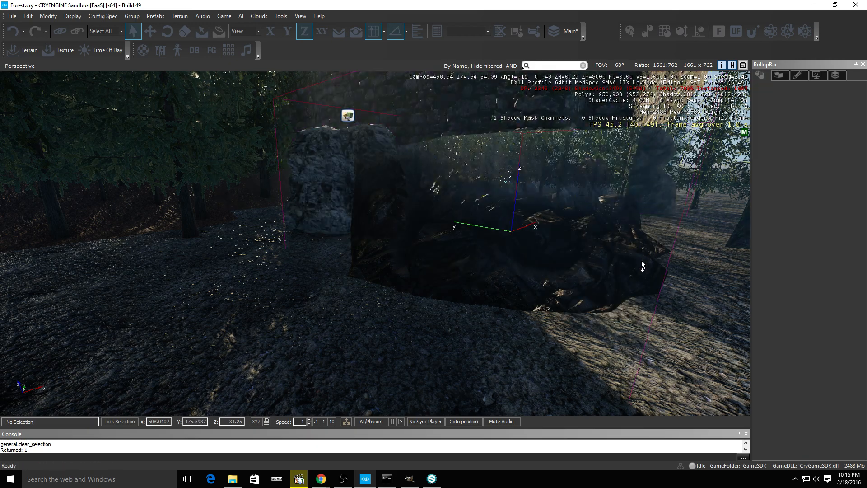
pyautogui.click(781, 139)
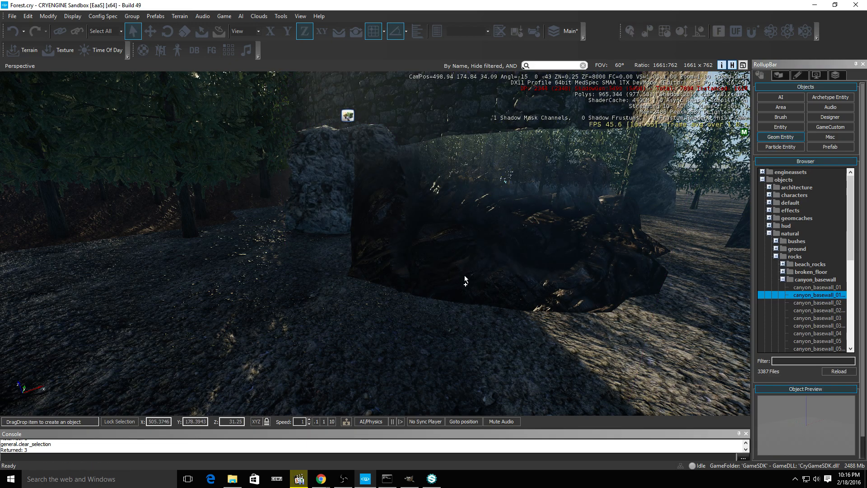
# Undo the recent edits back through the placement of the canyon base wall
pyautogui.press('s')
pyautogui.moveTo(464, 280); pyautogui.dragTo(583, 279, button='right')
pyautogui.press('w')
pyautogui.hotkey('ctrl', 'z')
pyautogui.hotkey('ctrl', 'z')
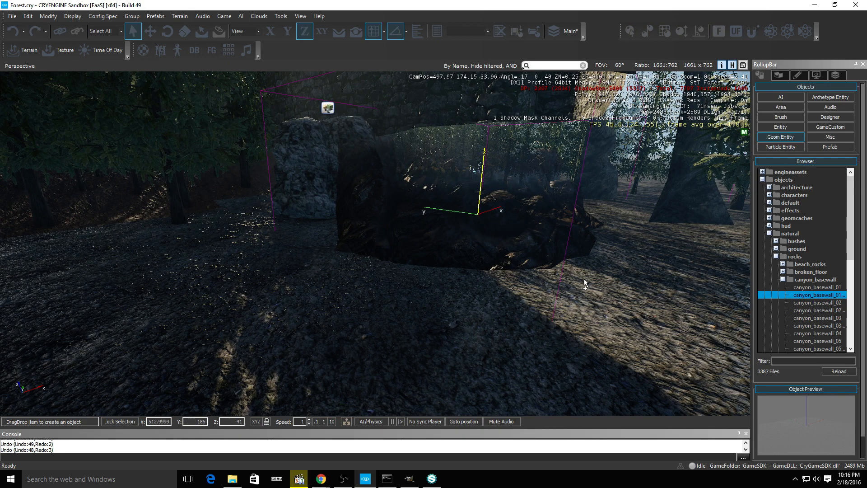
pyautogui.hotkey('ctrl', 'z')
pyautogui.hotkey('ctrl', 'z')
pyautogui.hotkey('ctrl', 'z')
pyautogui.hotkey('ctrl', 'z')
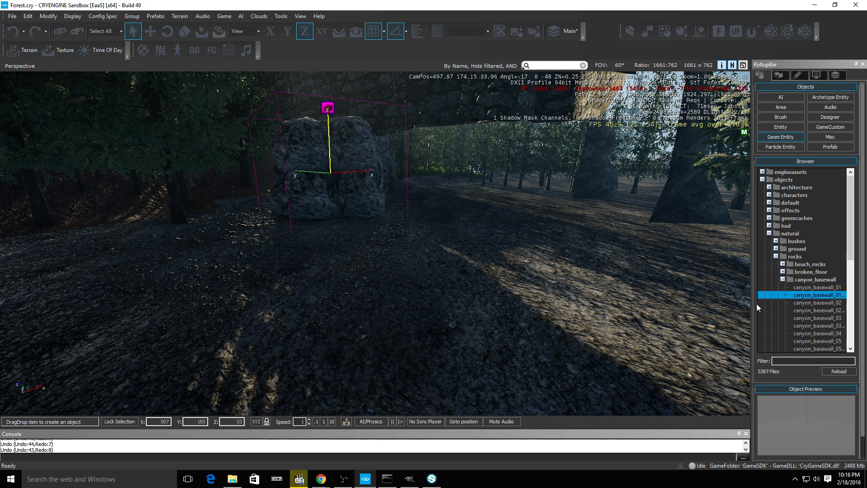
# Place a new canyon_basewall_01 dirt rock beside the second cliff rock and scale it up uniformly to about 1.6
pyautogui.hotkey('ctrl', 'c')
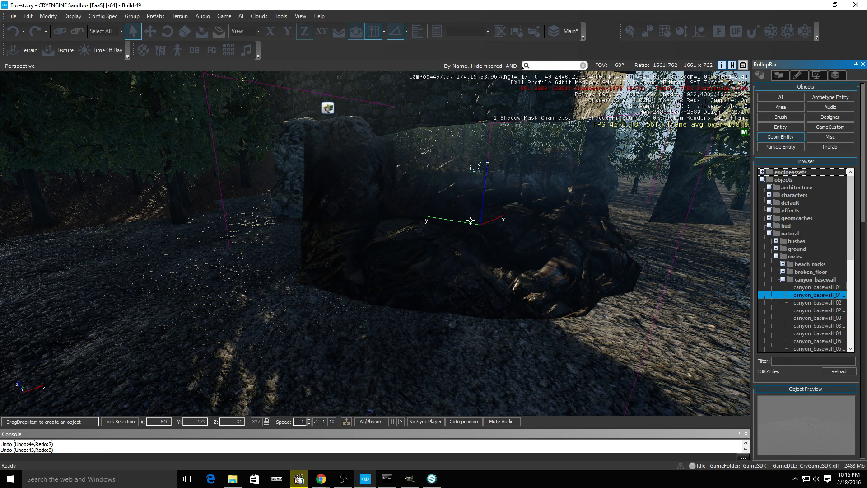
pyautogui.click(491, 212)
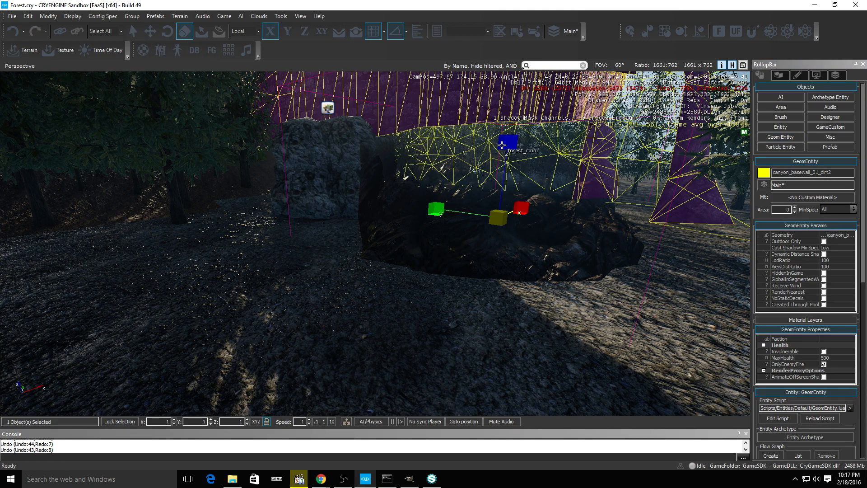
pyautogui.moveTo(501, 145); pyautogui.dragTo(511, 133)
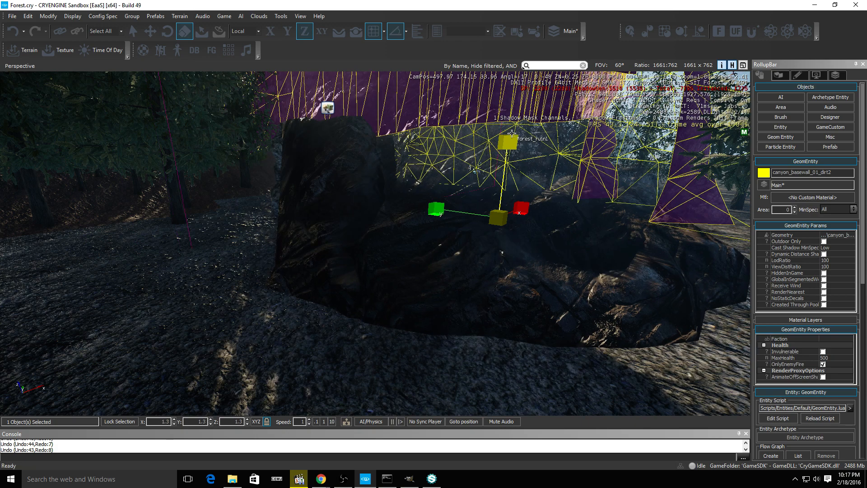
pyautogui.press('d')
pyautogui.moveTo(512, 133)
pyautogui.mouseDown(button='right')
pyautogui.moveTo(513, 122)
pyautogui.moveTo(506, 131)
pyautogui.mouseUp(button='right')
pyautogui.press('s')
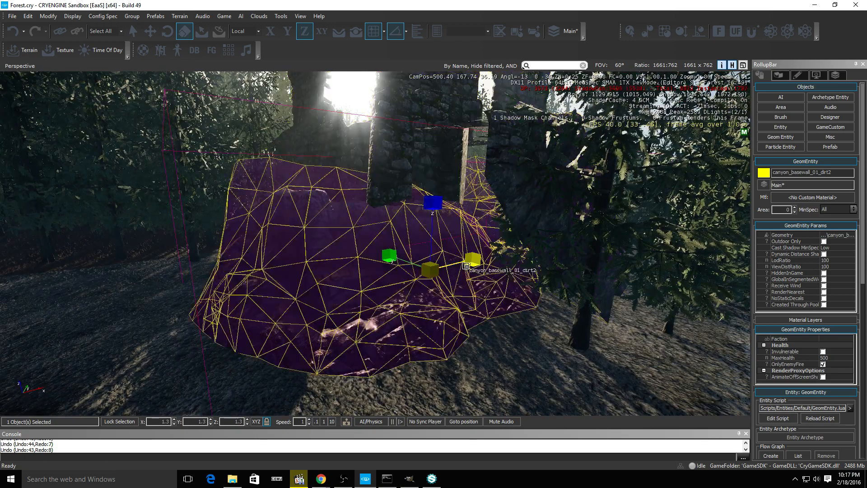
pyautogui.moveTo(472, 263)
pyautogui.mouseDown()
pyautogui.moveTo(545, 265)
pyautogui.moveTo(462, 253)
pyautogui.mouseUp()
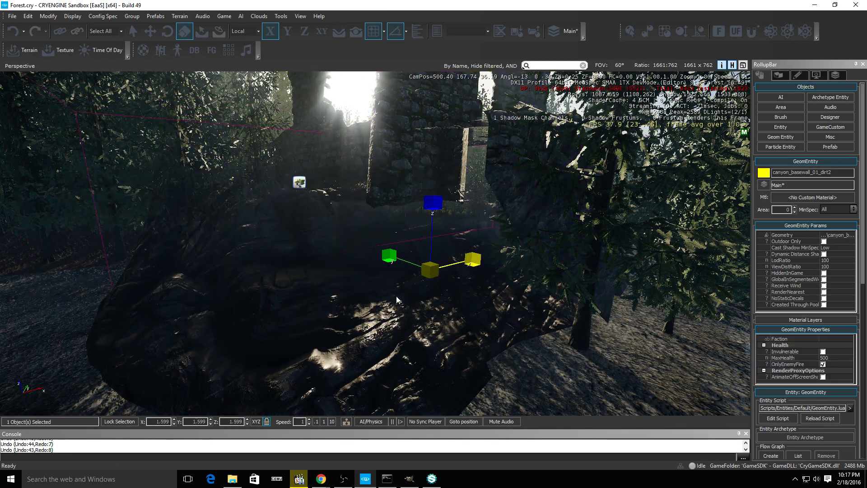
# Delete the scaled canyon_basewall_01 dirt rock beside the cliff rock at the ruin
pyautogui.press('w')
pyautogui.moveTo(397, 300); pyautogui.dragTo(383, 313, button='right')
pyautogui.press('s')
pyautogui.press('a')
pyautogui.press('w')
pyautogui.press('s')
pyautogui.press('Delete')
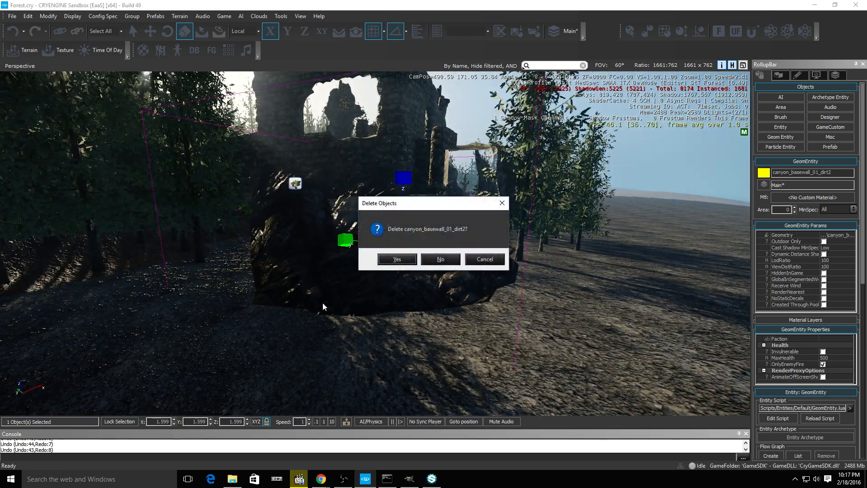
pyautogui.click(396, 259)
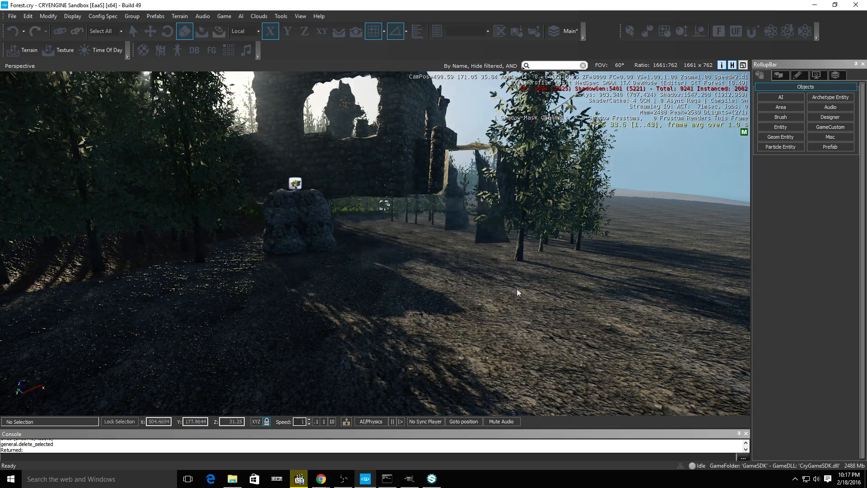
# Place ground_rock_01 from the ground_rocks set beside the cliff rock below the ruin and scale it up uniformly to about 2.34
pyautogui.click(793, 137)
pyautogui.scroll(-3, 813, 329)
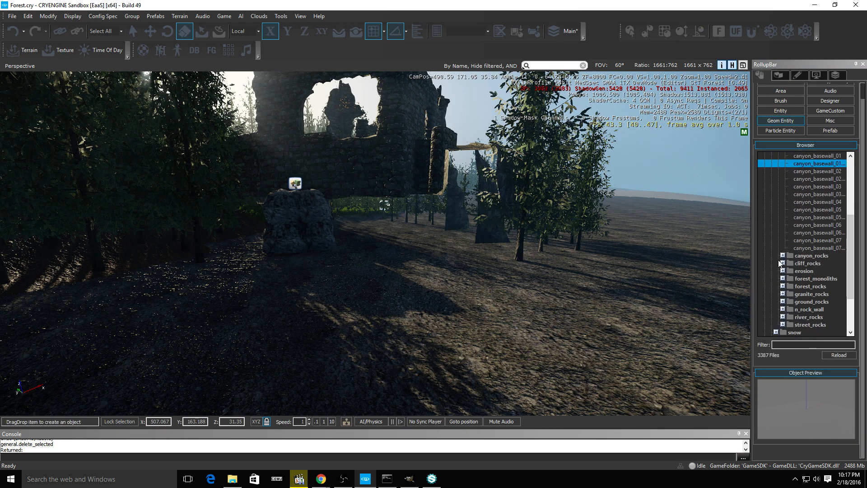
pyautogui.click(783, 302)
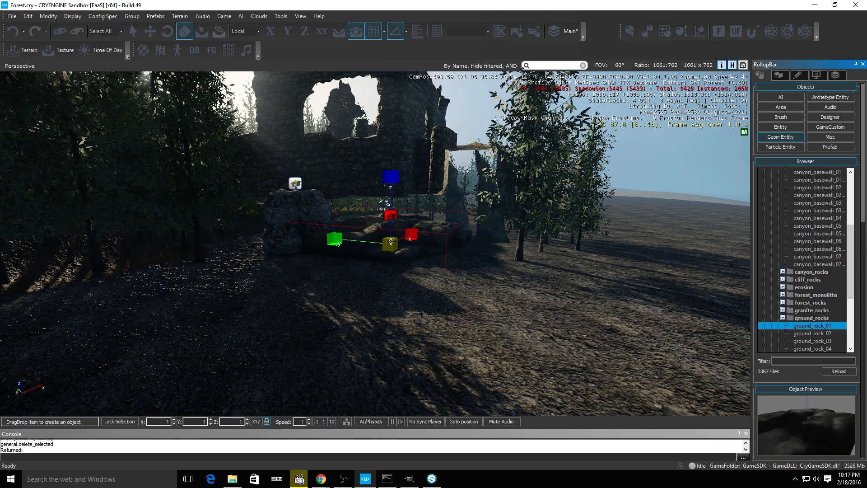
pyautogui.click(388, 238)
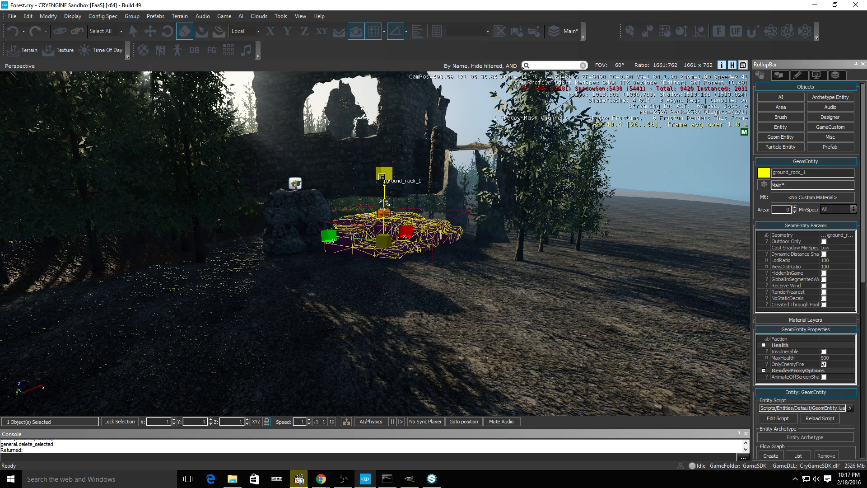
pyautogui.moveTo(377, 143); pyautogui.dragTo(376, 115)
# Examine the enlarged ground rock from several sides, including where it meets the ruin's wall behind the trees
pyautogui.moveTo(377, 114); pyautogui.dragTo(445, 119, button='right')
pyautogui.press('w')
pyautogui.press('d')
pyautogui.press('d')
pyautogui.press('a')
pyautogui.press('s')
pyautogui.press('w')
pyautogui.press('d')
pyautogui.press('w')
pyautogui.press('s')
pyautogui.press('a')
pyautogui.press('w')
pyautogui.press('a')
pyautogui.press('w')
pyautogui.moveTo(424, 202); pyautogui.dragTo(486, 204, button='right')
pyautogui.press('w')
pyautogui.press('w')
pyautogui.moveTo(436, 217); pyautogui.dragTo(405, 236, button='right')
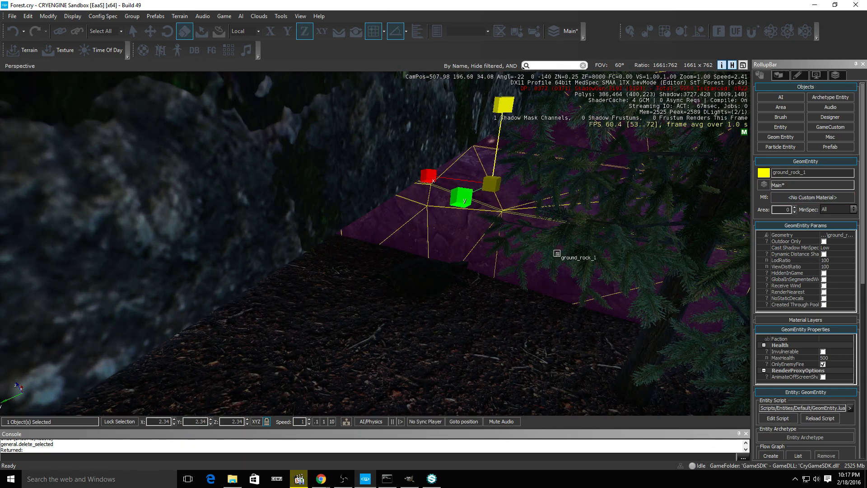
# Place a ground_rock_02 entity among the pine trees next to the ruin's stone wall
pyautogui.click(782, 137)
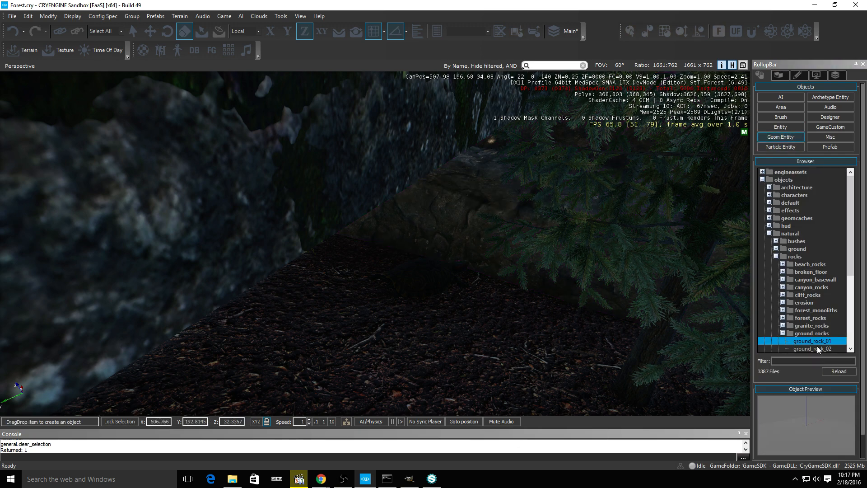
pyautogui.scroll(-3, 818, 349)
pyautogui.scroll(-1, 826, 323)
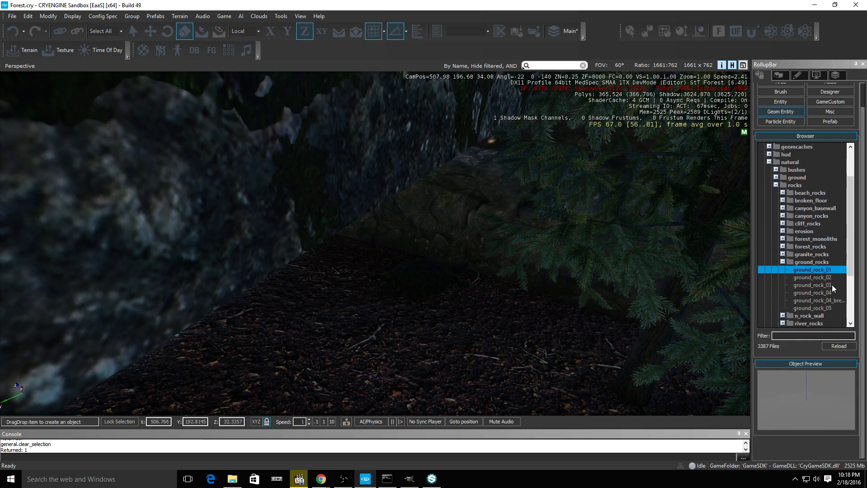
pyautogui.moveTo(818, 279); pyautogui.dragTo(558, 291)
pyautogui.moveTo(417, 290); pyautogui.dragTo(416, 287)
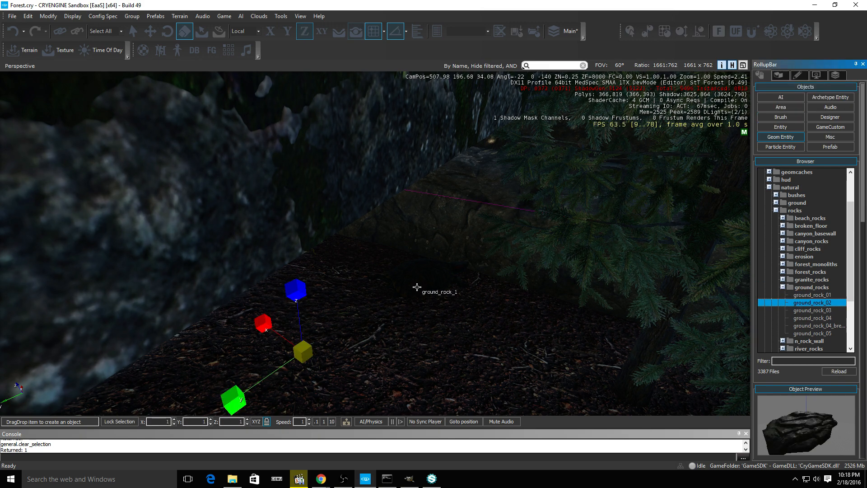
pyautogui.scroll(-2, 425, 297)
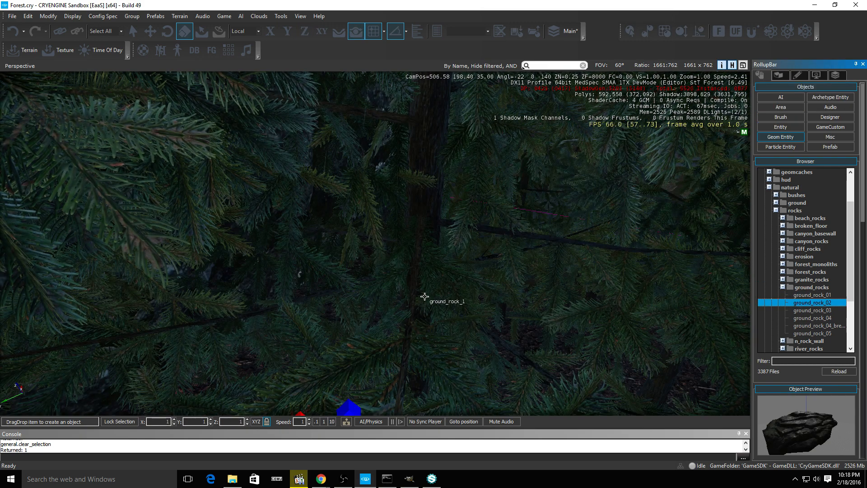
pyautogui.click(424, 296)
pyautogui.scroll(3, 424, 296)
# Move the new ground_rock_02 entity along the Y axis to 192 and lower it to Z 33 beside the ruin
pyautogui.press('d')
pyautogui.moveTo(374, 244); pyautogui.dragTo(237, 240, button='right')
pyautogui.press('w')
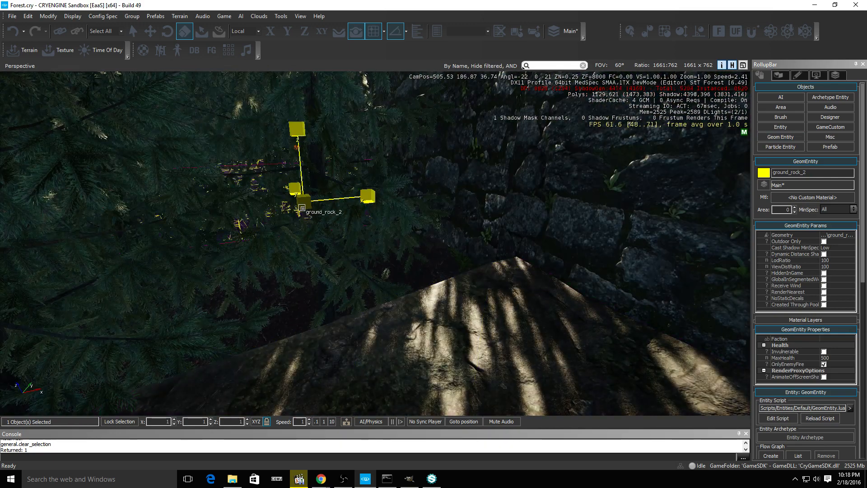
pyautogui.press('1')
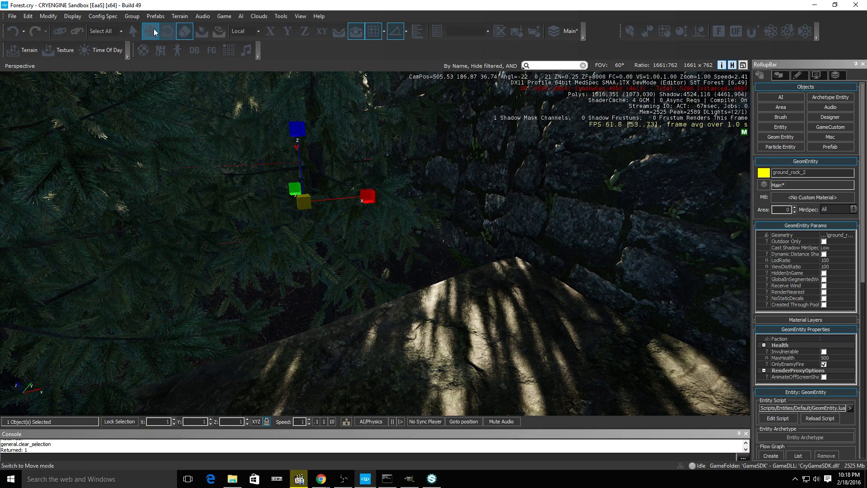
pyautogui.moveTo(298, 193); pyautogui.dragTo(347, 251)
pyautogui.press('w')
pyautogui.moveTo(501, 269); pyautogui.dragTo(630, 249, button='right')
pyautogui.press('a')
pyautogui.press('w')
pyautogui.press('w')
pyautogui.moveTo(553, 239); pyautogui.dragTo(548, 237, button='right')
pyautogui.press('s')
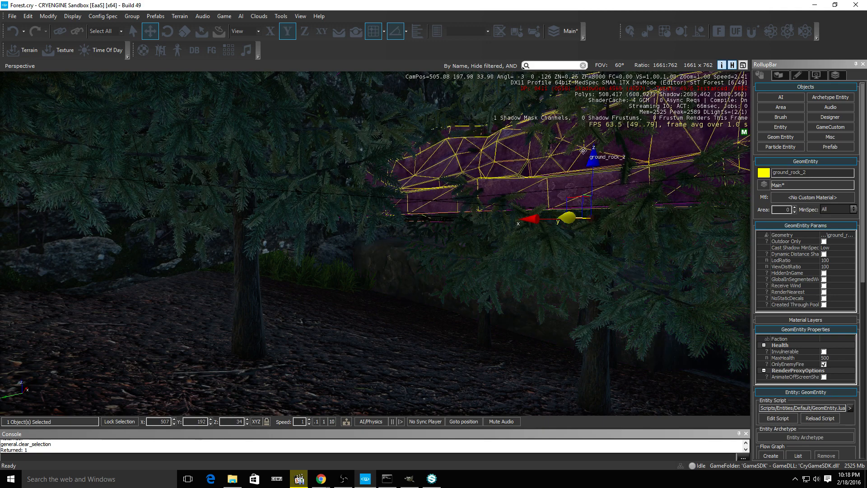
pyautogui.moveTo(592, 158); pyautogui.dragTo(597, 190)
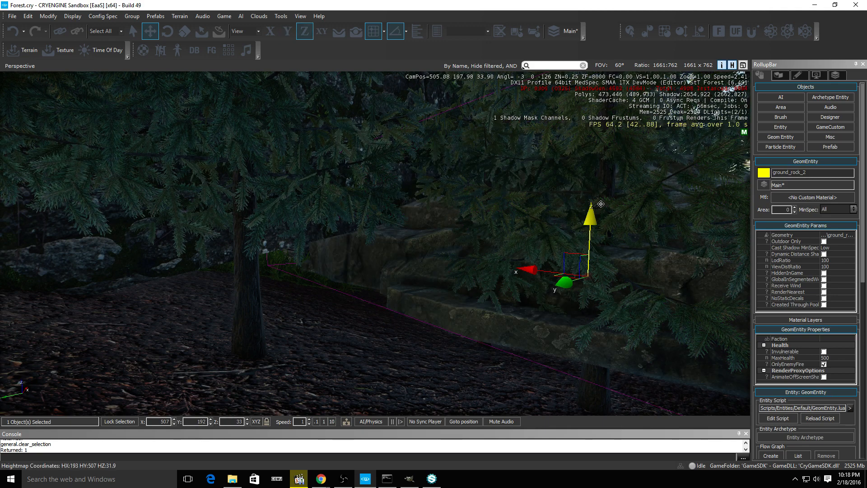
pyautogui.moveTo(555, 306); pyautogui.dragTo(511, 309, button='right')
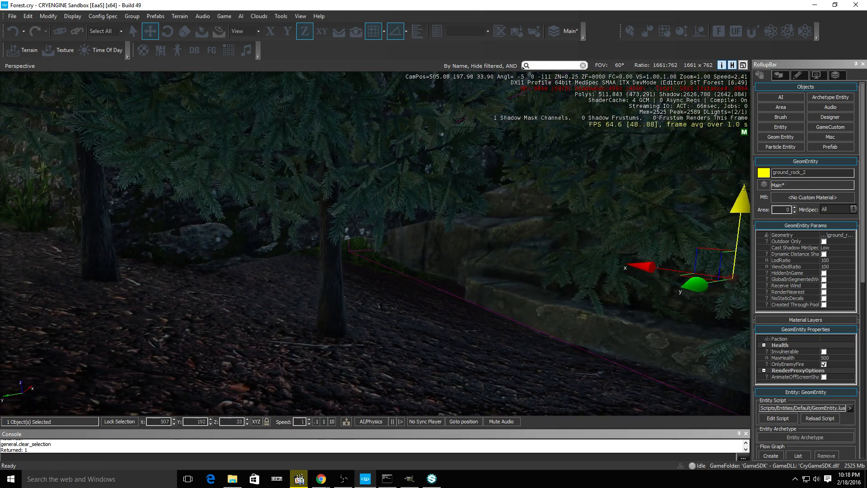
# Place another ground rock around the pine trunk beside the previous one and lower it to Z 32
pyautogui.click(780, 137)
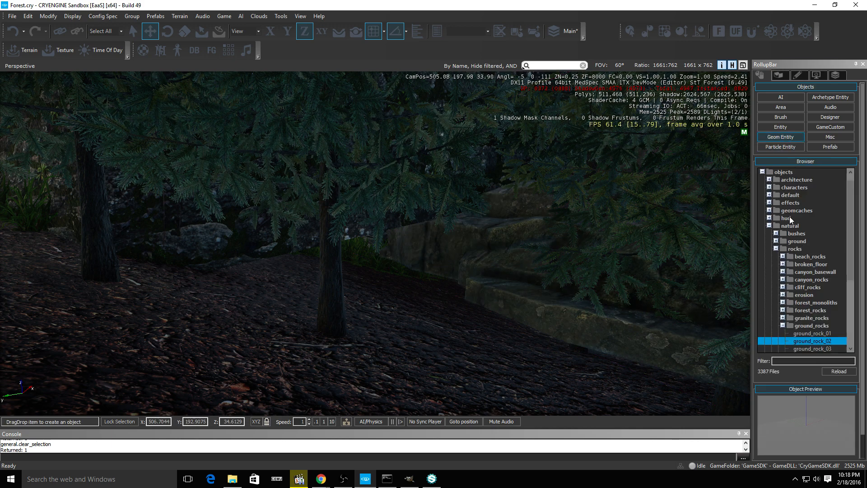
pyautogui.moveTo(808, 349); pyautogui.dragTo(332, 303)
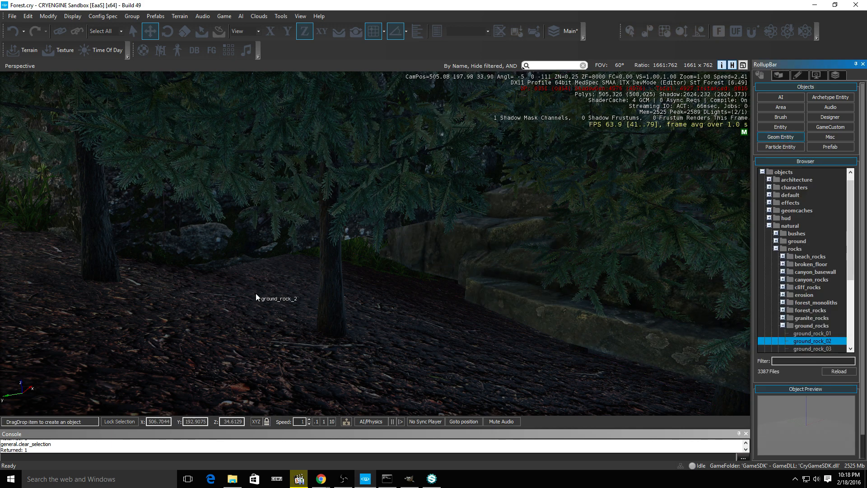
pyautogui.moveTo(256, 297); pyautogui.dragTo(312, 286)
pyautogui.moveTo(337, 231); pyautogui.dragTo(341, 255)
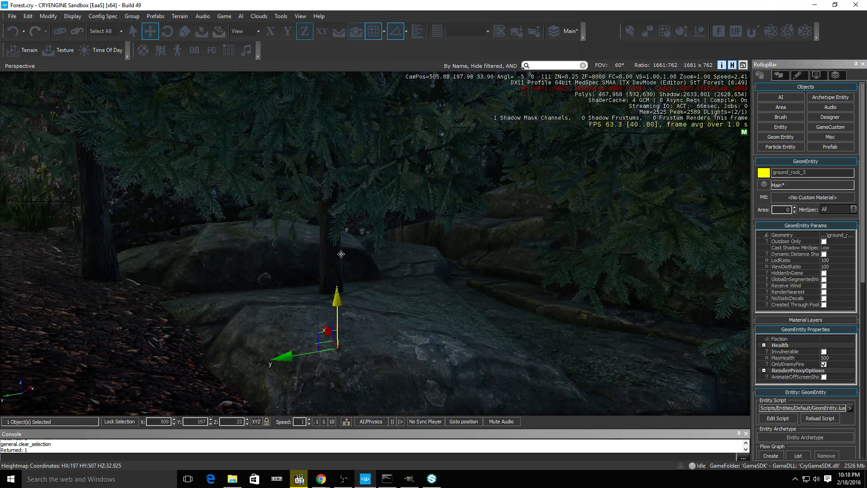
# Run the level in game mode and walk up to and over the ground rocks around the ruin
pyautogui.press('s')
pyautogui.moveTo(451, 290); pyautogui.dragTo(414, 194, button='right')
pyautogui.press('w')
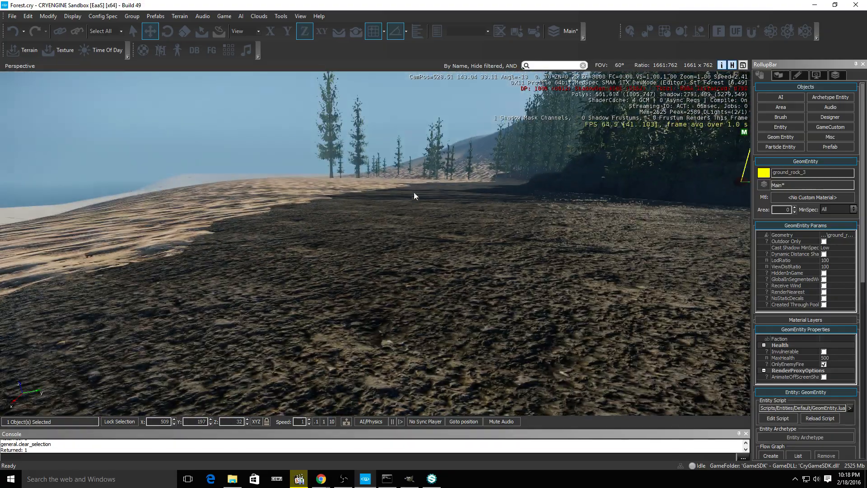
pyautogui.click(223, 16)
pyautogui.click(246, 35)
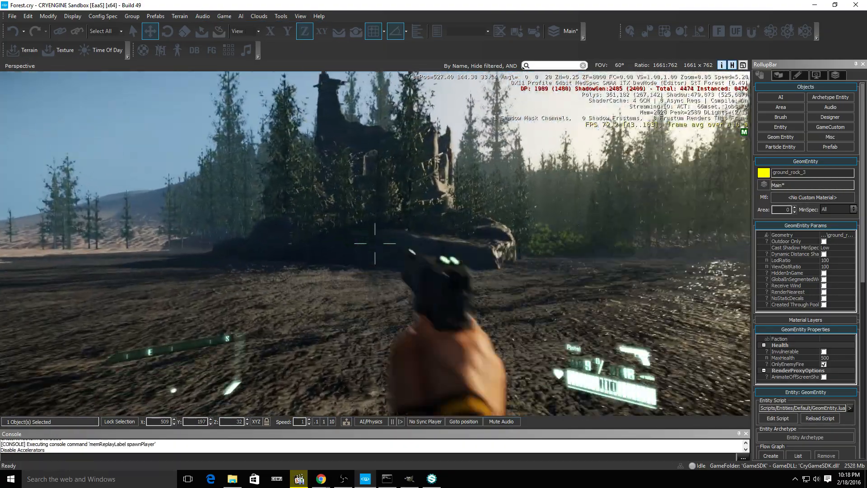
pyautogui.press('w')
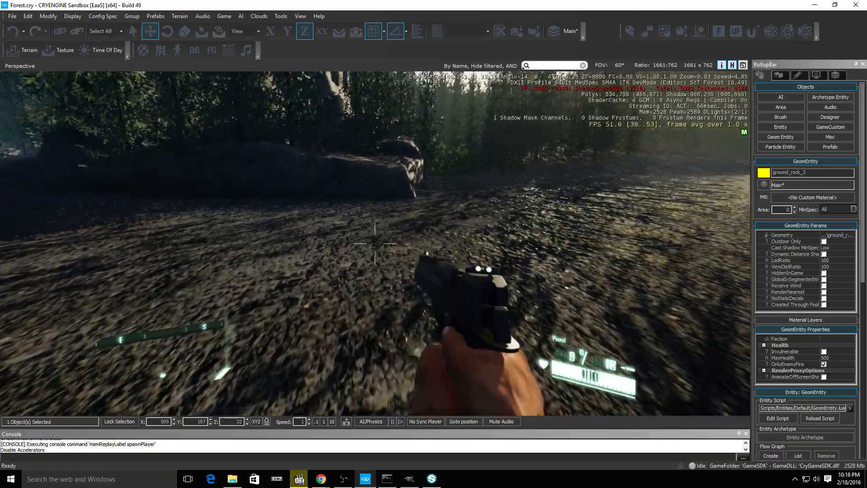
pyautogui.press('w')
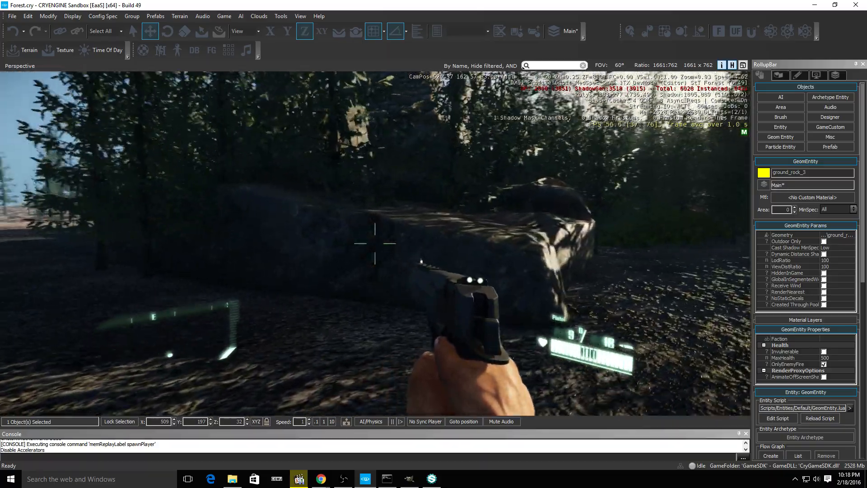
pyautogui.press('w')
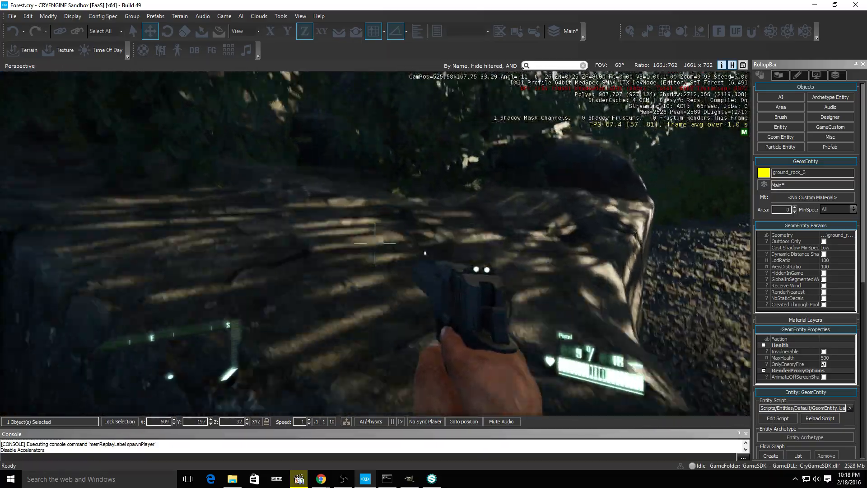
pyautogui.press('w')
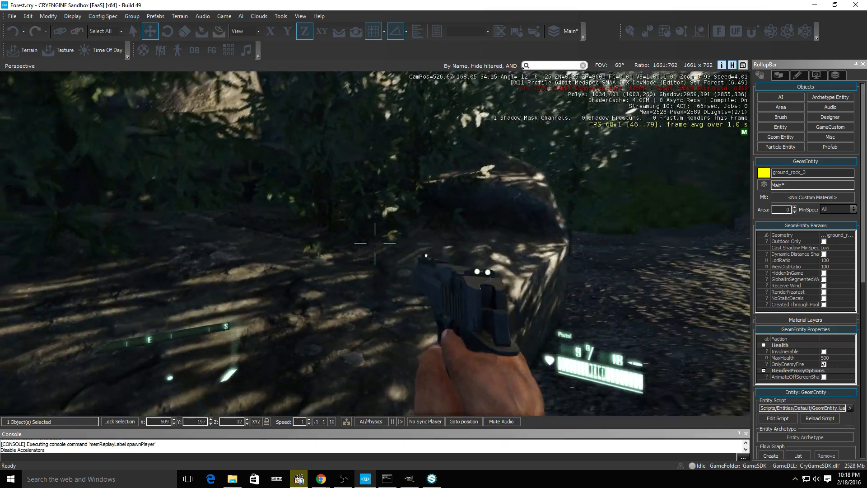
pyautogui.press('w')
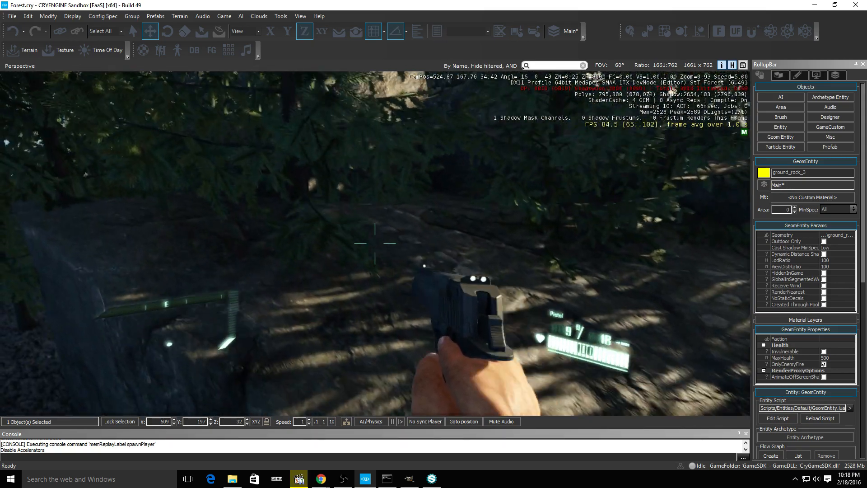
pyautogui.press('w')
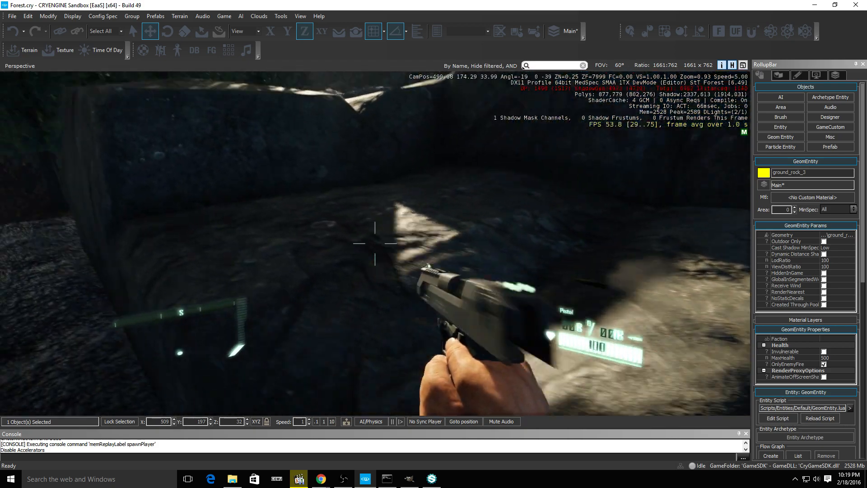
# Walk past the rocks into the pines behind the ruin, inspect the gap beneath the rock, and leave game mode
pyautogui.press('a')
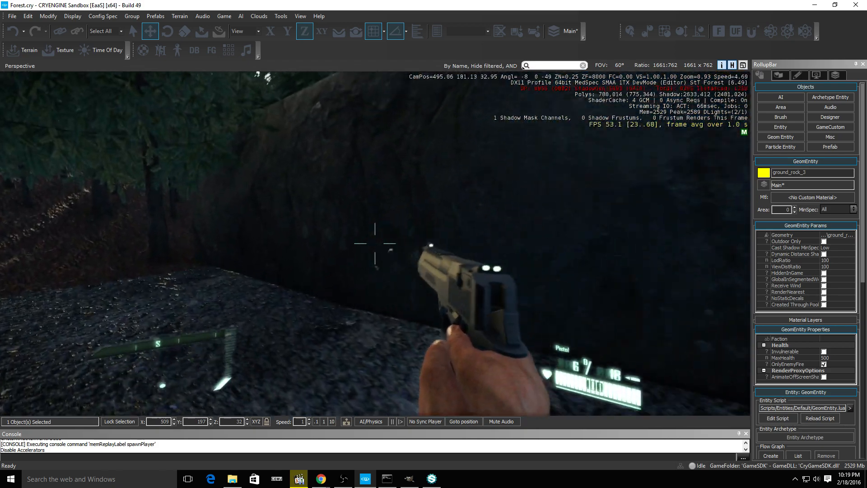
pyautogui.press('w')
pyautogui.press('a')
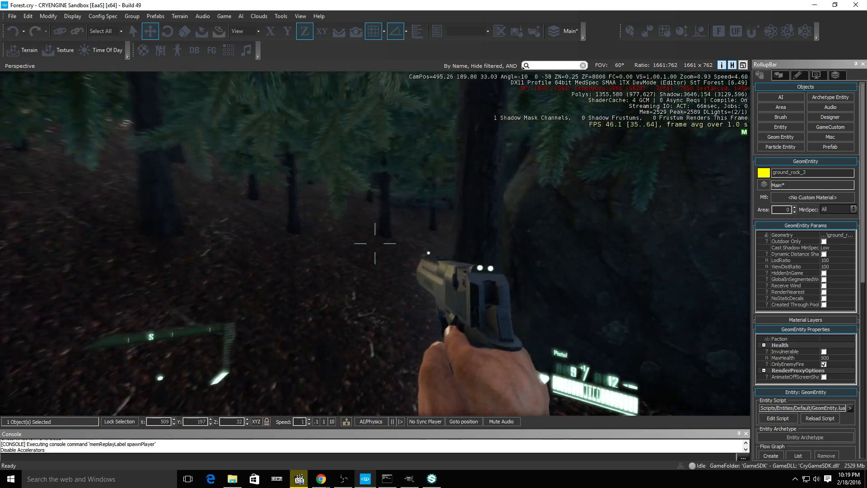
pyautogui.press('w')
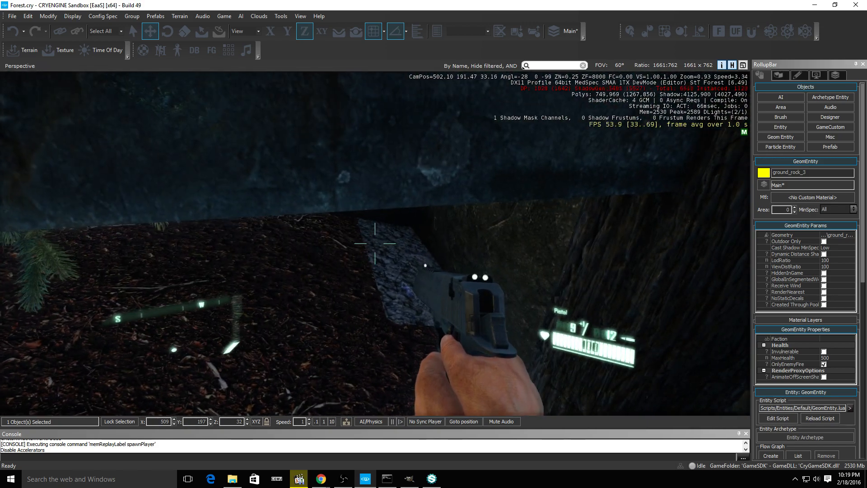
pyautogui.press('s')
pyautogui.press('Escape')
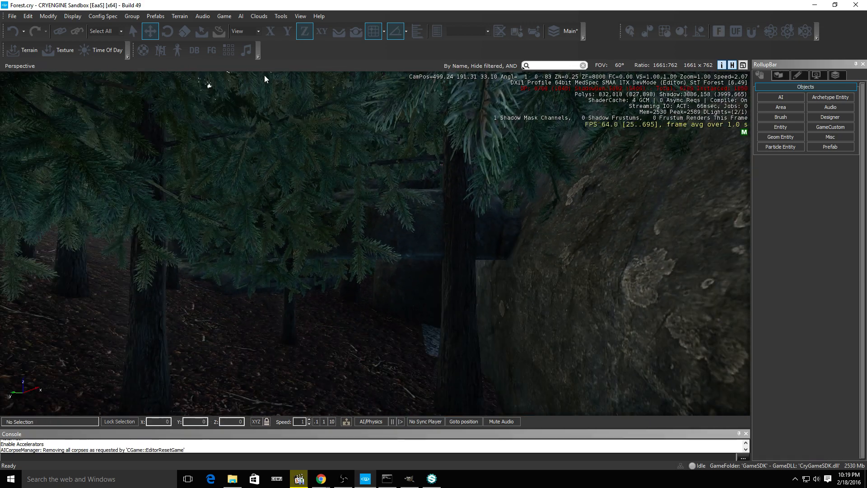
# Select the ground_rock_02 entity behind the ruin and examine the trees, rocks and ruin wall around it from above
pyautogui.click(412, 223)
pyautogui.press('a')
pyautogui.moveTo(411, 223); pyautogui.dragTo(325, 284, button='right')
pyautogui.press('s')
pyautogui.press('w')
pyautogui.press('d')
pyautogui.press('w')
pyautogui.press('s')
pyautogui.press('w')
pyautogui.press('s')
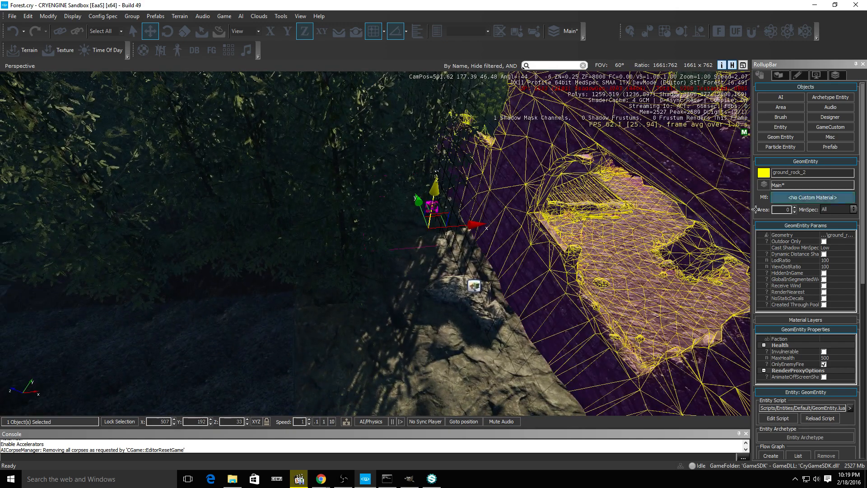
# Erase pine_large trees beside the ruin wall with the vegetation brush at a radius of about 8.83
pyautogui.click(774, 75)
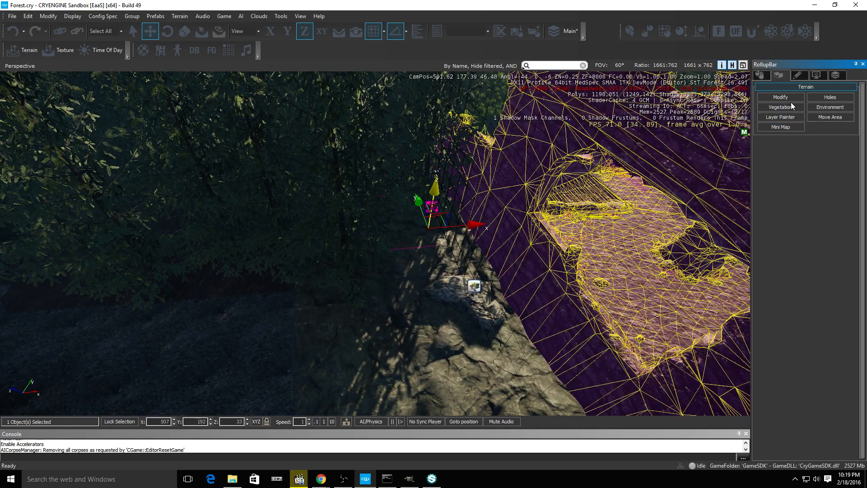
pyautogui.click(789, 107)
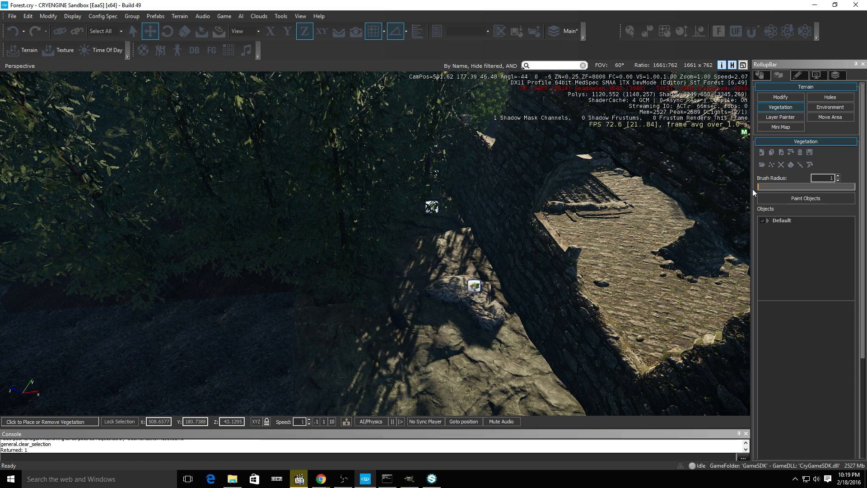
pyautogui.click(325, 204)
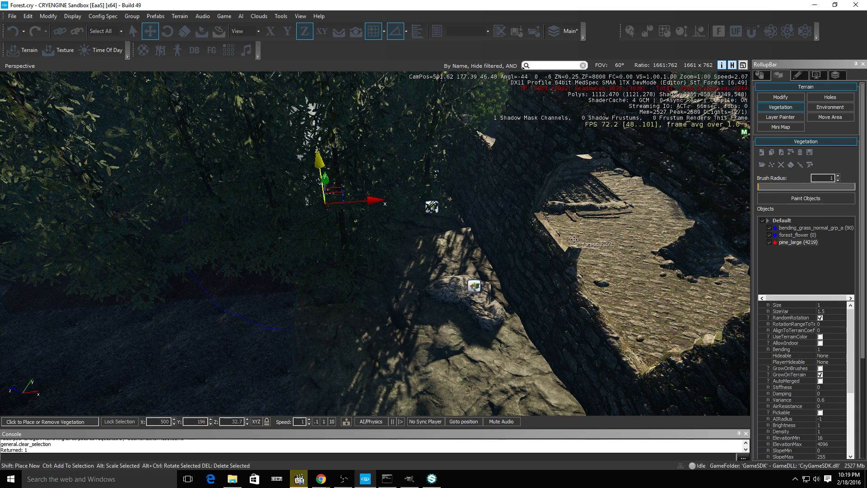
pyautogui.click(800, 243)
pyautogui.click(777, 199)
pyautogui.keyDown('ctrl'); pyautogui.moveTo(367, 219); pyautogui.dragTo(359, 220); pyautogui.keyUp('ctrl')
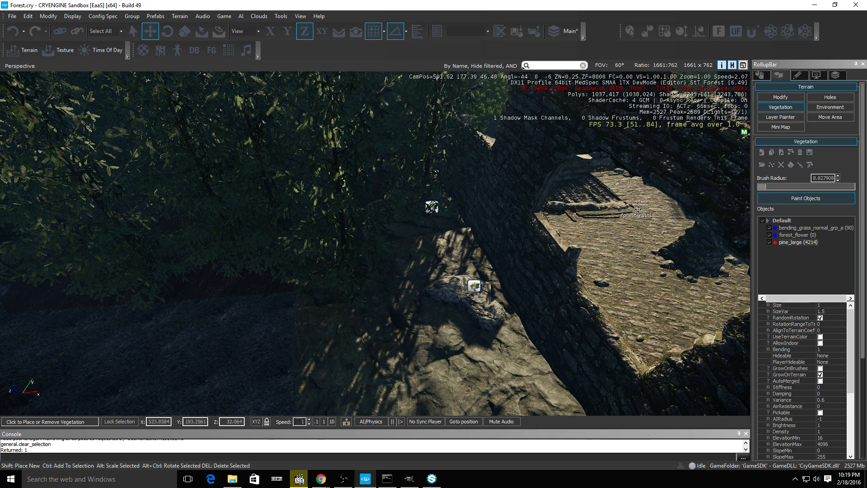
# Erase more pine_large trees around the ground rocks behind the ruin wall with the vegetation brush
pyautogui.moveTo(370, 248)
pyautogui.keyDown('ctrl'); pyautogui.mouseDown()
pyautogui.moveTo(320, 216)
pyautogui.moveTo(352, 161)
pyautogui.mouseUp(); pyautogui.keyUp('ctrl')
pyautogui.moveTo(360, 237)
pyautogui.mouseDown(button='right')
pyautogui.moveTo(375, 201)
pyautogui.moveTo(564, 226)
pyautogui.moveTo(334, 195)
pyautogui.moveTo(312, 253)
pyautogui.moveTo(325, 176)
pyautogui.moveTo(316, 167)
pyautogui.moveTo(355, 285)
pyautogui.mouseUp(button='right')
pyautogui.press('w')
pyautogui.press('s')
pyautogui.press('w')
pyautogui.press('s')
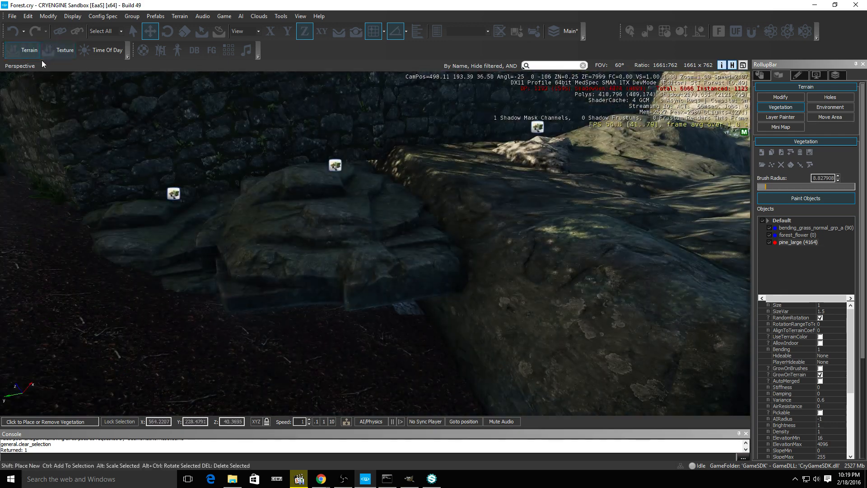
# Switch from vegetation painting to the Geom Entity browser and examine the ground rocks along the ruin wall
pyautogui.click(760, 75)
pyautogui.click(780, 137)
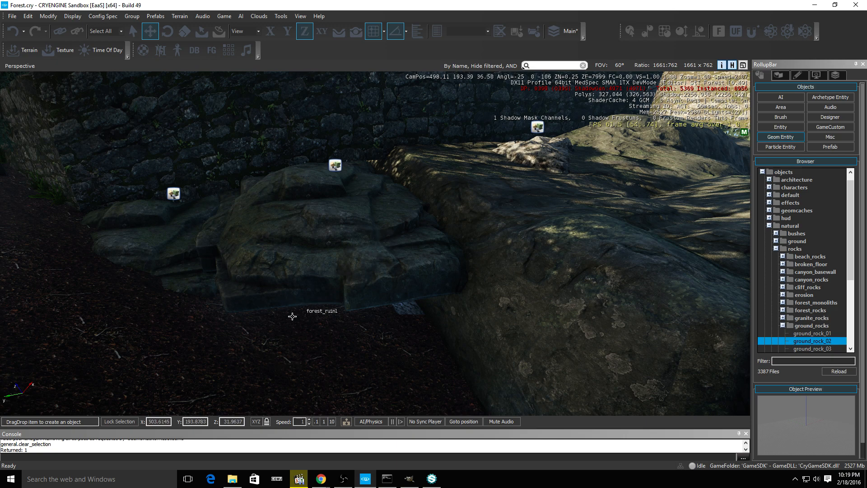
pyautogui.moveTo(362, 243); pyautogui.dragTo(482, 243, button='right')
pyautogui.press('a')
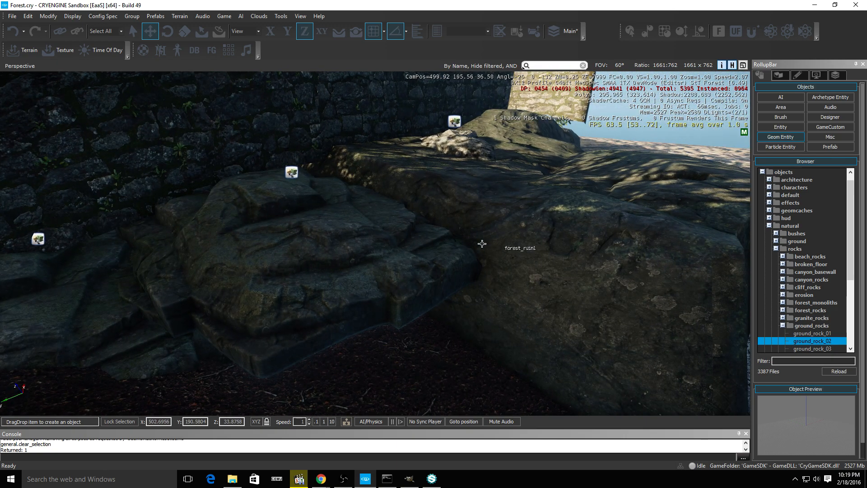
pyautogui.press('s')
pyautogui.press('a')
pyautogui.moveTo(280, 293); pyautogui.dragTo(405, 275, button='right')
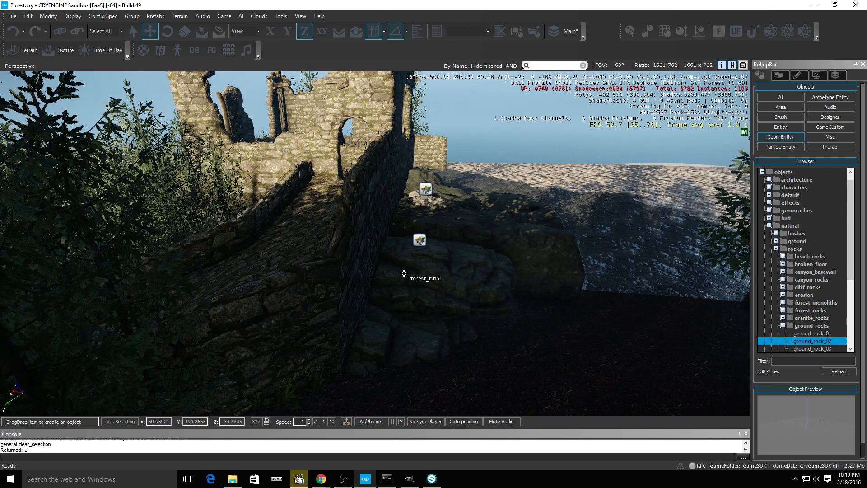
# Select ground_rock_2 beside the ruin wall and scale it uniformly to 1.54
pyautogui.press('Escape')
pyautogui.press('w')
pyautogui.press('d')
pyautogui.moveTo(558, 309); pyautogui.dragTo(401, 345, button='right')
pyautogui.click(400, 333)
pyautogui.press('s')
pyautogui.press('w')
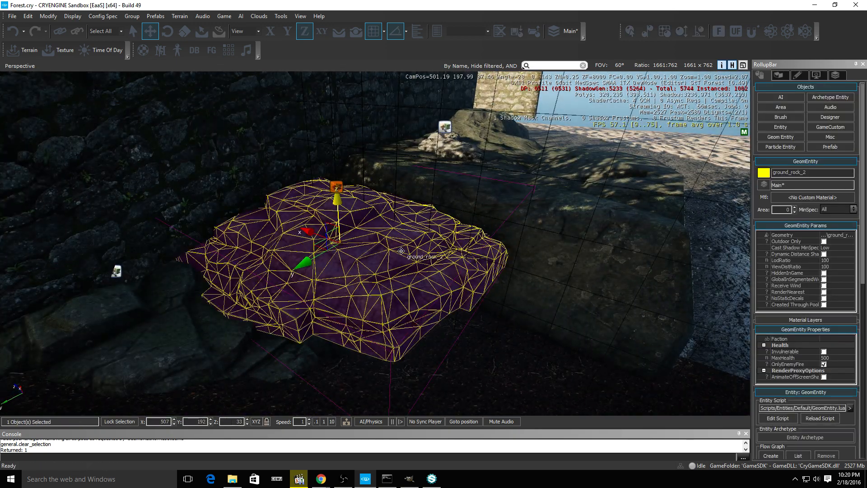
pyautogui.click(185, 31)
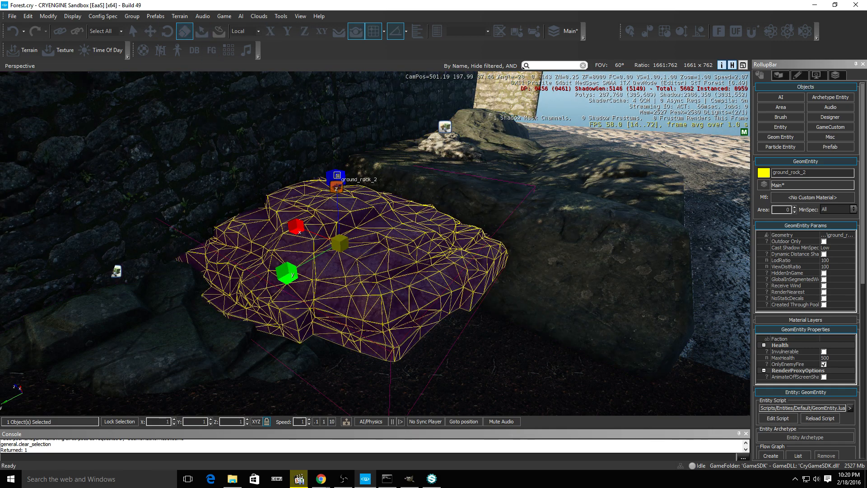
pyautogui.moveTo(338, 190); pyautogui.dragTo(339, 165)
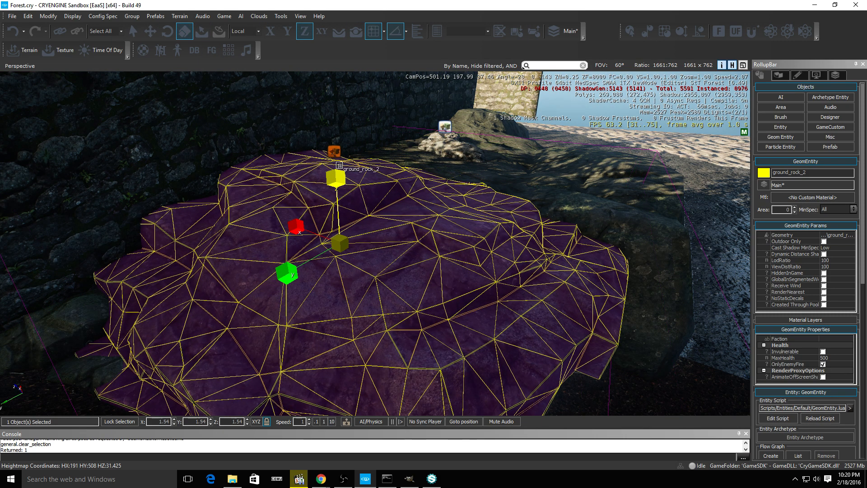
# Lower ground_rock_2 into the terrain to Z 31
pyautogui.press('s')
pyautogui.moveTo(339, 166); pyautogui.dragTo(412, 201, button='right')
pyautogui.press('d')
pyautogui.click(150, 30)
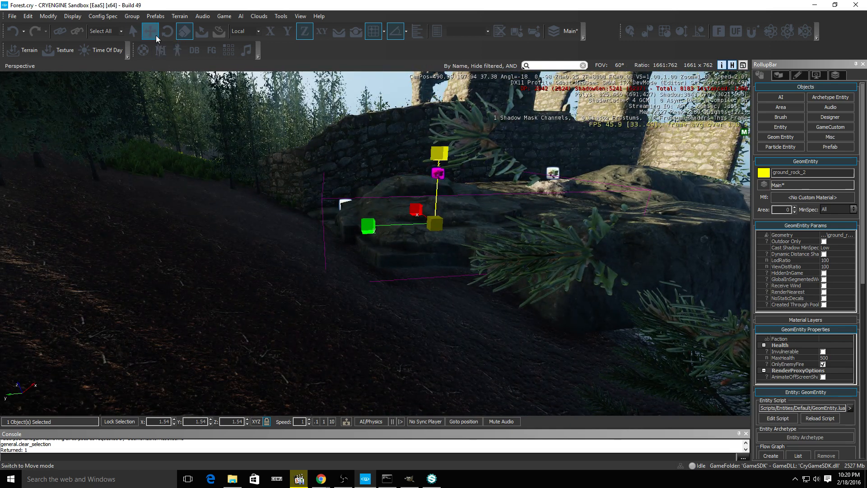
pyautogui.click(431, 161)
pyautogui.moveTo(438, 173); pyautogui.dragTo(444, 210)
pyautogui.press('w')
pyautogui.moveTo(445, 210); pyautogui.dragTo(488, 224, button='right')
pyautogui.press('s')
pyautogui.press('w')
pyautogui.press('s')
pyautogui.press('d')
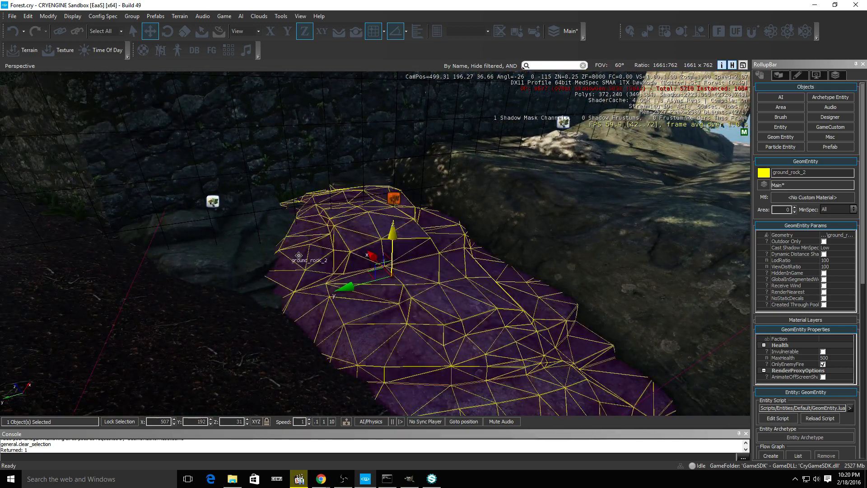
# Raise ground_rock_3 to Z 33 and shift it along the ruin wall to Y 190
pyautogui.click(214, 225)
pyautogui.moveTo(212, 209); pyautogui.dragTo(223, 175)
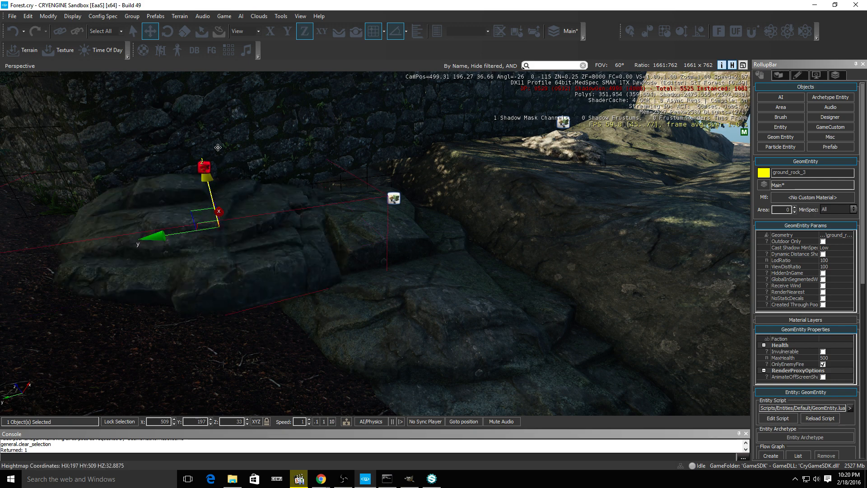
pyautogui.moveTo(194, 231); pyautogui.dragTo(391, 223)
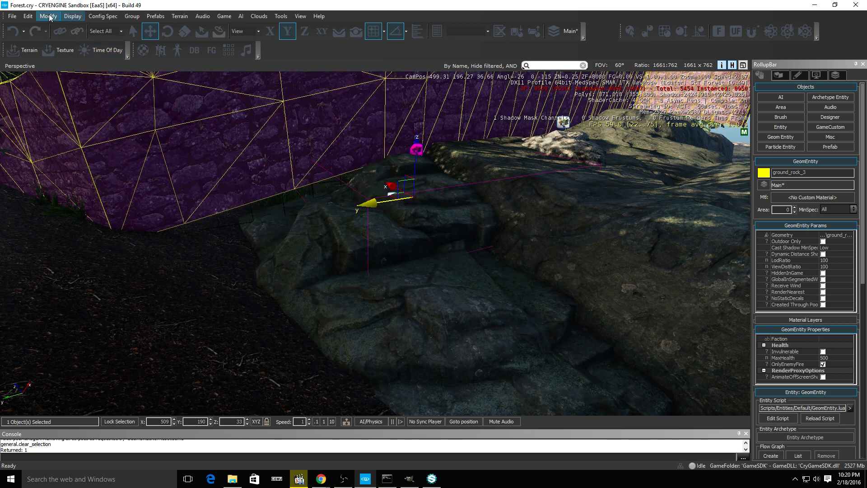
# Clone ground_rock_3 and place the copy along the wall at X 509, Y 195, Z 33
pyautogui.click(28, 17)
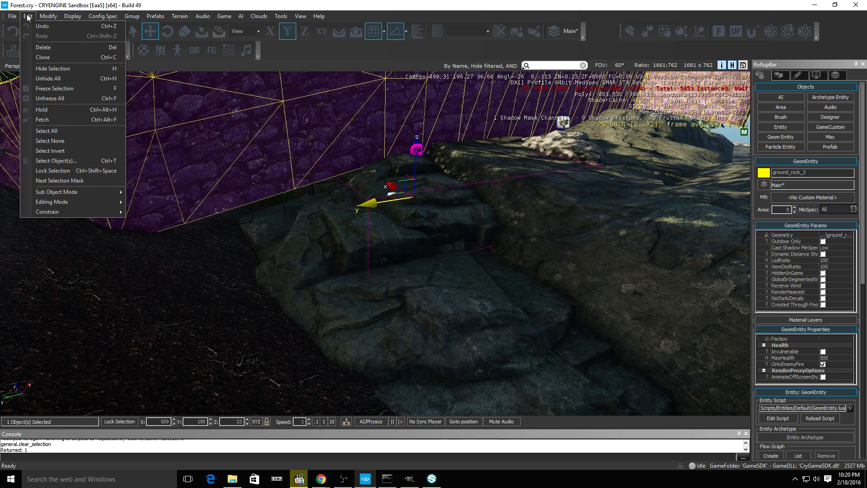
pyautogui.click(64, 56)
pyautogui.click(282, 190)
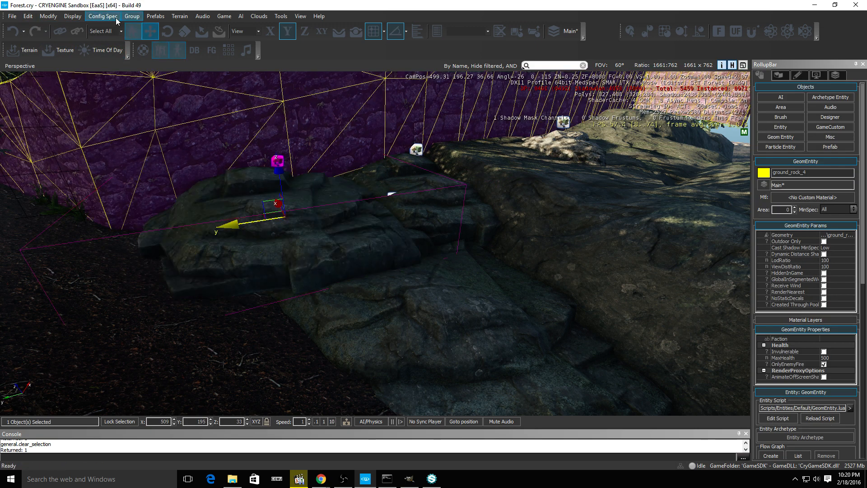
# Clone the new rock again and position this copy away from the wall at X 505, Y 197, Z 33
pyautogui.click(25, 17)
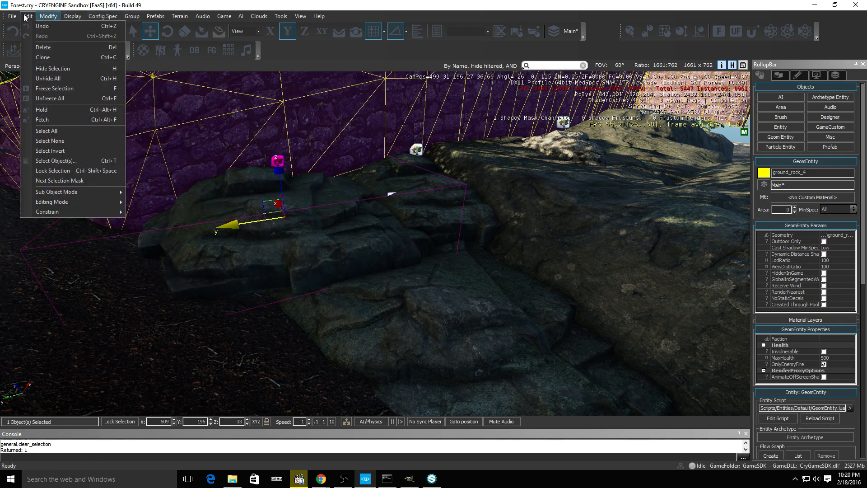
pyautogui.click(53, 57)
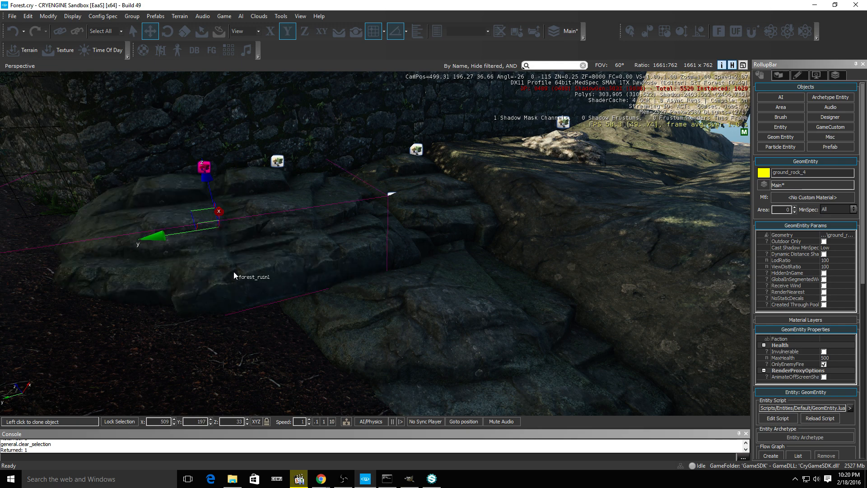
pyautogui.click(211, 210)
pyautogui.click(208, 181)
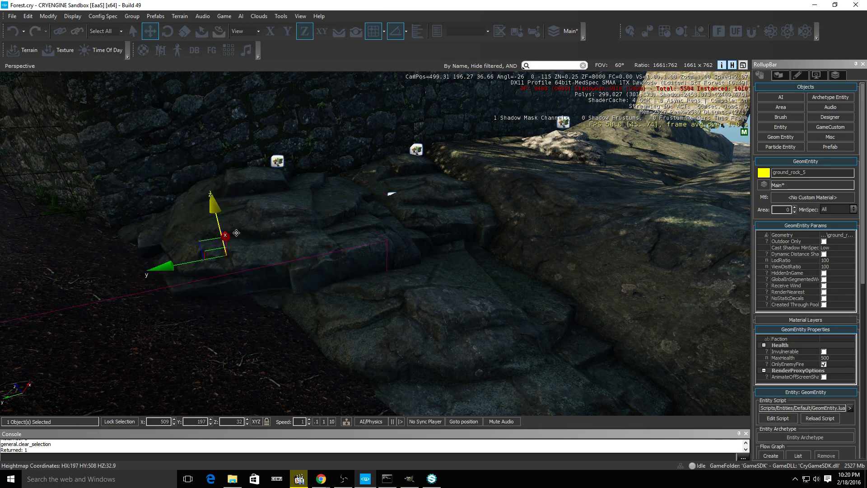
pyautogui.press('a')
pyautogui.moveTo(259, 261); pyautogui.dragTo(257, 262, button='right')
pyautogui.press('s')
pyautogui.moveTo(283, 259); pyautogui.dragTo(427, 242)
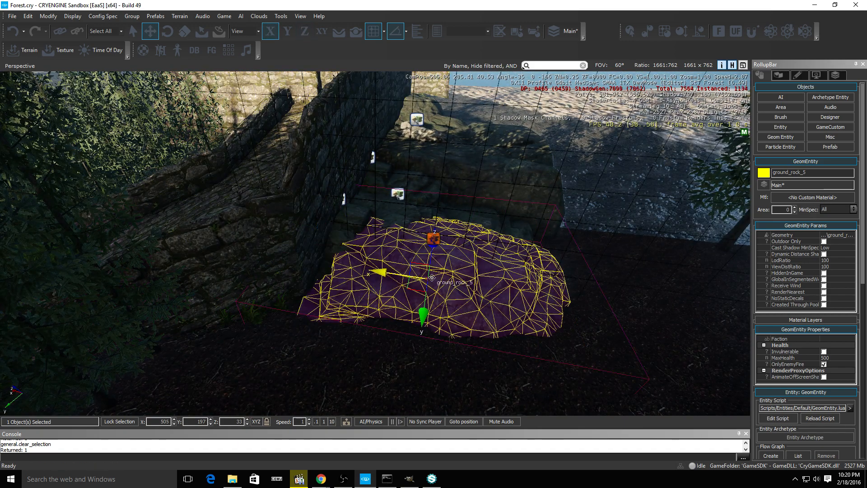
# Enable Outdoor Only for ground_rock_5 and lower it to Z 32 to close the gap above the slope
pyautogui.press('d')
pyautogui.moveTo(466, 275); pyautogui.dragTo(466, 274, button='right')
pyautogui.press('w')
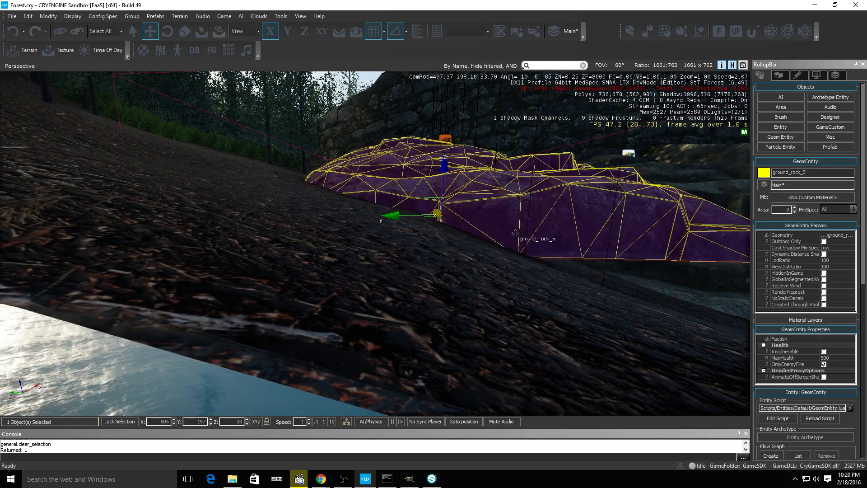
pyautogui.press('w')
pyautogui.press('d')
pyautogui.moveTo(515, 233); pyautogui.dragTo(515, 233, button='right')
pyautogui.press('s')
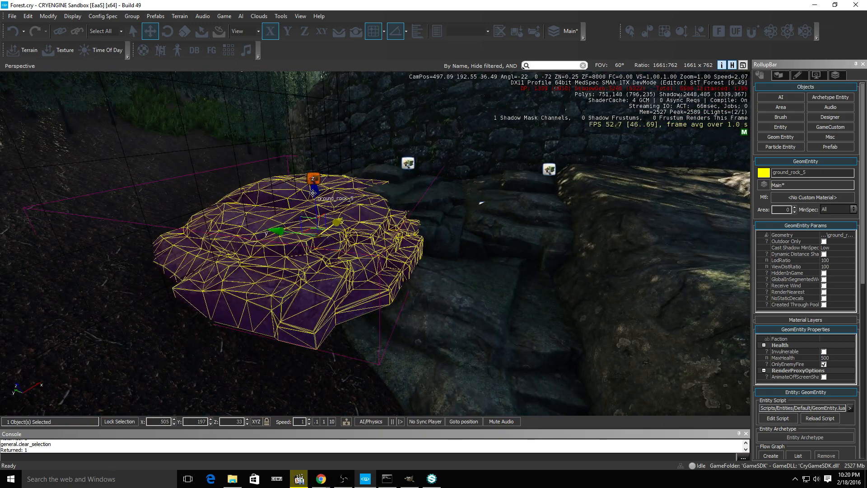
pyautogui.moveTo(312, 193); pyautogui.dragTo(310, 221)
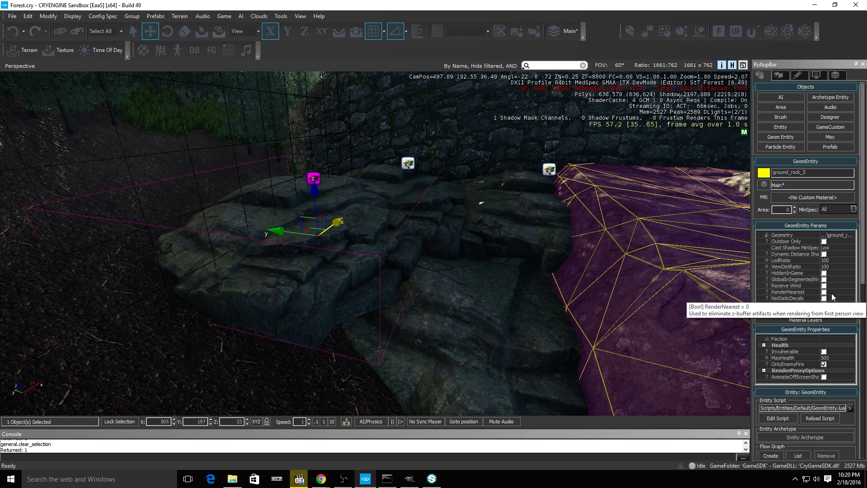
pyautogui.scroll(-1, 831, 293)
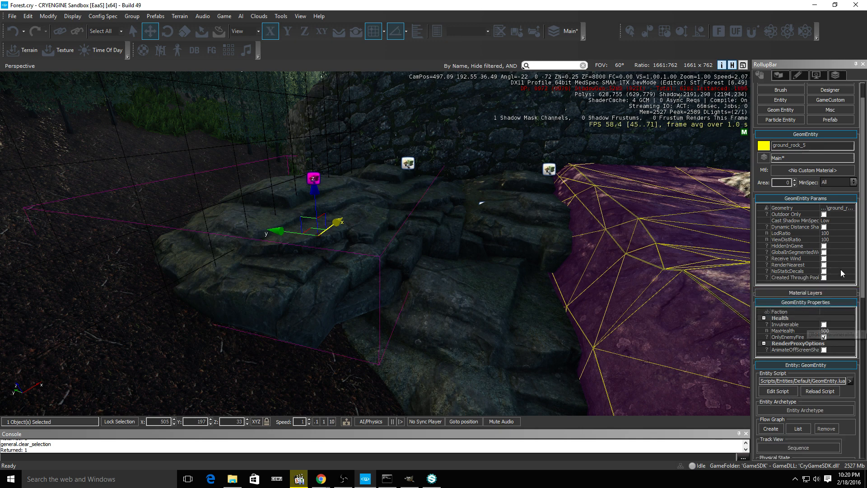
pyautogui.click(824, 214)
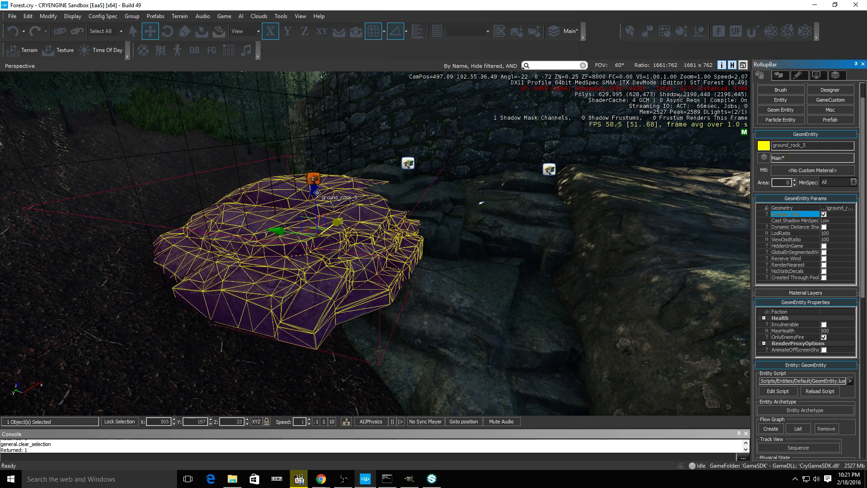
pyautogui.moveTo(318, 199); pyautogui.dragTo(327, 234)
# Select the cliff_rock_a_med2 entity lying on the large ground rock and delete it
pyautogui.press('a')
pyautogui.moveTo(445, 248); pyautogui.dragTo(386, 262, button='right')
pyautogui.press('w')
pyautogui.press('d')
pyautogui.press('w')
pyautogui.press('s')
pyautogui.press('d')
pyautogui.press('a')
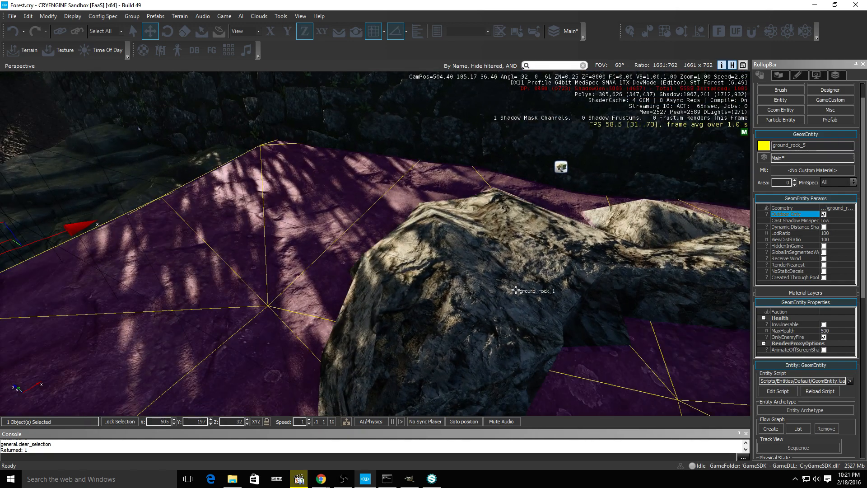
pyautogui.click(491, 272)
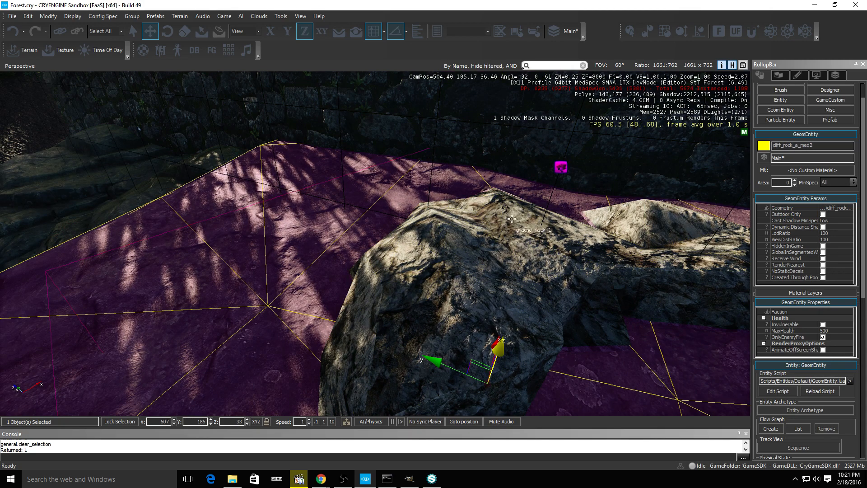
pyautogui.click(408, 262)
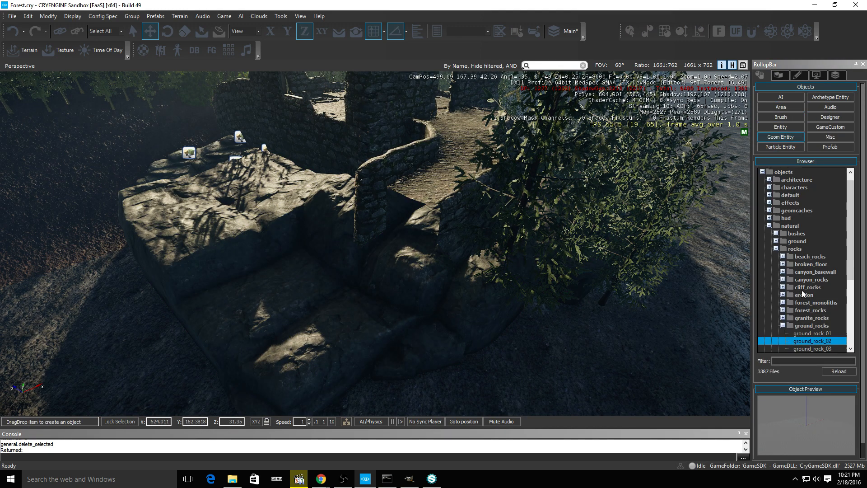
# Place a ground_rock_05 geometry entity beside the ruin's curved wall at X 506, Y 173, Z 37
pyautogui.scroll(-3, 826, 337)
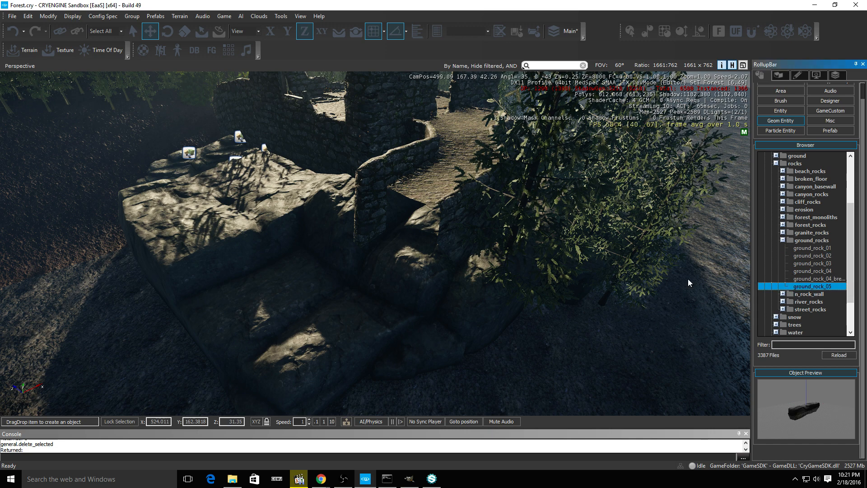
pyautogui.moveTo(333, 252); pyautogui.dragTo(365, 270)
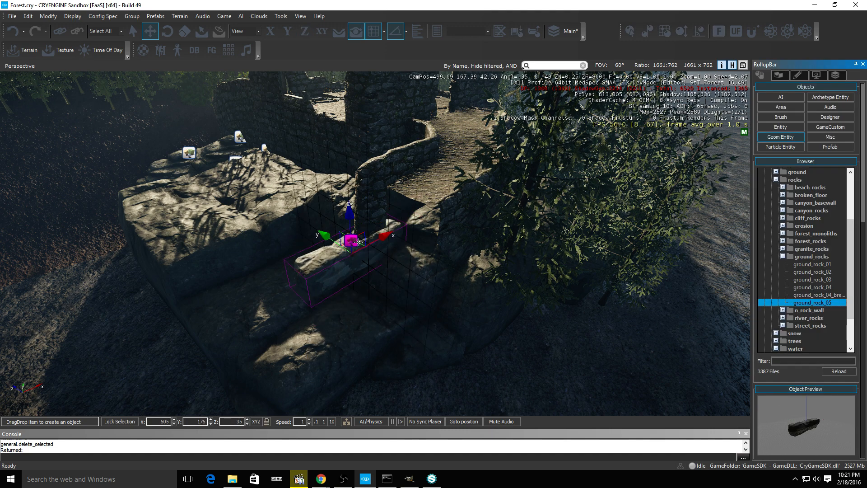
pyautogui.moveTo(372, 227); pyautogui.dragTo(403, 223)
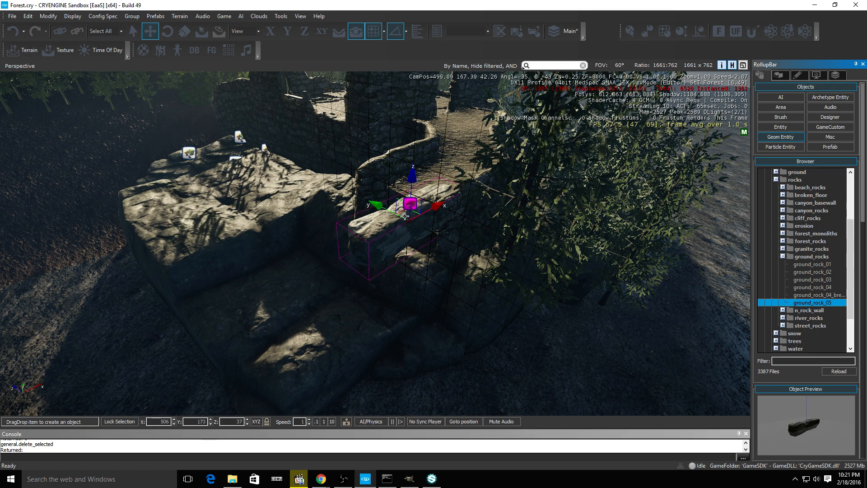
pyautogui.click(401, 212)
pyautogui.press('a')
pyautogui.moveTo(400, 208); pyautogui.dragTo(404, 185, button='right')
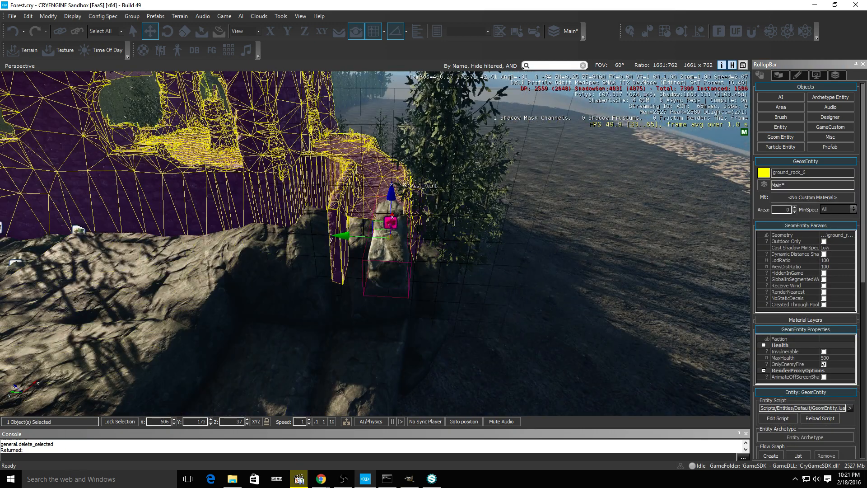
# Scale the new rock beside the curved wall uniformly to 1.98 and return to moving objects
pyautogui.click(180, 32)
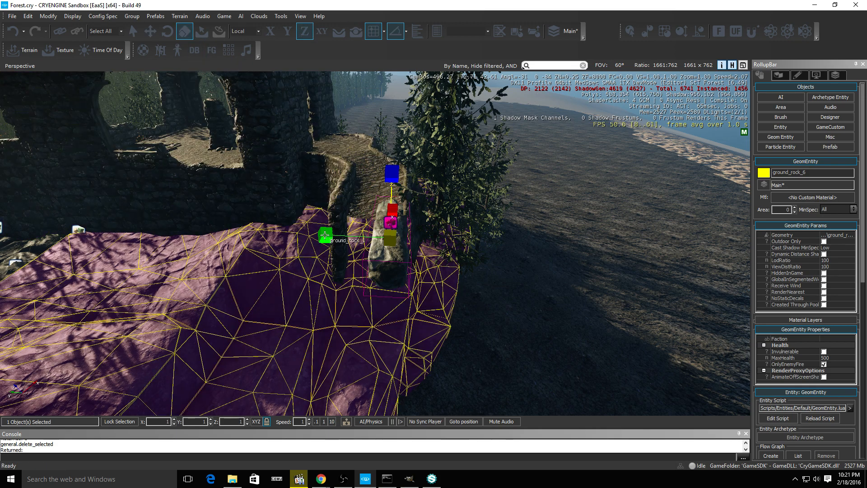
pyautogui.click(325, 235)
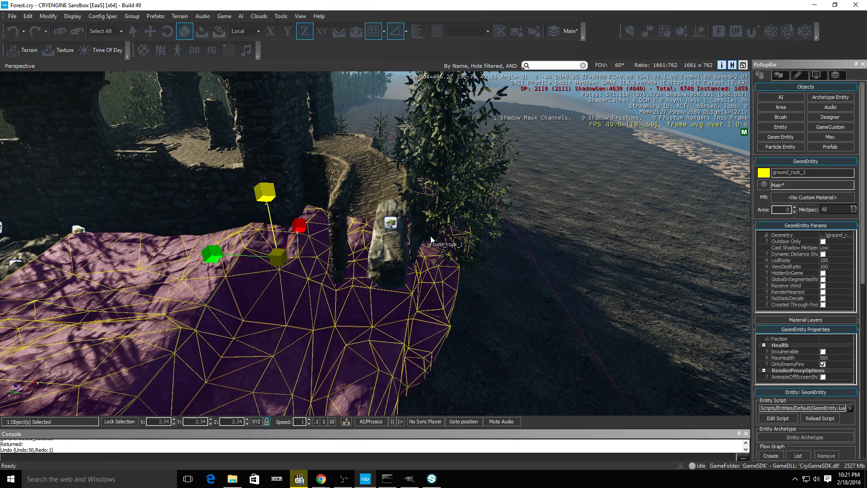
pyautogui.click(387, 246)
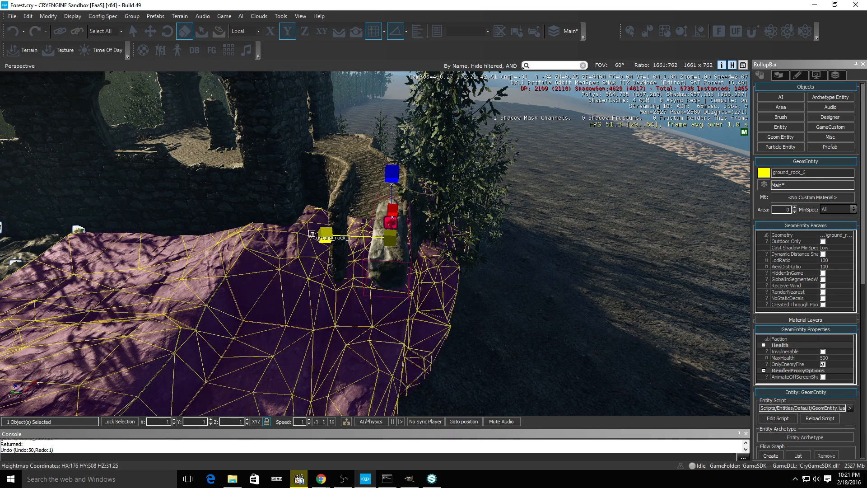
pyautogui.moveTo(312, 234); pyautogui.dragTo(177, 280)
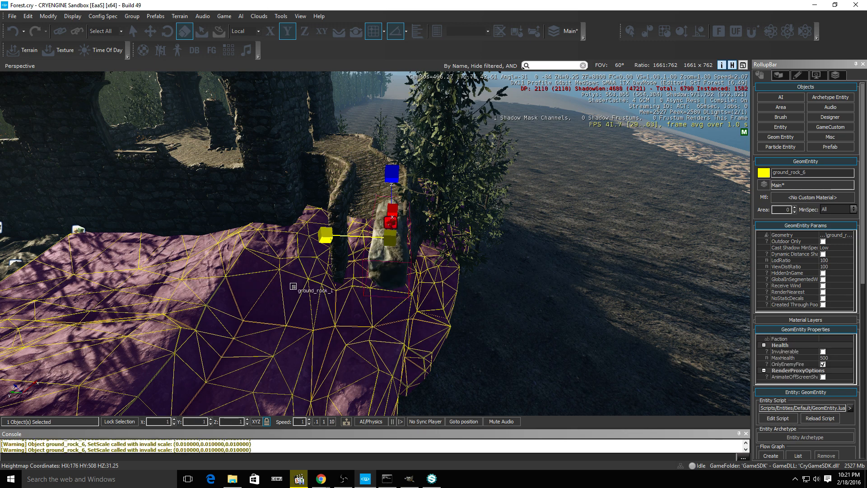
pyautogui.moveTo(293, 286); pyautogui.dragTo(318, 195)
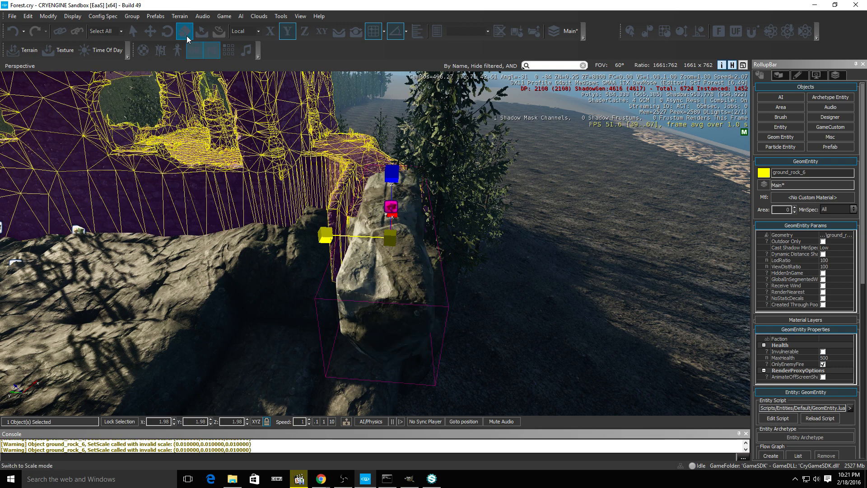
pyautogui.click(152, 29)
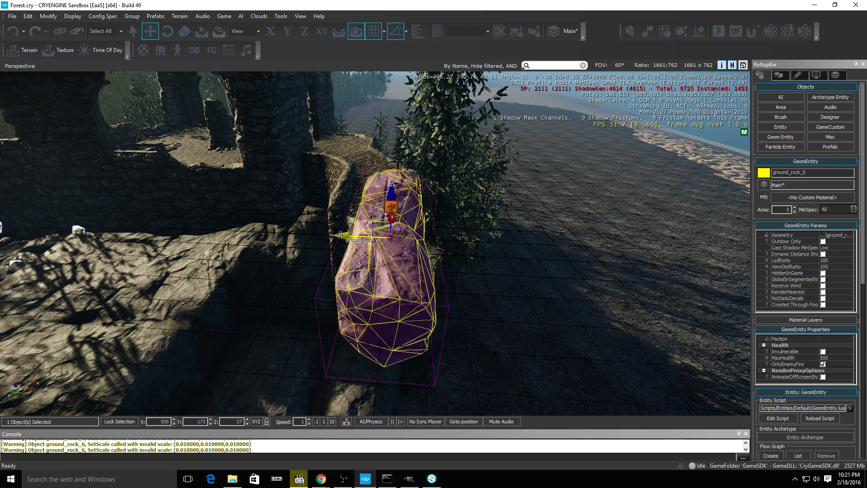
# Shift ground_rock_6 beside the ruin's curved wall to X 506, Y 174, Z 37 and switch to rotating objects
pyautogui.moveTo(357, 234); pyautogui.dragTo(321, 232)
pyautogui.press('d')
pyautogui.moveTo(314, 233); pyautogui.dragTo(380, 214, button='right')
pyautogui.press('w')
pyautogui.press('s')
pyautogui.press('w')
pyautogui.press('a')
pyautogui.press('s')
pyautogui.press('d')
pyautogui.press('w')
pyautogui.press('d')
pyautogui.press('a')
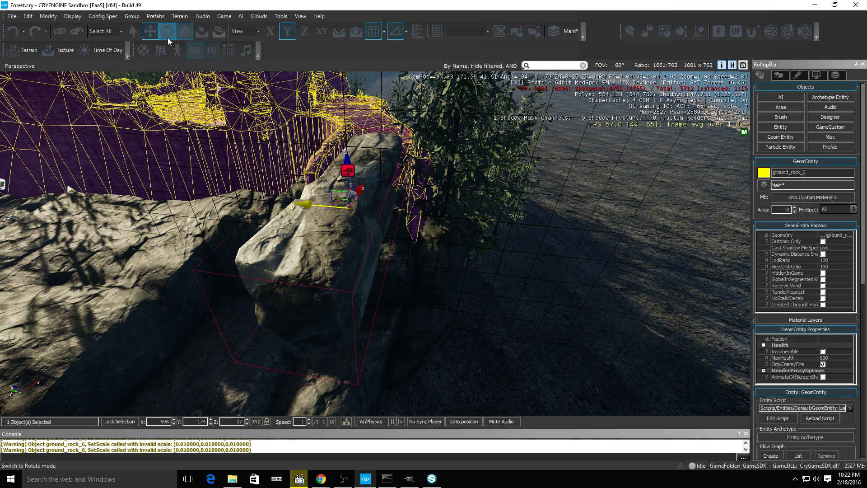
pyautogui.click(167, 36)
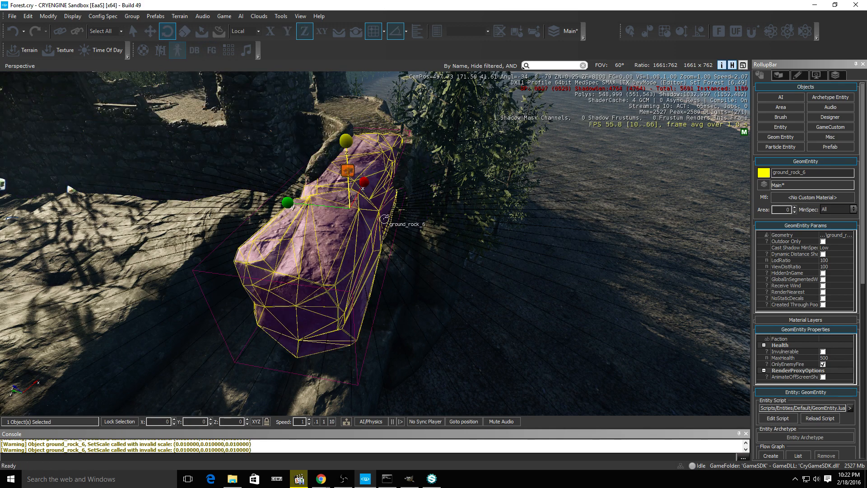
pyautogui.click(346, 140)
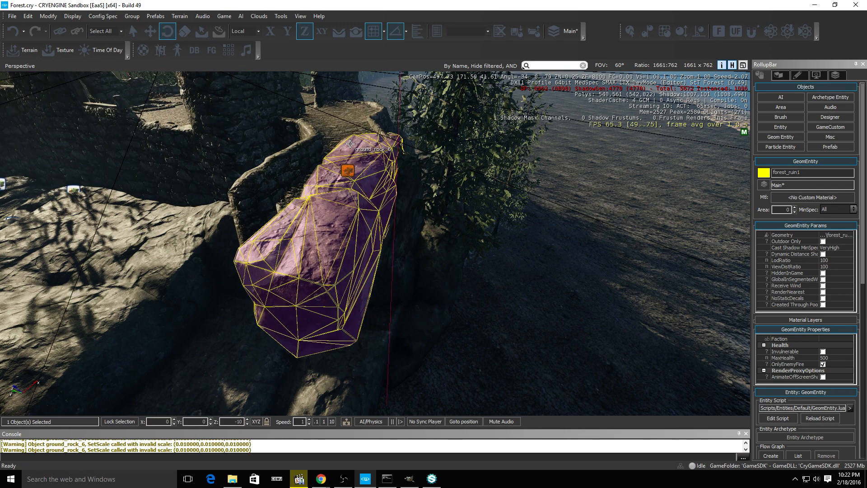
pyautogui.hotkey('ctrl', 'z')
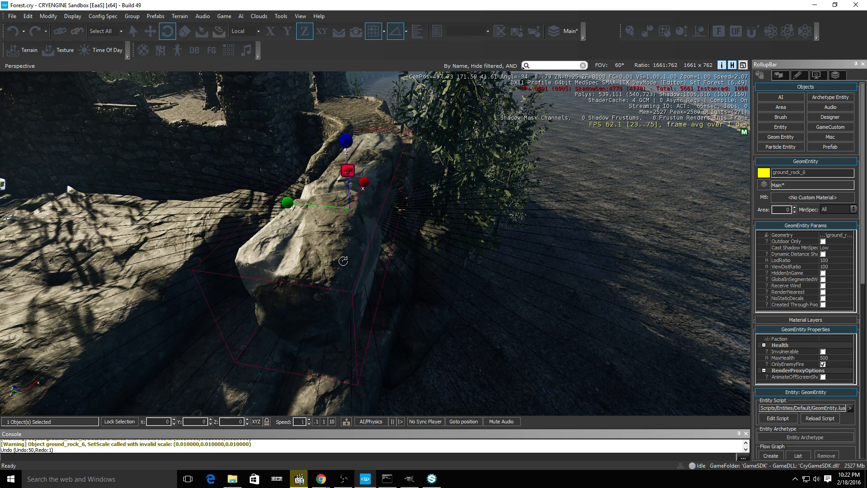
pyautogui.click(349, 145)
pyautogui.hotkey('ctrl', 'z')
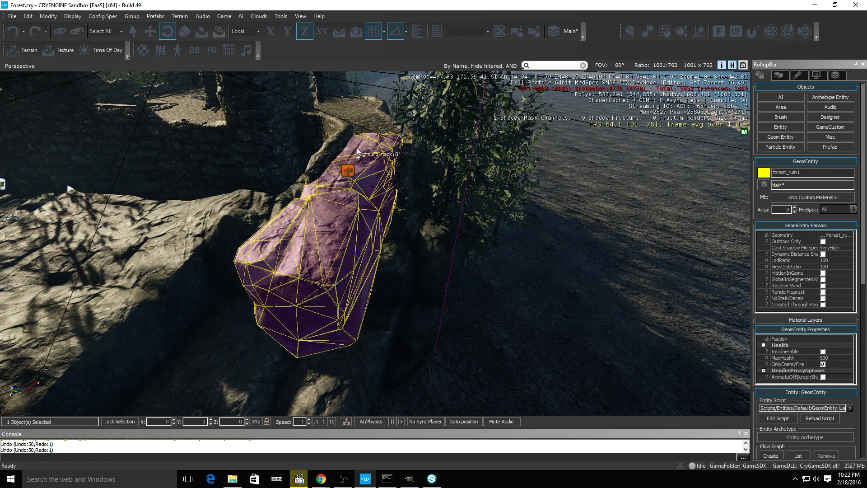
# Rotate ground_rock_6 on all three axes to about X 7, Y -45, Z -10 so it leans against the curved wall
pyautogui.moveTo(361, 226); pyautogui.dragTo(355, 243)
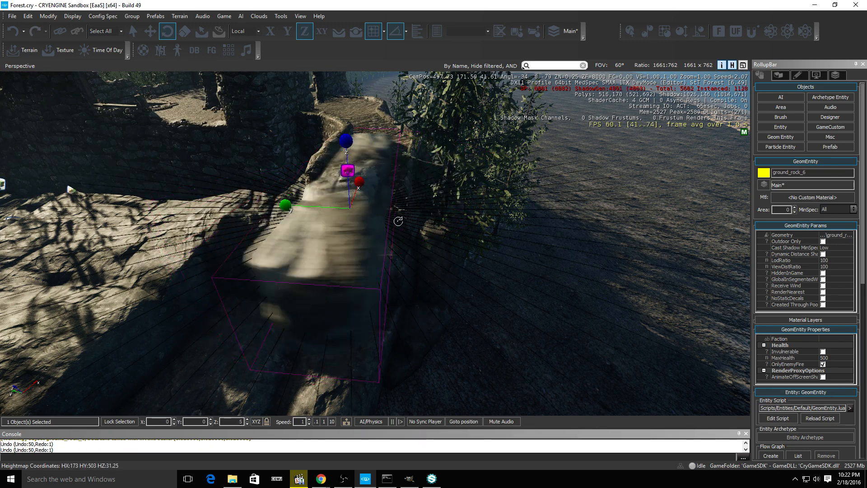
pyautogui.moveTo(304, 313); pyautogui.dragTo(227, 290)
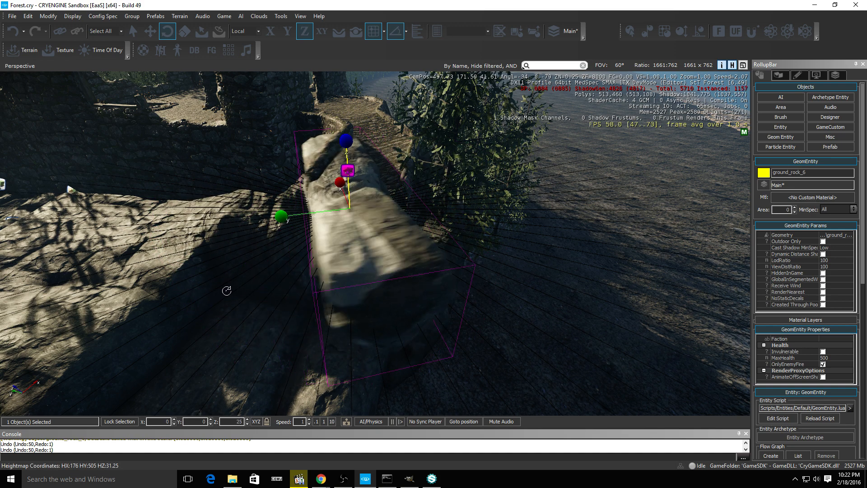
pyautogui.moveTo(405, 289); pyautogui.dragTo(361, 222)
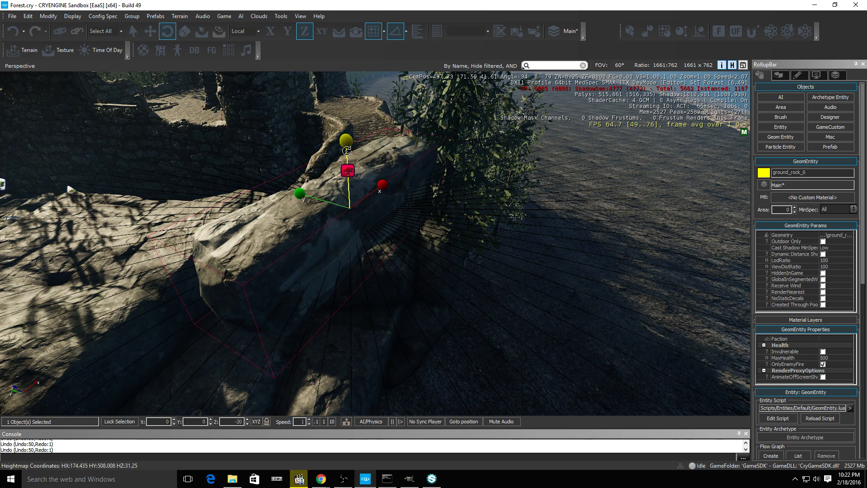
pyautogui.moveTo(346, 150); pyautogui.dragTo(340, 145)
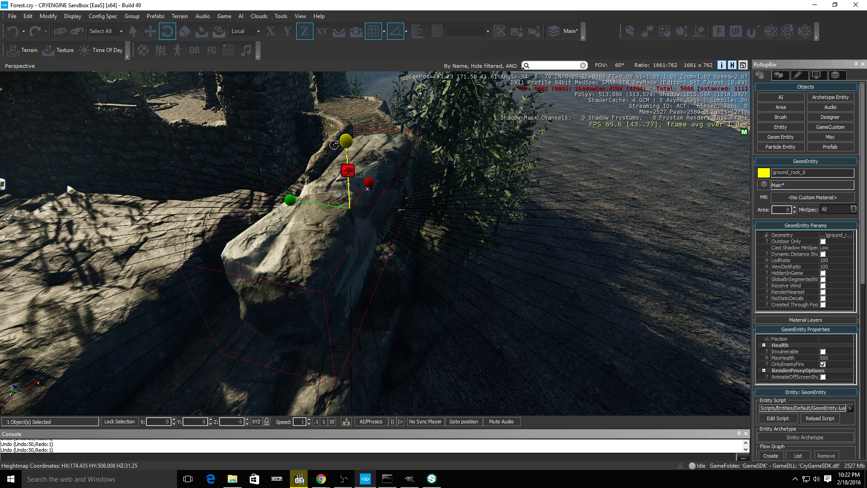
pyautogui.moveTo(367, 183); pyautogui.dragTo(361, 185)
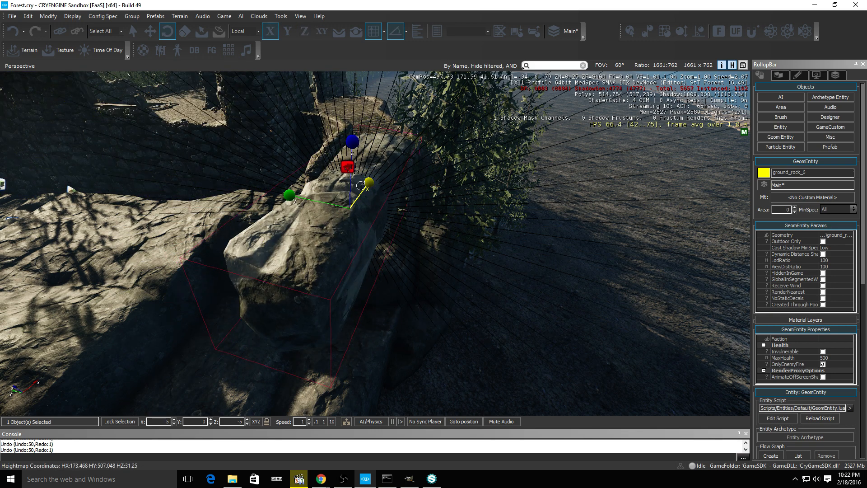
pyautogui.moveTo(291, 198); pyautogui.dragTo(284, 215)
# Place a ground_rock_04 geometry entity behind the tilted rock, on the side facing the pine
pyautogui.press('a')
pyautogui.moveTo(283, 217); pyautogui.dragTo(257, 185, button='right')
pyautogui.press('w')
pyautogui.press('d')
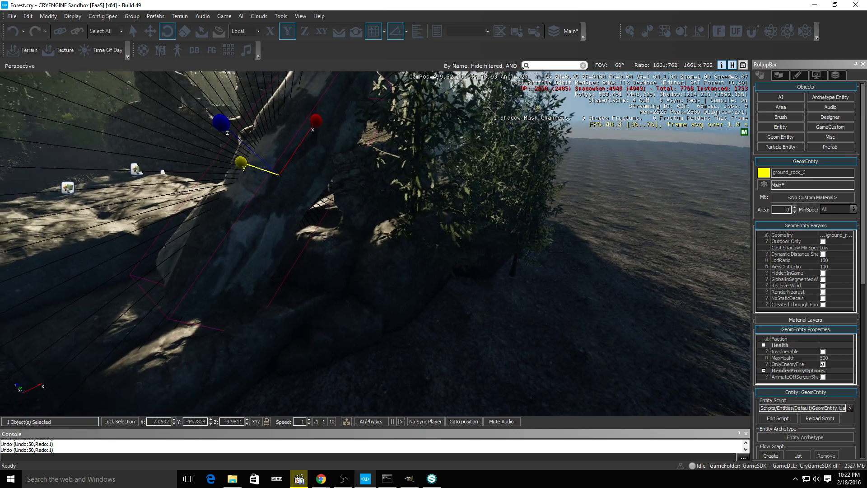
pyautogui.press('w')
pyautogui.moveTo(632, 177); pyautogui.dragTo(611, 177, button='right')
pyautogui.click(790, 138)
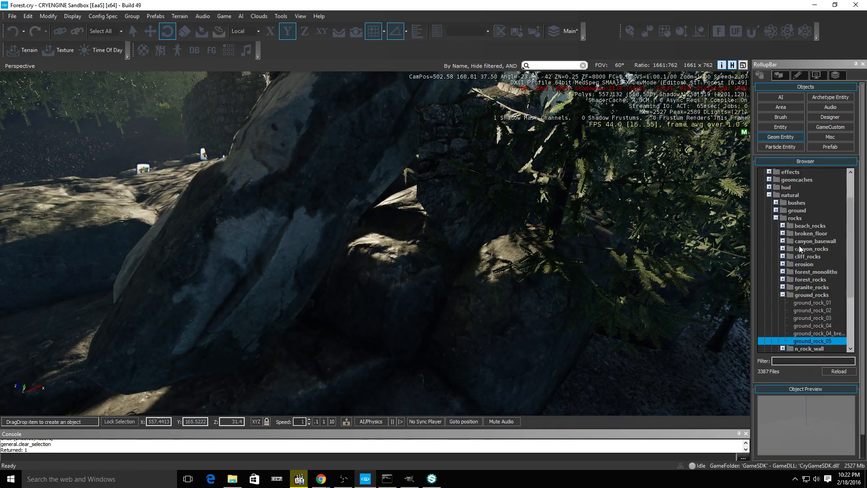
pyautogui.click(819, 325)
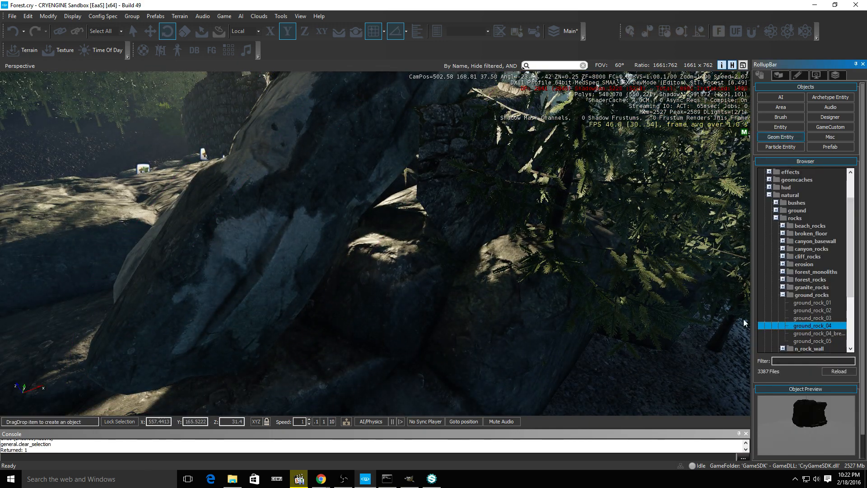
pyautogui.moveTo(393, 212); pyautogui.dragTo(395, 214)
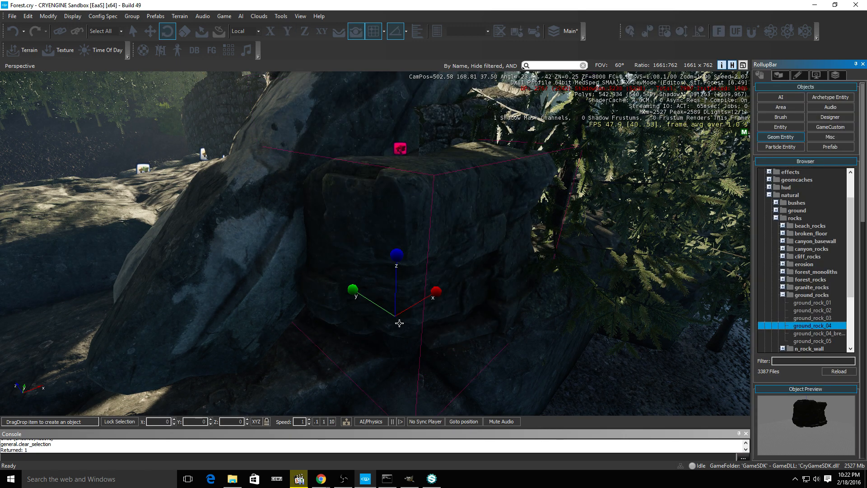
pyautogui.click(376, 338)
# Place a second ground_rock_04 entity between the tilted rock and the large ground rock, in front of the curved wall
pyautogui.press('a')
pyautogui.moveTo(484, 326); pyautogui.dragTo(486, 328, button='right')
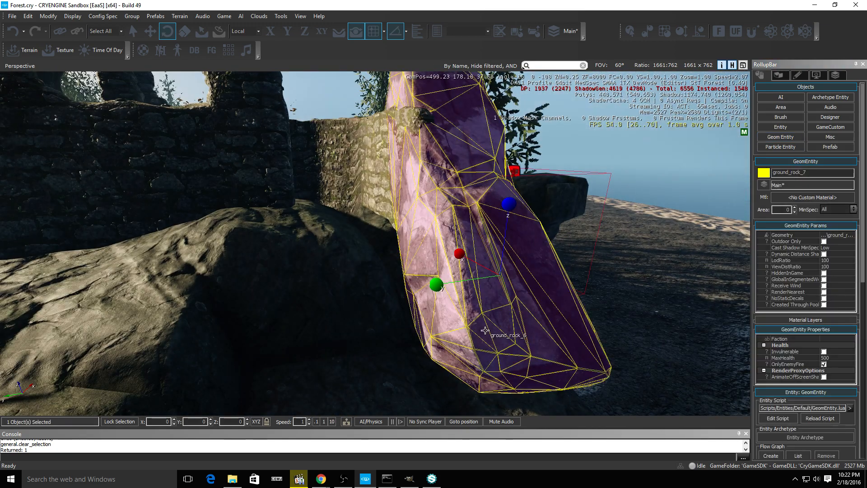
pyautogui.click(775, 137)
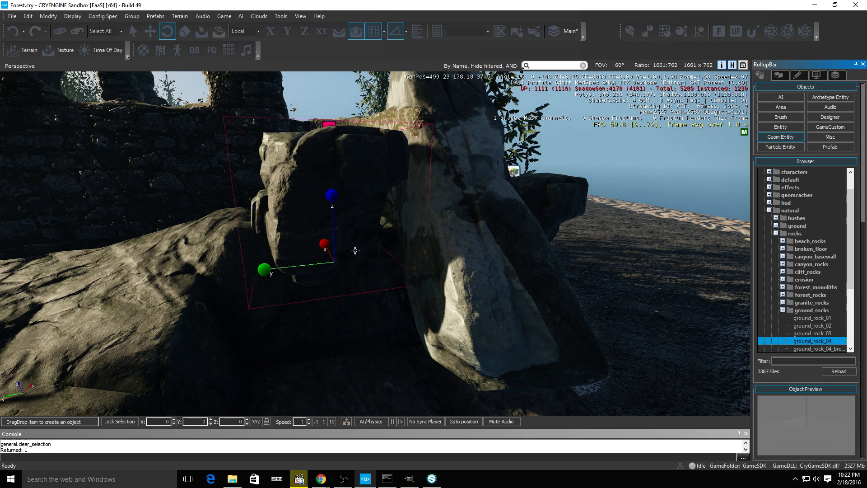
pyautogui.click(363, 262)
# Place a third ground_rock_04 entity in the corner between the ruin's straight and curved walls at X 510, Y 176, Z 37
pyautogui.moveTo(380, 226)
pyautogui.mouseDown(button='right')
pyautogui.moveTo(381, 218)
pyautogui.moveTo(380, 226)
pyautogui.mouseUp(button='right')
pyautogui.press('w')
pyautogui.press('s')
pyautogui.press('a')
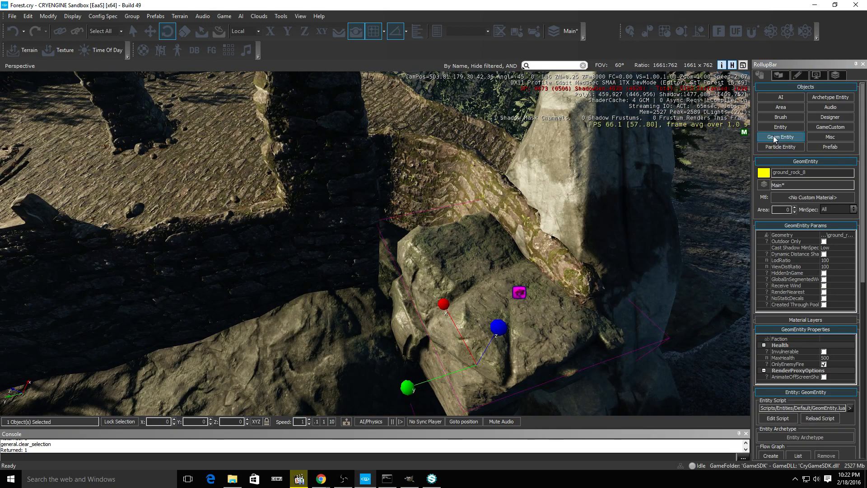
pyautogui.click(774, 138)
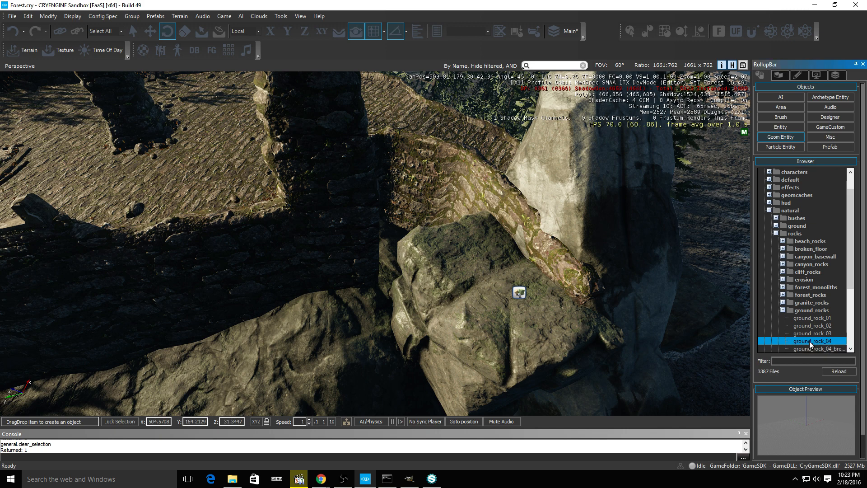
pyautogui.moveTo(410, 221); pyautogui.dragTo(408, 221)
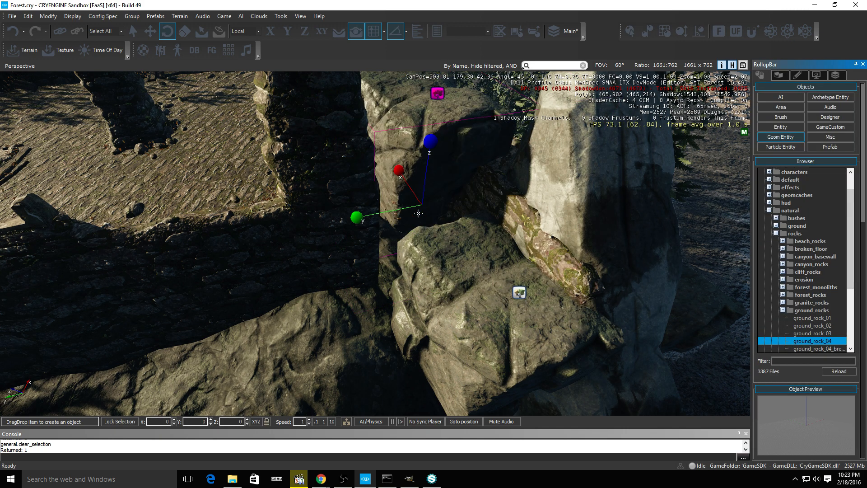
pyautogui.click(408, 171)
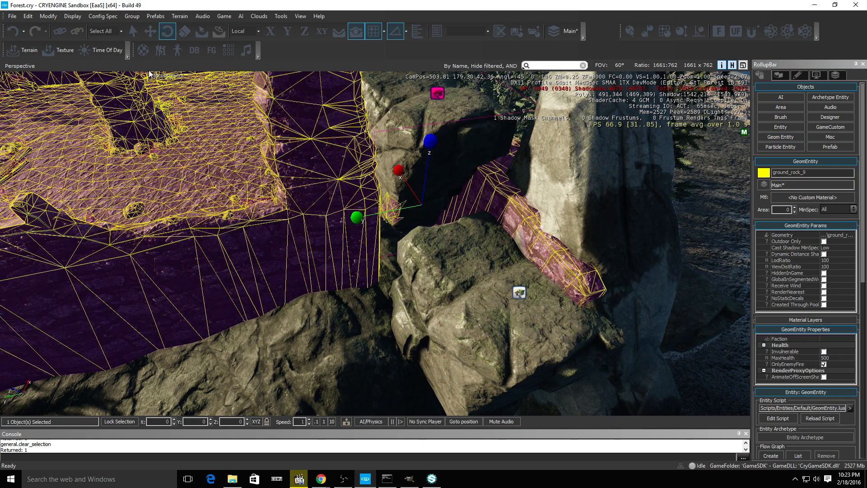
# Move ground_rock_9 down into the wall corner to X 509, Y 176, Z 35
pyautogui.click(151, 33)
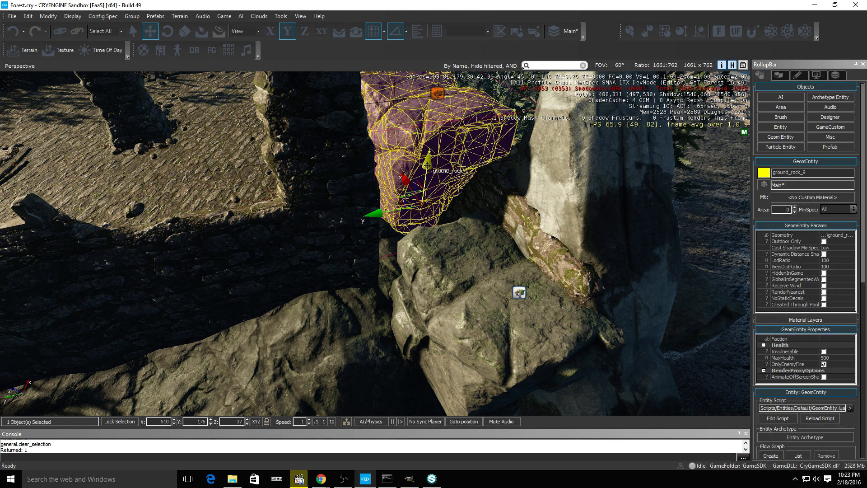
pyautogui.moveTo(427, 165); pyautogui.dragTo(415, 246)
pyautogui.press('d')
pyautogui.moveTo(415, 246); pyautogui.dragTo(450, 292, button='right')
pyautogui.press('a')
pyautogui.press('w')
pyautogui.press('d')
pyautogui.press('a')
pyautogui.press('a')
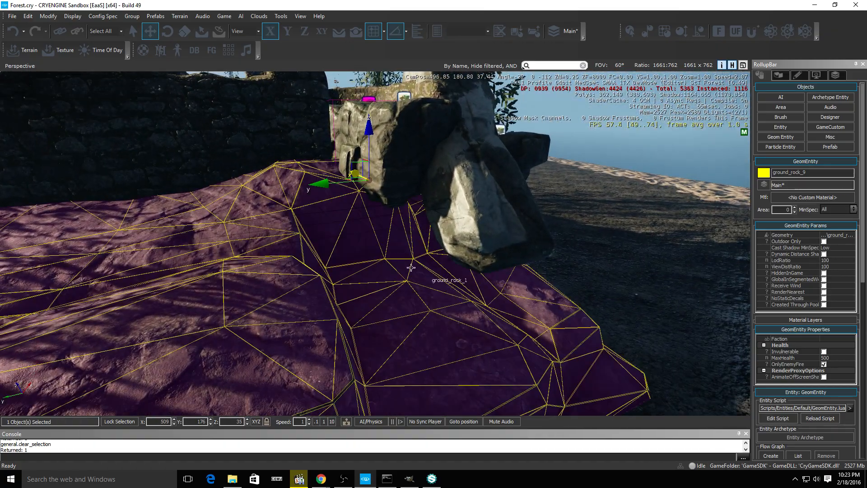
# Place another ground rock geometry entity in the gap beside the tilted rock's base at X 504, Y 176, Z 33
pyautogui.click(774, 138)
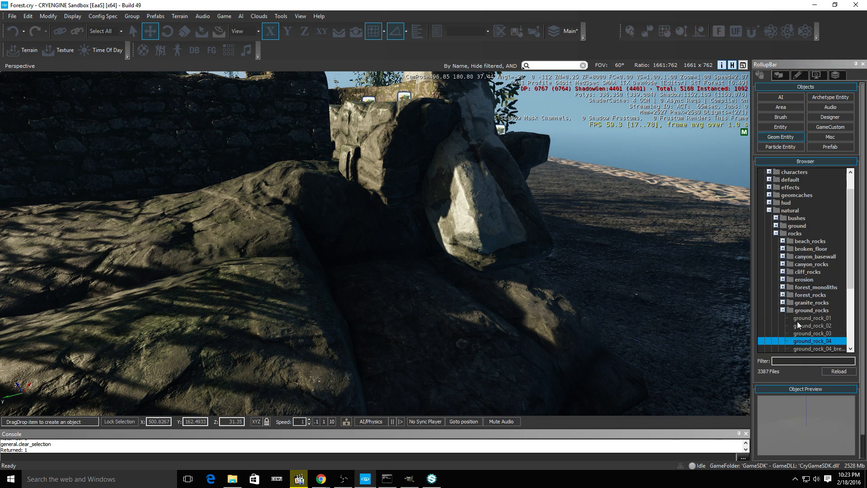
pyautogui.scroll(-1, 807, 336)
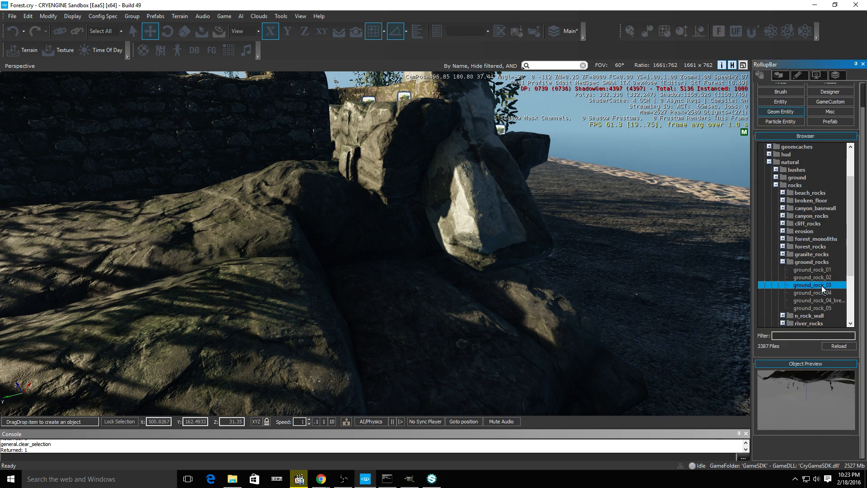
pyautogui.moveTo(412, 257); pyautogui.dragTo(413, 257)
pyautogui.click(413, 257)
# Place a ground_rock_04 entity beneath the tilted rock's outer side at X 504, Y 173, Z 33
pyautogui.press('d')
pyautogui.moveTo(413, 256); pyautogui.dragTo(289, 254, button='right')
pyautogui.press('w')
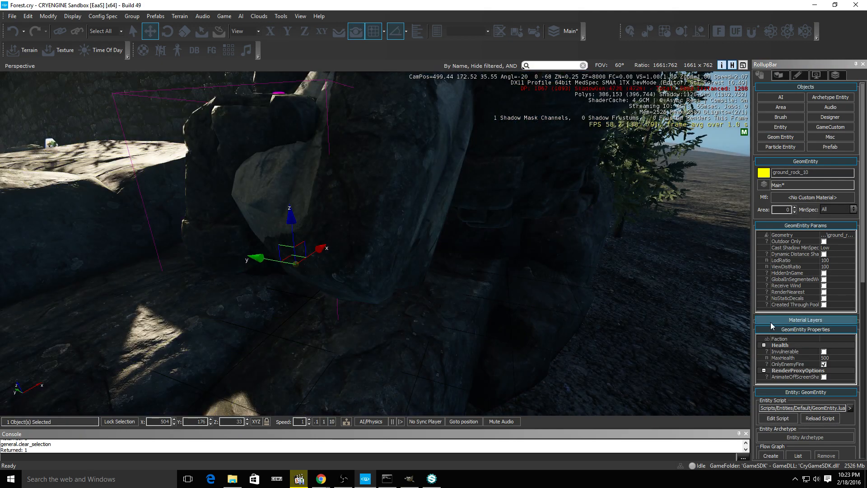
pyautogui.click(790, 137)
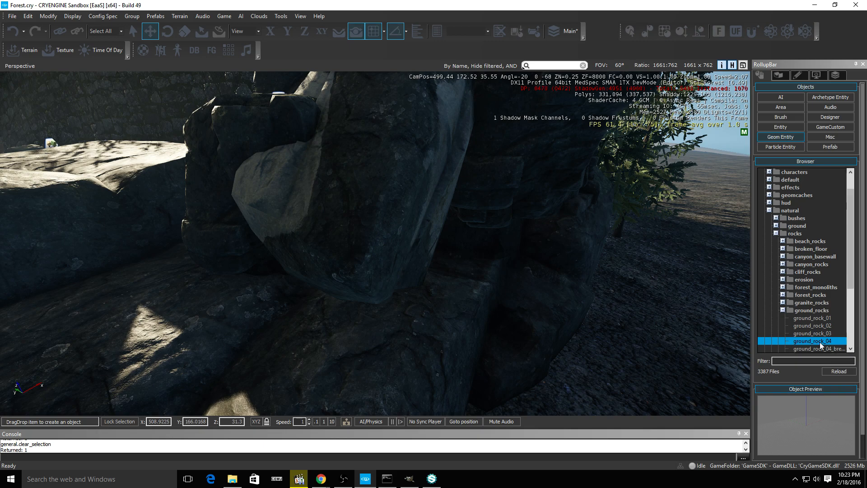
pyautogui.moveTo(451, 283); pyautogui.dragTo(450, 281)
pyautogui.click(450, 281)
# Inspect the rock arrangement around the ruin and the bare ground between the rocks and the neighbouring pines
pyautogui.press('s')
pyautogui.moveTo(451, 280); pyautogui.dragTo(659, 235, button='right')
pyautogui.press('d')
pyautogui.press('w')
pyautogui.press('a')
pyautogui.press('d')
pyautogui.press('w')
pyautogui.press('s')
pyautogui.press('d')
pyautogui.press('a')
pyautogui.press('w')
pyautogui.press('w')
pyautogui.press('a')
pyautogui.press('w')
pyautogui.press('s')
pyautogui.press('w')
pyautogui.press('w')
pyautogui.press('a')
pyautogui.press('w')
pyautogui.moveTo(524, 253); pyautogui.dragTo(547, 280, button='right')
pyautogui.moveTo(494, 298); pyautogui.dragTo(484, 322, button='right')
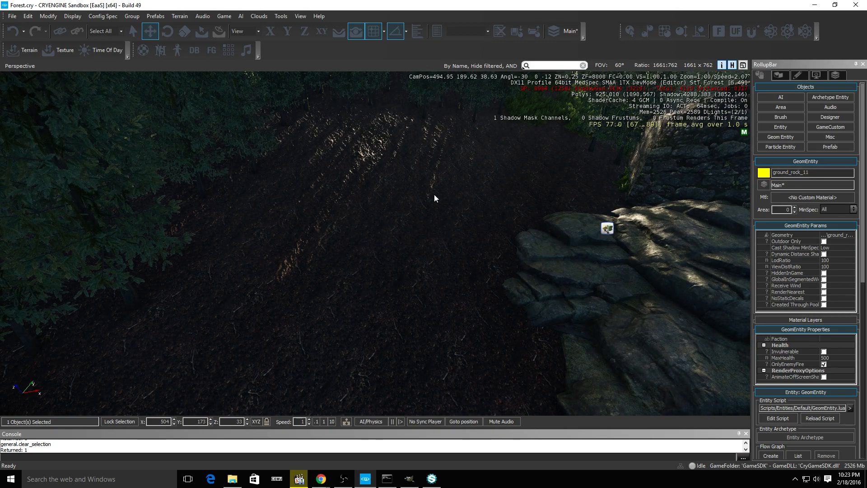
pyautogui.press('s')
pyautogui.moveTo(420, 237)
pyautogui.mouseDown(button='right')
pyautogui.moveTo(433, 255)
pyautogui.moveTo(432, 229)
pyautogui.mouseUp(button='right')
pyautogui.press('w')
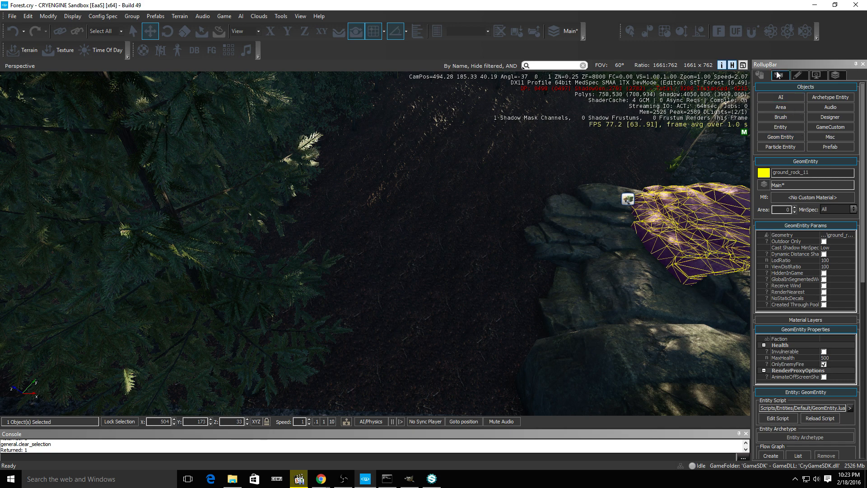
# Open the terrain vegetation tools and select a pine_large tree beside the rocks as the vegetation object
pyautogui.click(778, 75)
pyautogui.click(782, 120)
pyautogui.click(784, 107)
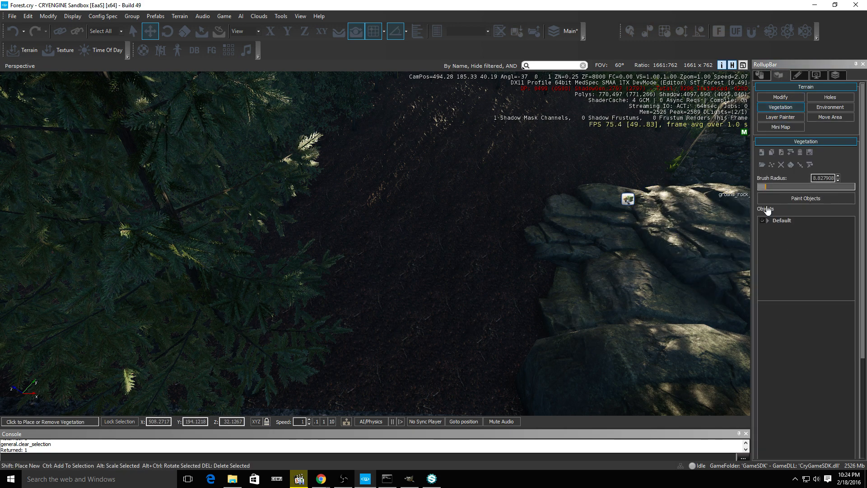
pyautogui.click(159, 239)
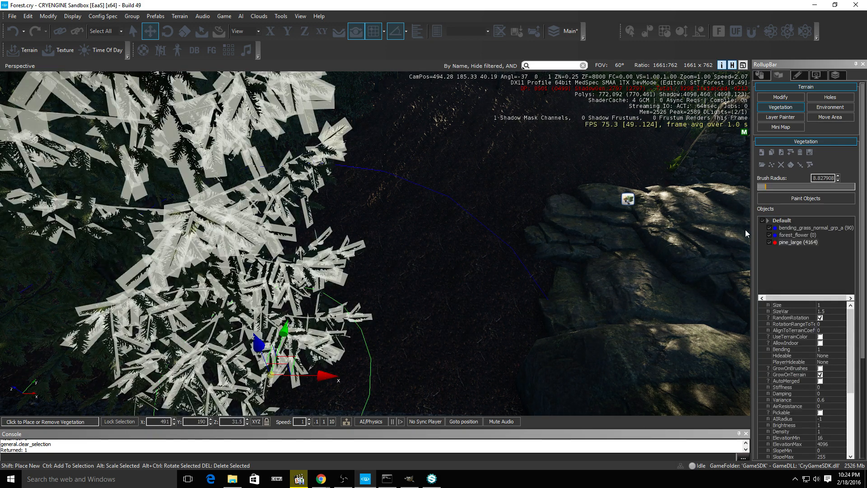
# Paint pine_large trees over the bare ground beside the rocks and around the ruin's edges
pyautogui.click(805, 199)
pyautogui.press('a')
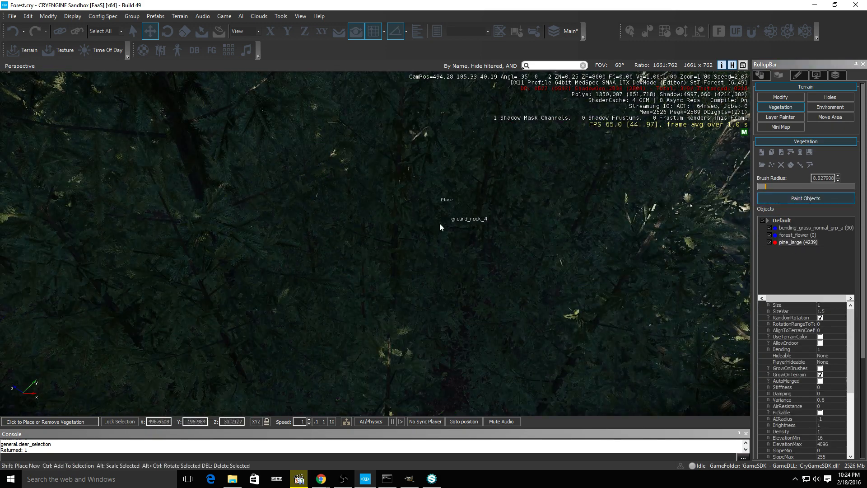
pyautogui.press('d')
pyautogui.moveTo(442, 224)
pyautogui.mouseDown(button='right')
pyautogui.moveTo(452, 203)
pyautogui.moveTo(455, 235)
pyautogui.moveTo(456, 224)
pyautogui.mouseUp(button='right')
pyautogui.press('s')
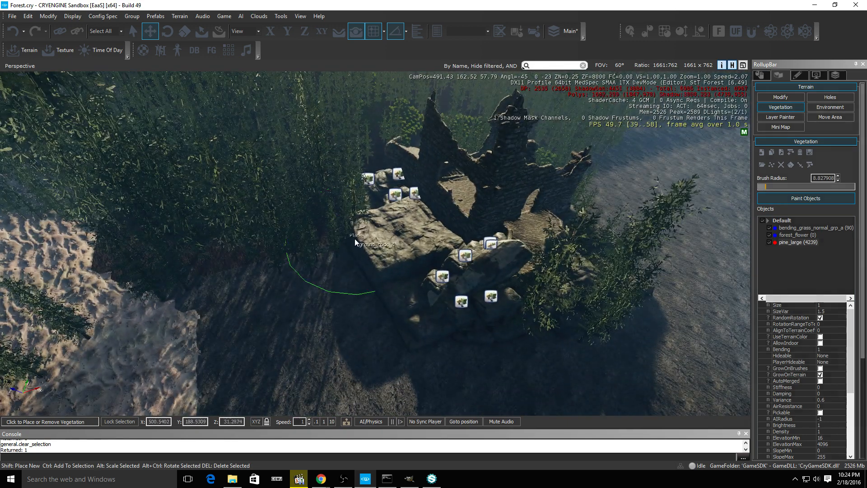
pyautogui.click(399, 266)
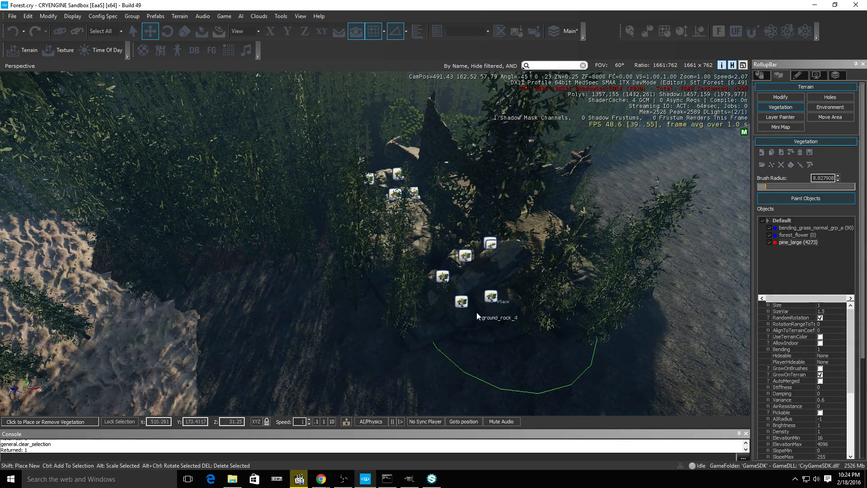
pyautogui.moveTo(504, 319); pyautogui.dragTo(444, 306)
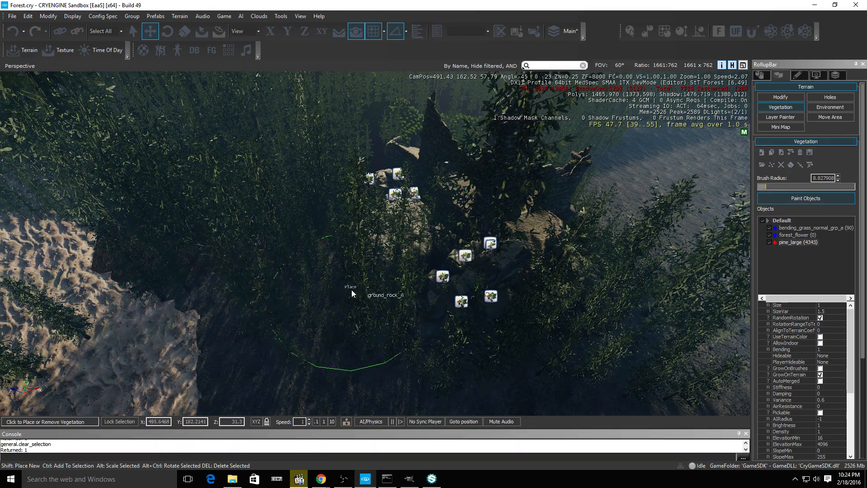
pyautogui.moveTo(351, 289); pyautogui.dragTo(492, 288)
# Undo the last pine painting stroke and paint more pine_large trees beside the ruin
pyautogui.press('d')
pyautogui.moveTo(492, 288)
pyautogui.mouseDown(button='right')
pyautogui.moveTo(456, 310)
pyautogui.moveTo(458, 295)
pyautogui.mouseUp(button='right')
pyautogui.press('w')
pyautogui.press('d')
pyautogui.hotkey('ctrl', 'z')
pyautogui.press('a')
pyautogui.click(567, 337)
# Examine the painted pines and the surrounding terrain from several sides of the ruin
pyautogui.press('s')
pyautogui.moveTo(567, 337); pyautogui.dragTo(563, 321, button='right')
pyautogui.press('d')
pyautogui.press('a')
pyautogui.moveTo(450, 258); pyautogui.dragTo(461, 250, button='right')
pyautogui.press('d')
pyautogui.moveTo(577, 307); pyautogui.dragTo(572, 308, button='right')
pyautogui.press('w')
pyautogui.press('w')
pyautogui.press('w')
pyautogui.moveTo(356, 260); pyautogui.dragTo(362, 257, button='right')
pyautogui.press('w')
pyautogui.press('s')
pyautogui.press('w')
pyautogui.press('w')
pyautogui.press('s')
pyautogui.press('w')
pyautogui.press('w')
pyautogui.press('w')
pyautogui.press('s')
pyautogui.moveTo(457, 236); pyautogui.dragTo(468, 268, button='right')
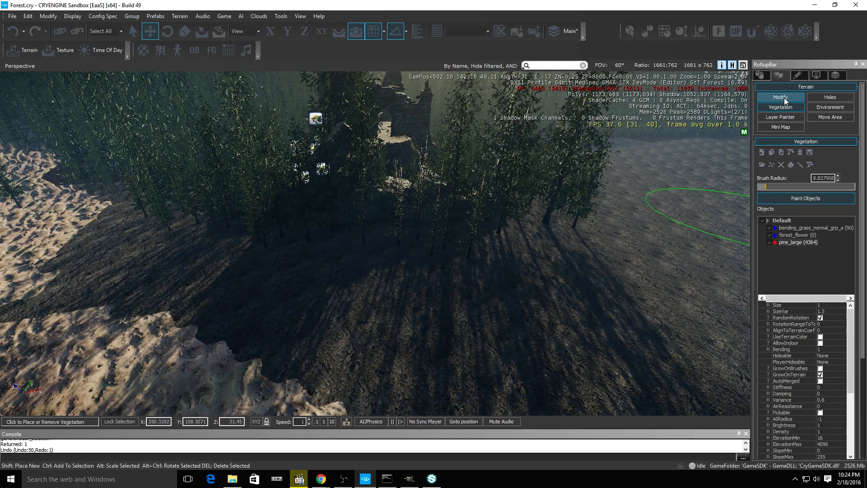
# Start creating a River object from the Misc objects on the bare ground in front of the ruin's rocks
pyautogui.click(813, 109)
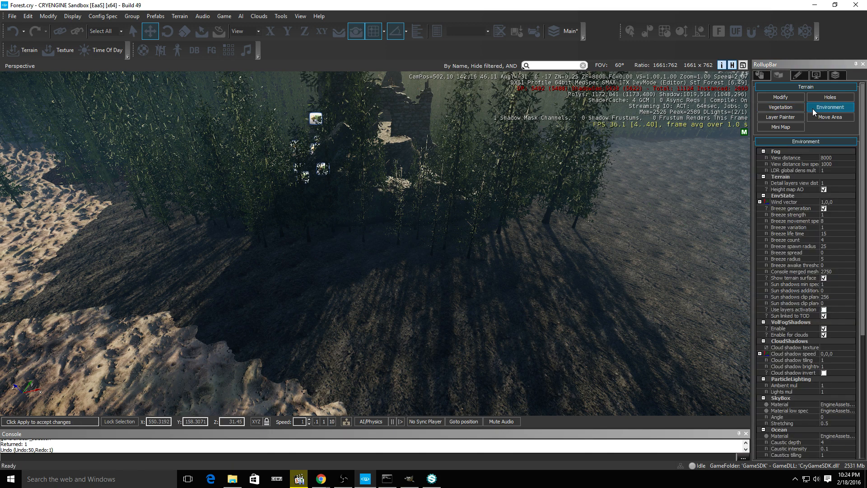
pyautogui.click(762, 78)
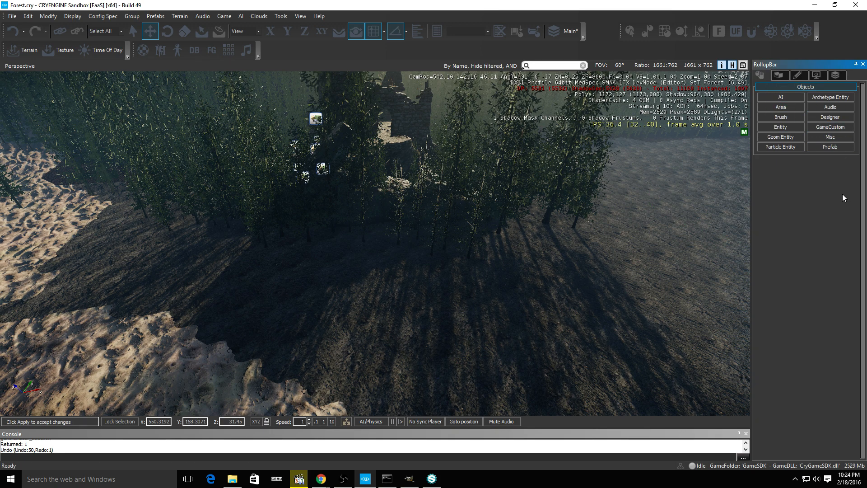
pyautogui.click(831, 138)
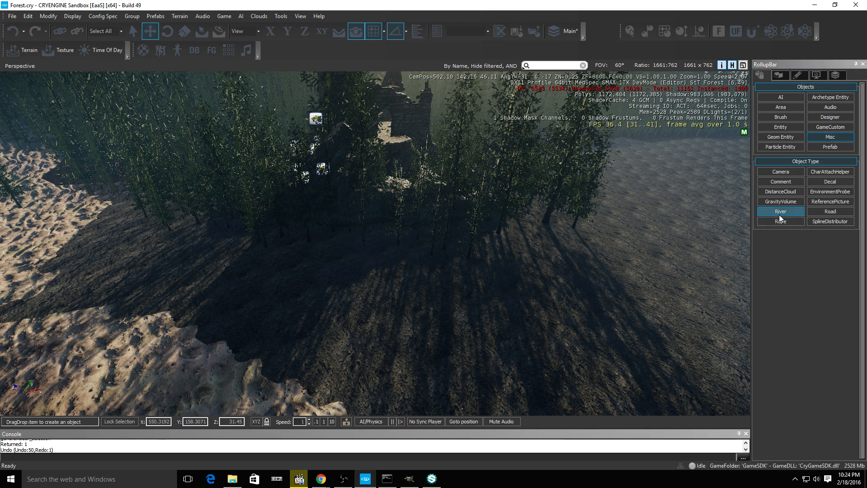
pyautogui.click(779, 212)
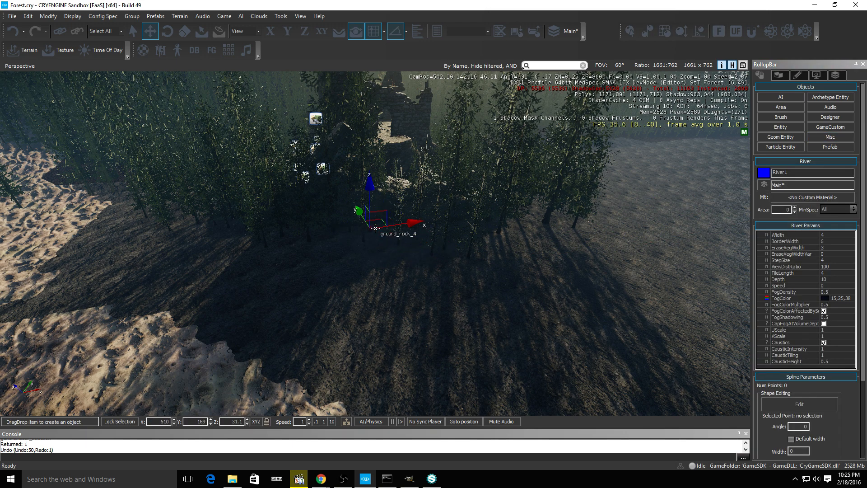
pyautogui.press('w')
pyautogui.moveTo(375, 269); pyautogui.dragTo(375, 269, button='right')
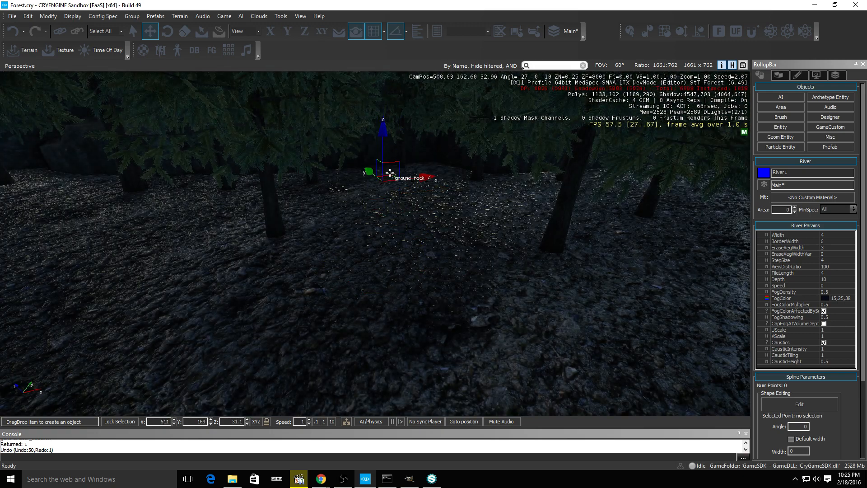
pyautogui.scroll(-2, 411, 278)
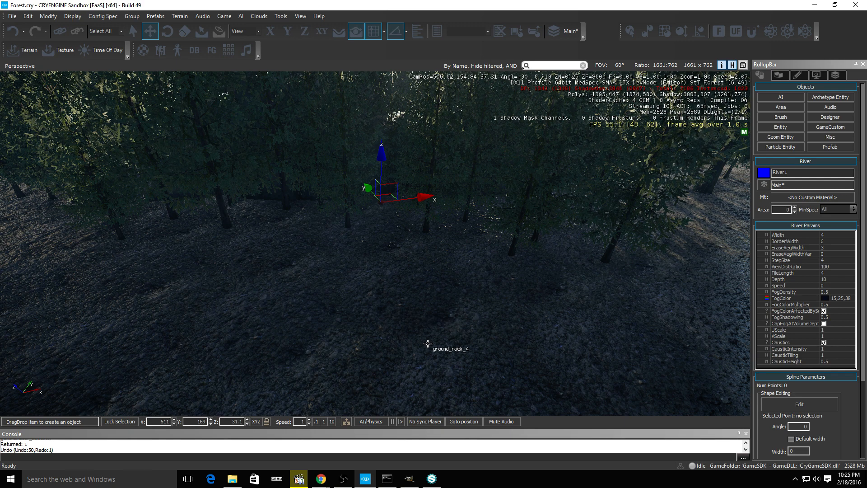
# Assign a water material from the watervolumes folder to the river and finish its four-point spline in front of the rocks
pyautogui.click(808, 197)
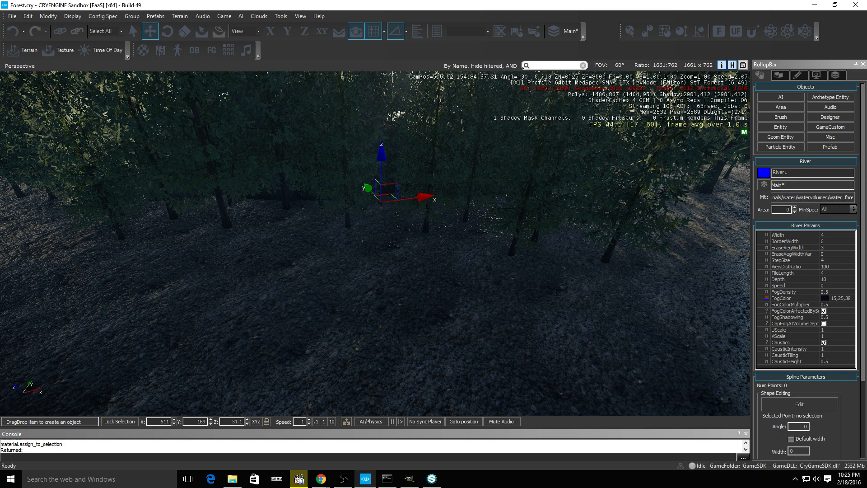
pyautogui.press('w')
pyautogui.moveTo(602, 215); pyautogui.dragTo(603, 214, button='right')
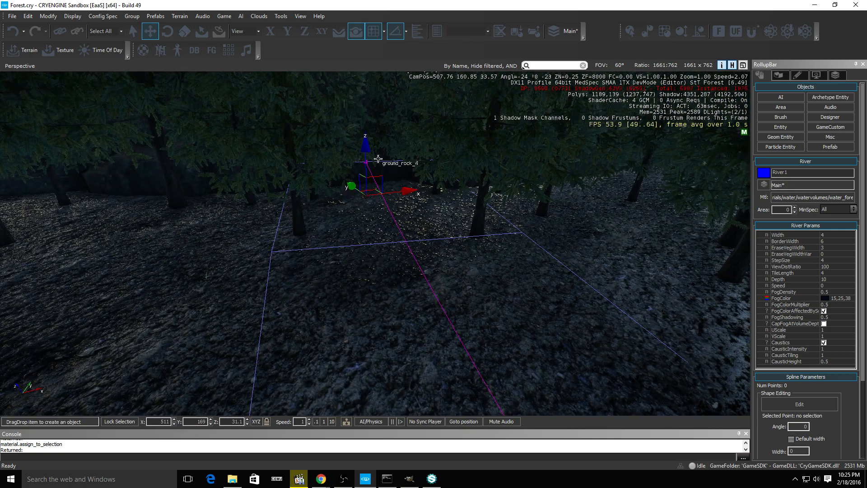
pyautogui.click(375, 184)
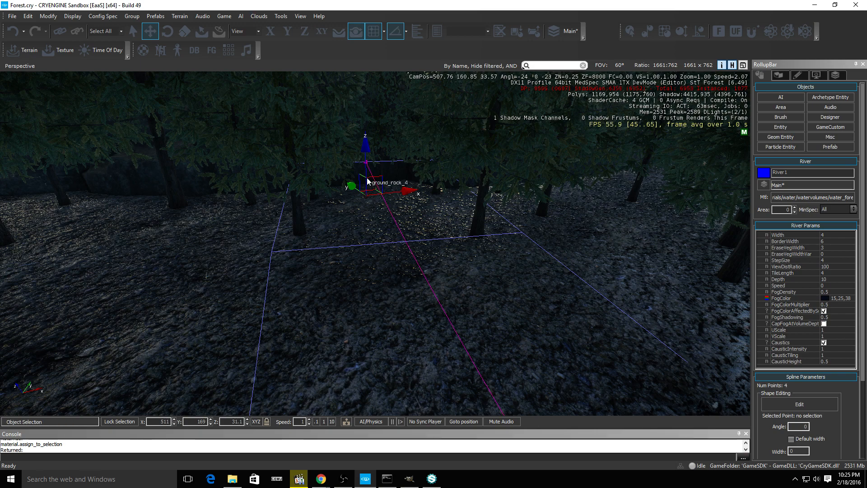
# Select the new river and examine its outline on the ground beside the trees
pyautogui.moveTo(375, 184); pyautogui.dragTo(400, 258, button='right')
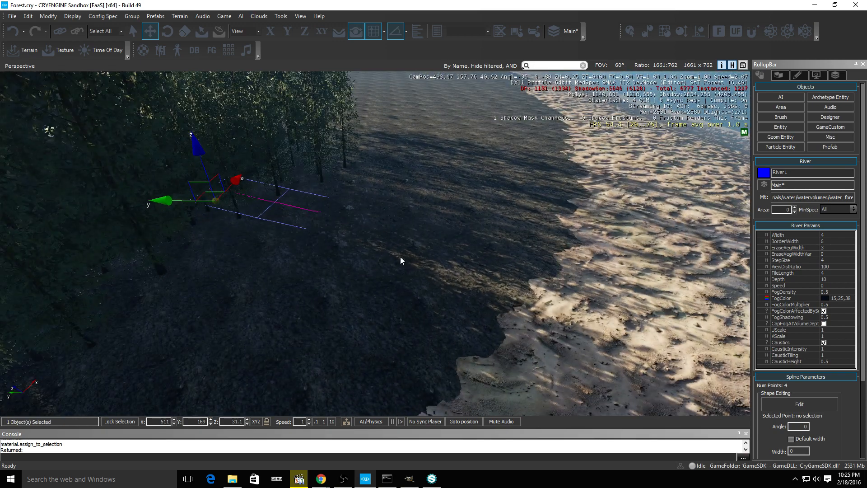
pyautogui.click(428, 226)
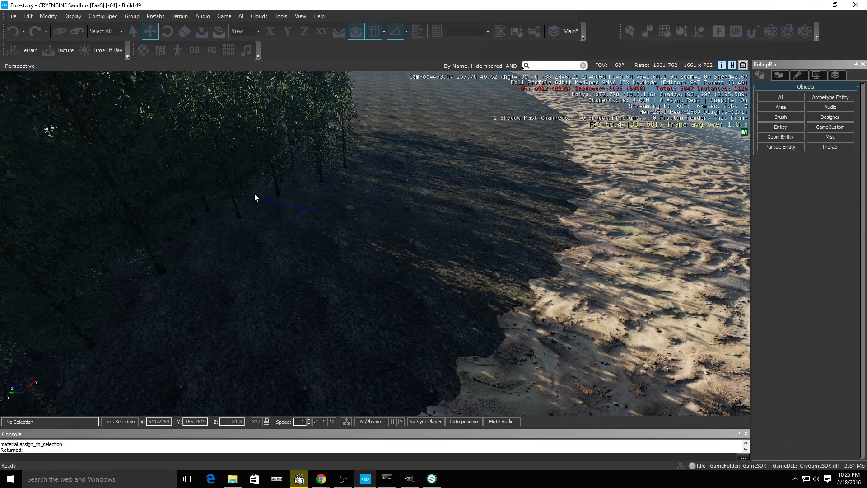
pyautogui.click(274, 201)
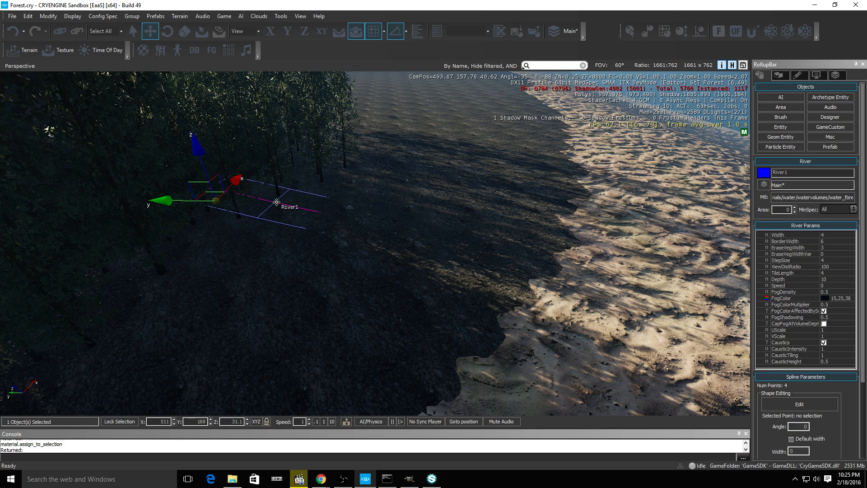
pyautogui.click(201, 150)
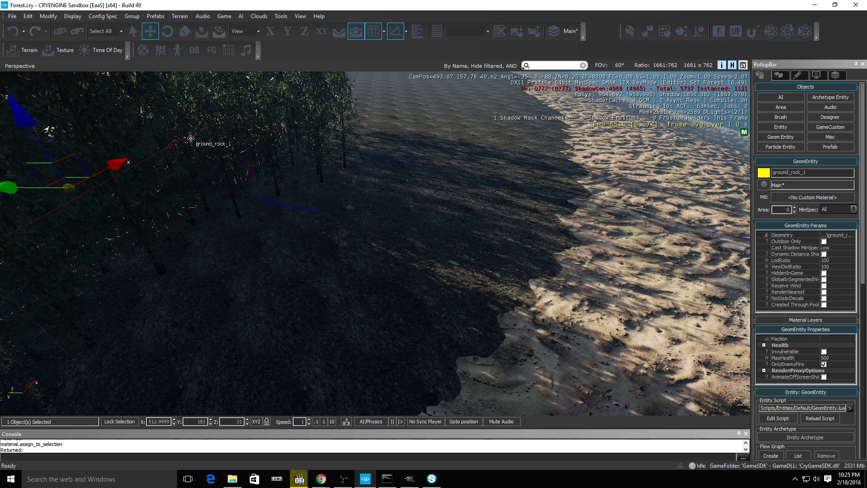
pyautogui.hotkey('ctrl', 'z')
pyautogui.click(304, 207)
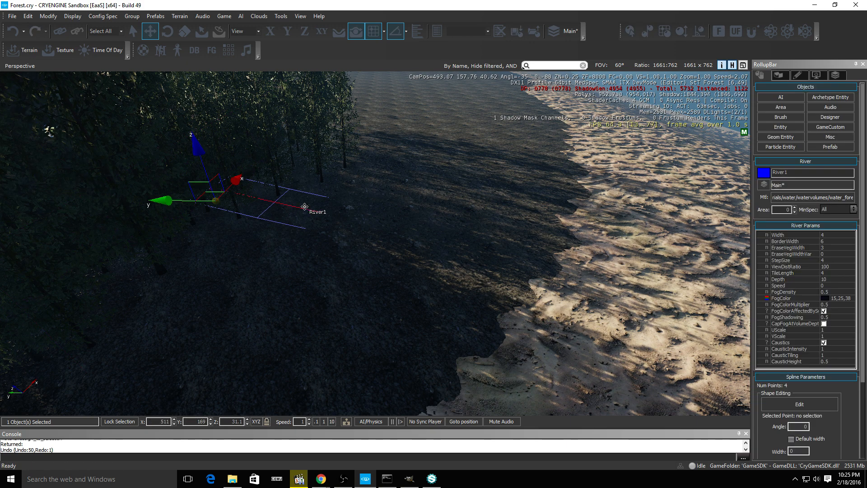
pyautogui.click(484, 241)
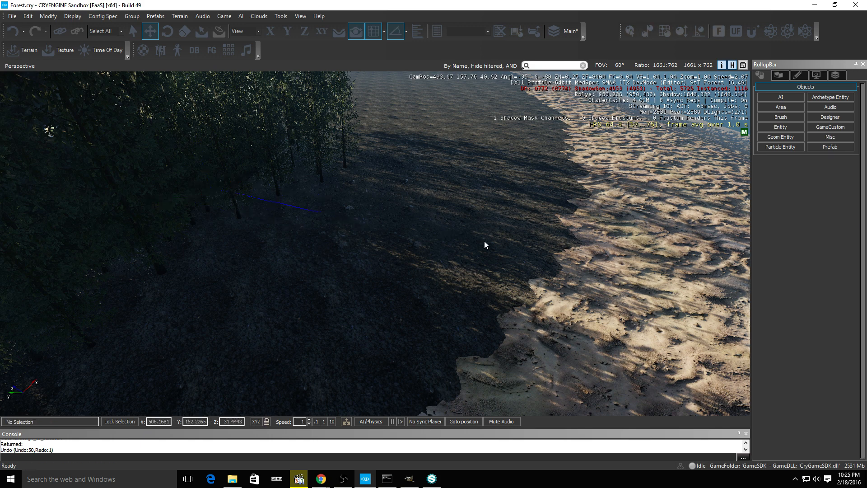
pyautogui.click(296, 204)
pyautogui.click(464, 233)
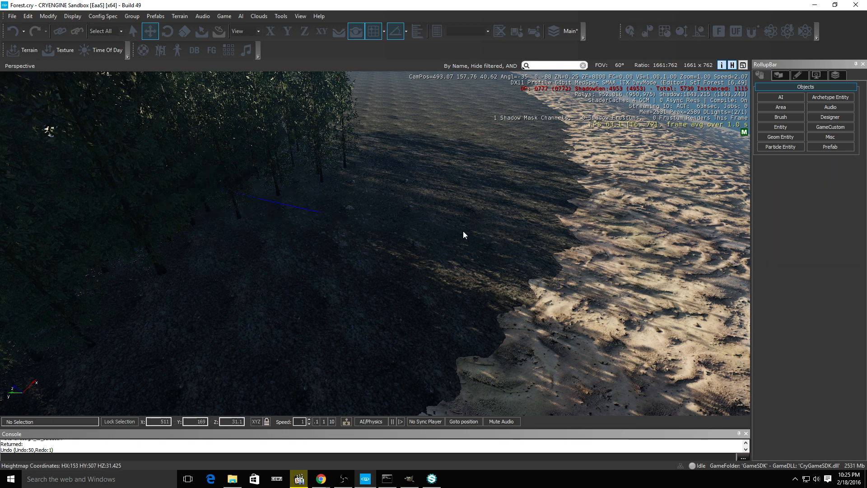
pyautogui.click(307, 210)
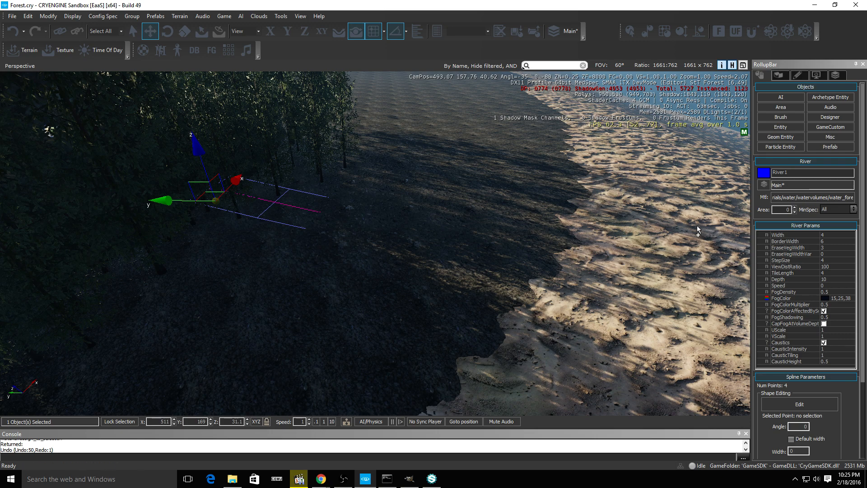
# Align the terrain height map to the river and erase the vegetation along it
pyautogui.moveTo(729, 213); pyautogui.dragTo(342, 271, button='right')
pyautogui.press('w')
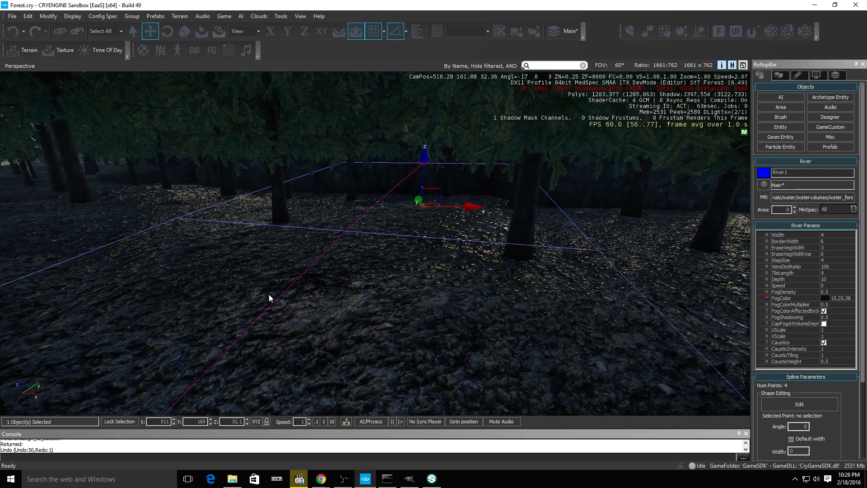
pyautogui.scroll(-1, 744, 406)
pyautogui.scroll(-3, 813, 420)
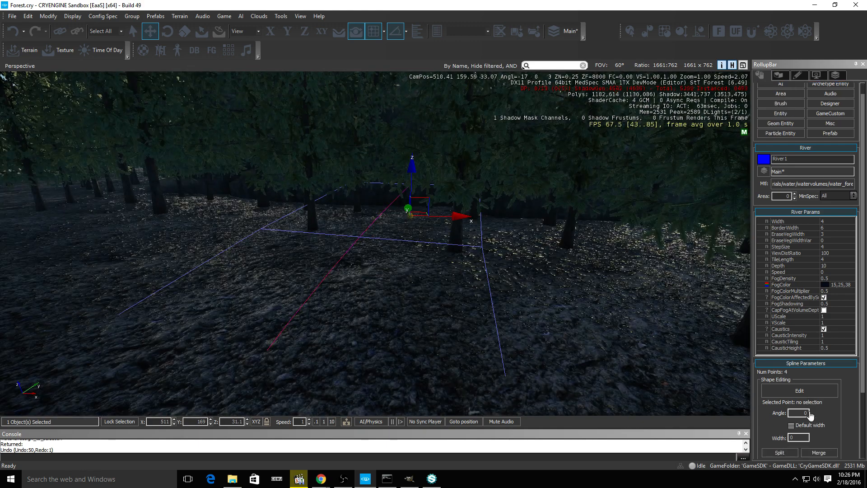
pyautogui.scroll(-2, 818, 422)
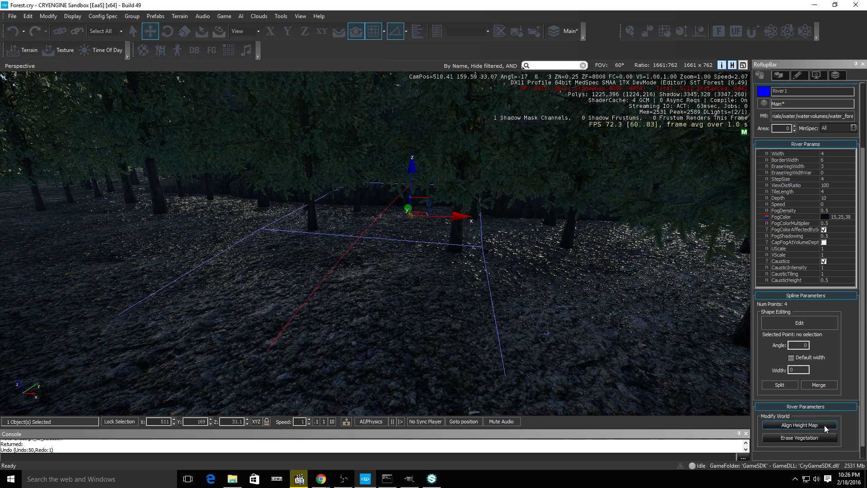
pyautogui.click(825, 425)
pyautogui.click(809, 440)
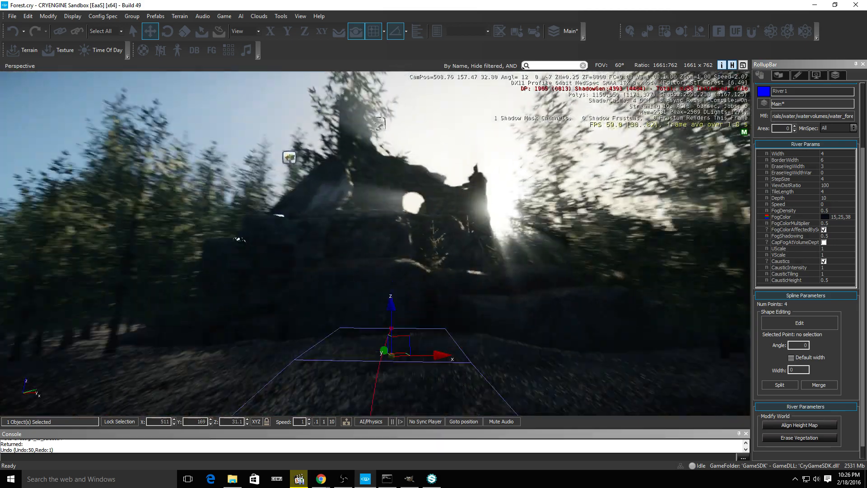
# Move the river along its Y axis towards the rocks, to Y 170
pyautogui.press('w')
pyautogui.moveTo(375, 244); pyautogui.dragTo(573, 258, button='right')
pyautogui.press('s')
pyautogui.moveTo(651, 230); pyautogui.dragTo(580, 278, button='right')
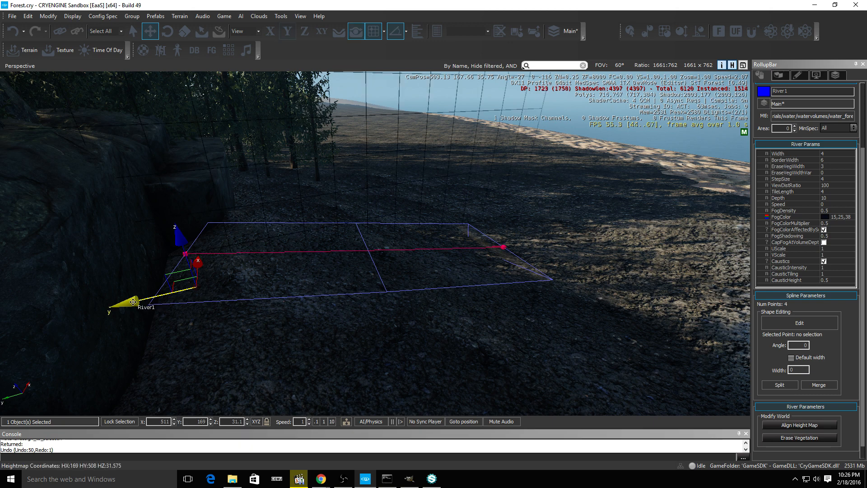
pyautogui.moveTo(131, 300); pyautogui.dragTo(106, 302)
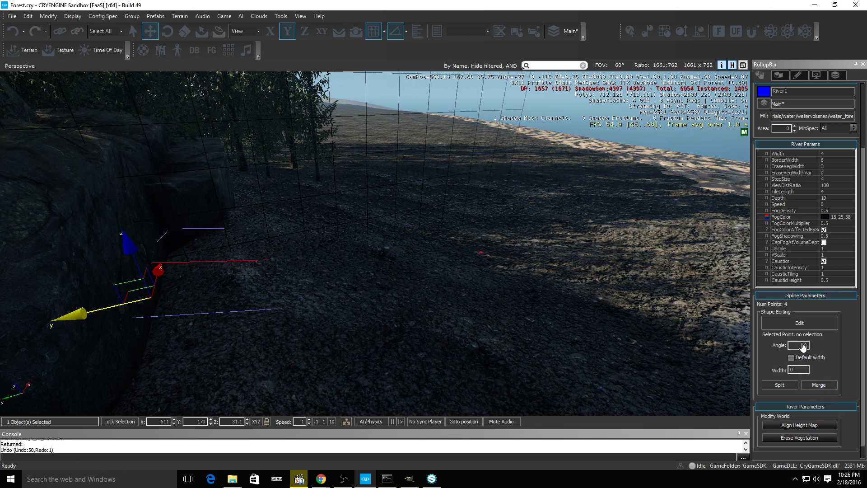
# Enable editing of the river's shape and raise its last spline point to Z 32.1
pyautogui.click(800, 324)
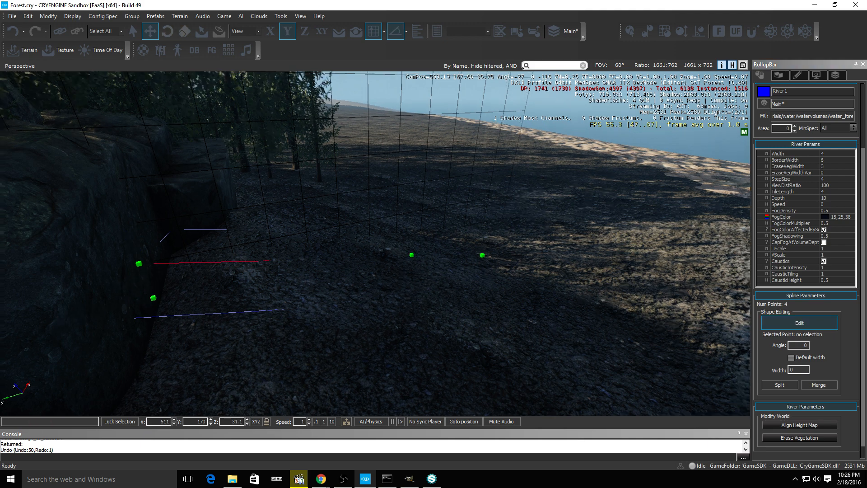
pyautogui.press('d')
pyautogui.moveTo(551, 295); pyautogui.dragTo(524, 295, button='right')
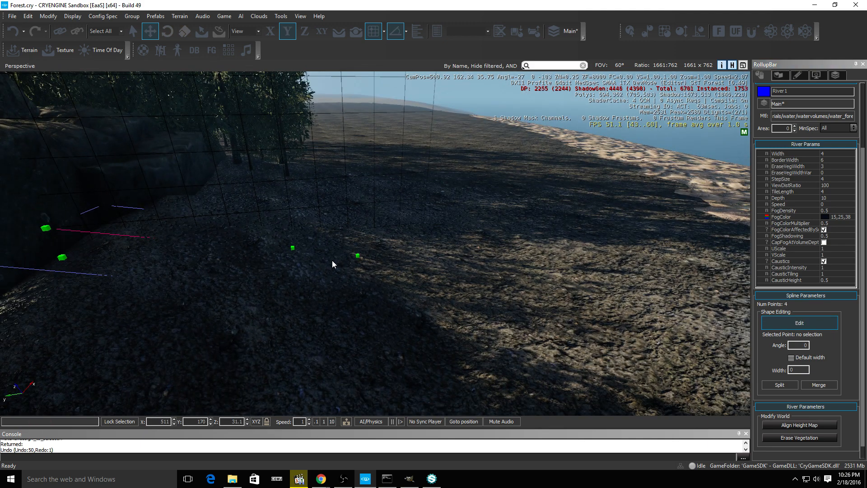
pyautogui.click(357, 256)
pyautogui.click(355, 215)
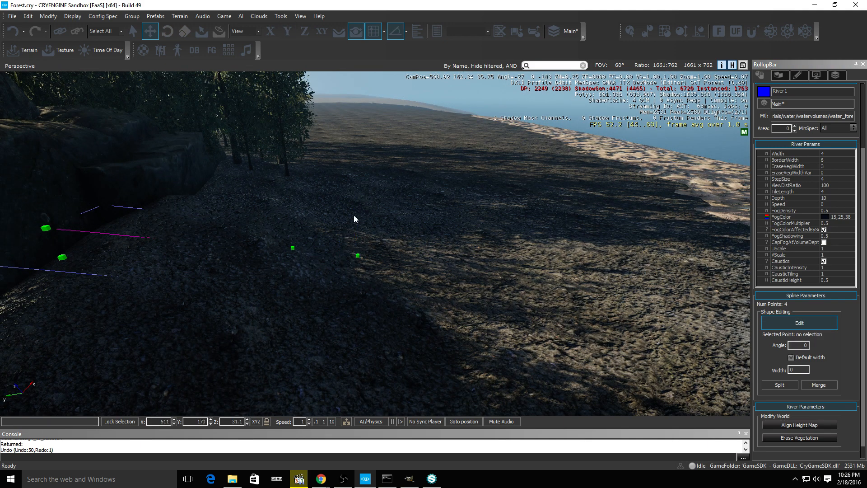
pyautogui.click(358, 255)
pyautogui.click(353, 215)
pyautogui.click(357, 256)
pyautogui.click(359, 220)
pyautogui.click(357, 256)
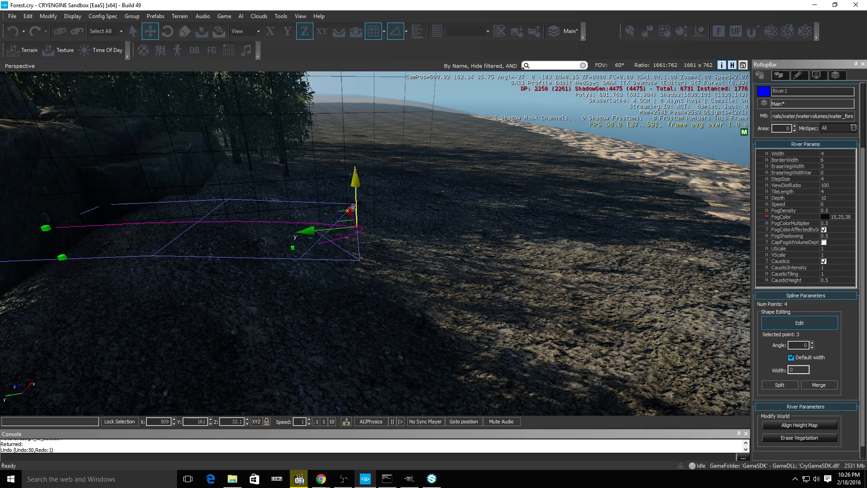
# Move the river's last spline point to Y 165 and extend point 2 out over the sand to Y 139
pyautogui.press('d')
pyautogui.moveTo(419, 238); pyautogui.dragTo(158, 266, button='right')
pyautogui.press('w')
pyautogui.press('s')
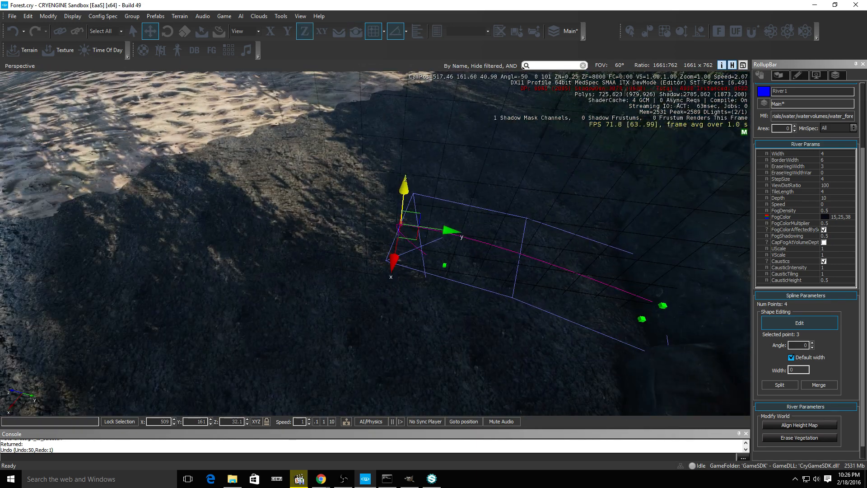
pyautogui.moveTo(438, 231); pyautogui.dragTo(567, 259)
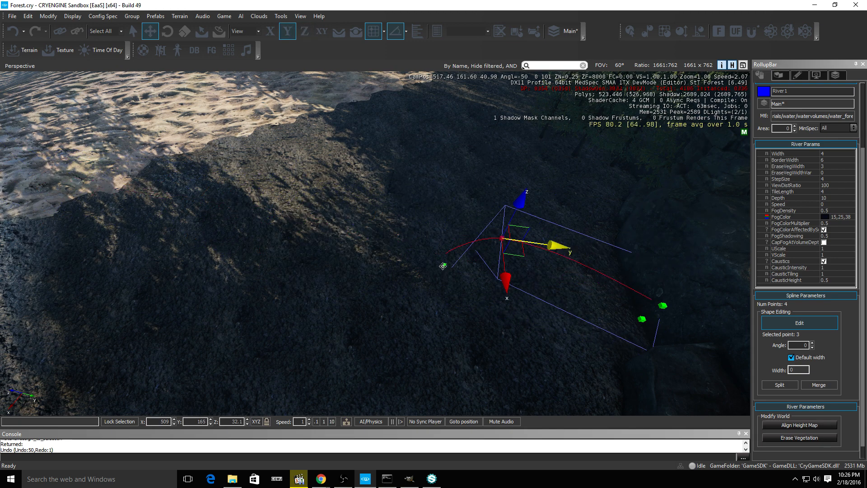
pyautogui.click(445, 266)
pyautogui.moveTo(491, 271); pyautogui.dragTo(7, 228)
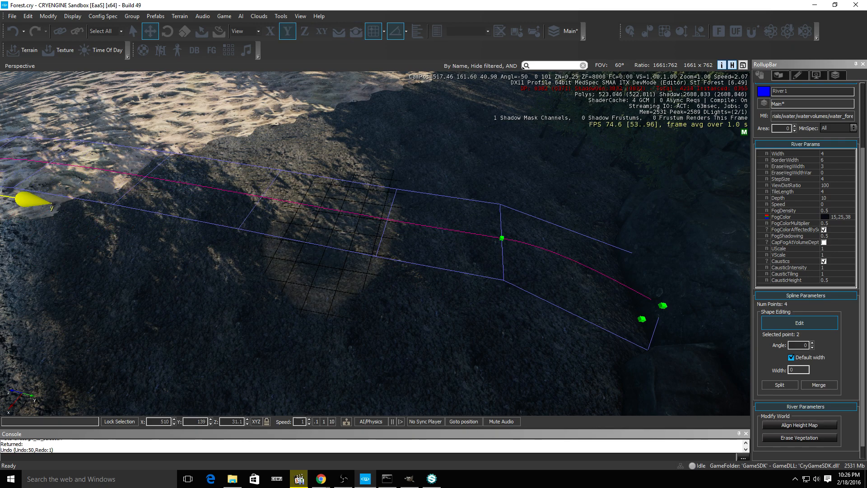
# Try raising the river's spline point out on the sand, and delete that point
pyautogui.press('w')
pyautogui.moveTo(224, 249); pyautogui.dragTo(305, 157, button='right')
pyautogui.press('s')
pyautogui.press('a')
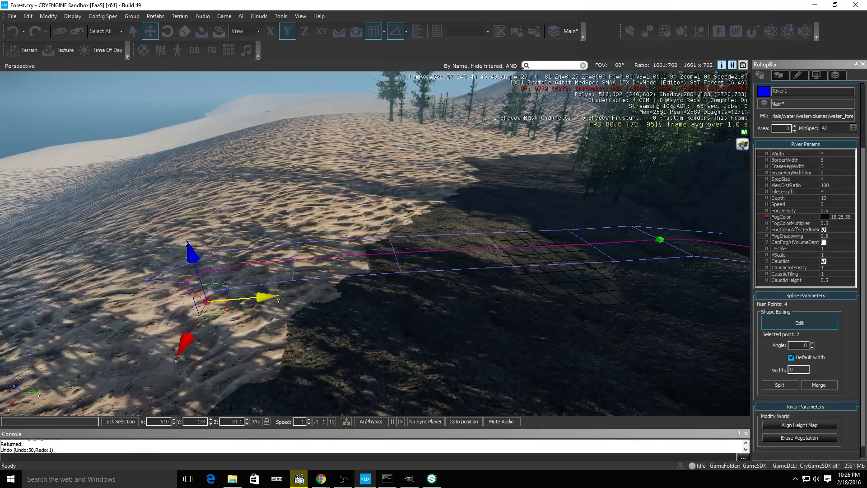
pyautogui.moveTo(185, 262); pyautogui.dragTo(181, 186)
pyautogui.press('Delete')
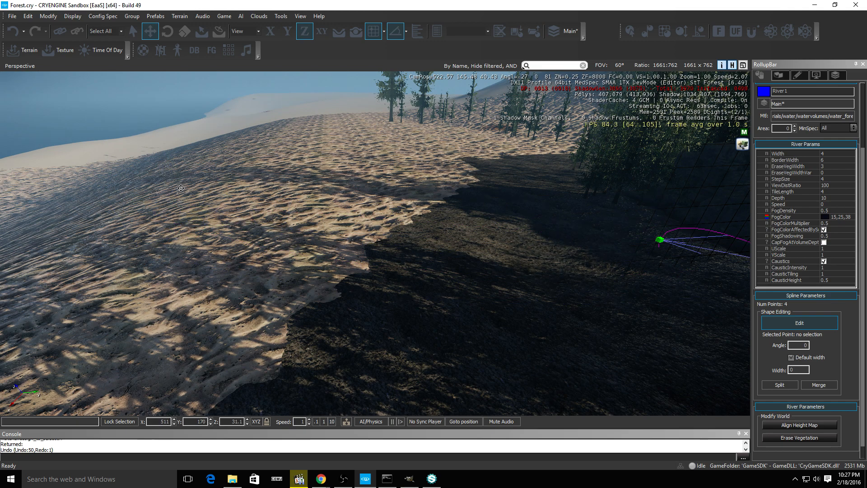
# Delete the remaining river spline point that lies away from the rocks
pyautogui.moveTo(620, 287); pyautogui.dragTo(615, 288, button='right')
pyautogui.press('w')
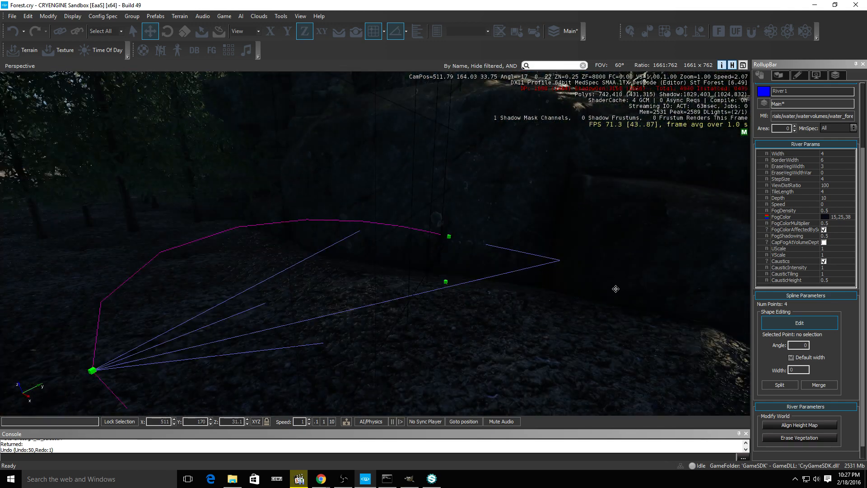
pyautogui.click(92, 372)
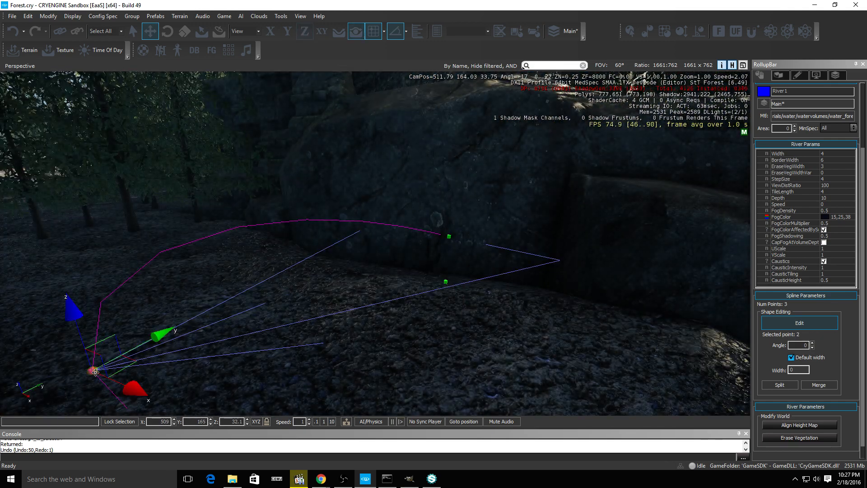
pyautogui.press('Delete')
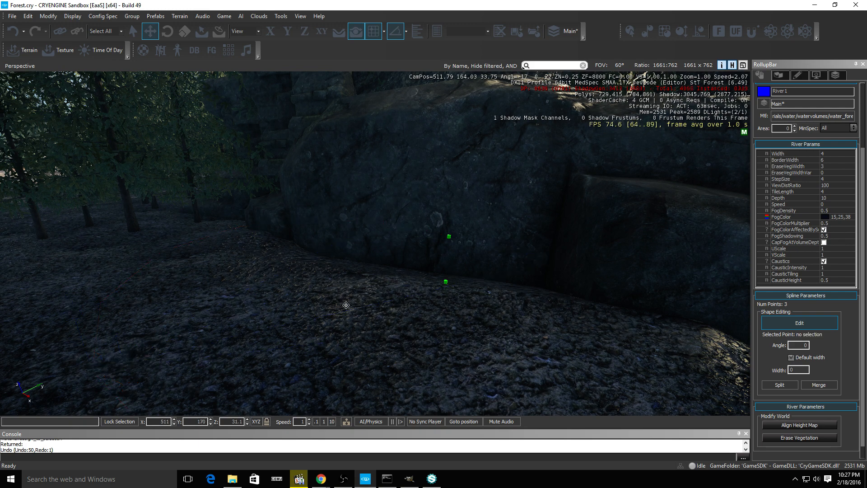
# Try deleting the river's remaining spline points beside the rocks, and leave shape editing
pyautogui.click(450, 238)
pyautogui.press('Delete')
pyautogui.click(446, 279)
pyautogui.press('Delete')
pyautogui.click(445, 279)
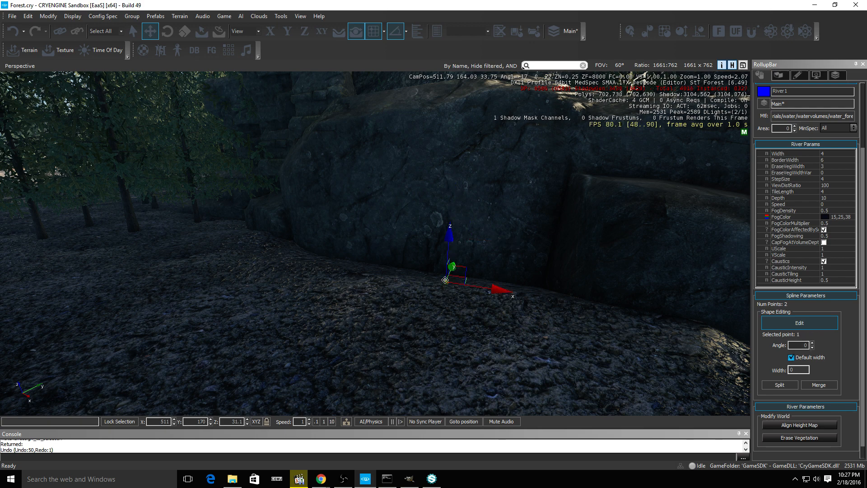
pyautogui.press('Delete')
pyautogui.moveTo(445, 284); pyautogui.dragTo(451, 301, button='right')
pyautogui.press('a')
pyautogui.press('w')
pyautogui.press('s')
pyautogui.moveTo(395, 243); pyautogui.dragTo(403, 248, button='right')
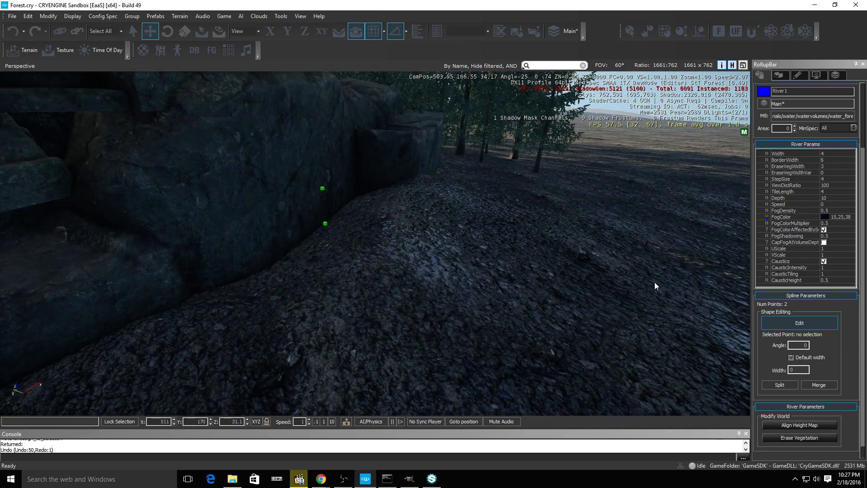
pyautogui.click(806, 322)
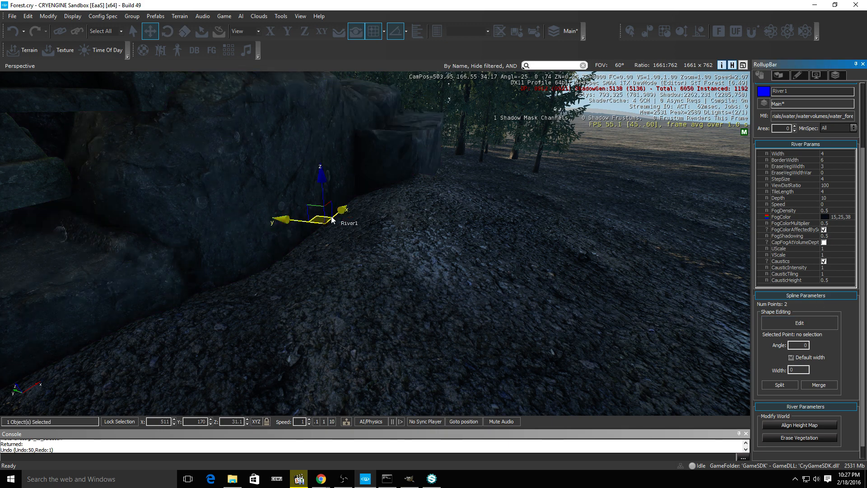
# Examine the ground beside the rocks from above and from beneath the terrain
pyautogui.click(382, 245)
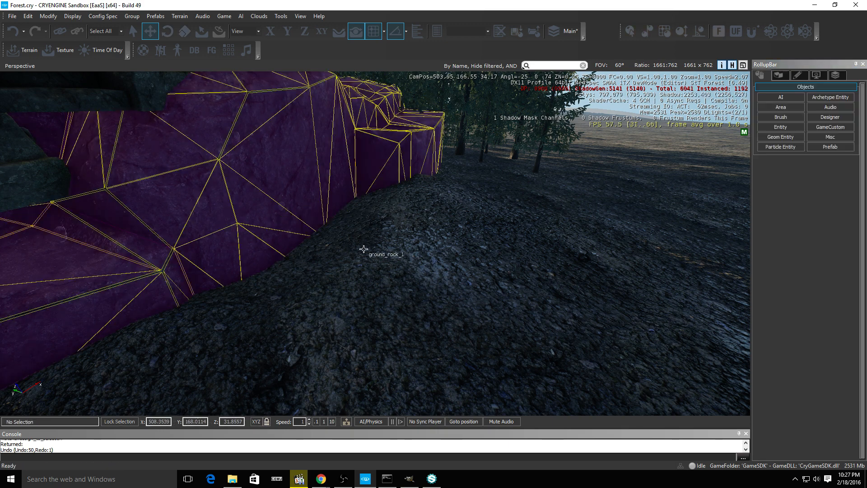
pyautogui.click(367, 247)
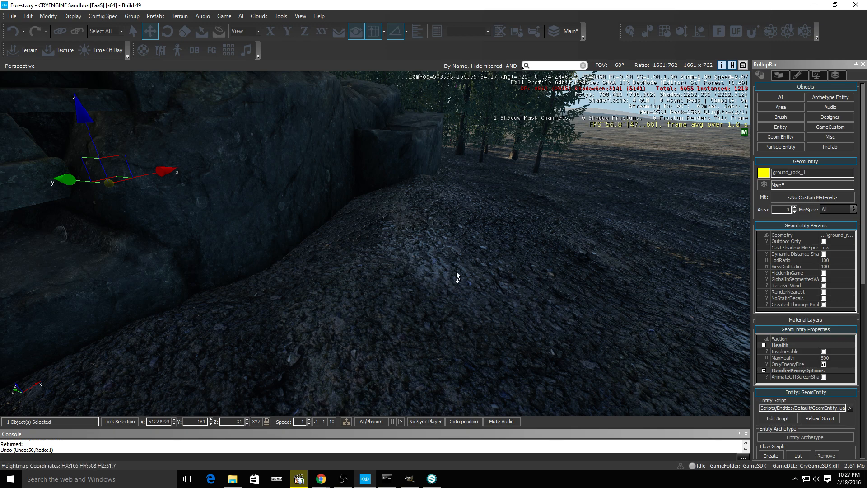
pyautogui.press('s')
pyautogui.press('d')
pyautogui.moveTo(546, 298); pyautogui.dragTo(514, 278, button='right')
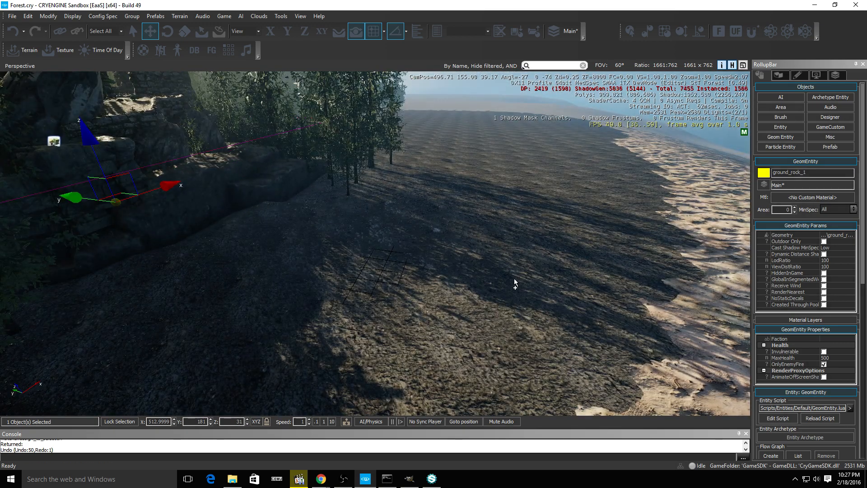
pyautogui.press('w')
pyautogui.moveTo(617, 291); pyautogui.dragTo(599, 230, button='right')
pyautogui.press('w')
pyautogui.press('s')
pyautogui.press('a')
pyautogui.press('s')
pyautogui.press('w')
pyautogui.moveTo(303, 269); pyautogui.dragTo(298, 245, button='right')
pyautogui.click(443, 232)
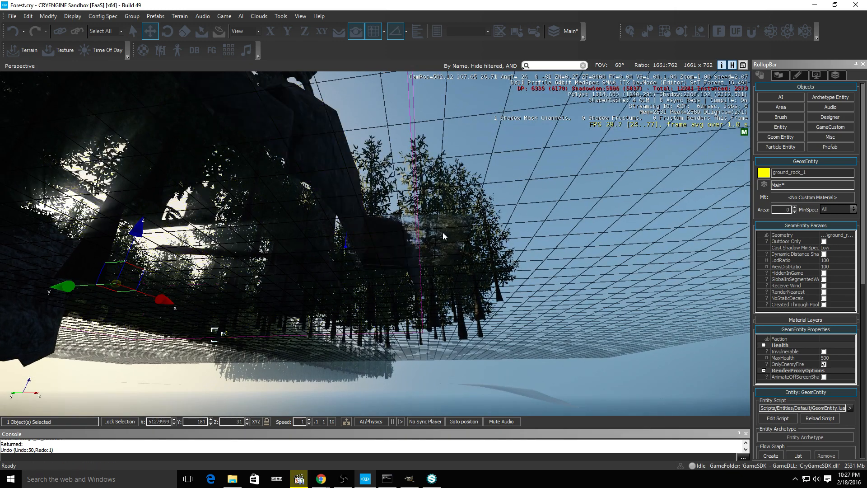
pyautogui.press('w')
pyautogui.moveTo(447, 247); pyautogui.dragTo(460, 261, button='right')
pyautogui.press('s')
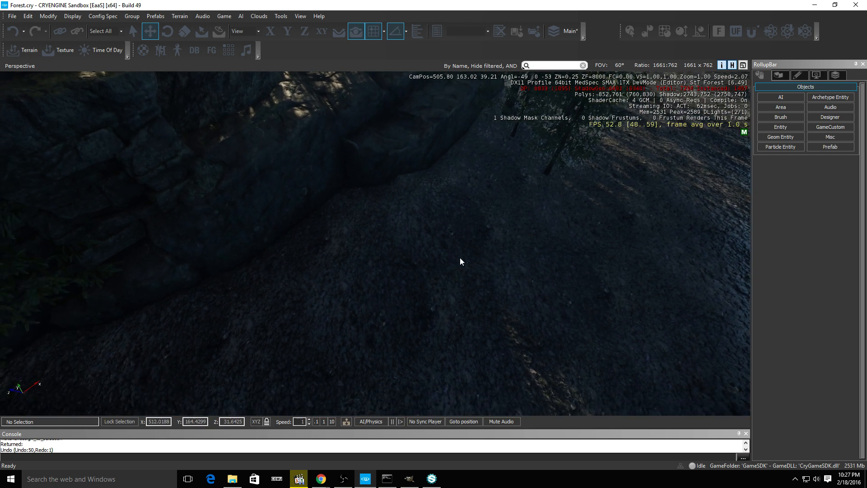
# Undo the river's recent point deletions and position changes to restore its four-point shape
pyautogui.hotkey('ctrl', 'z')
pyautogui.hotkey('ctrl', 'z')
pyautogui.hotkey('ctrl', 'z')
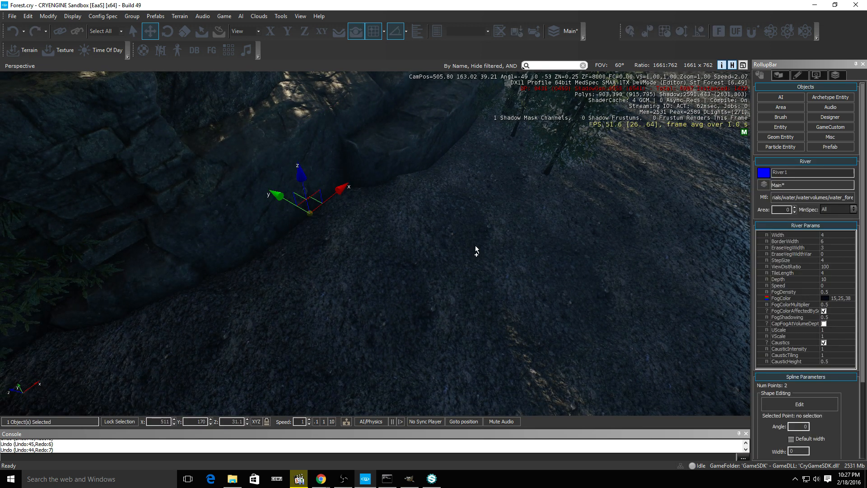
pyautogui.hotkey('ctrl', 'z')
pyautogui.hotkey('ctrl', 'z')
pyautogui.hotkey('ctrl', 'z')
pyautogui.hotkey('ctrl', 'z')
pyautogui.hotkey('ctrl', 'z')
pyautogui.hotkey('ctrl', 'z')
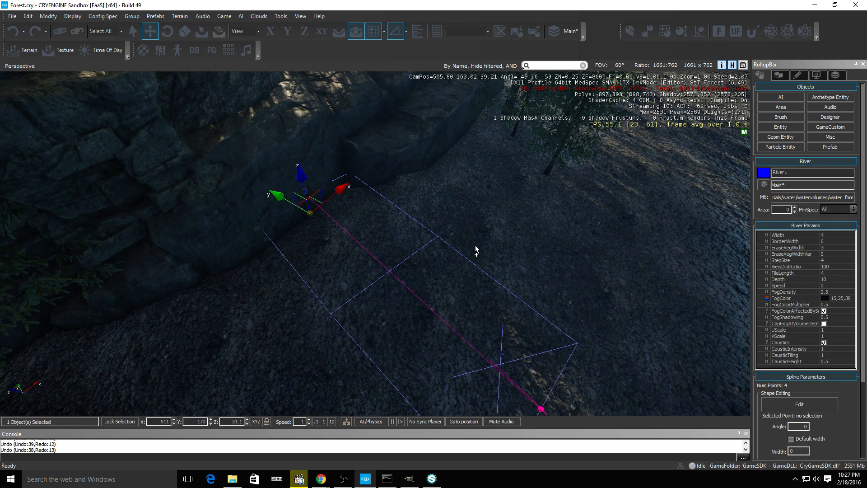
pyautogui.hotkey('ctrl', 'z')
pyautogui.hotkey('ctrl', 'z')
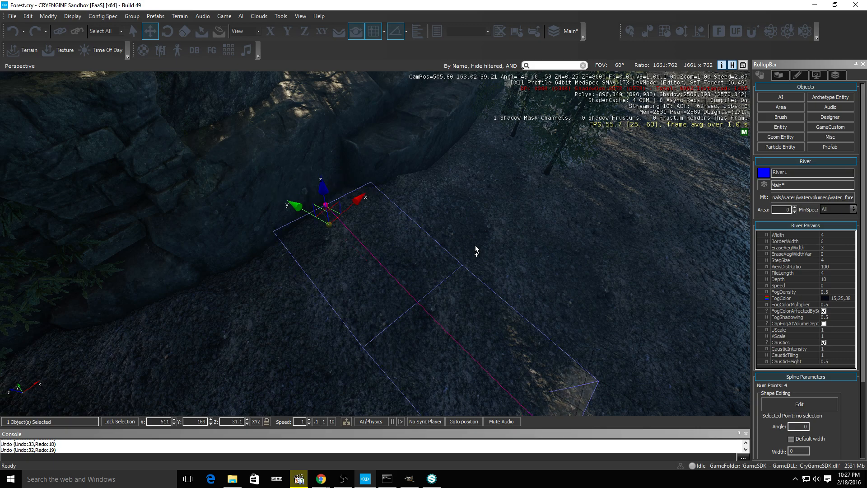
# Move the whole river away from the rocks to X 510, Y 161, Z 31.3125
pyautogui.moveTo(475, 249); pyautogui.dragTo(497, 226, button='right')
pyautogui.press('d')
pyautogui.press('s')
pyautogui.press('w')
pyautogui.press('s')
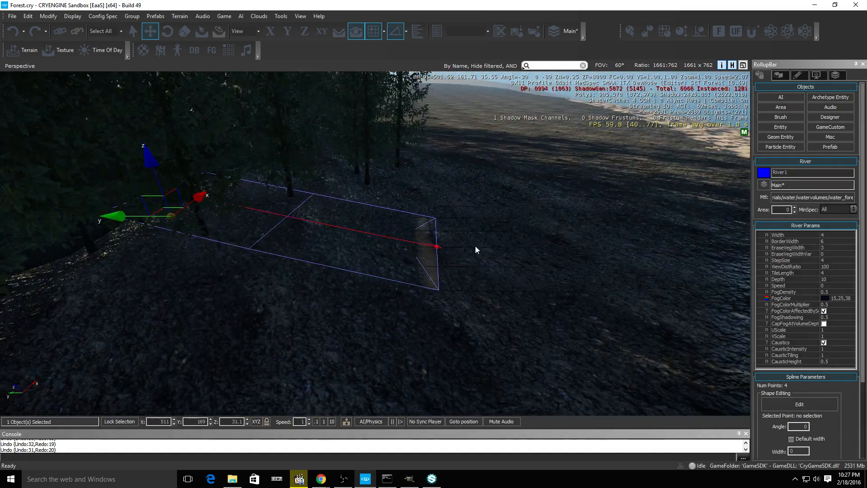
pyautogui.moveTo(436, 246); pyautogui.dragTo(518, 261)
pyautogui.moveTo(163, 223); pyautogui.dragTo(338, 266)
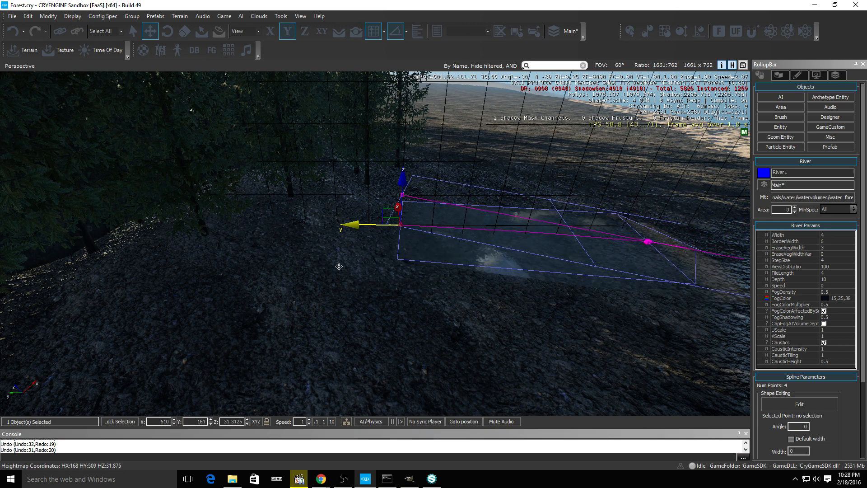
pyautogui.moveTo(411, 172)
pyautogui.mouseDown()
pyautogui.moveTo(408, 110)
pyautogui.moveTo(398, 191)
pyautogui.moveTo(403, 167)
pyautogui.mouseUp()
pyautogui.press('d')
pyautogui.press('w')
pyautogui.moveTo(410, 172); pyautogui.dragTo(181, 183, button='right')
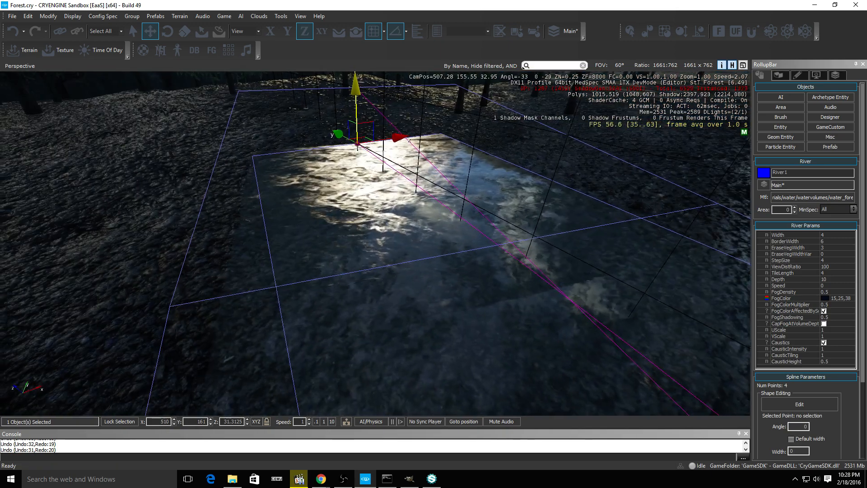
# Align the terrain height map to the river
pyautogui.moveTo(444, 194); pyautogui.dragTo(438, 219, button='right')
pyautogui.press('s')
pyautogui.scroll(-2, 799, 419)
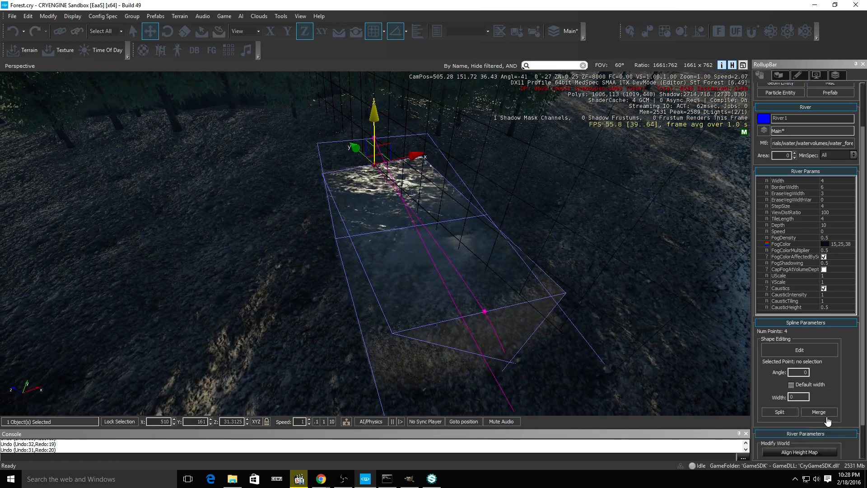
pyautogui.scroll(-2, 795, 435)
pyautogui.click(797, 410)
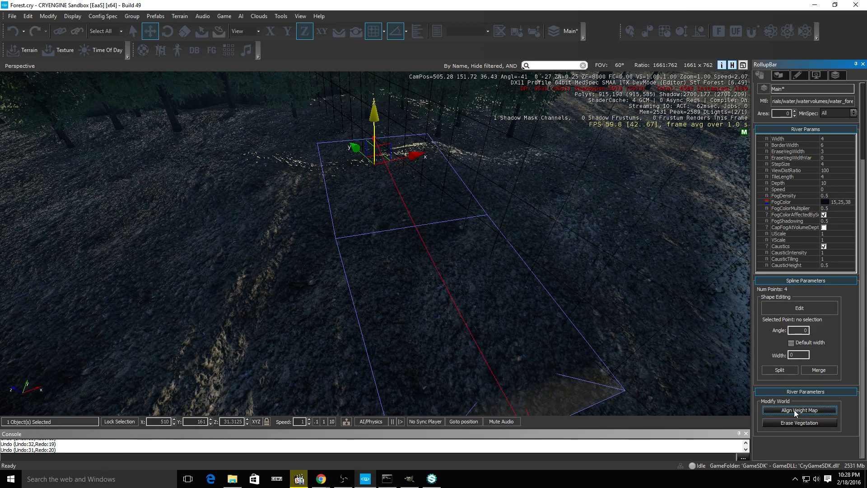
# Delete the River1 object from the level
pyautogui.press('w')
pyautogui.moveTo(510, 305); pyautogui.dragTo(576, 281, button='right')
pyautogui.press('s')
pyautogui.press('Delete')
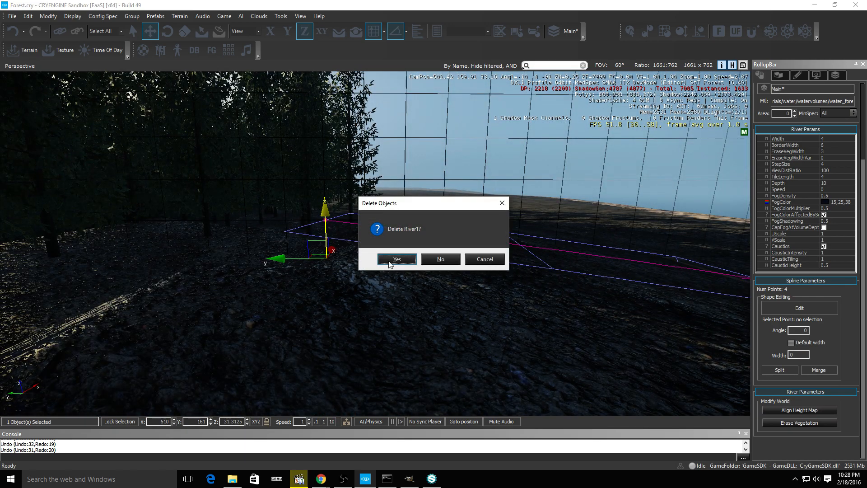
pyautogui.click(389, 259)
pyautogui.moveTo(441, 309); pyautogui.dragTo(144, 305, button='right')
pyautogui.press('s')
pyautogui.press('w')
pyautogui.press('a')
pyautogui.press('s')
pyautogui.press('w')
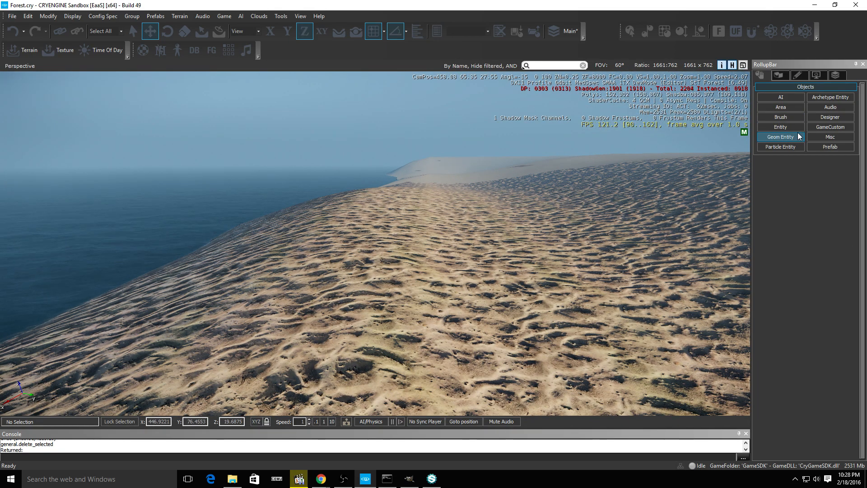
pyautogui.click(830, 138)
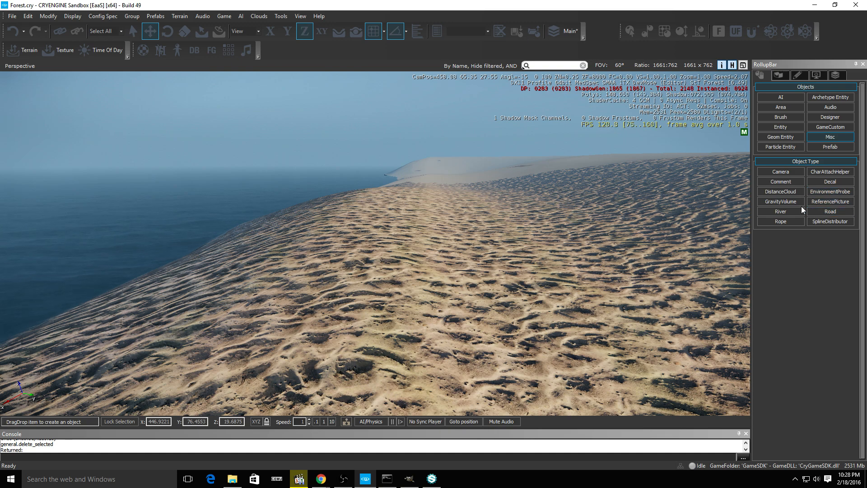
pyautogui.click(789, 217)
pyautogui.press('w')
pyautogui.moveTo(417, 236); pyautogui.dragTo(400, 334, button='right')
pyautogui.press('a')
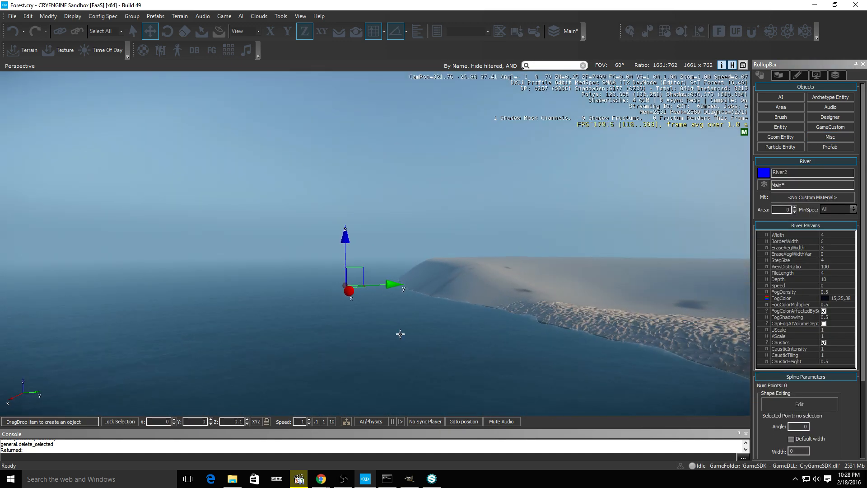
pyautogui.press('Delete')
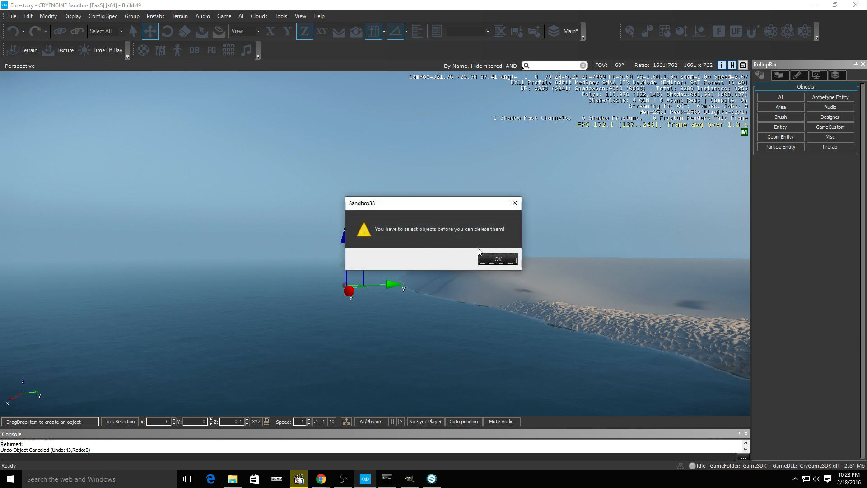
pyautogui.click(491, 258)
# Try to lay out a new multi-point river starting at X 270, Y 161, Z -10.9, and discard it
pyautogui.moveTo(491, 297); pyautogui.dragTo(750, 267, button='right')
pyautogui.click(814, 136)
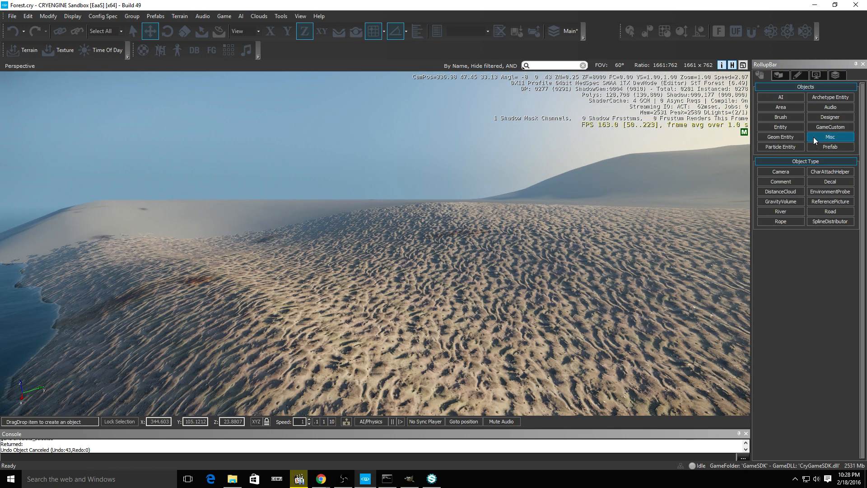
pyautogui.click(792, 205)
pyautogui.moveTo(419, 271); pyautogui.dragTo(424, 362, button='right')
pyautogui.press('w')
pyautogui.moveTo(433, 320); pyautogui.dragTo(485, 309, button='right')
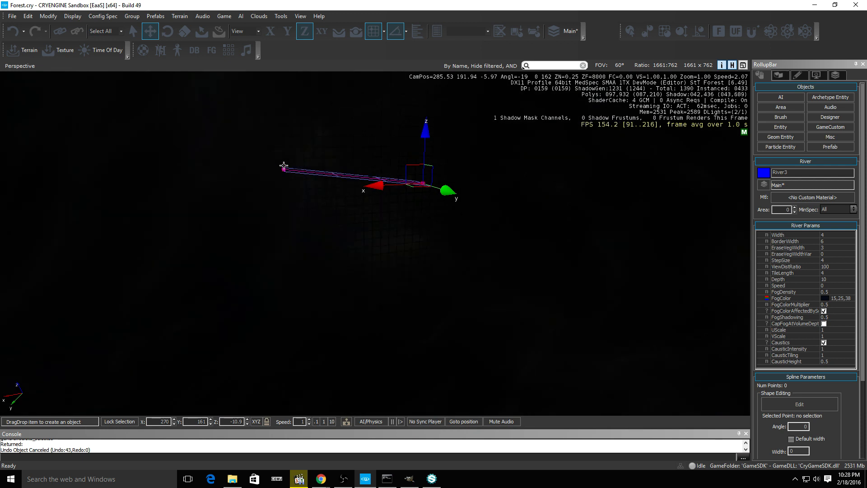
pyautogui.scroll(-3, 298, 227)
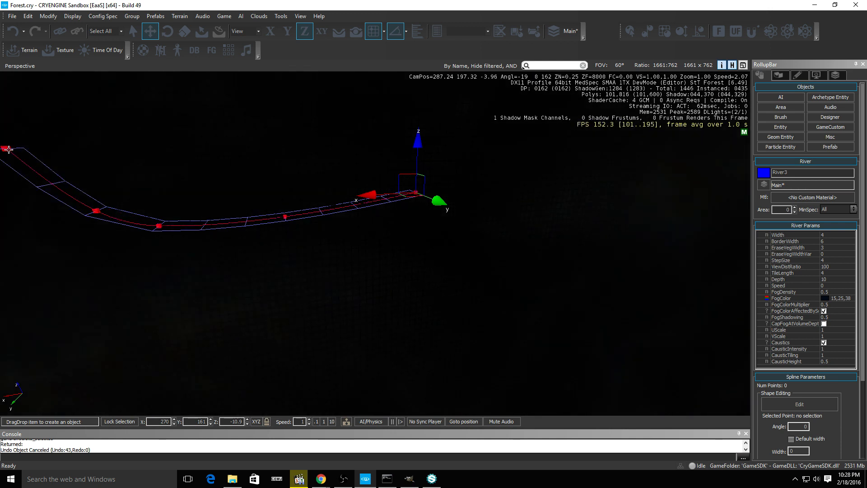
pyautogui.press('Delete')
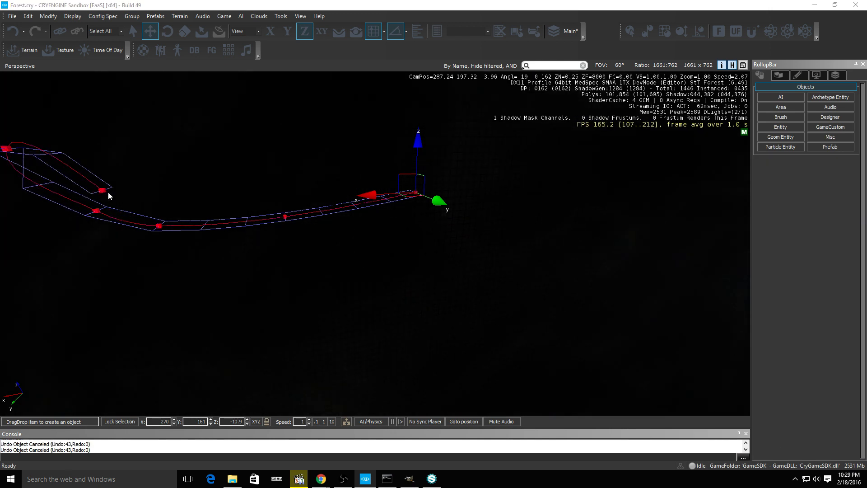
pyautogui.click(496, 259)
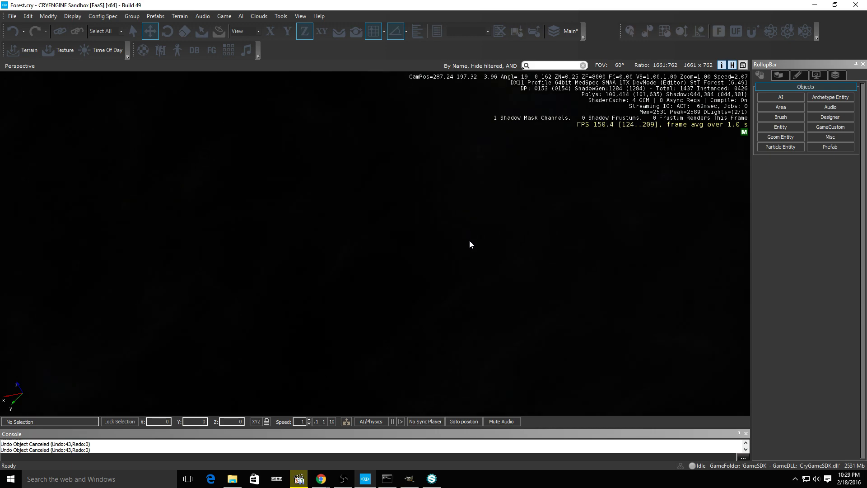
# Start a new river object on the beach with its first point at X 510, Y 81, Z 19.1
pyautogui.press('w')
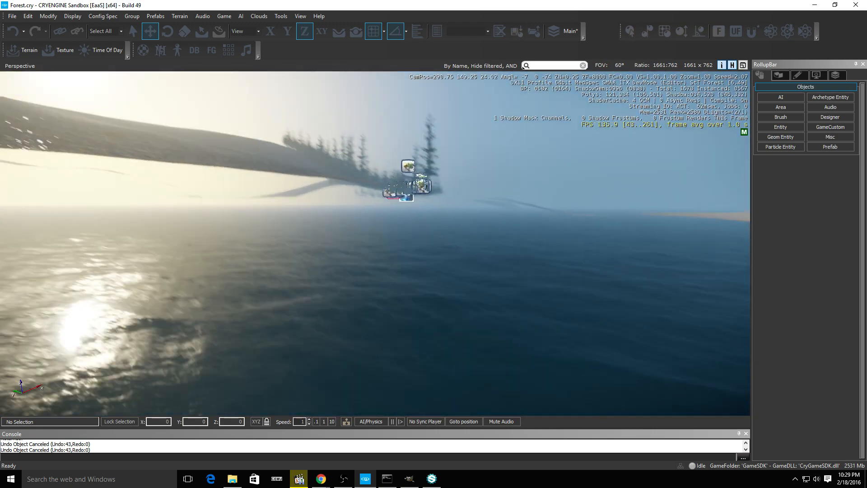
pyautogui.press('d')
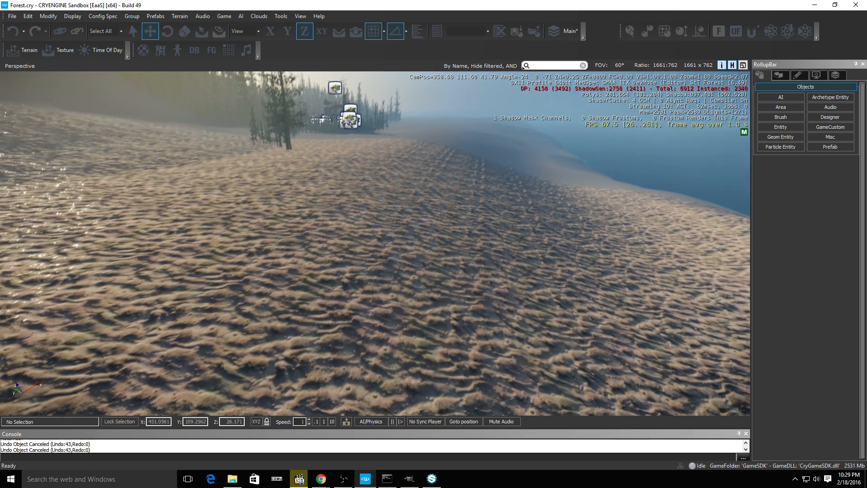
pyautogui.click(809, 136)
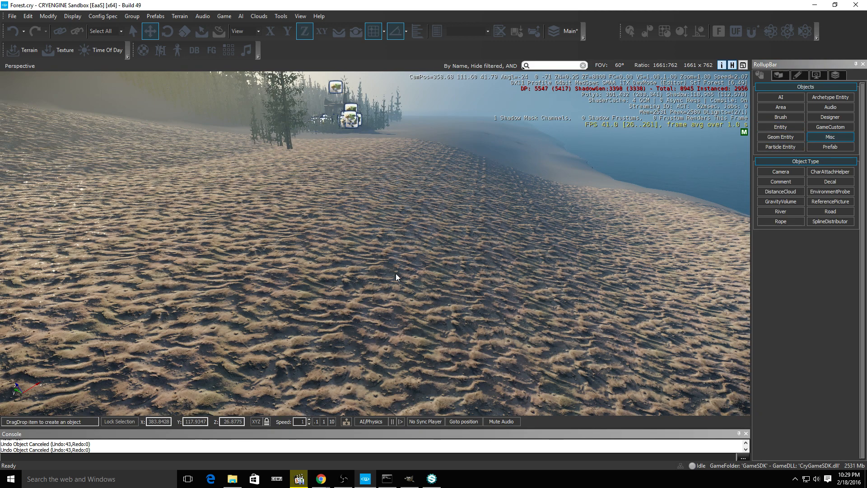
pyautogui.click(800, 211)
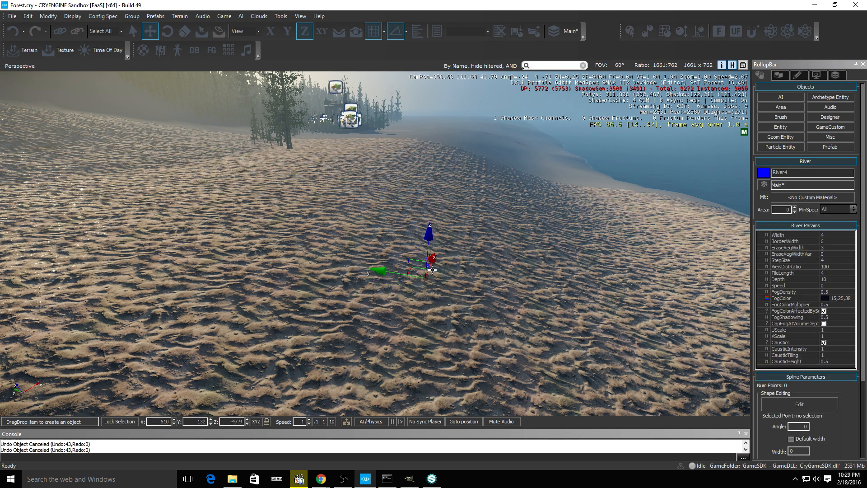
pyautogui.press('w')
pyautogui.moveTo(470, 218)
pyautogui.mouseDown(button='right')
pyautogui.moveTo(489, 199)
pyautogui.moveTo(461, 225)
pyautogui.mouseUp(button='right')
pyautogui.press('d')
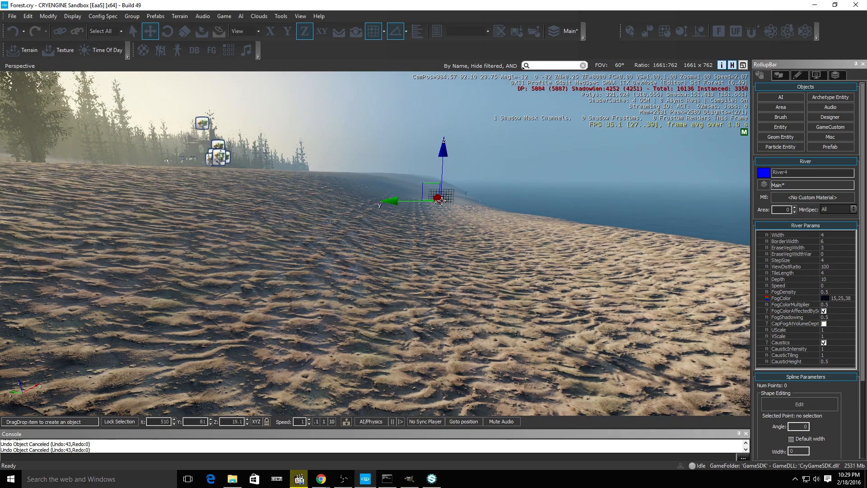
# Try to position the second point of the beach river, and discard the unfinished river
pyautogui.press('w')
pyautogui.moveTo(463, 218); pyautogui.dragTo(470, 204, button='right')
pyautogui.moveTo(481, 274); pyautogui.dragTo(416, 209, button='right')
pyautogui.press('s')
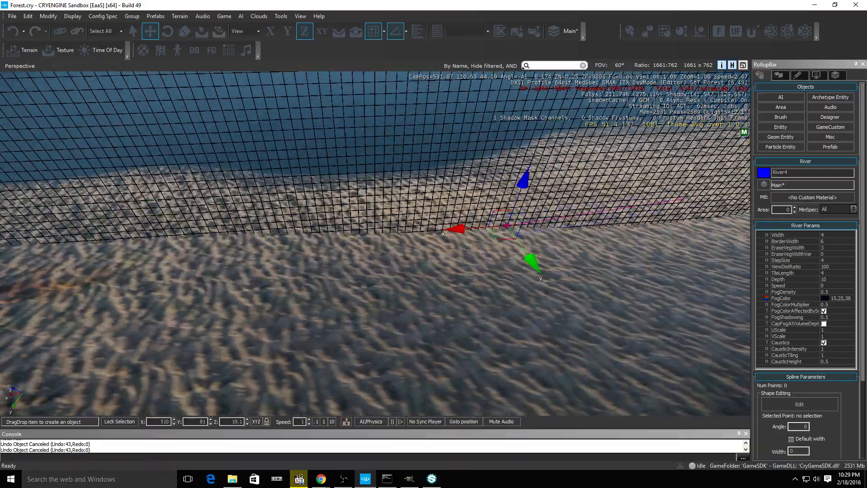
pyautogui.press('w')
pyautogui.moveTo(473, 225); pyautogui.dragTo(632, 218, button='right')
pyautogui.moveTo(494, 208); pyautogui.dragTo(520, 208, button='right')
pyautogui.press('s')
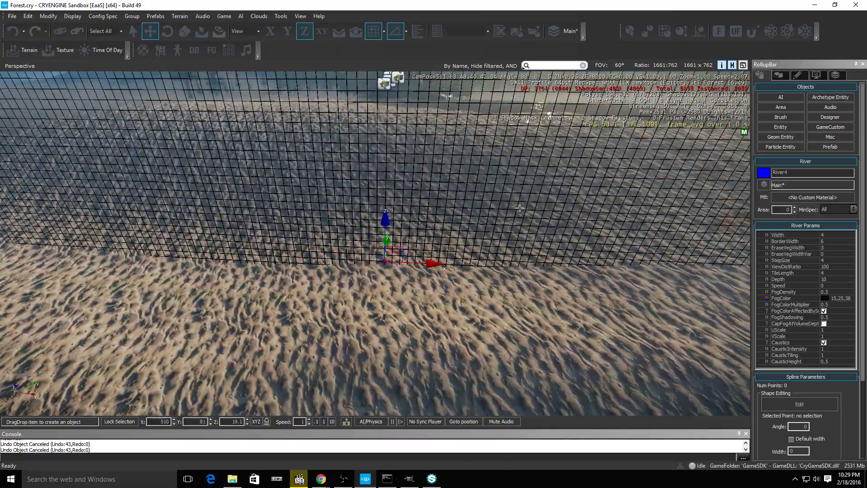
pyautogui.press('w')
pyautogui.moveTo(547, 269); pyautogui.dragTo(623, 257, button='right')
pyautogui.press('s')
pyautogui.press('w')
pyautogui.press('w')
pyautogui.moveTo(506, 294); pyautogui.dragTo(506, 306, button='right')
pyautogui.press('s')
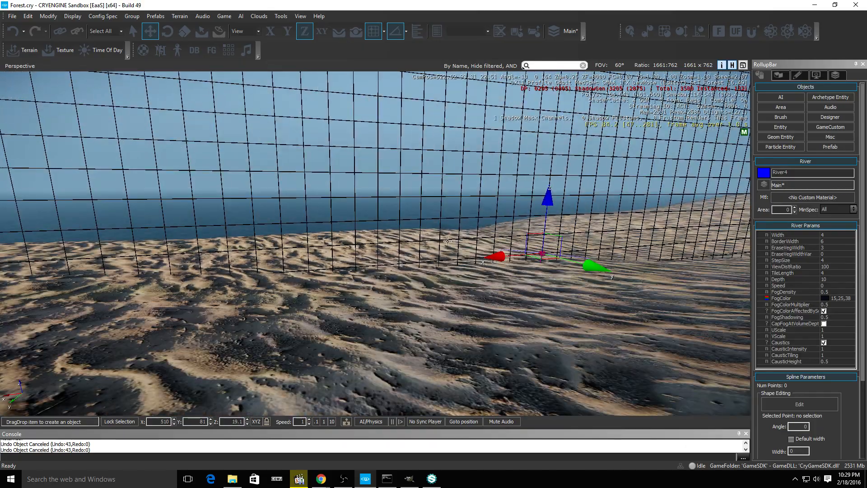
pyautogui.press('w')
pyautogui.moveTo(484, 338)
pyautogui.mouseDown(button='right')
pyautogui.moveTo(485, 354)
pyautogui.moveTo(485, 331)
pyautogui.mouseUp(button='right')
pyautogui.press('s')
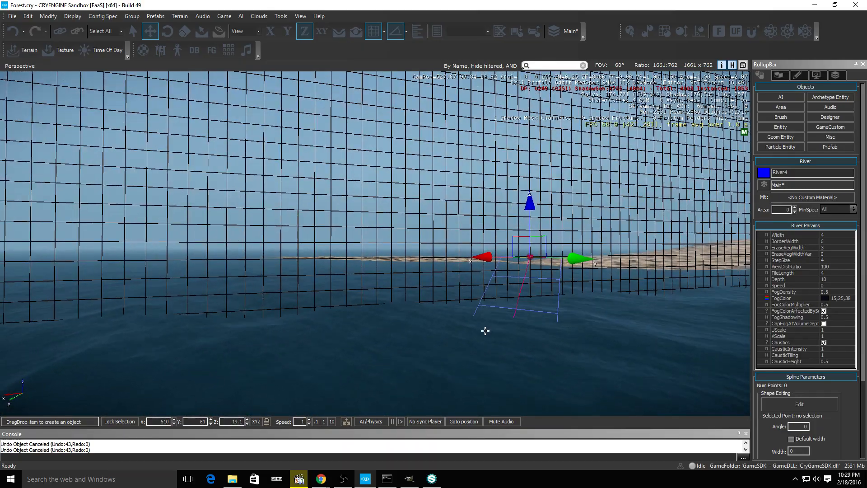
pyautogui.moveTo(445, 276); pyautogui.dragTo(436, 267, button='right')
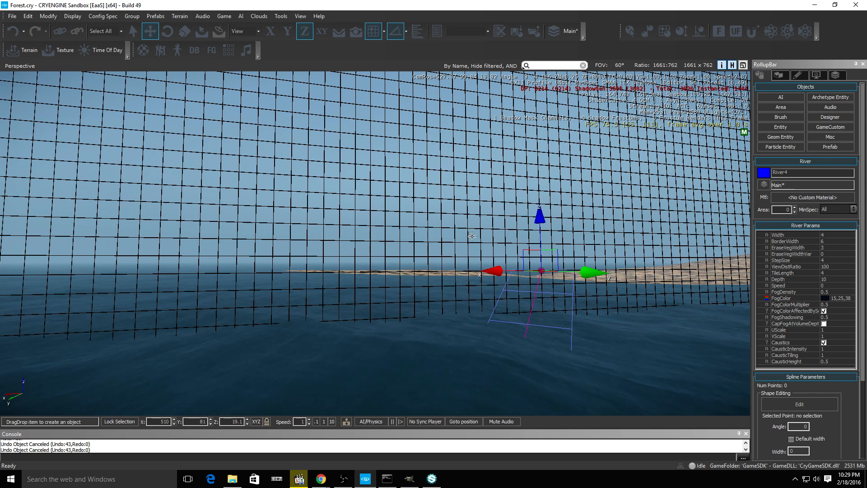
pyautogui.press('Escape')
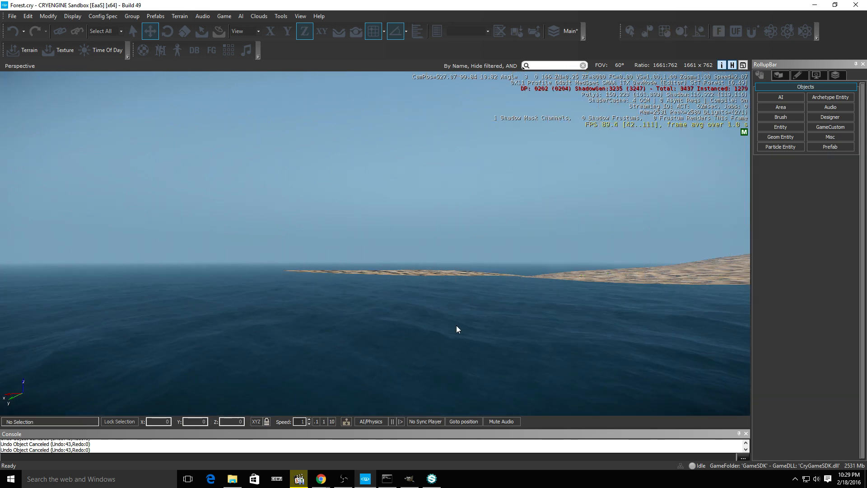
# Try to lay out a new river starting at X 0, Y 0, Z 0.1, and discard it
pyautogui.press('w')
pyautogui.moveTo(456, 325); pyautogui.dragTo(463, 308, button='right')
pyautogui.press('d')
pyautogui.press('w')
pyautogui.moveTo(507, 279); pyautogui.dragTo(491, 287, button='right')
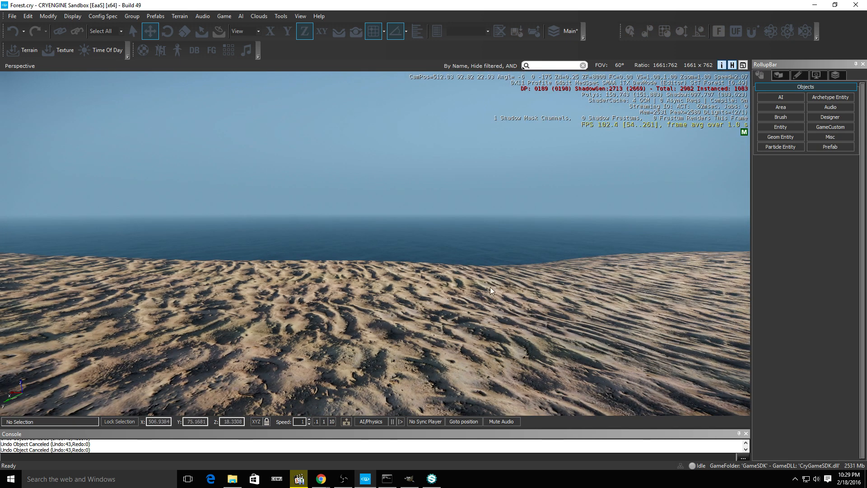
pyautogui.click(830, 137)
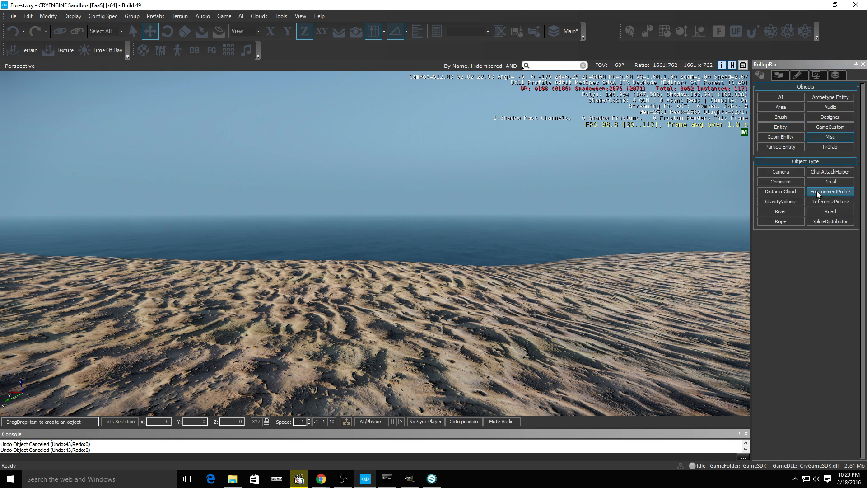
pyautogui.click(830, 212)
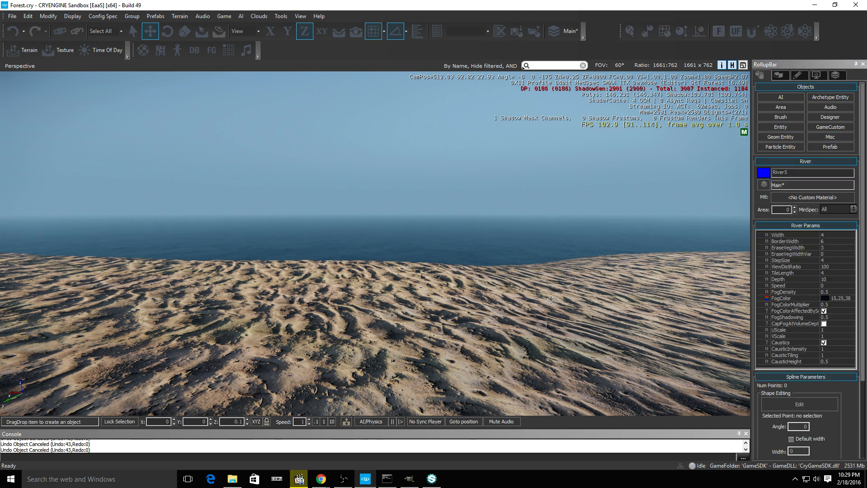
pyautogui.moveTo(548, 299); pyautogui.dragTo(704, 312, button='right')
pyautogui.press('w')
pyautogui.press('s')
pyautogui.press('w')
pyautogui.press('a')
pyautogui.moveTo(623, 303); pyautogui.dragTo(646, 313, button='right')
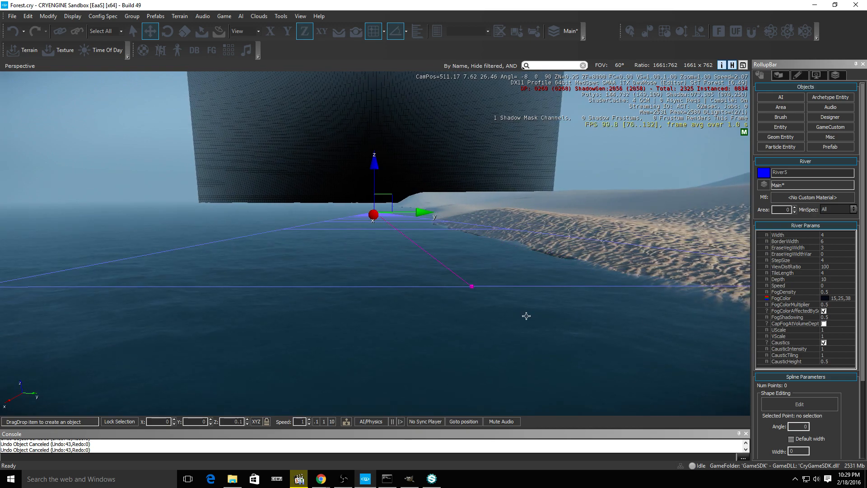
pyautogui.press('Delete')
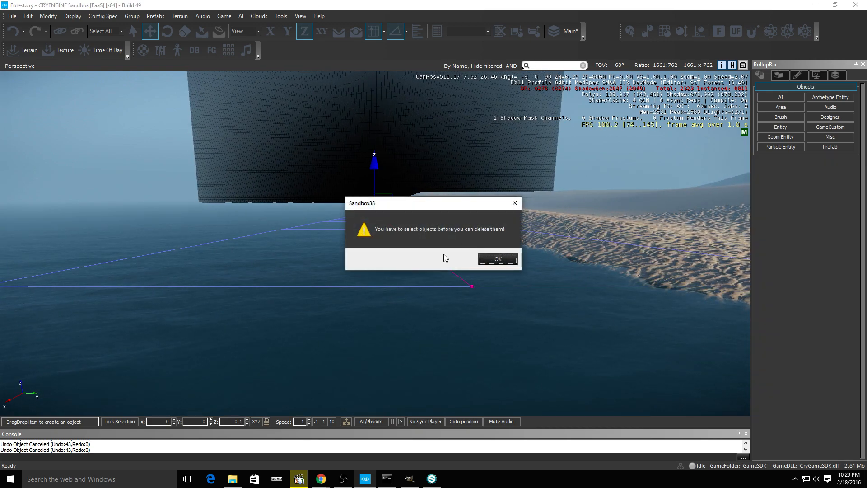
pyautogui.click(496, 257)
# Try to lay out a curved multi-point river starting at X 468, Y 161, Z 4.1, and discard it
pyautogui.press('d')
pyautogui.moveTo(497, 256); pyautogui.dragTo(546, 240, button='right')
pyautogui.press('w')
pyautogui.moveTo(280, 296); pyautogui.dragTo(391, 313, button='right')
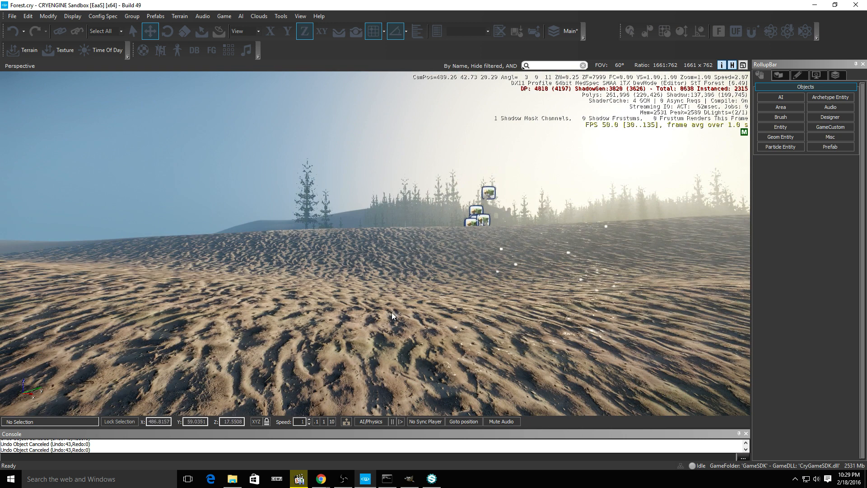
pyautogui.click(830, 138)
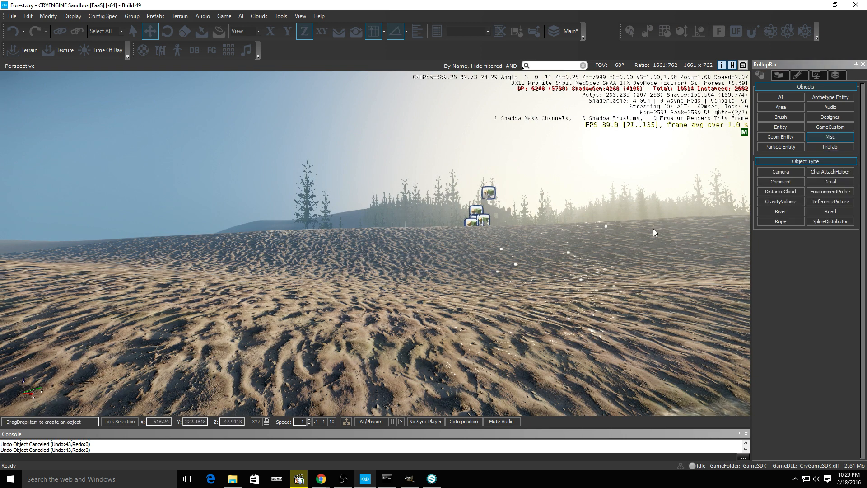
pyautogui.click(796, 211)
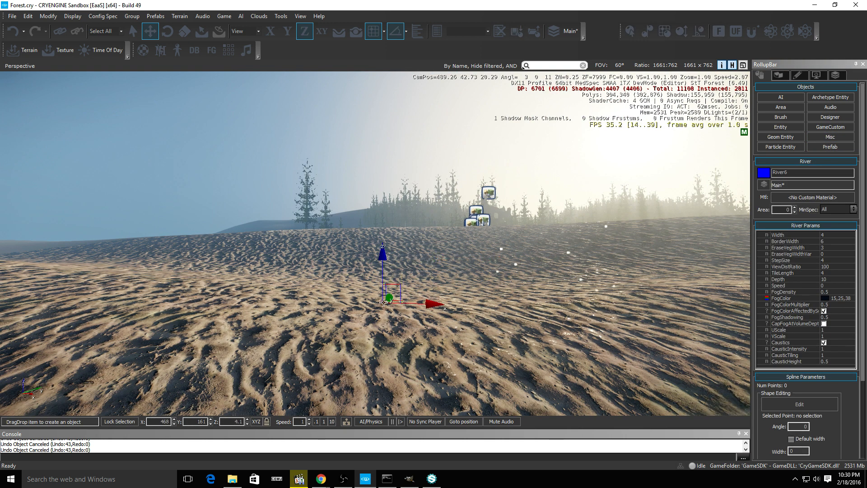
pyautogui.press('w')
pyautogui.moveTo(535, 303)
pyautogui.mouseDown(button='right')
pyautogui.moveTo(523, 354)
pyautogui.moveTo(544, 327)
pyautogui.moveTo(531, 318)
pyautogui.moveTo(546, 317)
pyautogui.moveTo(541, 307)
pyautogui.moveTo(531, 312)
pyautogui.mouseUp(button='right')
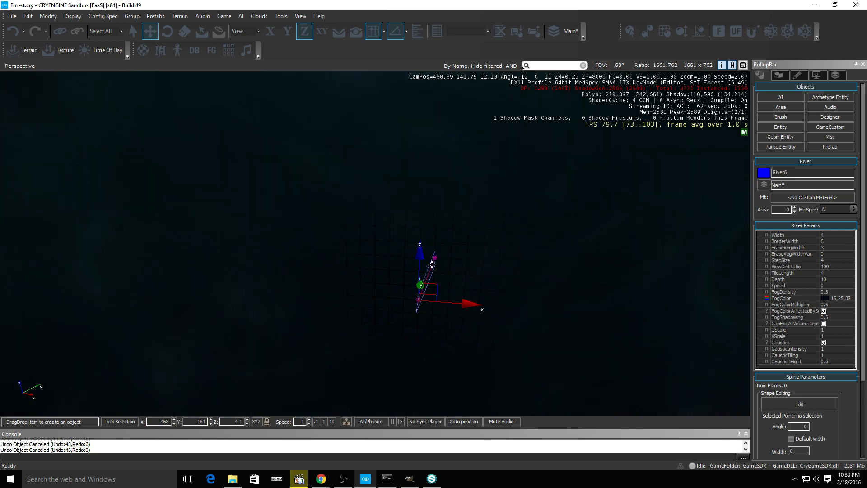
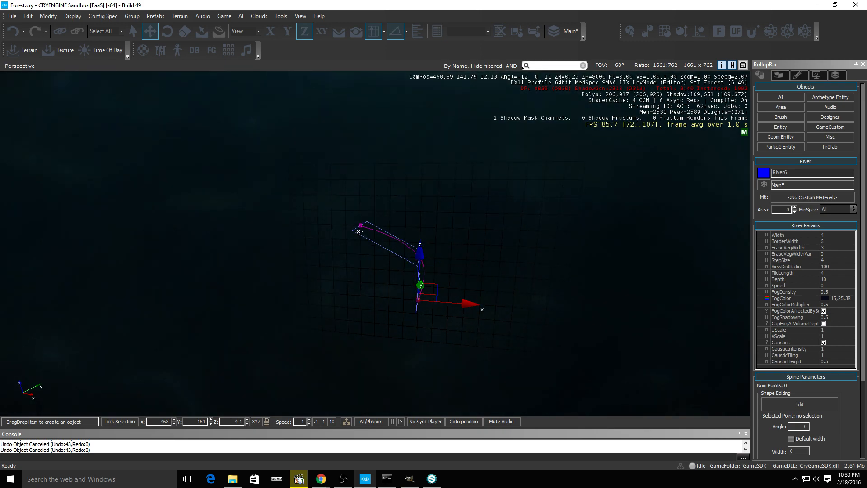
pyautogui.hotkey('ctrl', 'z')
pyautogui.press('Escape')
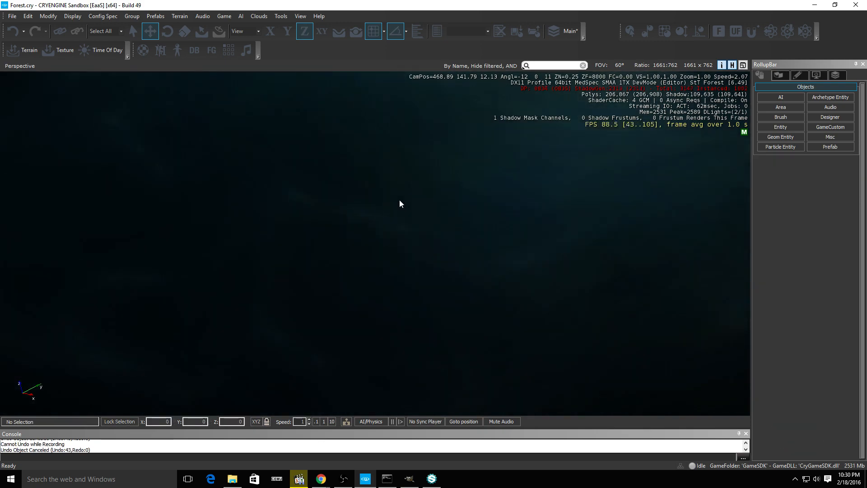
# Try to start a river on the sand near the tall trees, and discard it
pyautogui.moveTo(399, 200); pyautogui.dragTo(242, 213, button='right')
pyautogui.press('w')
pyautogui.press('s')
pyautogui.press('w')
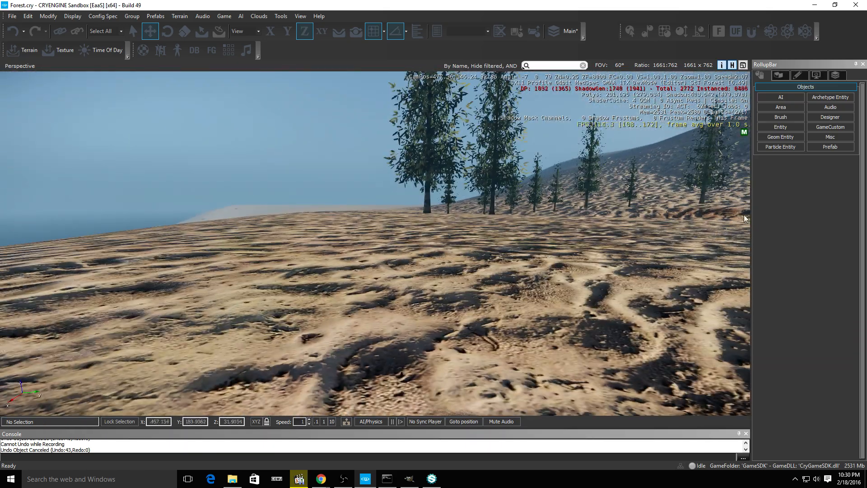
pyautogui.click(822, 137)
pyautogui.click(777, 212)
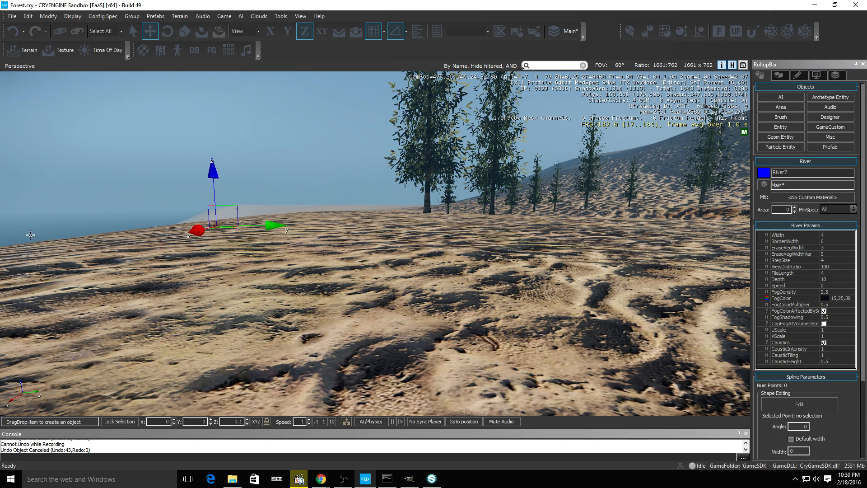
pyautogui.press('Escape')
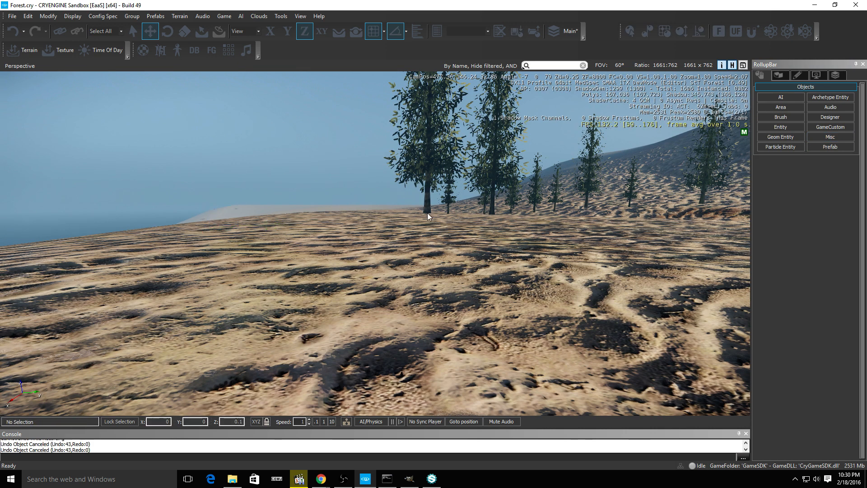
# Try another river with its first point at X 0, Y 0, Z 0.1, inspect that point at the level origin, and discard the river
pyautogui.click(833, 137)
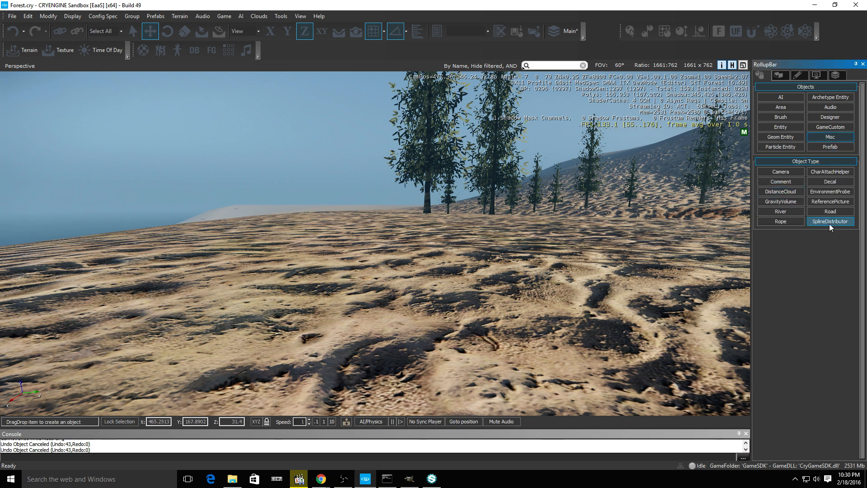
pyautogui.click(765, 218)
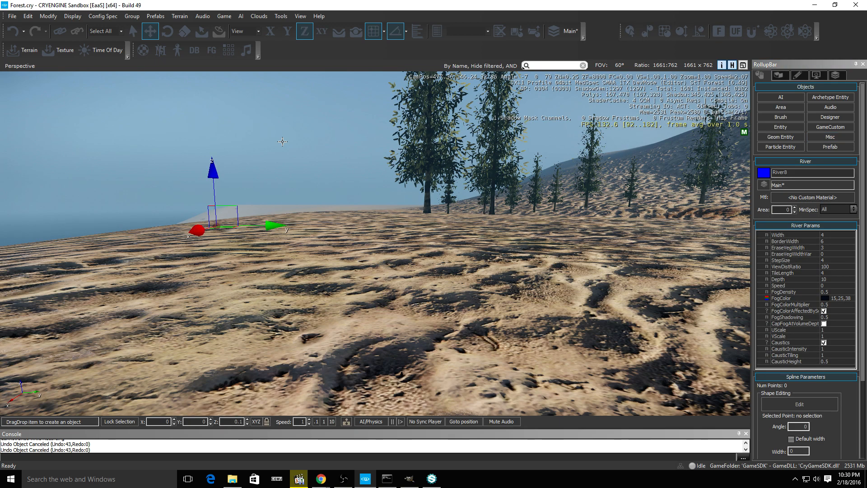
pyautogui.press('a')
pyautogui.moveTo(282, 141); pyautogui.dragTo(264, 218, button='right')
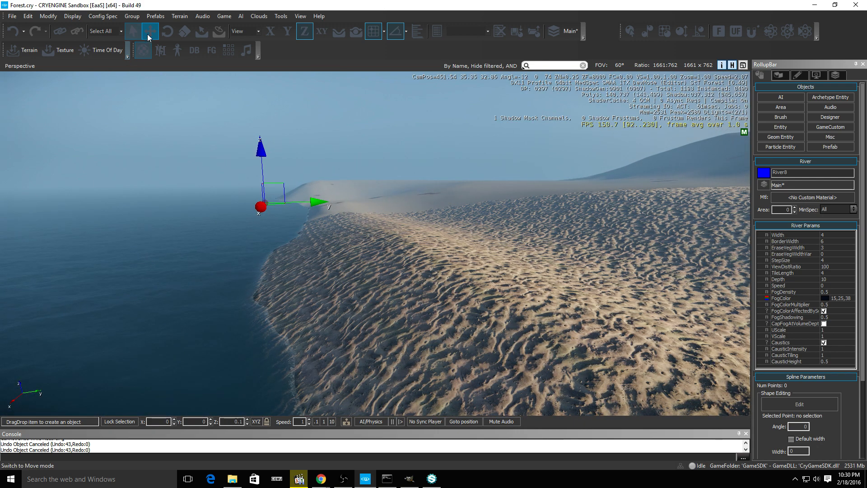
pyautogui.press('a')
pyautogui.press('w')
pyautogui.moveTo(288, 268); pyautogui.dragTo(210, 303, button='right')
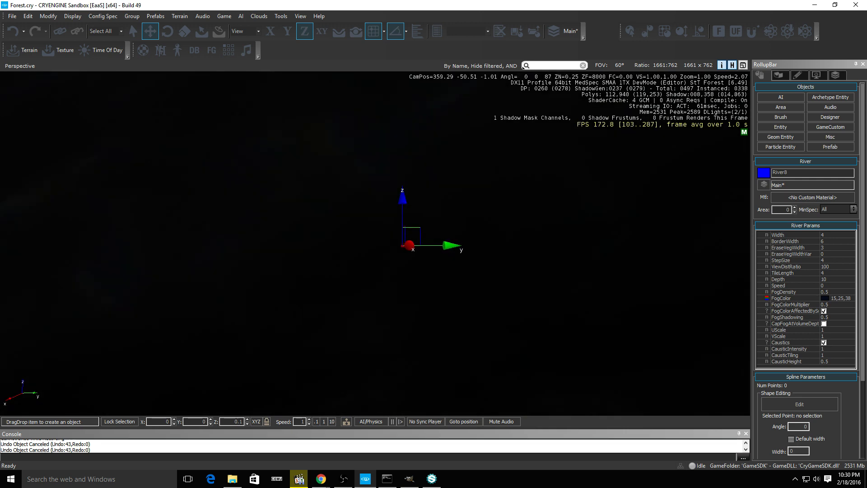
pyautogui.press('w')
pyautogui.moveTo(375, 244); pyautogui.dragTo(384, 302, button='right')
pyautogui.press('w')
pyautogui.press('w')
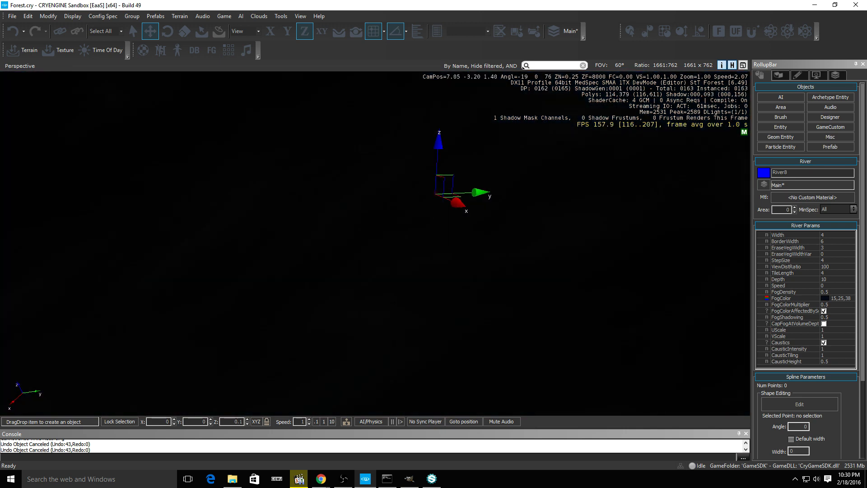
pyautogui.press('Escape')
# Start a new river object in front of the stone ruin with its first point at X 510, Y 181, Z 25.1
pyautogui.press('w')
pyautogui.moveTo(389, 242); pyautogui.dragTo(505, 350, button='right')
pyautogui.press('w')
pyautogui.press('w')
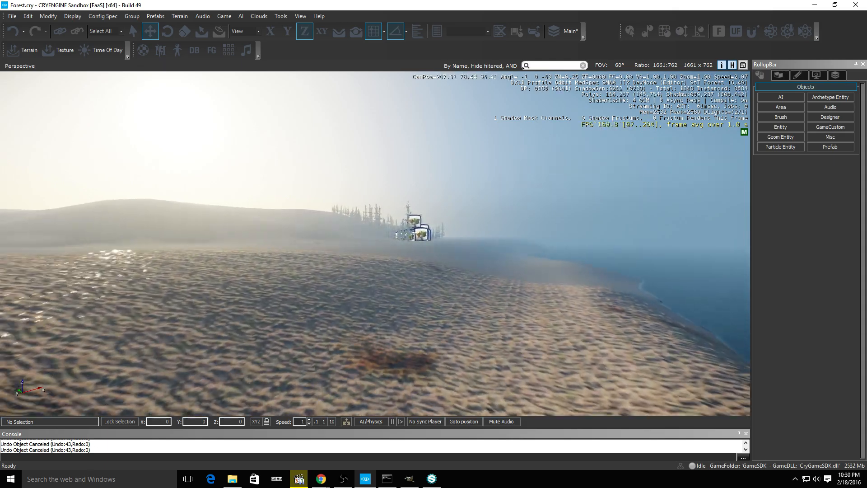
pyautogui.press('w')
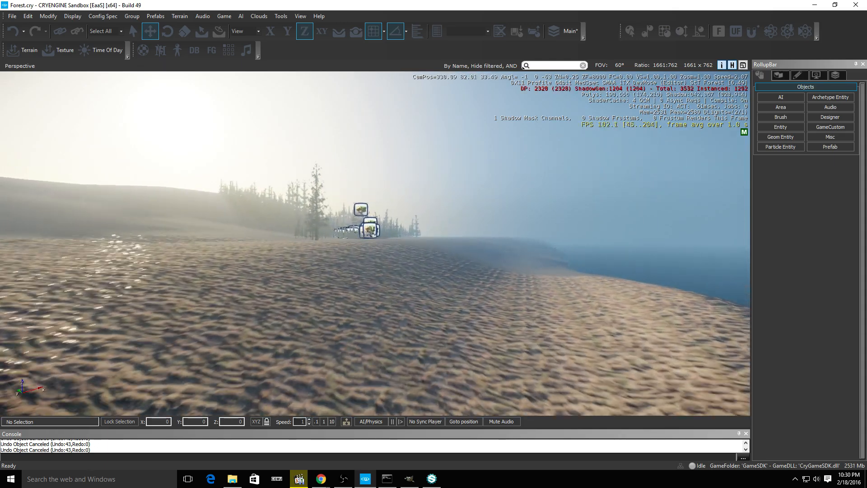
pyautogui.press('w')
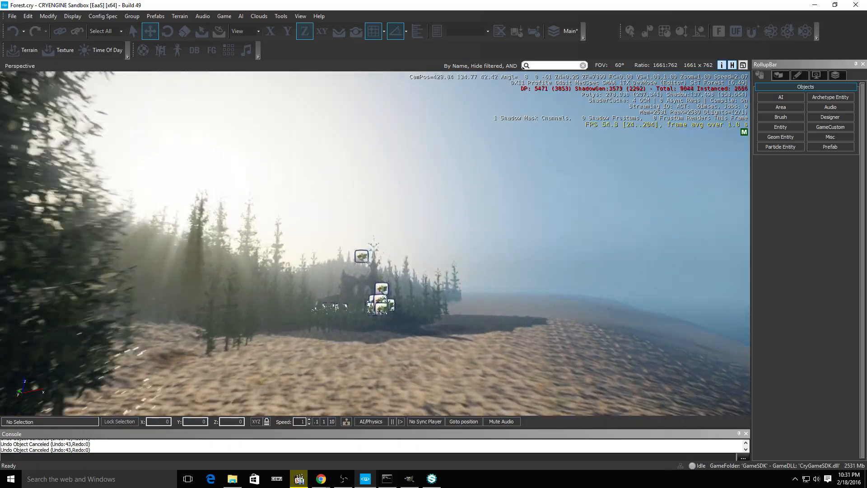
pyautogui.press('w')
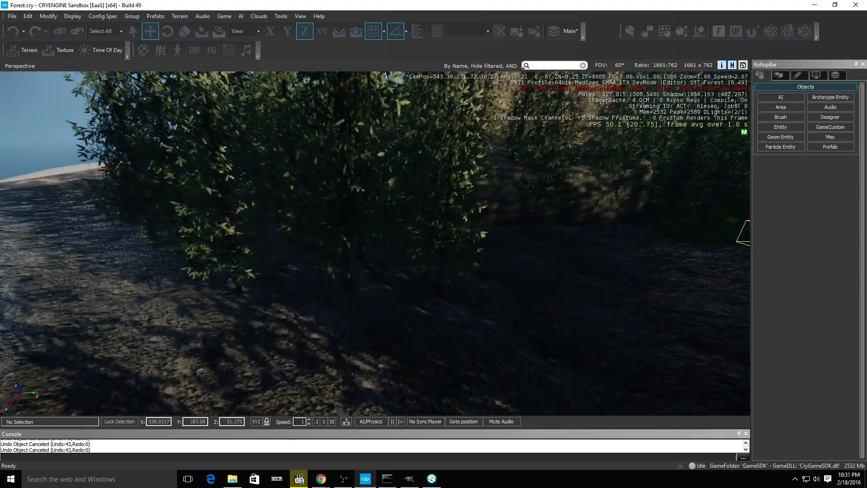
pyautogui.press('d')
pyautogui.moveTo(406, 332); pyautogui.dragTo(394, 322, button='right')
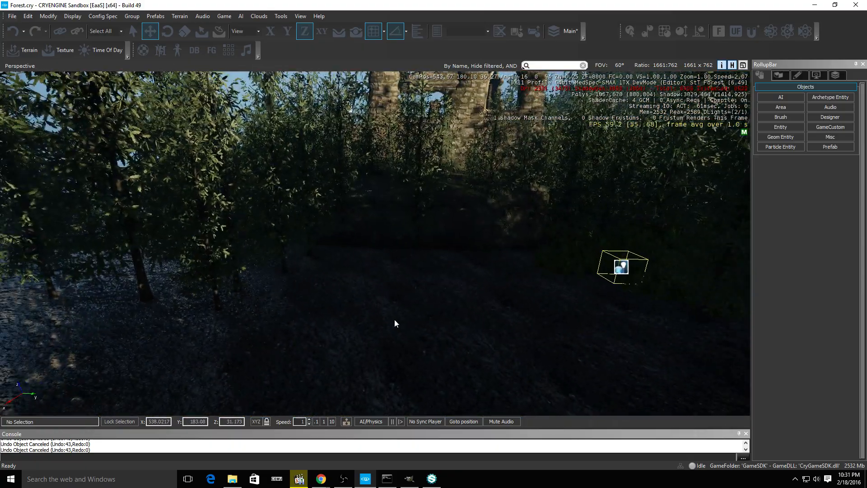
pyautogui.click(830, 139)
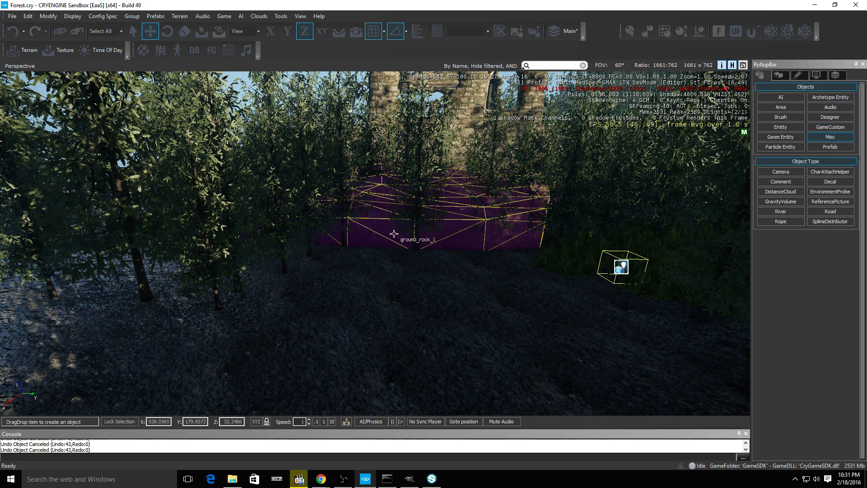
pyautogui.click(776, 211)
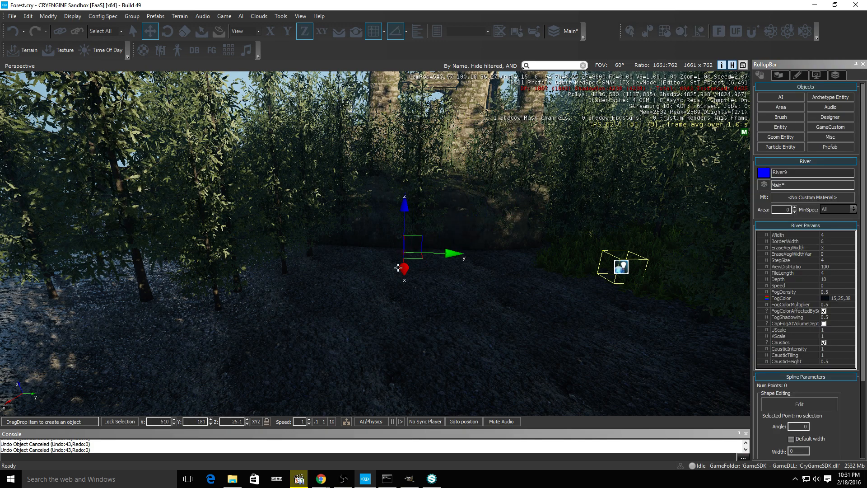
# Try to extend the river from its first point at X 510, Y 181, and discard the river
pyautogui.press('w')
pyautogui.press('a')
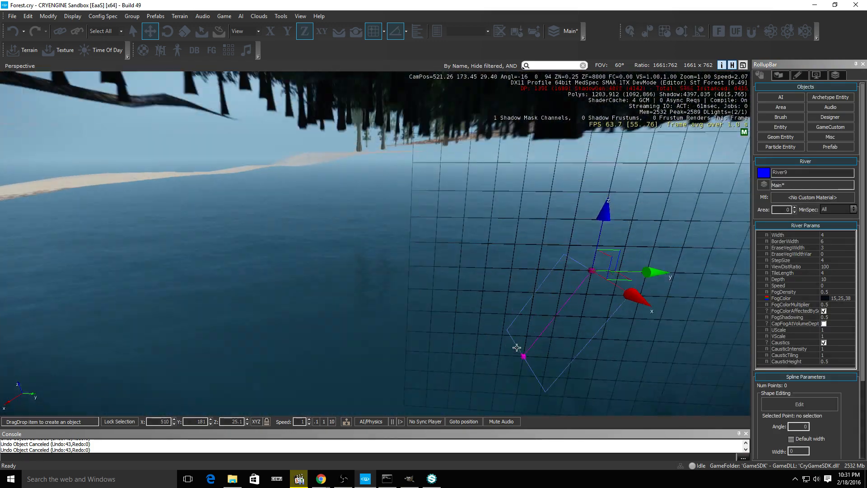
pyautogui.press('w')
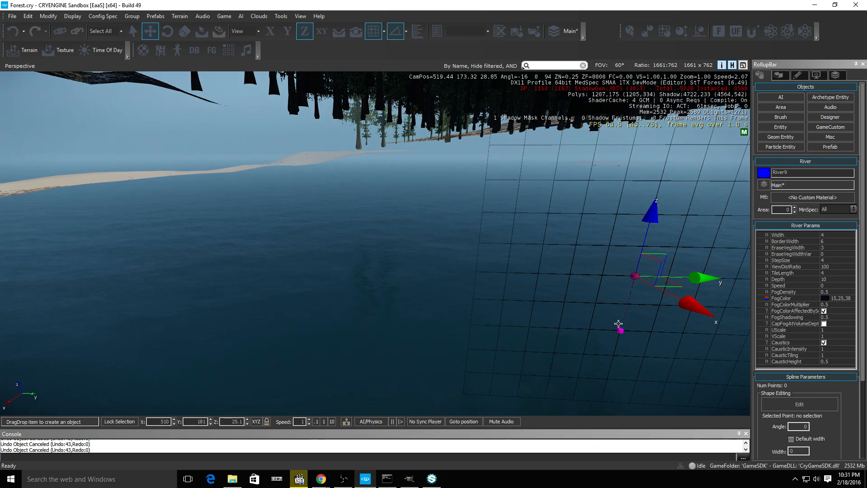
pyautogui.press('s')
pyautogui.moveTo(605, 324); pyautogui.dragTo(529, 334, button='right')
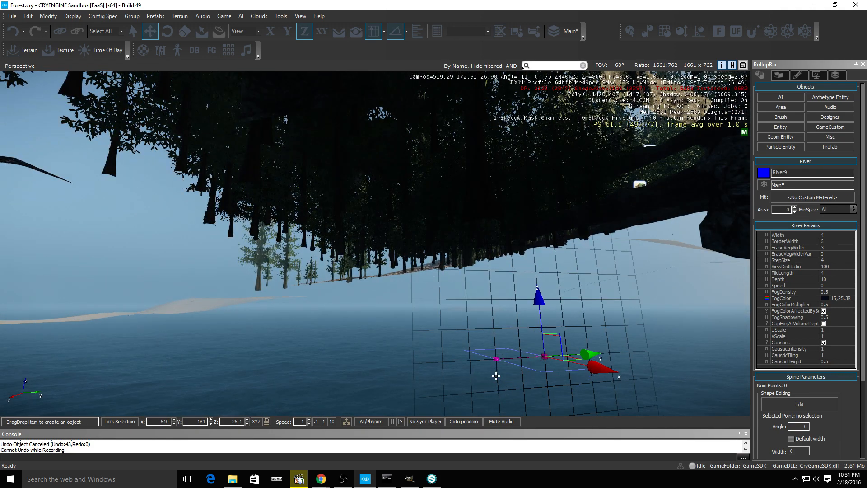
pyautogui.press('Escape')
# Start a new river on the dark ground beside the pines with its first point at X 510, Y 151, Z 31.1
pyautogui.press('s')
pyautogui.moveTo(496, 376); pyautogui.dragTo(524, 366, button='right')
pyautogui.press('a')
pyautogui.press('w')
pyautogui.press('w')
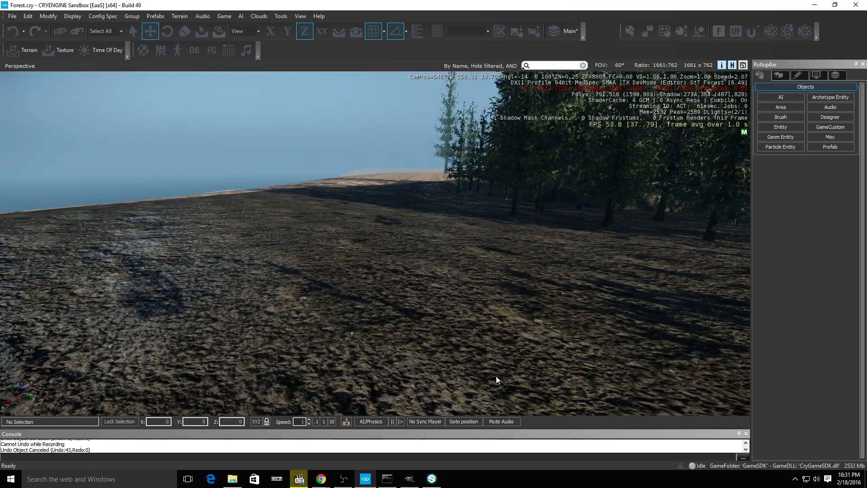
pyautogui.click(823, 140)
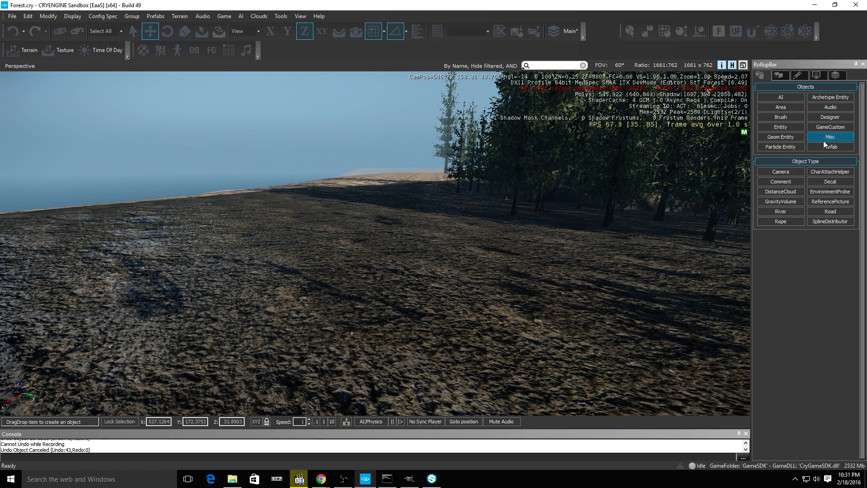
pyautogui.click(778, 212)
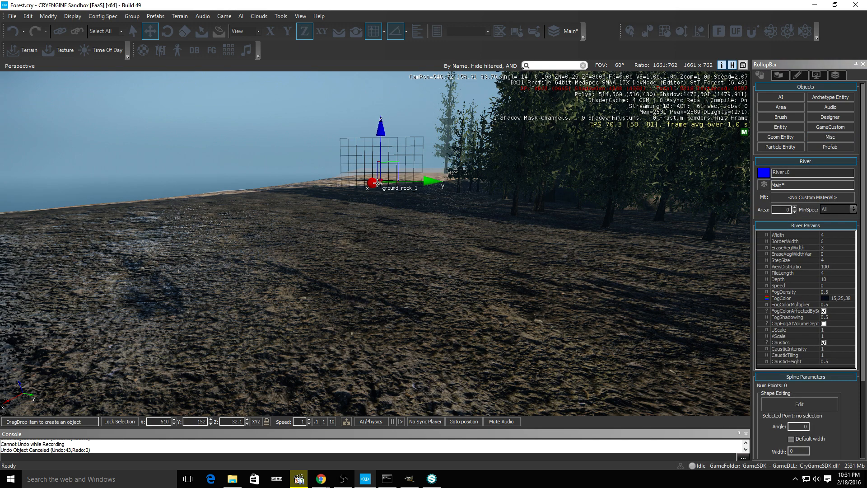
pyautogui.click(377, 186)
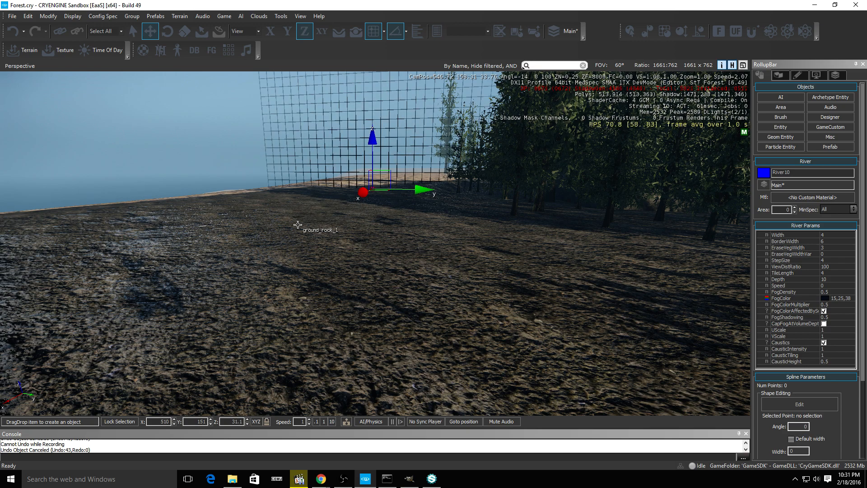
# Try to route the river's next points across the ground in front of the pines, and discard the river
pyautogui.press('w')
pyautogui.moveTo(313, 240)
pyautogui.mouseDown(button='right')
pyautogui.moveTo(307, 228)
pyautogui.moveTo(332, 243)
pyautogui.moveTo(311, 238)
pyautogui.mouseUp(button='right')
pyautogui.press('s')
pyautogui.press('w')
pyautogui.press('a')
pyautogui.press('w')
pyautogui.moveTo(398, 255); pyautogui.dragTo(401, 250, button='right')
pyautogui.press('s')
pyautogui.press('w')
pyautogui.press('s')
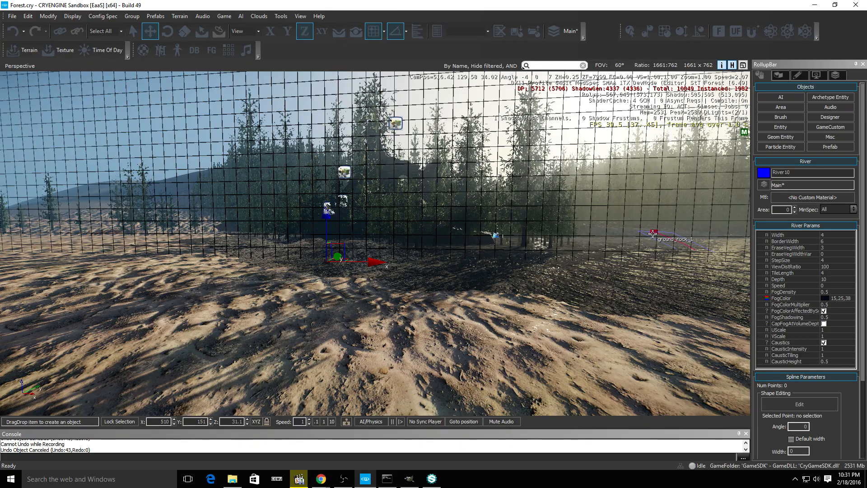
pyautogui.press('w')
pyautogui.press('d')
pyautogui.moveTo(685, 241); pyautogui.dragTo(510, 232, button='right')
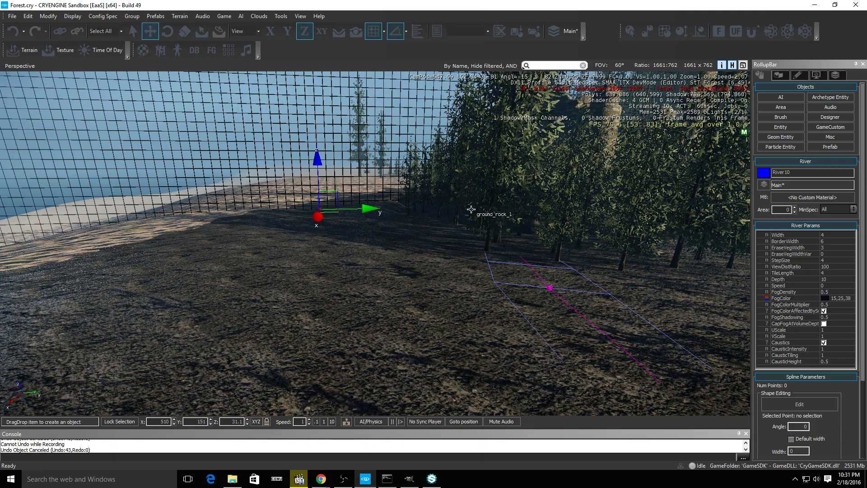
pyautogui.press('w')
pyautogui.press('a')
pyautogui.moveTo(459, 327); pyautogui.dragTo(460, 328, button='right')
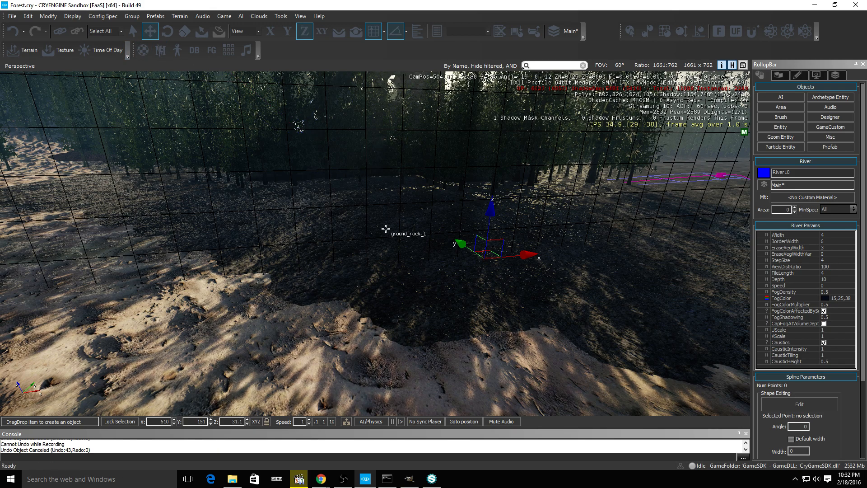
pyautogui.press('Escape')
# Auto-distribute the pine_large vegetation object over the whole terrain
pyautogui.press('w')
pyautogui.press('d')
pyautogui.moveTo(407, 188); pyautogui.dragTo(348, 277, button='right')
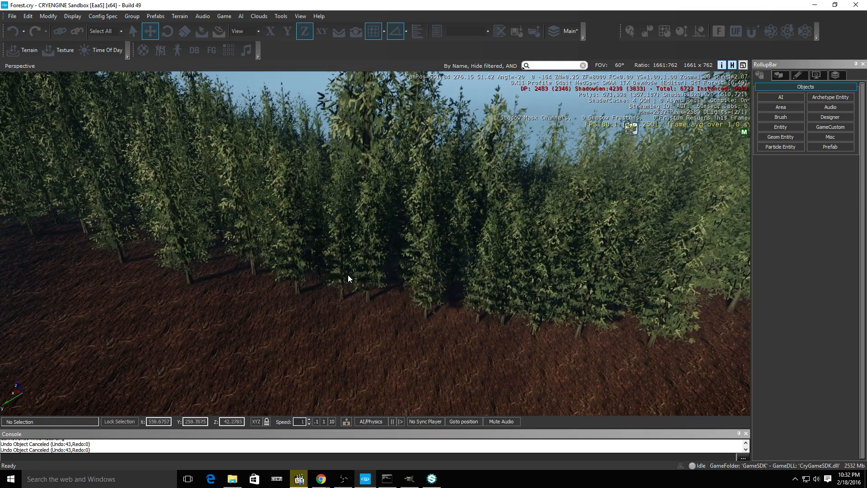
pyautogui.click(778, 75)
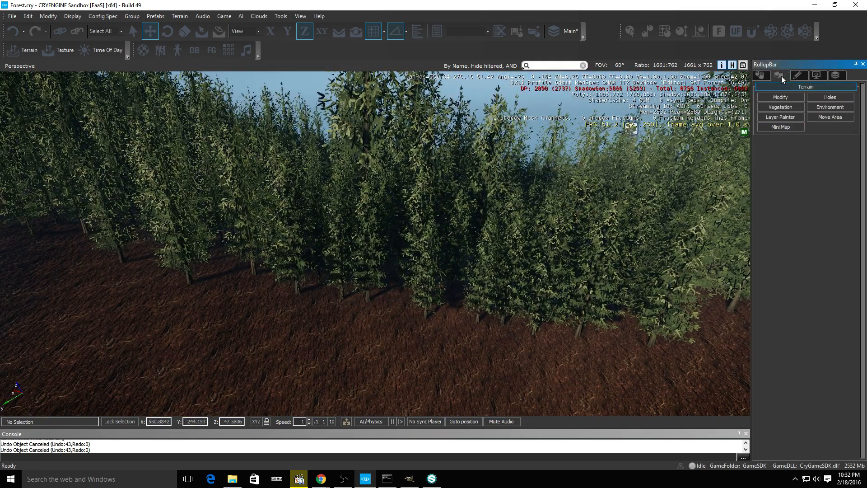
pyautogui.click(782, 119)
pyautogui.click(782, 106)
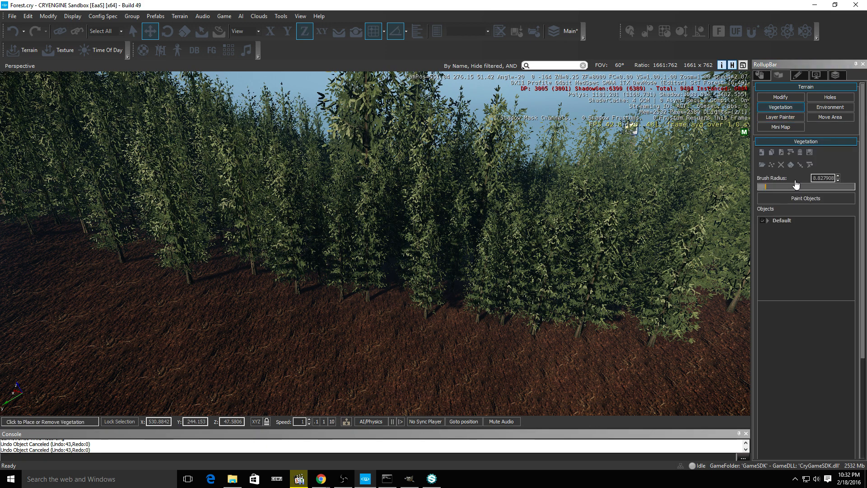
pyautogui.rightClick(793, 244)
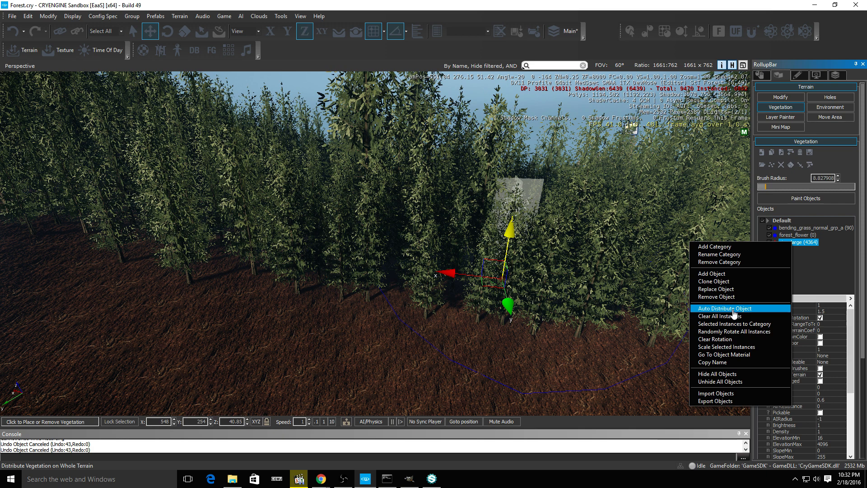
pyautogui.click(734, 310)
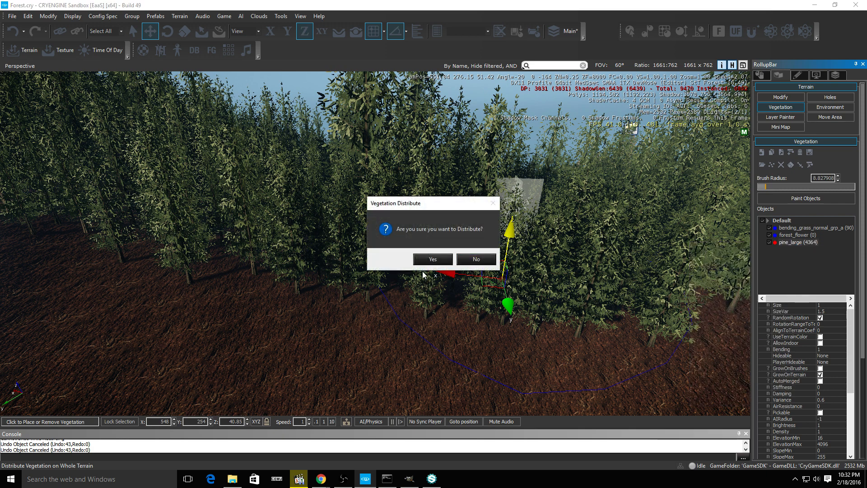
pyautogui.click(428, 259)
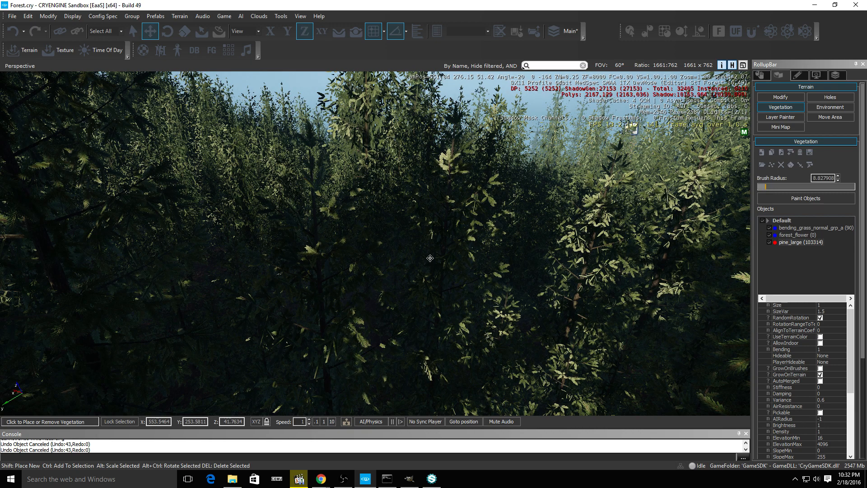
# Set the vegetation brush radius to 43.36279 and activate object painting for pine_large above the forested sand
pyautogui.press('w')
pyautogui.moveTo(633, 130); pyautogui.dragTo(482, 174, button='right')
pyautogui.press('s')
pyautogui.press('d')
pyautogui.moveTo(673, 262); pyautogui.dragTo(676, 244, button='right')
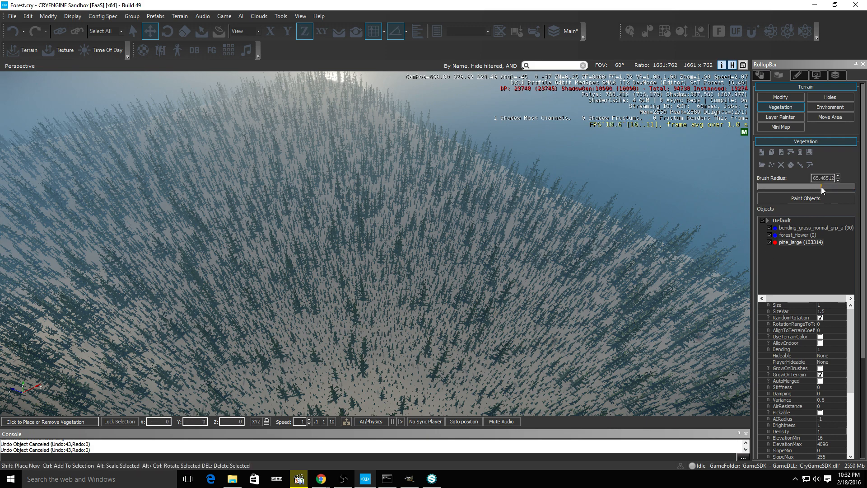
pyautogui.press('w')
pyautogui.press('d')
pyautogui.moveTo(539, 257)
pyautogui.mouseDown(button='right')
pyautogui.moveTo(547, 257)
pyautogui.moveTo(538, 259)
pyautogui.mouseUp(button='right')
pyautogui.press('w')
pyautogui.press('d')
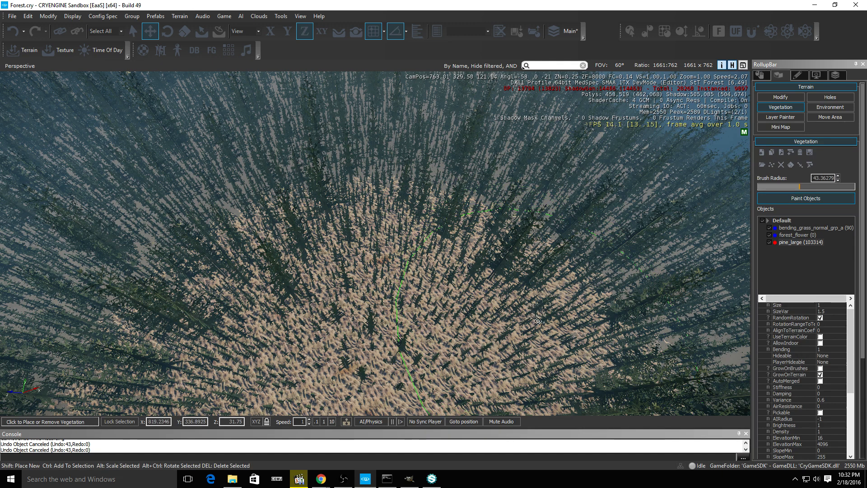
# Erase wide swaths of pine_large trees from the sandy hills and the seaward slope around X 771, Y 312
pyautogui.moveTo(535, 262)
pyautogui.keyDown('ctrl'); pyautogui.mouseDown()
pyautogui.moveTo(632, 253)
pyautogui.moveTo(641, 235)
pyautogui.moveTo(587, 112)
pyautogui.moveTo(706, 159)
pyautogui.moveTo(695, 311)
pyautogui.mouseUp(); pyautogui.keyUp('ctrl')
pyautogui.press('d')
pyautogui.moveTo(582, 226); pyautogui.dragTo(591, 217, button='right')
pyautogui.moveTo(452, 194); pyautogui.dragTo(778, 246)
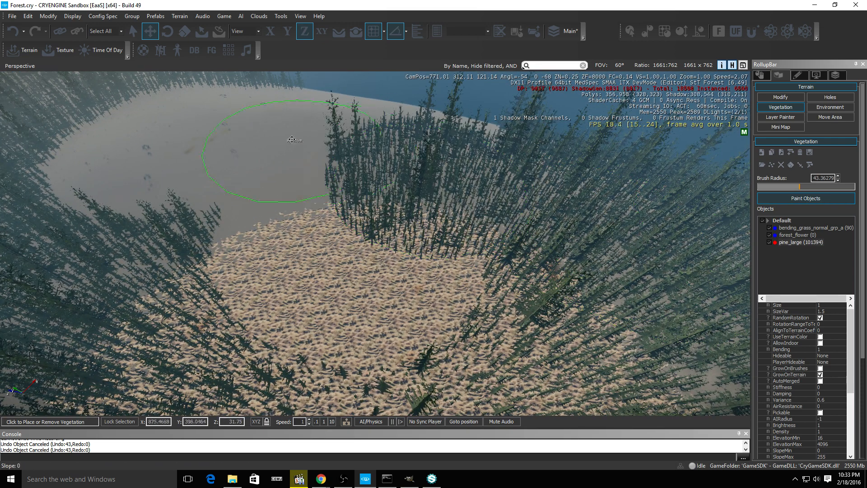
pyautogui.keyDown('ctrl'); pyautogui.moveTo(291, 140); pyautogui.dragTo(726, 212); pyautogui.keyUp('ctrl')
pyautogui.moveTo(539, 134); pyautogui.dragTo(290, 155, button='right')
pyautogui.moveTo(253, 235)
pyautogui.keyDown('ctrl'); pyautogui.mouseDown()
pyautogui.moveTo(408, 142)
pyautogui.moveTo(475, 85)
pyautogui.moveTo(664, 145)
pyautogui.moveTo(502, 164)
pyautogui.moveTo(677, 203)
pyautogui.mouseUp(); pyautogui.keyUp('ctrl')
pyautogui.moveTo(314, 186)
pyautogui.mouseDown(button='right')
pyautogui.moveTo(537, 201)
pyautogui.moveTo(747, 230)
pyautogui.mouseUp(button='right')
pyautogui.moveTo(582, 257)
pyautogui.keyDown('ctrl'); pyautogui.mouseDown()
pyautogui.moveTo(494, 184)
pyautogui.moveTo(281, 68)
pyautogui.mouseUp(); pyautogui.keyUp('ctrl')
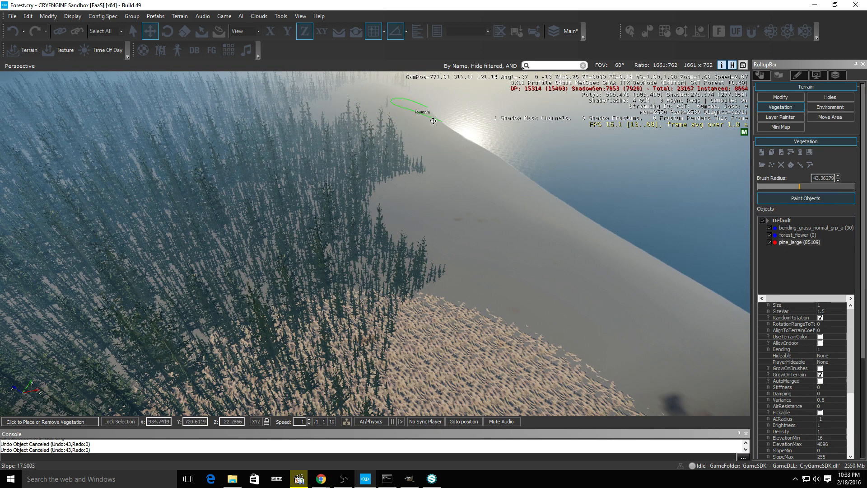
pyautogui.moveTo(433, 121)
pyautogui.keyDown('ctrl'); pyautogui.mouseDown()
pyautogui.moveTo(406, 174)
pyautogui.moveTo(354, 180)
pyautogui.moveTo(426, 250)
pyautogui.mouseUp(); pyautogui.keyUp('ctrl')
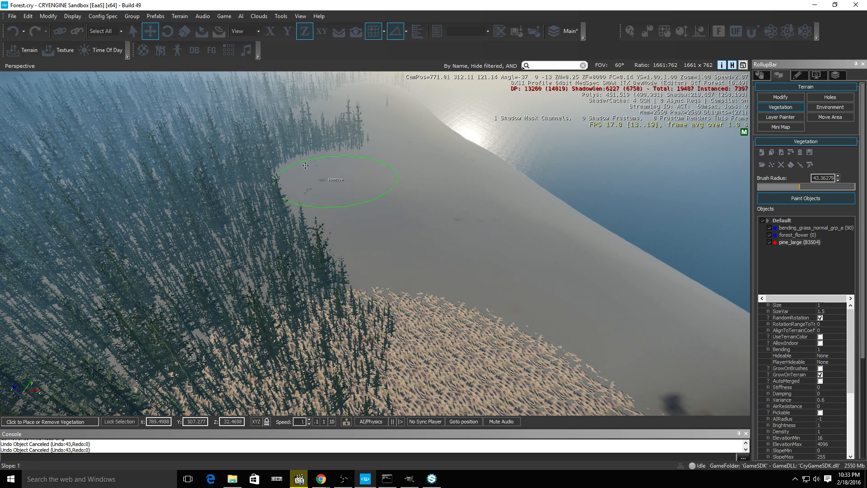
pyautogui.keyDown('ctrl'); pyautogui.moveTo(305, 166); pyautogui.dragTo(358, 133); pyautogui.keyUp('ctrl')
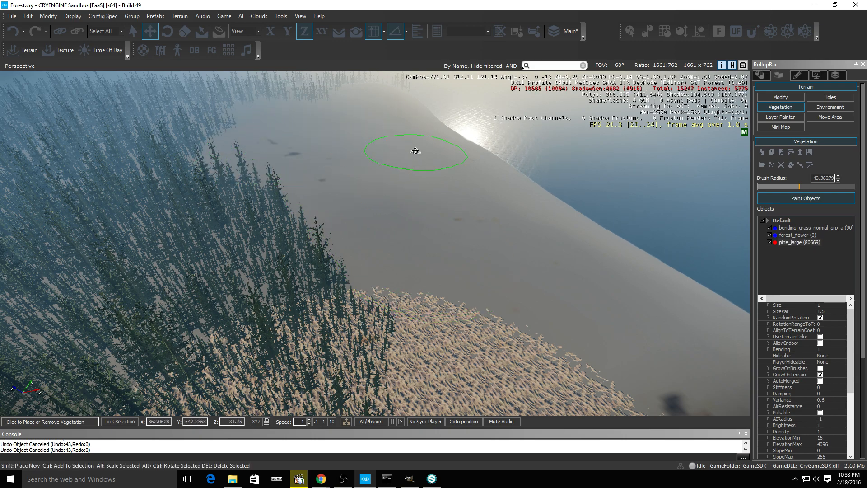
# Erase the pines farther along the sandy ridge, around X 810, Y 646, out towards the distant shore
pyautogui.press('w')
pyautogui.moveTo(415, 151)
pyautogui.mouseDown(button='right')
pyautogui.moveTo(386, 49)
pyautogui.moveTo(414, 119)
pyautogui.moveTo(415, 78)
pyautogui.moveTo(400, 243)
pyautogui.moveTo(427, 249)
pyautogui.mouseUp(button='right')
pyautogui.press('w')
pyautogui.press('w')
pyautogui.press('s')
pyautogui.moveTo(415, 150)
pyautogui.keyDown('ctrl'); pyautogui.mouseDown()
pyautogui.moveTo(389, 140)
pyautogui.moveTo(461, 99)
pyautogui.mouseUp(); pyautogui.keyUp('ctrl')
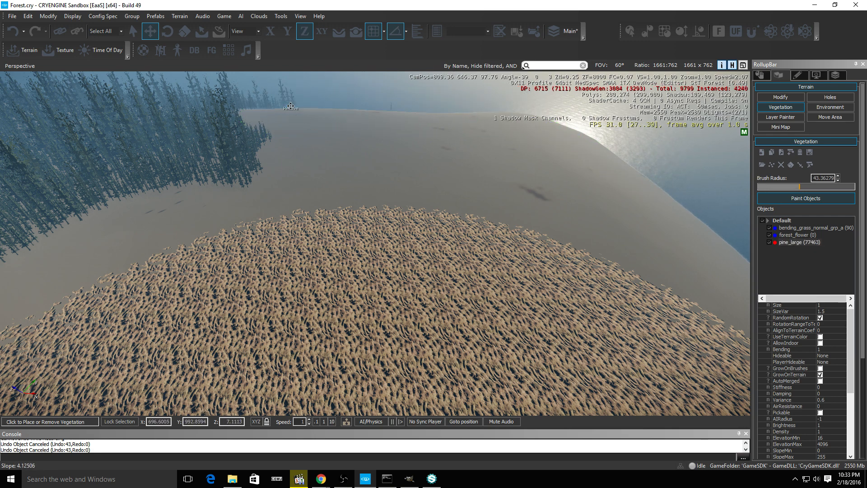
pyautogui.moveTo(262, 103)
pyautogui.keyDown('ctrl'); pyautogui.mouseDown()
pyautogui.moveTo(234, 121)
pyautogui.moveTo(175, 113)
pyautogui.moveTo(299, 144)
pyautogui.mouseUp(); pyautogui.keyUp('ctrl')
# Erase the dense pines from the broad smooth slope around X 771, Y 696
pyautogui.moveTo(300, 143)
pyautogui.mouseDown(button='right')
pyautogui.moveTo(237, 185)
pyautogui.moveTo(334, 247)
pyautogui.moveTo(193, 79)
pyautogui.moveTo(300, 147)
pyautogui.moveTo(295, 129)
pyautogui.mouseUp(button='right')
pyautogui.press('s')
pyautogui.moveTo(334, 284)
pyautogui.keyDown('ctrl'); pyautogui.mouseDown()
pyautogui.moveTo(397, 253)
pyautogui.moveTo(592, 191)
pyautogui.moveTo(587, 225)
pyautogui.moveTo(641, 289)
pyautogui.moveTo(583, 280)
pyautogui.moveTo(715, 340)
pyautogui.mouseUp(); pyautogui.keyUp('ctrl')
pyautogui.press('d')
pyautogui.moveTo(715, 340); pyautogui.dragTo(831, 307, button='right')
pyautogui.moveTo(510, 267)
pyautogui.keyDown('ctrl'); pyautogui.mouseDown()
pyautogui.moveTo(522, 197)
pyautogui.moveTo(456, 157)
pyautogui.moveTo(614, 201)
pyautogui.moveTo(680, 257)
pyautogui.mouseUp(); pyautogui.keyUp('ctrl')
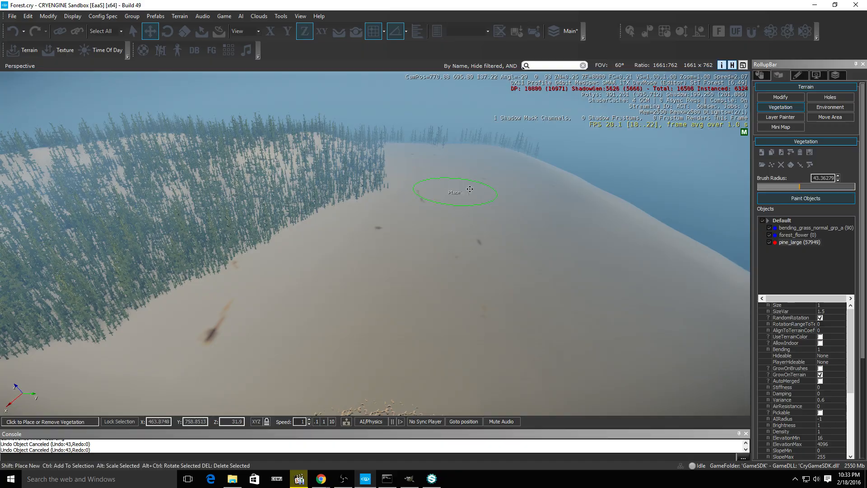
# Erase the pines standing along the horizon of the rippled sand hill around X 289, Y 731
pyautogui.press('w')
pyautogui.moveTo(469, 189)
pyautogui.mouseDown(button='right')
pyautogui.moveTo(478, 183)
pyautogui.moveTo(493, 201)
pyautogui.moveTo(448, 61)
pyautogui.moveTo(427, 44)
pyautogui.moveTo(489, 64)
pyautogui.moveTo(491, 93)
pyautogui.mouseUp(button='right')
pyautogui.press('w')
pyautogui.press('w')
pyautogui.press('w')
pyautogui.press('w')
pyautogui.keyDown('ctrl'); pyautogui.moveTo(495, 259); pyautogui.dragTo(240, 253); pyautogui.keyUp('ctrl')
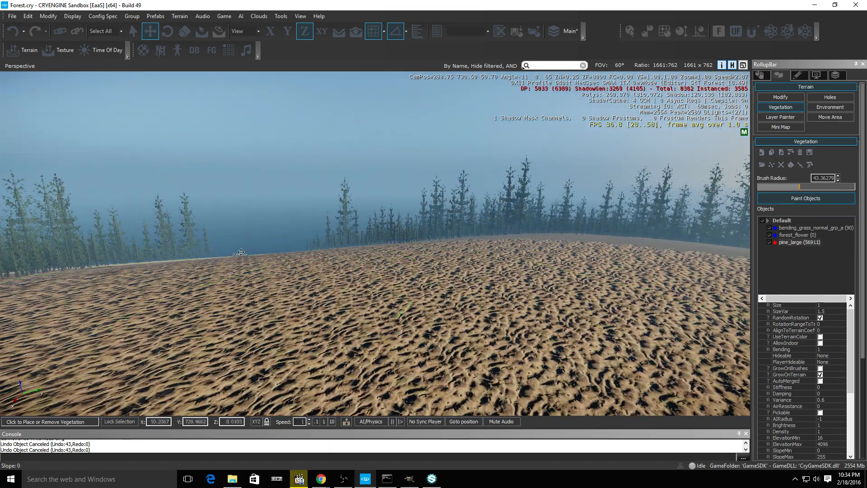
pyautogui.keyDown('ctrl'); pyautogui.moveTo(139, 260); pyautogui.dragTo(93, 263); pyautogui.keyUp('ctrl')
# Erase the pines on the sandy headland beside the sea around X 184, Y 715
pyautogui.press('w')
pyautogui.moveTo(342, 253)
pyautogui.mouseDown(button='right')
pyautogui.moveTo(397, 180)
pyautogui.moveTo(447, 194)
pyautogui.moveTo(520, 316)
pyautogui.moveTo(348, 260)
pyautogui.mouseUp(button='right')
pyautogui.press('a')
pyautogui.press('s')
pyautogui.moveTo(342, 252)
pyautogui.keyDown('ctrl'); pyautogui.mouseDown()
pyautogui.moveTo(402, 162)
pyautogui.moveTo(508, 143)
pyautogui.mouseUp(); pyautogui.keyUp('ctrl')
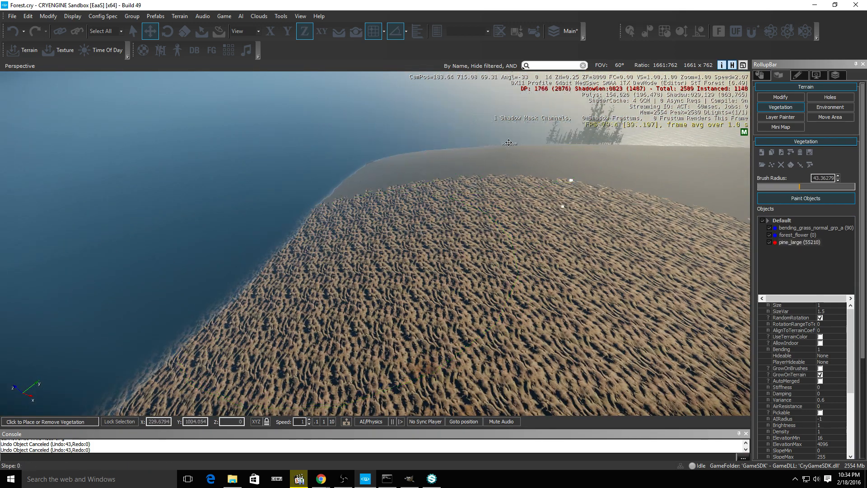
pyautogui.moveTo(591, 145); pyautogui.dragTo(575, 248, button='right')
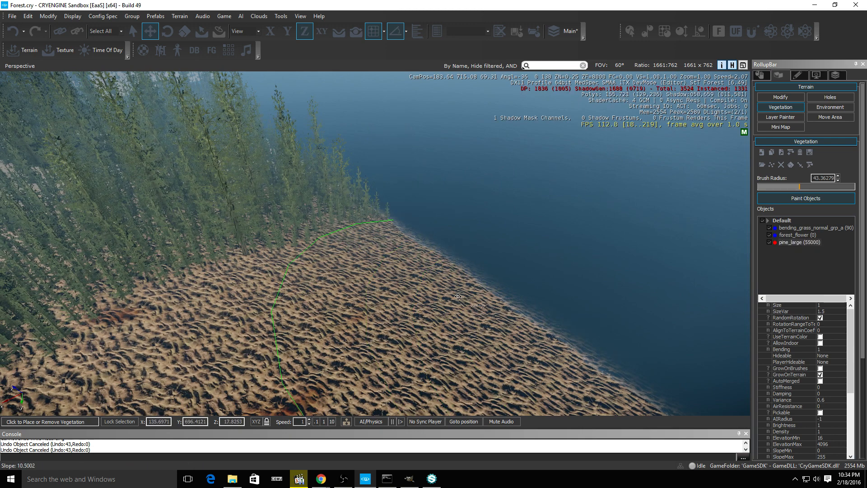
pyautogui.moveTo(457, 296)
pyautogui.keyDown('ctrl'); pyautogui.mouseDown()
pyautogui.moveTo(289, 167)
pyautogui.moveTo(226, 131)
pyautogui.moveTo(235, 136)
pyautogui.mouseUp(); pyautogui.keyUp('ctrl')
# Erase the pines from the dunes leading along the shore towards the small inlet
pyautogui.moveTo(368, 248); pyautogui.dragTo(366, 231, button='right')
pyautogui.press('w')
pyautogui.press('d')
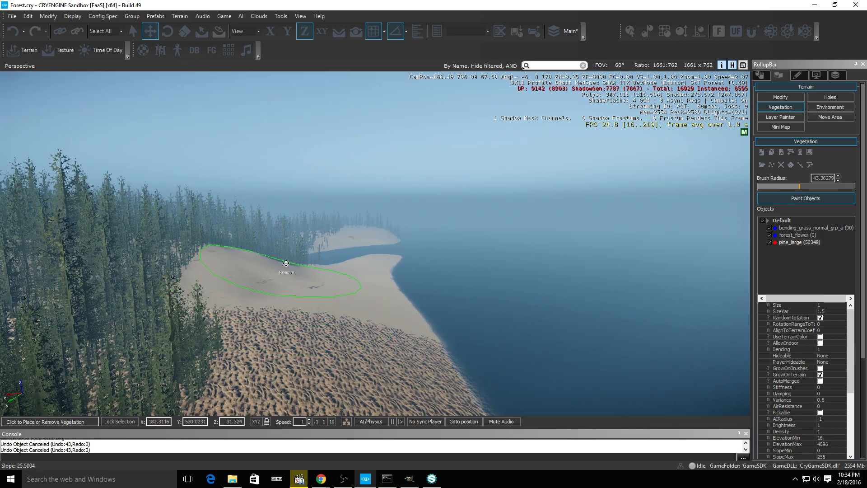
pyautogui.press('w')
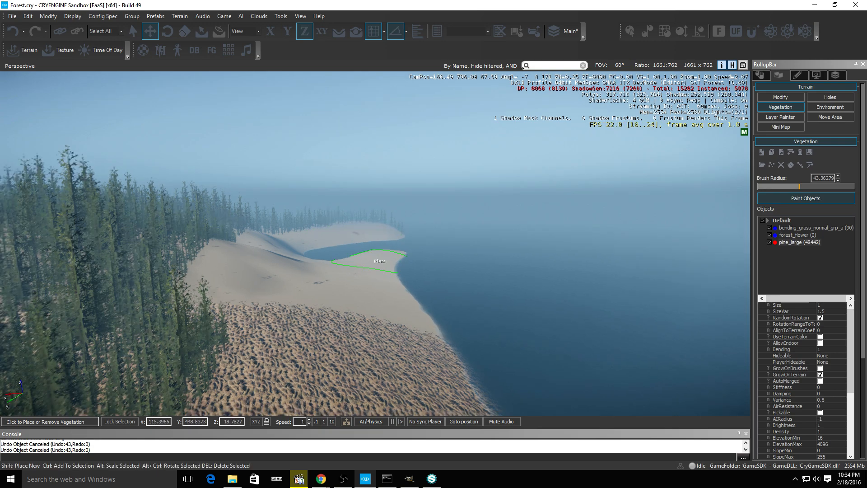
pyautogui.moveTo(377, 256); pyautogui.dragTo(369, 264, button='right')
pyautogui.moveTo(369, 264)
pyautogui.keyDown('ctrl'); pyautogui.mouseDown()
pyautogui.moveTo(209, 279)
pyautogui.moveTo(189, 259)
pyautogui.mouseUp(); pyautogui.keyUp('ctrl')
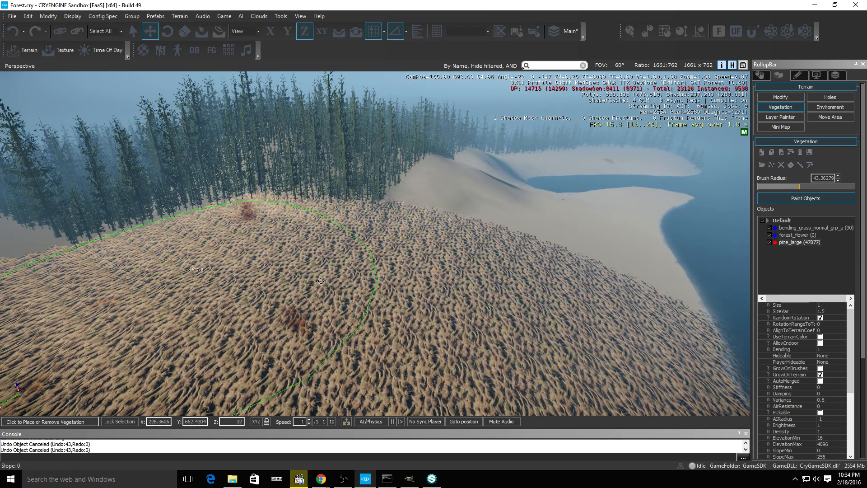
# Erase the pines from the shoreline sand beyond the inlet, around X 217, Y 199
pyautogui.press('w')
pyautogui.moveTo(382, 308); pyautogui.dragTo(391, 294, button='right')
pyautogui.press('w')
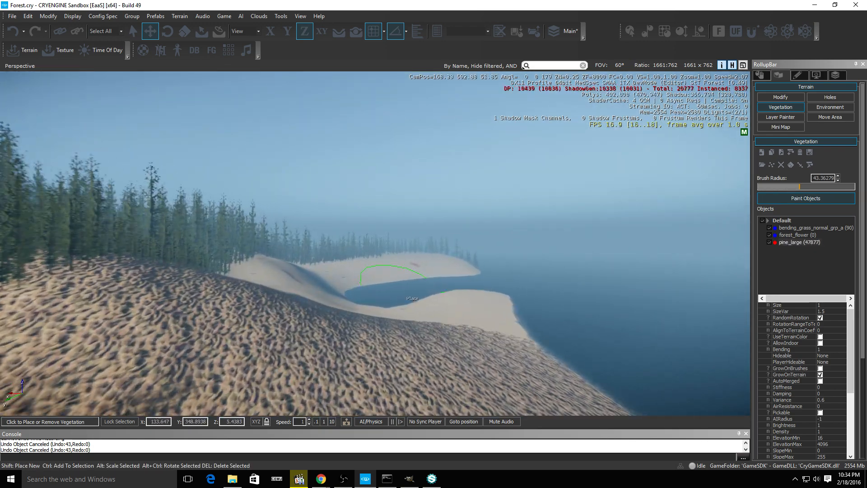
pyautogui.press('w')
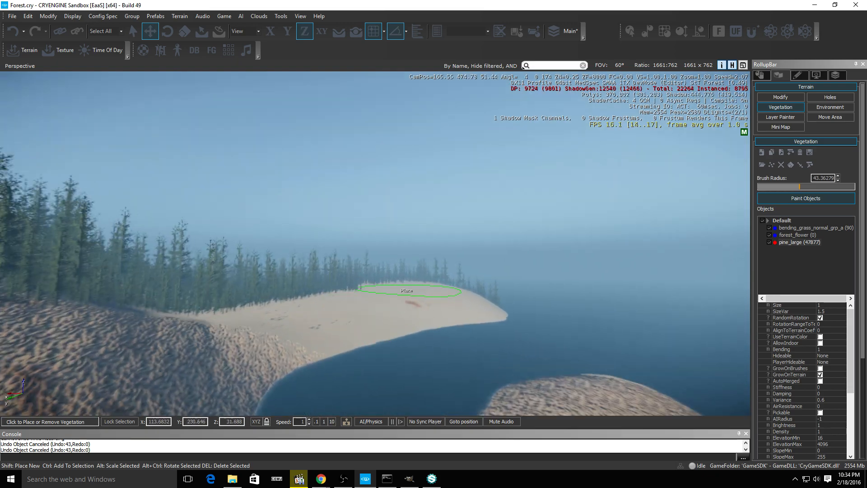
pyautogui.moveTo(409, 294)
pyautogui.mouseDown(button='right')
pyautogui.moveTo(430, 287)
pyautogui.moveTo(397, 287)
pyautogui.moveTo(389, 303)
pyautogui.mouseUp(button='right')
pyautogui.press('w')
pyautogui.press('d')
pyautogui.press('s')
pyautogui.moveTo(398, 276)
pyautogui.keyDown('ctrl'); pyautogui.mouseDown()
pyautogui.moveTo(402, 210)
pyautogui.moveTo(550, 138)
pyautogui.moveTo(599, 149)
pyautogui.mouseUp(); pyautogui.keyUp('ctrl')
pyautogui.keyDown('ctrl'); pyautogui.moveTo(461, 129); pyautogui.dragTo(573, 184); pyautogui.keyUp('ctrl')
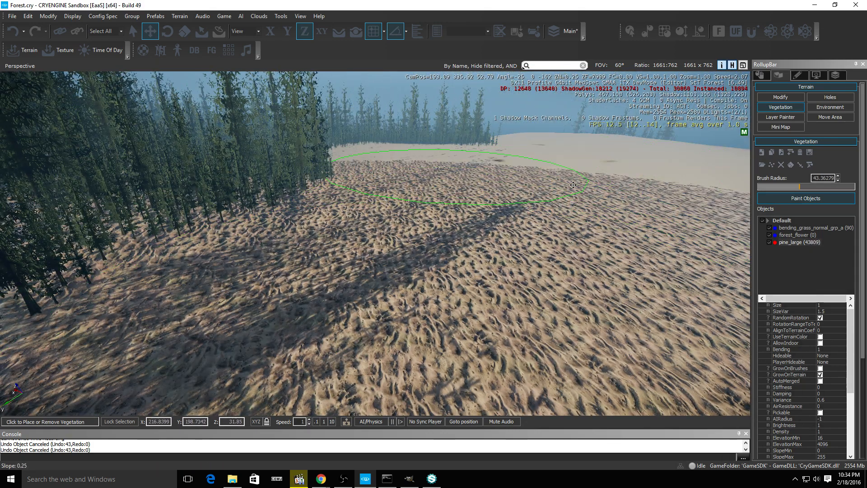
# Clear all pine_large instances from the whole terrain
pyautogui.rightClick(791, 243)
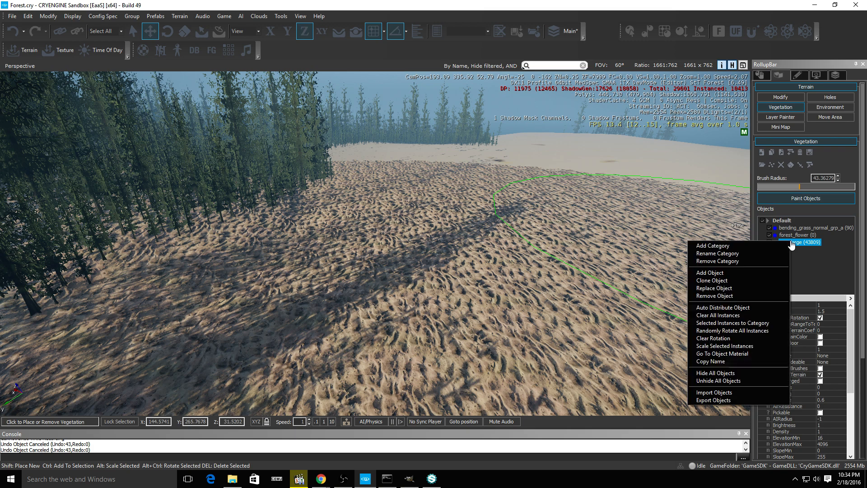
pyautogui.click(739, 315)
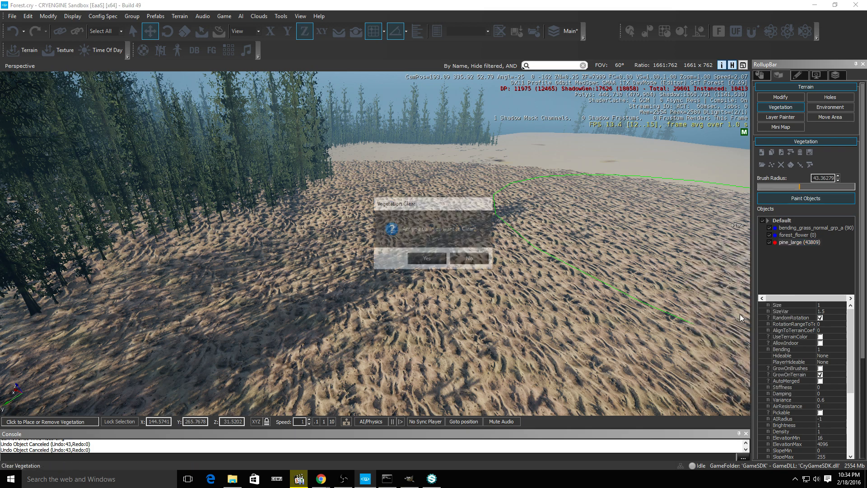
pyautogui.click(426, 259)
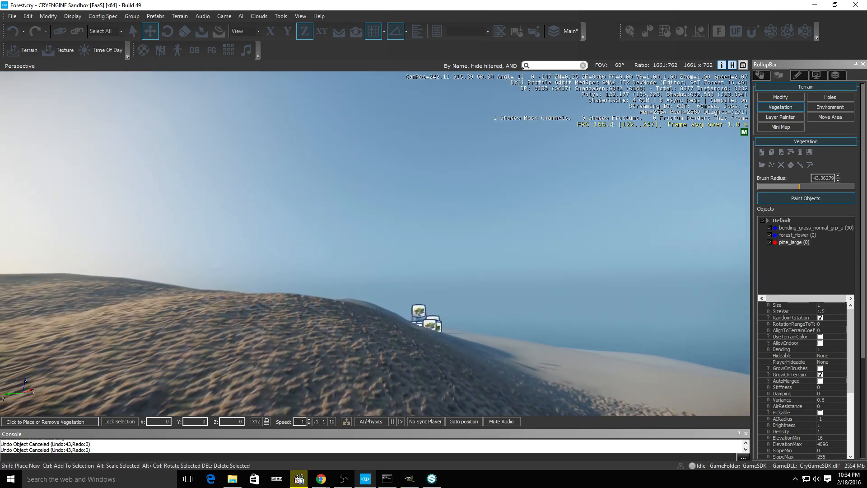
# Reduce the vegetation brush radius to 3.302325 for detailed painting beside the stone ruin
pyautogui.press('w')
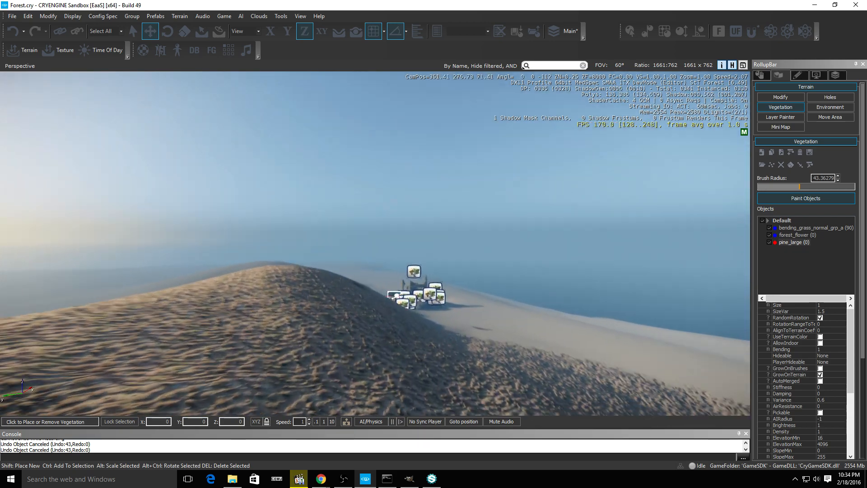
pyautogui.press('w')
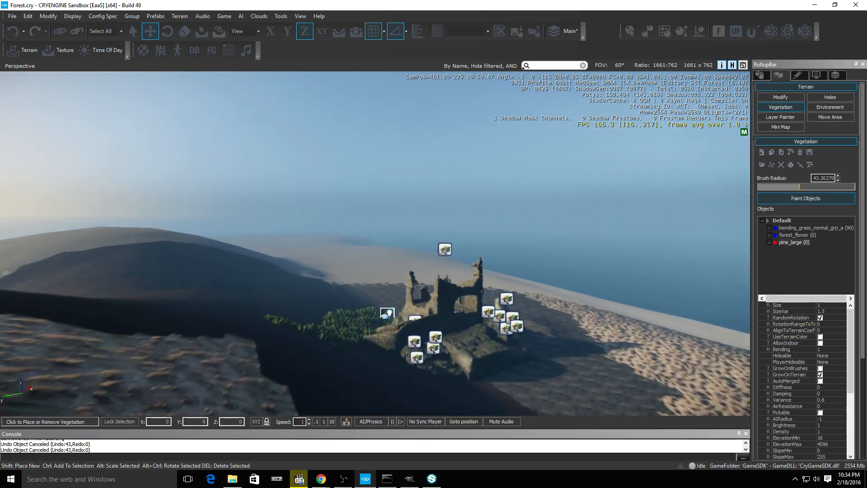
pyautogui.press('w')
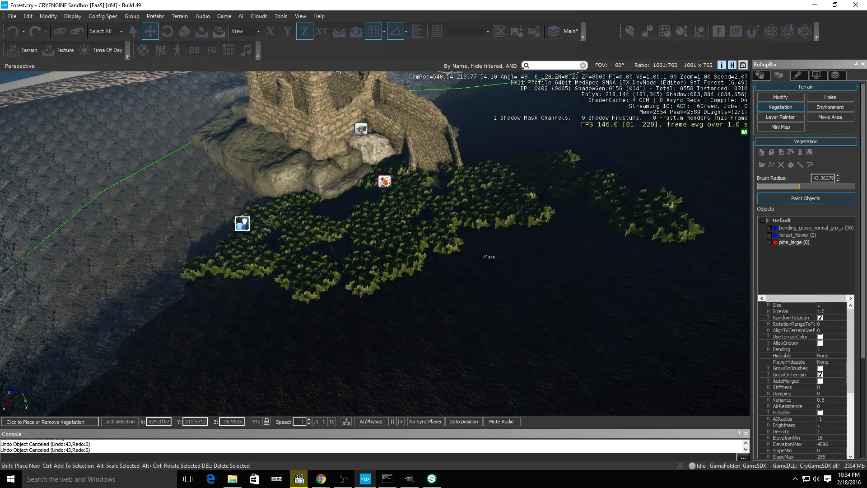
pyautogui.press('s')
pyautogui.press('a')
pyautogui.moveTo(486, 259); pyautogui.dragTo(585, 285, button='right')
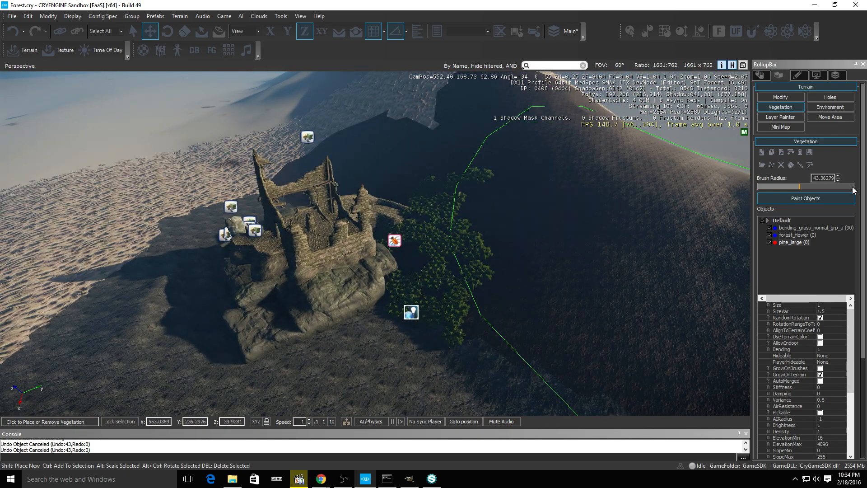
pyautogui.moveTo(787, 189); pyautogui.dragTo(760, 187)
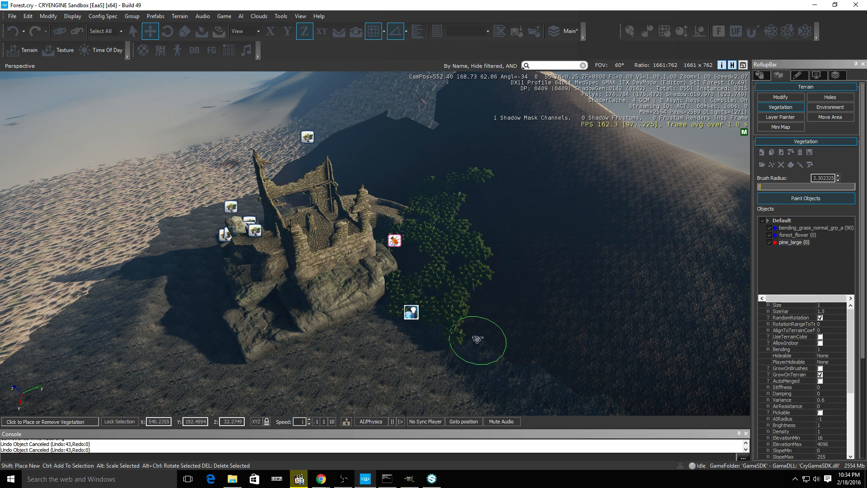
# Paint pine_large trees over the green plant patch beside the ruin's rocks
pyautogui.press('w')
pyautogui.moveTo(572, 244)
pyautogui.mouseDown(button='right')
pyautogui.moveTo(581, 244)
pyautogui.moveTo(570, 242)
pyautogui.mouseUp(button='right')
pyautogui.press('s')
pyautogui.moveTo(341, 237); pyautogui.dragTo(319, 205)
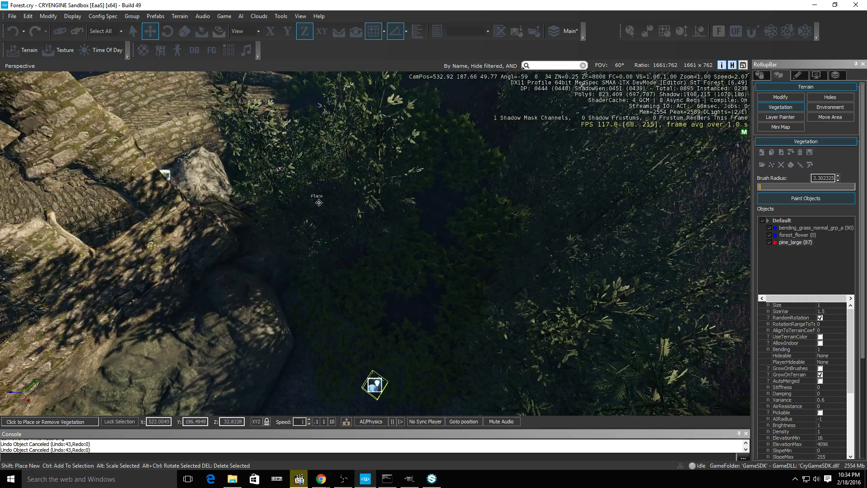
# Extend the pines past the plant patch onto the dark slope, from around X 517, Y 218 to X 503, Y 222
pyautogui.press('w')
pyautogui.moveTo(364, 244)
pyautogui.mouseDown(button='right')
pyautogui.moveTo(368, 234)
pyautogui.moveTo(382, 236)
pyautogui.mouseUp(button='right')
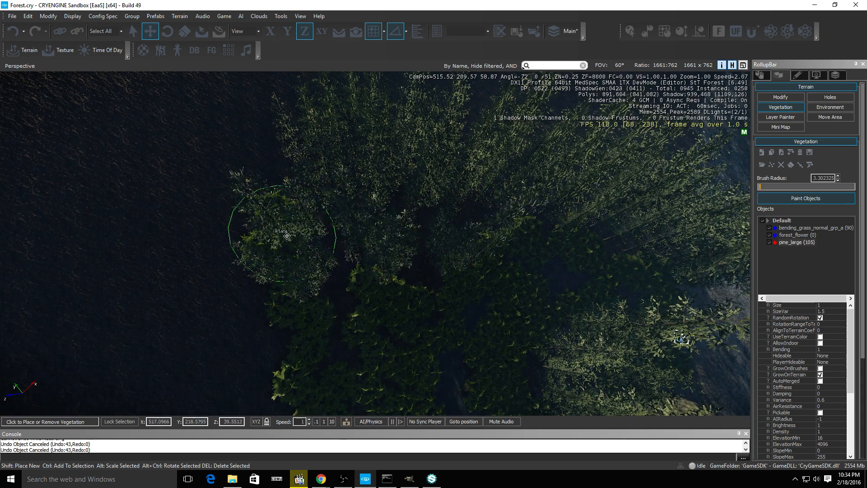
pyautogui.moveTo(287, 235)
pyautogui.mouseDown()
pyautogui.moveTo(76, 136)
pyautogui.moveTo(174, 305)
pyautogui.mouseUp()
pyautogui.moveTo(264, 210); pyautogui.dragTo(263, 216, button='right')
pyautogui.press('s')
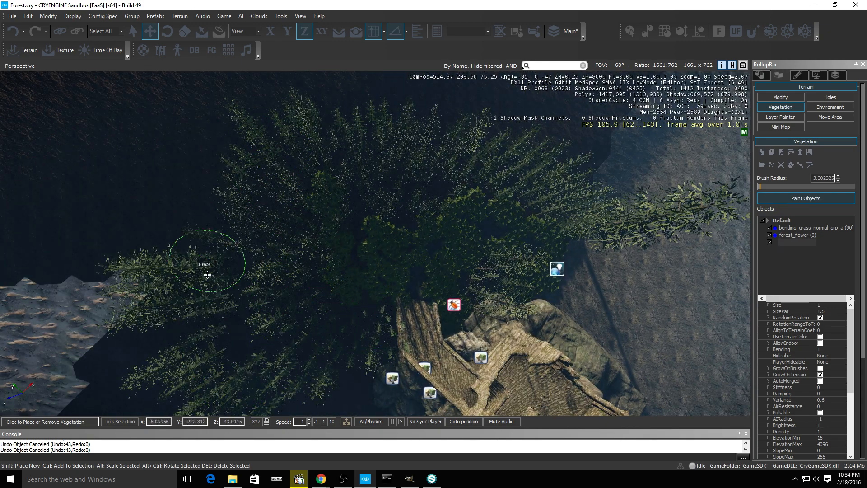
pyautogui.press('s')
pyautogui.moveTo(277, 253); pyautogui.dragTo(261, 237, button='right')
pyautogui.press('w')
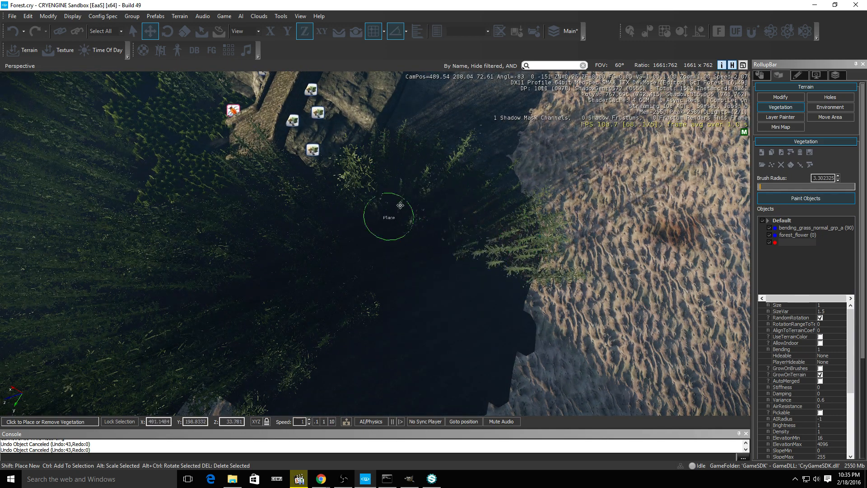
# Paint pines across the shaded ground behind the ruin around X 482, Y 223, towards the edge of the rippled sand
pyautogui.press('s')
pyautogui.press('a')
pyautogui.moveTo(483, 348); pyautogui.dragTo(475, 353, button='right')
pyautogui.moveTo(475, 357); pyautogui.dragTo(424, 376)
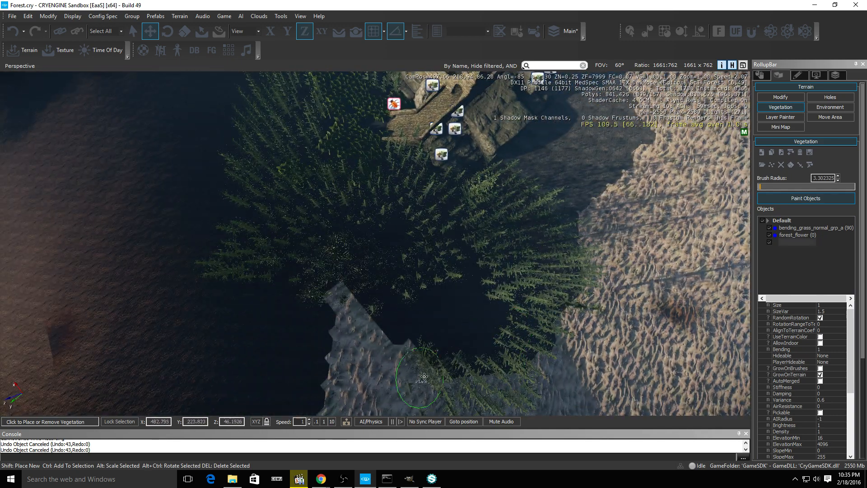
pyautogui.press('w')
pyautogui.moveTo(362, 278); pyautogui.dragTo(401, 222, button='right')
pyautogui.press('w')
pyautogui.press('s')
pyautogui.press('a')
pyautogui.moveTo(401, 222)
pyautogui.mouseDown()
pyautogui.moveTo(288, 354)
pyautogui.moveTo(222, 316)
pyautogui.mouseUp()
# Paint a band of pines around the near side of the ruin, including around X 499, Y 176
pyautogui.press('a')
pyautogui.moveTo(221, 316); pyautogui.dragTo(315, 326, button='right')
pyautogui.press('s')
pyautogui.moveTo(492, 293)
pyautogui.mouseDown()
pyautogui.moveTo(533, 301)
pyautogui.moveTo(181, 311)
pyautogui.mouseUp()
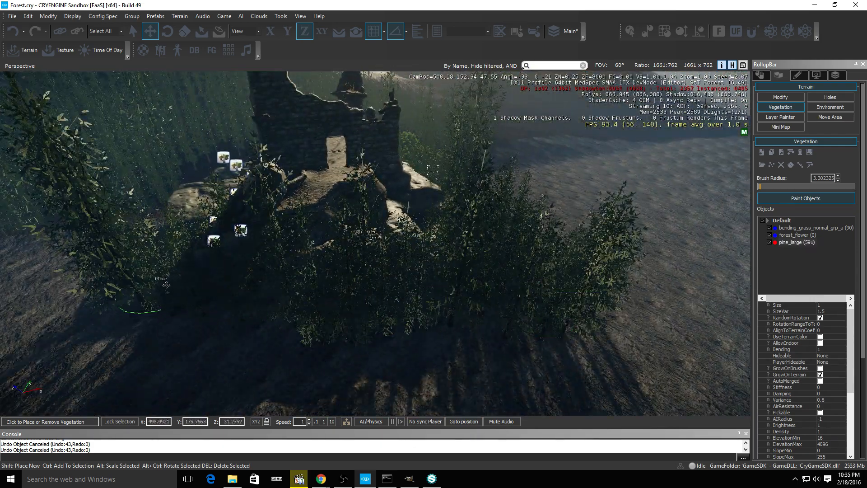
pyautogui.press('a')
pyautogui.moveTo(225, 323); pyautogui.dragTo(352, 337, button='right')
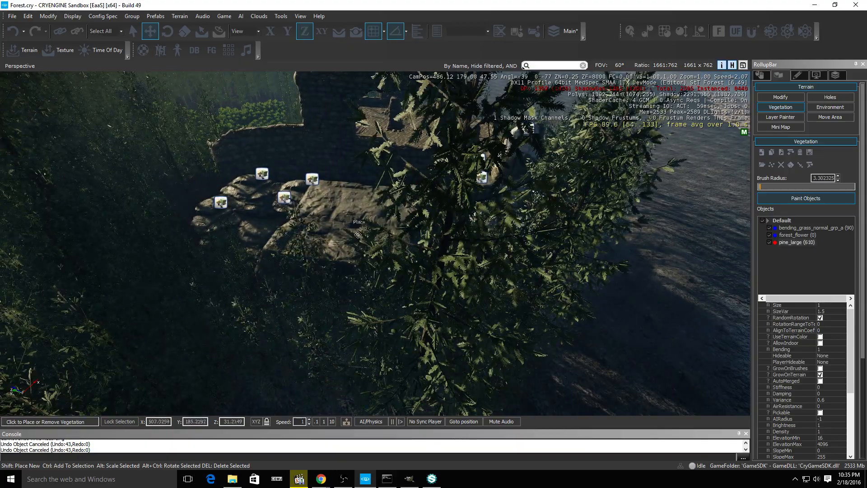
pyautogui.press('d')
pyautogui.moveTo(358, 235); pyautogui.dragTo(518, 315, button='right')
pyautogui.moveTo(519, 315); pyautogui.dragTo(362, 313)
# Enable UseSprites for the pine_large vegetation object
pyautogui.press('s')
pyautogui.moveTo(361, 313); pyautogui.dragTo(532, 346, button='right')
pyautogui.press('w')
pyautogui.press('d')
pyautogui.press('w')
pyautogui.press('s')
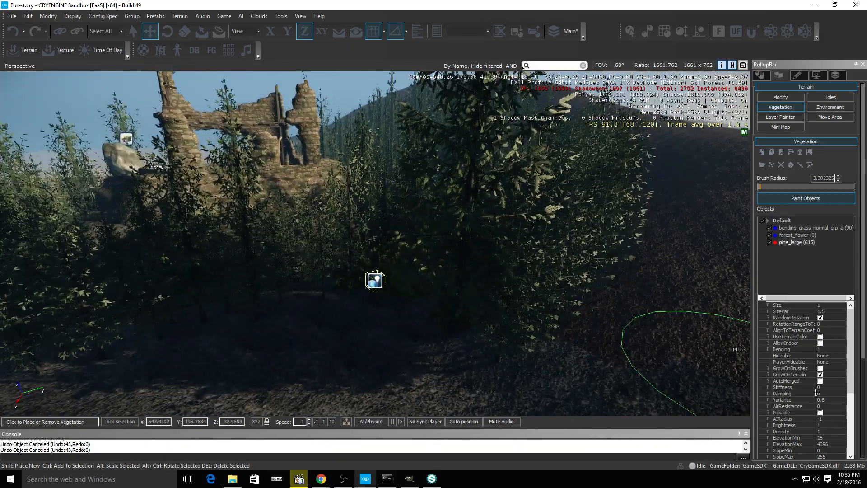
pyautogui.scroll(-6, 806, 378)
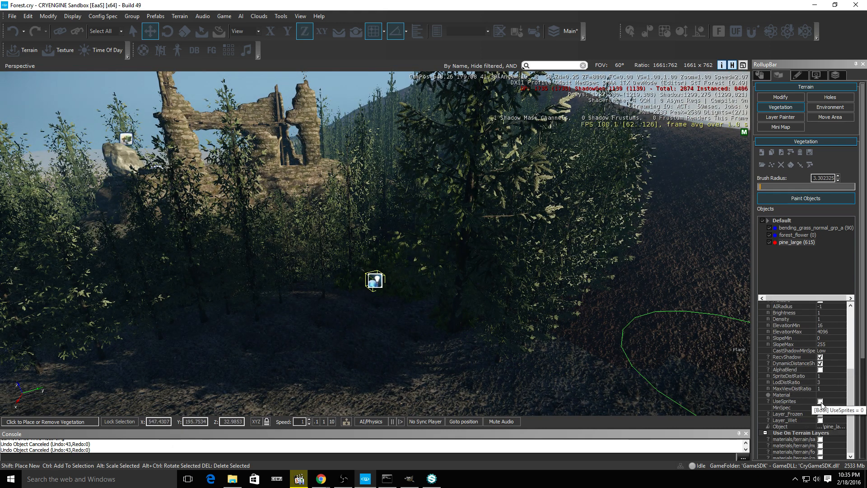
pyautogui.click(820, 401)
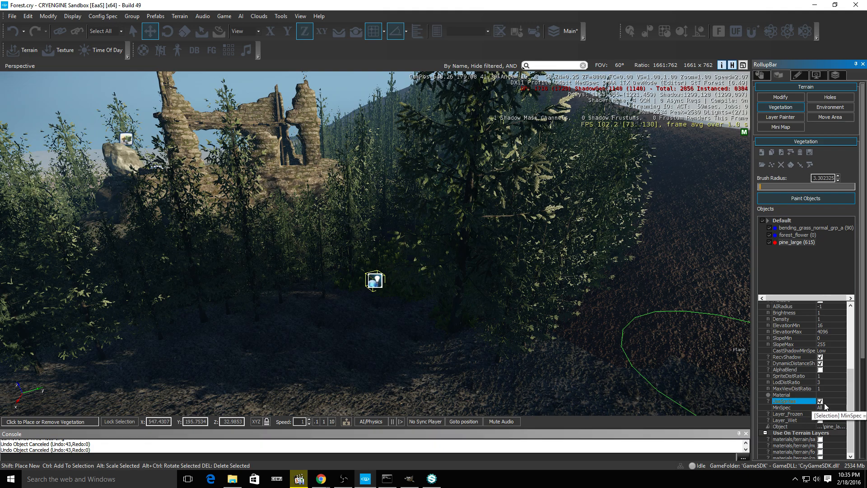
# Inspect the pines from afar and inside the grove, and set the pine_large Density to 5
pyautogui.press('s')
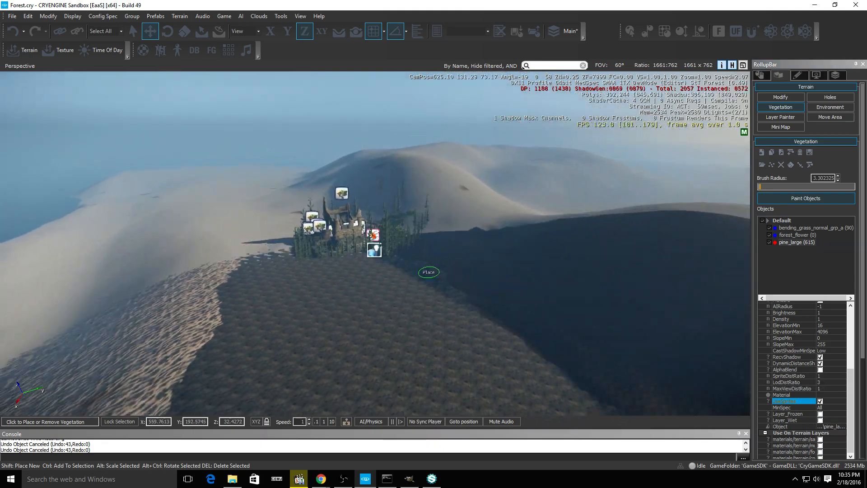
pyautogui.press('w')
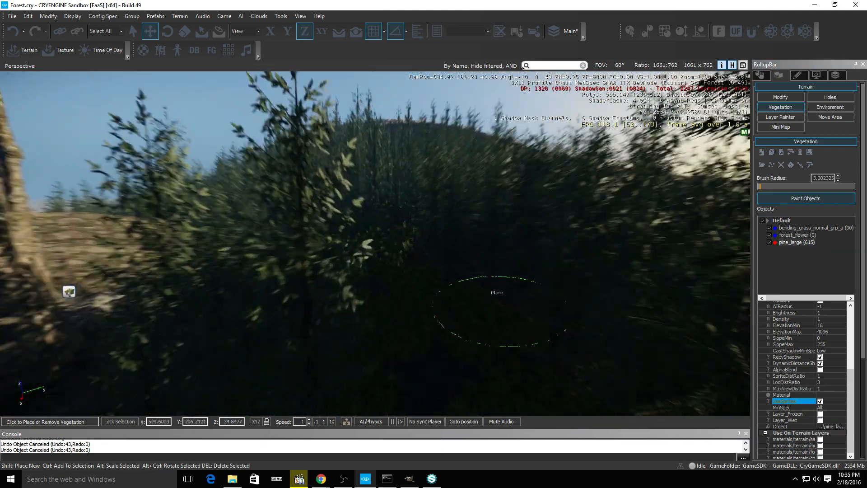
pyautogui.moveTo(497, 311); pyautogui.dragTo(492, 285, button='right')
pyautogui.press('w')
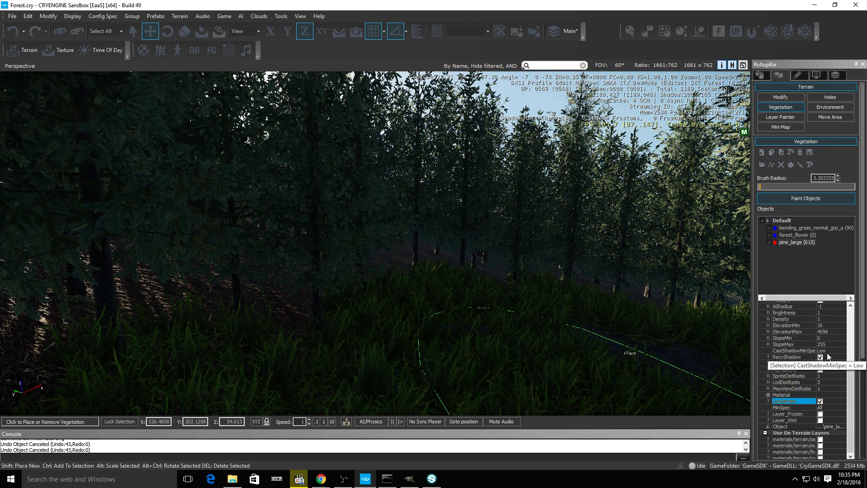
pyautogui.click(828, 318)
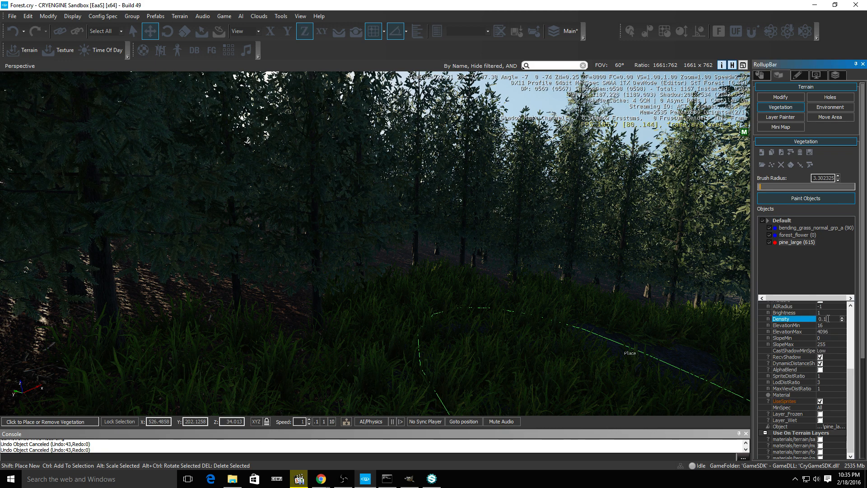
pyautogui.write('5')
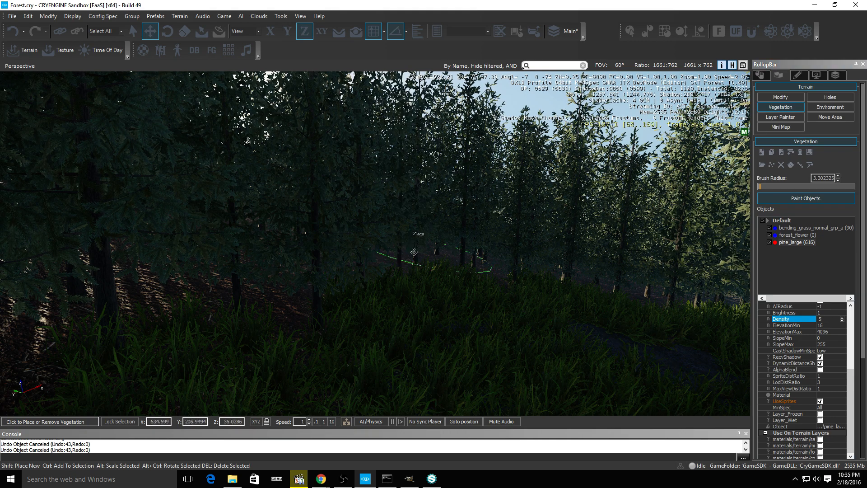
# Paint more widely spaced pines on the bare ground around X 570, Y 196 and up the dark slope near X 563, Y 224
pyautogui.moveTo(531, 286); pyautogui.dragTo(519, 283, button='right')
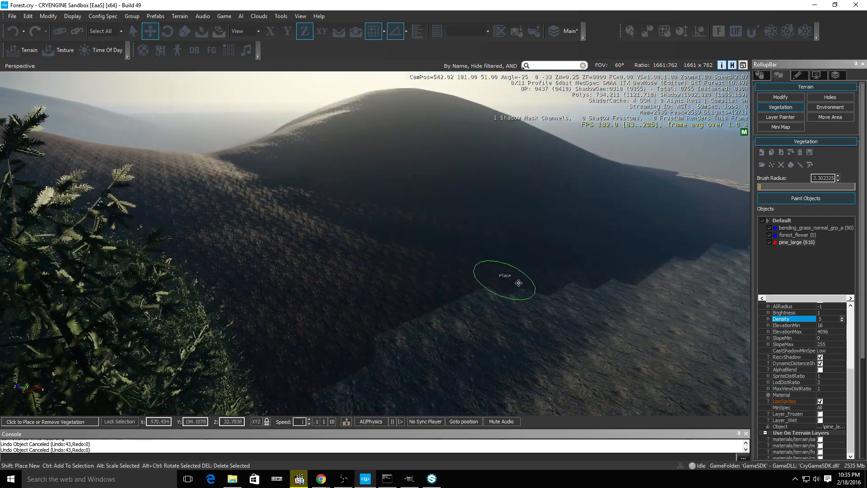
pyautogui.moveTo(510, 285)
pyautogui.mouseDown()
pyautogui.moveTo(370, 325)
pyautogui.moveTo(415, 247)
pyautogui.moveTo(348, 363)
pyautogui.moveTo(567, 271)
pyautogui.moveTo(522, 339)
pyautogui.moveTo(588, 312)
pyautogui.moveTo(667, 304)
pyautogui.moveTo(709, 282)
pyautogui.mouseUp()
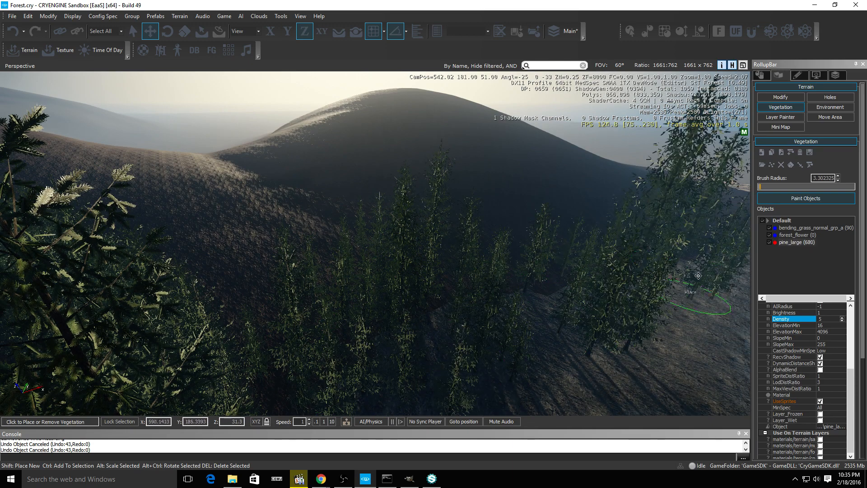
pyautogui.press('d')
pyautogui.press('w')
pyautogui.moveTo(635, 331)
pyautogui.mouseDown(button='right')
pyautogui.moveTo(642, 323)
pyautogui.moveTo(637, 334)
pyautogui.moveTo(629, 325)
pyautogui.moveTo(625, 348)
pyautogui.moveTo(638, 334)
pyautogui.moveTo(624, 340)
pyautogui.mouseUp(button='right')
pyautogui.press('s')
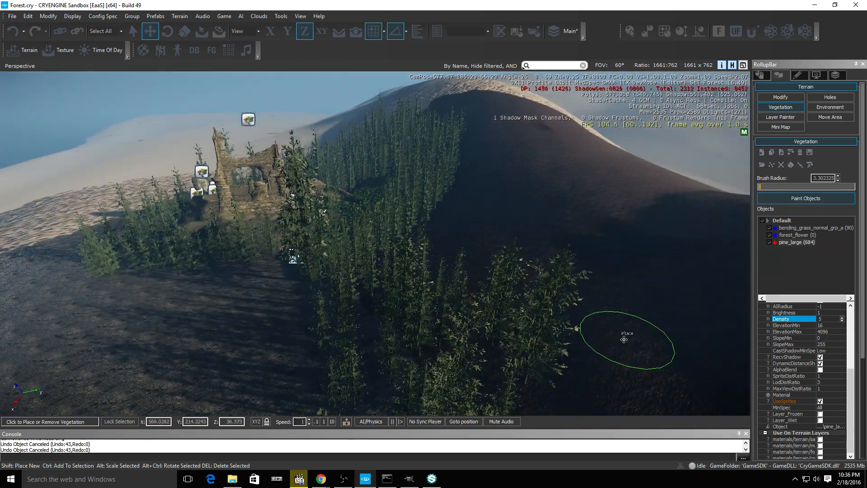
pyautogui.moveTo(488, 121)
pyautogui.mouseDown()
pyautogui.moveTo(523, 141)
pyautogui.moveTo(669, 309)
pyautogui.mouseUp()
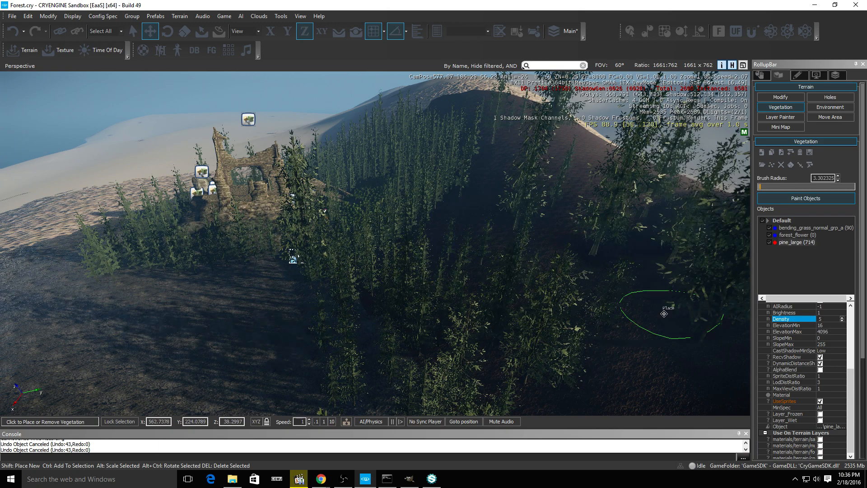
# Extend the sparse pines across the shaded valley at the foot of the dark hill, around X 614, Y 206
pyautogui.press('s')
pyautogui.moveTo(659, 308); pyautogui.dragTo(650, 307, button='right')
pyautogui.moveTo(384, 253); pyautogui.dragTo(507, 221)
pyautogui.moveTo(507, 221); pyautogui.dragTo(567, 263, button='right')
pyautogui.press('d')
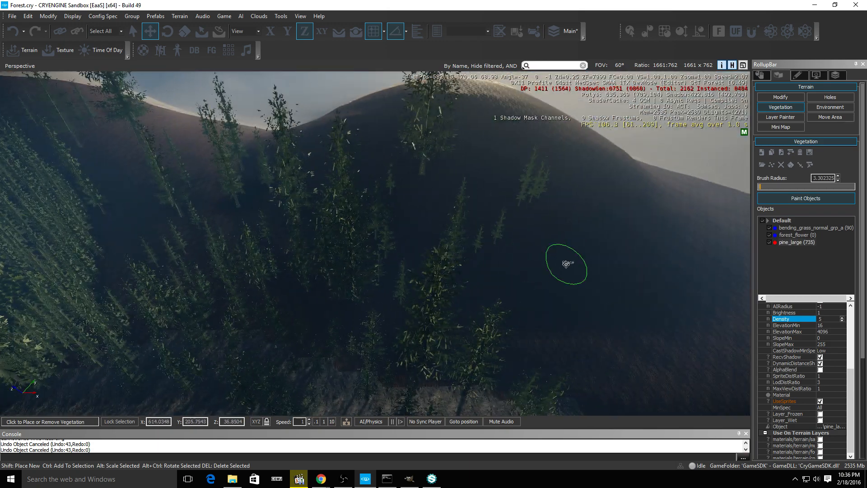
pyautogui.moveTo(567, 263)
pyautogui.mouseDown()
pyautogui.moveTo(550, 324)
pyautogui.moveTo(465, 182)
pyautogui.moveTo(379, 151)
pyautogui.moveTo(126, 195)
pyautogui.moveTo(600, 238)
pyautogui.moveTo(680, 320)
pyautogui.mouseUp()
# Fill in pines along the foot of the slope near X 614, Y 184 and out to the rippled sand's edge
pyautogui.press('d')
pyautogui.moveTo(641, 352)
pyautogui.mouseDown(button='right')
pyautogui.moveTo(607, 280)
pyautogui.moveTo(565, 271)
pyautogui.mouseUp(button='right')
pyautogui.moveTo(398, 226); pyautogui.dragTo(322, 224)
pyautogui.moveTo(428, 213)
pyautogui.mouseDown()
pyautogui.moveTo(436, 131)
pyautogui.moveTo(519, 113)
pyautogui.moveTo(505, 158)
pyautogui.moveTo(447, 227)
pyautogui.mouseUp()
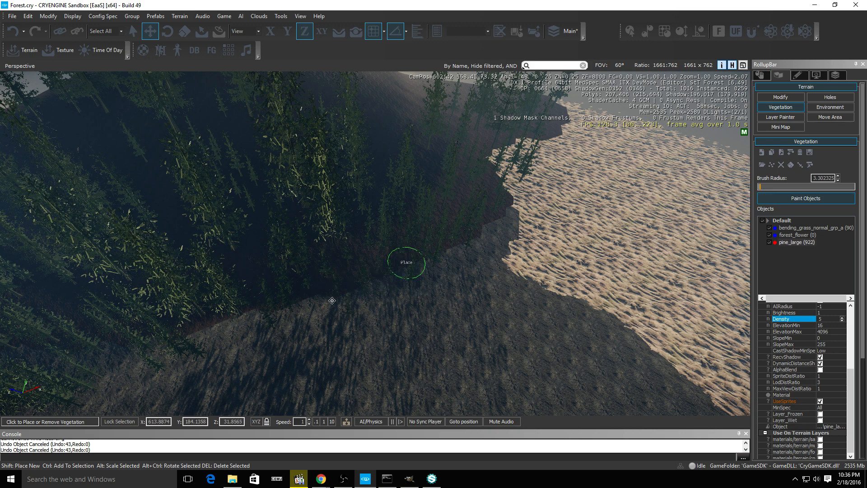
pyautogui.moveTo(197, 316)
pyautogui.mouseDown()
pyautogui.moveTo(512, 240)
pyautogui.moveTo(506, 129)
pyautogui.mouseUp()
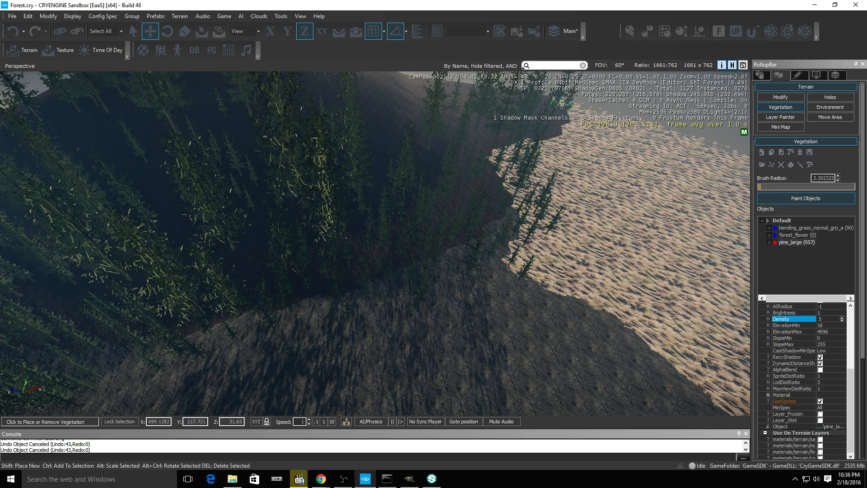
# Paint additional pine_large trees at density 5 across the bare hillside and the hollow around the ruin
pyautogui.moveTo(362, 149); pyautogui.dragTo(298, 105)
pyautogui.press('a')
pyautogui.moveTo(298, 105); pyautogui.dragTo(323, 156, button='right')
pyautogui.press('w')
pyautogui.moveTo(403, 182); pyautogui.dragTo(407, 163, button='right')
pyautogui.moveTo(406, 162)
pyautogui.mouseDown()
pyautogui.moveTo(536, 174)
pyautogui.moveTo(439, 145)
pyautogui.moveTo(459, 243)
pyautogui.moveTo(425, 252)
pyautogui.mouseUp()
pyautogui.press('a')
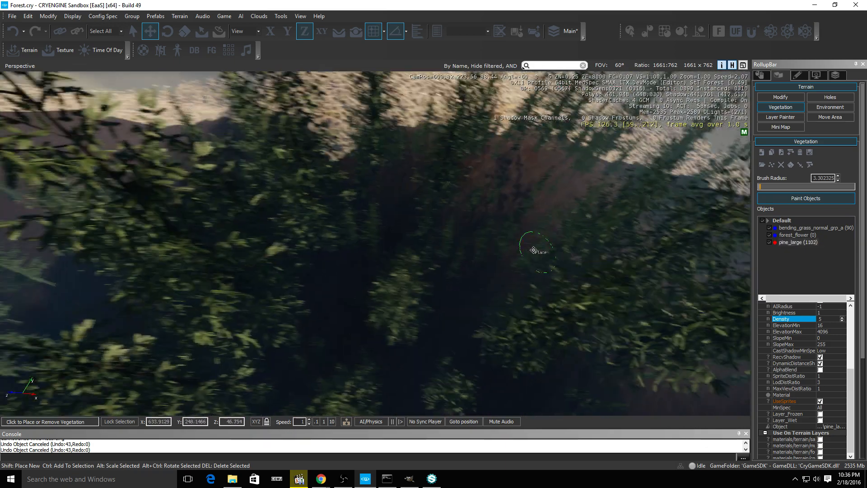
pyautogui.moveTo(537, 249); pyautogui.dragTo(540, 248, button='right')
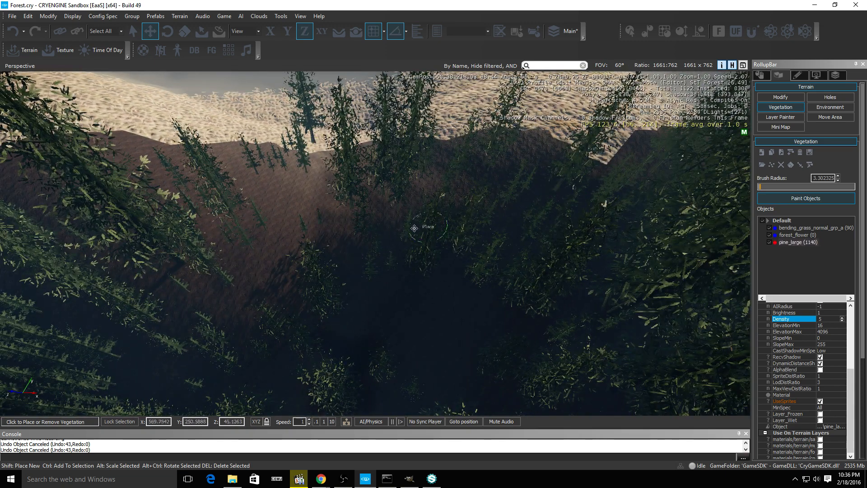
pyautogui.press('a')
pyautogui.moveTo(454, 344); pyautogui.dragTo(422, 325, button='right')
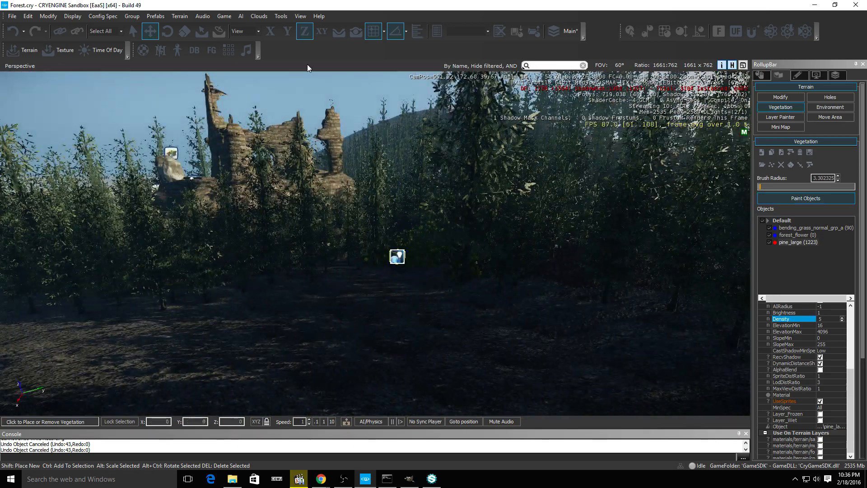
# Switch to game mode and walk through the grass patch into the pine forest to inspect the tree spacing
pyautogui.click(224, 16)
pyautogui.click(244, 26)
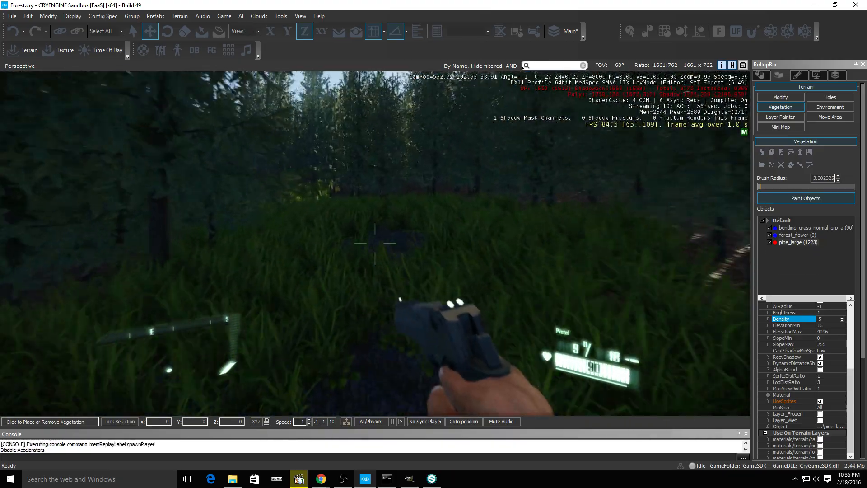
pyautogui.press('w')
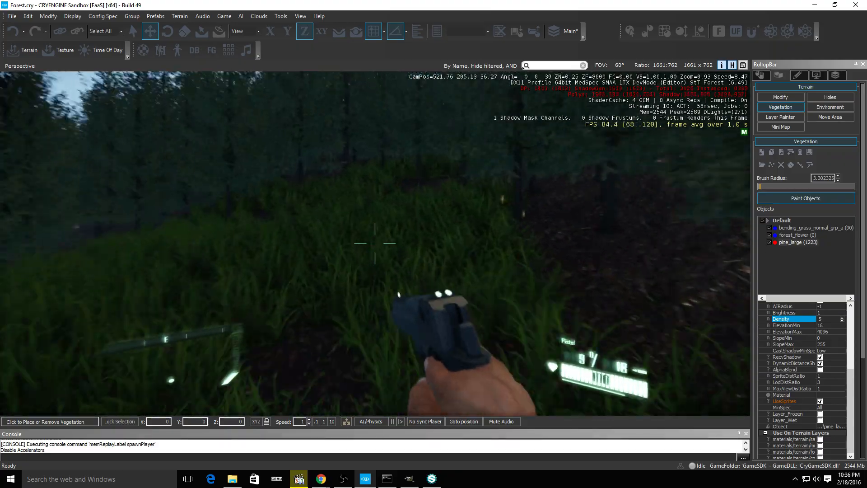
pyautogui.press('w')
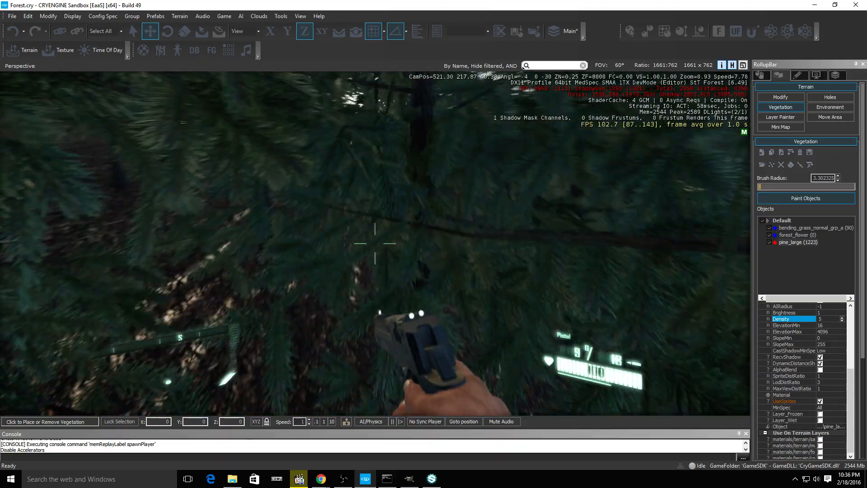
pyautogui.press('w')
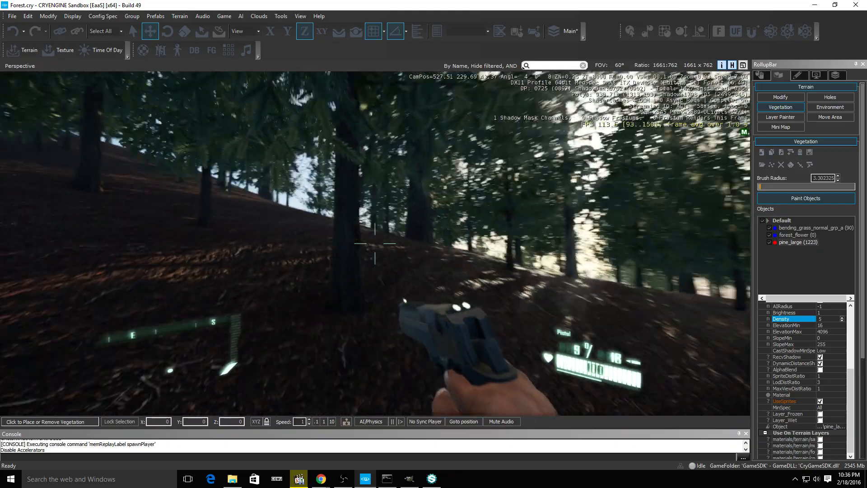
# Fire and reload the pistol, walk farther along the forested slope, and leave game mode
pyautogui.click(374, 243)
pyautogui.click(375, 243)
pyautogui.click(375, 243)
pyautogui.press('r')
pyautogui.press('w')
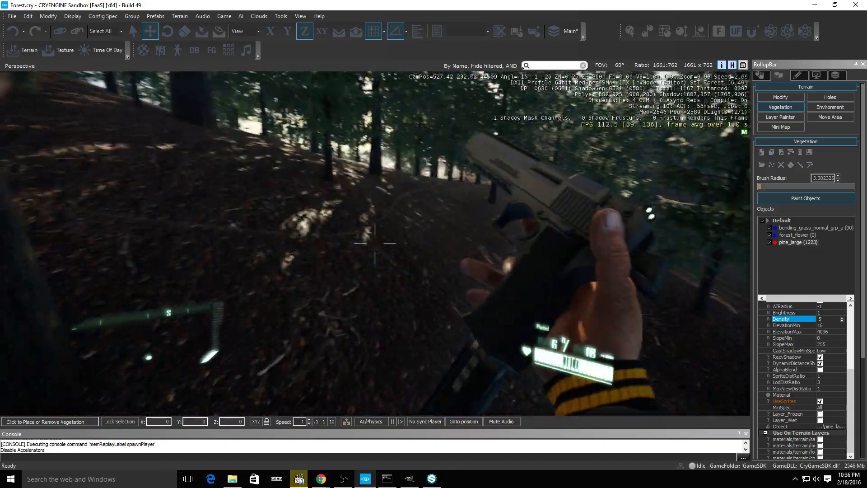
pyautogui.press('w')
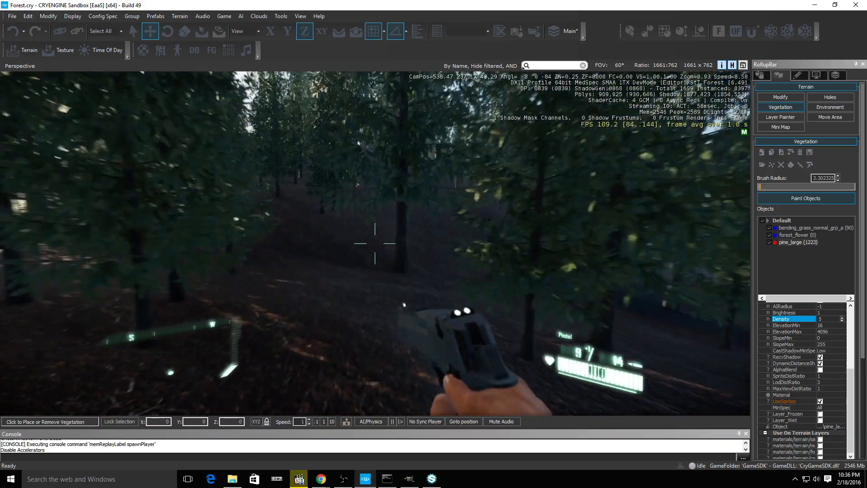
pyautogui.press('w')
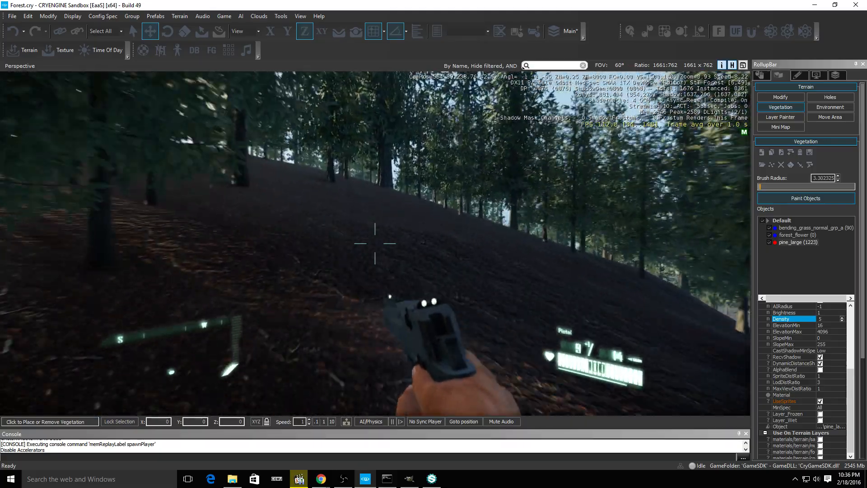
pyautogui.press('Escape')
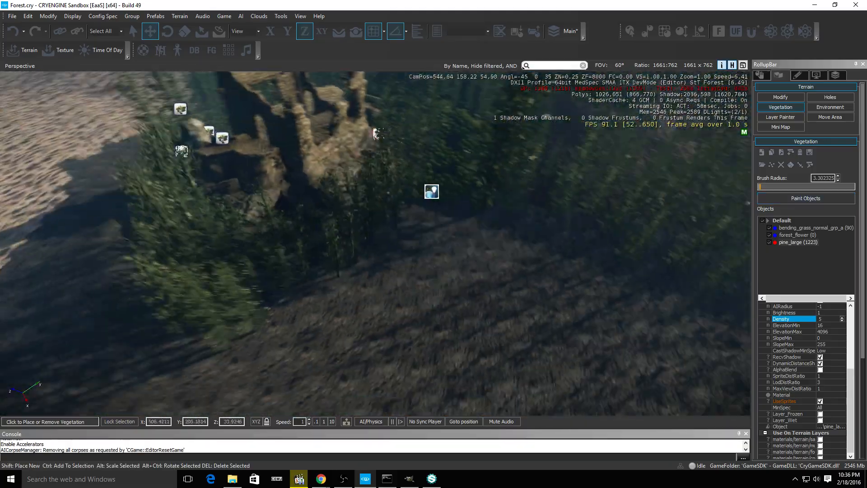
# Reactivate vegetation painting and remove the overly dense pine_large trees around the ruin and on the slope behind it
pyautogui.press('s')
pyautogui.moveTo(348, 104); pyautogui.dragTo(518, 161, button='right')
pyautogui.press('w')
pyautogui.press('s')
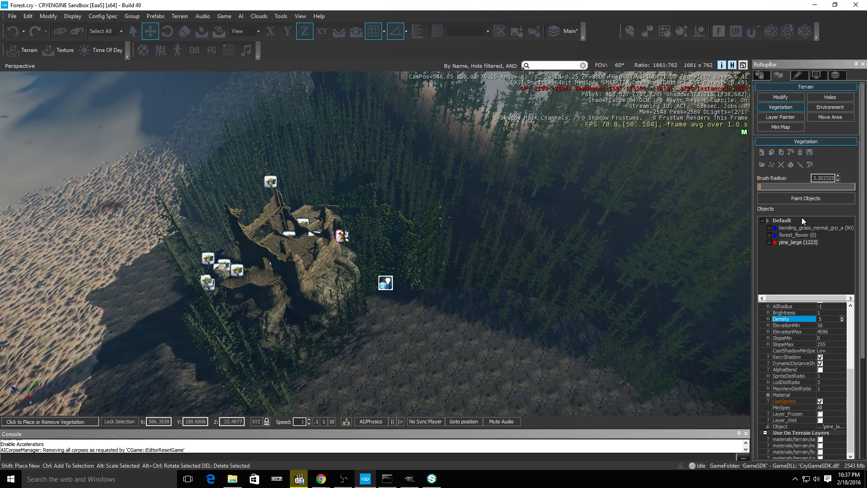
pyautogui.click(800, 201)
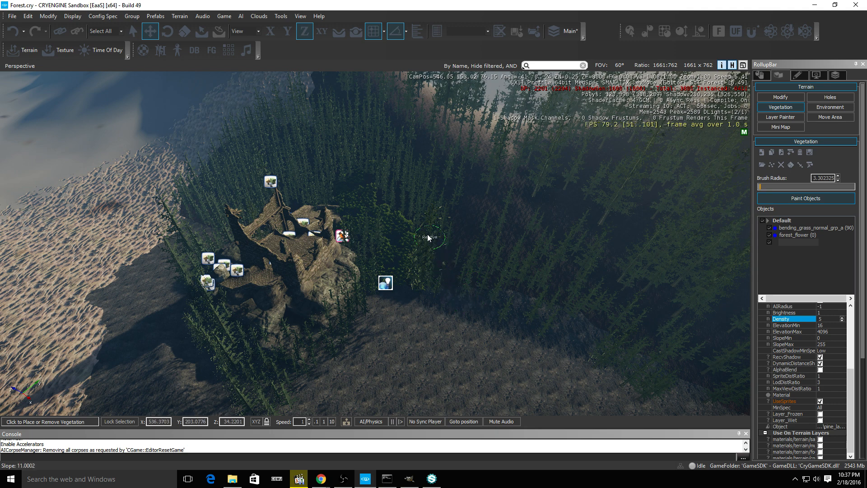
pyautogui.keyDown('ctrl'); pyautogui.moveTo(428, 234); pyautogui.dragTo(411, 229); pyautogui.keyUp('ctrl')
pyautogui.moveTo(375, 153)
pyautogui.keyDown('ctrl'); pyautogui.mouseDown()
pyautogui.moveTo(296, 122)
pyautogui.moveTo(255, 122)
pyautogui.mouseUp(); pyautogui.keyUp('ctrl')
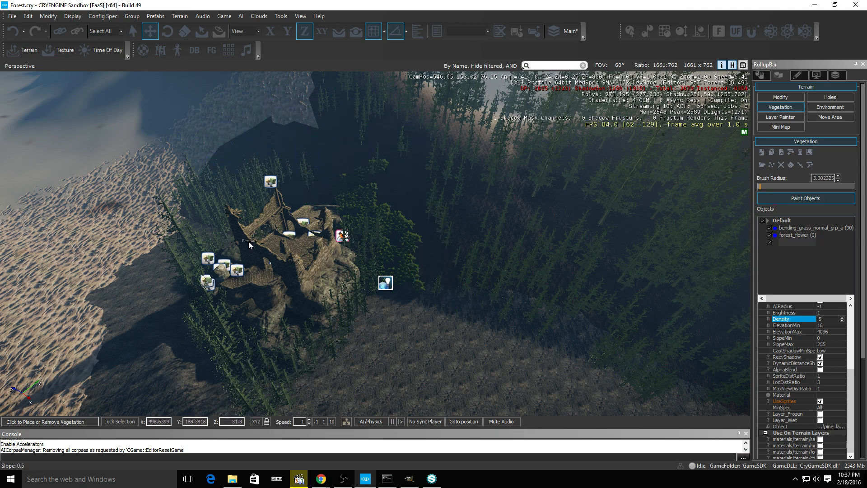
pyautogui.keyDown('ctrl'); pyautogui.moveTo(231, 251); pyautogui.dragTo(300, 171); pyautogui.keyUp('ctrl')
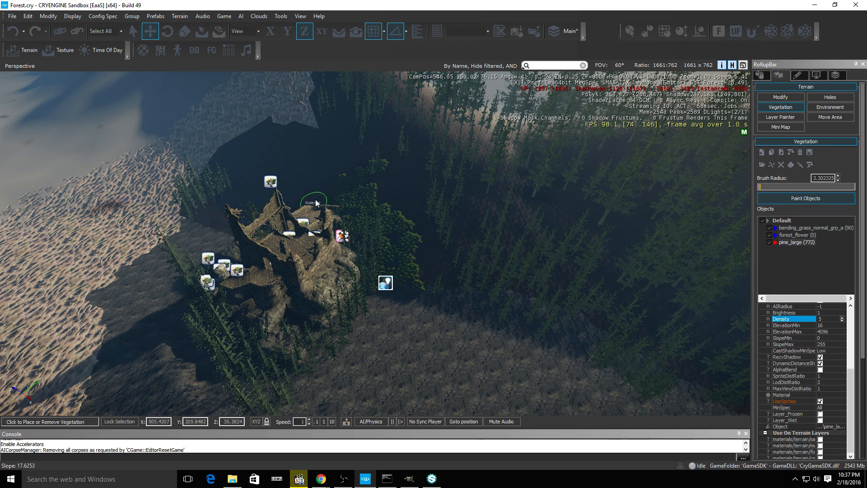
pyautogui.moveTo(172, 261)
pyautogui.keyDown('ctrl'); pyautogui.mouseDown()
pyautogui.moveTo(245, 358)
pyautogui.moveTo(339, 336)
pyautogui.mouseUp(); pyautogui.keyUp('ctrl')
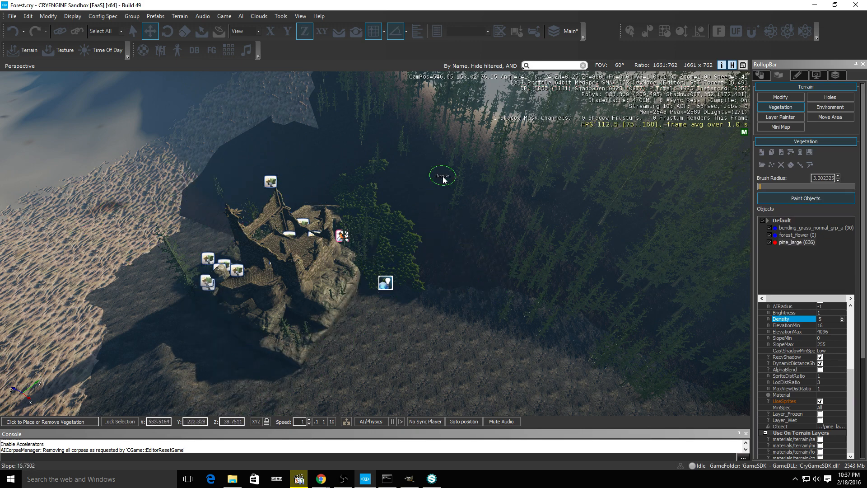
# Repaint pine_large trees more sparsely on the slope behind the ruin and on the ground in front of it
pyautogui.moveTo(329, 183)
pyautogui.mouseDown()
pyautogui.moveTo(324, 191)
pyautogui.moveTo(254, 193)
pyautogui.mouseUp()
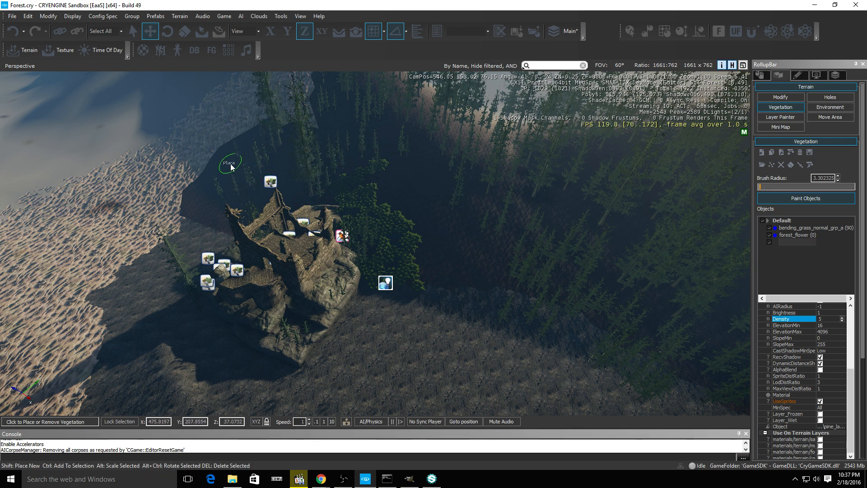
pyautogui.moveTo(234, 160)
pyautogui.mouseDown()
pyautogui.moveTo(207, 219)
pyautogui.moveTo(196, 340)
pyautogui.moveTo(341, 370)
pyautogui.moveTo(357, 351)
pyautogui.moveTo(408, 354)
pyautogui.moveTo(442, 267)
pyautogui.mouseUp()
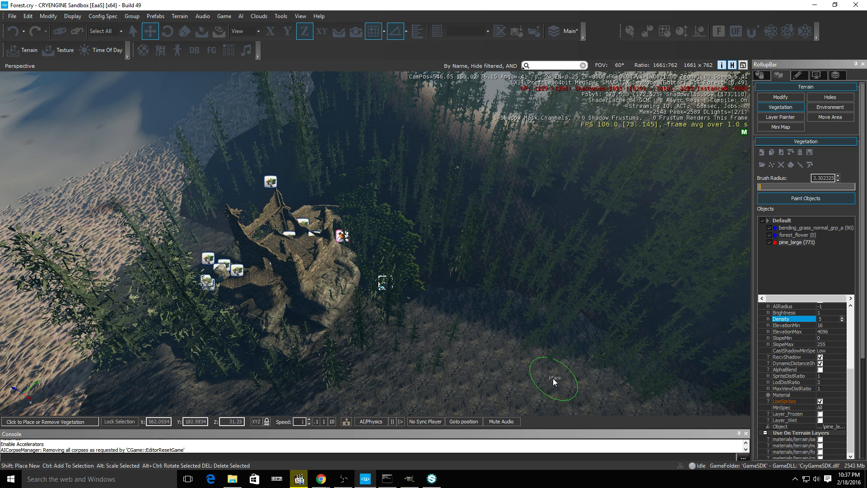
pyautogui.moveTo(554, 381)
pyautogui.mouseDown()
pyautogui.moveTo(408, 372)
pyautogui.moveTo(198, 328)
pyautogui.mouseUp()
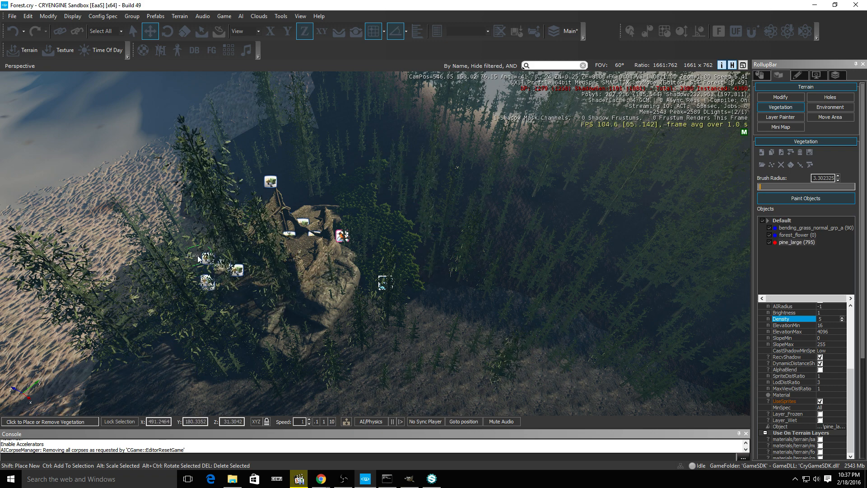
pyautogui.press('a')
pyautogui.moveTo(197, 259); pyautogui.dragTo(338, 292, button='right')
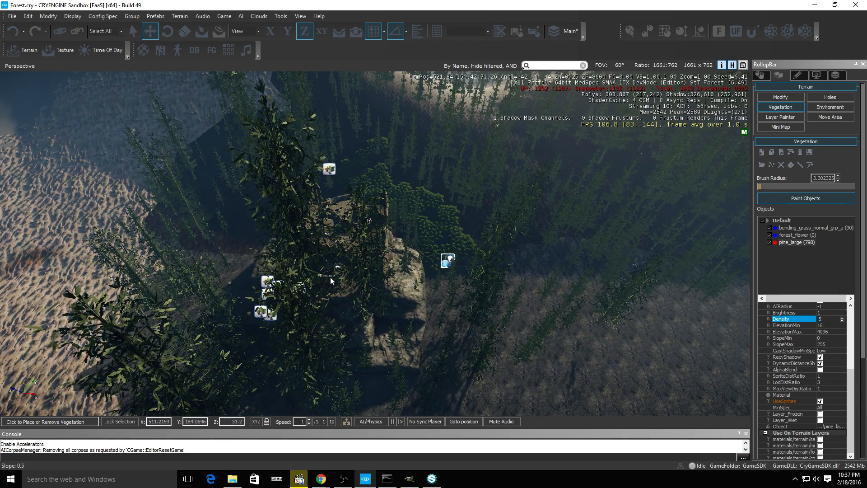
# Touch up the pine_large trees around the ruin, removing those crowding it and adding more on the slope beside it
pyautogui.keyDown('shift'); pyautogui.moveTo(331, 280); pyautogui.dragTo(385, 303); pyautogui.keyUp('shift')
pyautogui.keyDown('ctrl'); pyautogui.moveTo(286, 271); pyautogui.dragTo(318, 302); pyautogui.keyUp('ctrl')
pyautogui.press('a')
pyautogui.moveTo(319, 302); pyautogui.dragTo(344, 259, button='right')
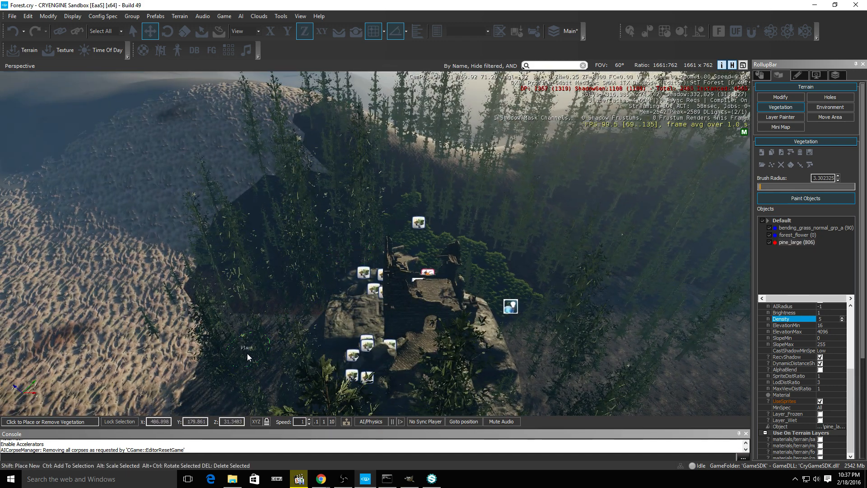
pyautogui.moveTo(217, 267); pyautogui.dragTo(187, 388)
# Paint more pine_large trees on the slope just behind the grass patch
pyautogui.press('w')
pyautogui.press('d')
pyautogui.moveTo(272, 324)
pyautogui.mouseDown(button='right')
pyautogui.moveTo(337, 242)
pyautogui.moveTo(393, 235)
pyautogui.moveTo(378, 223)
pyautogui.mouseUp(button='right')
pyautogui.press('w')
pyautogui.press('a')
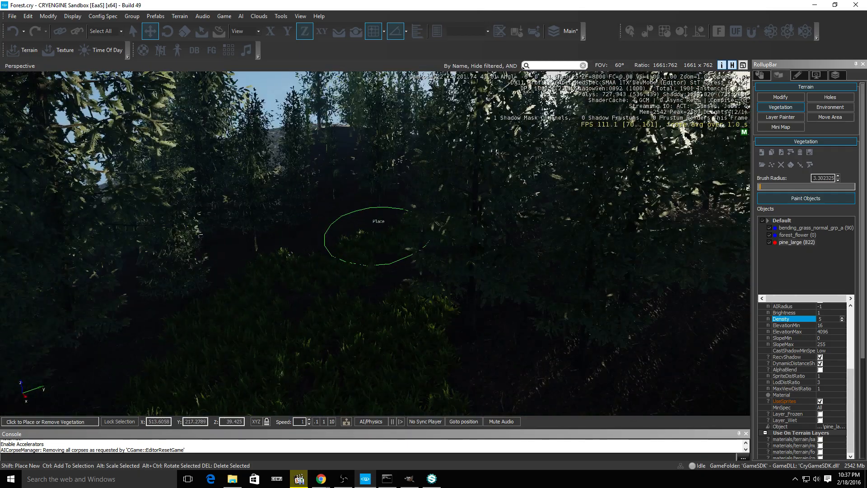
pyautogui.moveTo(322, 201); pyautogui.dragTo(375, 197)
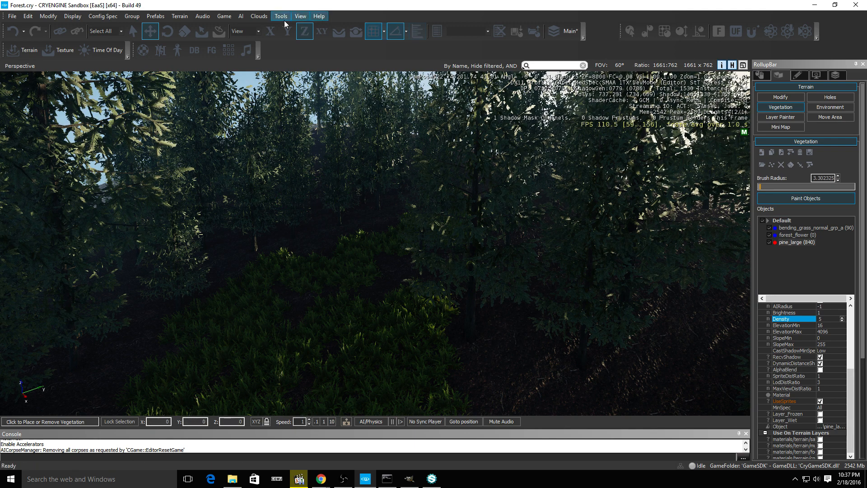
# Enable Physics/AI and Terrain Collision for the level
pyautogui.click(224, 16)
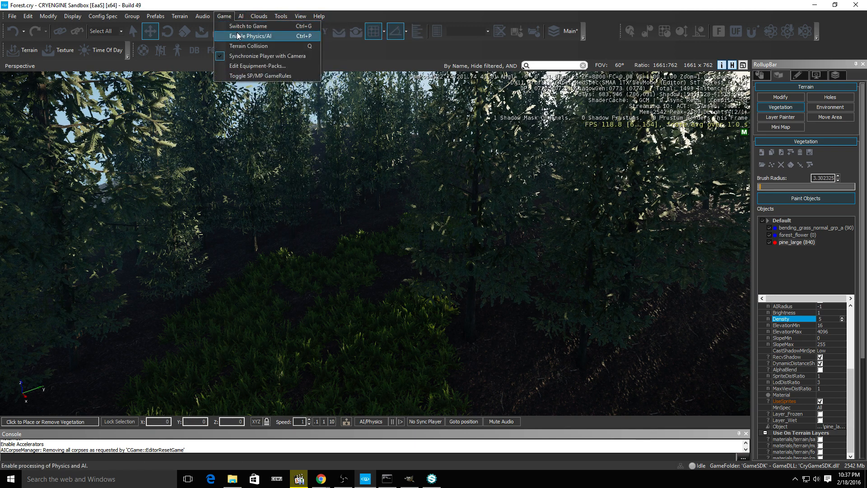
pyautogui.click(239, 36)
pyautogui.click(229, 18)
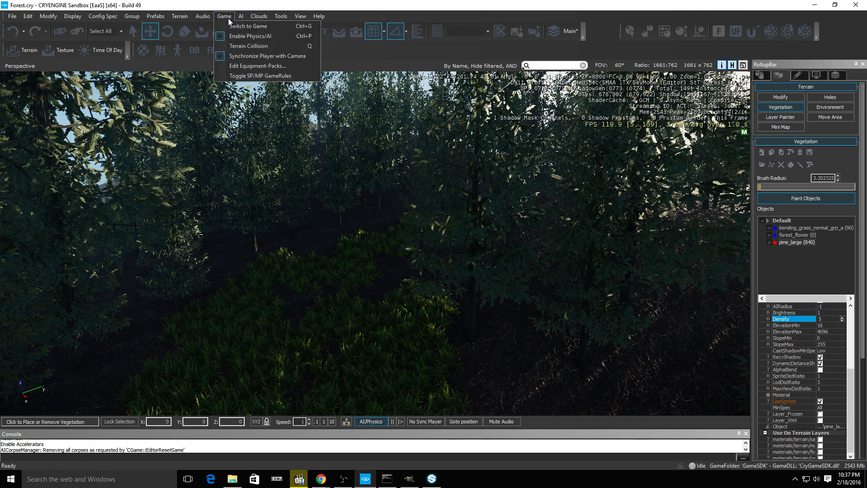
pyautogui.click(237, 45)
# Switch to game mode, walk through the repainted forest to check its density, and return to the editor
pyautogui.click(230, 19)
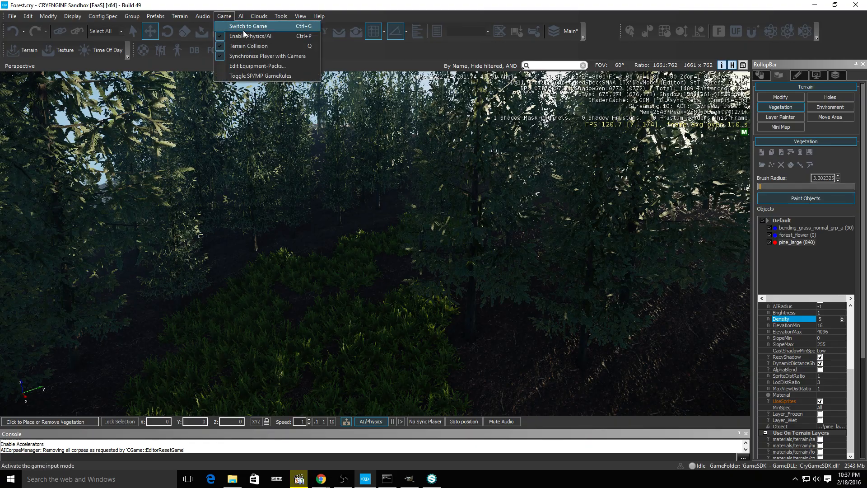
pyautogui.click(243, 28)
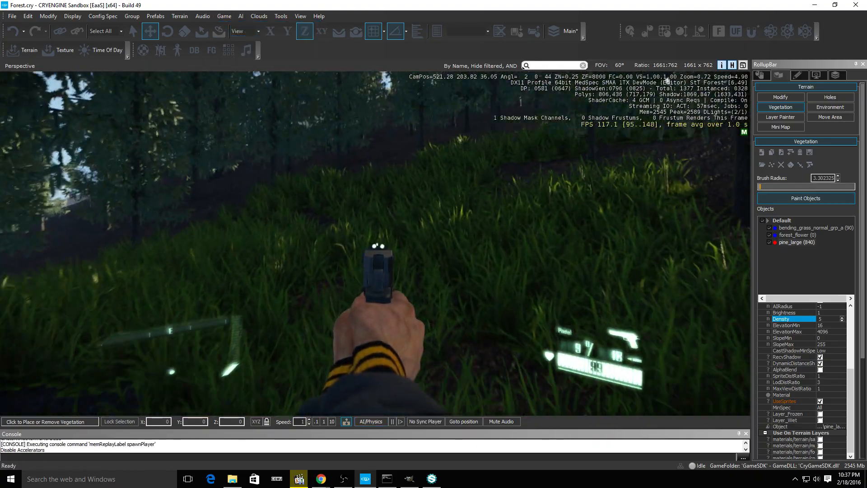
pyautogui.press('w')
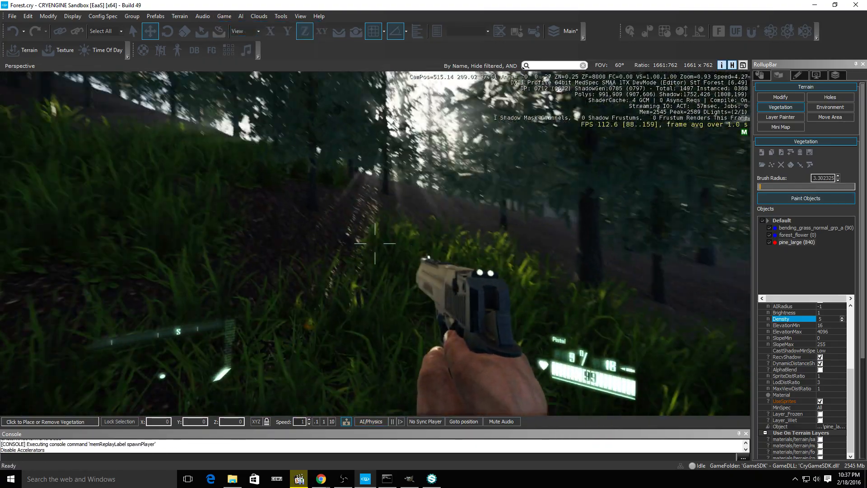
pyautogui.press('w')
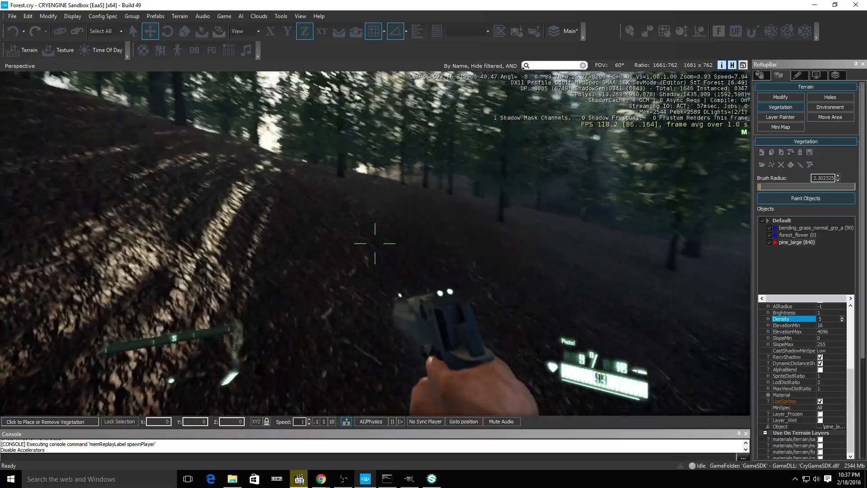
pyautogui.press('w')
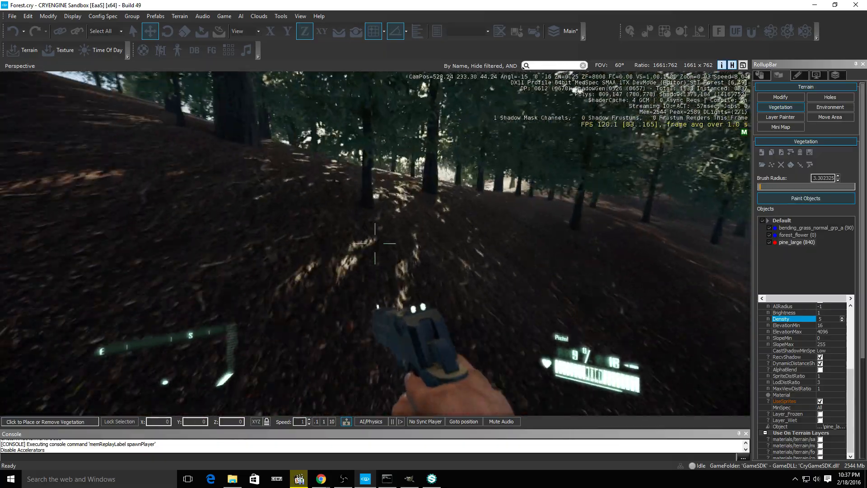
pyautogui.press('w')
pyautogui.press('Escape')
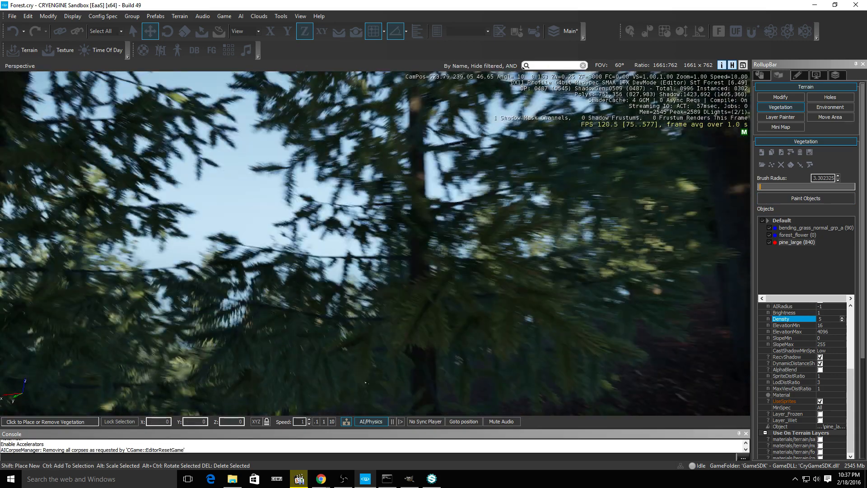
# Return to the grass patch and select only the bending_grass_normal_grp_a vegetation object to show its properties
pyautogui.press('w')
pyautogui.moveTo(515, 216); pyautogui.dragTo(515, 216, button='right')
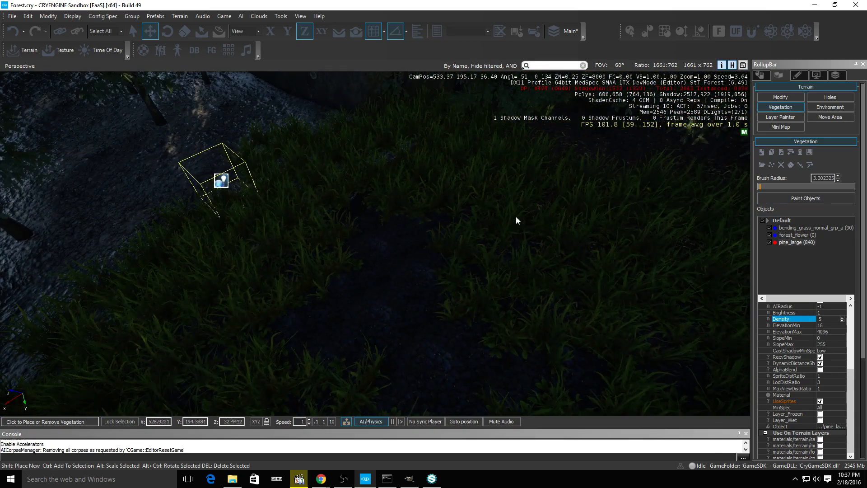
pyautogui.keyDown('ctrl'); pyautogui.click(805, 232); pyautogui.keyUp('ctrl')
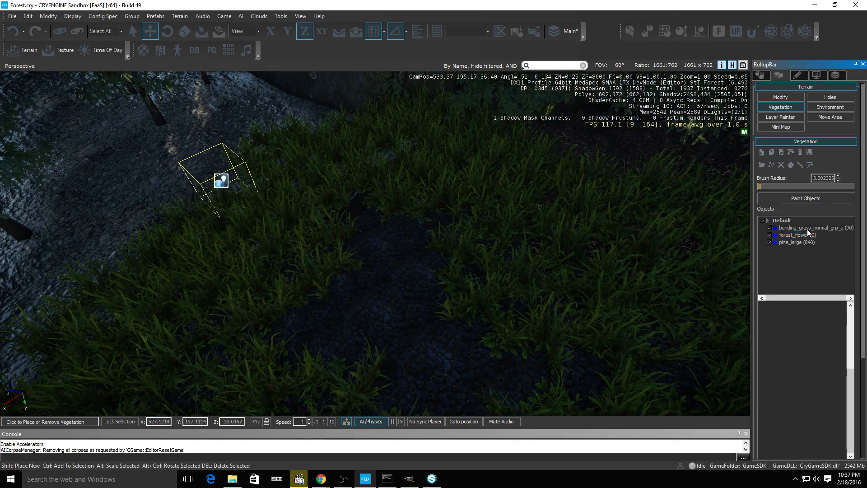
pyautogui.click(783, 229)
pyautogui.keyDown('ctrl'); pyautogui.click(793, 235); pyautogui.keyUp('ctrl')
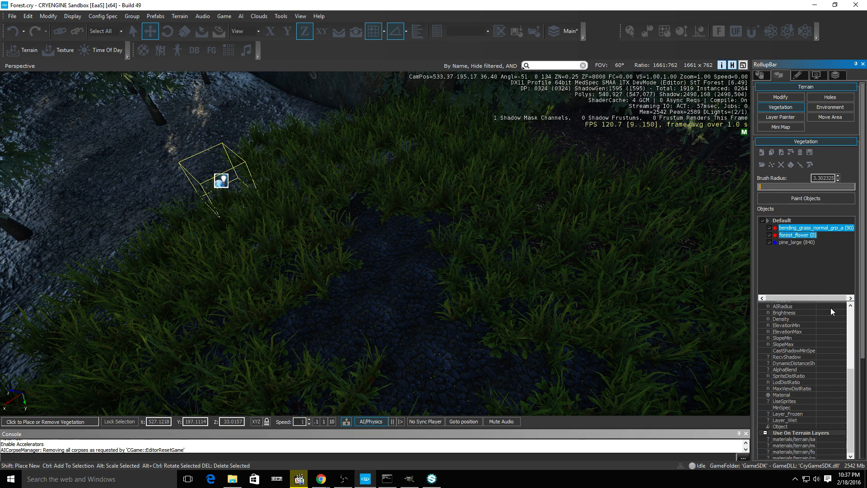
pyautogui.click(806, 234)
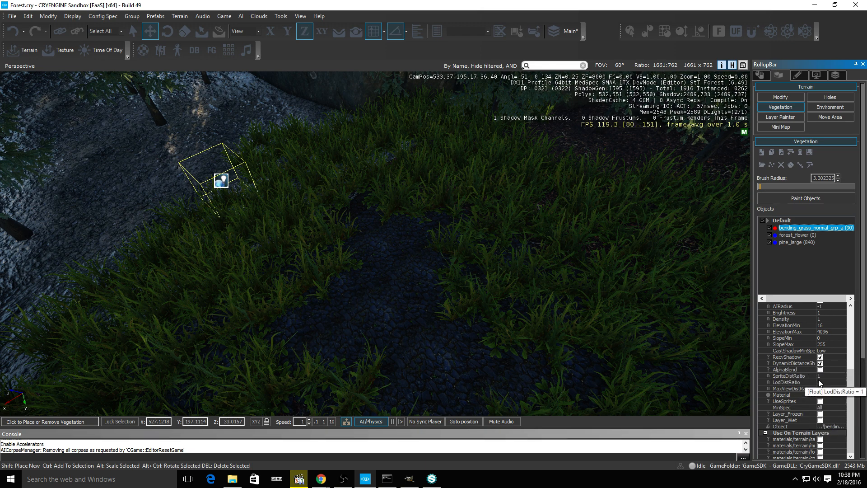
# Set the density of bending_grass_normal_grp_a to 9 and auto-distribute the grass over the whole terrain
pyautogui.scroll(3, 839, 378)
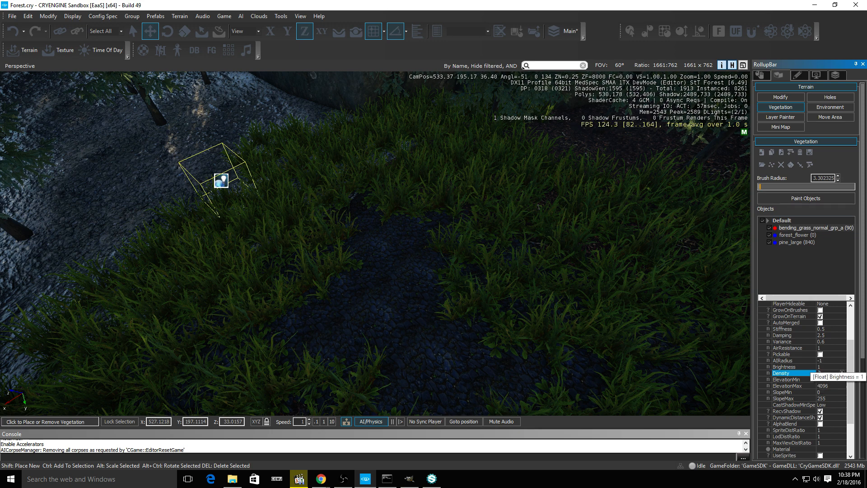
pyautogui.rightClick(797, 227)
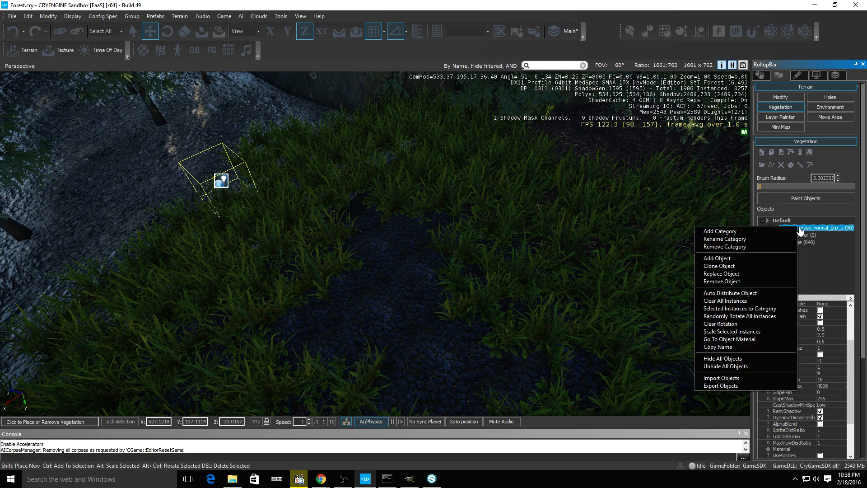
pyautogui.click(731, 294)
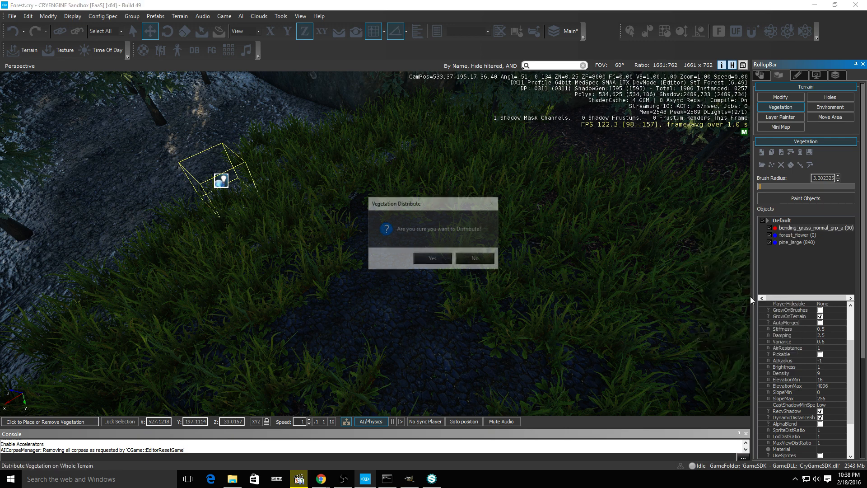
pyautogui.click(432, 260)
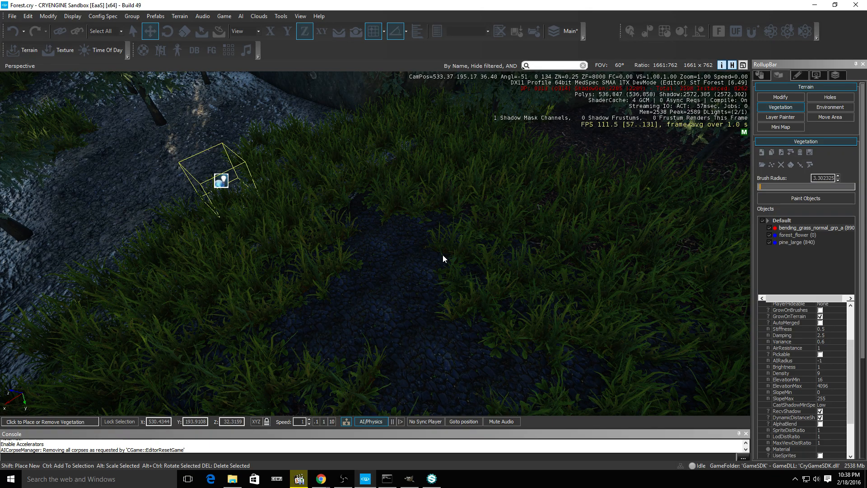
# Set the density of bending_grass_normal_grp_a to 7 and auto-distribute the grass again over the whole terrain
pyautogui.press('w')
pyautogui.moveTo(353, 134)
pyautogui.mouseDown(button='right')
pyautogui.moveTo(289, 100)
pyautogui.moveTo(217, 86)
pyautogui.moveTo(99, 88)
pyautogui.moveTo(45, 106)
pyautogui.moveTo(25, 91)
pyautogui.moveTo(49, 106)
pyautogui.moveTo(369, 134)
pyautogui.mouseUp(button='right')
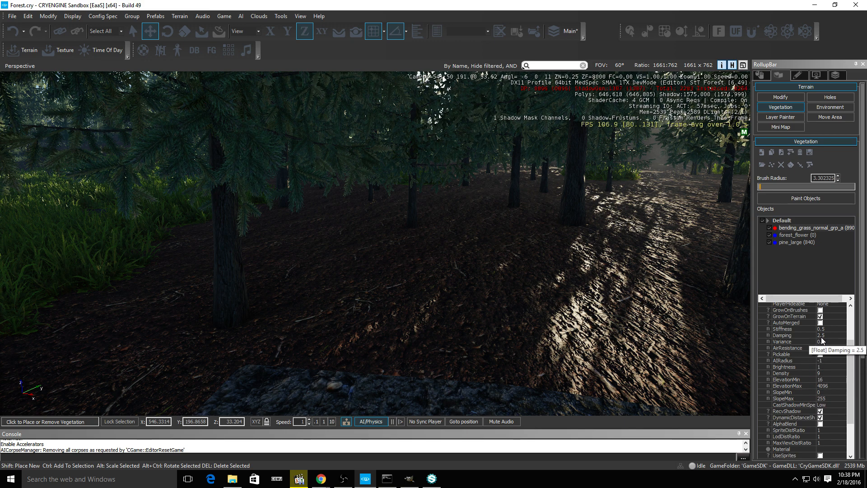
pyautogui.click(824, 373)
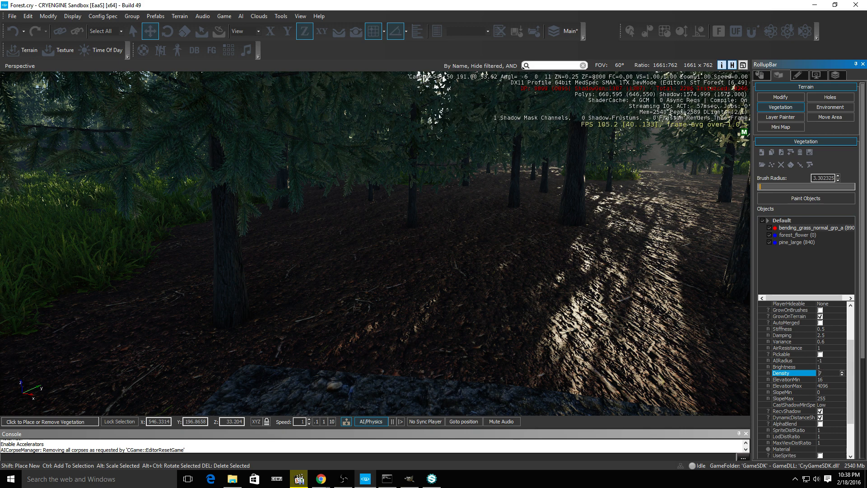
pyautogui.rightClick(804, 232)
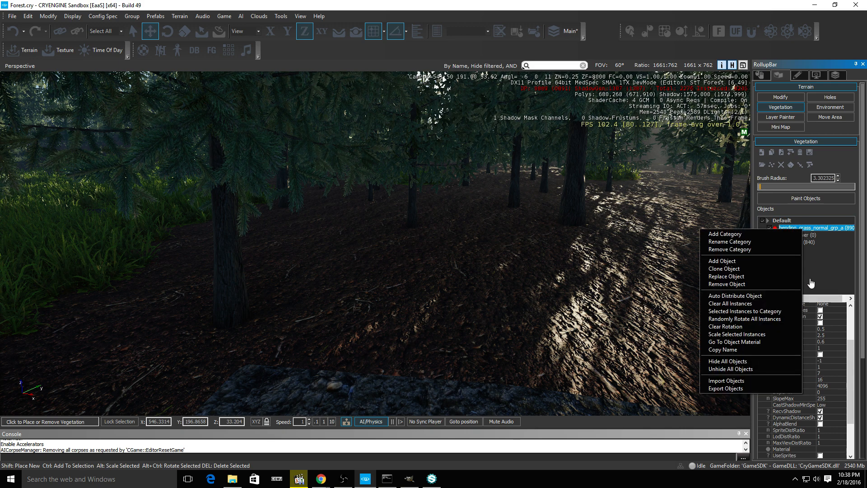
pyautogui.click(767, 297)
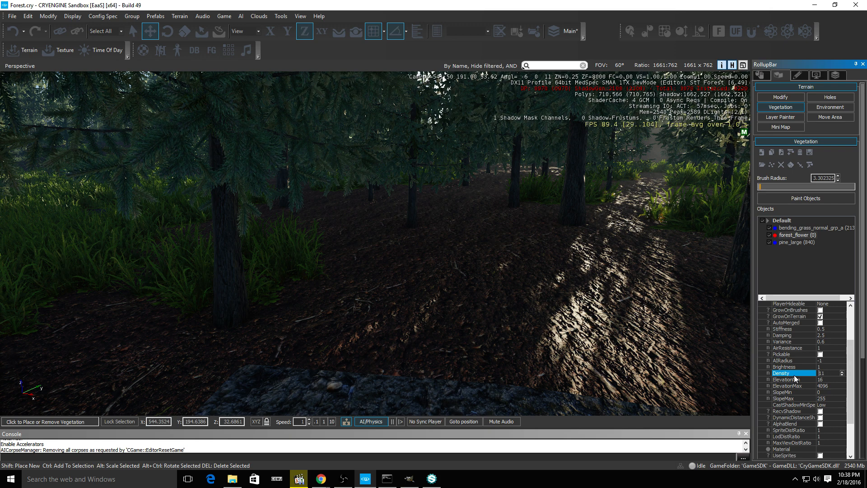
# Set the density of forest_flower to 11 and auto-distribute the flowers over the whole terrain
pyautogui.rightClick(810, 247)
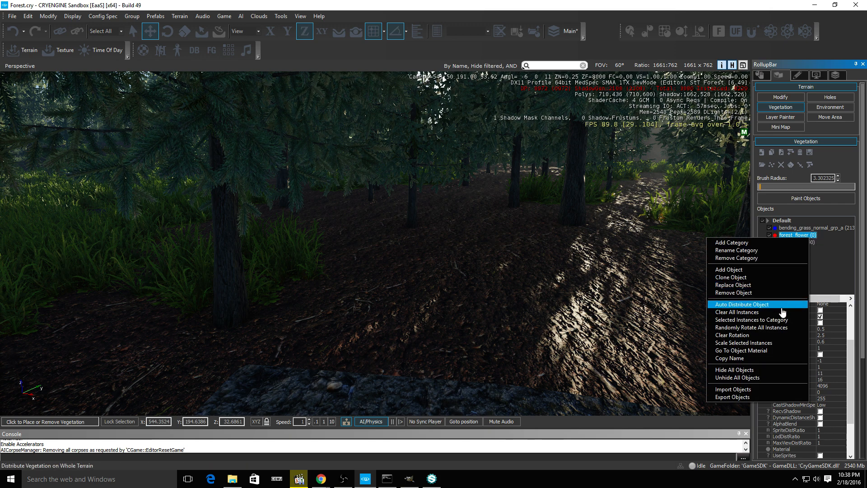
pyautogui.click(731, 302)
pyautogui.click(442, 262)
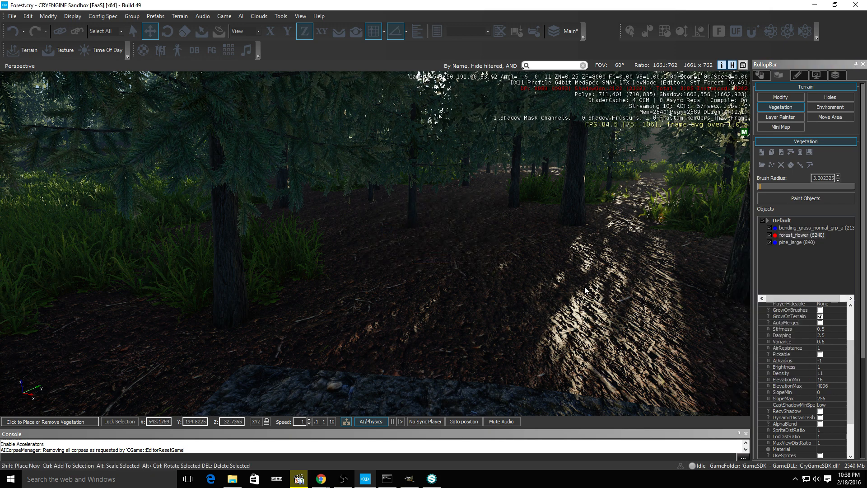
# Set the density of forest_flower to 5 and auto-distribute the flowers again over the whole terrain
pyautogui.moveTo(584, 286); pyautogui.dragTo(743, 298, button='right')
pyautogui.press('w')
pyautogui.moveTo(498, 244); pyautogui.dragTo(426, 187, button='right')
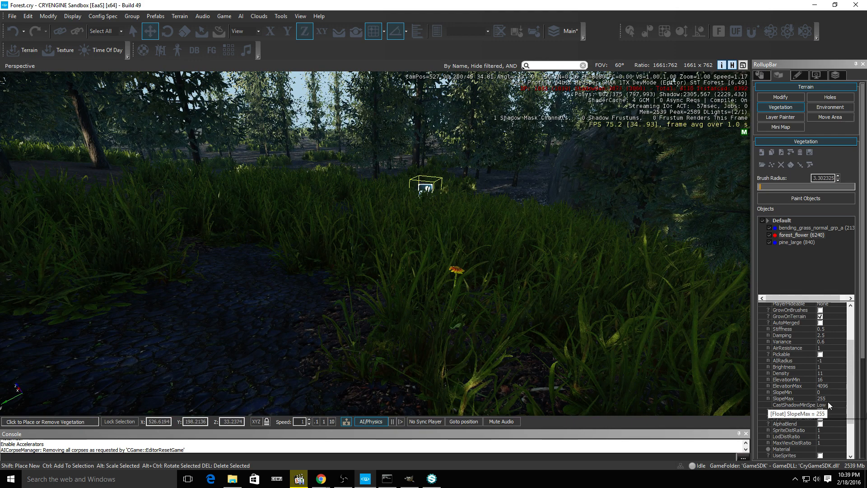
pyautogui.click(831, 377)
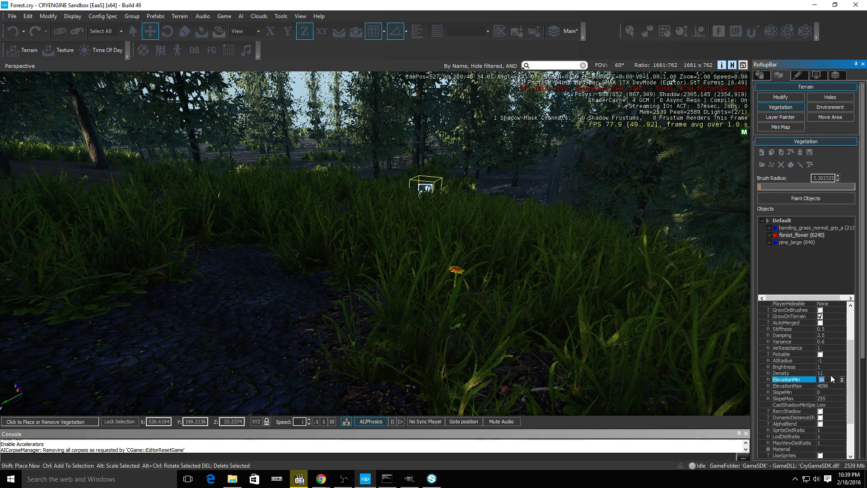
pyautogui.click(830, 373)
pyautogui.write('5')
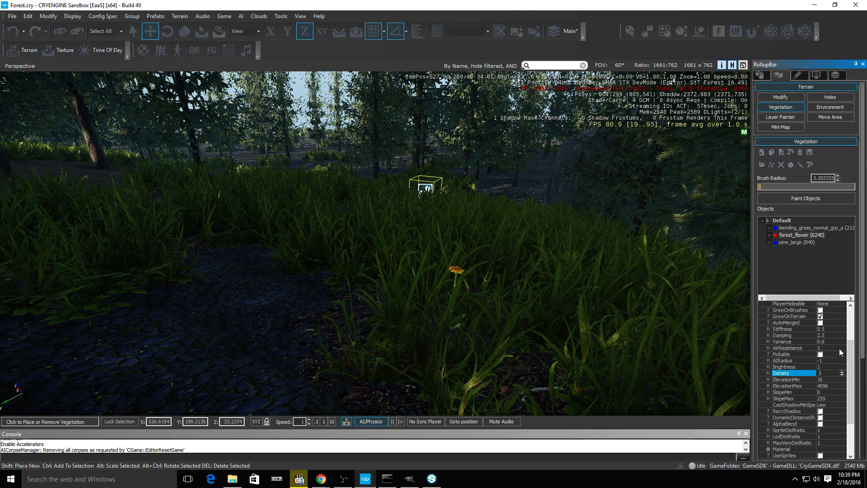
pyautogui.rightClick(801, 235)
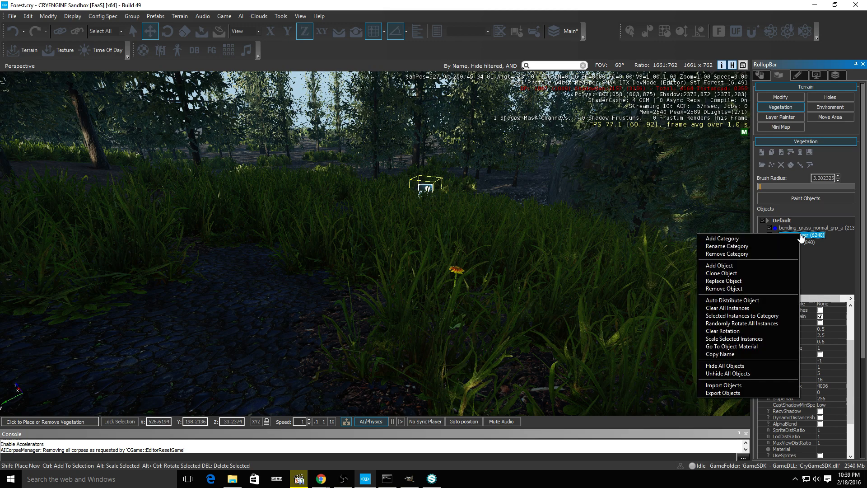
pyautogui.click(764, 300)
pyautogui.click(427, 257)
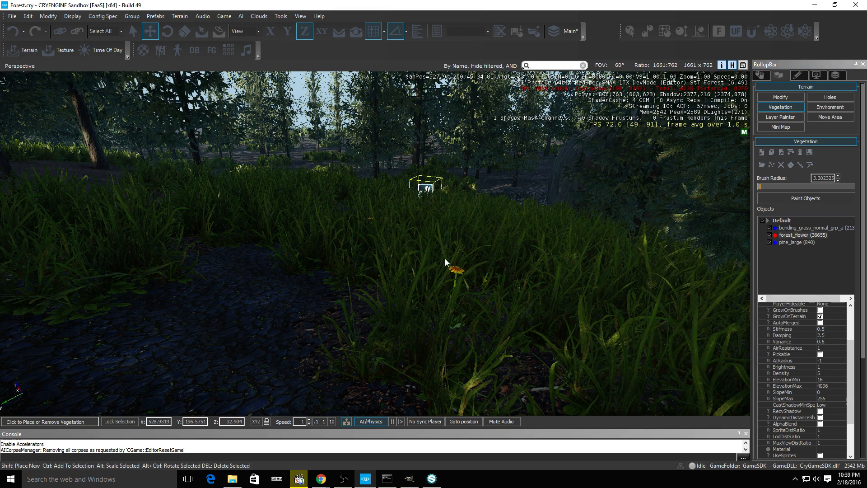
# Switch to game mode, walk through the distributed grass and flowers to check them, and return to the editor
pyautogui.moveTo(445, 258); pyautogui.dragTo(75, 228, button='right')
pyautogui.press('d')
pyautogui.press('w')
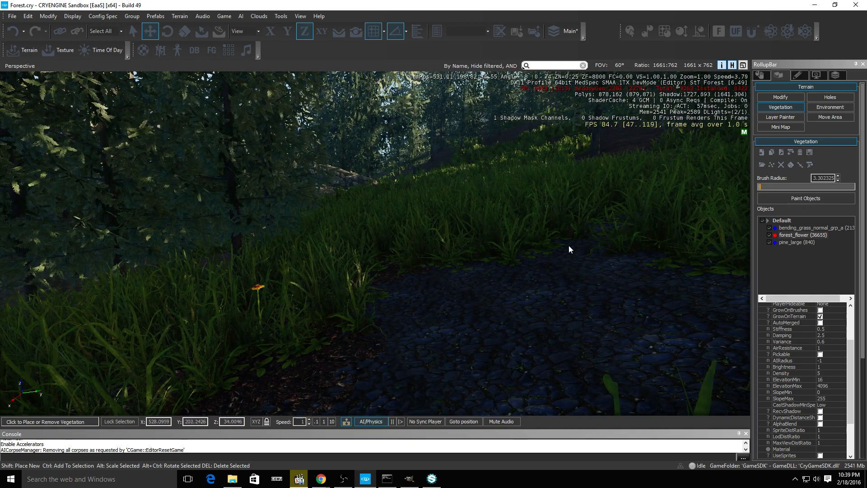
pyautogui.click(228, 18)
pyautogui.click(244, 27)
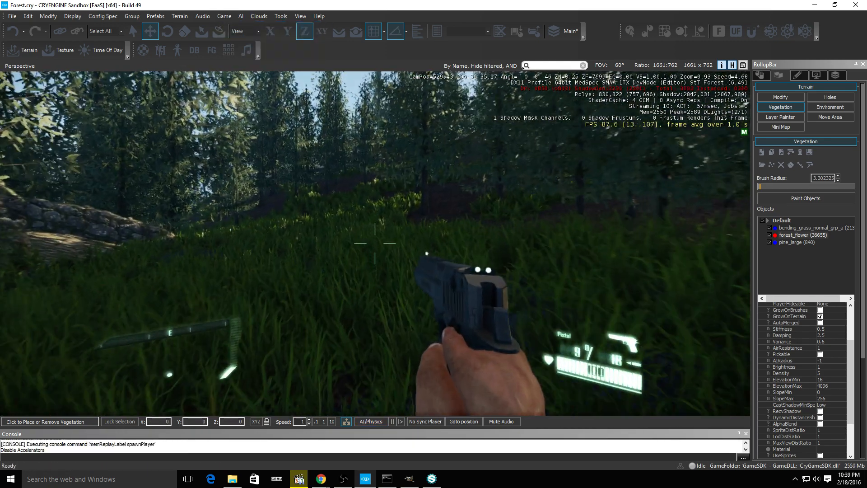
pyautogui.press('w')
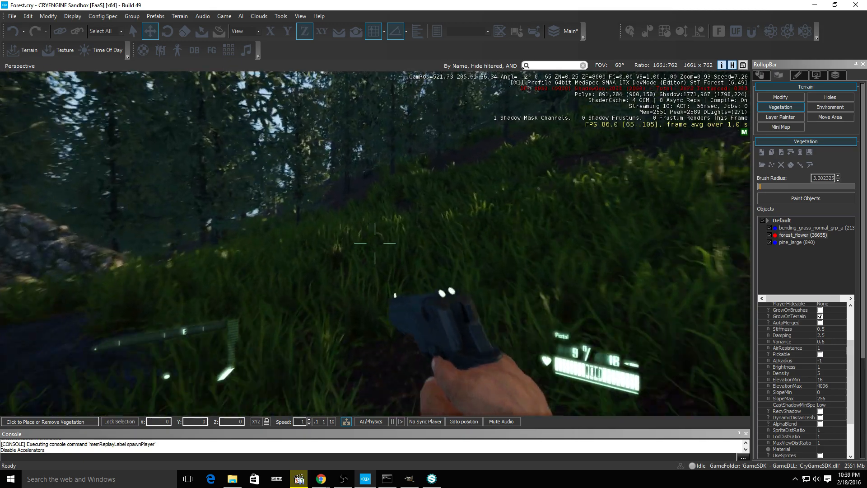
pyautogui.press('w')
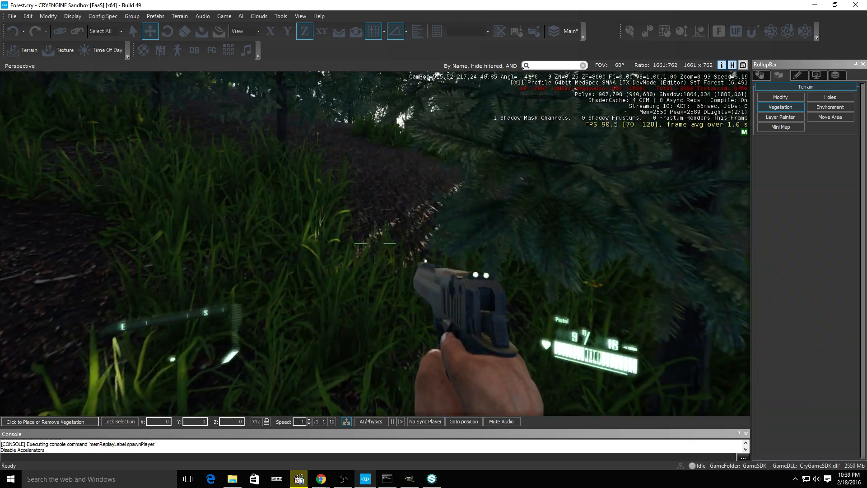
pyautogui.press('Escape')
# Select the pine_large vegetation object, set its density to 6.1 and auto-distribute the trees over the whole terrain
pyautogui.click(780, 107)
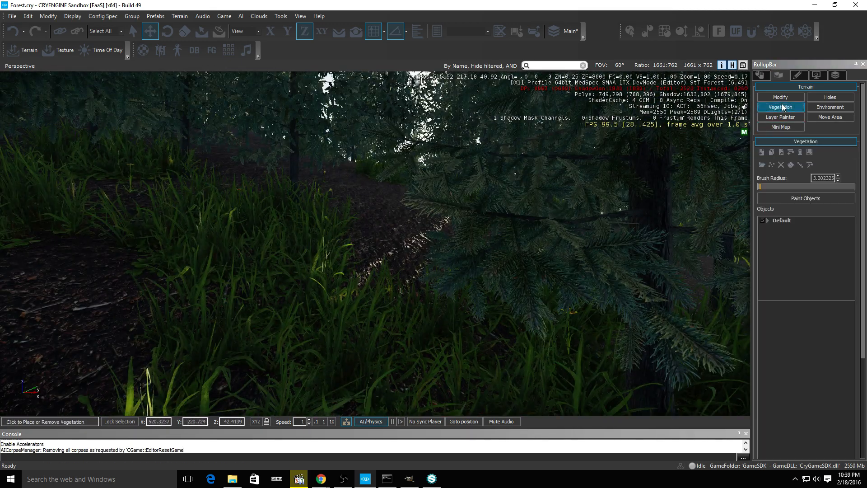
pyautogui.click(649, 184)
pyautogui.scroll(-2, 822, 351)
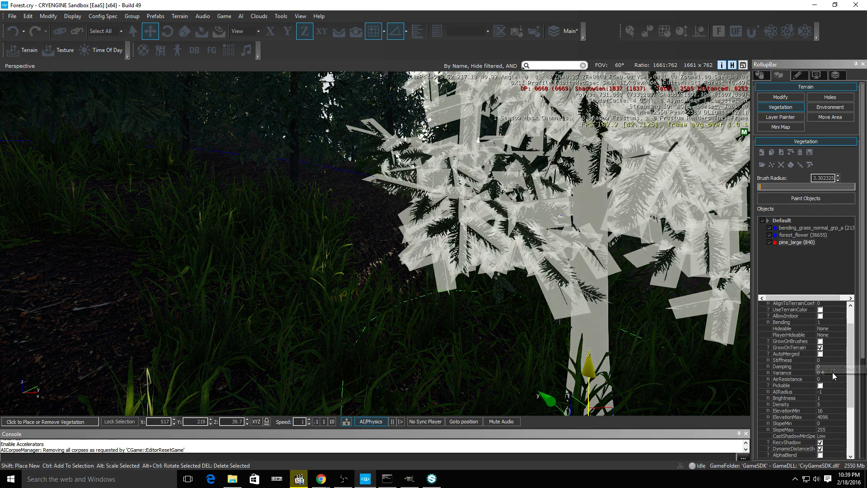
pyautogui.click(823, 403)
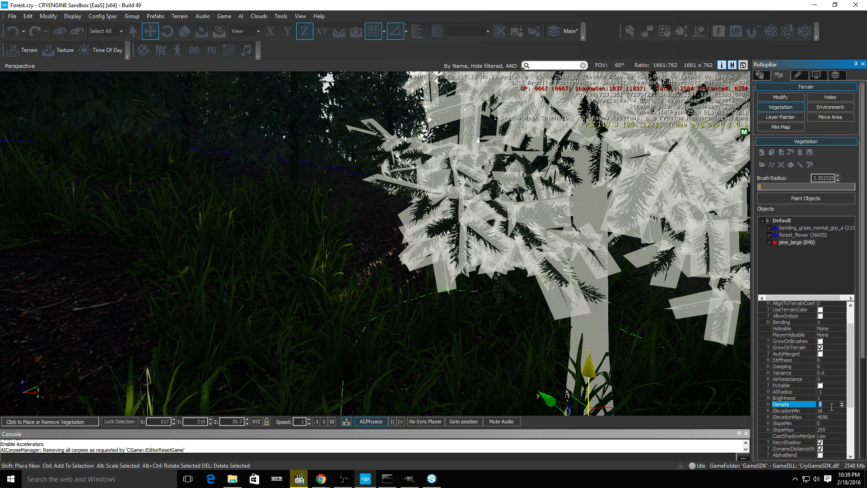
pyautogui.write('6.1')
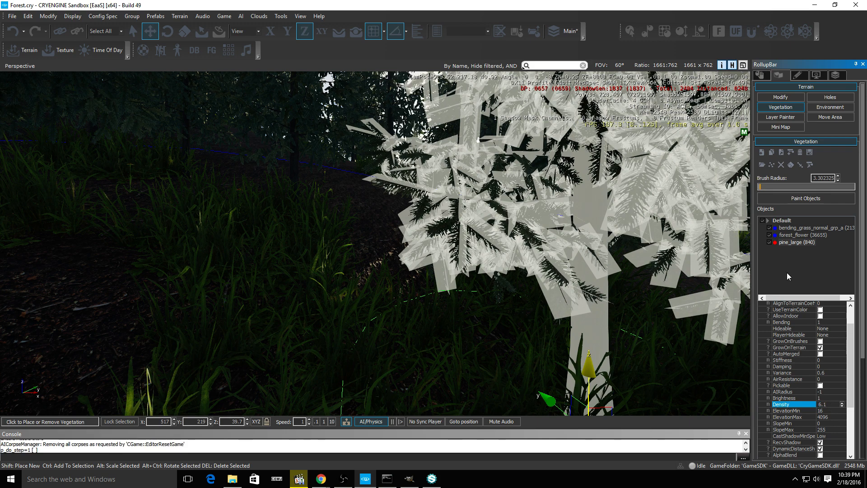
pyautogui.rightClick(784, 244)
pyautogui.click(729, 312)
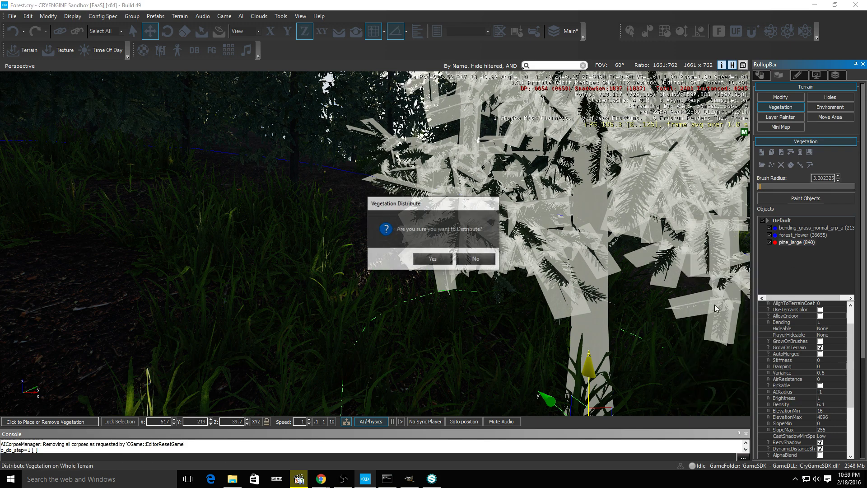
pyautogui.click(427, 259)
# Fly through and above the forest to examine the pine distribution and the ground textures beneath it
pyautogui.press('w')
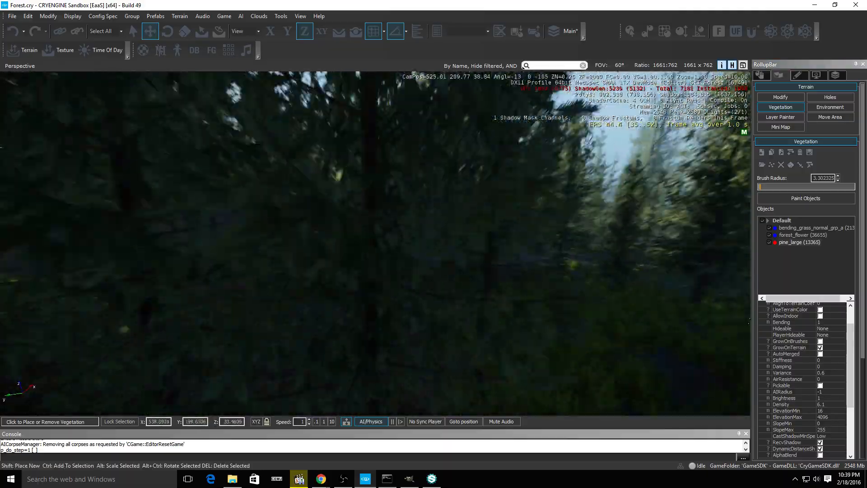
pyautogui.press('w')
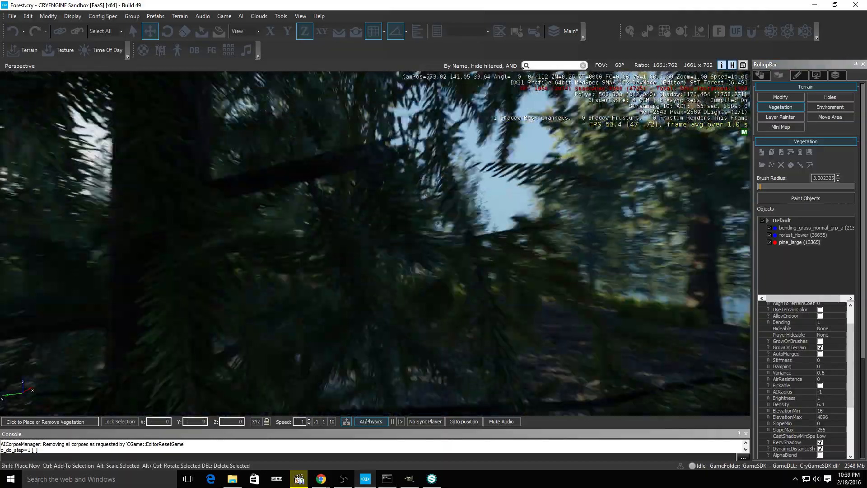
pyautogui.press('w')
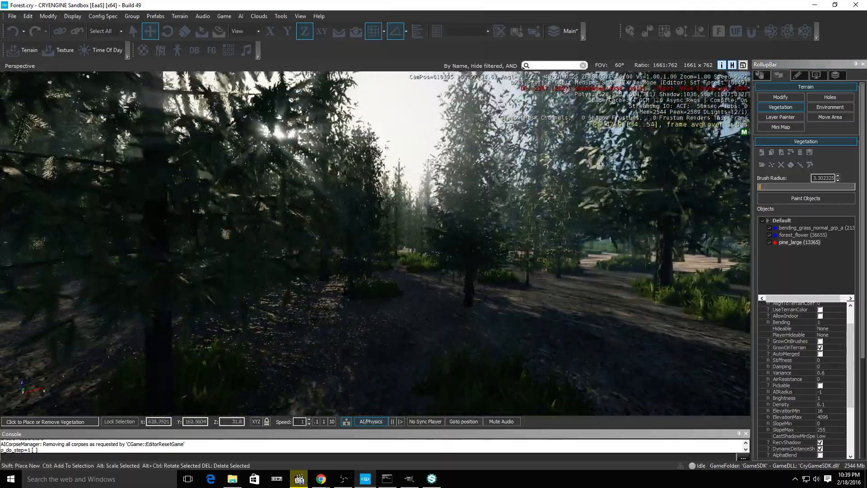
pyautogui.press('s')
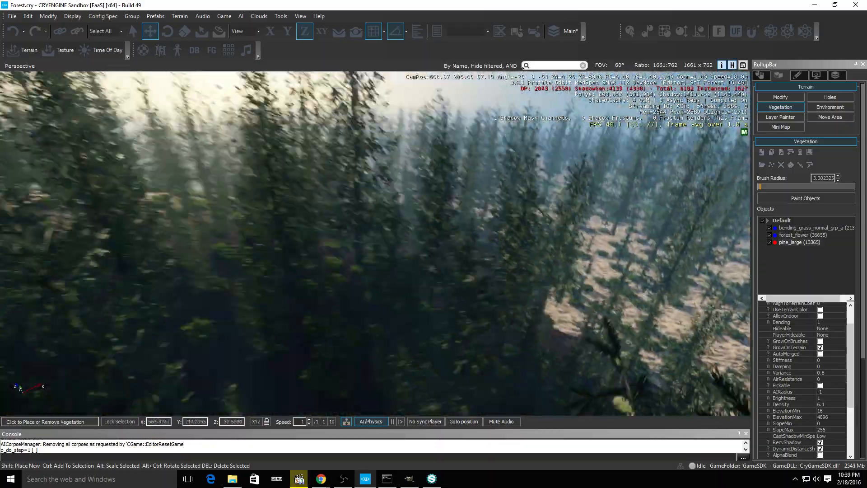
pyautogui.press('w')
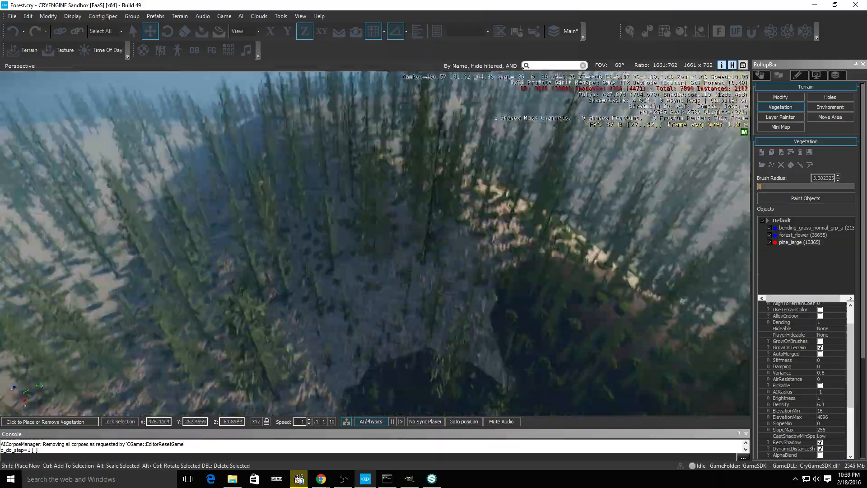
pyautogui.press('w')
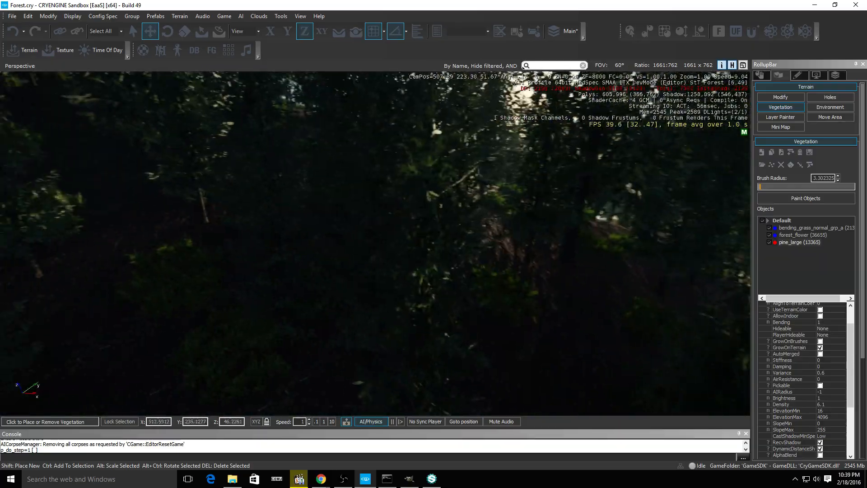
pyautogui.press('w')
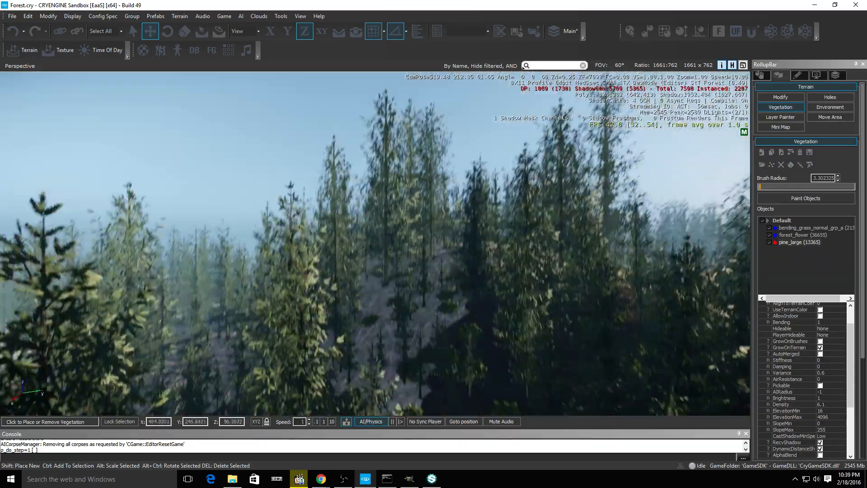
pyautogui.press('s')
pyautogui.press('s')
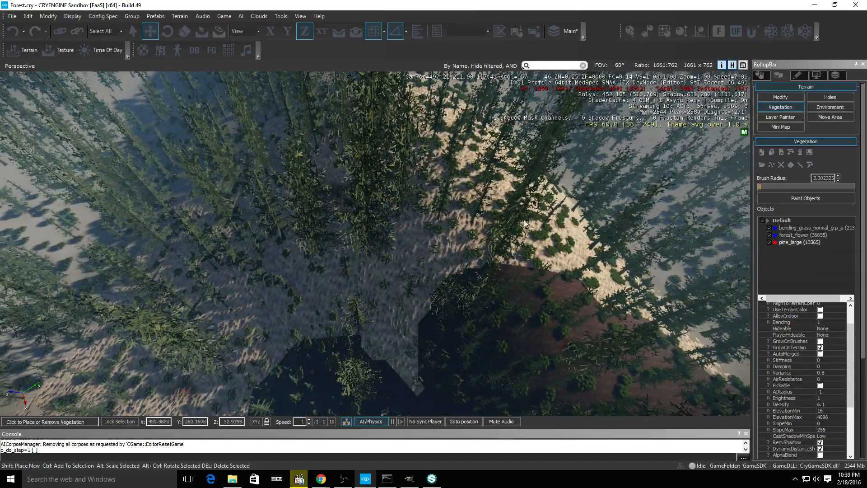
# Prepare the terrain layer brush for Forestsoil with a radius of about 229, masked by the Sand layer
pyautogui.click(798, 117)
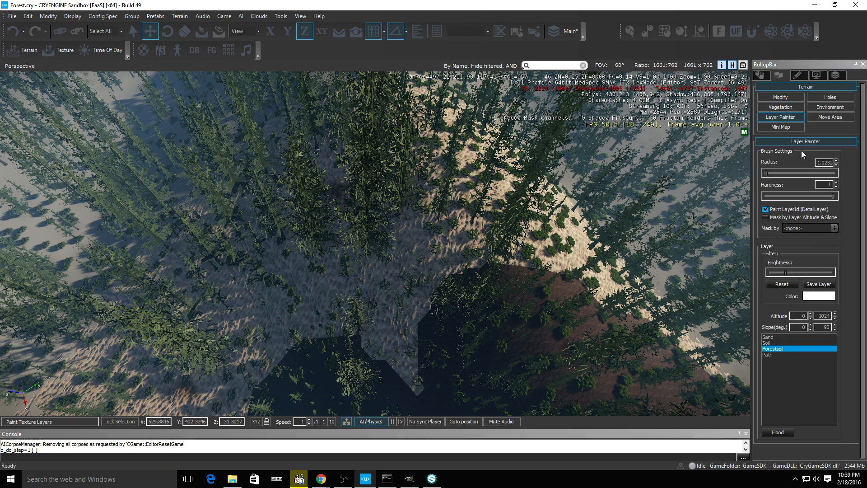
pyautogui.click(823, 226)
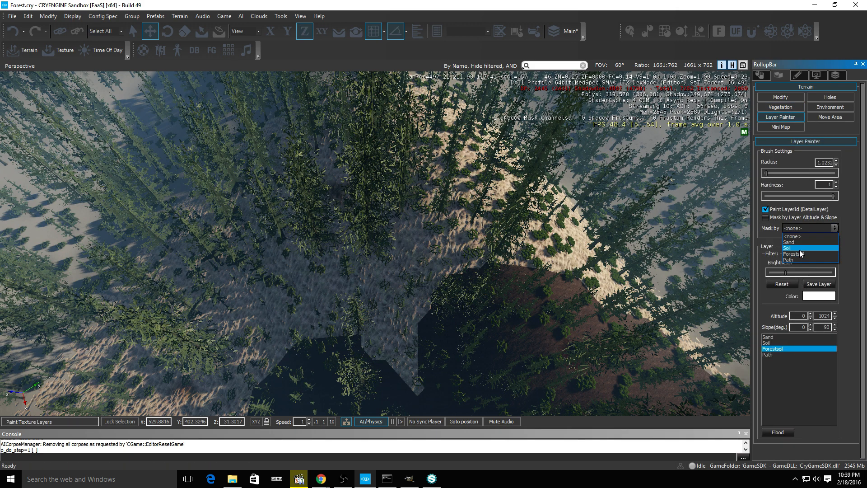
pyautogui.click(801, 242)
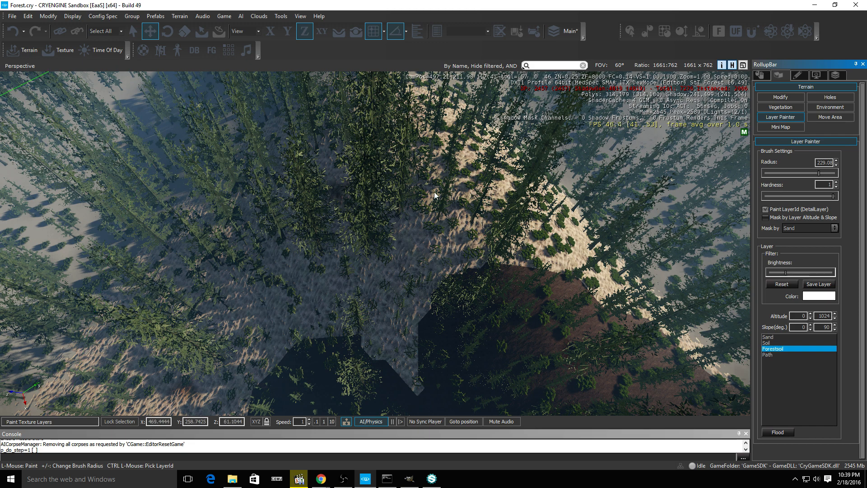
# Reduce the brush radius to about 57.5 and paint Forestsoil over the sand beneath the pines, starting beside the existing soil patch
pyautogui.click(806, 172)
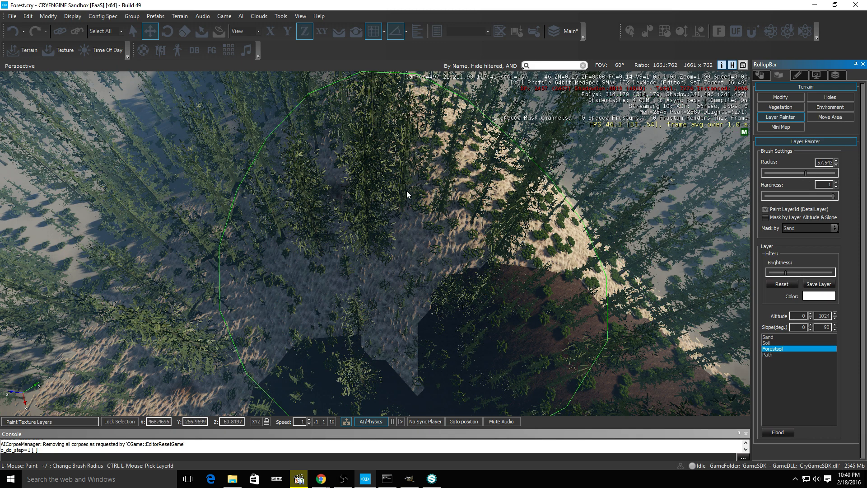
pyautogui.click(386, 161)
pyautogui.moveTo(386, 161)
pyautogui.mouseDown()
pyautogui.moveTo(448, 95)
pyautogui.moveTo(518, 118)
pyautogui.moveTo(403, 113)
pyautogui.moveTo(302, 204)
pyautogui.moveTo(235, 95)
pyautogui.moveTo(189, 94)
pyautogui.mouseUp()
pyautogui.press('a')
pyautogui.moveTo(293, 174)
pyautogui.mouseDown(button='right')
pyautogui.moveTo(293, 99)
pyautogui.moveTo(314, 77)
pyautogui.moveTo(314, 158)
pyautogui.mouseUp(button='right')
pyautogui.press('w')
pyautogui.press('a')
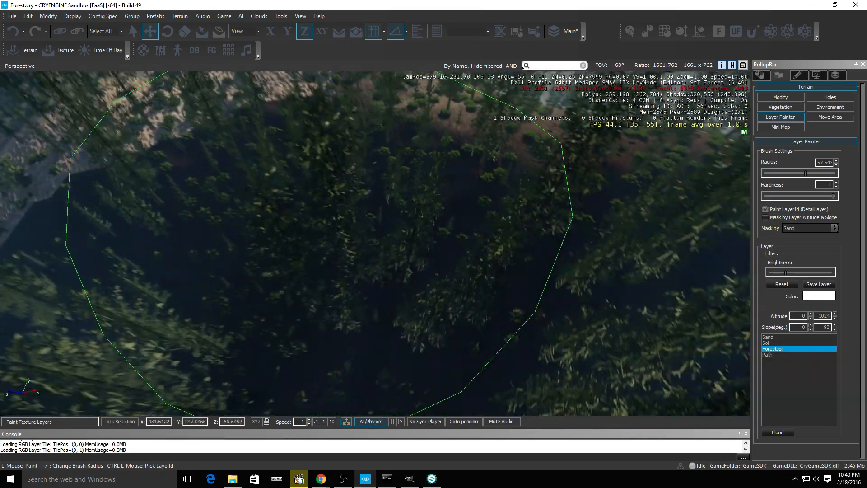
pyautogui.press('s')
pyautogui.moveTo(298, 199); pyautogui.dragTo(253, 233)
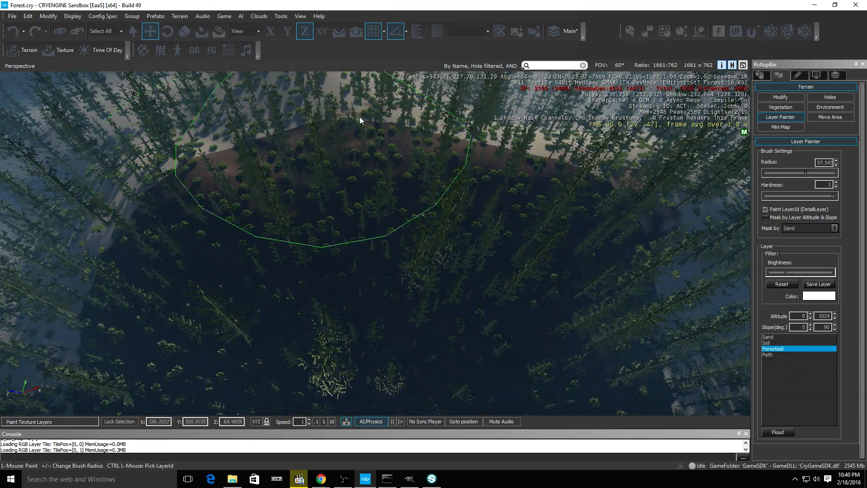
pyautogui.press('w')
pyautogui.moveTo(506, 165)
pyautogui.mouseDown(button='right')
pyautogui.moveTo(549, 48)
pyautogui.moveTo(582, 74)
pyautogui.moveTo(601, 158)
pyautogui.mouseUp(button='right')
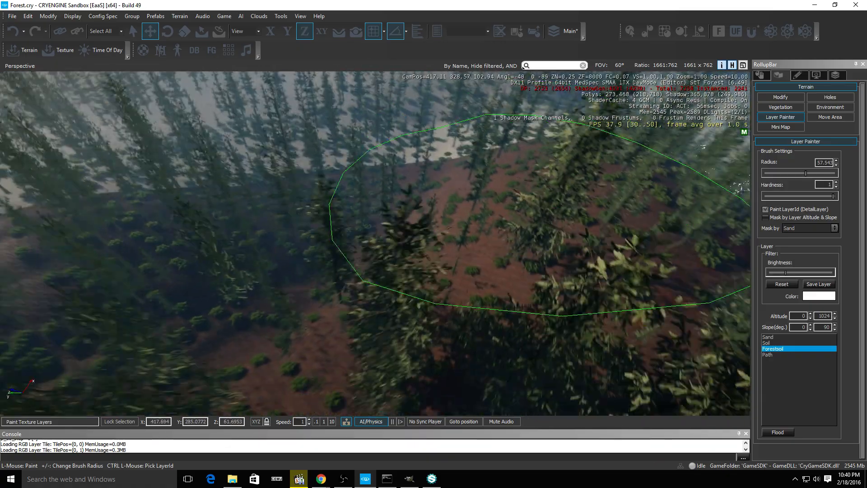
# Extend the Forestsoil layer over the neighbouring sandy areas with the same brush, following the edge of the painted patch
pyautogui.press('s')
pyautogui.moveTo(289, 226); pyautogui.dragTo(180, 214, button='right')
pyautogui.press('a')
pyautogui.moveTo(400, 203); pyautogui.dragTo(29, 180)
pyautogui.press('a')
pyautogui.moveTo(430, 234)
pyautogui.mouseDown(button='right')
pyautogui.moveTo(440, 253)
pyautogui.moveTo(465, 194)
pyautogui.moveTo(519, 257)
pyautogui.moveTo(440, 239)
pyautogui.mouseUp(button='right')
pyautogui.moveTo(430, 234)
pyautogui.mouseDown()
pyautogui.moveTo(441, 242)
pyautogui.moveTo(269, 287)
pyautogui.mouseUp()
pyautogui.press('a')
pyautogui.moveTo(269, 288)
pyautogui.mouseDown(button='right')
pyautogui.moveTo(226, 244)
pyautogui.moveTo(185, 311)
pyautogui.mouseUp(button='right')
pyautogui.press('s')
# Paint more Forestsoil along the forest floor farther across the terrain and look back over the covered area
pyautogui.moveTo(404, 88); pyautogui.dragTo(405, 48, button='right')
pyautogui.press('w')
pyautogui.press('d')
pyautogui.moveTo(533, 212)
pyautogui.mouseDown(button='right')
pyautogui.moveTo(560, 185)
pyautogui.moveTo(560, 156)
pyautogui.moveTo(596, 208)
pyautogui.moveTo(638, 203)
pyautogui.moveTo(621, 197)
pyautogui.moveTo(625, 206)
pyautogui.mouseUp(button='right')
pyautogui.press('w')
pyautogui.press('s')
pyautogui.press('w')
pyautogui.moveTo(501, 249); pyautogui.dragTo(474, 251)
pyautogui.press('w')
pyautogui.moveTo(492, 239)
pyautogui.mouseDown(button='right')
pyautogui.moveTo(511, 210)
pyautogui.moveTo(478, 197)
pyautogui.moveTo(479, 187)
pyautogui.moveTo(490, 194)
pyautogui.mouseUp(button='right')
pyautogui.press('w')
pyautogui.press('w')
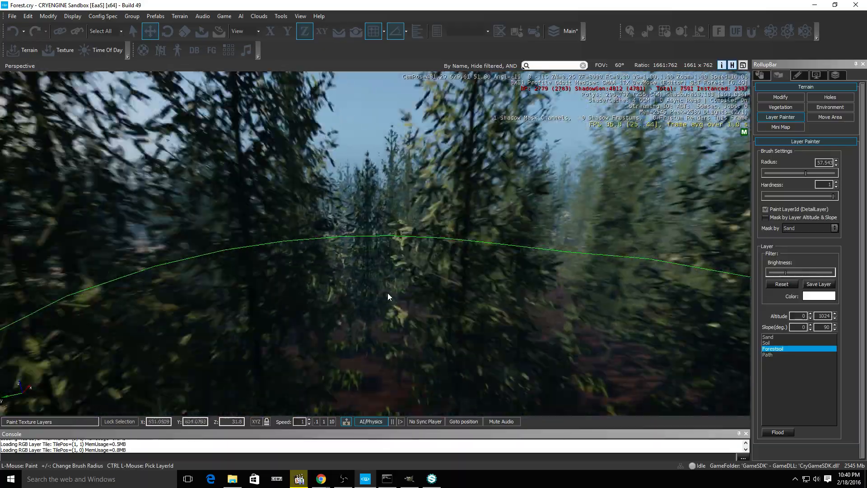
pyautogui.moveTo(442, 271); pyautogui.dragTo(465, 280, button='right')
pyautogui.press('s')
pyautogui.press('a')
pyautogui.moveTo(429, 252); pyautogui.dragTo(439, 240, button='right')
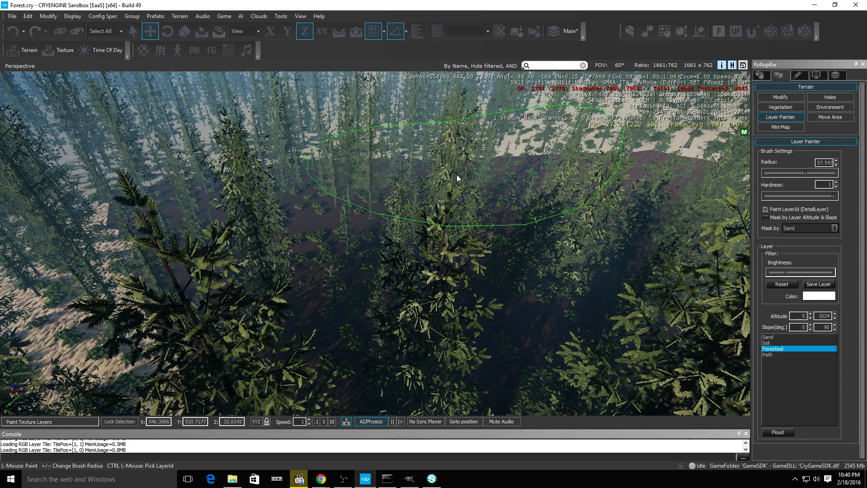
# Select the pine_large vegetation object and enable the forest soil material under its Use On Terrain Layers settings
pyautogui.click(782, 110)
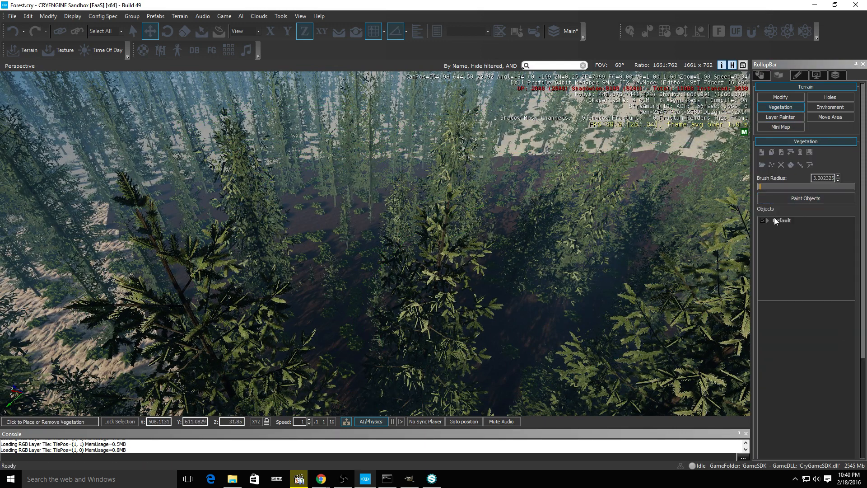
pyautogui.click(480, 243)
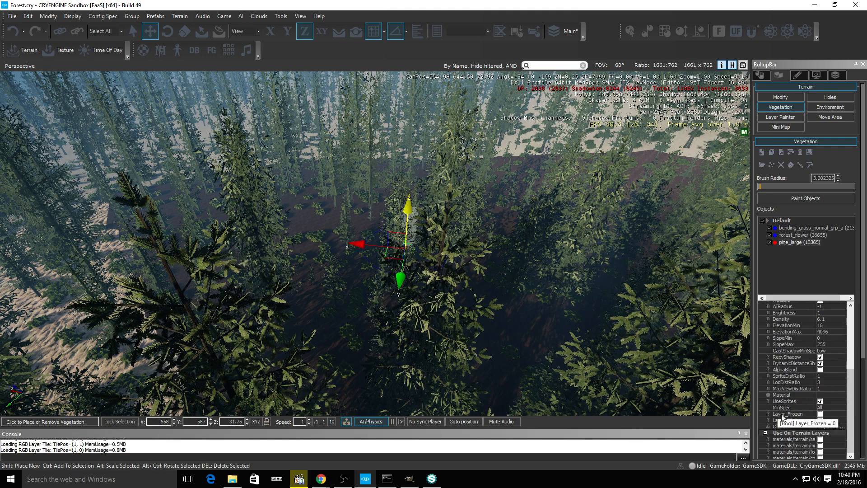
pyautogui.click(820, 452)
# Fly through the forest from the soil area to the sand to examine the trees, grass and ground textures
pyautogui.press('w')
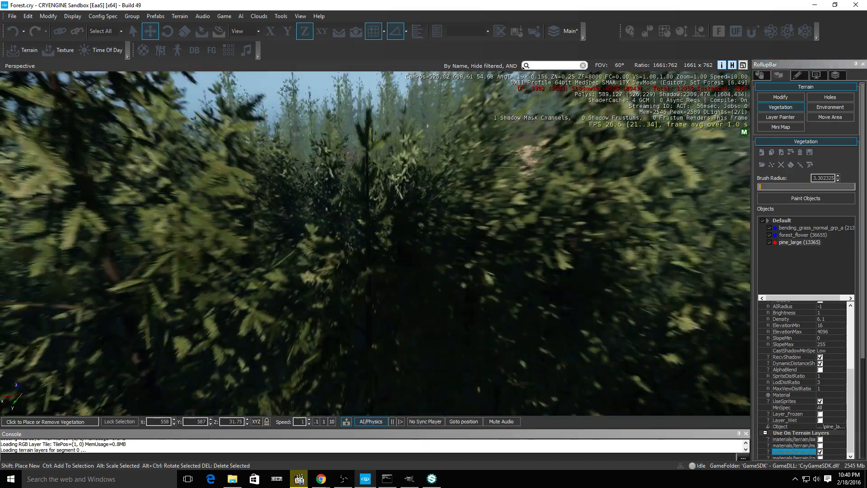
pyautogui.press('w')
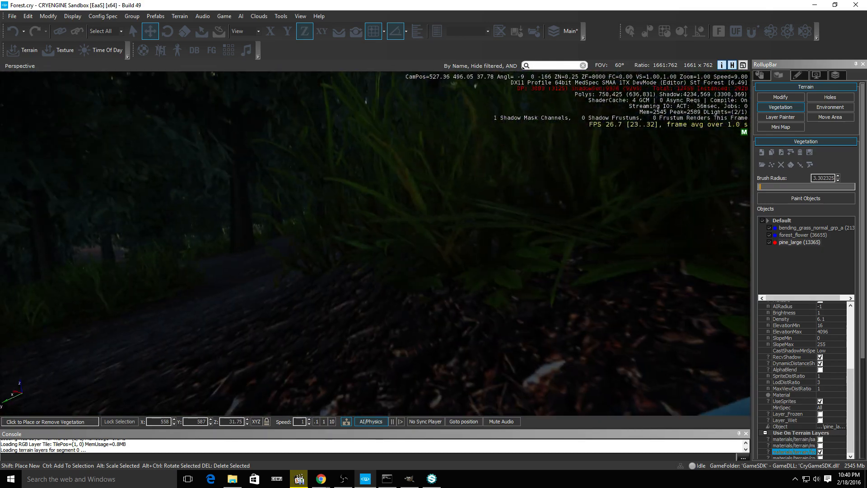
pyautogui.press('w')
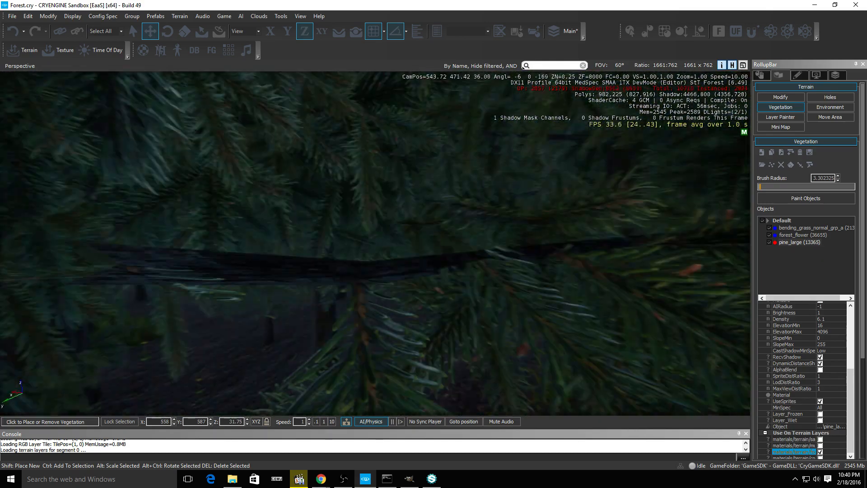
pyautogui.press('w')
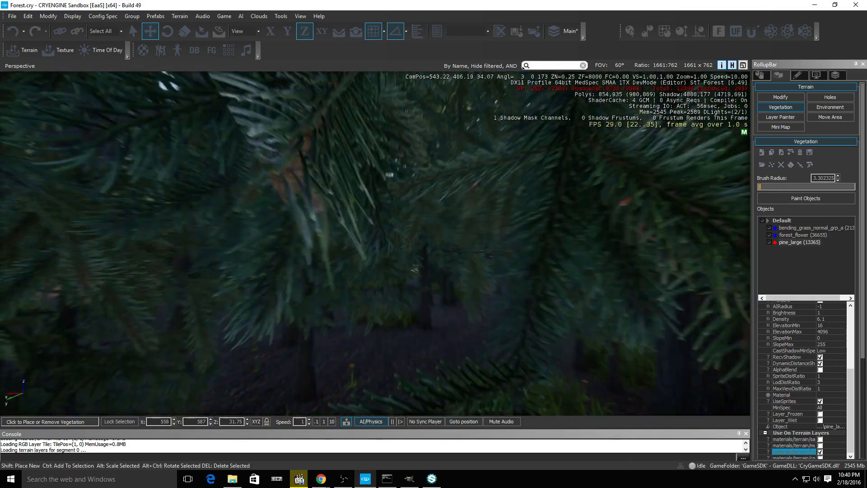
pyautogui.press('w')
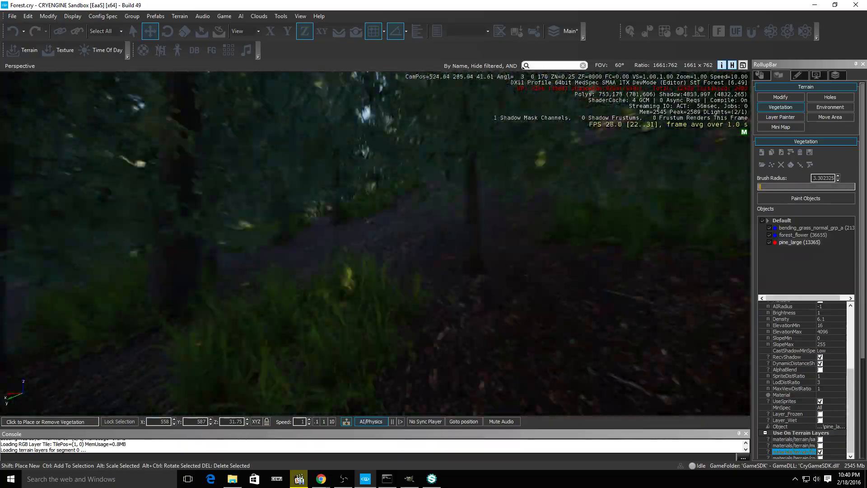
pyautogui.press('w')
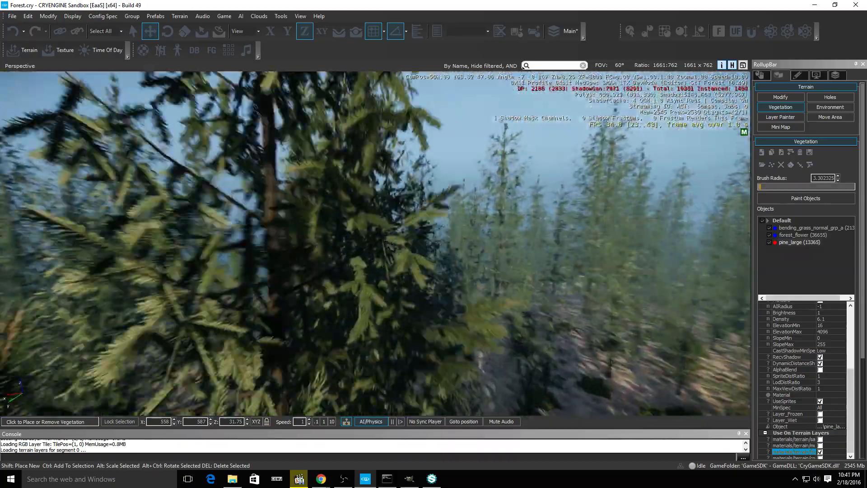
pyautogui.press('w')
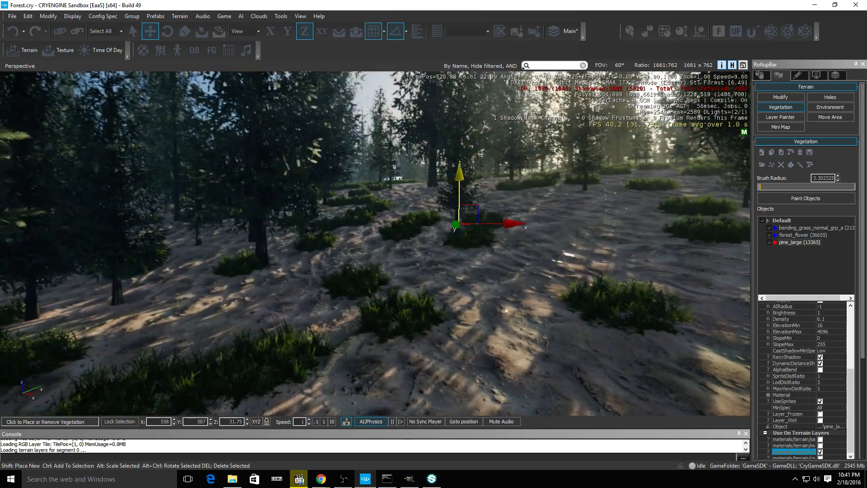
pyautogui.moveTo(375, 244); pyautogui.dragTo(363, 237, button='right')
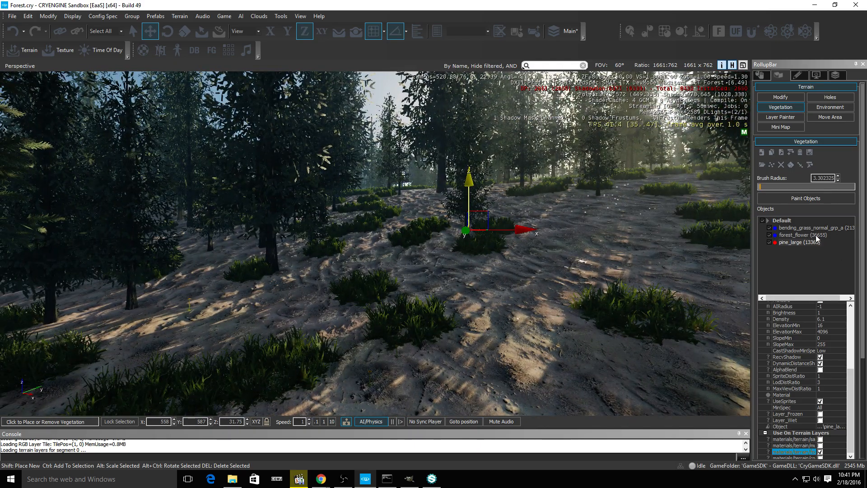
# Clear all instances of the pine_large vegetation object from the terrain
pyautogui.rightClick(799, 243)
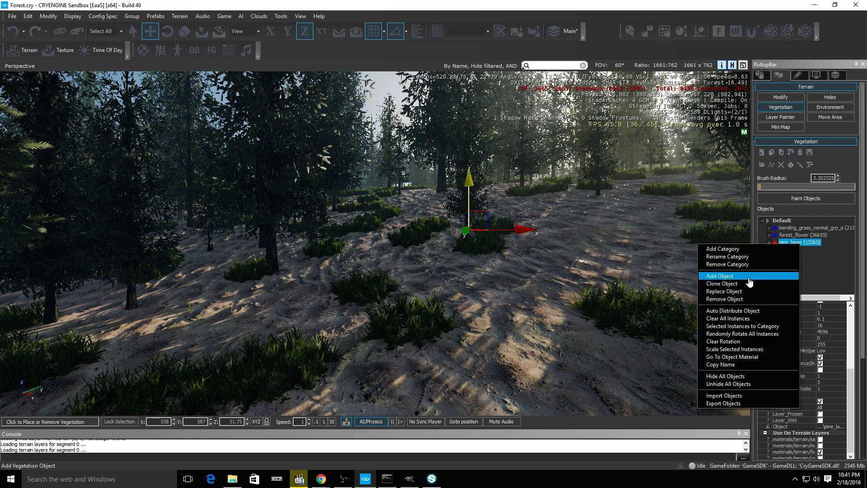
pyautogui.click(749, 318)
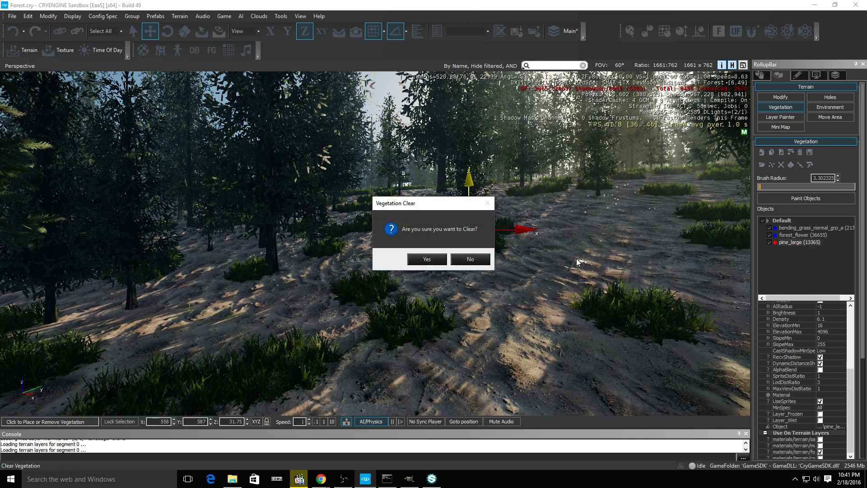
pyautogui.click(437, 255)
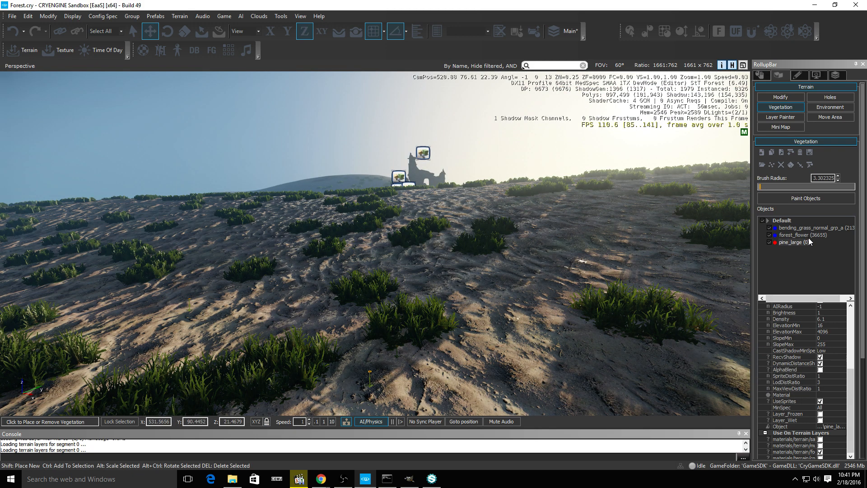
# Try to auto-distribute pine_large with the forest soil layer setting, and clear all its instances again
pyautogui.rightClick(793, 243)
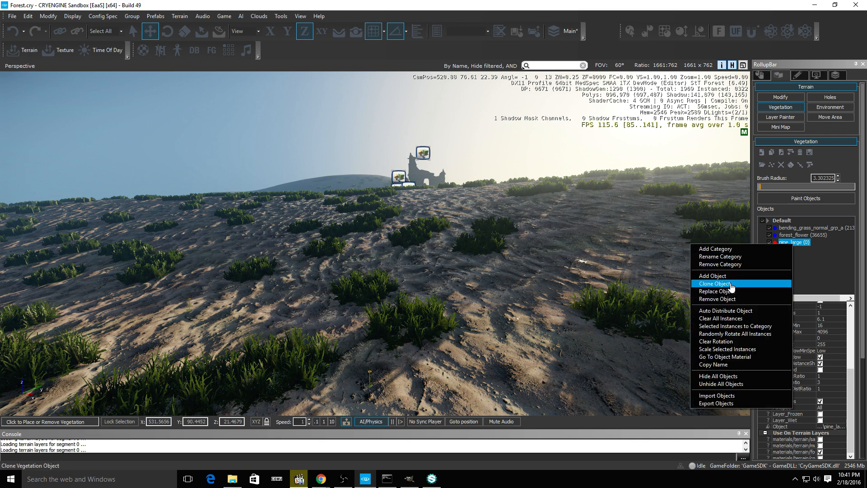
pyautogui.click(733, 310)
pyautogui.click(440, 262)
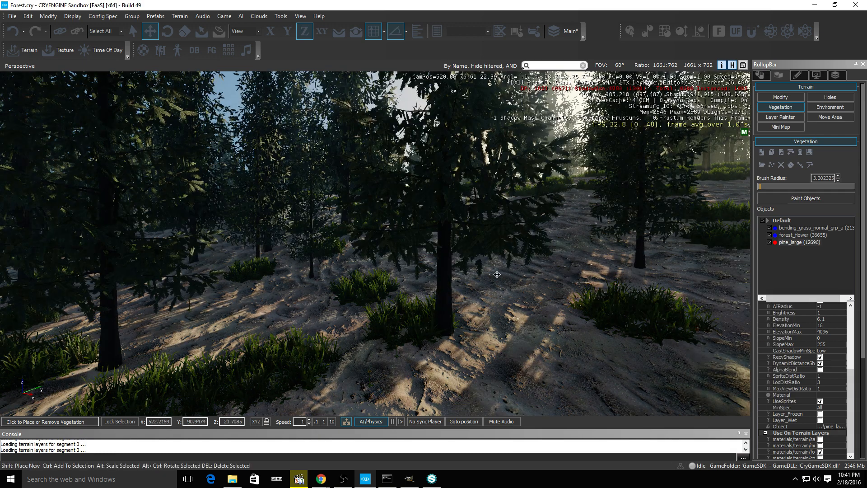
pyautogui.rightClick(806, 245)
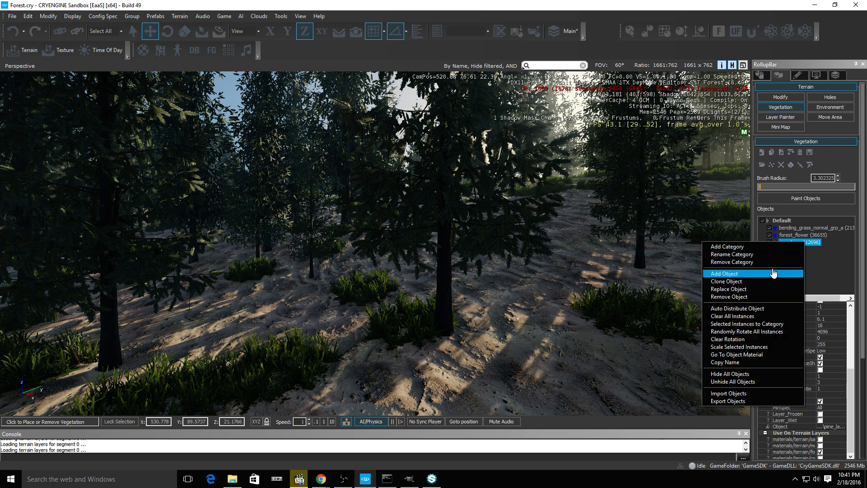
pyautogui.click(747, 318)
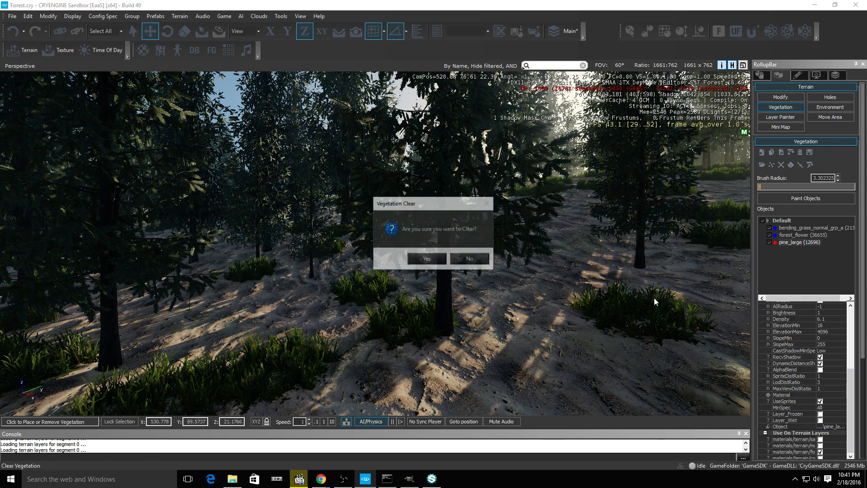
pyautogui.click(427, 262)
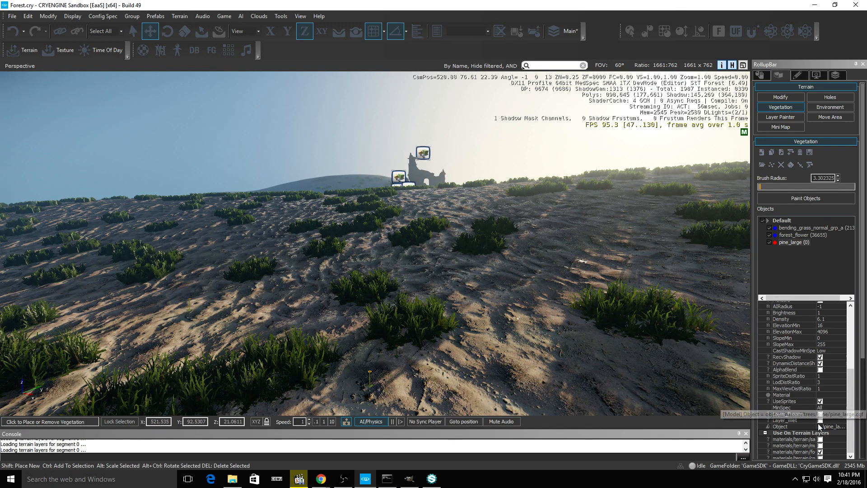
# Try painting a pine_large on the sand with the Paint Objects brush and remove it with the same brush
pyautogui.press('w')
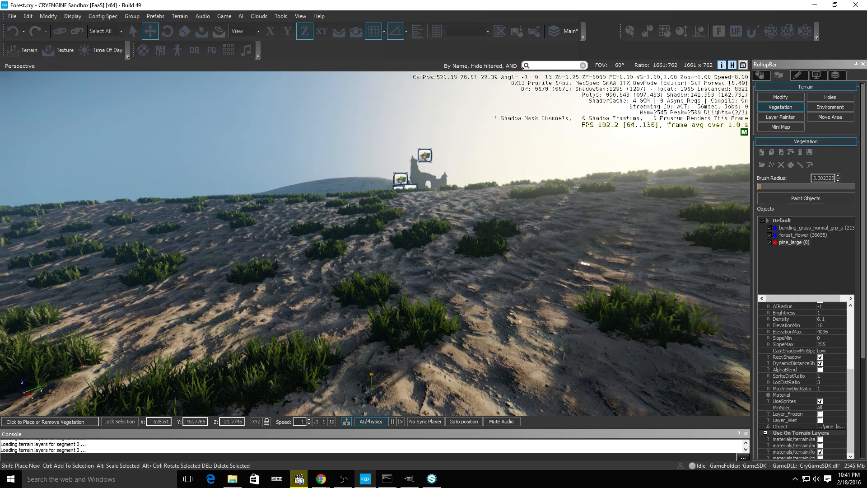
pyautogui.moveTo(633, 210); pyautogui.dragTo(633, 210, button='right')
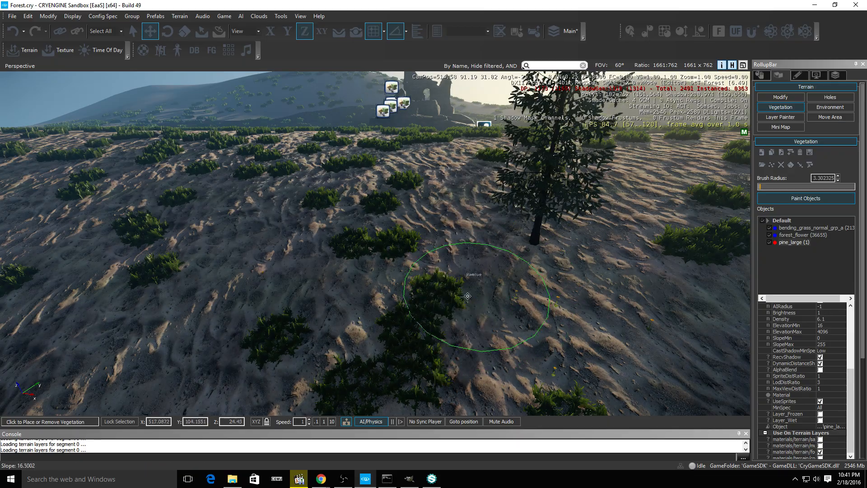
pyautogui.keyDown('ctrl'); pyautogui.moveTo(468, 296); pyautogui.dragTo(562, 273); pyautogui.keyUp('ctrl')
# Fly across the terrain to examine the sandy ground and the grass left on it
pyautogui.press('w')
pyautogui.moveTo(562, 272); pyautogui.dragTo(575, 190, button='right')
pyautogui.press('w')
pyautogui.press('d')
pyautogui.moveTo(571, 278)
pyautogui.mouseDown(button='right')
pyautogui.moveTo(532, 266)
pyautogui.moveTo(431, 272)
pyautogui.moveTo(675, 296)
pyautogui.moveTo(631, 270)
pyautogui.moveTo(548, 272)
pyautogui.moveTo(570, 281)
pyautogui.moveTo(559, 273)
pyautogui.moveTo(582, 274)
pyautogui.moveTo(520, 262)
pyautogui.moveTo(601, 289)
pyautogui.moveTo(686, 353)
pyautogui.moveTo(565, 276)
pyautogui.moveTo(523, 261)
pyautogui.moveTo(533, 262)
pyautogui.moveTo(573, 279)
pyautogui.moveTo(544, 274)
pyautogui.moveTo(540, 283)
pyautogui.moveTo(447, 302)
pyautogui.mouseUp(button='right')
pyautogui.press('s')
pyautogui.press('w')
pyautogui.press('w')
pyautogui.press('w')
pyautogui.press('w')
pyautogui.press('w')
pyautogui.press('w')
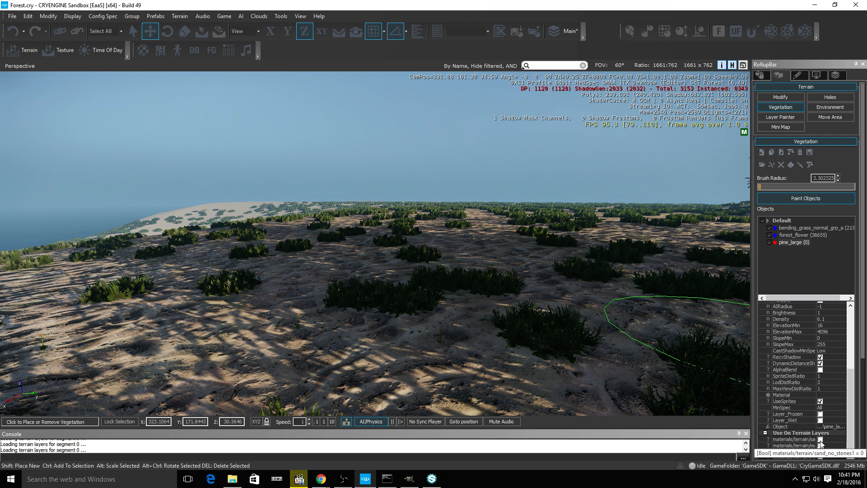
# Enable the forest_soil_3 terrain layer for both the forest_flower and bending_grass_normal_grp_a vegetation objects
pyautogui.click(810, 228)
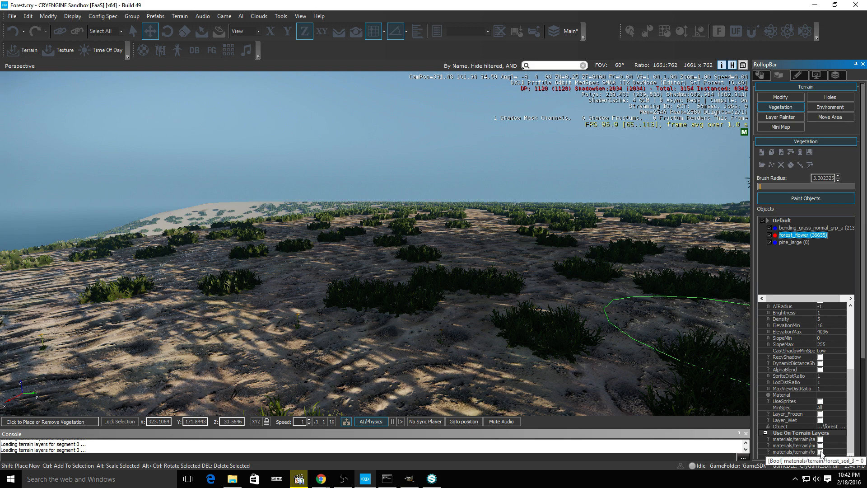
pyautogui.click(820, 452)
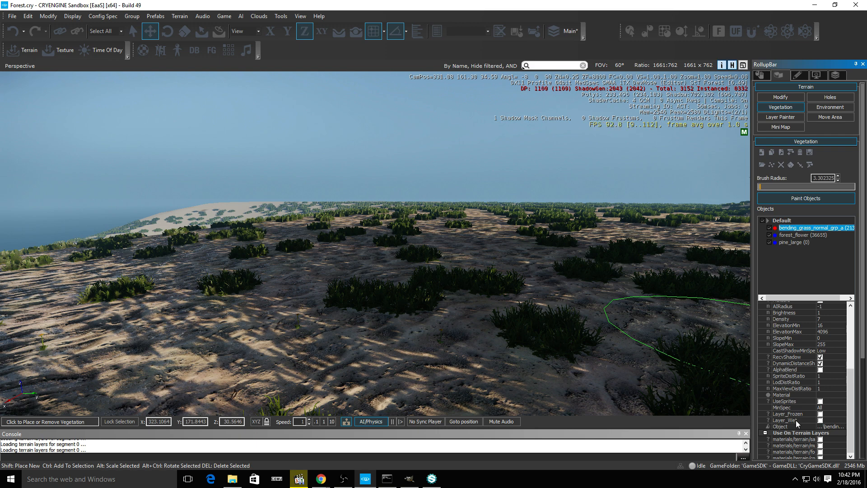
pyautogui.click(820, 452)
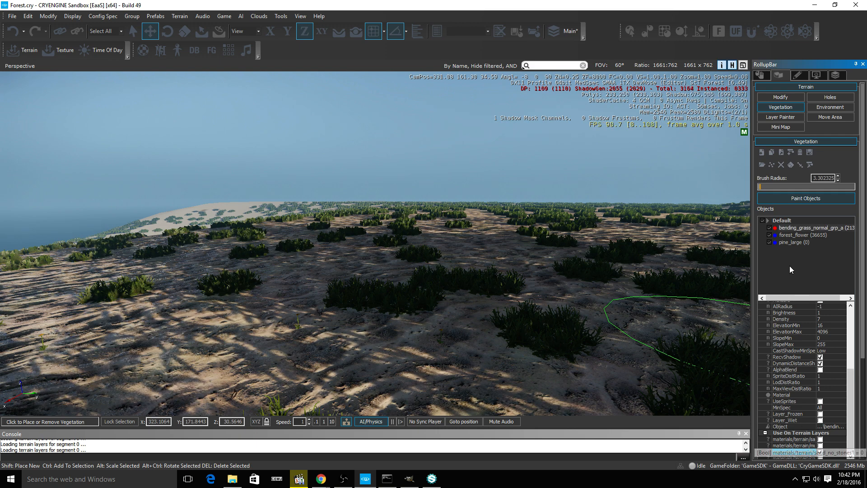
# Clear all instances of forest_flower and bending_grass_normal_grp_a from the terrain
pyautogui.rightClick(812, 236)
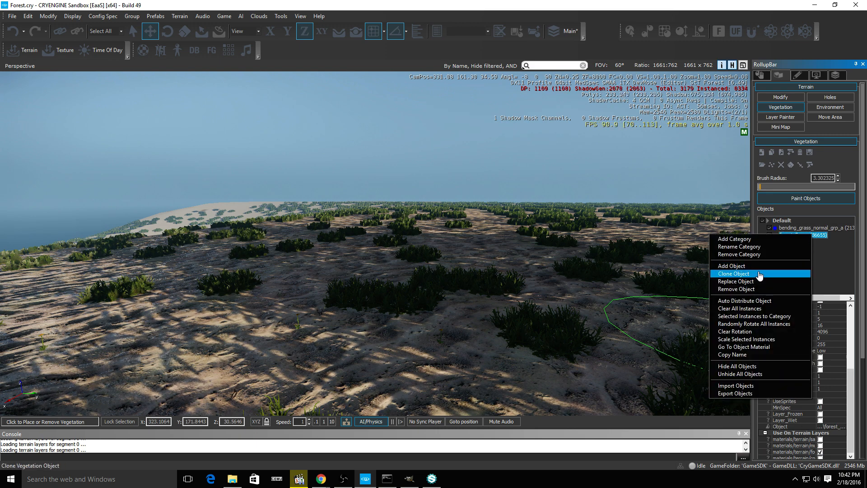
pyautogui.click(759, 309)
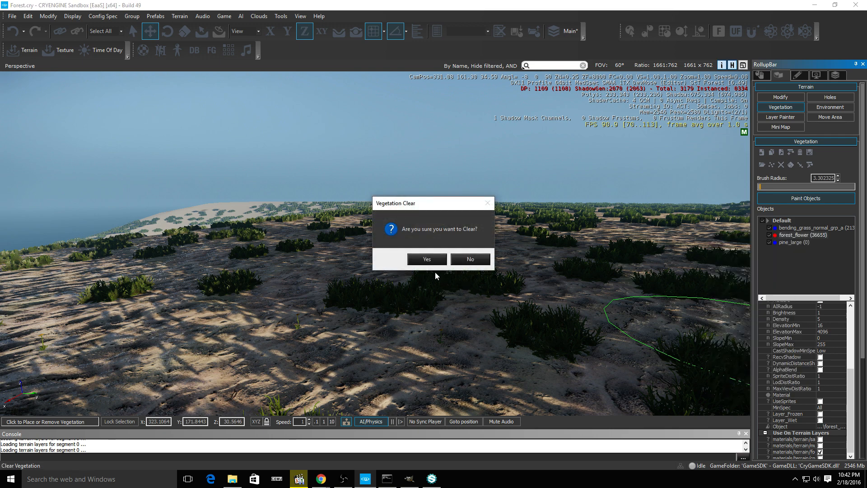
pyautogui.click(426, 260)
pyautogui.rightClick(813, 228)
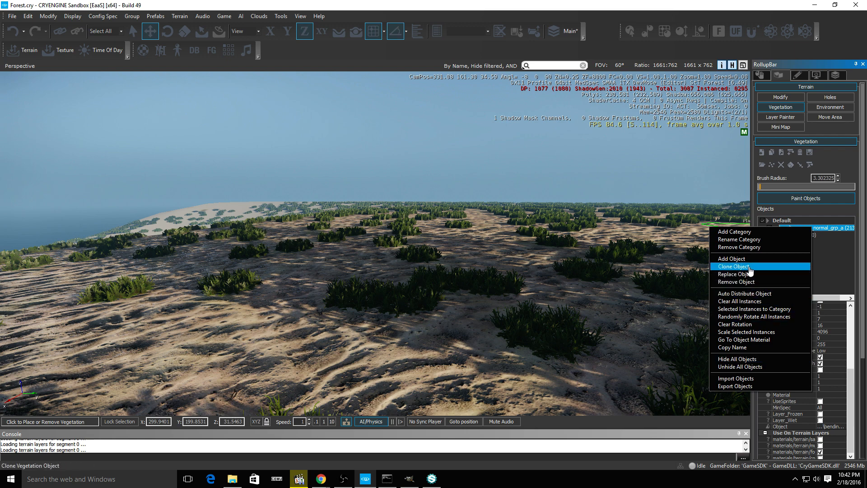
pyautogui.click(745, 302)
pyautogui.click(428, 259)
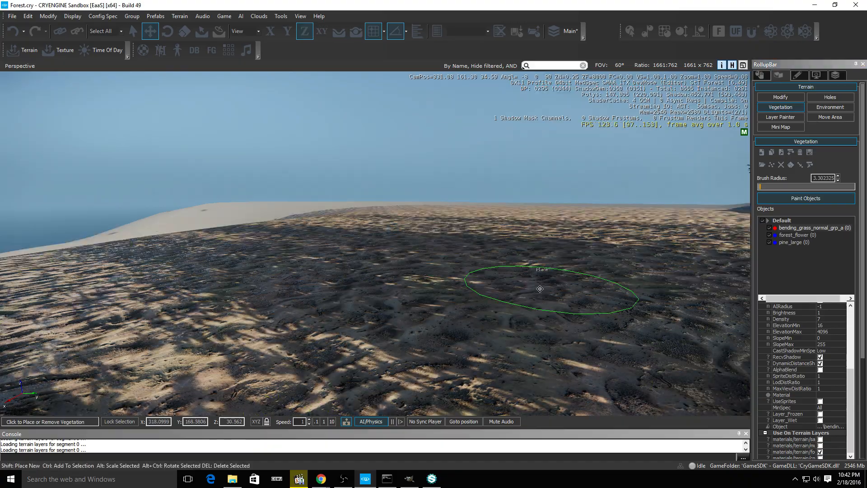
# At the forest's sandy edge, switch terrain editing to layer painting and set the Forestsoil brush radius to about 3.8
pyautogui.press('w')
pyautogui.moveTo(530, 285); pyautogui.dragTo(540, 287, button='right')
pyautogui.press('d')
pyautogui.press('d')
pyautogui.press('d')
pyautogui.press('w')
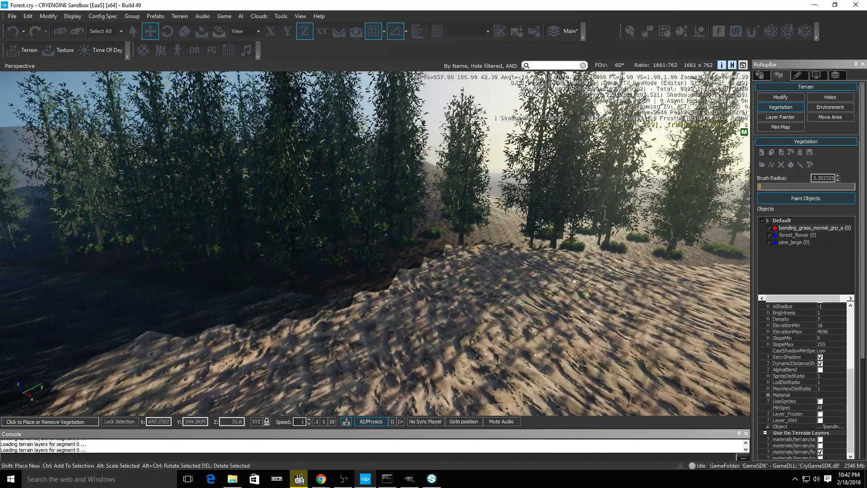
pyautogui.click(784, 117)
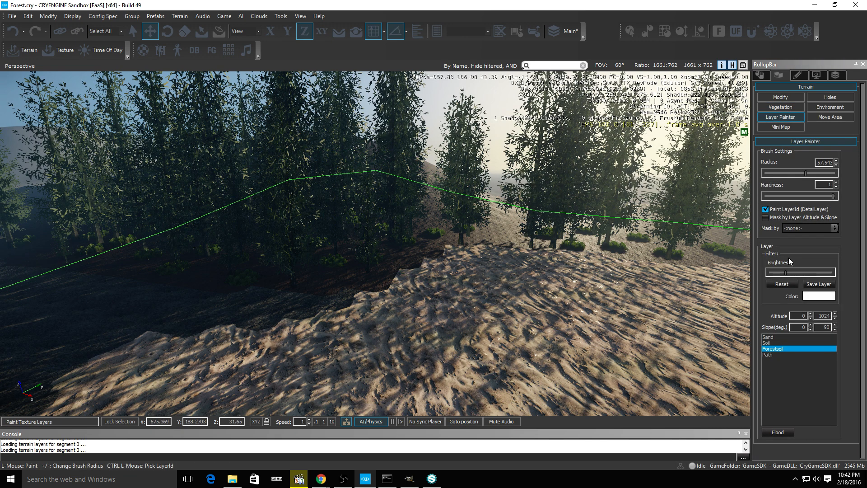
pyautogui.moveTo(784, 172); pyautogui.dragTo(779, 173)
pyautogui.moveTo(489, 296); pyautogui.dragTo(487, 281, button='right')
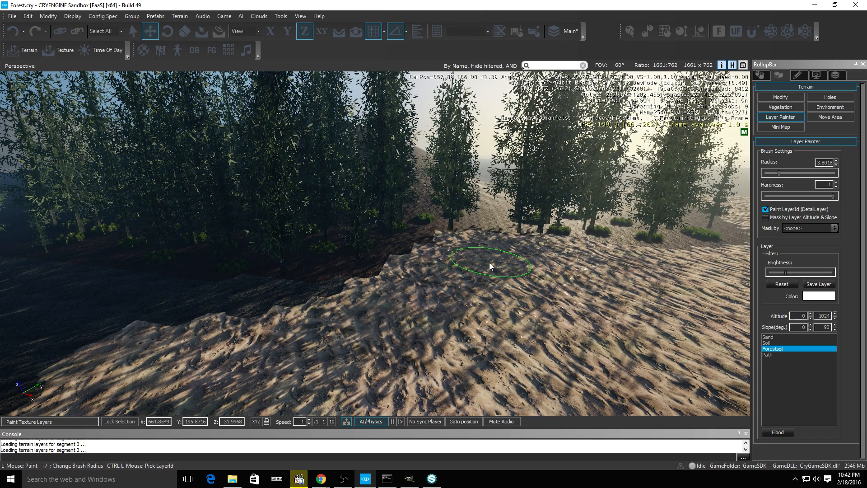
# Mask the layer brush by Sand and paint Forestsoil along the jagged boundary between the sand and the trees
pyautogui.click(807, 229)
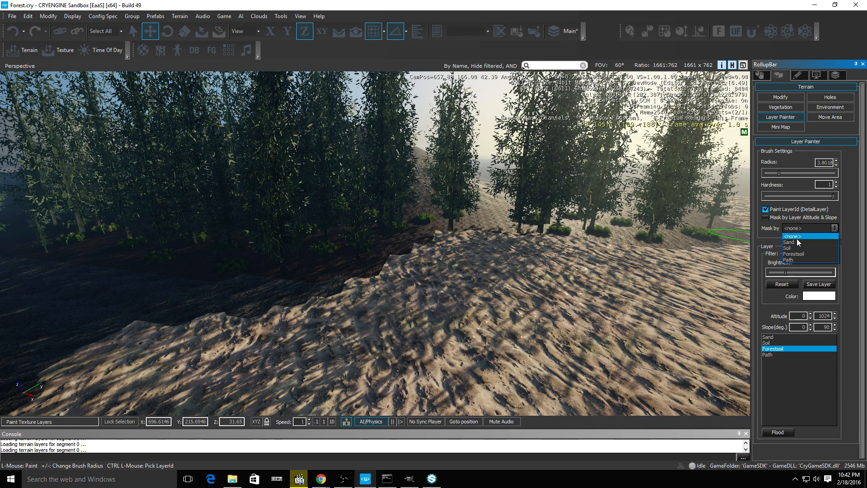
pyautogui.click(796, 242)
pyautogui.moveTo(480, 234)
pyautogui.mouseDown()
pyautogui.moveTo(413, 270)
pyautogui.moveTo(715, 247)
pyautogui.moveTo(592, 277)
pyautogui.moveTo(322, 281)
pyautogui.moveTo(323, 317)
pyautogui.moveTo(613, 303)
pyautogui.moveTo(457, 312)
pyautogui.moveTo(360, 289)
pyautogui.mouseUp()
pyautogui.press('a')
pyautogui.press('d')
pyautogui.moveTo(437, 332); pyautogui.dragTo(429, 328, button='right')
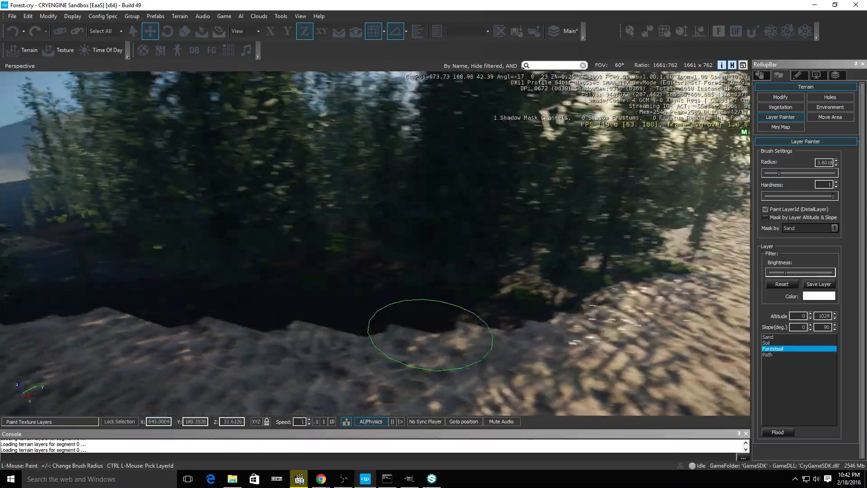
pyautogui.moveTo(389, 322)
pyautogui.mouseDown()
pyautogui.moveTo(367, 312)
pyautogui.moveTo(695, 249)
pyautogui.moveTo(337, 321)
pyautogui.moveTo(139, 306)
pyautogui.mouseUp()
pyautogui.press('a')
pyautogui.moveTo(378, 298); pyautogui.dragTo(382, 298, button='right')
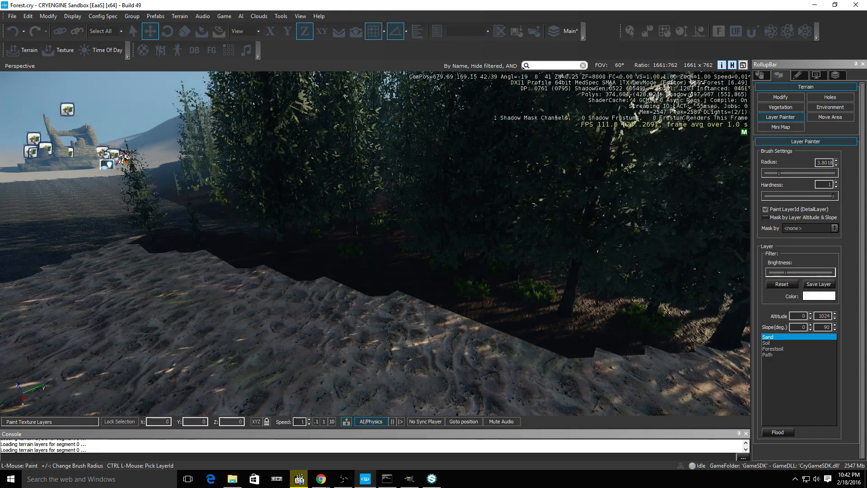
# Limit the Material Editor's list to materials used in the level and set the cobble terrain material's Blend Factor to 0
pyautogui.moveTo(866, 54); pyautogui.dragTo(200, 41)
pyautogui.scroll(1, 142, 128)
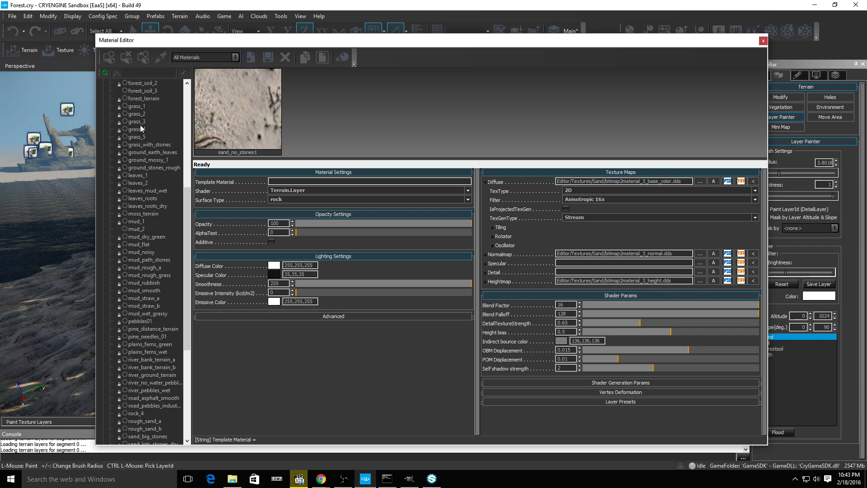
pyautogui.click(197, 71)
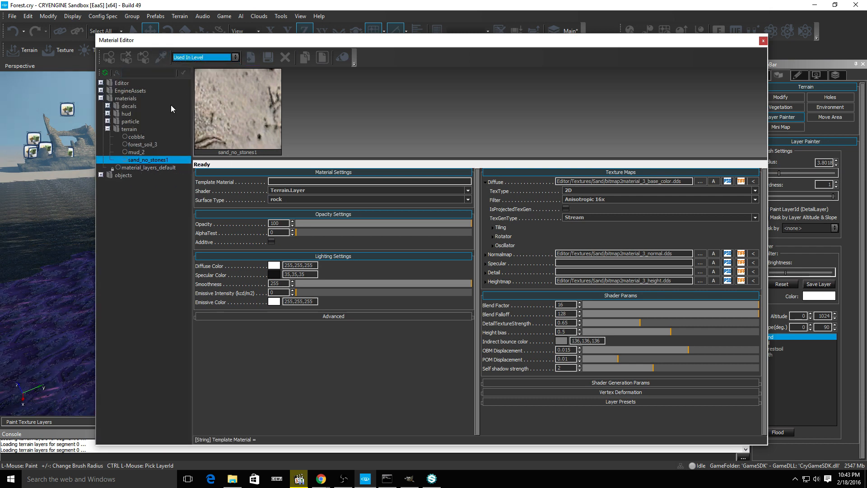
pyautogui.click(137, 137)
pyautogui.moveTo(624, 306); pyautogui.dragTo(570, 308)
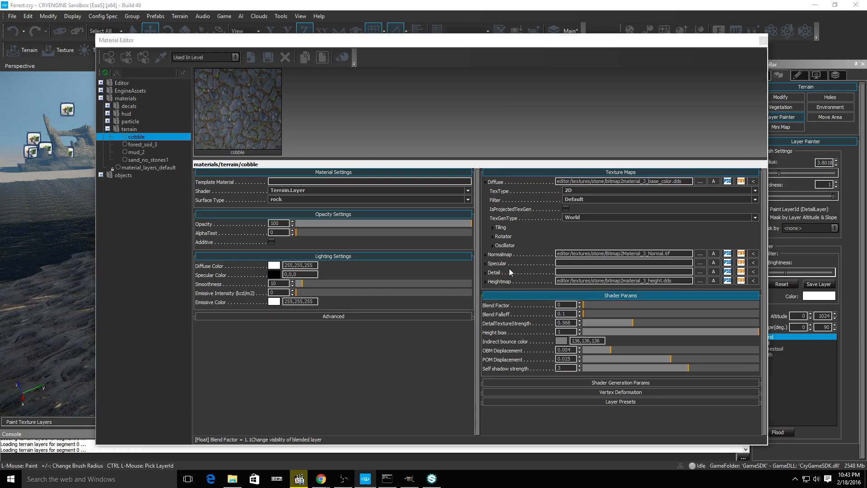
pyautogui.moveTo(269, 42); pyautogui.dragTo(269, 42)
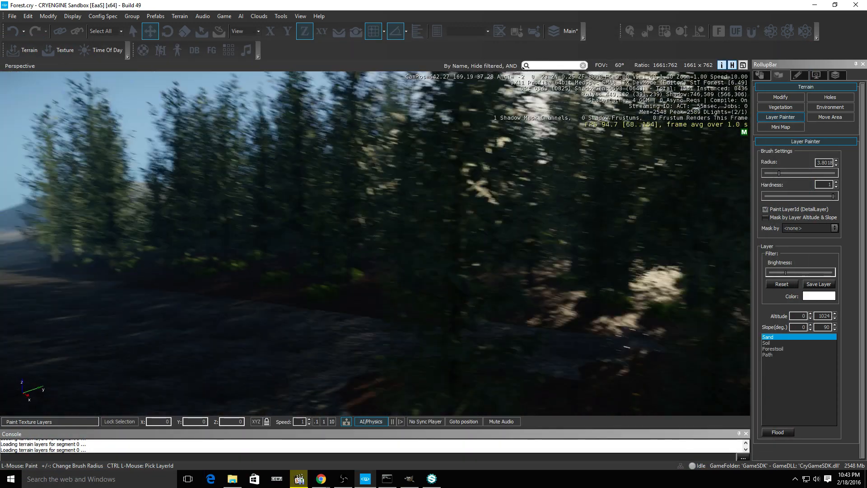
# Examine up close how the cobble path blends into the forest soil inside the forest
pyautogui.press('w')
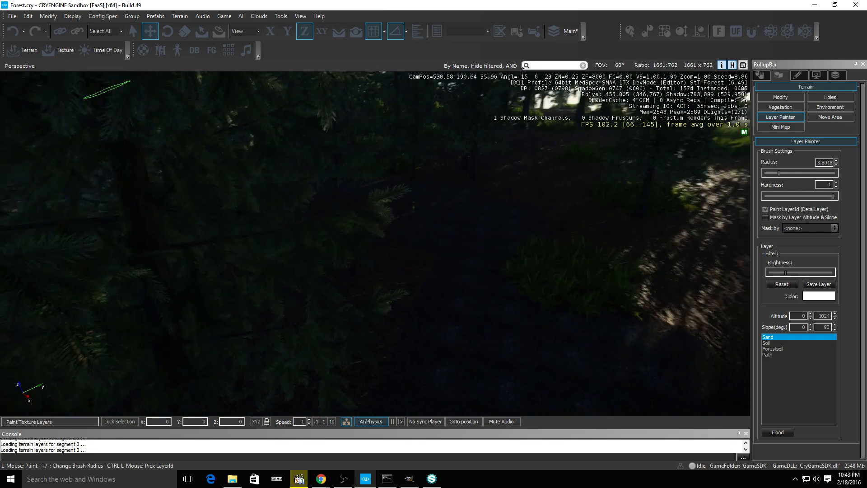
pyautogui.press('w')
pyautogui.moveTo(110, 93); pyautogui.dragTo(111, 92, button='right')
pyautogui.scroll(1, 288, 223)
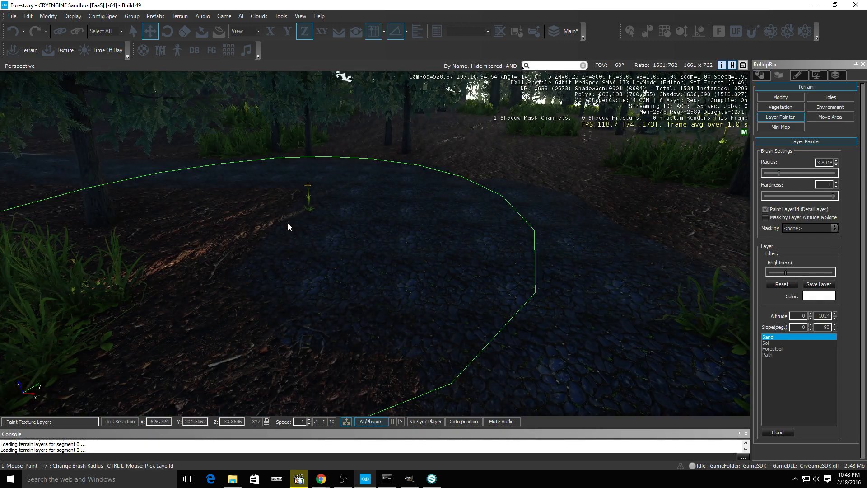
pyautogui.scroll(1, 343, 216)
pyautogui.moveTo(343, 215); pyautogui.dragTo(343, 216, button='right')
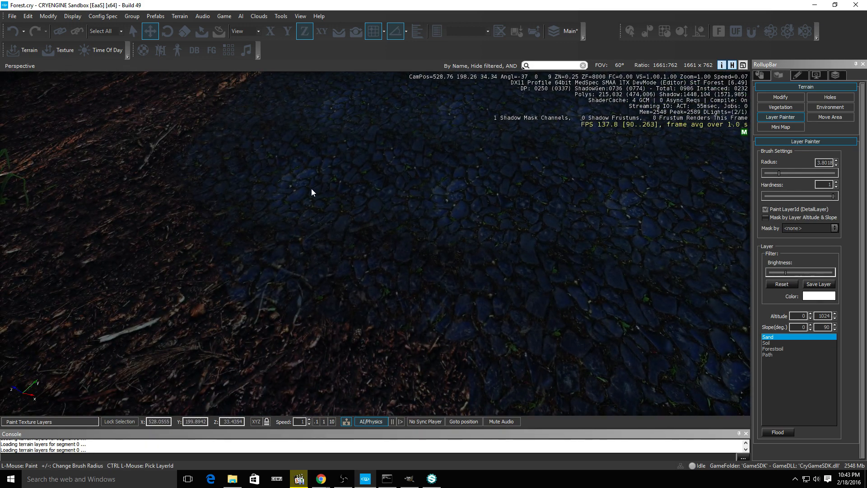
pyautogui.scroll(1, 320, 189)
pyautogui.scroll(-1, 321, 190)
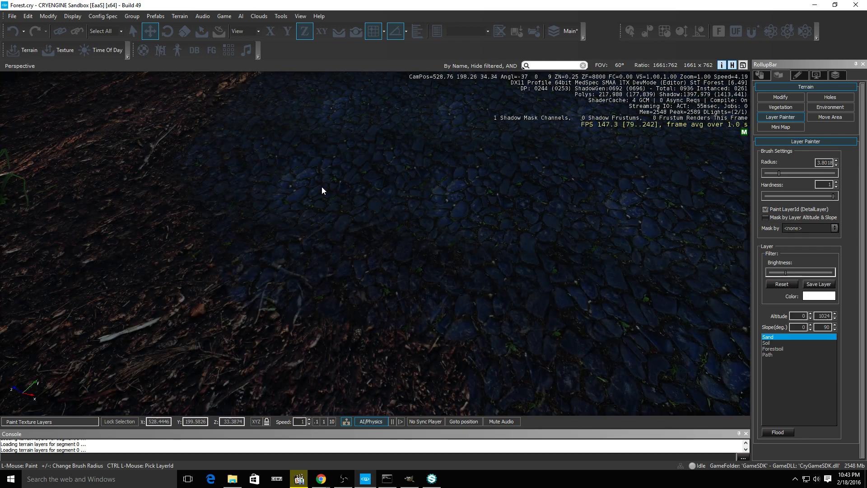
pyautogui.moveTo(321, 186); pyautogui.dragTo(389, 166, button='right')
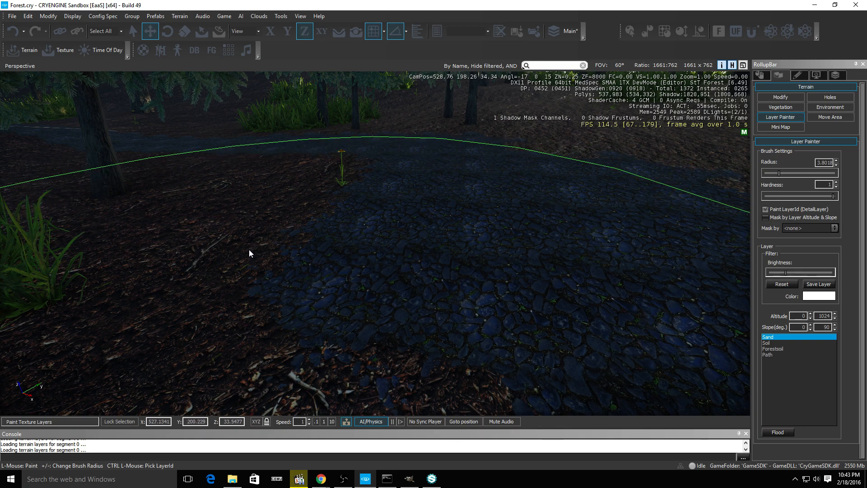
# Examine the borders between cobble path, forest soil and sand around the tree where the path leaves the forest
pyautogui.moveTo(248, 250); pyautogui.dragTo(91, 249, button='right')
pyautogui.moveTo(212, 253); pyautogui.dragTo(185, 271, button='right')
pyautogui.press('w')
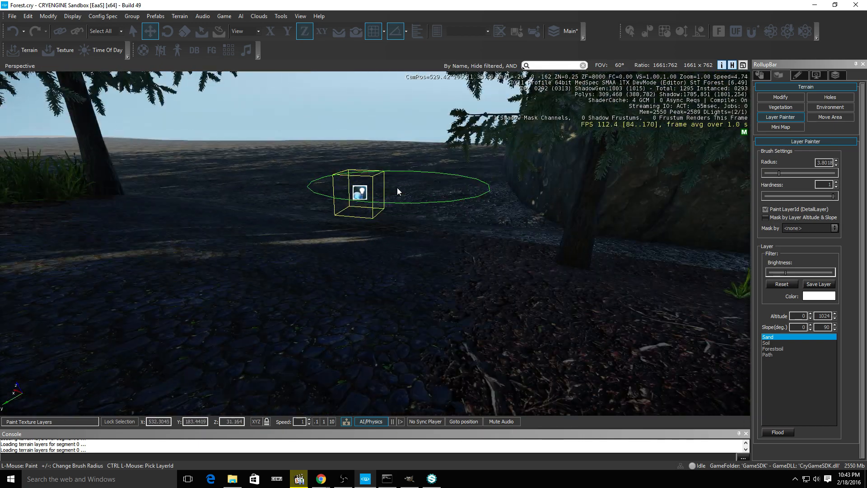
pyautogui.moveTo(397, 188); pyautogui.dragTo(271, 271, button='right')
pyautogui.moveTo(461, 341)
pyautogui.mouseDown(button='right')
pyautogui.moveTo(408, 287)
pyautogui.moveTo(379, 272)
pyautogui.mouseUp(button='right')
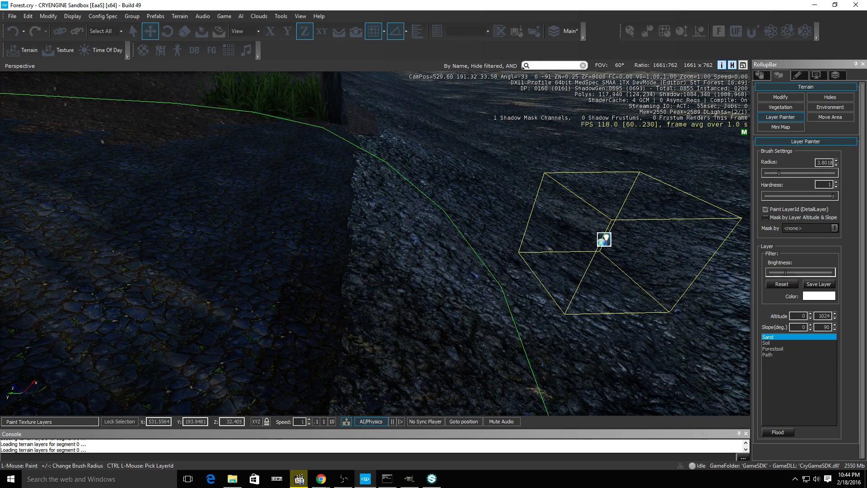
pyautogui.moveTo(280, 244); pyautogui.dragTo(207, 232, button='right')
pyautogui.press('w')
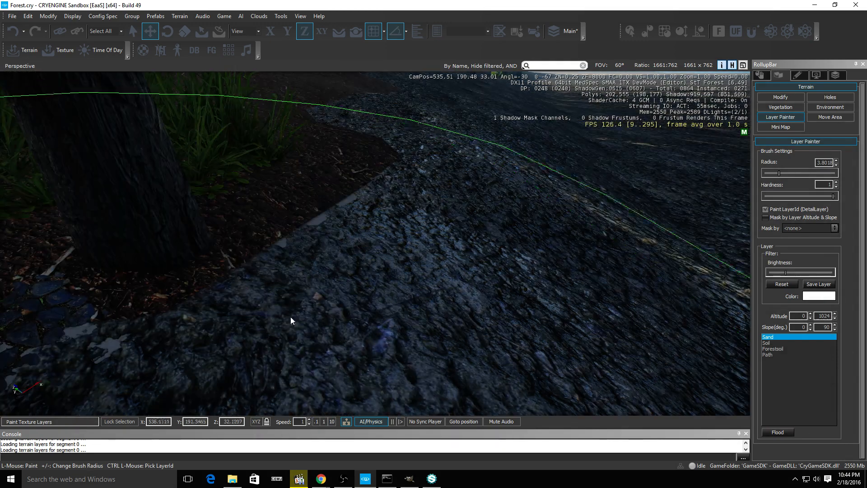
pyautogui.moveTo(291, 320); pyautogui.dragTo(388, 307, button='right')
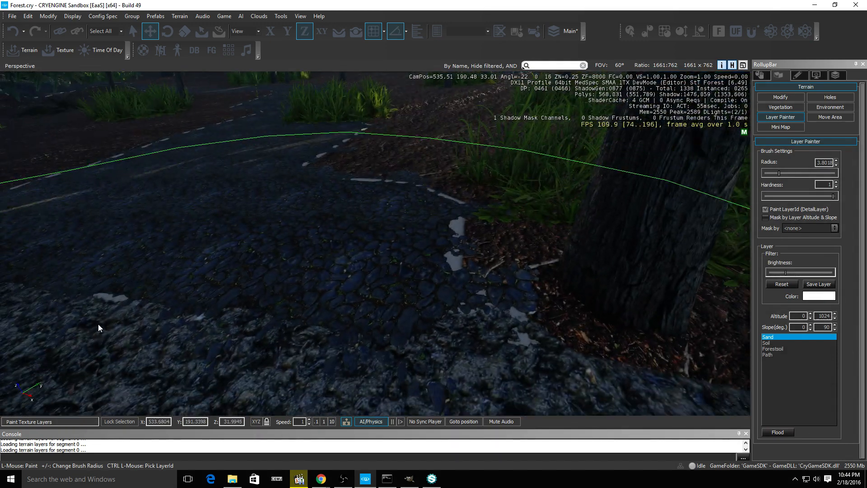
pyautogui.moveTo(312, 289)
pyautogui.mouseDown(button='right')
pyautogui.moveTo(235, 253)
pyautogui.moveTo(244, 253)
pyautogui.moveTo(242, 282)
pyautogui.moveTo(339, 285)
pyautogui.mouseUp(button='right')
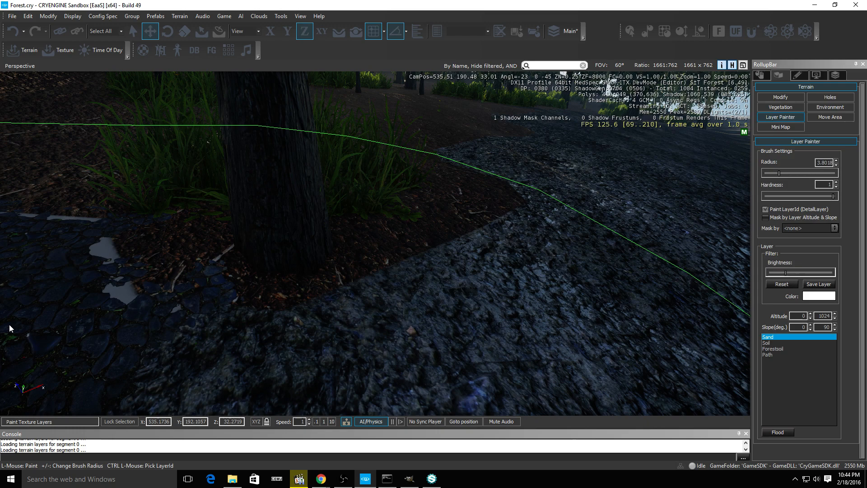
pyautogui.moveTo(356, 277); pyautogui.dragTo(356, 281, button='right')
pyautogui.press('w')
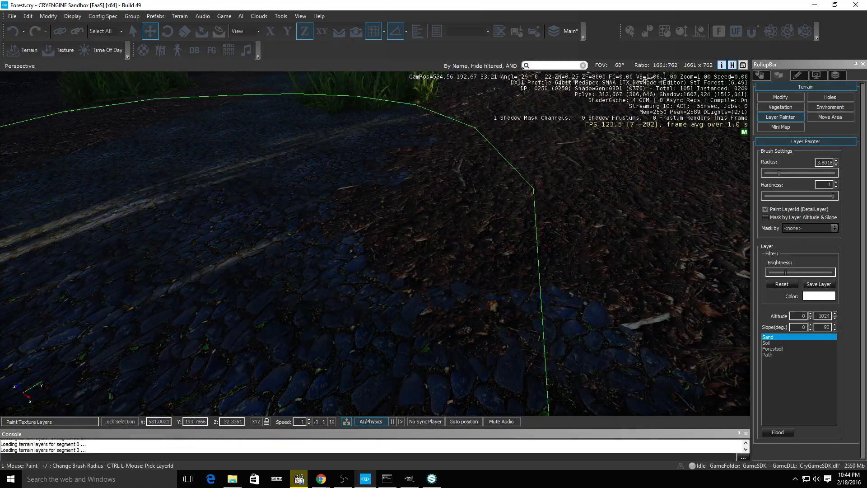
pyautogui.moveTo(382, 240); pyautogui.dragTo(343, 253, button='right')
pyautogui.press('w')
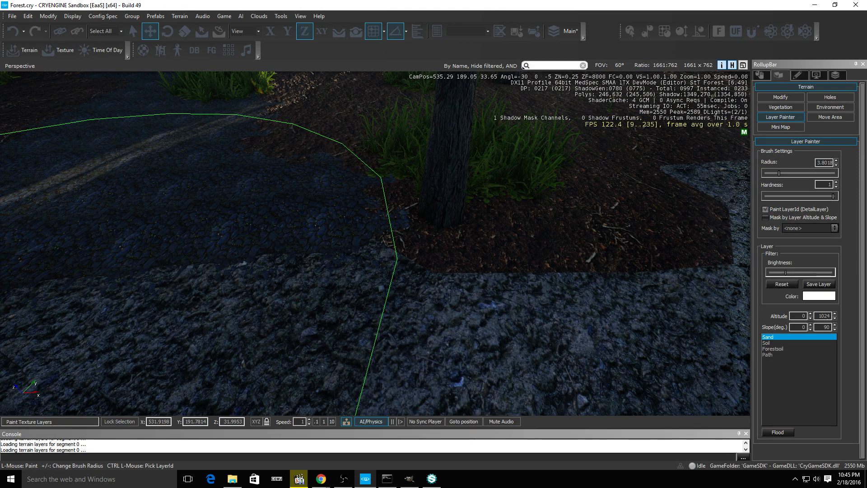
# Fly to the turtle on the forest floor and switch to game mode there
pyautogui.press('w')
pyautogui.moveTo(375, 243); pyautogui.dragTo(169, 207, button='right')
pyautogui.press('w')
pyautogui.moveTo(388, 146)
pyautogui.mouseDown(button='right')
pyautogui.moveTo(361, 161)
pyautogui.moveTo(371, 142)
pyautogui.mouseUp(button='right')
pyautogui.press('w')
pyautogui.press('w')
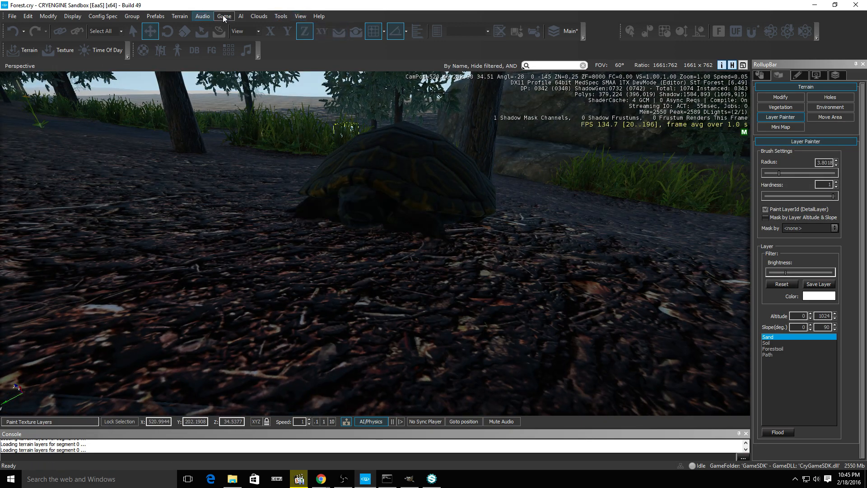
pyautogui.click(224, 16)
pyautogui.click(223, 29)
# Fire the pistol in the game, then pick up the turtle and throw it toward the rocks
pyautogui.click(375, 243)
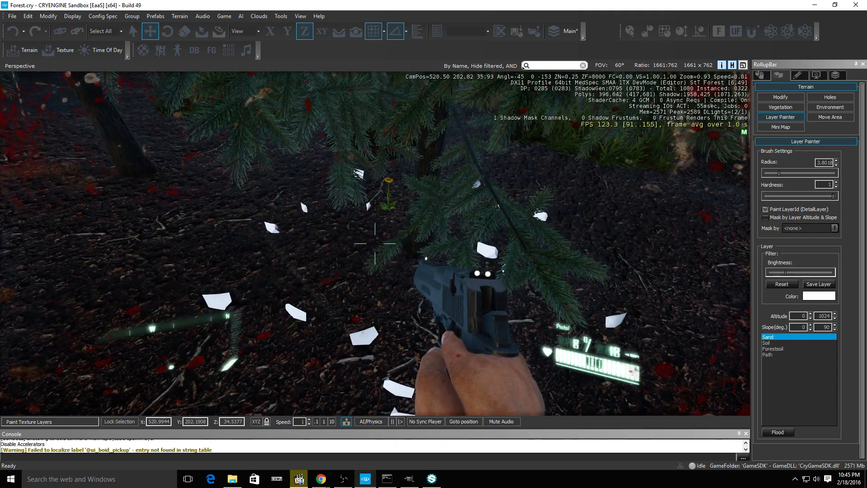
pyautogui.press('w')
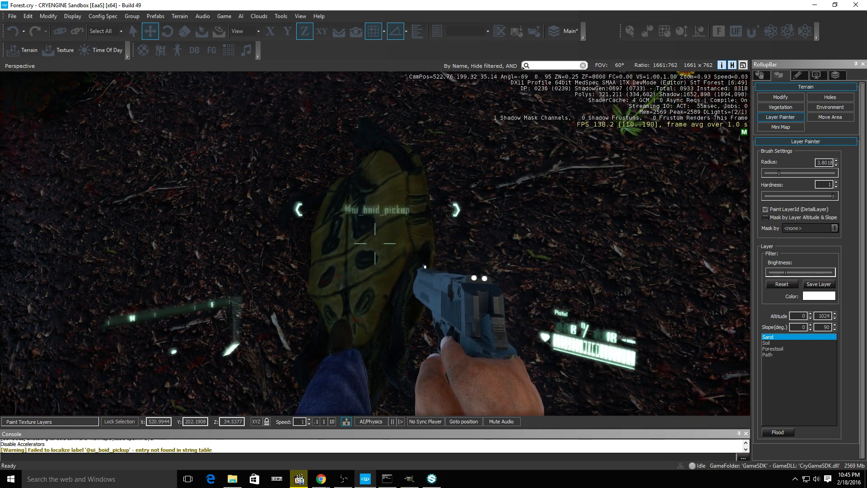
pyautogui.press('f')
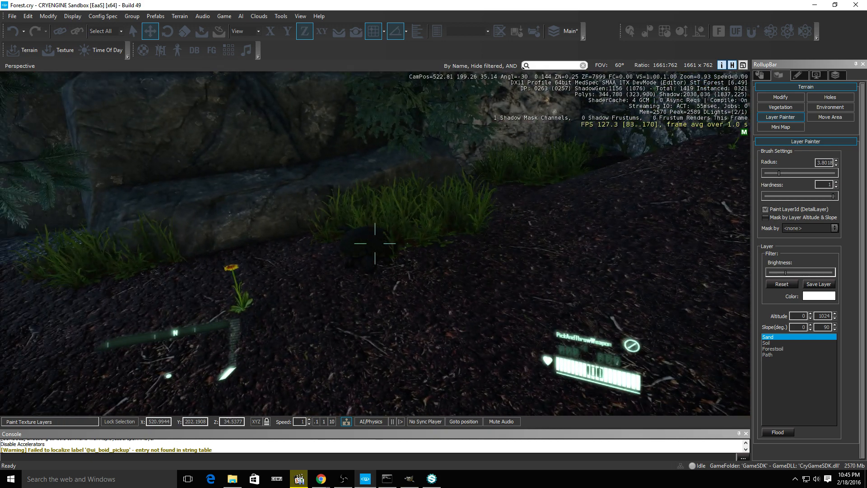
pyautogui.click(374, 243)
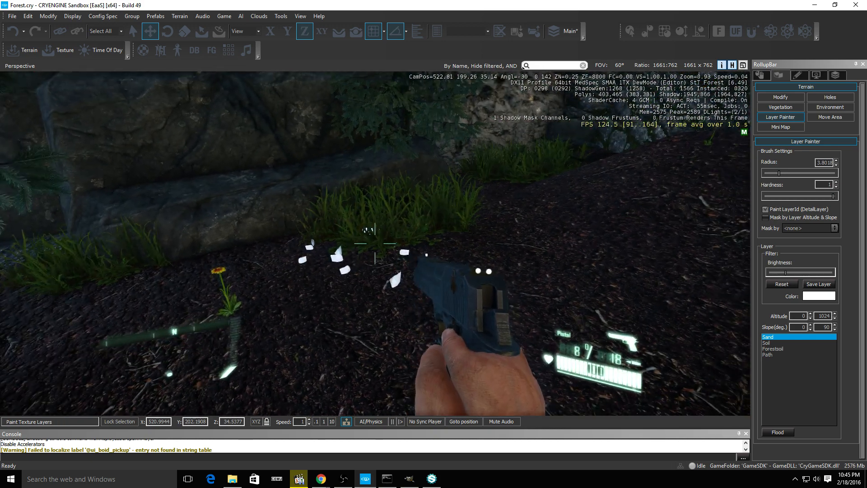
# Walk across the path and up the wooded slope to inspect the level in-game, then return to the editor
pyautogui.press('w')
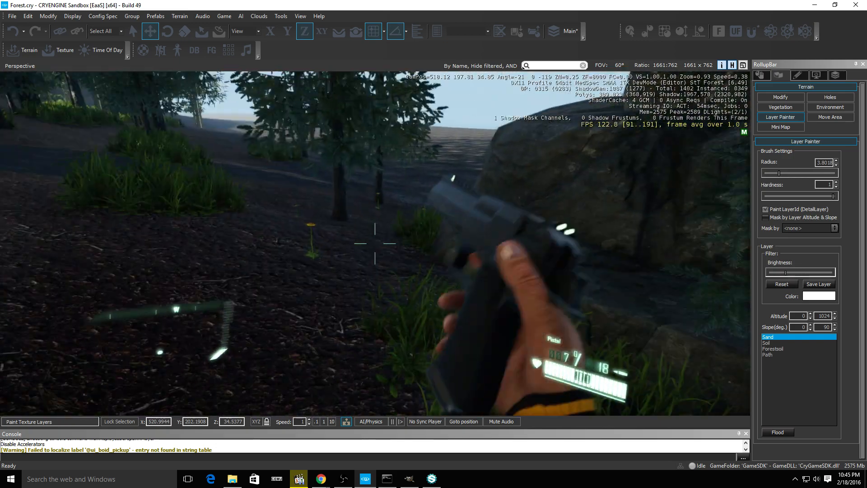
pyautogui.press('w')
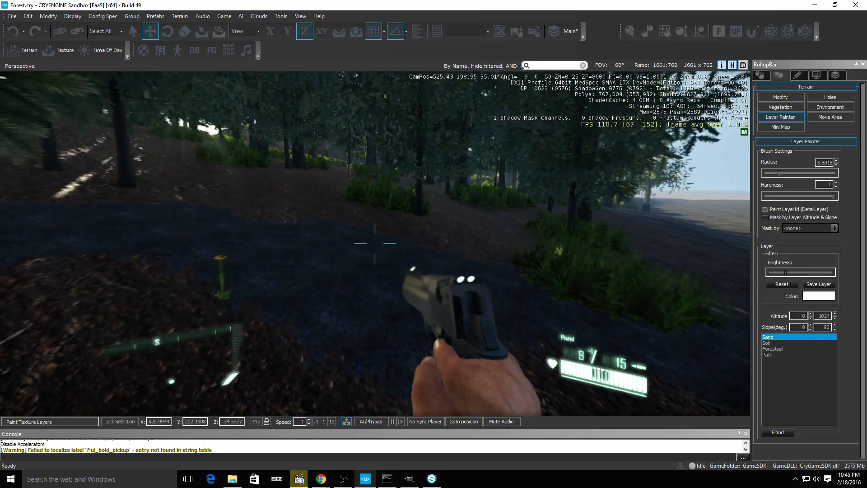
pyautogui.press('w')
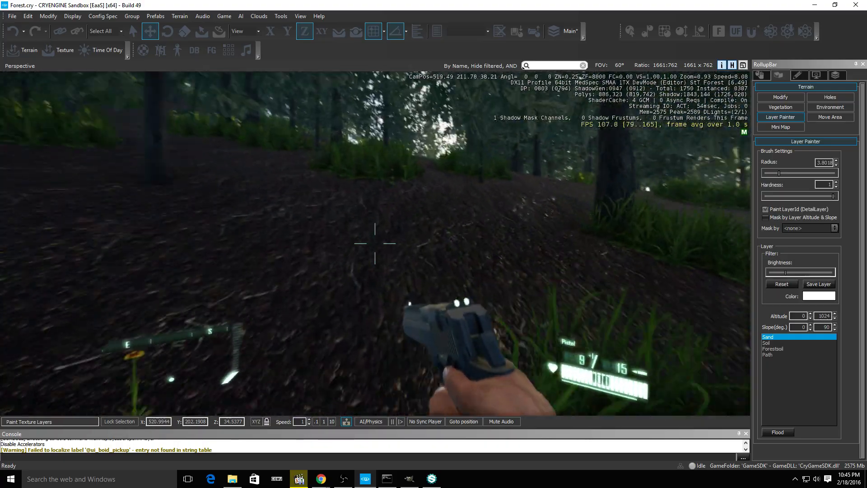
pyautogui.press('w')
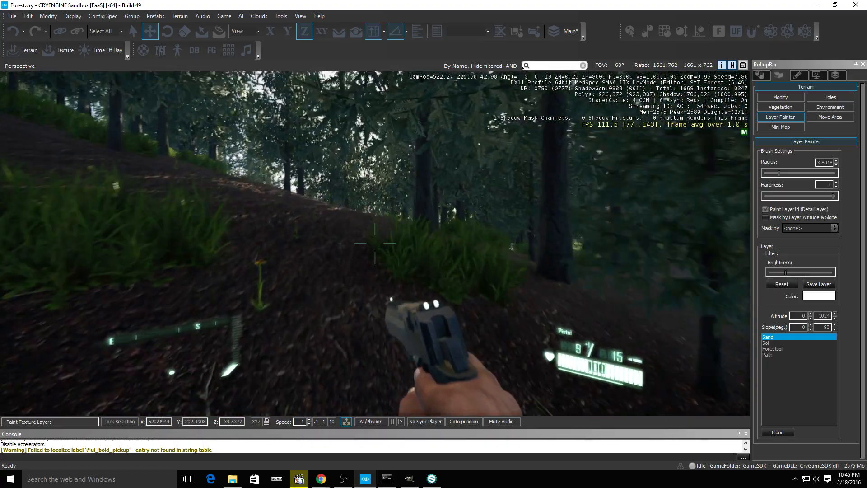
pyautogui.press('w')
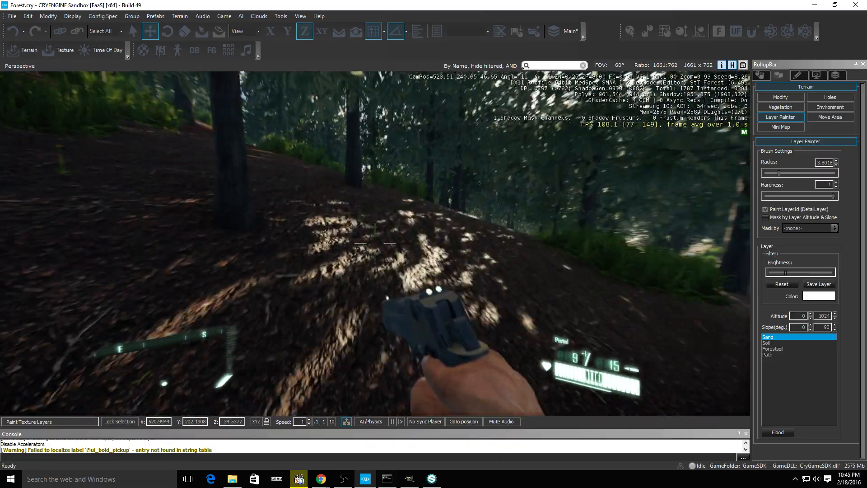
pyautogui.press('w')
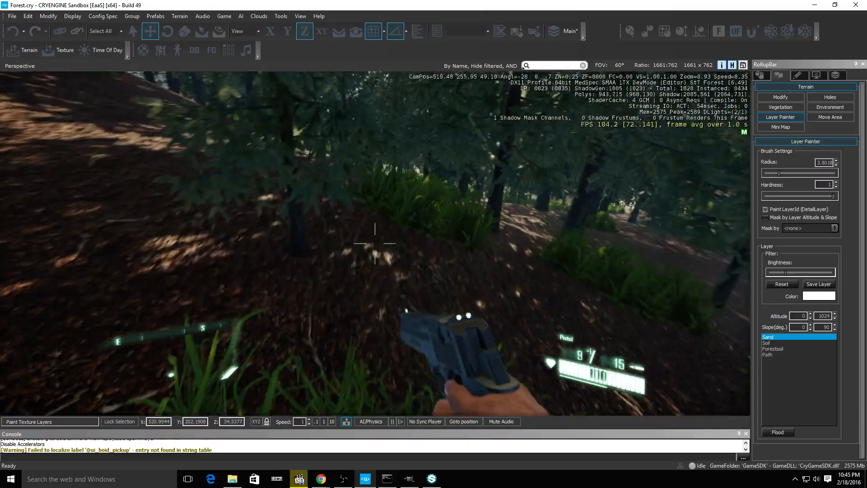
pyautogui.press('w')
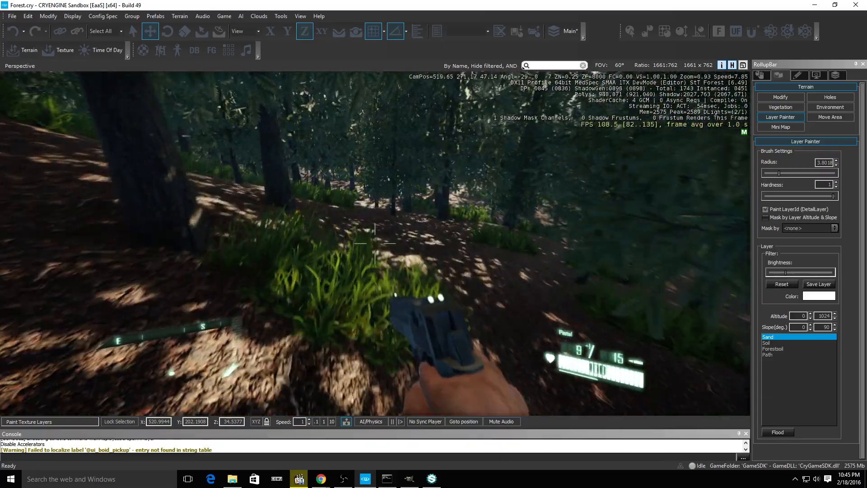
pyautogui.press('w')
pyautogui.press('Escape')
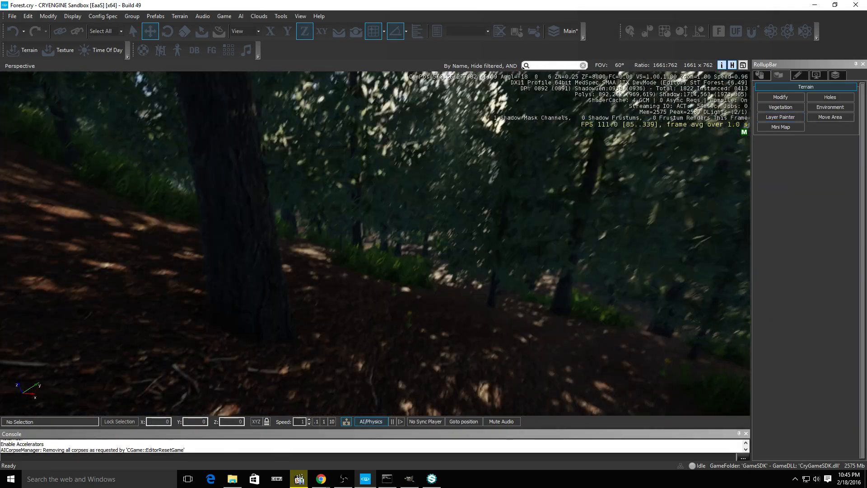
# Open the terrain vegetation tools and turn on object painting at the edge of the forest
pyautogui.moveTo(514, 193); pyautogui.dragTo(510, 204, button='right')
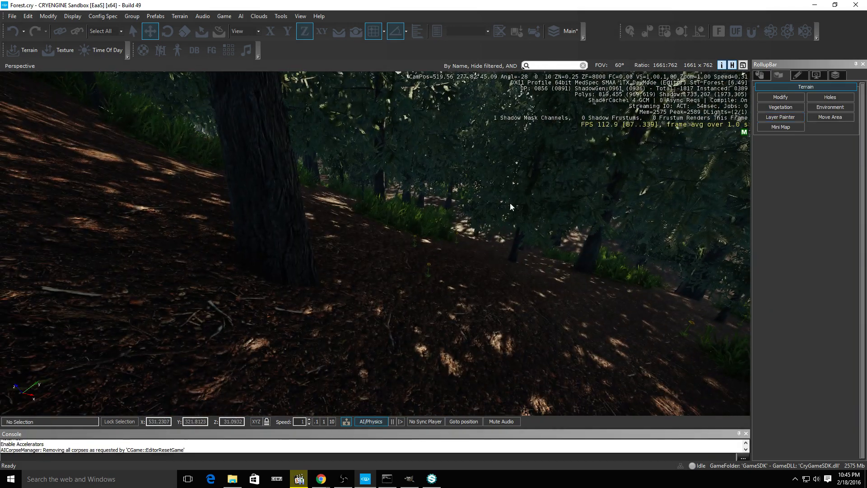
pyautogui.click(786, 110)
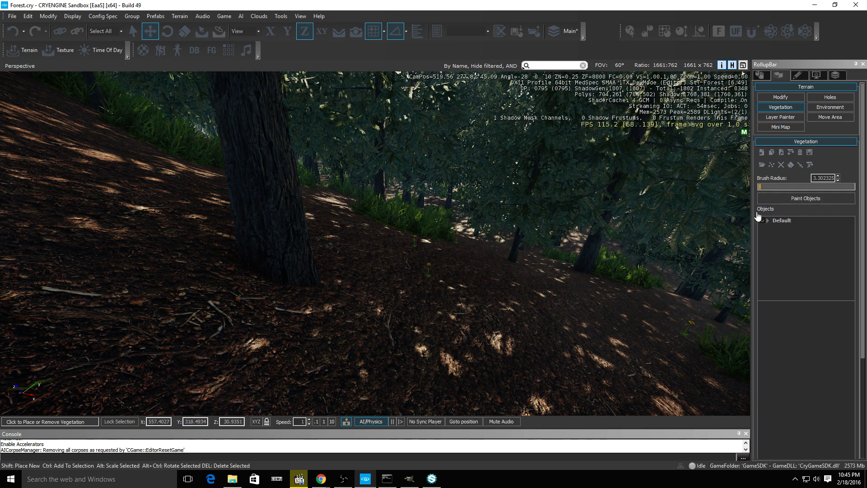
pyautogui.moveTo(416, 211); pyautogui.dragTo(349, 284, button='right')
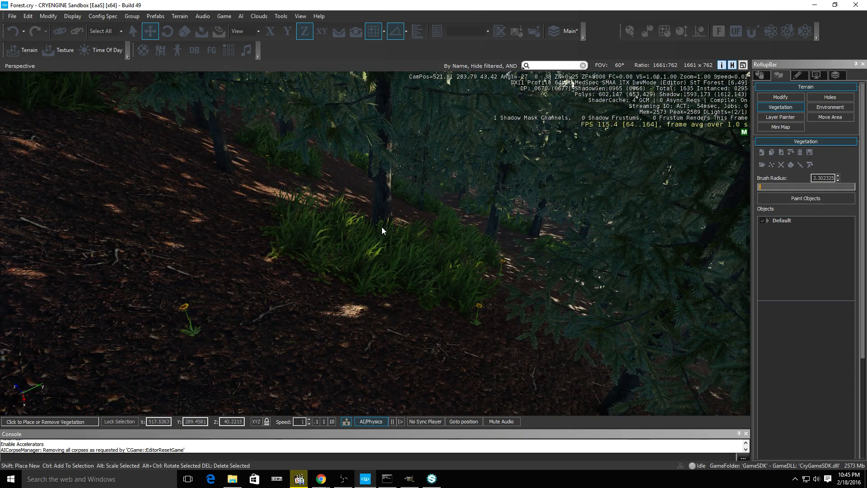
pyautogui.moveTo(448, 245); pyautogui.dragTo(445, 218, button='right')
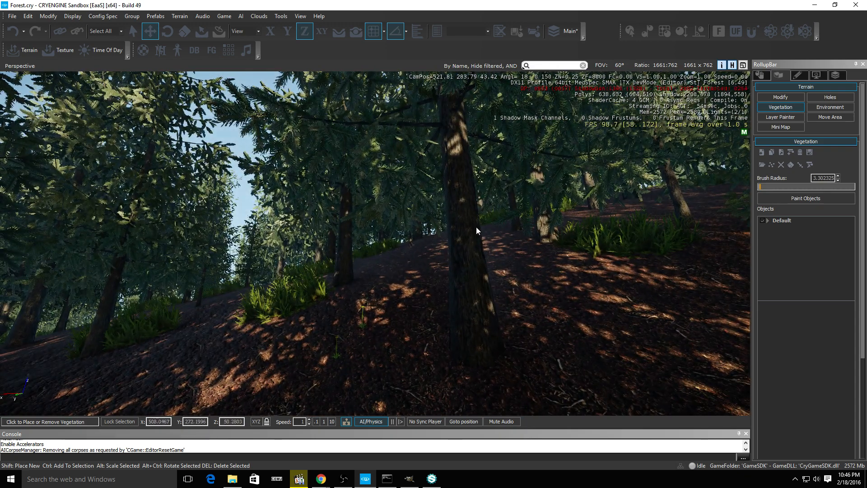
pyautogui.click(133, 31)
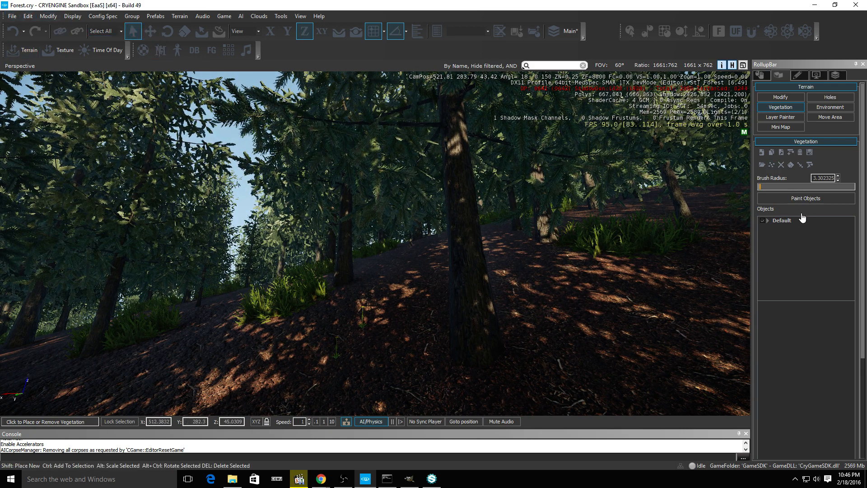
pyautogui.click(809, 200)
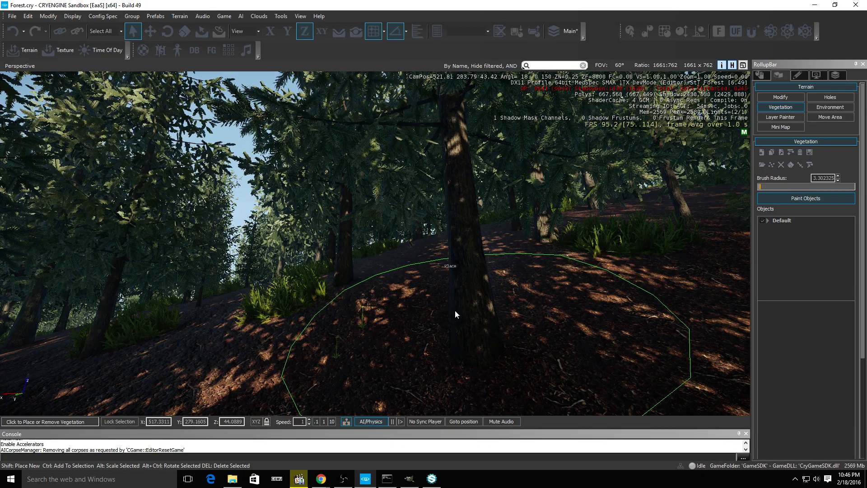
pyautogui.moveTo(362, 218)
pyautogui.mouseDown(button='right')
pyautogui.moveTo(327, 221)
pyautogui.moveTo(319, 257)
pyautogui.moveTo(289, 291)
pyautogui.moveTo(272, 332)
pyautogui.moveTo(214, 332)
pyautogui.mouseUp(button='right')
pyautogui.press('w')
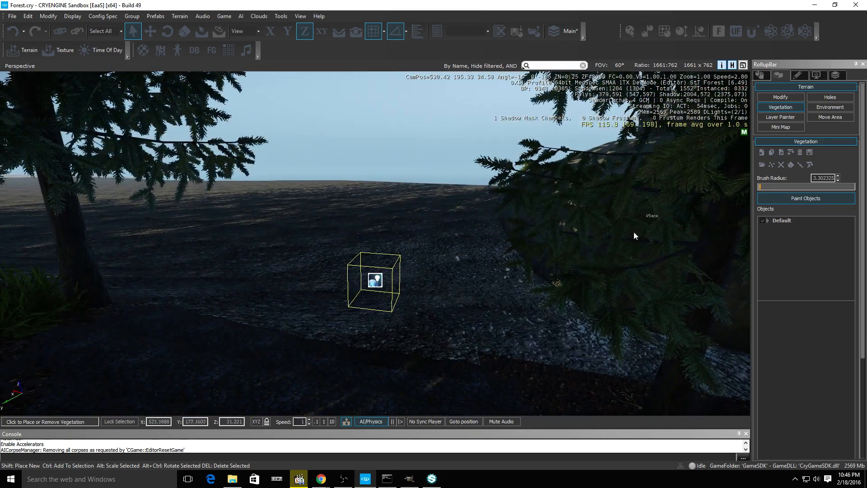
# Add bending_grass_normal_grp_a.cgf from the grass_tall folder as a new vegetation object
pyautogui.click(771, 154)
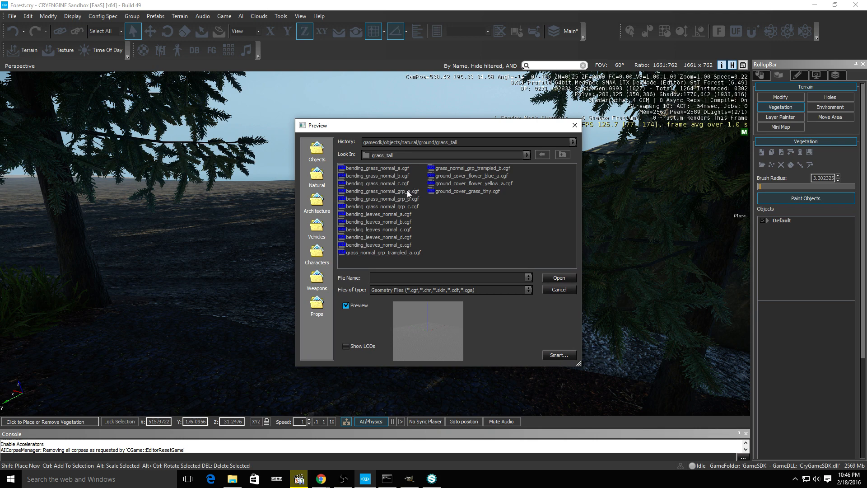
pyautogui.click(408, 192)
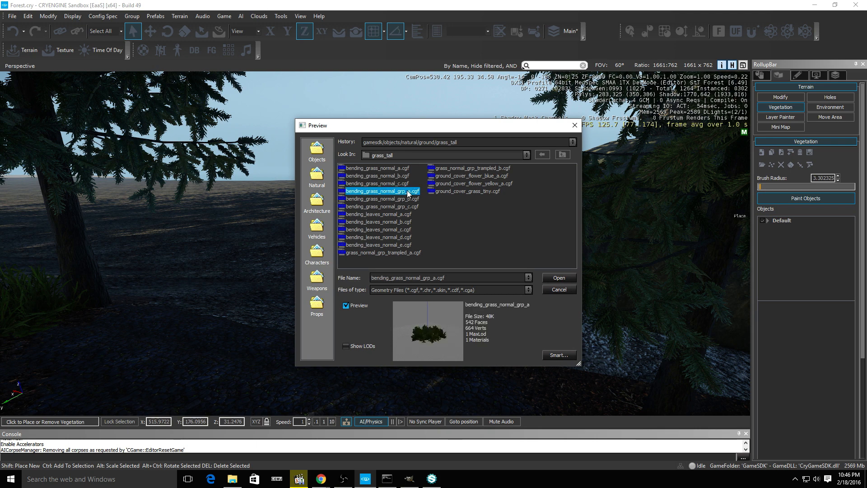
pyautogui.click(566, 277)
pyautogui.moveTo(203, 213); pyautogui.dragTo(232, 209, button='right')
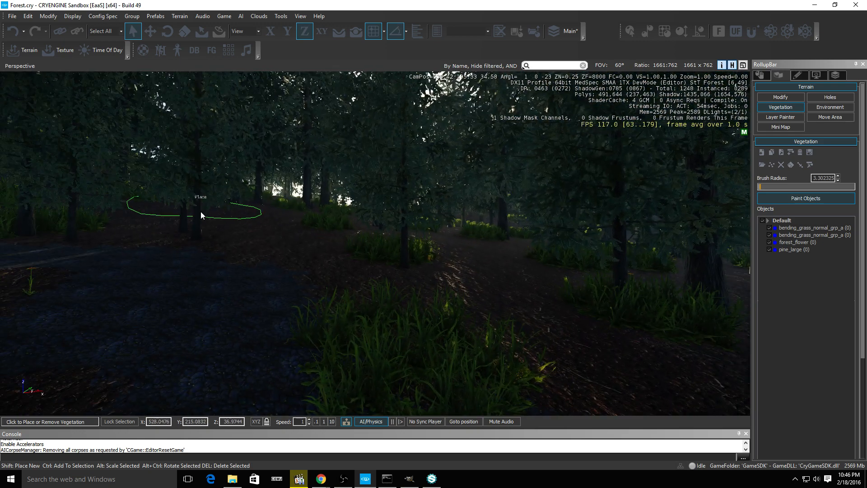
# Delete the old bending_grass_normal_grp_a vegetation object together with its grass in the level
pyautogui.click(807, 229)
pyautogui.press('Delete')
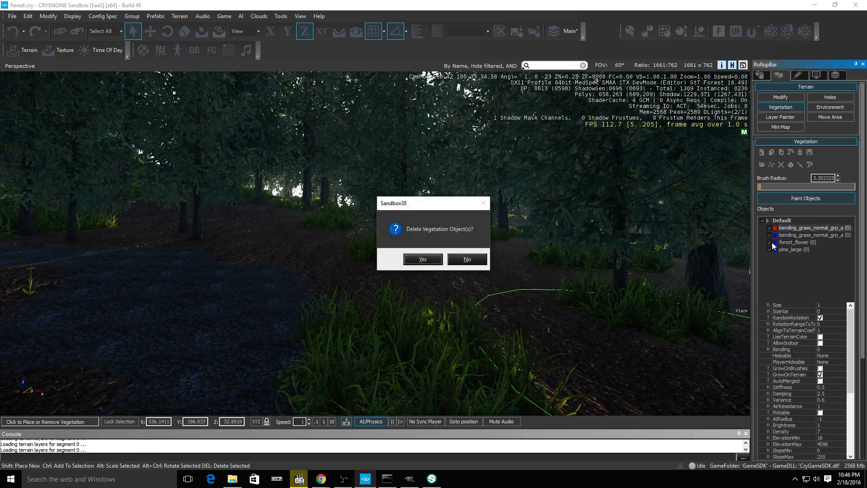
pyautogui.click(421, 259)
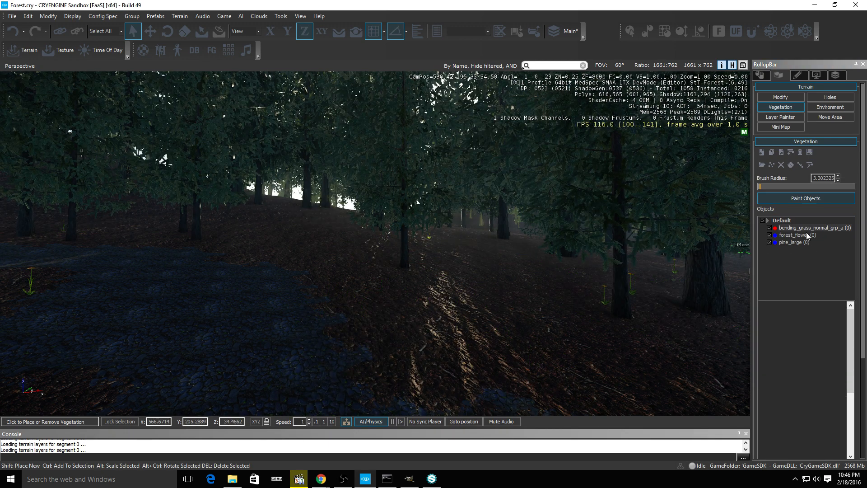
# Distribute the remaining bending_grass_normal_grp_a over the forest_soil_3 terrain layer
pyautogui.click(807, 229)
pyautogui.moveTo(400, 253); pyautogui.dragTo(289, 266, button='right')
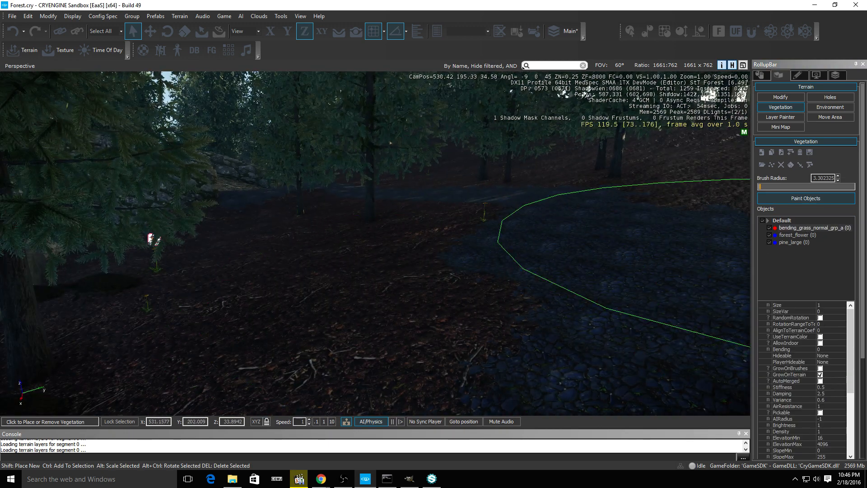
pyautogui.scroll(-6, 820, 376)
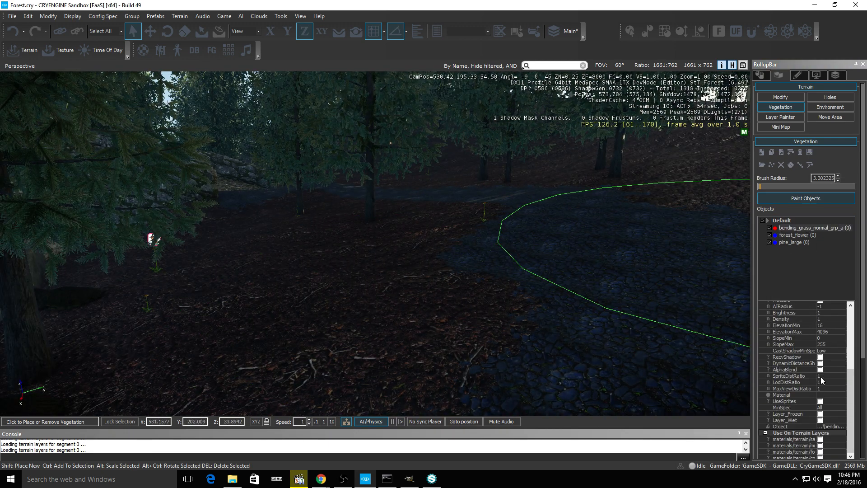
pyautogui.click(820, 452)
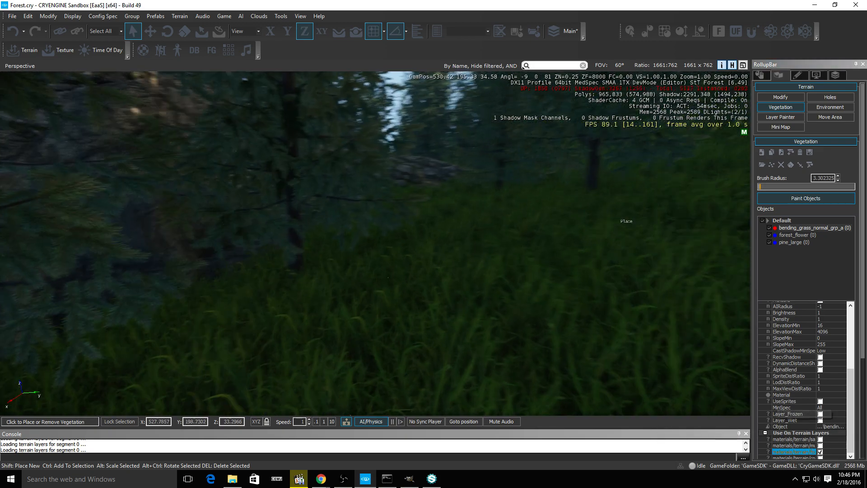
pyautogui.moveTo(587, 296)
pyautogui.mouseDown(button='right')
pyautogui.moveTo(612, 298)
pyautogui.moveTo(603, 299)
pyautogui.mouseUp(button='right')
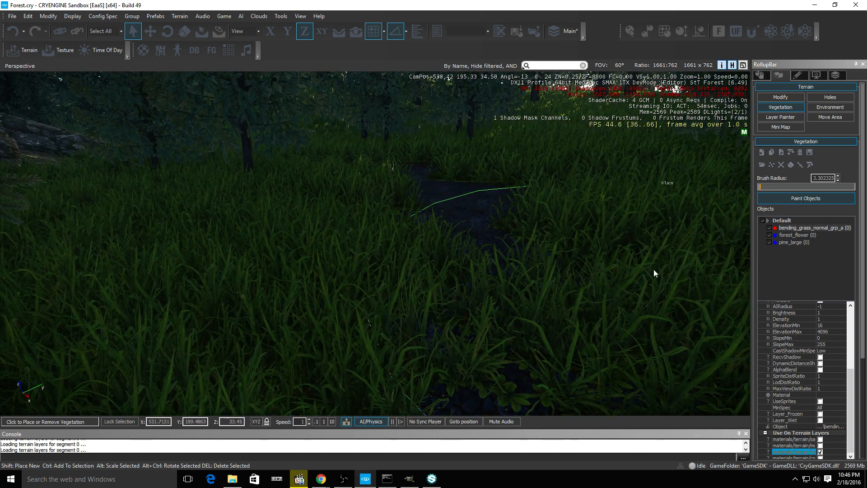
pyautogui.moveTo(717, 253)
pyautogui.mouseDown(button='right')
pyautogui.moveTo(701, 243)
pyautogui.moveTo(708, 249)
pyautogui.mouseUp(button='right')
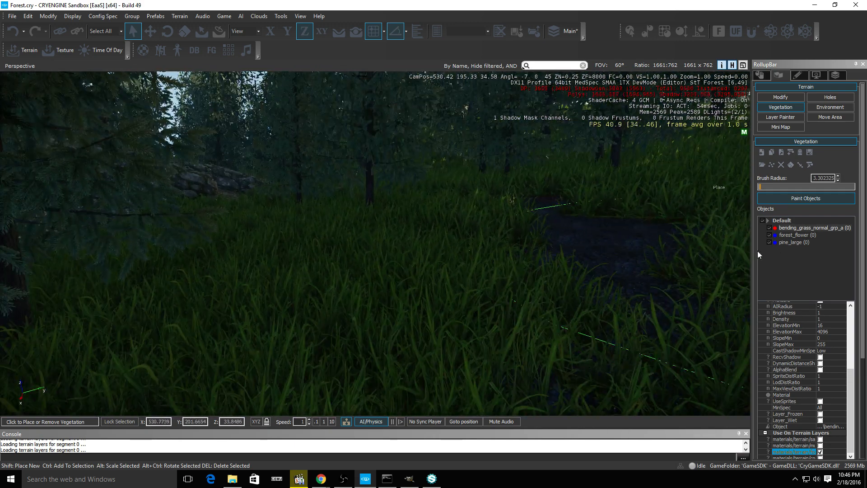
# Set the density of bending_grass_normal_grp_a to 2.5
pyautogui.scroll(3, 829, 389)
pyautogui.click(824, 373)
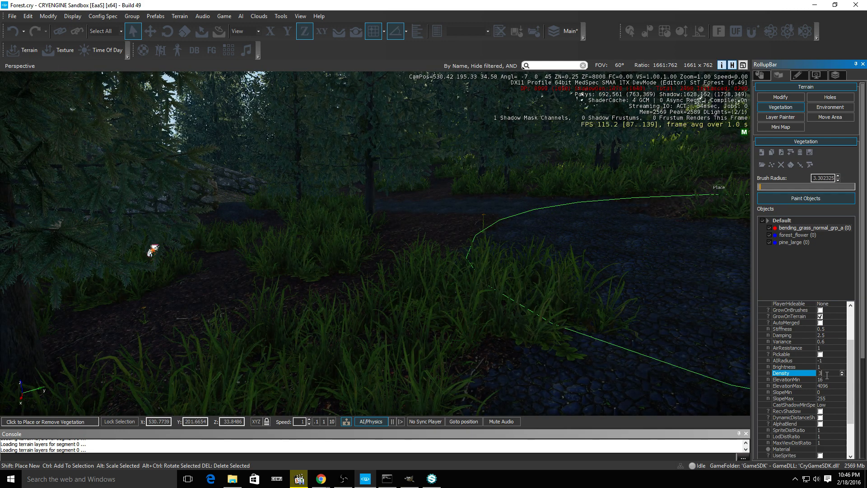
pyautogui.write('2.5')
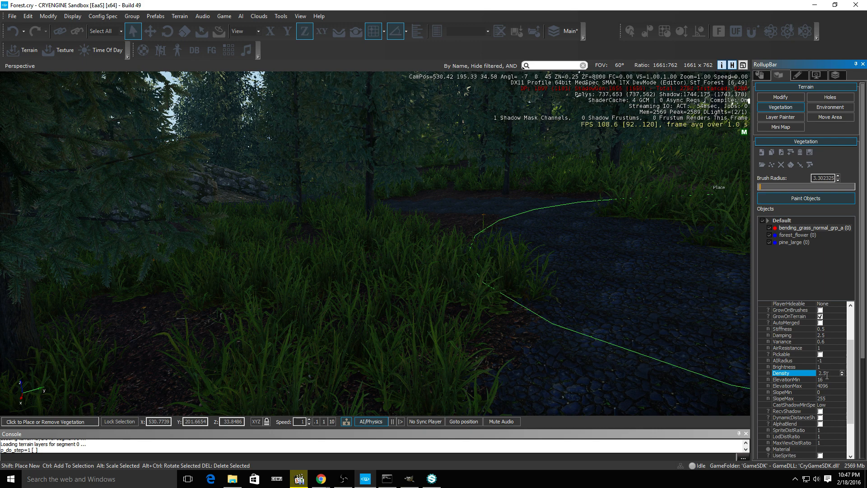
# Try a density of 3 for forest_flower, look over the grass along the path, and set the density back to 5
pyautogui.click(802, 235)
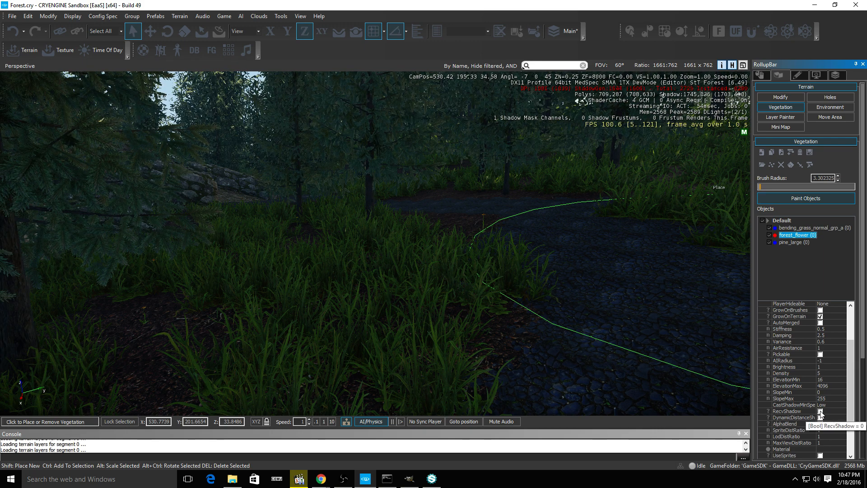
pyautogui.click(820, 373)
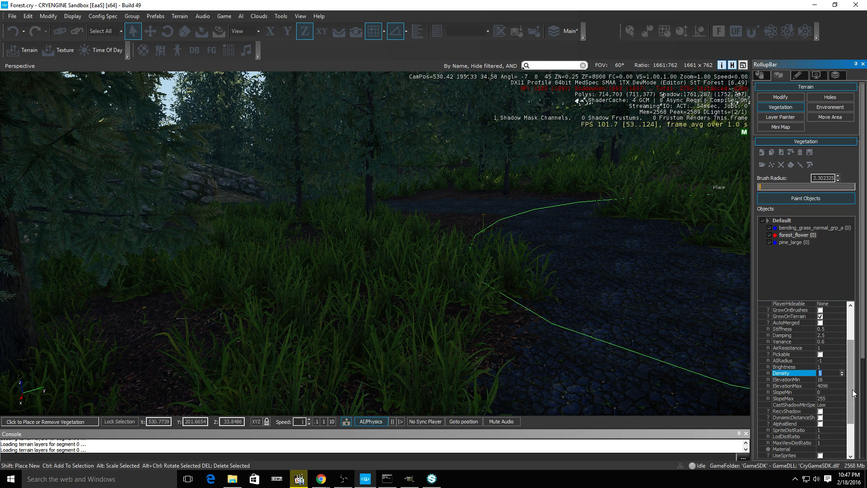
pyautogui.write('3')
pyautogui.moveTo(524, 352)
pyautogui.mouseDown(button='right')
pyautogui.moveTo(600, 354)
pyautogui.moveTo(551, 348)
pyautogui.mouseUp(button='right')
pyautogui.moveTo(470, 312); pyautogui.dragTo(427, 273, button='right')
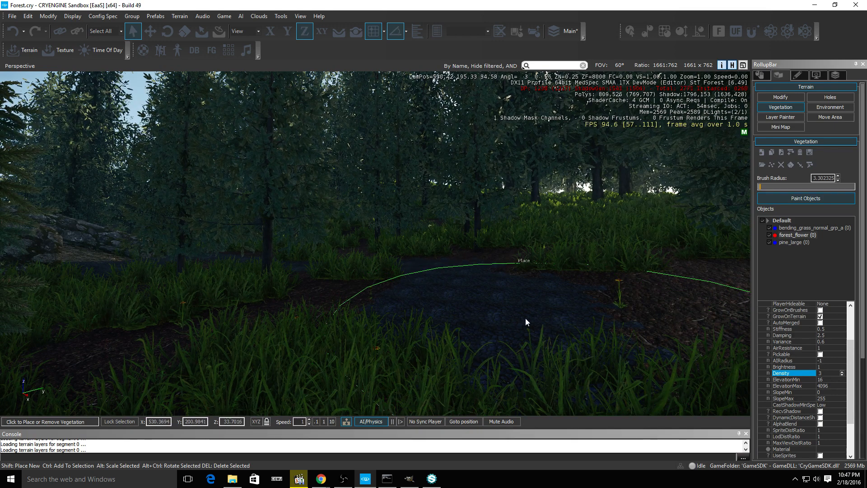
pyautogui.click(821, 373)
pyautogui.write('5')
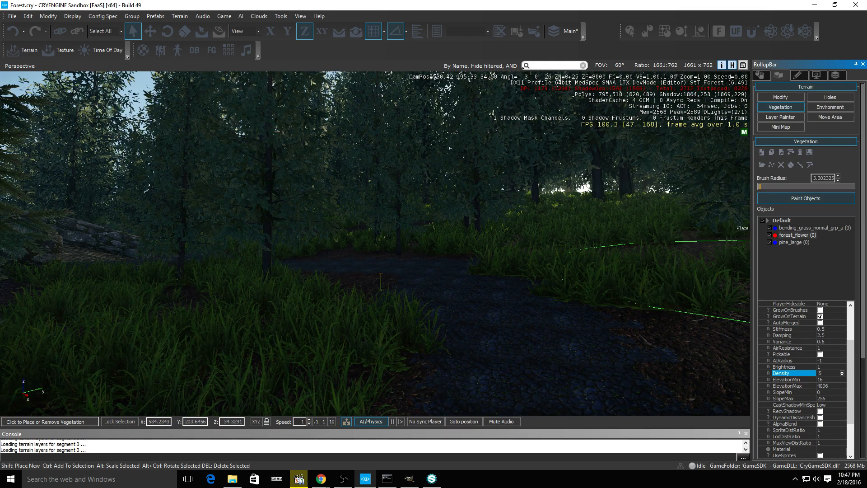
# Start adding another vegetation object and browse to the forest_monoliths folder among the natural rocks
pyautogui.click(761, 165)
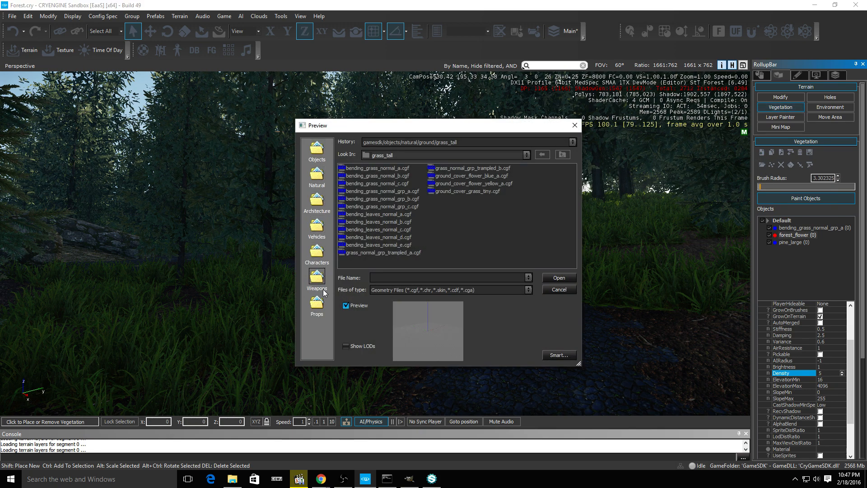
pyautogui.click(316, 175)
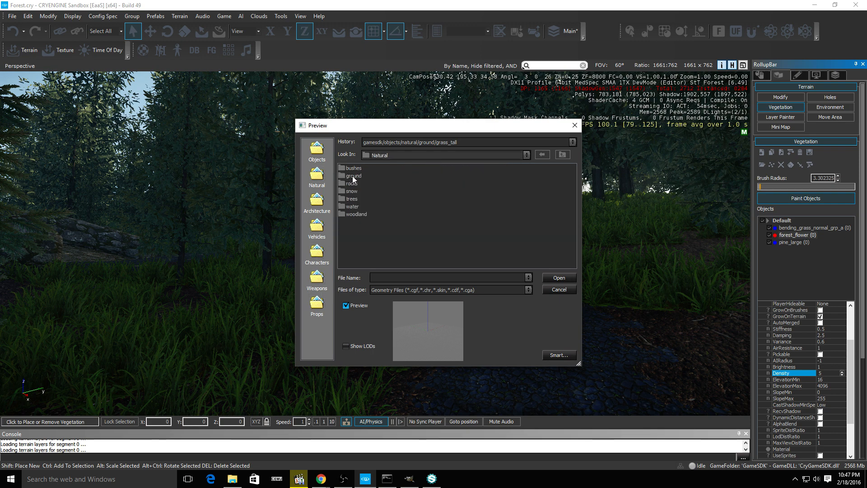
pyautogui.doubleClick(351, 184)
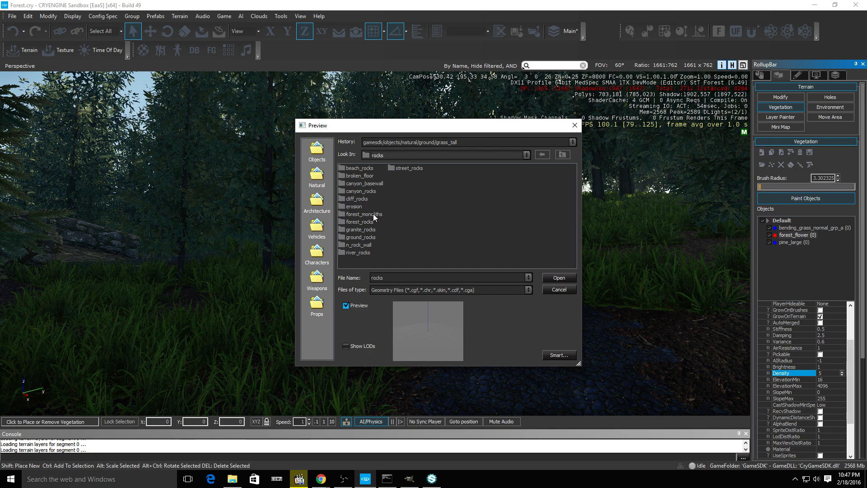
pyautogui.doubleClick(364, 214)
pyautogui.click(365, 214)
# Preview several forest monolith models and add forest_monolith_a.cgf as a vegetation object
pyautogui.click(376, 177)
pyautogui.click(376, 191)
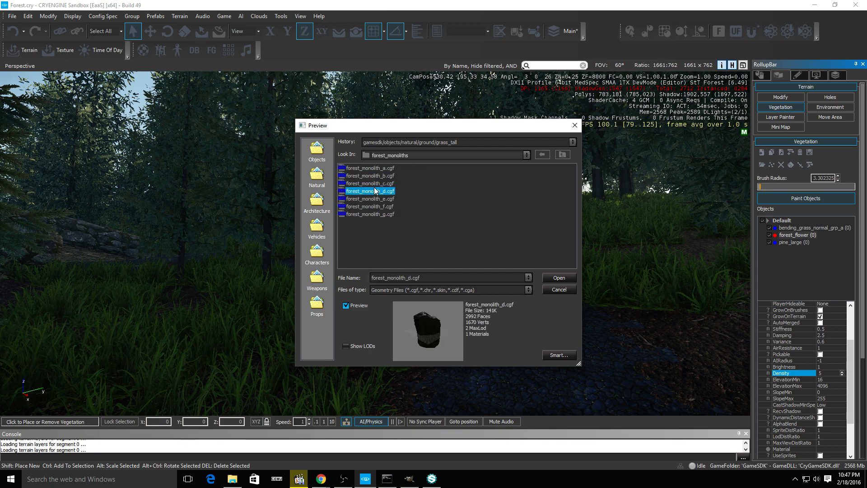
pyautogui.click(372, 206)
pyautogui.click(370, 183)
pyautogui.click(374, 168)
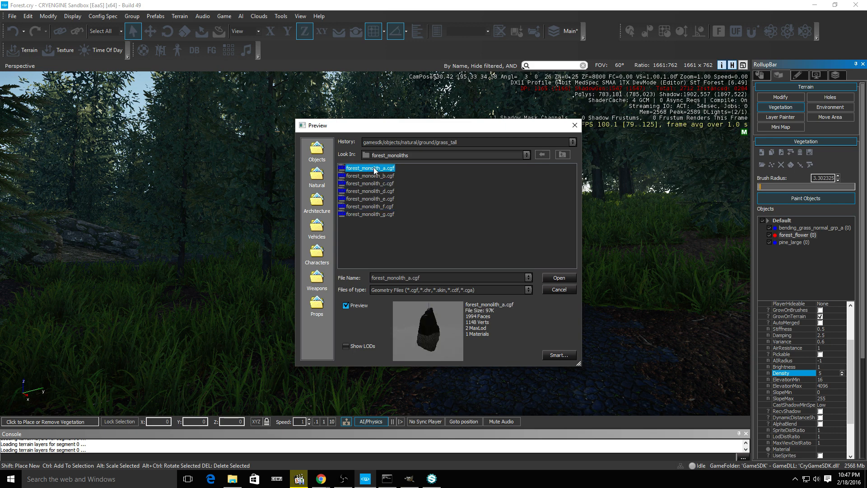
pyautogui.click(558, 277)
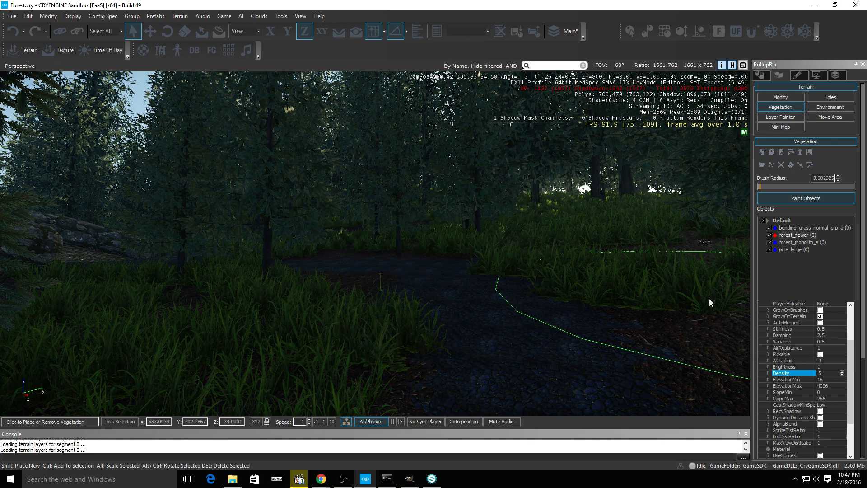
# Distribute forest_monolith_a over the forest_soil_3 terrain layer and inspect the rocks along the path
pyautogui.click(812, 241)
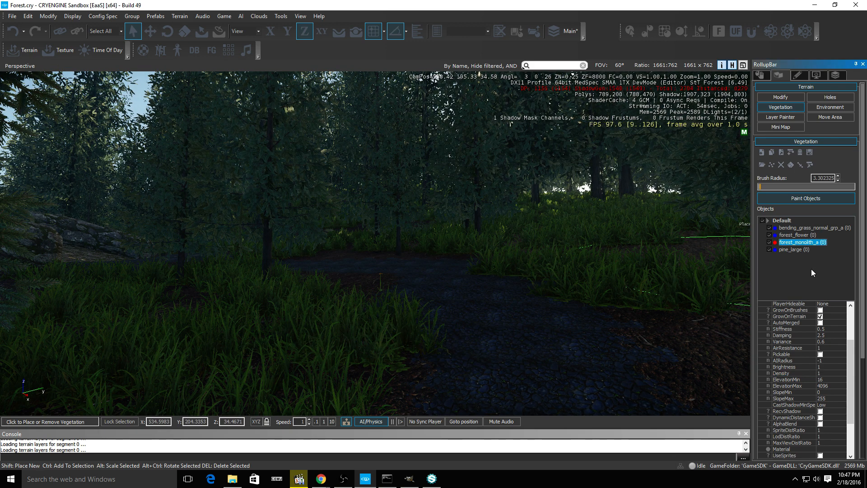
pyautogui.click(820, 452)
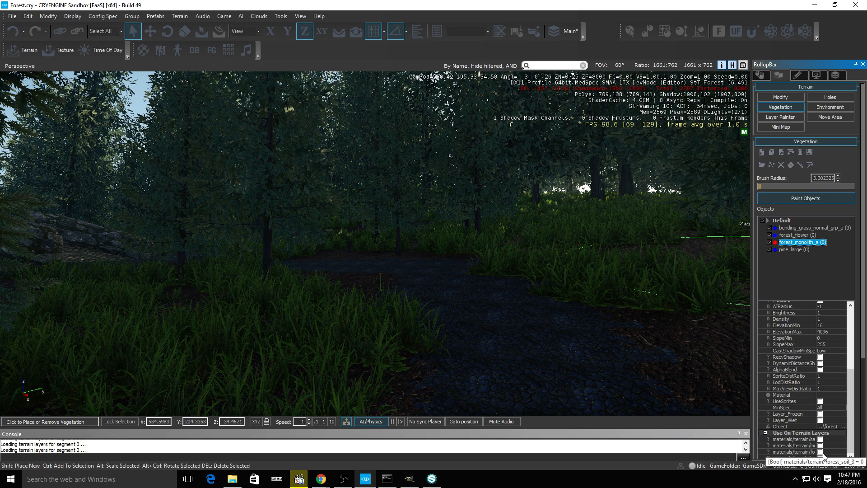
pyautogui.scroll(-9, 468, 325)
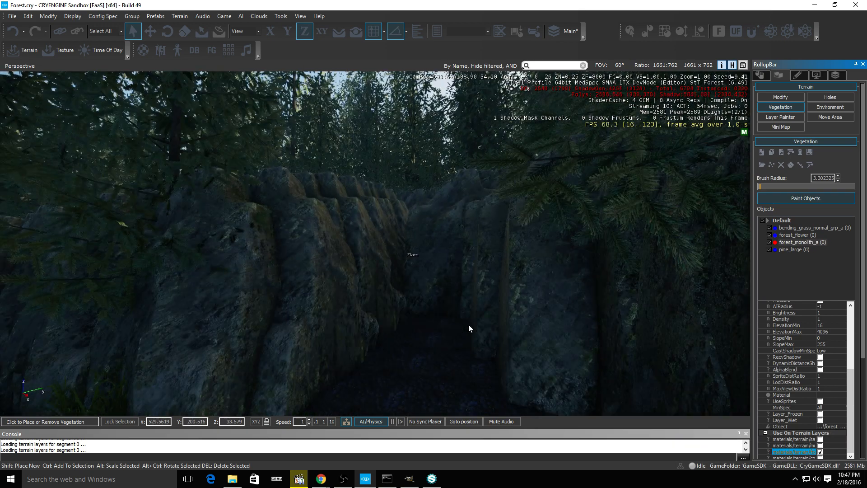
pyautogui.moveTo(468, 325)
pyautogui.mouseDown(button='right')
pyautogui.moveTo(325, 326)
pyautogui.moveTo(462, 324)
pyautogui.mouseUp(button='right')
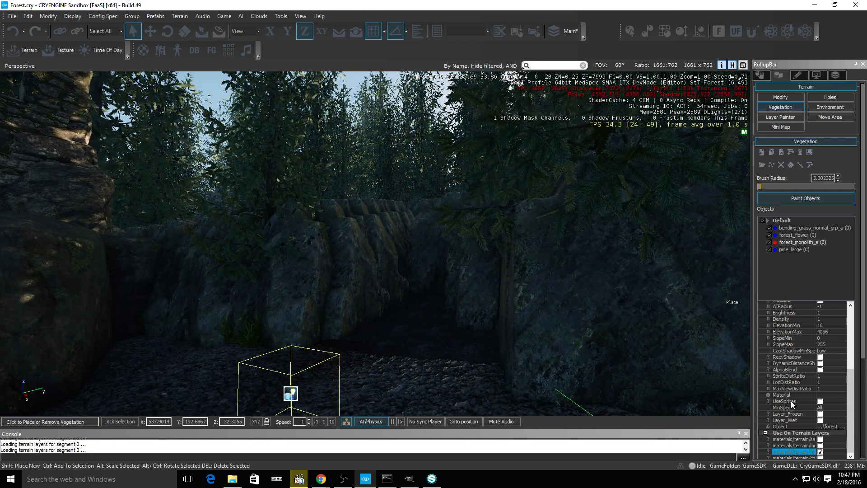
# Try a density of 5 for forest_monolith_a, raise it to 10, and look over the rocks along the path
pyautogui.scroll(3, 790, 400)
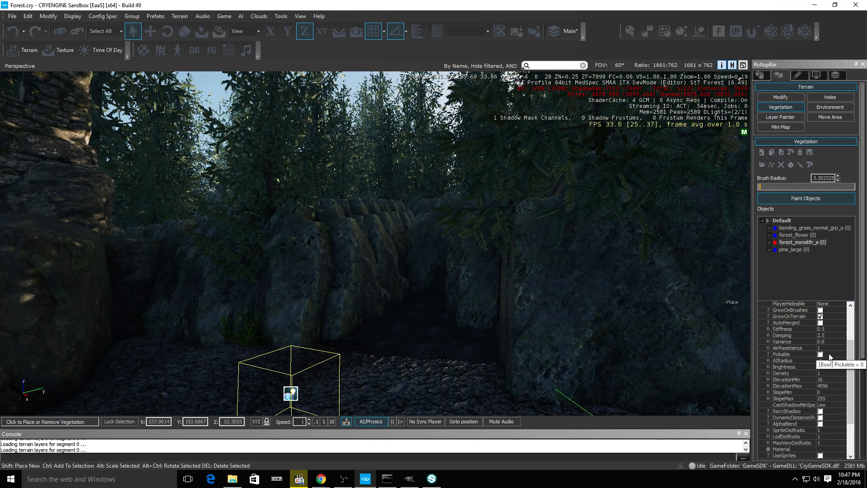
pyautogui.click(825, 372)
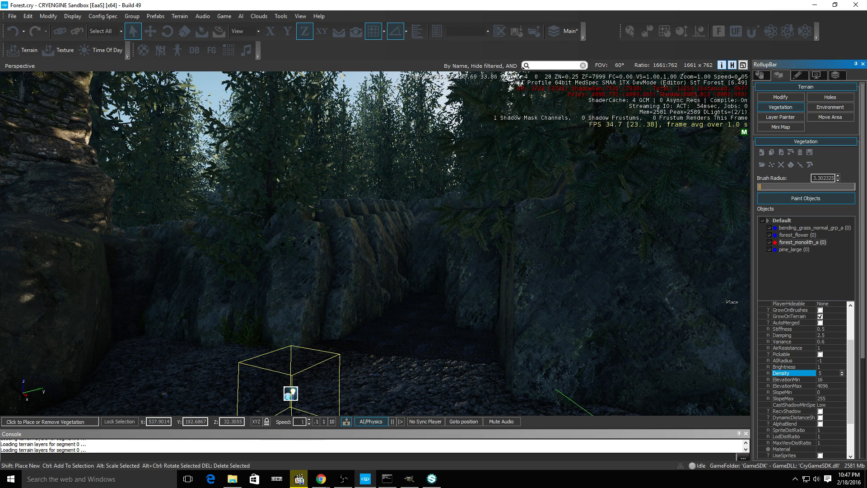
pyautogui.press('Return')
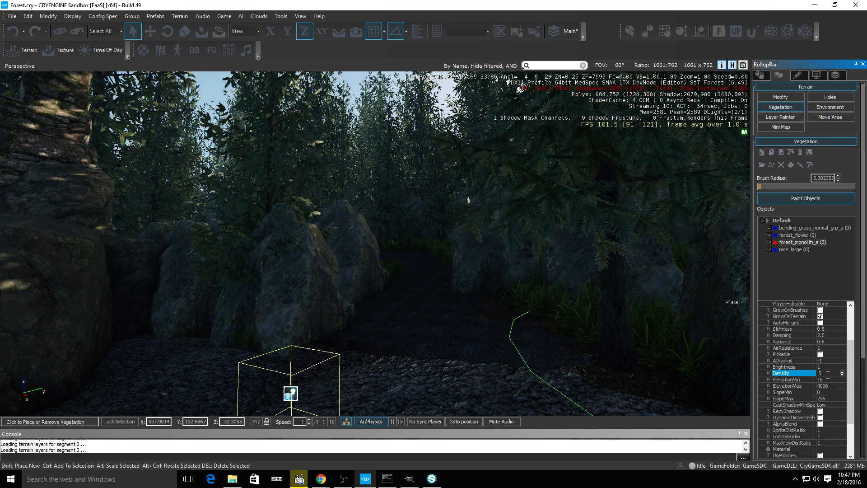
pyautogui.write('10')
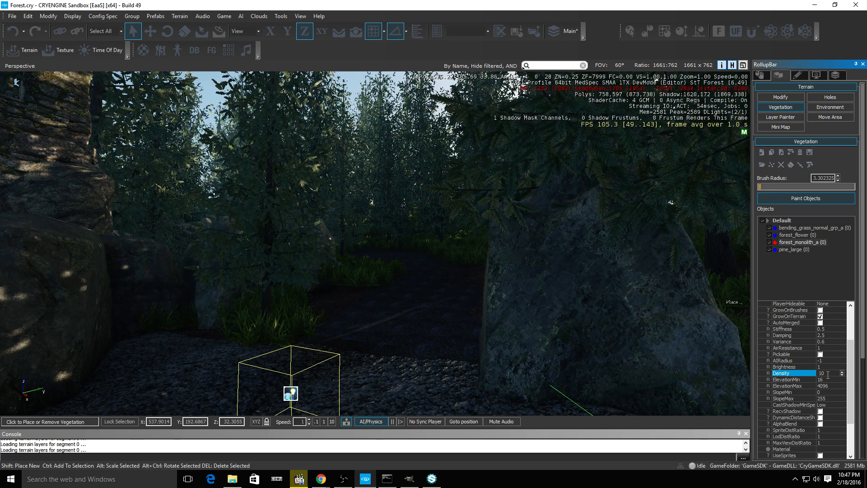
pyautogui.press('w')
pyautogui.moveTo(520, 293); pyautogui.dragTo(632, 303, button='right')
pyautogui.press('w')
pyautogui.press('a')
# Set AlignToTerrainCoef to 1 and enable RandomRotation for forest_monolith_a
pyautogui.scroll(1, 827, 315)
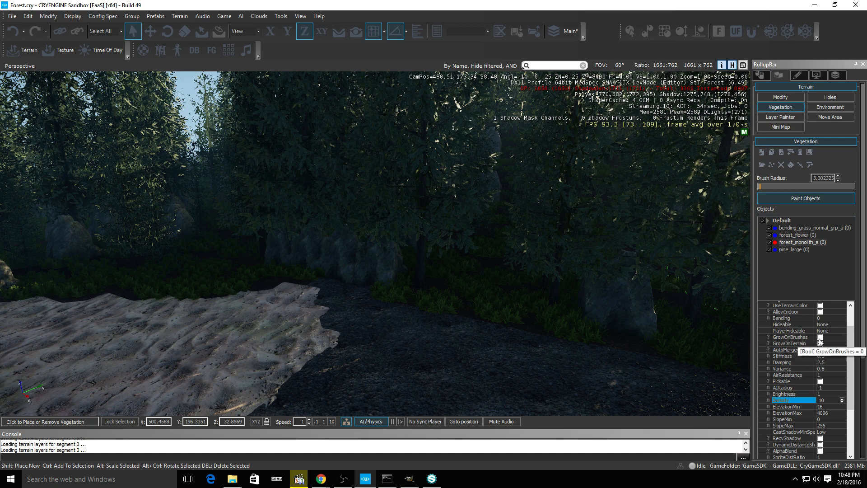
pyautogui.scroll(1, 824, 332)
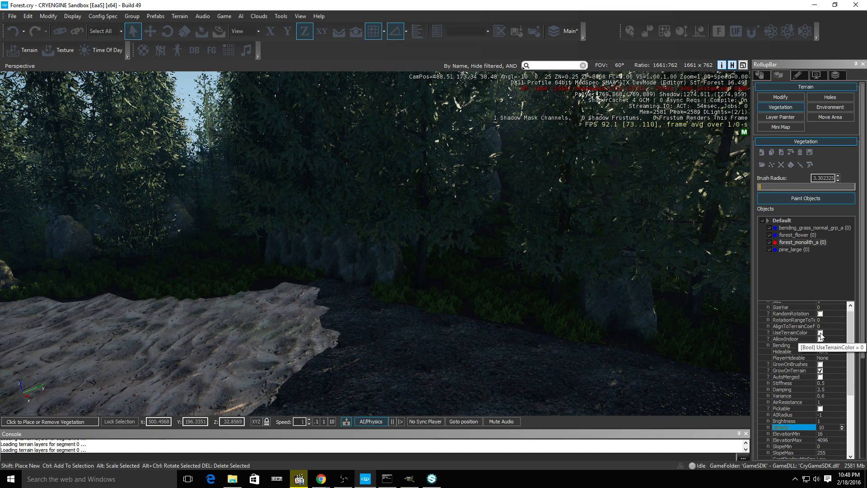
pyautogui.click(818, 326)
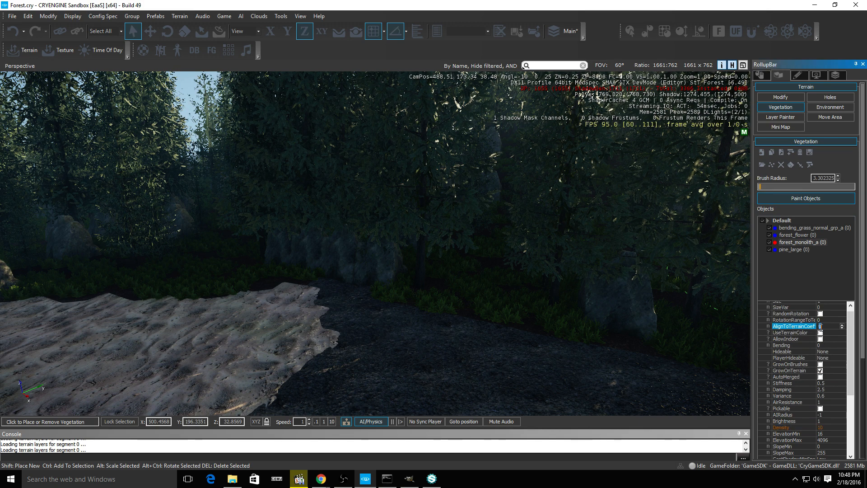
pyautogui.write('1')
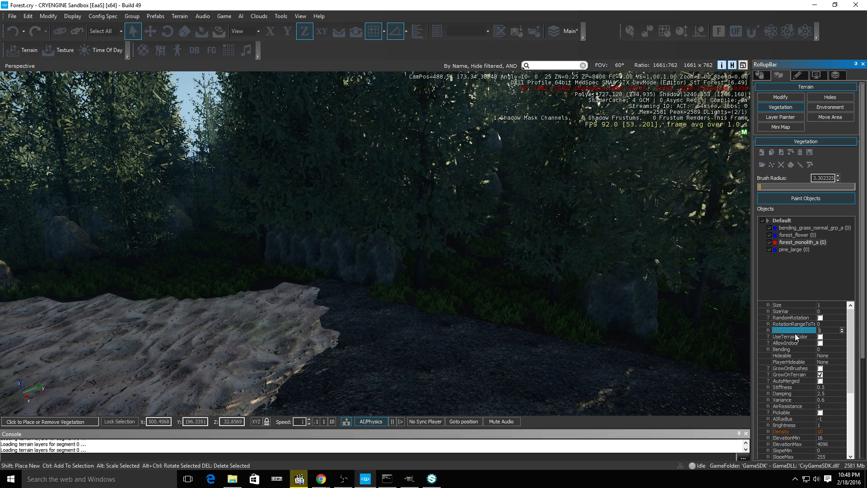
pyautogui.click(820, 318)
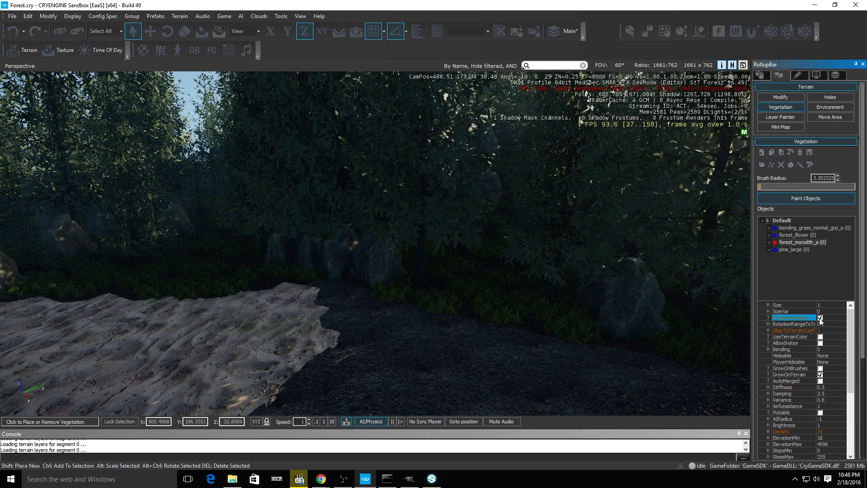
# Set forest_monolith_a's SizeVar to 0.4 and Size to 0.3, and inspect the rocks near the path
pyautogui.click(820, 317)
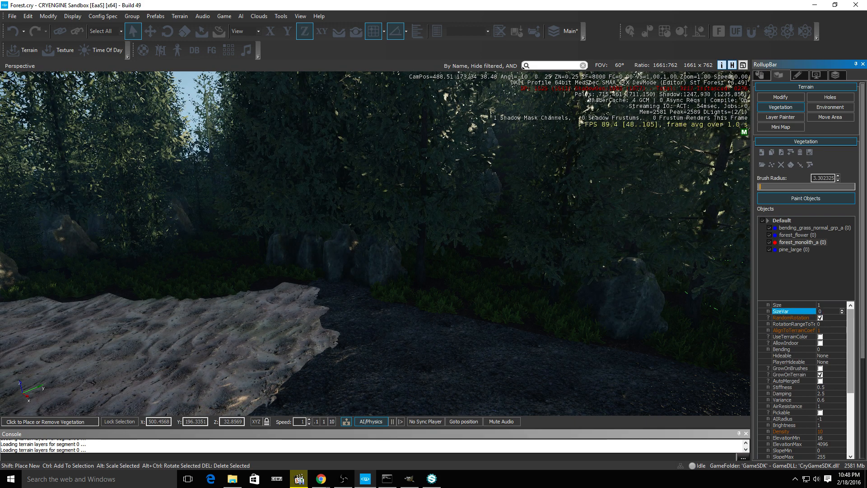
pyautogui.write('.4')
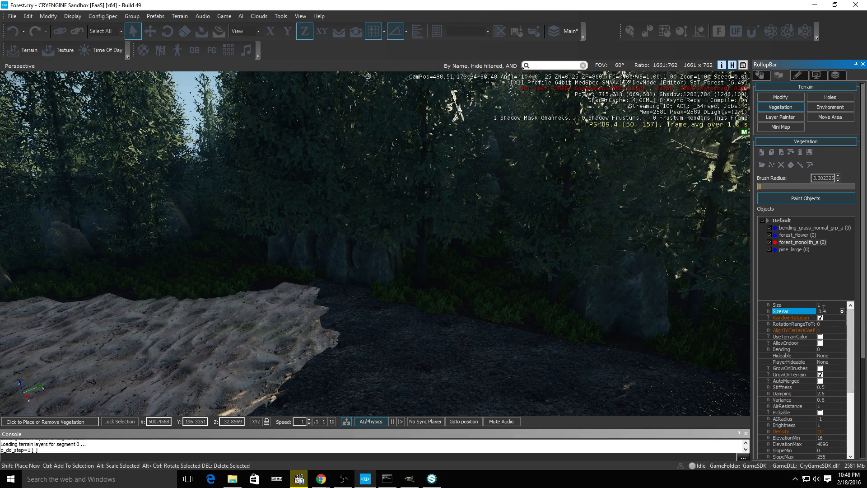
pyautogui.click(825, 306)
pyautogui.write('0.3')
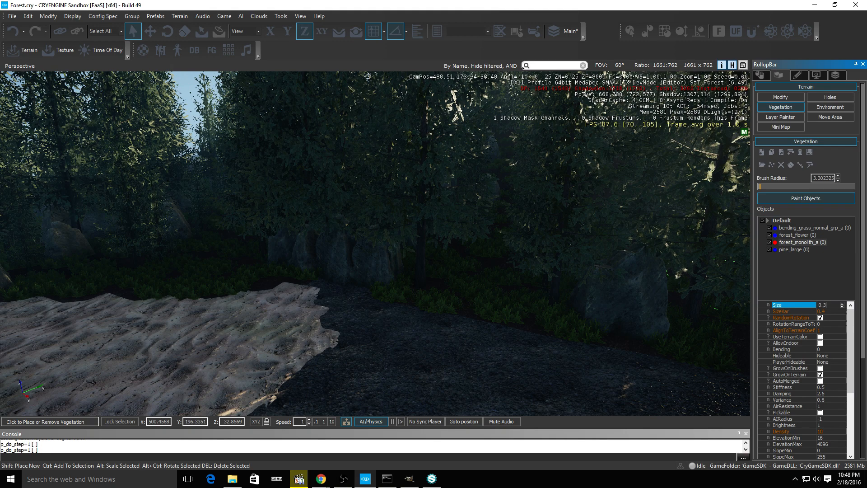
pyautogui.press('Return')
pyautogui.press('d')
pyautogui.moveTo(490, 242)
pyautogui.mouseDown(button='right')
pyautogui.moveTo(505, 242)
pyautogui.moveTo(499, 246)
pyautogui.mouseUp(button='right')
pyautogui.press('w')
pyautogui.press('a')
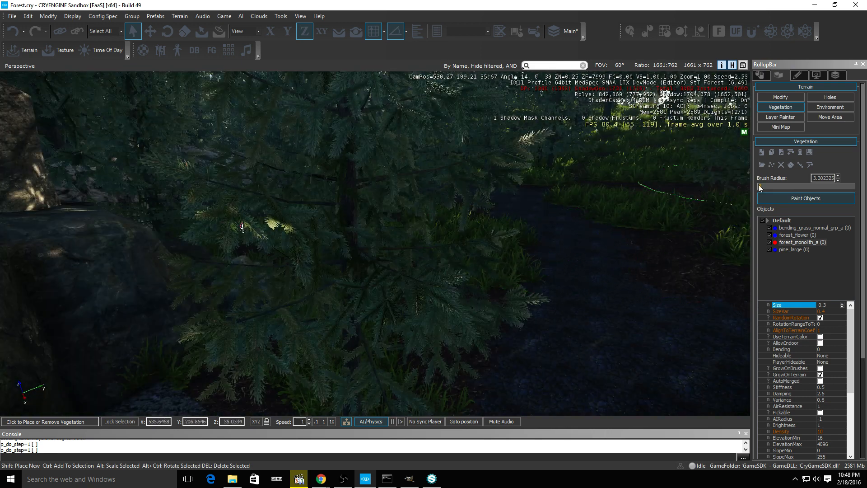
# Preview models in the forest_rocks folder and add deco_rock_forest_dist_a.cgf as a vegetation object
pyautogui.click(762, 165)
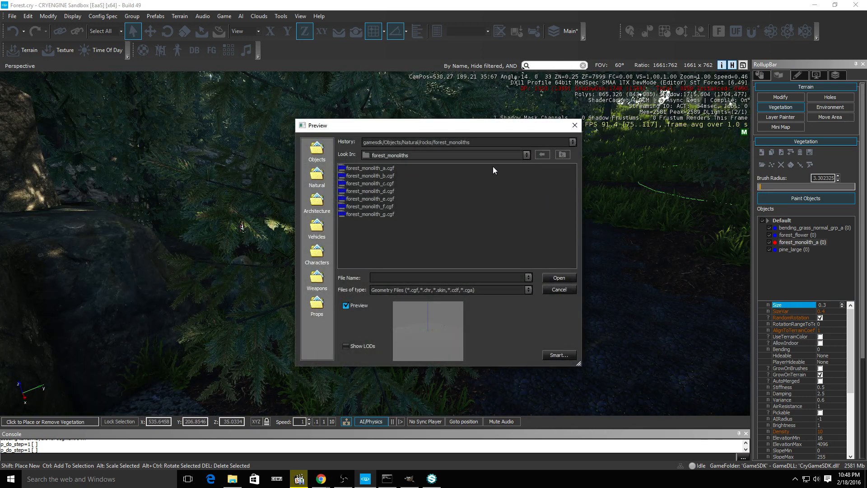
pyautogui.click(562, 154)
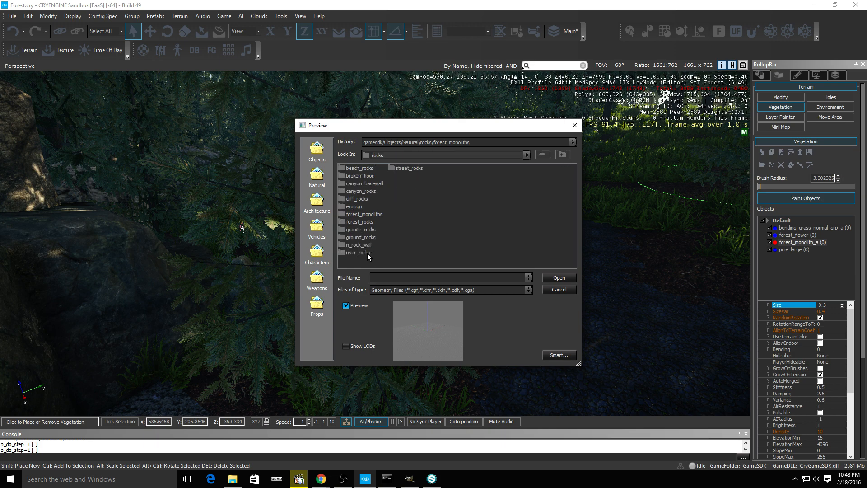
pyautogui.doubleClick(361, 222)
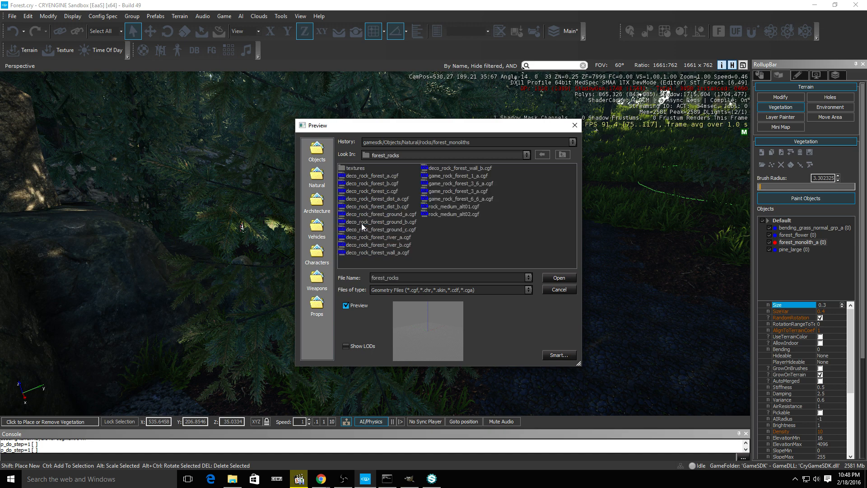
pyautogui.click(371, 177)
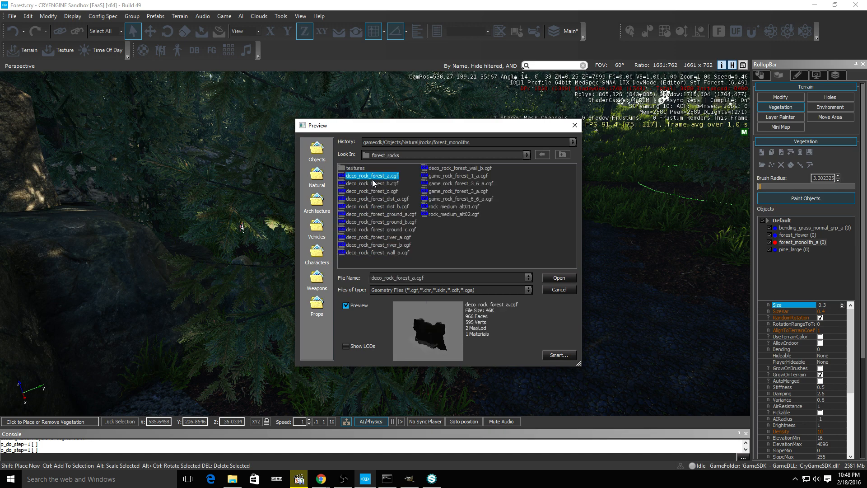
pyautogui.click(374, 198)
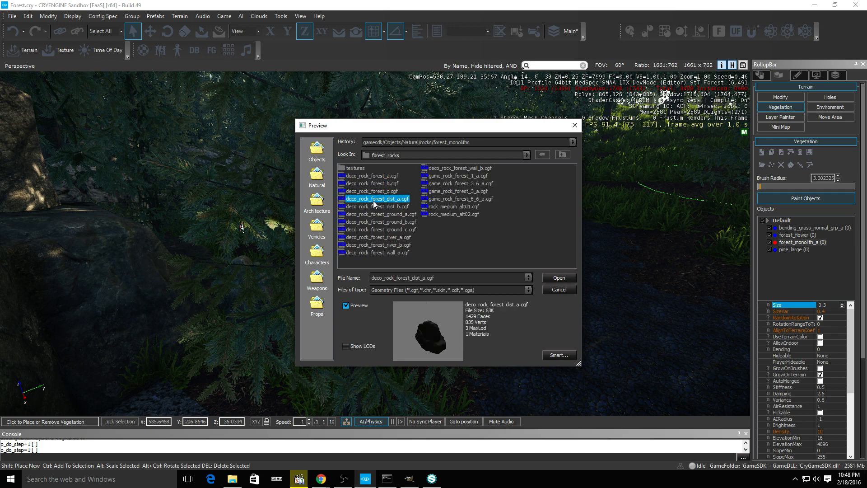
pyautogui.click(559, 278)
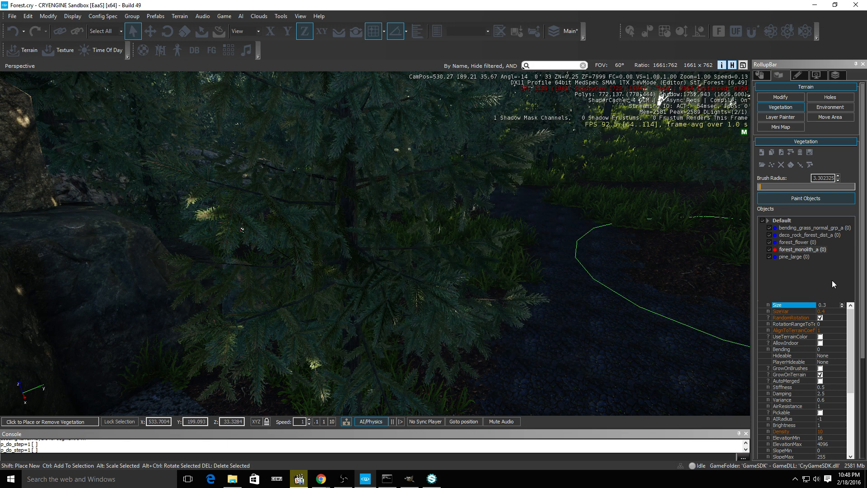
# Set deco_rock_forest_dist_a's density to 11 and distribute it over the forest_soil_3 terrain layer
pyautogui.click(809, 237)
pyautogui.scroll(-6, 808, 307)
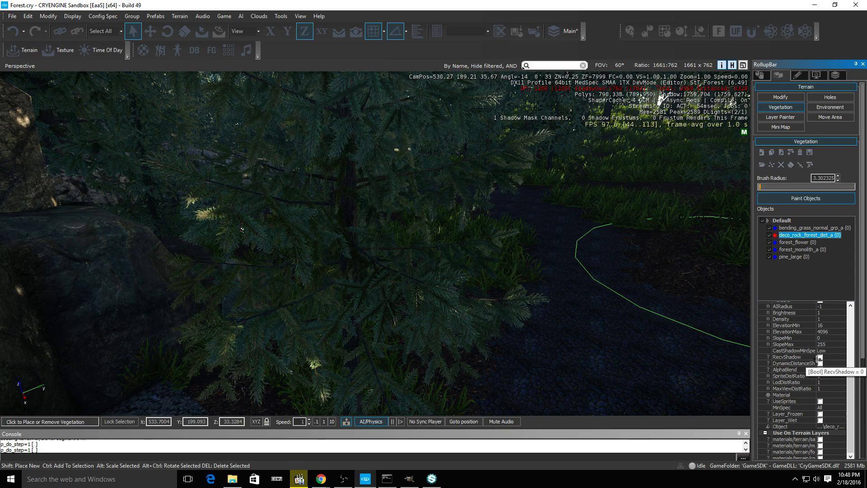
pyautogui.scroll(2, 819, 359)
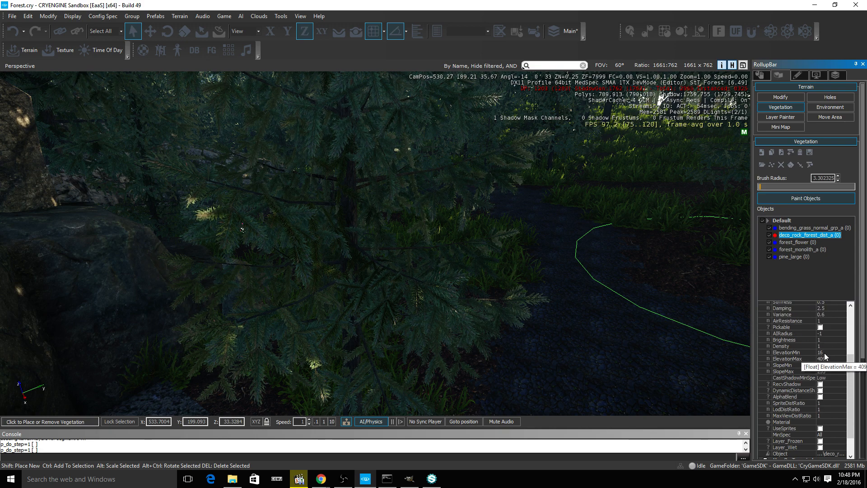
pyautogui.click(832, 346)
pyautogui.write('11')
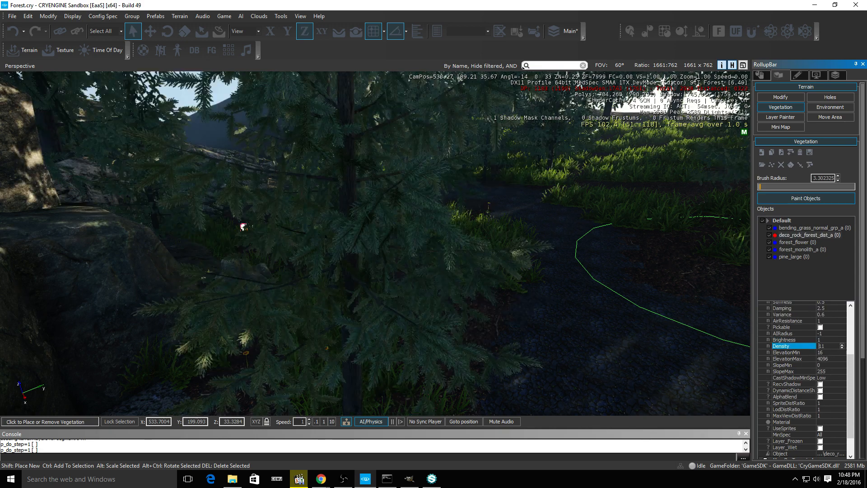
pyautogui.scroll(-2, 828, 364)
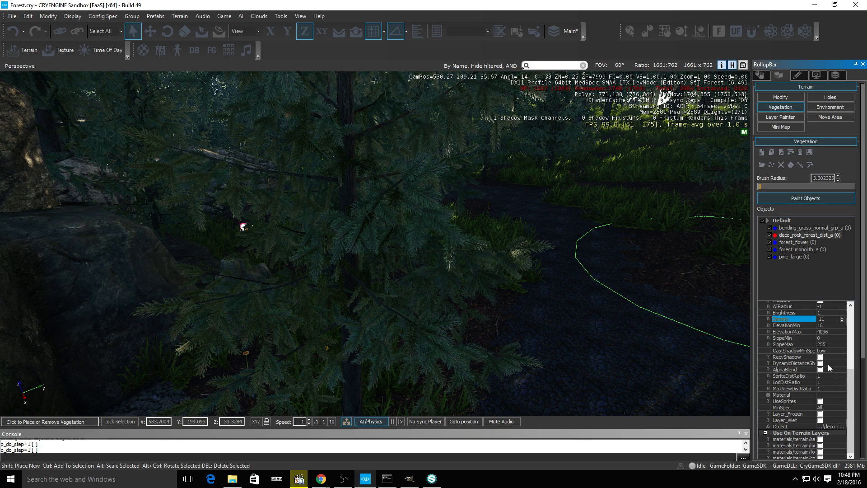
pyautogui.click(820, 451)
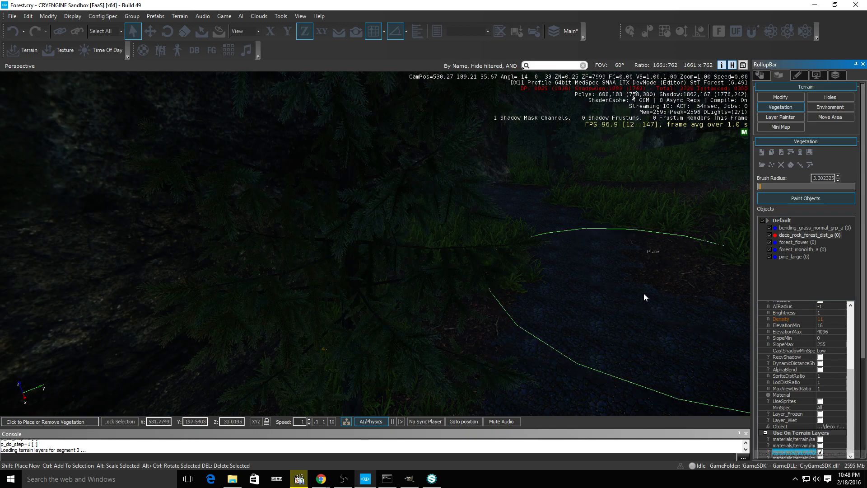
# Inspect the distributed rocks from outside the forest and enable RandomRotation for deco_rock_forest_dist_a
pyautogui.press('s')
pyautogui.moveTo(643, 293); pyautogui.dragTo(695, 261, button='right')
pyautogui.moveTo(517, 266); pyautogui.dragTo(539, 280, button='right')
pyautogui.press('w')
pyautogui.press('s')
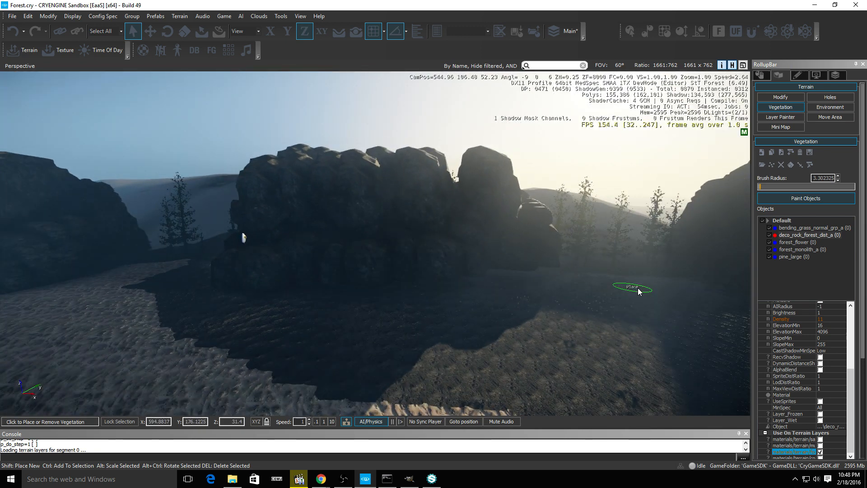
pyautogui.press('w')
pyautogui.scroll(2, 837, 356)
pyautogui.scroll(5, 837, 357)
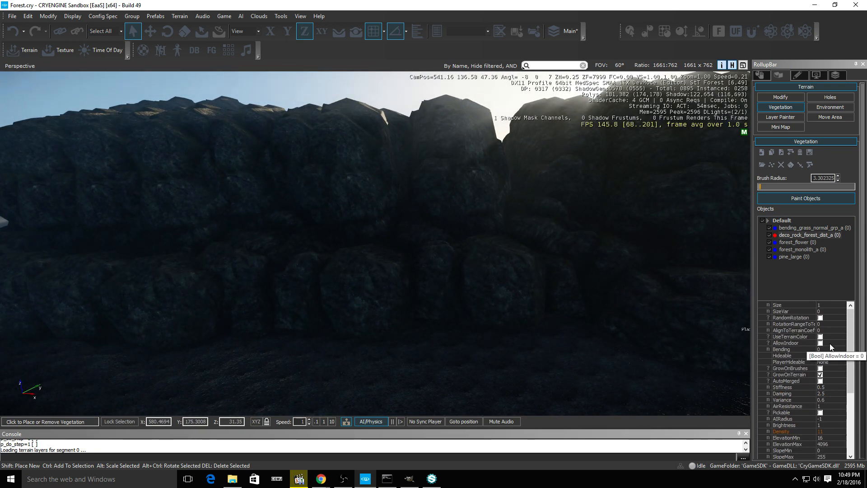
pyautogui.click(823, 317)
pyautogui.click(821, 317)
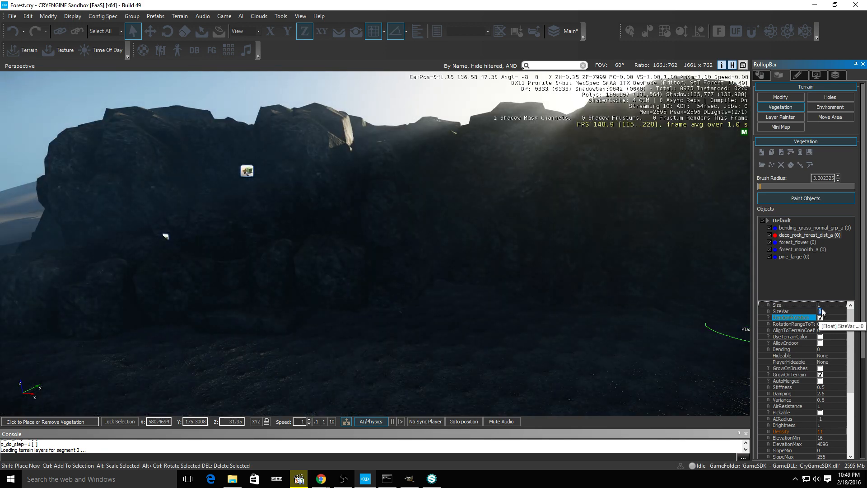
# Set deco_rock_forest_dist_a's SizeVar to 0.1 and Size to 0.2, and check the rocks among the trees
pyautogui.click(821, 311)
pyautogui.write('0.1')
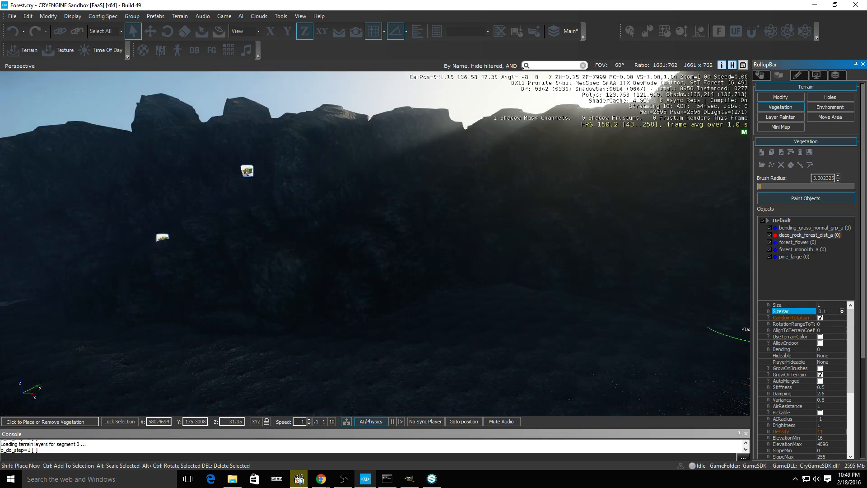
pyautogui.click(836, 305)
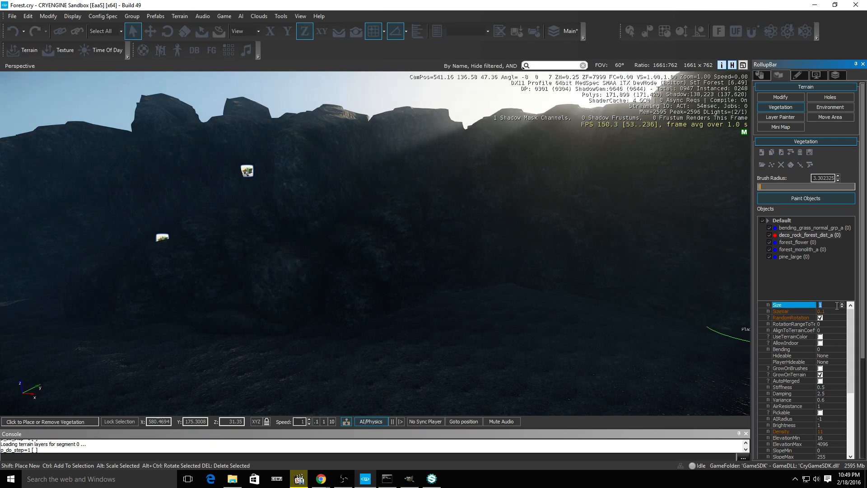
pyautogui.write('0.2')
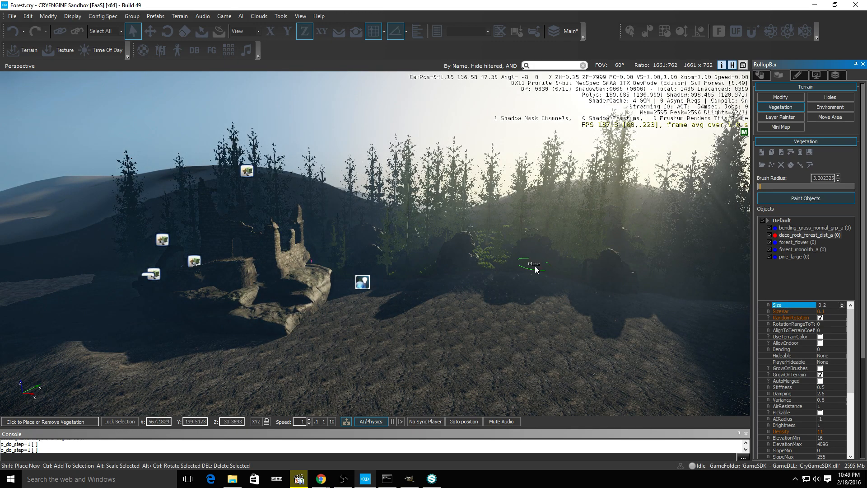
pyautogui.moveTo(512, 282); pyautogui.dragTo(517, 293, button='right')
pyautogui.press('w')
pyautogui.moveTo(496, 265); pyautogui.dragTo(571, 245, button='right')
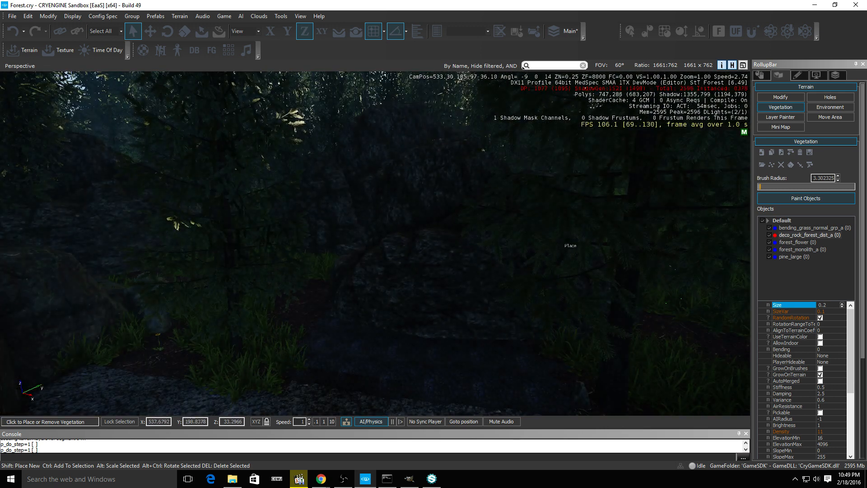
# Look over the rocks around the path and reduce deco_rock_forest_dist_a's Size to 0.1
pyautogui.click(785, 239)
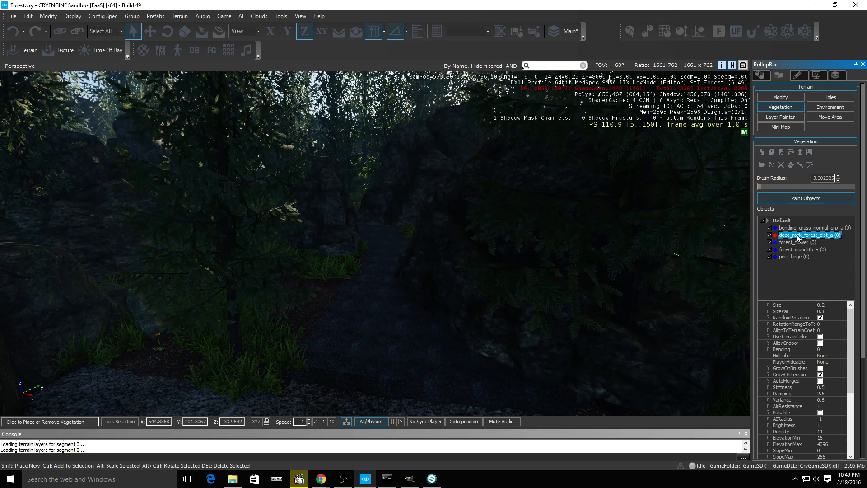
pyautogui.moveTo(487, 253)
pyautogui.mouseDown(button='right')
pyautogui.moveTo(504, 266)
pyautogui.moveTo(481, 266)
pyautogui.mouseUp(button='right')
pyautogui.press('w')
pyautogui.press('w')
pyautogui.press('w')
pyautogui.press('w')
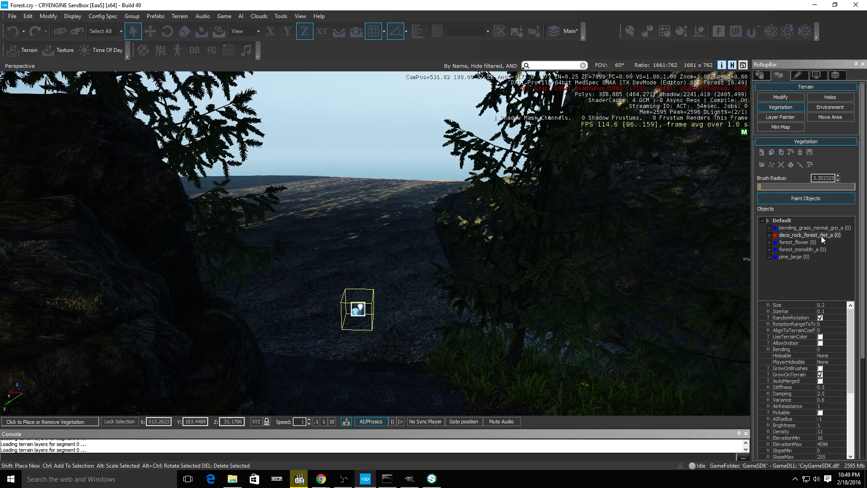
pyautogui.click(821, 235)
pyautogui.click(828, 305)
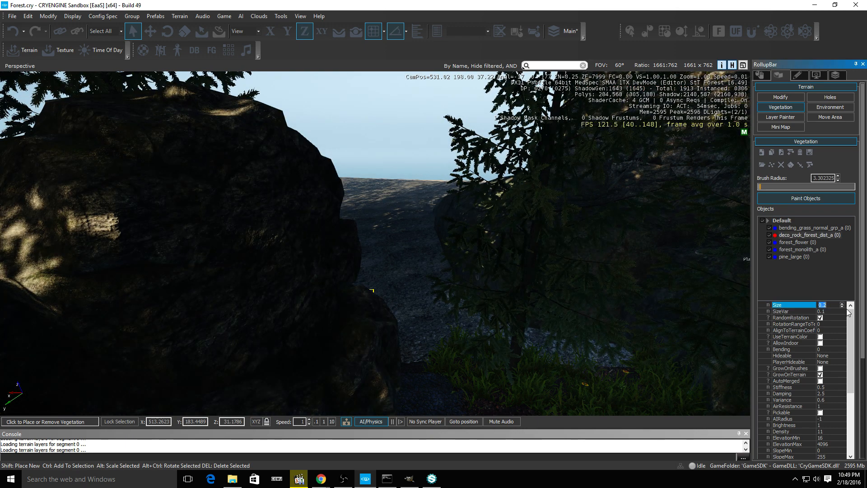
pyautogui.write('0.1')
pyautogui.press('Return')
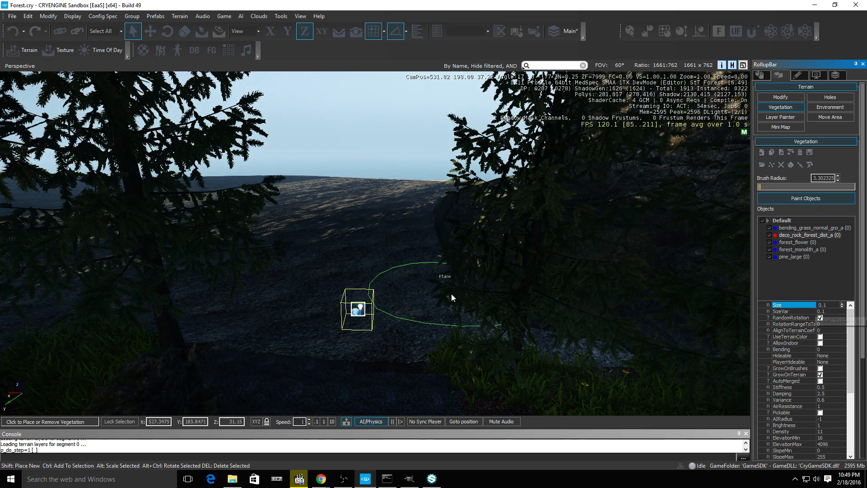
# Paint pine_large trees beyond the far end of the stone-paved stretch beside the rocks
pyautogui.moveTo(451, 295); pyautogui.dragTo(375, 294, button='right')
pyautogui.press('w')
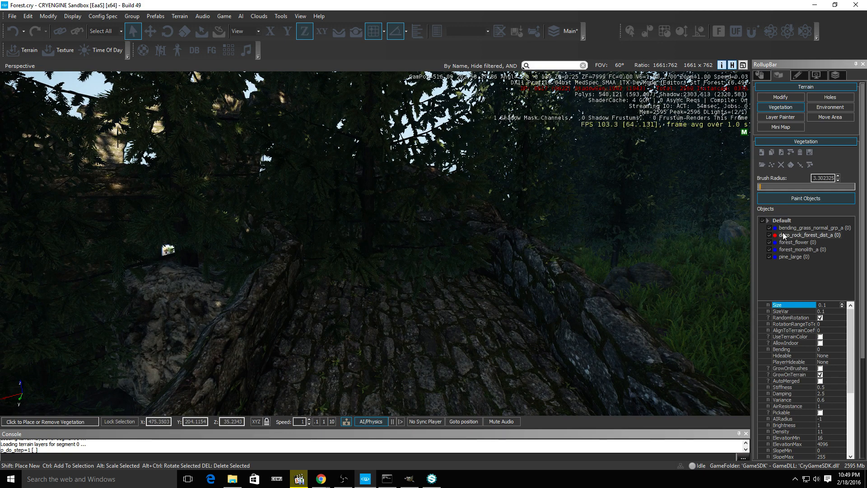
pyautogui.click(790, 256)
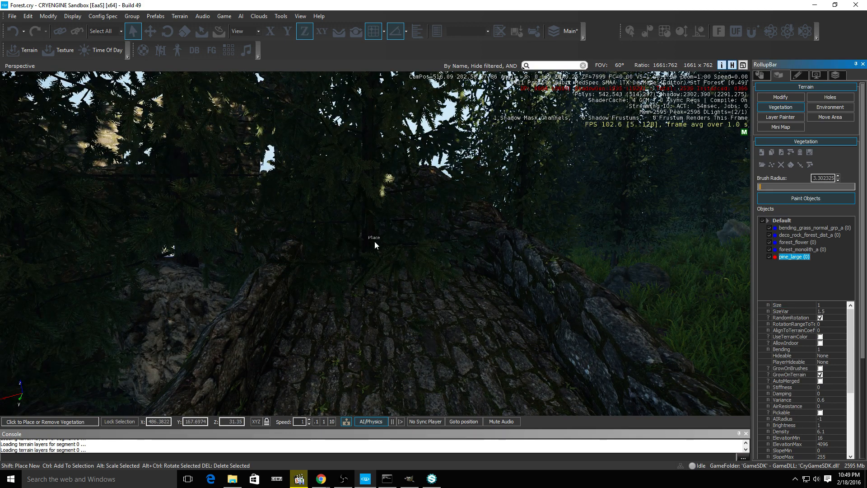
pyautogui.click(374, 242)
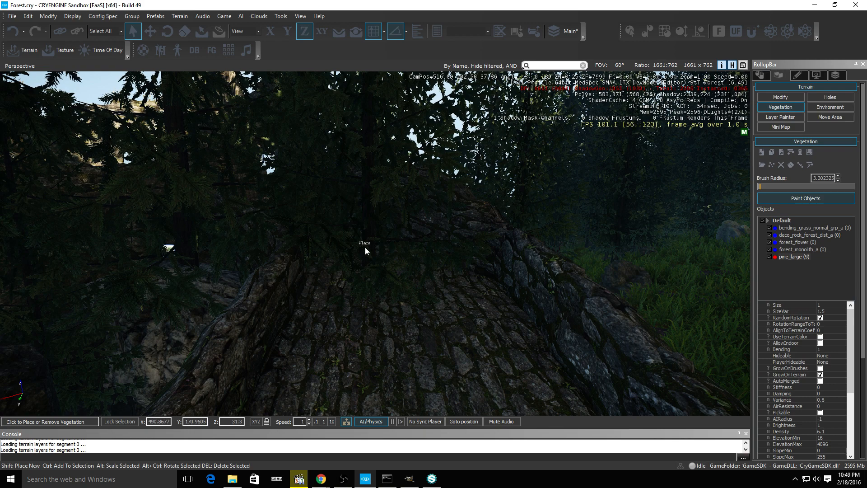
pyautogui.click(365, 248)
pyautogui.click(793, 256)
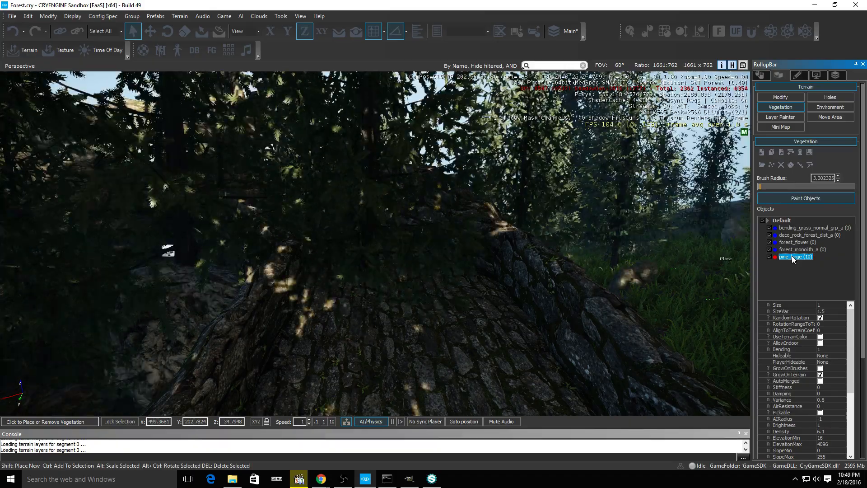
# Look over the trees, grass and rocks along the forest path
pyautogui.moveTo(532, 253); pyautogui.dragTo(474, 237, button='right')
pyautogui.press('d')
pyautogui.press('w')
pyautogui.moveTo(591, 253); pyautogui.dragTo(361, 254, button='right')
pyautogui.press('s')
pyautogui.press('a')
pyautogui.press('w')
pyautogui.moveTo(555, 258); pyautogui.dragTo(587, 255, button='right')
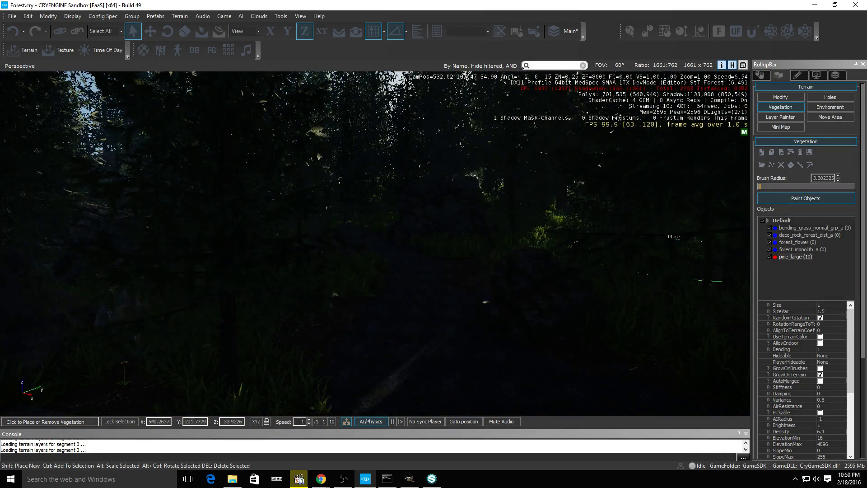
# Add bush_round_leaf_a.cgf from the Natural bushes folder bush_round_leaf as a vegetation object
pyautogui.click(762, 153)
pyautogui.click(562, 156)
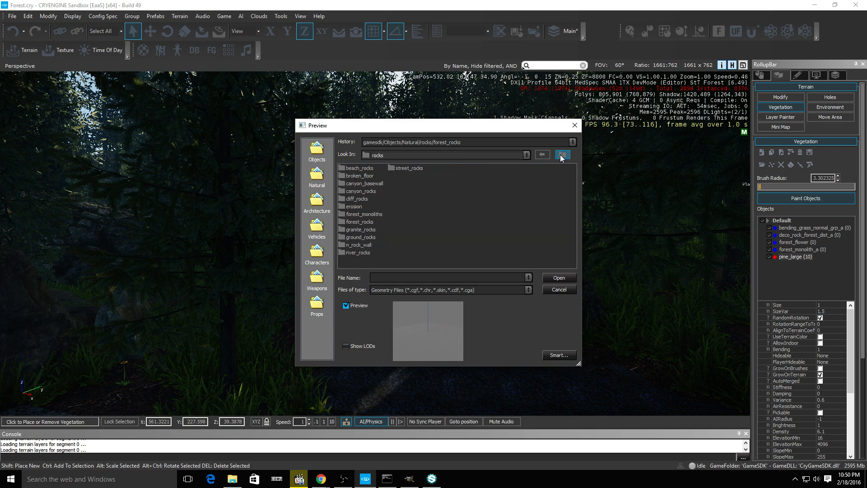
pyautogui.click(562, 156)
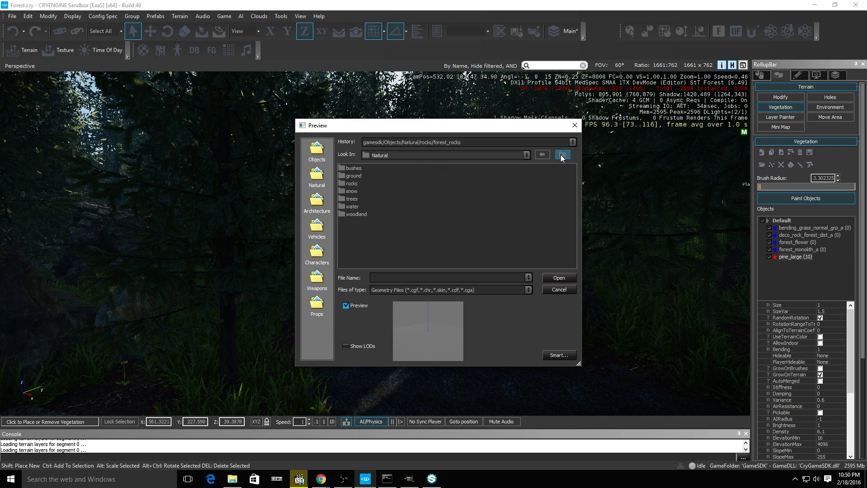
pyautogui.doubleClick(350, 169)
pyautogui.doubleClick(366, 168)
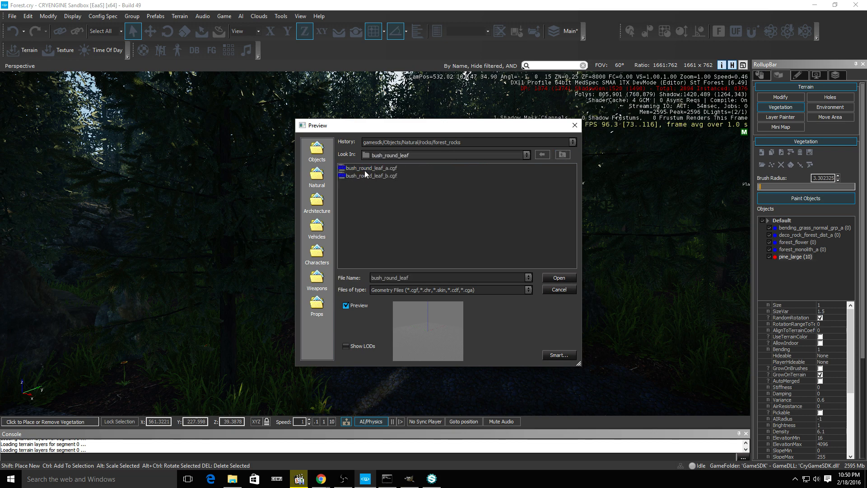
pyautogui.click(364, 169)
pyautogui.click(564, 278)
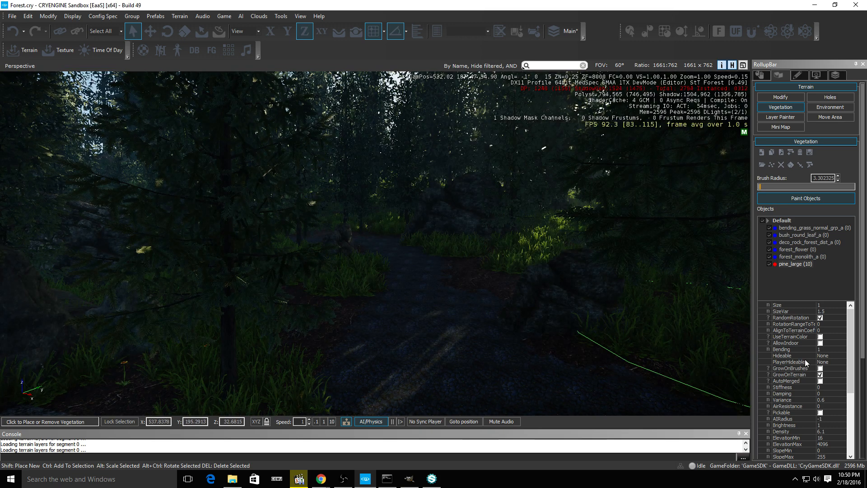
# Enable UseTerrainColor and RandomRotation for bush_round_leaf_a and set its Density to 5
pyautogui.click(811, 235)
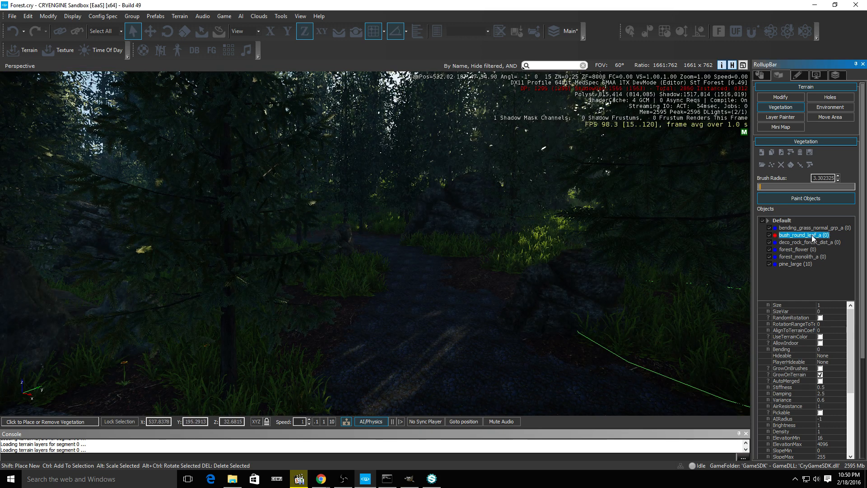
pyautogui.click(820, 337)
pyautogui.click(820, 318)
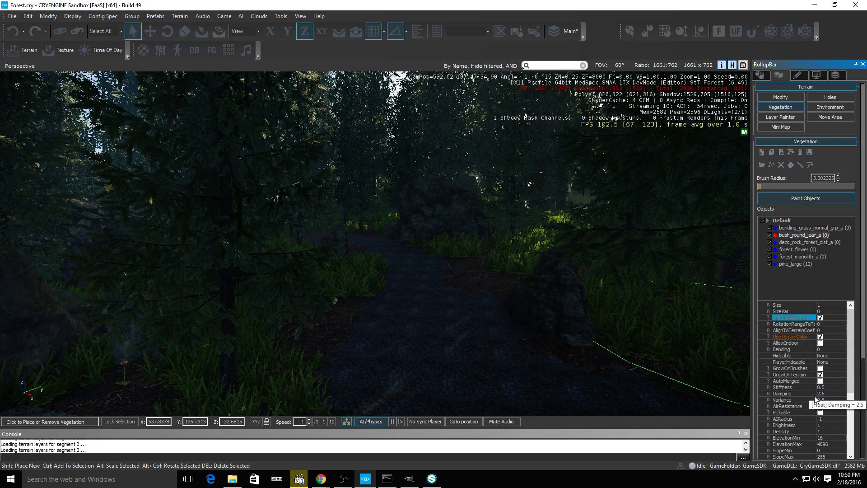
pyautogui.scroll(-4, 818, 397)
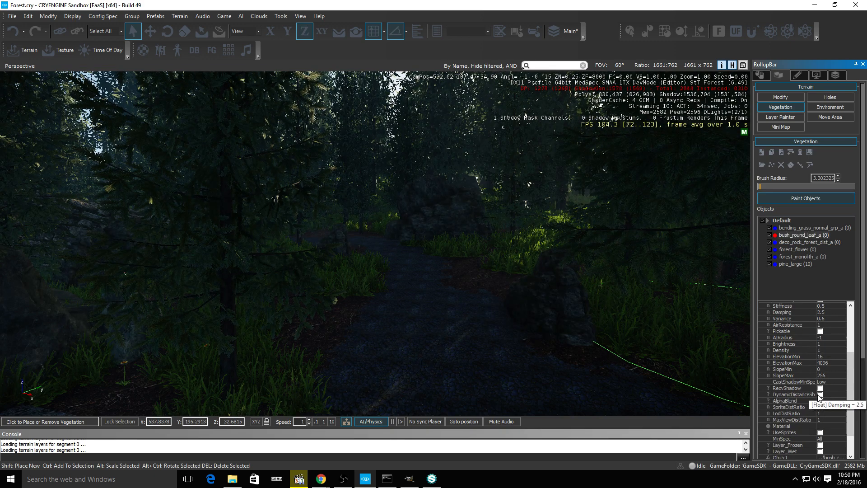
pyautogui.click(824, 351)
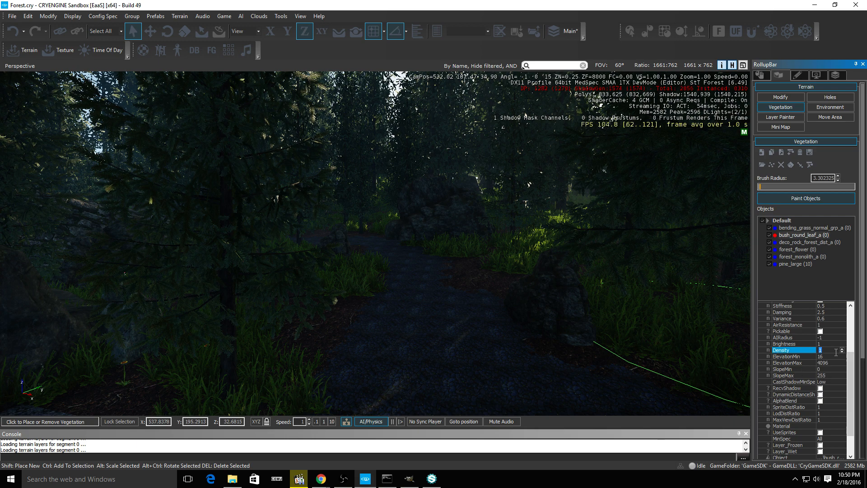
pyautogui.write('5')
pyautogui.press('Return')
# Distribute bush_round_leaf_a over the forest_soil_3 terrain layer and check the bushes beside the path
pyautogui.scroll(-2, 828, 397)
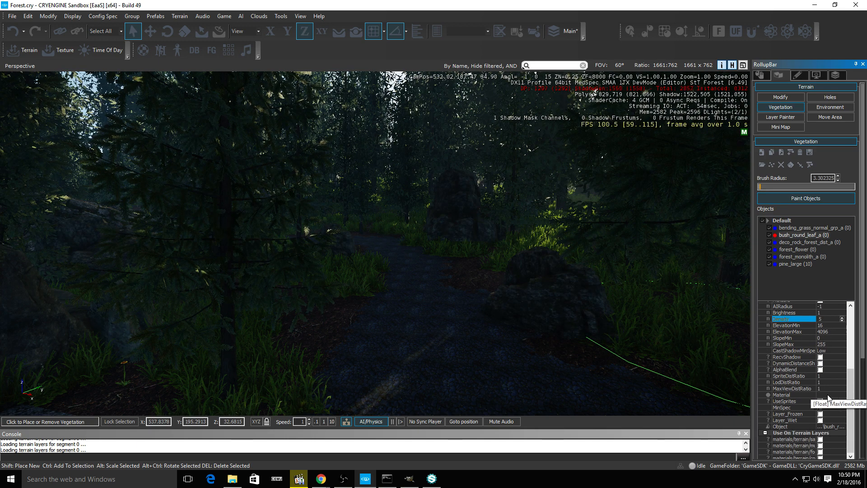
pyautogui.click(820, 451)
pyautogui.press('w')
pyautogui.moveTo(465, 283); pyautogui.dragTo(434, 289, button='right')
pyautogui.press('s')
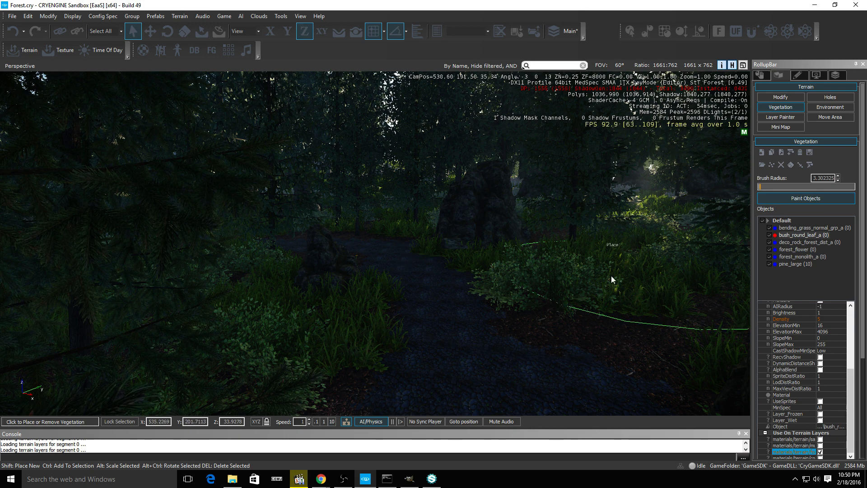
# Add ivy_long.cgf from the bushes folder ivy as a vegetation object and enable its RandomRotation
pyautogui.click(762, 152)
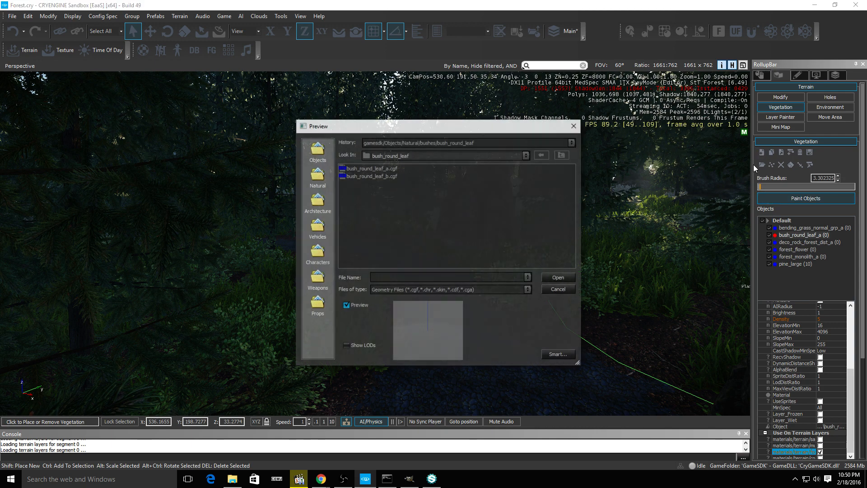
pyautogui.click(563, 154)
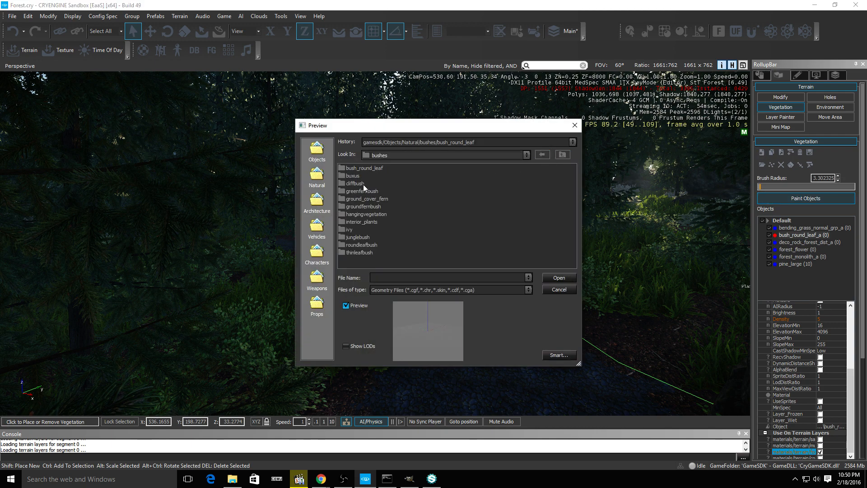
pyautogui.doubleClick(349, 229)
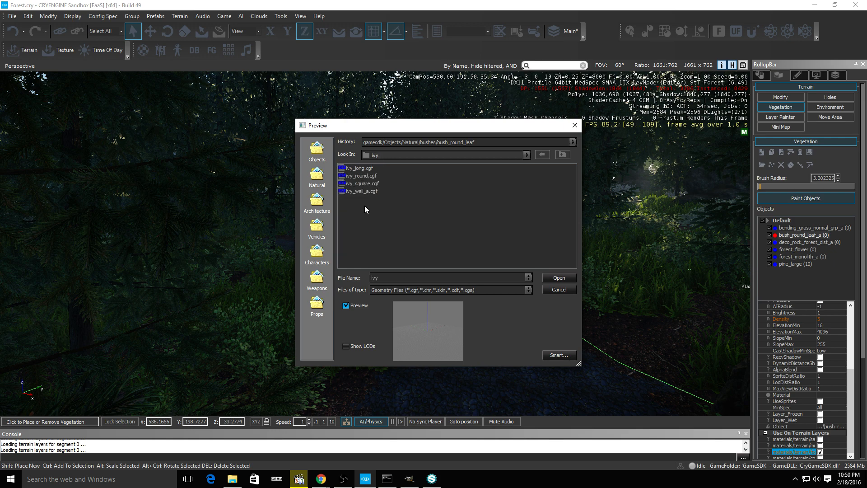
pyautogui.click(364, 169)
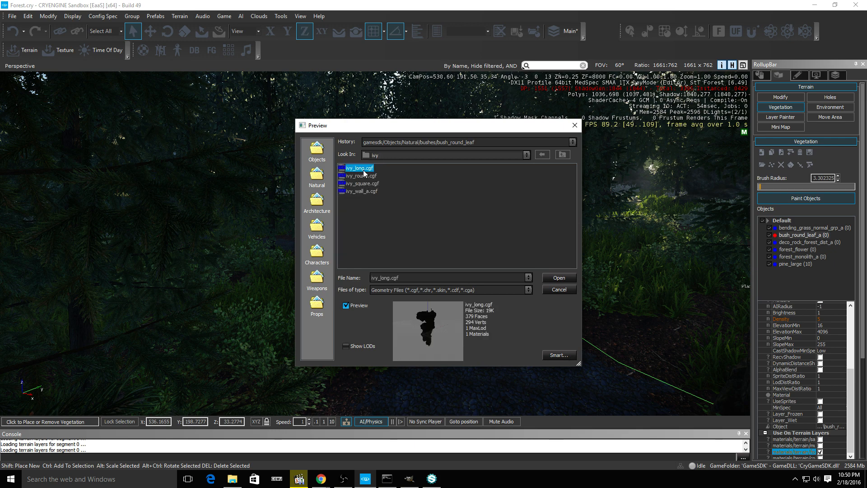
pyautogui.click(552, 276)
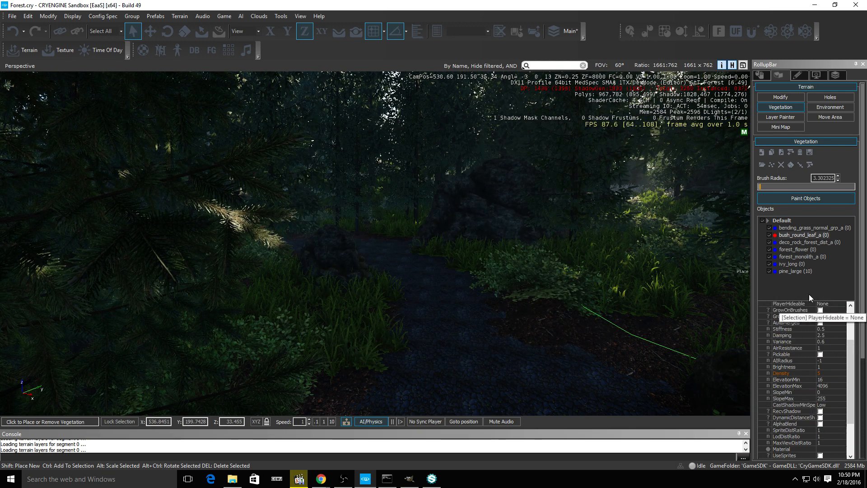
pyautogui.click(791, 264)
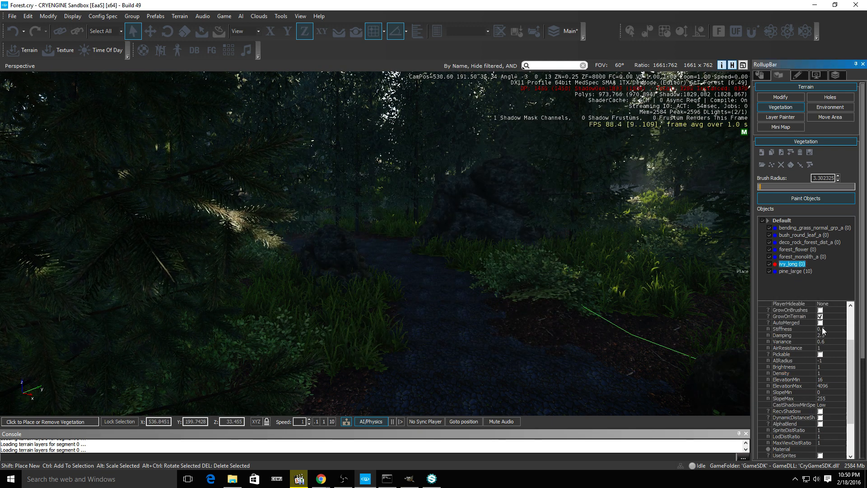
pyautogui.scroll(3, 822, 327)
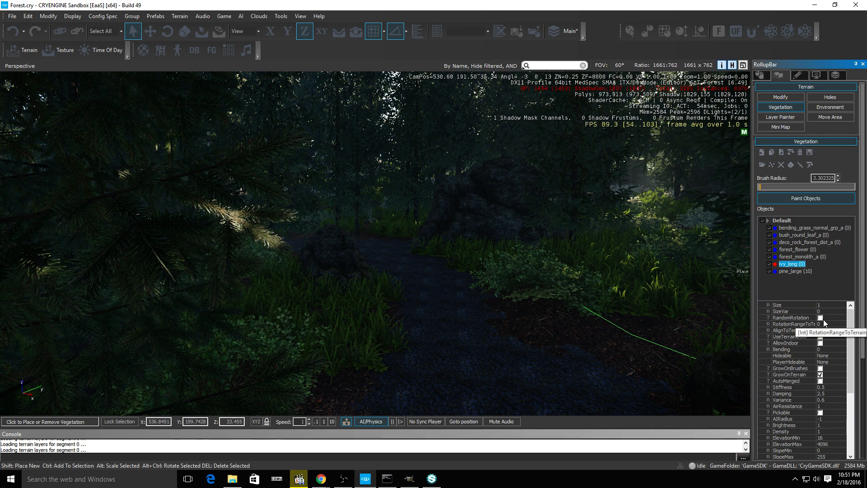
pyautogui.click(821, 318)
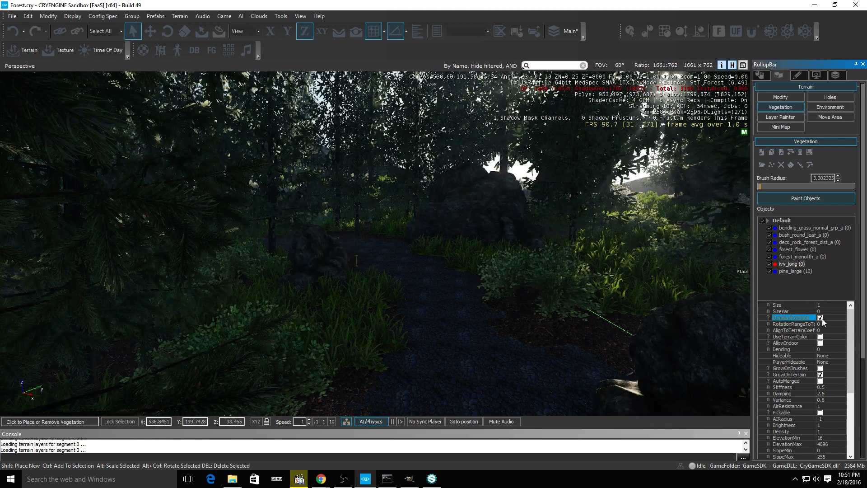
# Distribute ivy_long over the forest_soil_3 terrain layer and inspect the ivy around the path
pyautogui.click(793, 235)
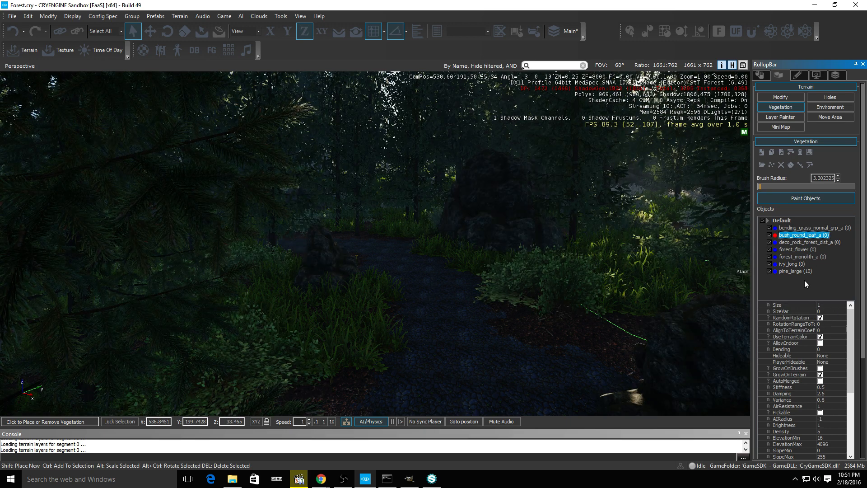
pyautogui.click(792, 264)
pyautogui.scroll(-6, 831, 363)
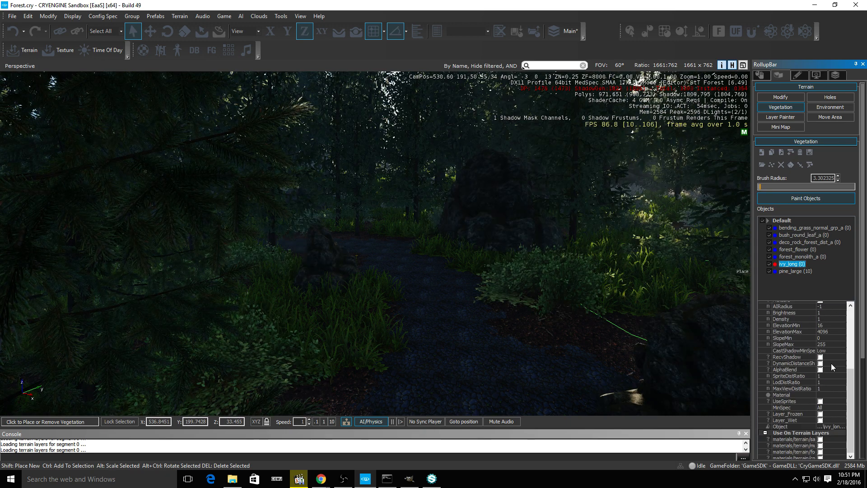
pyautogui.click(820, 451)
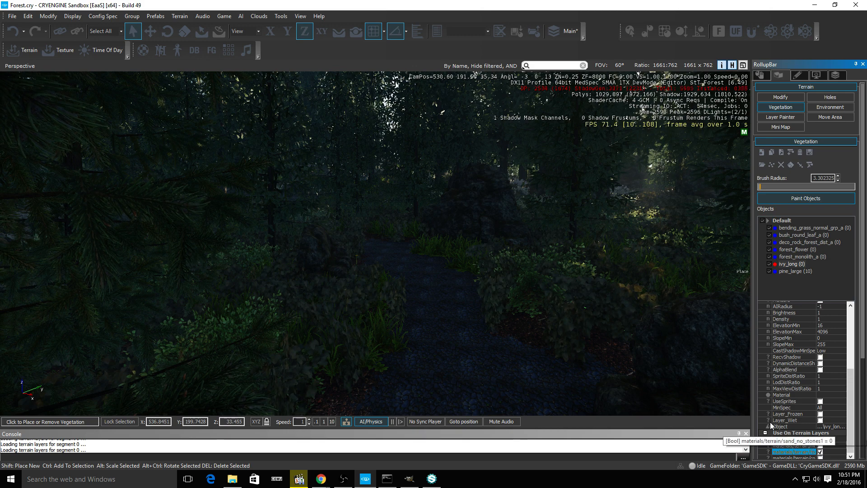
pyautogui.press('w')
pyautogui.moveTo(523, 352); pyautogui.dragTo(513, 341, button='right')
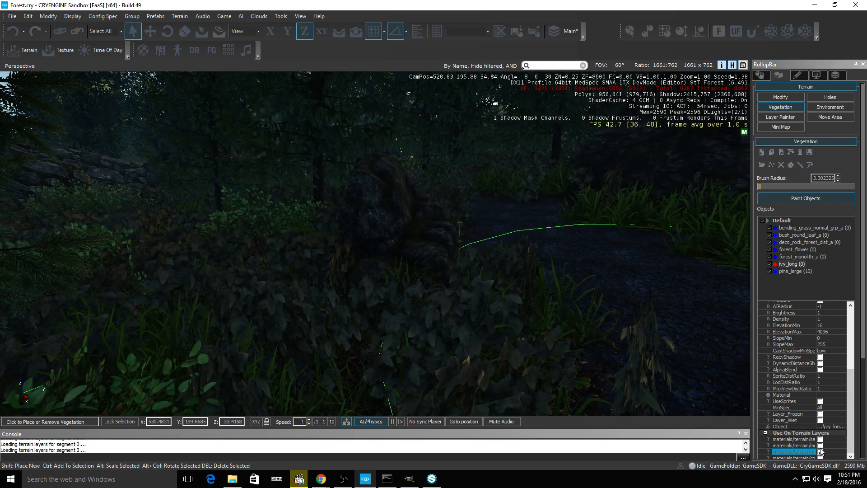
# Set ivy_long's Density to 6
pyautogui.scroll(3, 825, 404)
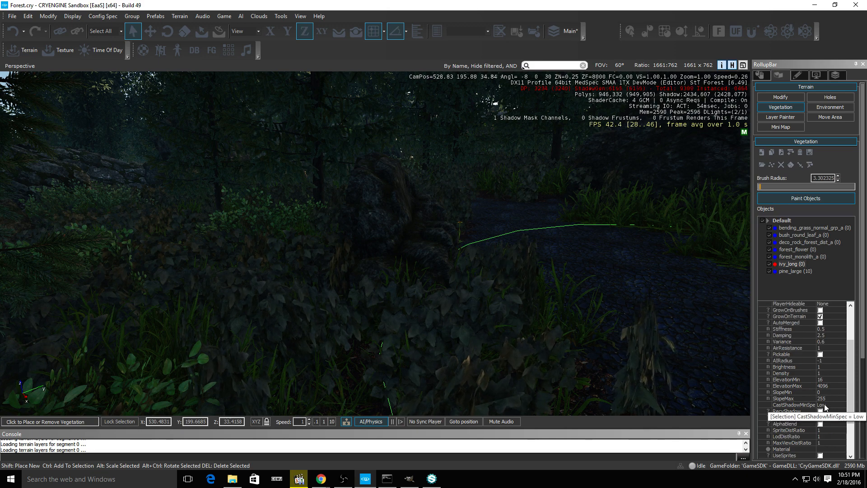
pyautogui.scroll(3, 825, 406)
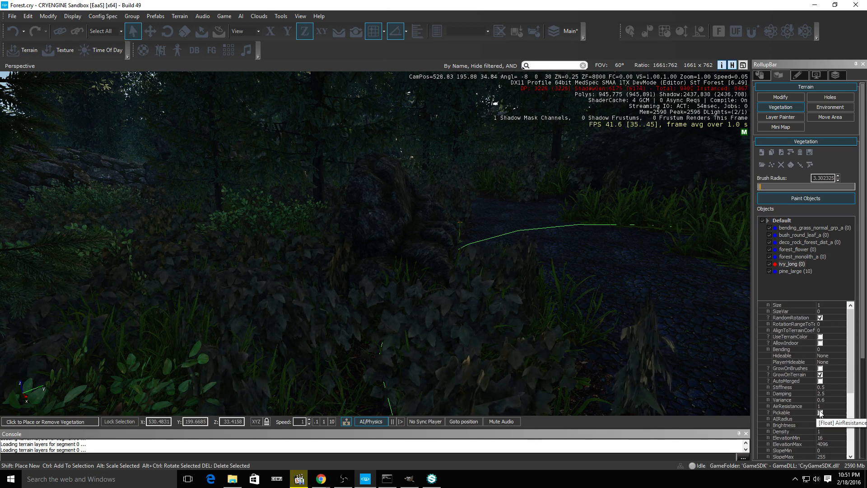
pyautogui.click(833, 431)
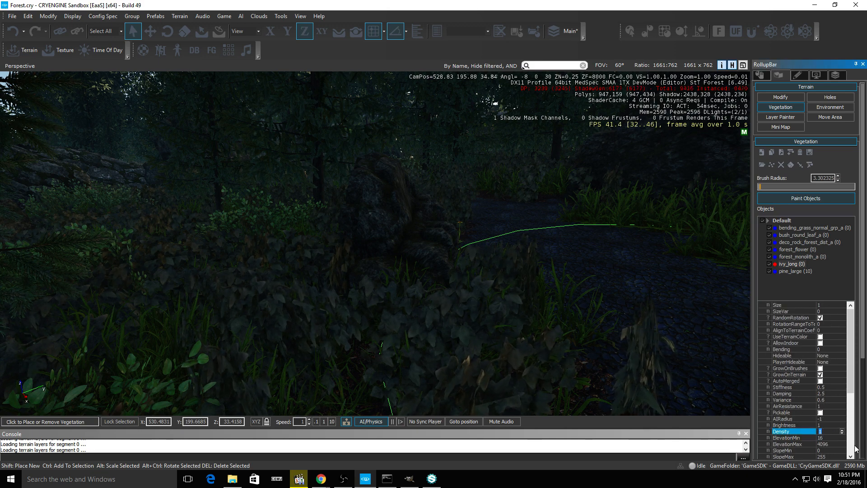
pyautogui.write('6')
pyautogui.press('Return')
# Paint a row of pine_large trees on the bare ground in front of the rock formations outside the forest
pyautogui.moveTo(396, 250)
pyautogui.mouseDown(button='right')
pyautogui.moveTo(377, 248)
pyautogui.moveTo(278, 186)
pyautogui.moveTo(395, 229)
pyautogui.moveTo(370, 229)
pyautogui.moveTo(366, 246)
pyautogui.moveTo(408, 244)
pyautogui.mouseUp(button='right')
pyautogui.press('w')
pyautogui.press('w')
pyautogui.press('w')
pyautogui.press('w')
pyautogui.moveTo(411, 248)
pyautogui.mouseDown(button='right')
pyautogui.moveTo(492, 250)
pyautogui.moveTo(467, 249)
pyautogui.moveTo(425, 203)
pyautogui.moveTo(417, 232)
pyautogui.moveTo(406, 231)
pyautogui.mouseUp(button='right')
pyautogui.press('s')
pyautogui.click(804, 273)
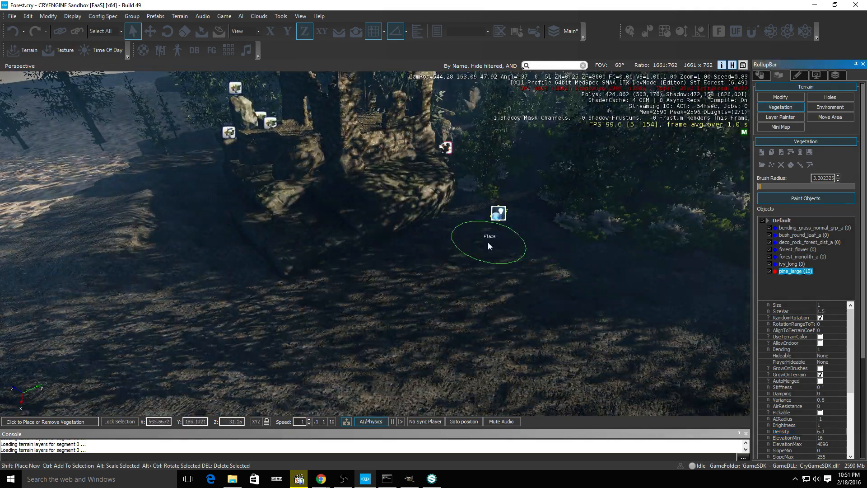
pyautogui.moveTo(466, 226)
pyautogui.mouseDown()
pyautogui.moveTo(354, 272)
pyautogui.moveTo(167, 169)
pyautogui.moveTo(205, 159)
pyautogui.mouseUp()
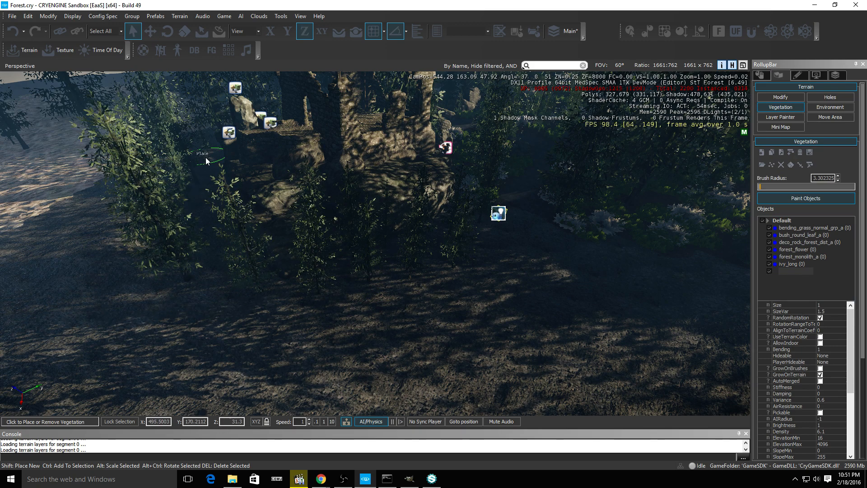
pyautogui.moveTo(210, 236); pyautogui.dragTo(522, 234)
# Paint more pine_large trees along the outer edge of the forest to thicken its border
pyautogui.press('w')
pyautogui.press('d')
pyautogui.moveTo(522, 234)
pyautogui.mouseDown(button='right')
pyautogui.moveTo(480, 221)
pyautogui.moveTo(396, 235)
pyautogui.mouseUp(button='right')
pyautogui.press('s')
pyautogui.press('s')
pyautogui.moveTo(397, 234)
pyautogui.mouseDown()
pyautogui.moveTo(528, 234)
pyautogui.moveTo(388, 250)
pyautogui.mouseUp()
pyautogui.press('d')
pyautogui.moveTo(389, 250); pyautogui.dragTo(397, 244, button='right')
pyautogui.moveTo(396, 244)
pyautogui.mouseDown()
pyautogui.moveTo(507, 257)
pyautogui.moveTo(394, 249)
pyautogui.mouseUp()
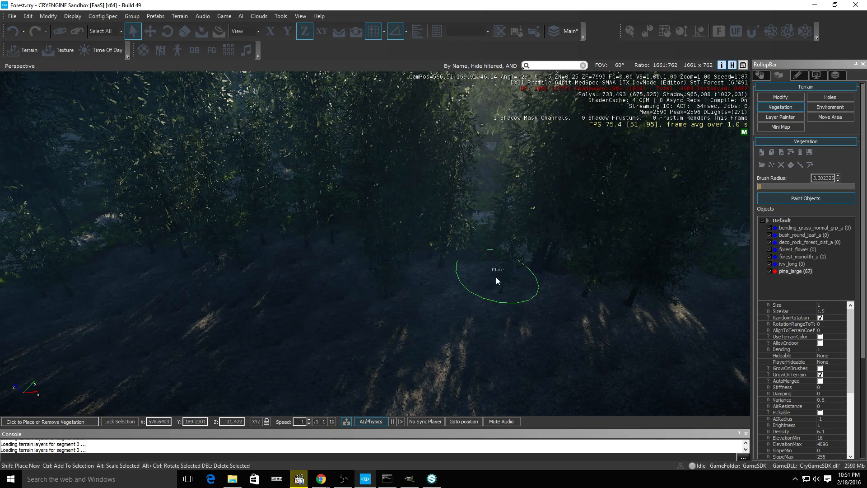
pyautogui.press('d')
pyautogui.moveTo(477, 276)
pyautogui.mouseDown(button='right')
pyautogui.moveTo(431, 286)
pyautogui.moveTo(362, 280)
pyautogui.mouseUp(button='right')
pyautogui.moveTo(362, 280)
pyautogui.mouseDown()
pyautogui.moveTo(582, 252)
pyautogui.moveTo(704, 201)
pyautogui.moveTo(659, 257)
pyautogui.mouseUp()
# Inspect the ground where the path enters the forest between the new pines
pyautogui.press('a')
pyautogui.moveTo(659, 257)
pyautogui.mouseDown(button='right')
pyautogui.moveTo(584, 290)
pyautogui.moveTo(681, 305)
pyautogui.moveTo(606, 290)
pyautogui.moveTo(630, 290)
pyautogui.mouseUp(button='right')
pyautogui.press('w')
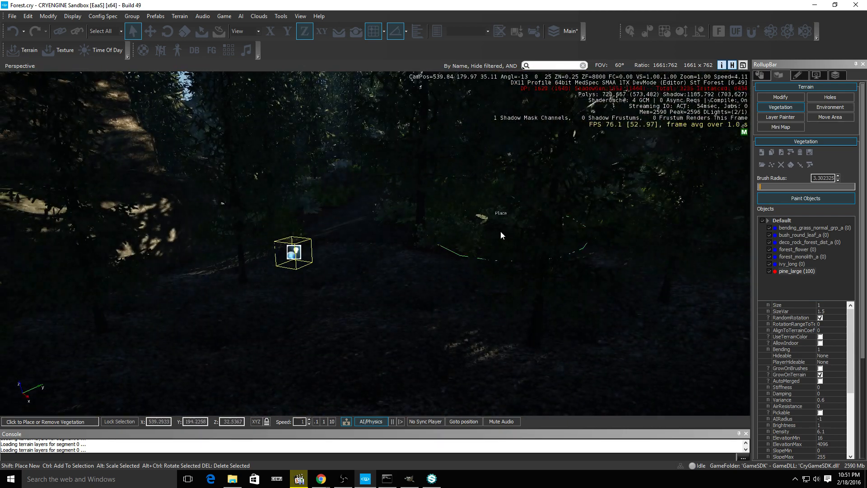
pyautogui.press('w')
pyautogui.moveTo(391, 241); pyautogui.dragTo(351, 292, button='right')
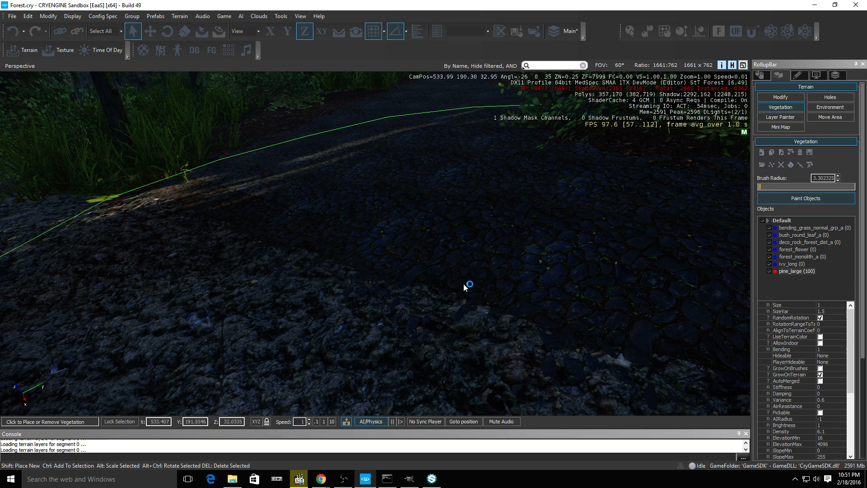
# Place bush_round_leaf_a bushes beside the path where it enters the forest
pyautogui.press('s')
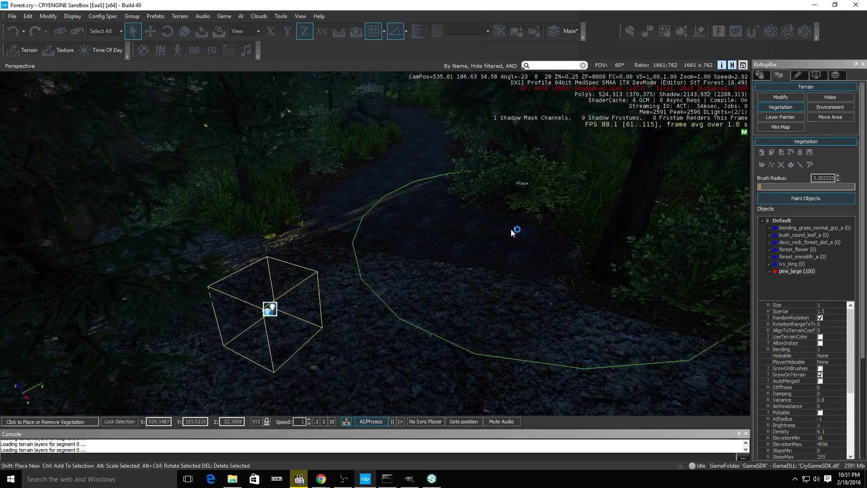
pyautogui.click(803, 236)
pyautogui.click(639, 295)
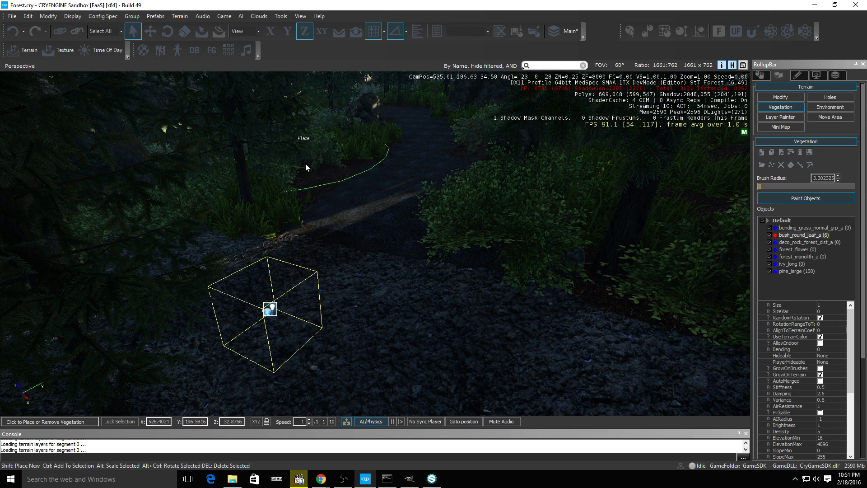
# Try painting more bush_round_leaf_a bushes across both sides of the path entrance, and undo the latest placements
pyautogui.moveTo(305, 164); pyautogui.dragTo(701, 281)
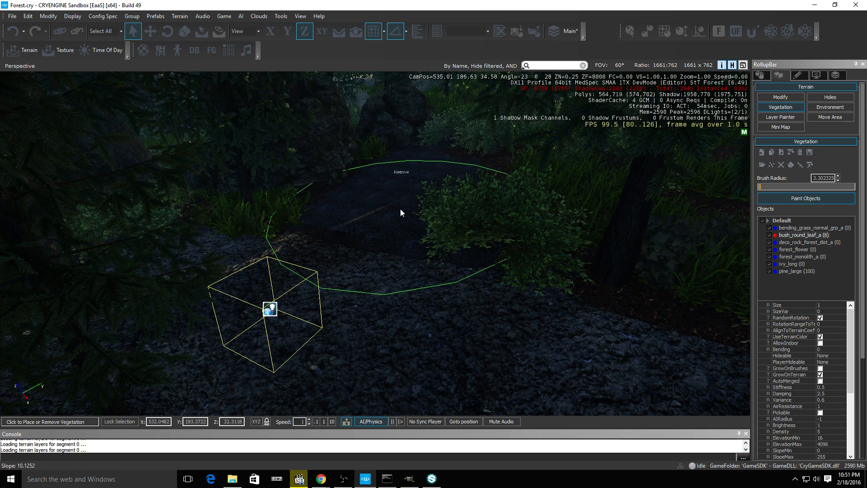
pyautogui.hotkey('ctrl', 'z')
pyautogui.hotkey('ctrl', 'z')
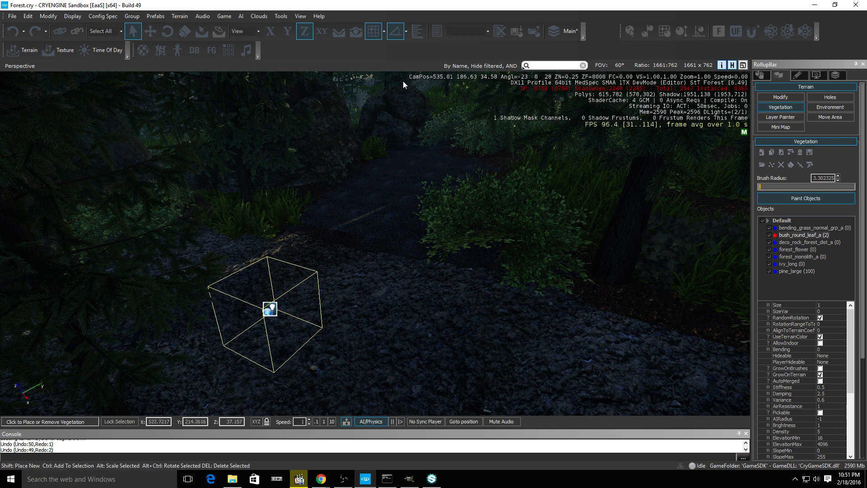
pyautogui.hotkey('ctrl', 'z')
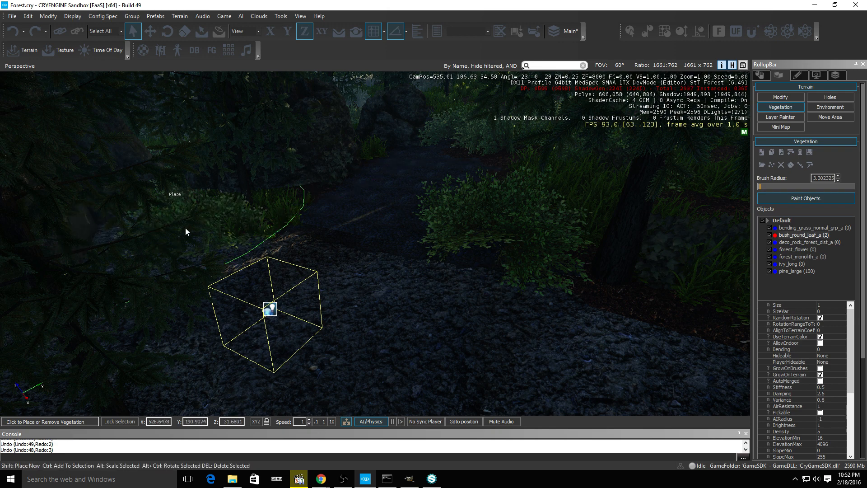
# Add bush_round_leaf_a bushes on the near side of the path entrance and paint bending_grass_normal_grp_a across the stony ground
pyautogui.click(186, 280)
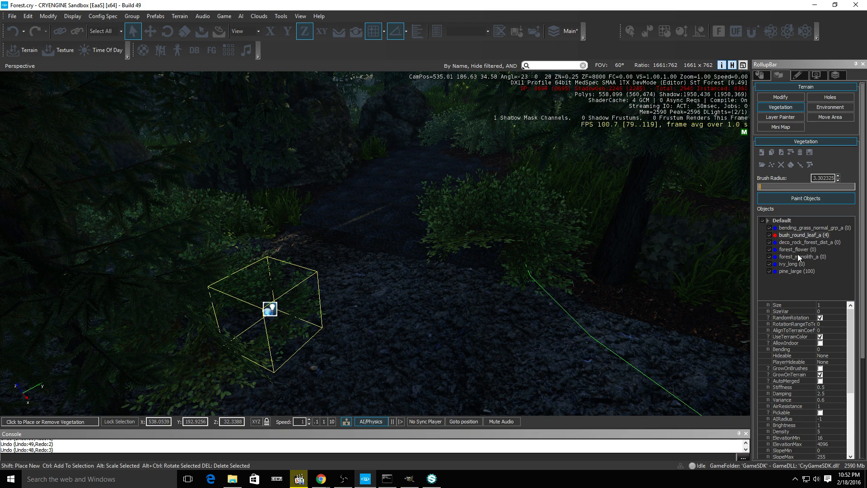
pyautogui.click(797, 227)
pyautogui.click(451, 275)
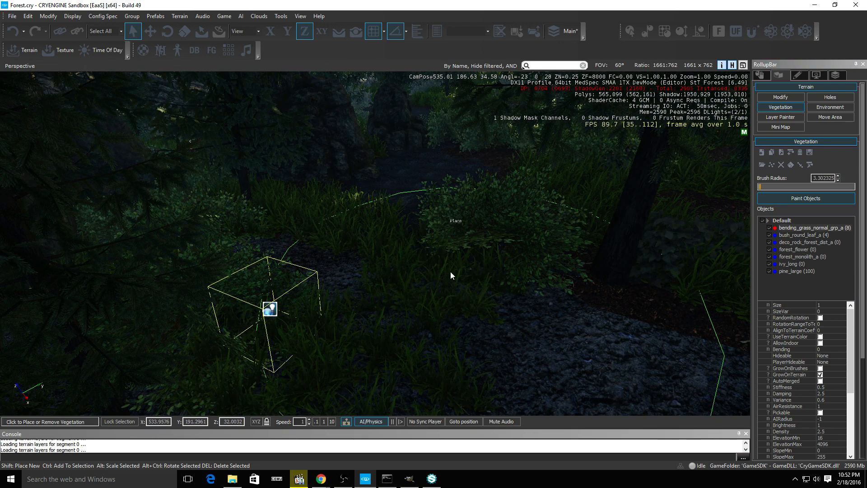
pyautogui.click(450, 275)
# Switch to game mode, walk up to the rock formation at the path, fire three shots at it and reload
pyautogui.click(224, 16)
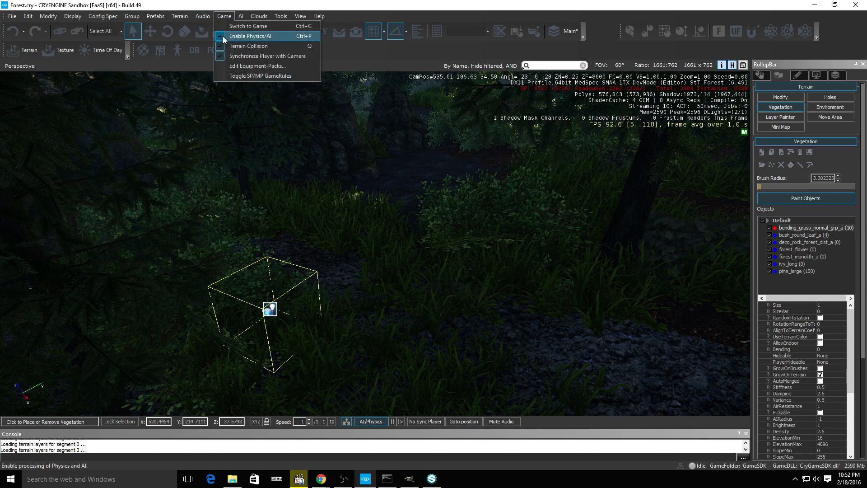
pyautogui.click(239, 26)
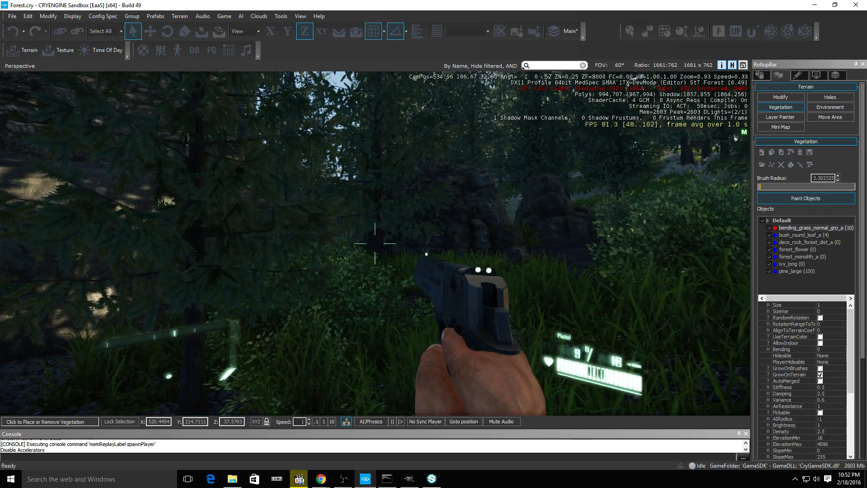
pyautogui.press('w')
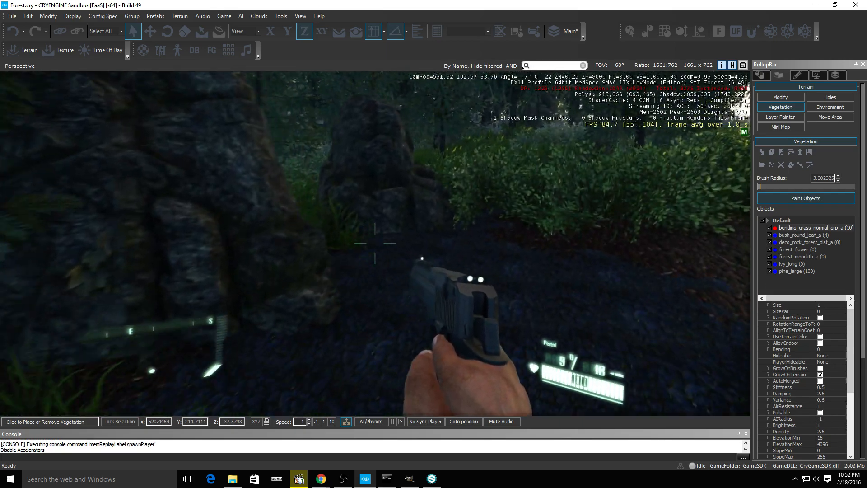
pyautogui.press('w')
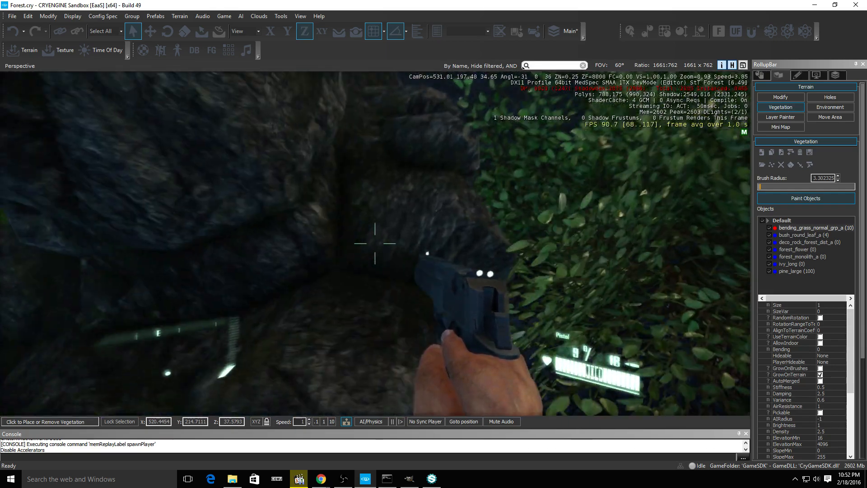
pyautogui.click(375, 243)
pyautogui.click(375, 243)
pyautogui.click(375, 243)
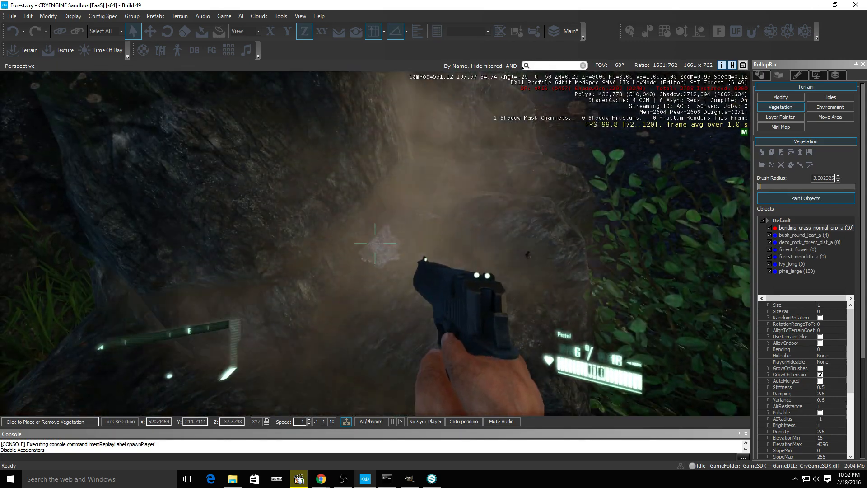
pyautogui.press('r')
# Walk through the forest and stone ruins to check the level from the player's view, ending game mode in the undergrowth
pyautogui.press('w')
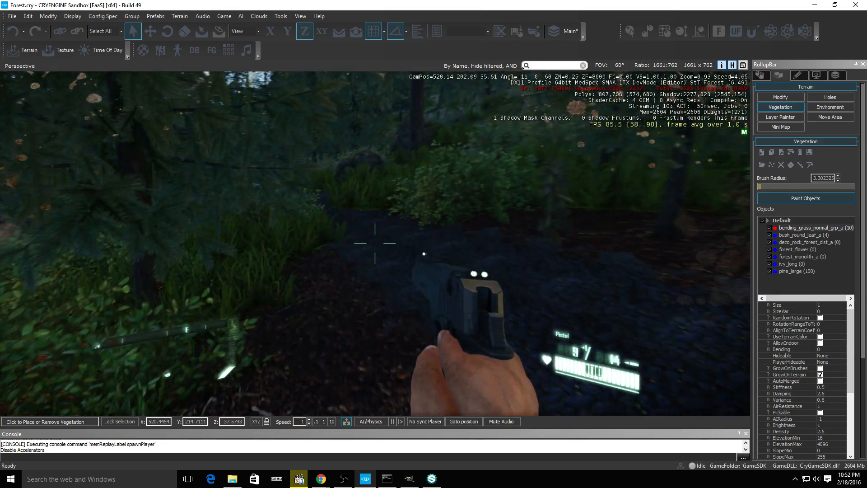
pyautogui.press('w')
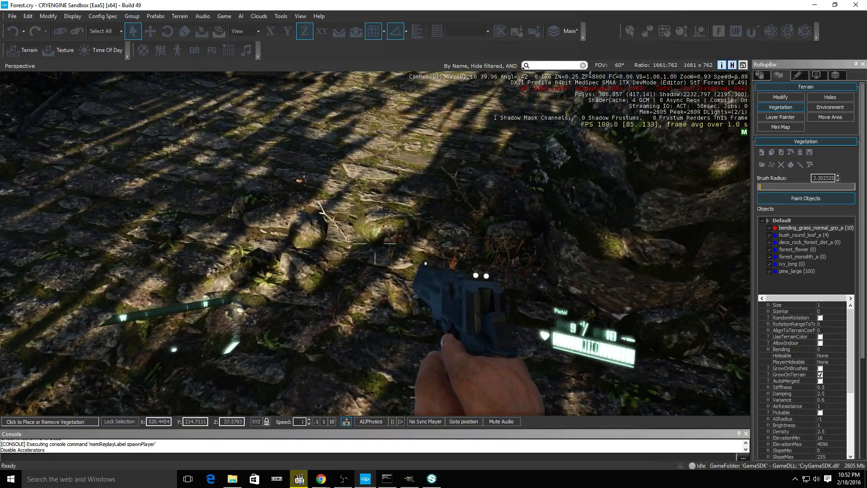
pyautogui.press('w')
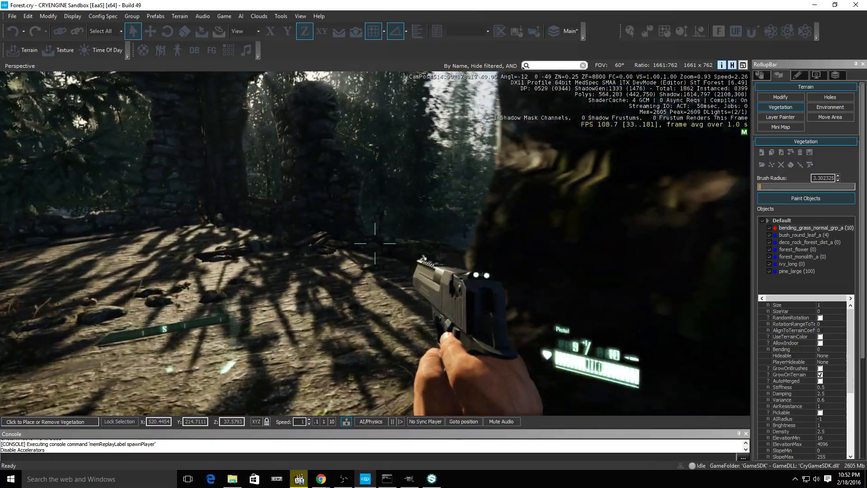
pyautogui.press('w')
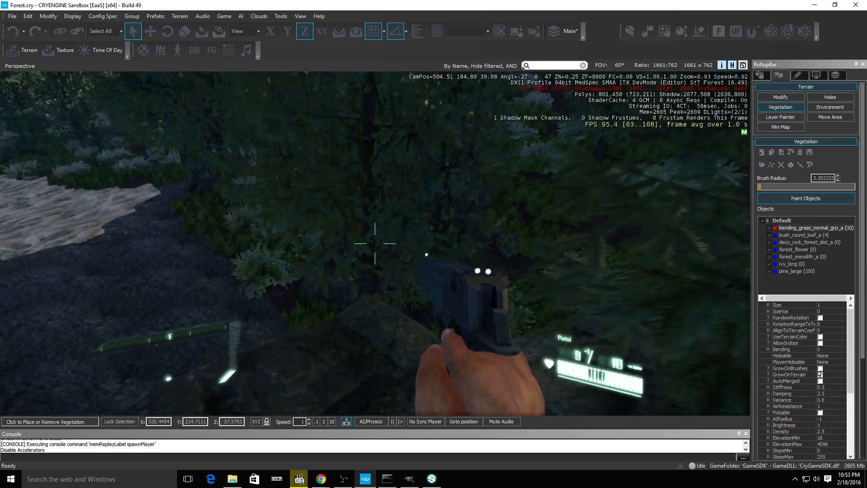
pyautogui.press('w')
pyautogui.press('w')
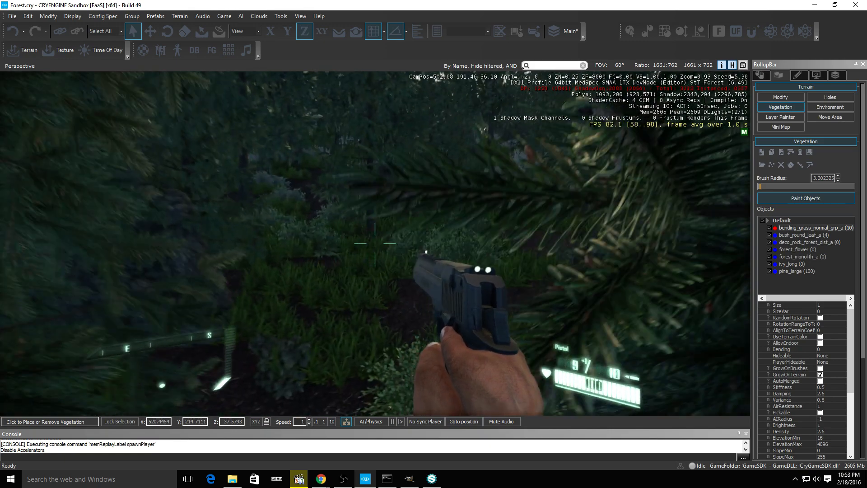
pyautogui.press('Escape')
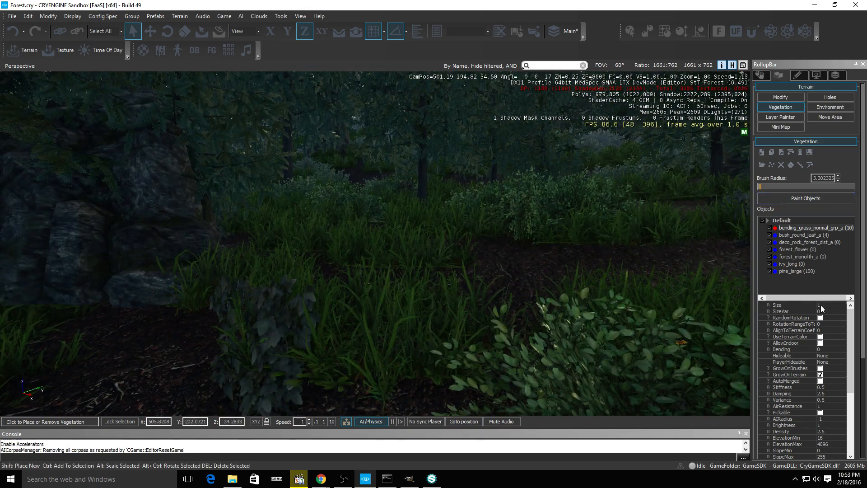
# Disable UseTerrainColor for bush_round_leaf_a and enable it for ivy_long
pyautogui.click(818, 236)
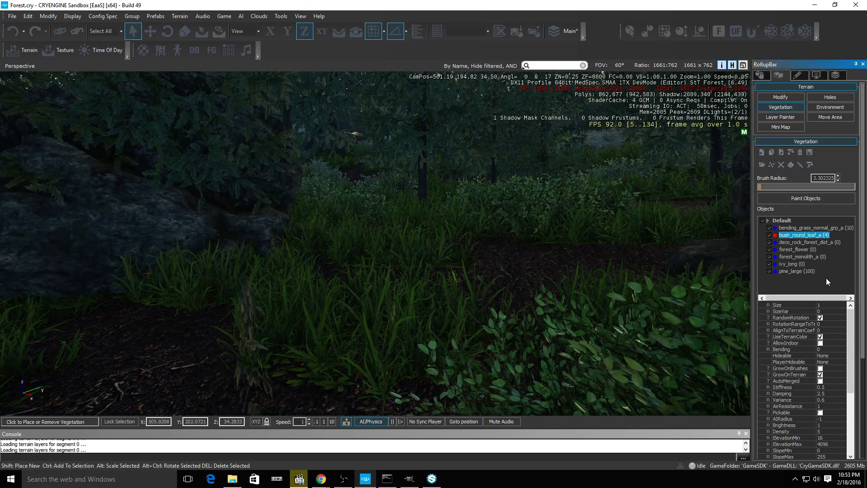
pyautogui.click(820, 337)
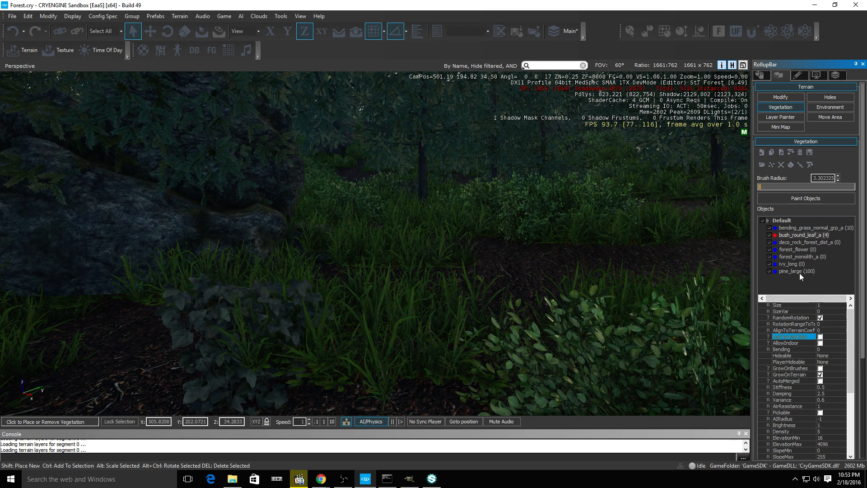
pyautogui.click(791, 264)
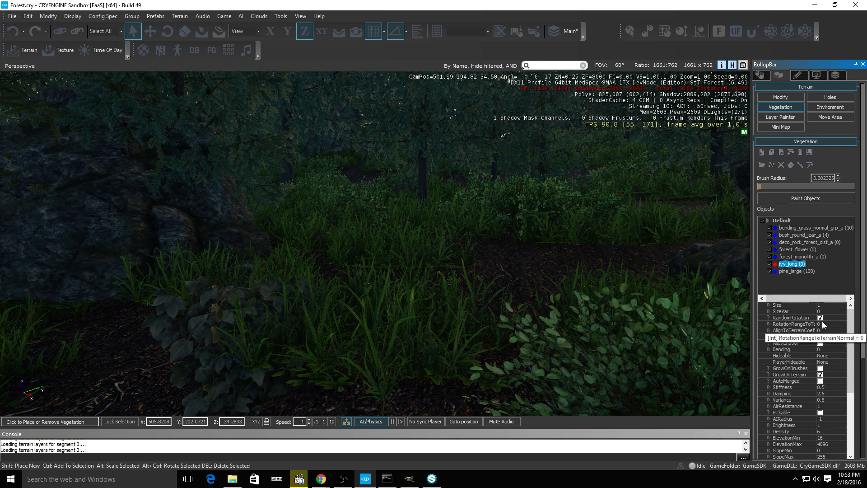
pyautogui.click(820, 337)
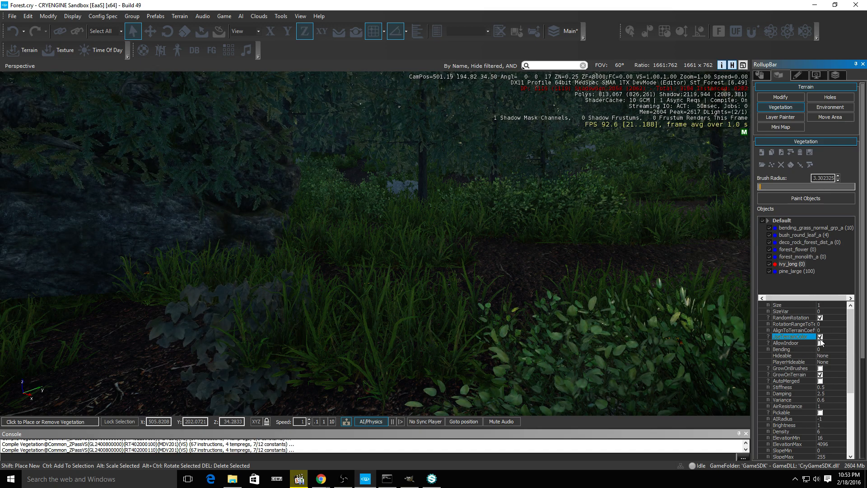
pyautogui.click(821, 340)
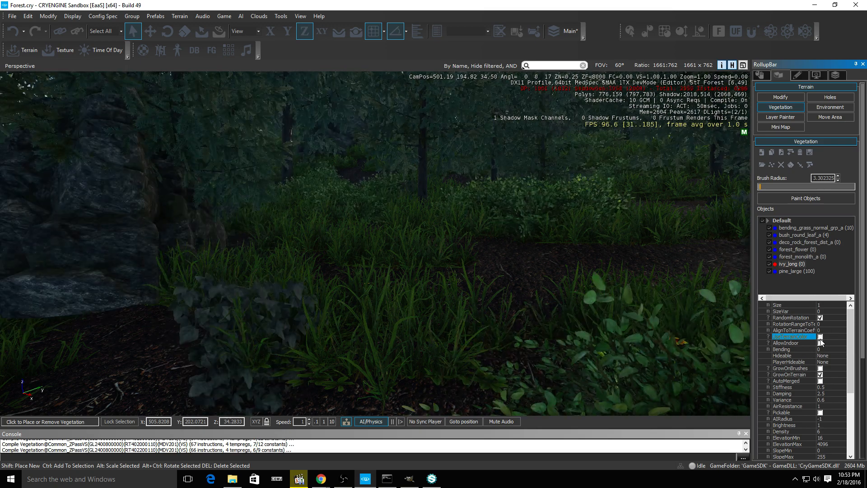
pyautogui.click(820, 339)
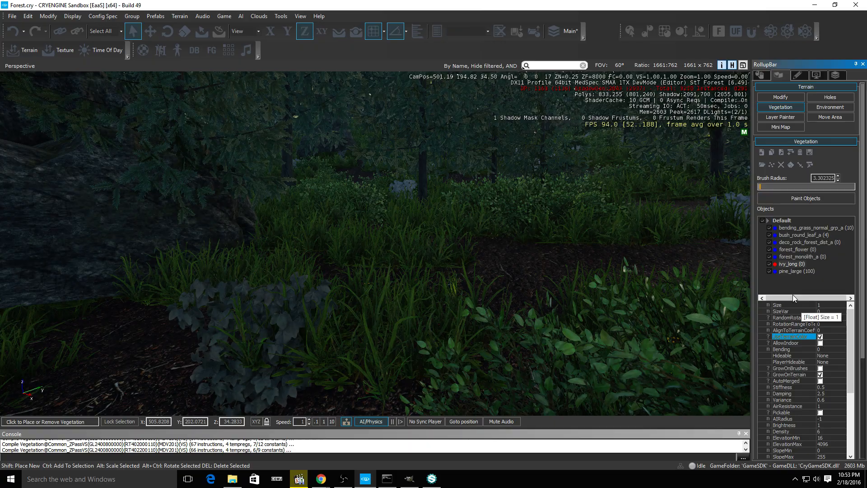
# Examine the ivy, bushes and rock formations along the path and around the stone structure
pyautogui.press('w')
pyautogui.moveTo(519, 283); pyautogui.dragTo(623, 275, button='right')
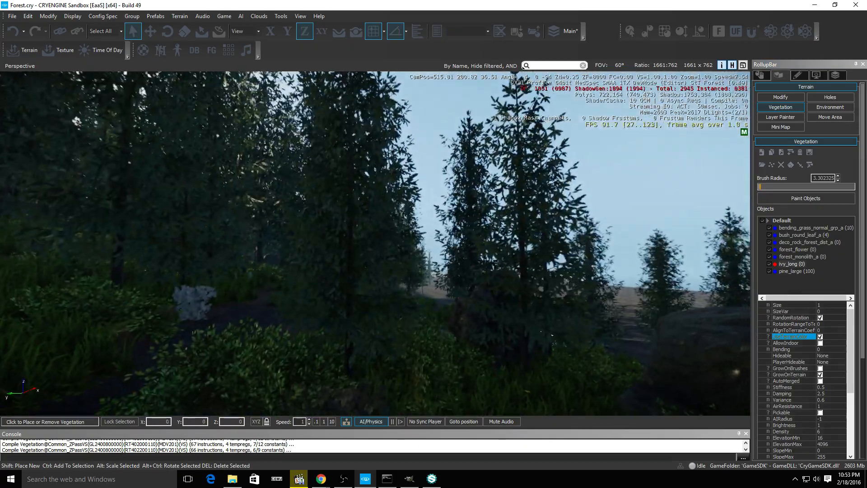
pyautogui.press('a')
pyautogui.moveTo(149, 93); pyautogui.dragTo(270, 123, button='right')
pyautogui.press('a')
pyautogui.moveTo(328, 213); pyautogui.dragTo(258, 210, button='right')
pyautogui.press('w')
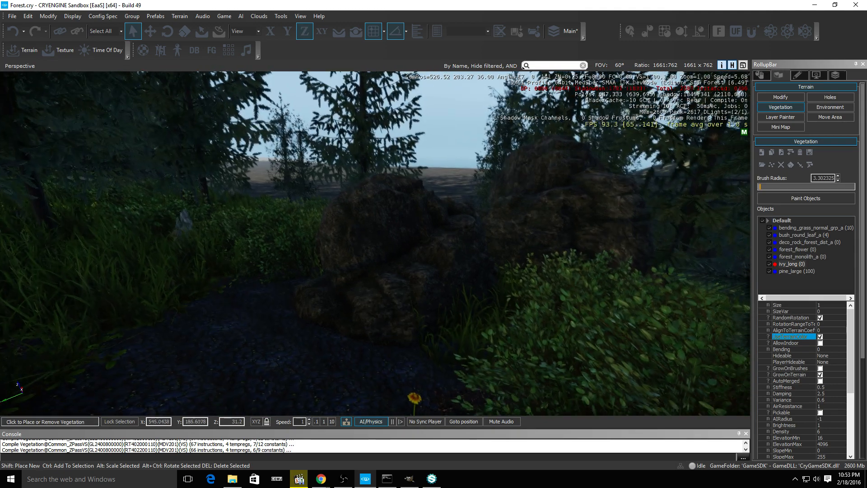
pyautogui.click(810, 256)
pyautogui.moveTo(566, 264); pyautogui.dragTo(628, 285, button='right')
pyautogui.press('s')
pyautogui.press('w')
pyautogui.moveTo(189, 289); pyautogui.dragTo(242, 269, button='right')
pyautogui.press('w')
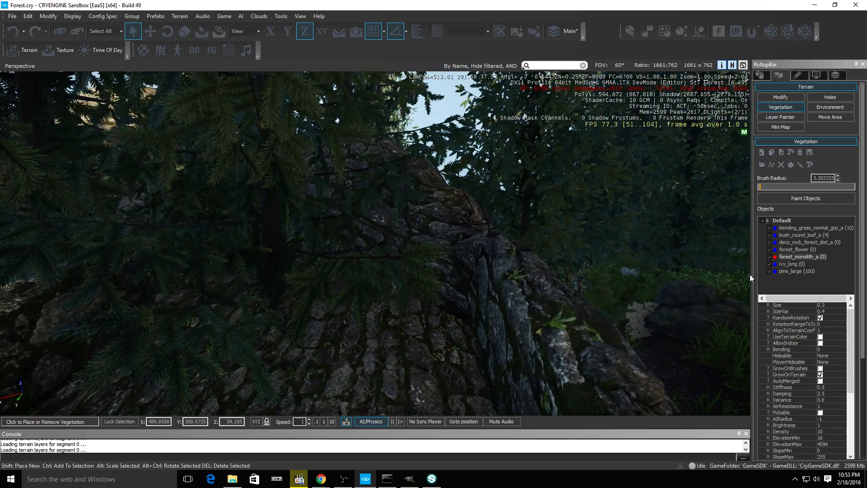
# Examine the pines growing around the stone structure and the surrounding undergrowth from above
pyautogui.click(798, 274)
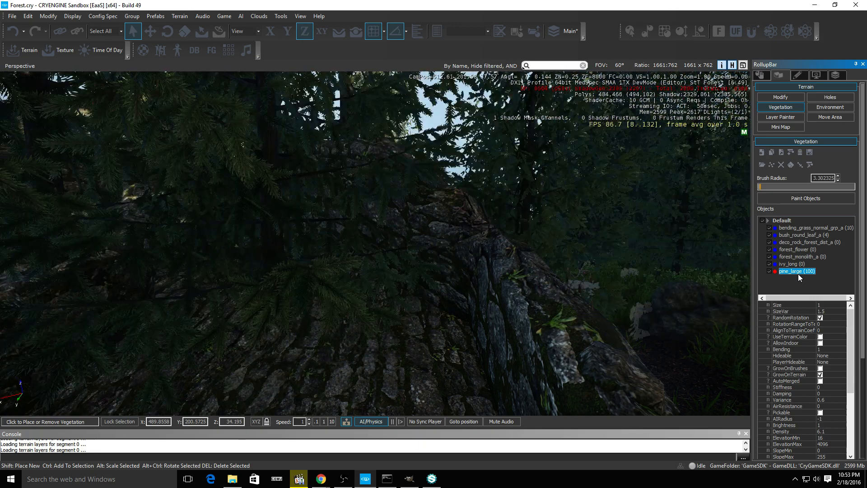
pyautogui.moveTo(327, 283); pyautogui.dragTo(284, 256, button='right')
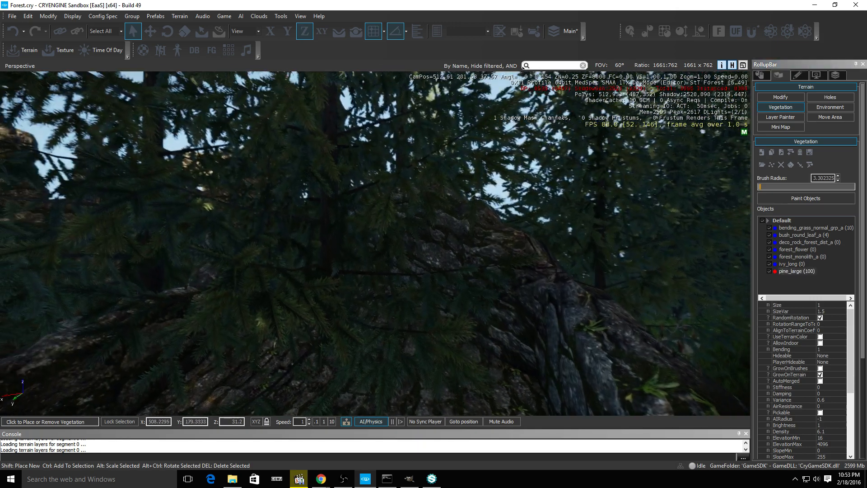
pyautogui.click(327, 283)
pyautogui.moveTo(329, 284); pyautogui.dragTo(269, 397, button='right')
pyautogui.press('w')
pyautogui.press('s')
pyautogui.press('s')
pyautogui.moveTo(450, 235); pyautogui.dragTo(443, 258, button='right')
pyautogui.press('w')
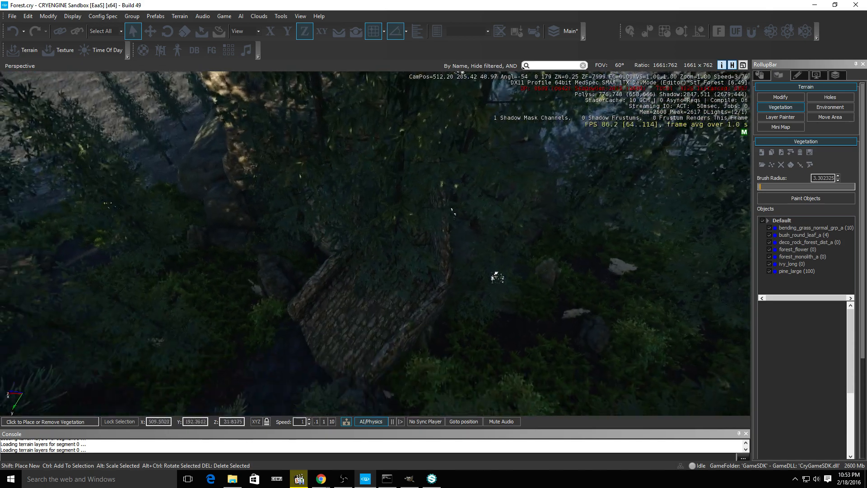
# Set up the Layer Painter to paint the Soil layer, masked by Forestsoil
pyautogui.click(786, 119)
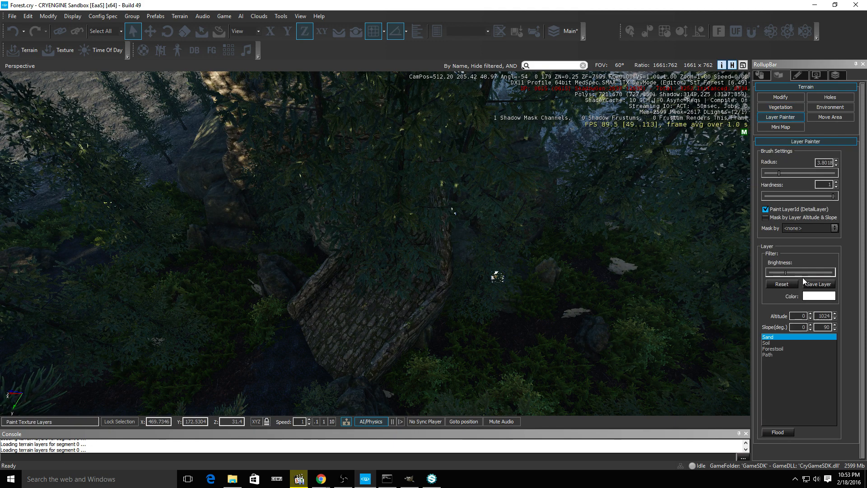
pyautogui.click(806, 228)
pyautogui.click(806, 253)
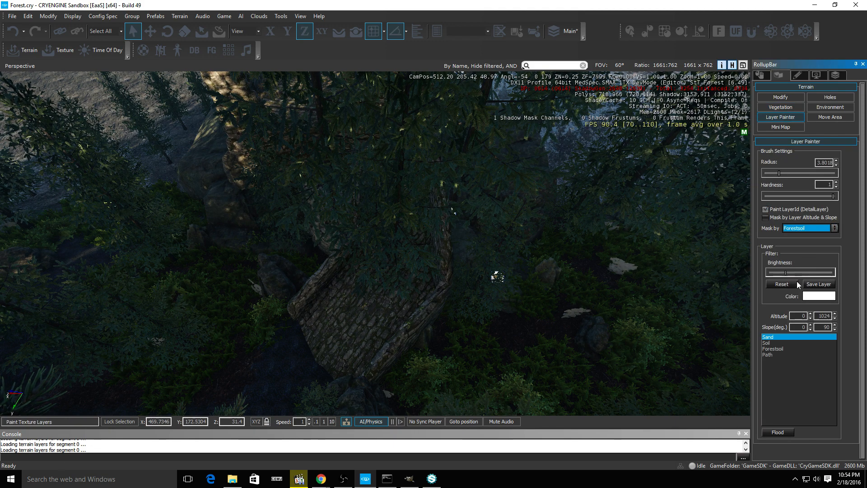
pyautogui.click(769, 343)
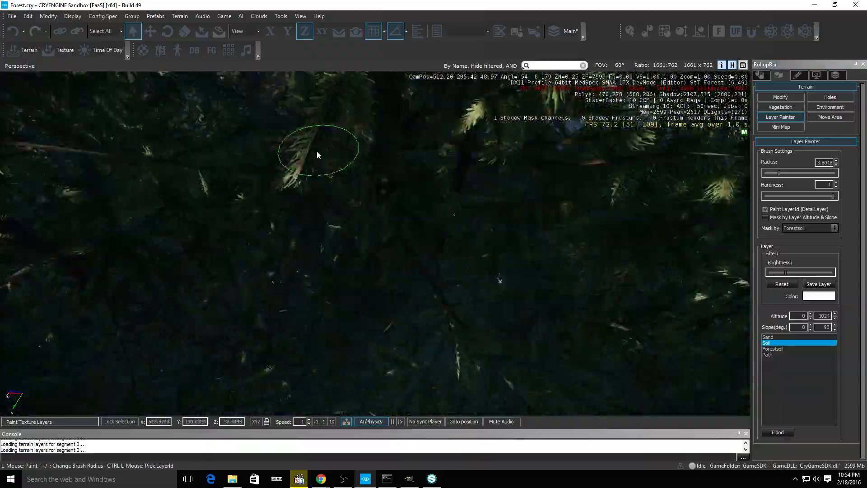
# Examine the forest floor between the pines and bushes for ground to cover with the Soil layer
pyautogui.press('a')
pyautogui.moveTo(458, 221); pyautogui.dragTo(587, 208, button='right')
pyautogui.press('w')
pyautogui.moveTo(402, 236); pyautogui.dragTo(330, 230, button='right')
pyautogui.press('w')
pyautogui.moveTo(424, 243); pyautogui.dragTo(532, 213, button='right')
pyautogui.press('s')
pyautogui.press('a')
pyautogui.moveTo(506, 164); pyautogui.dragTo(479, 220, button='right')
pyautogui.press('w')
pyautogui.press('s')
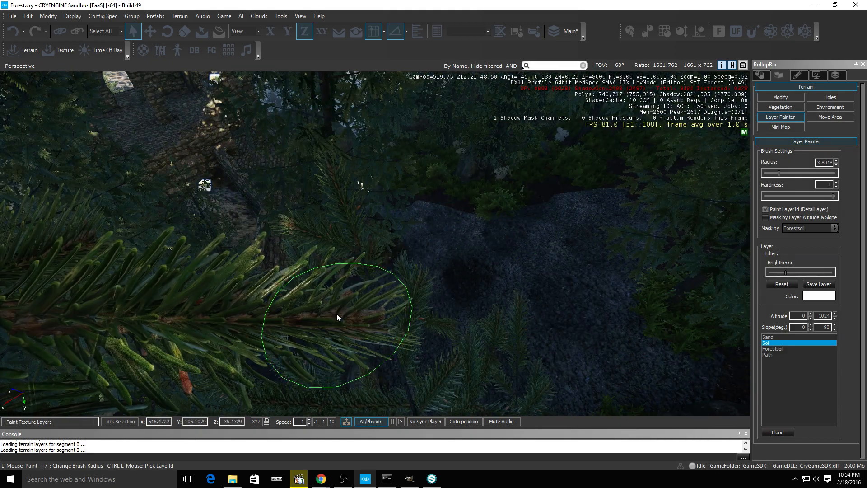
pyautogui.press('d')
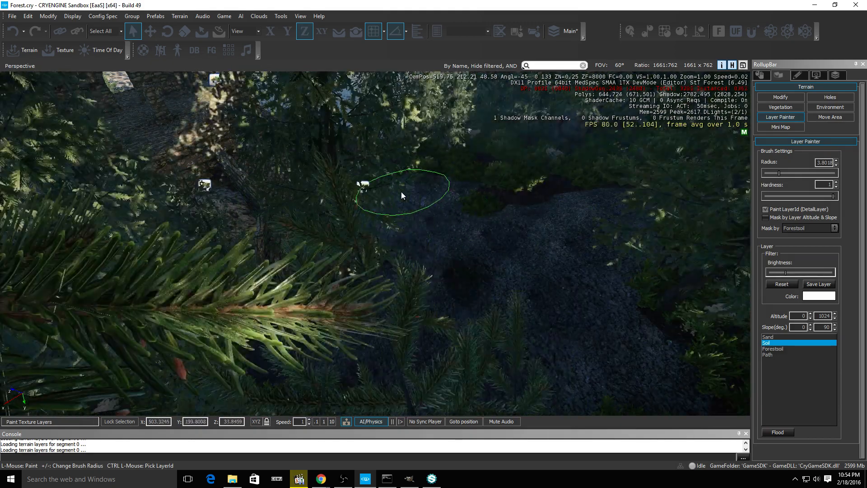
# Examine the bare ground and undergrowth around the foot of the stone ramp for places to add vegetation
pyautogui.moveTo(424, 248); pyautogui.dragTo(426, 259, button='right')
pyautogui.press('w')
pyautogui.press('w')
pyautogui.press('w')
pyautogui.press('s')
pyautogui.press('d')
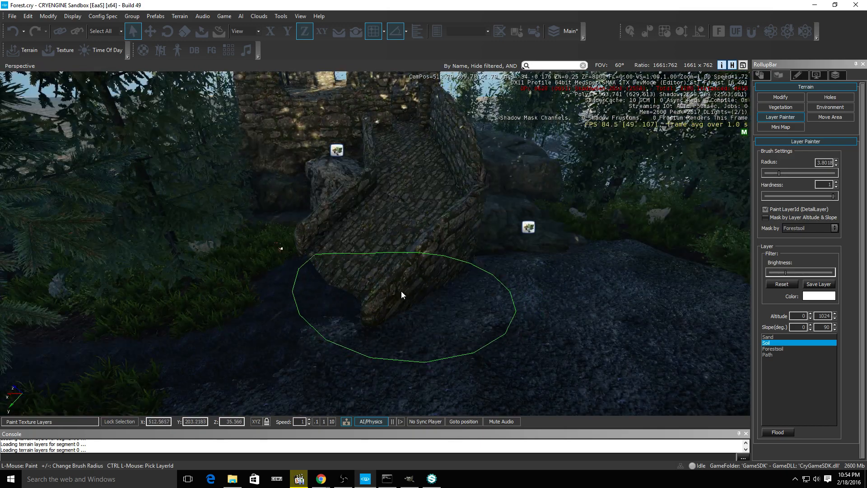
pyautogui.press('s')
pyautogui.moveTo(396, 298); pyautogui.dragTo(397, 312, button='right')
pyautogui.press('w')
pyautogui.press('s')
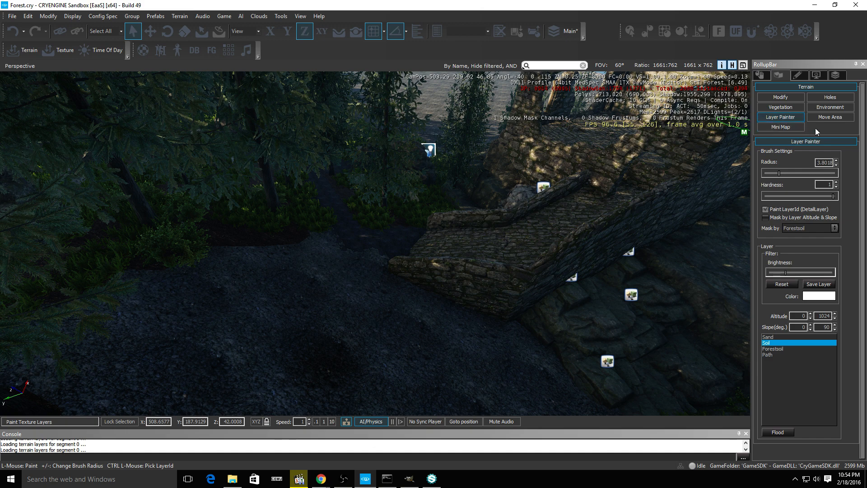
# Paint more pine_large trees with the vegetation brush over the bare ground beside the stone ramp
pyautogui.click(784, 107)
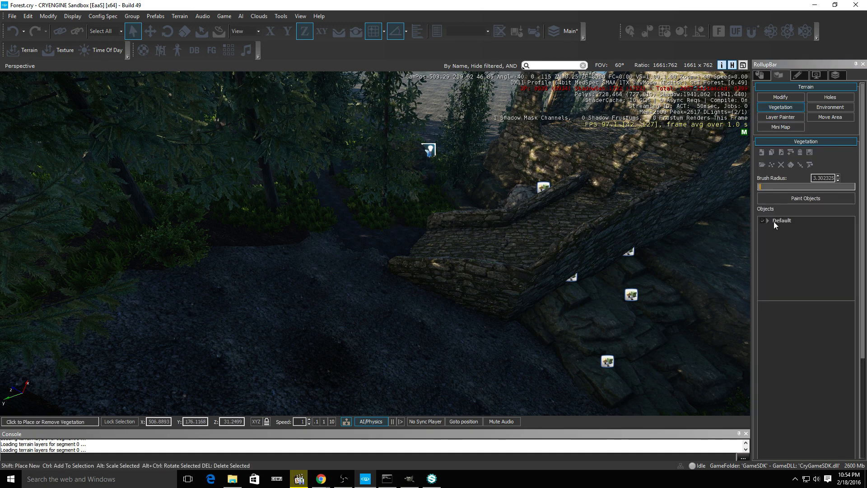
pyautogui.click(761, 153)
pyautogui.doubleClick(359, 171)
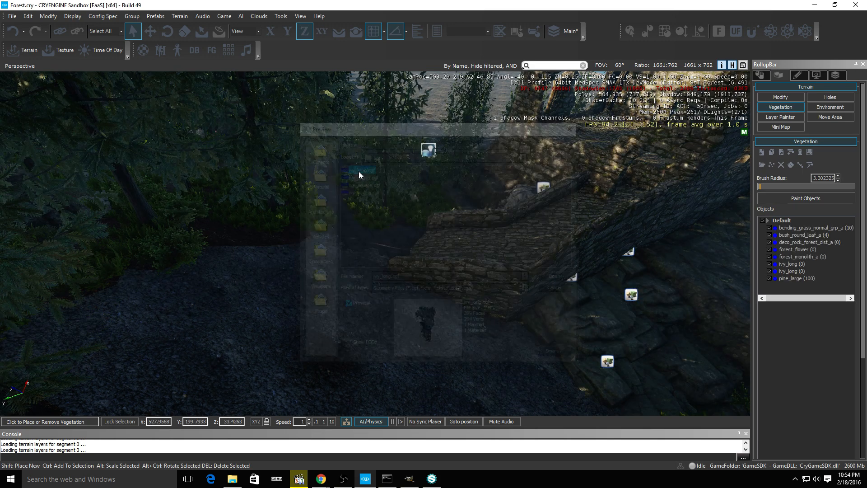
pyautogui.click(799, 279)
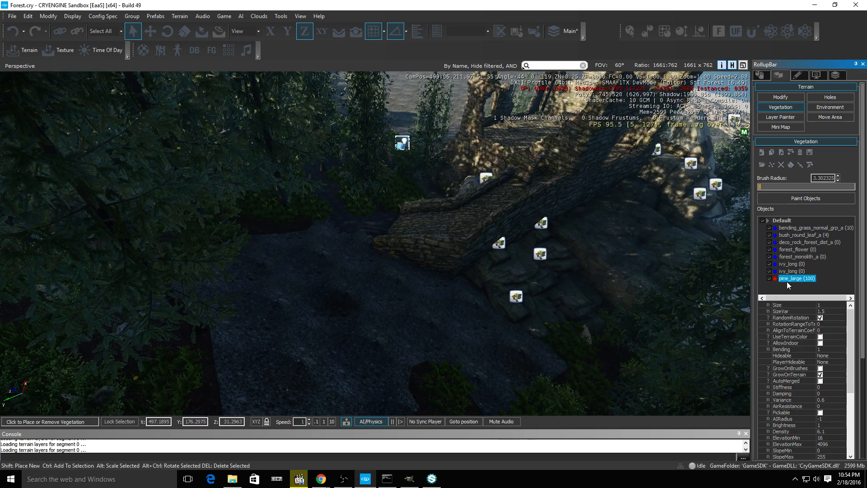
pyautogui.click(801, 198)
pyautogui.moveTo(539, 289); pyautogui.dragTo(437, 300, button='right')
pyautogui.press('d')
pyautogui.click(401, 287)
pyautogui.moveTo(400, 285)
pyautogui.mouseDown()
pyautogui.moveTo(419, 354)
pyautogui.moveTo(245, 267)
pyautogui.moveTo(240, 189)
pyautogui.moveTo(196, 242)
pyautogui.moveTo(740, 281)
pyautogui.mouseUp()
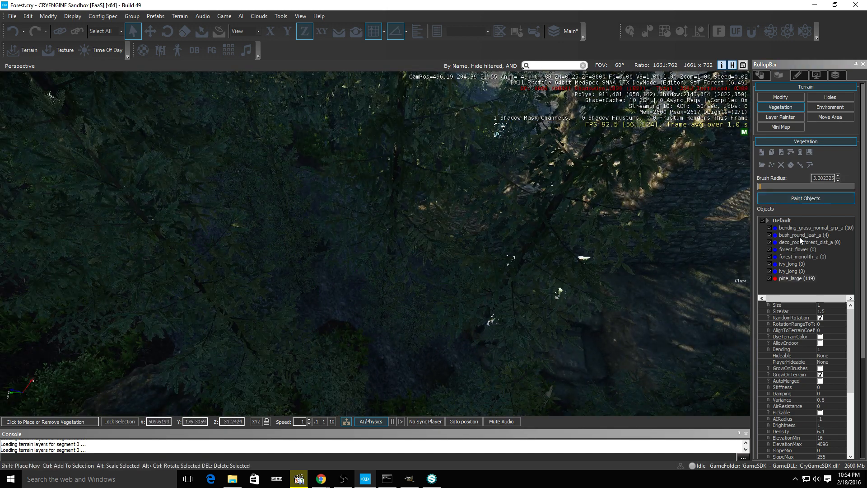
# Paint bending_grass_normal_grp_a over the forest floor around the end of the stone ramp
pyautogui.click(788, 228)
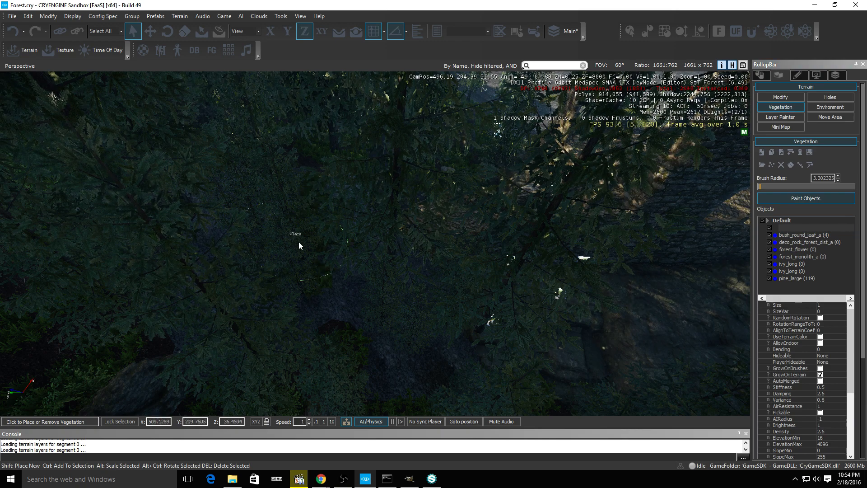
pyautogui.press('w')
pyautogui.moveTo(420, 337)
pyautogui.mouseDown(button='right')
pyautogui.moveTo(454, 286)
pyautogui.moveTo(424, 338)
pyautogui.mouseUp(button='right')
pyautogui.press('d')
pyautogui.moveTo(367, 208); pyautogui.dragTo(227, 127)
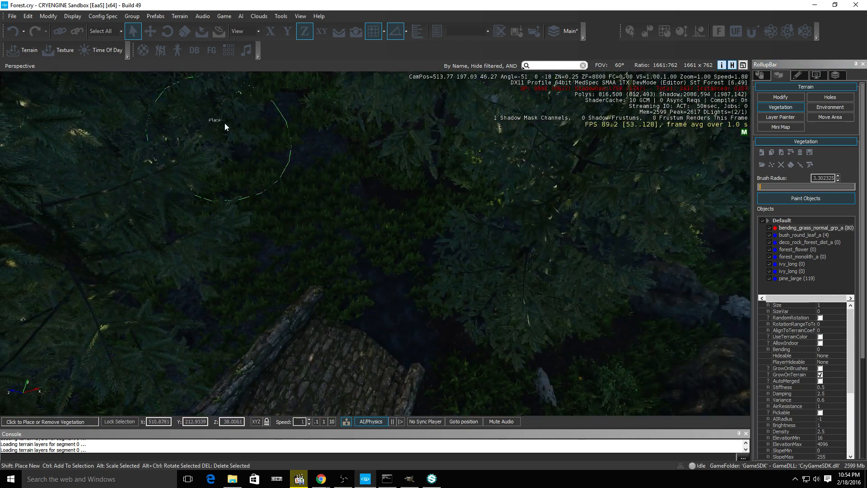
# Paint forest_flower and bush_round_leaf_a plants into the grass around the end of the stone ramp
pyautogui.click(801, 251)
pyautogui.moveTo(456, 251)
pyautogui.mouseDown()
pyautogui.moveTo(240, 250)
pyautogui.moveTo(275, 107)
pyautogui.mouseUp()
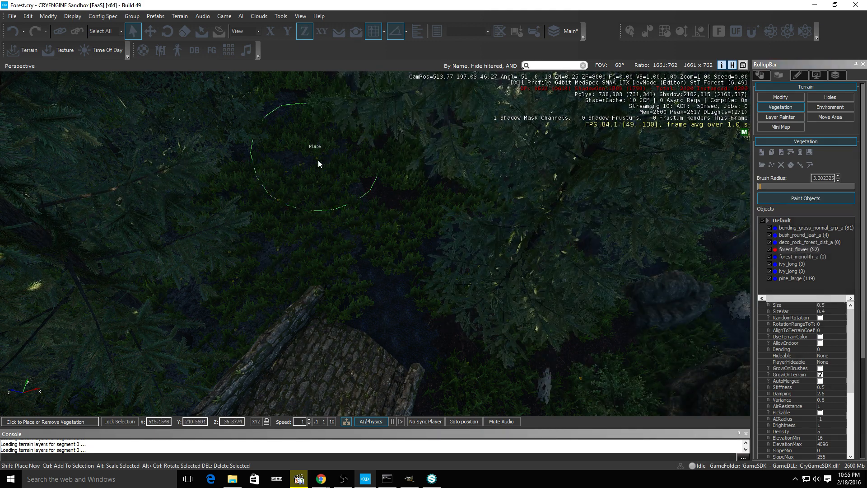
pyautogui.moveTo(318, 160); pyautogui.dragTo(199, 367)
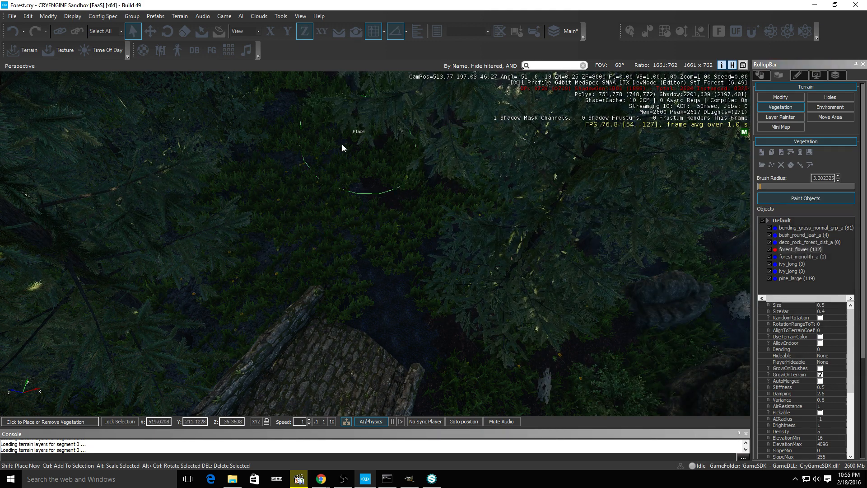
pyautogui.moveTo(342, 146); pyautogui.dragTo(196, 83)
pyautogui.click(803, 256)
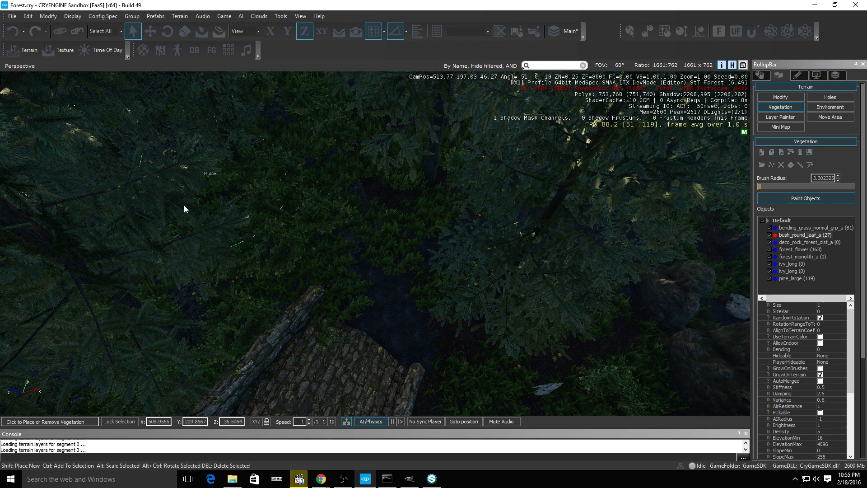
# Walk through the newly planted grass, bushes and pines in game mode, and return to the editor
pyautogui.press('w')
pyautogui.moveTo(425, 214)
pyautogui.mouseDown(button='right')
pyautogui.moveTo(431, 246)
pyautogui.moveTo(454, 260)
pyautogui.moveTo(501, 265)
pyautogui.moveTo(450, 260)
pyautogui.moveTo(426, 246)
pyautogui.mouseUp(button='right')
pyautogui.press('d')
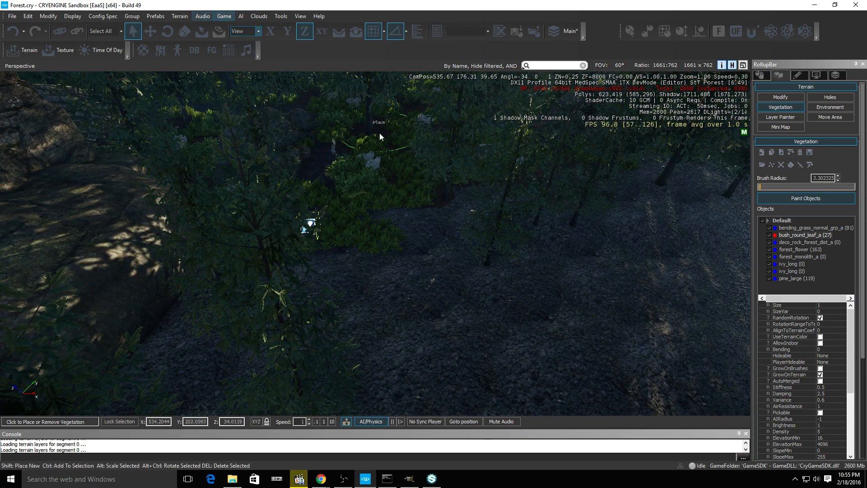
pyautogui.press('w')
pyautogui.moveTo(379, 133); pyautogui.dragTo(395, 107, button='right')
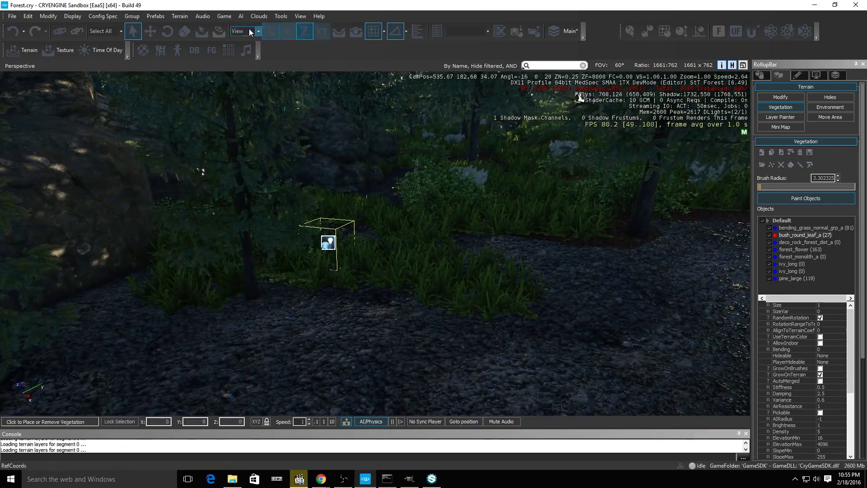
pyautogui.click(224, 16)
pyautogui.click(230, 28)
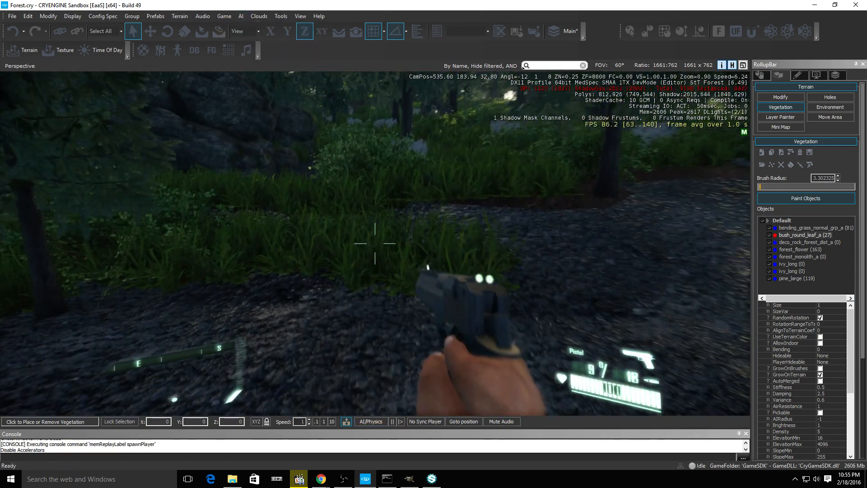
pyautogui.press('w')
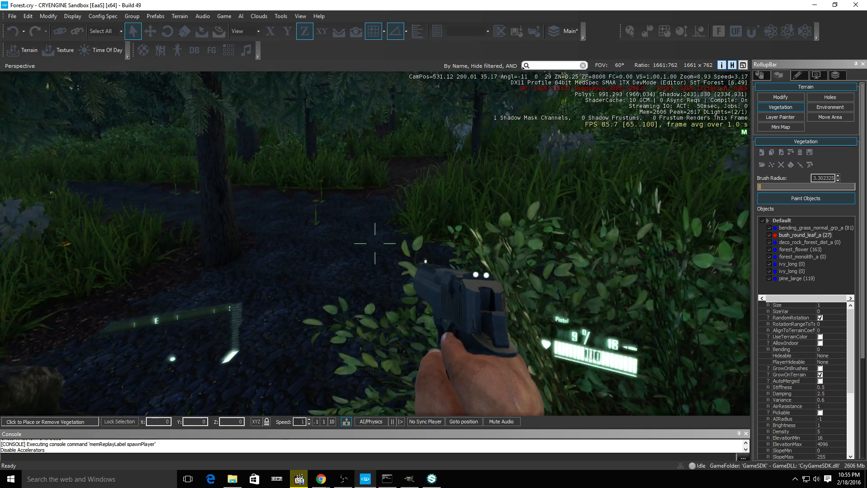
pyautogui.press('Escape')
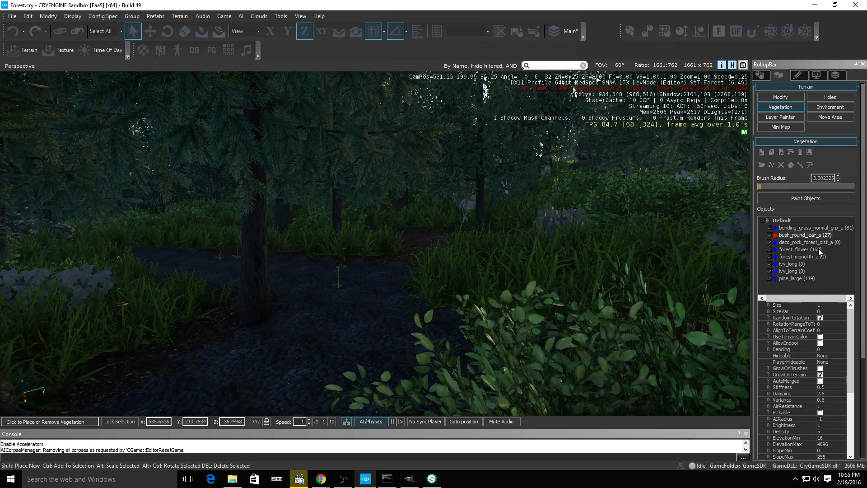
# Set AlignToTerrainCoef to 1 for bending_grass_normal_grp_a and bush_round_leaf_a
pyautogui.click(811, 227)
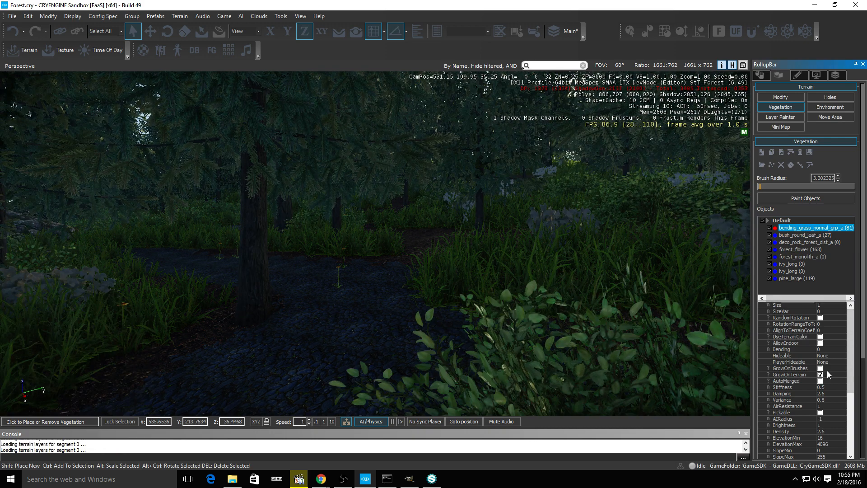
pyautogui.click(820, 330)
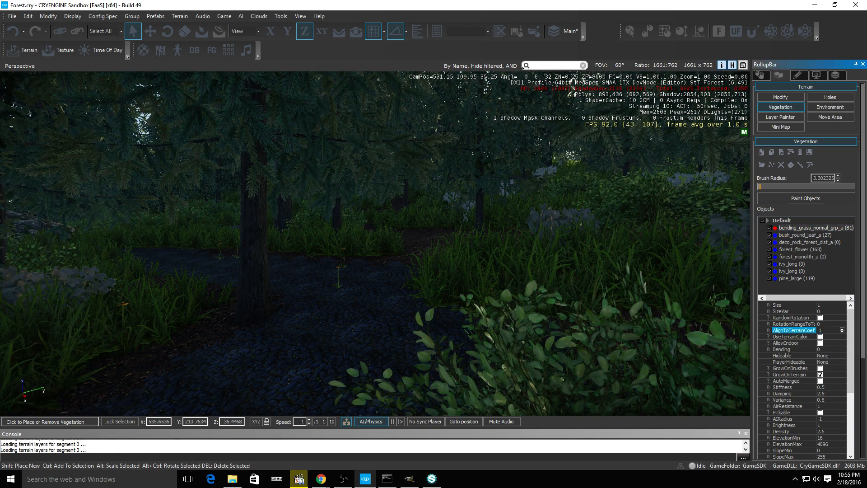
pyautogui.press('Return')
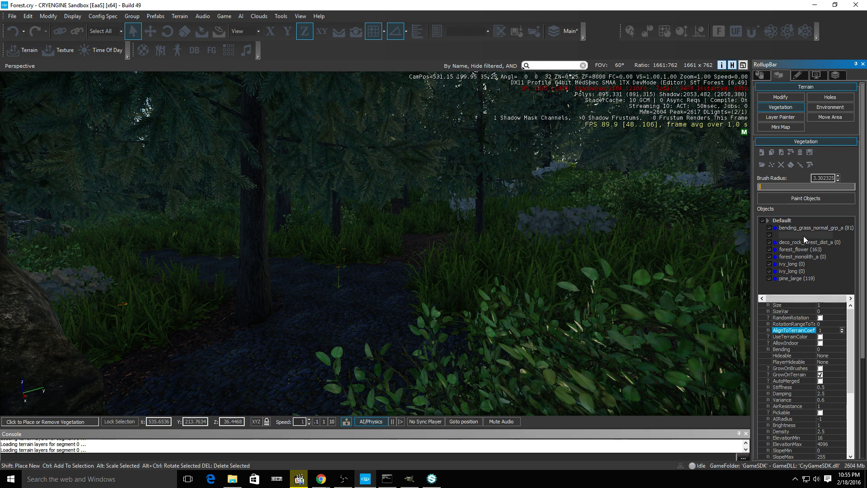
pyautogui.click(803, 236)
pyautogui.click(820, 318)
pyautogui.click(821, 324)
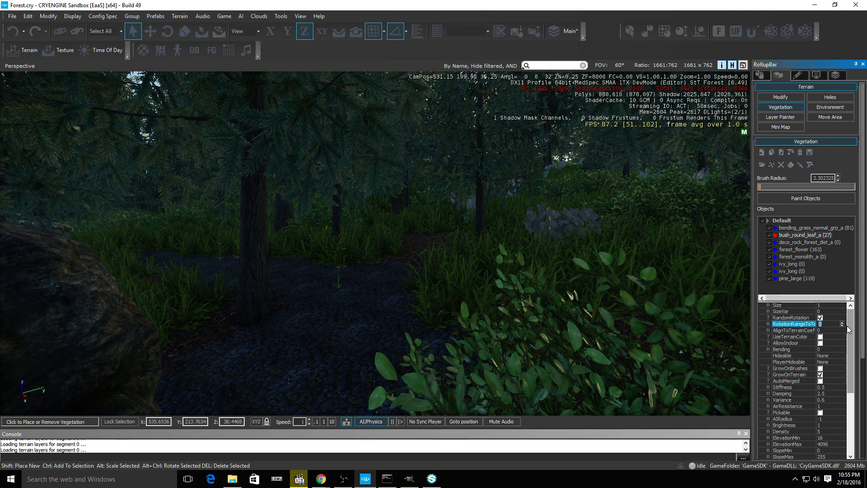
pyautogui.click(833, 330)
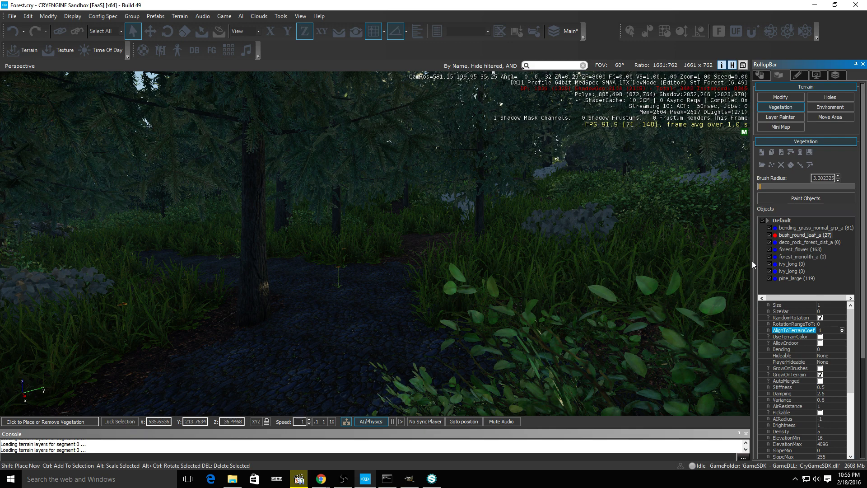
# Set AlignToTerrainCoef to 1 for deco_rock_forest_dist_a, forest_flower and forest_monolith_a
pyautogui.click(808, 242)
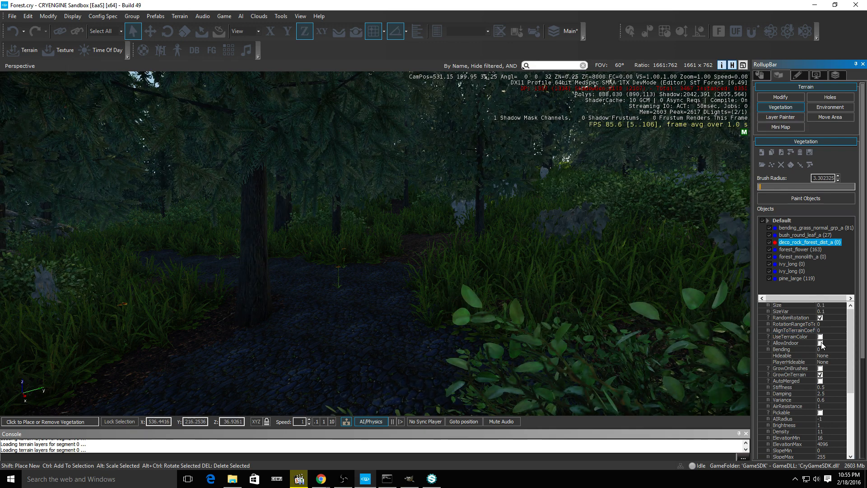
pyautogui.click(823, 330)
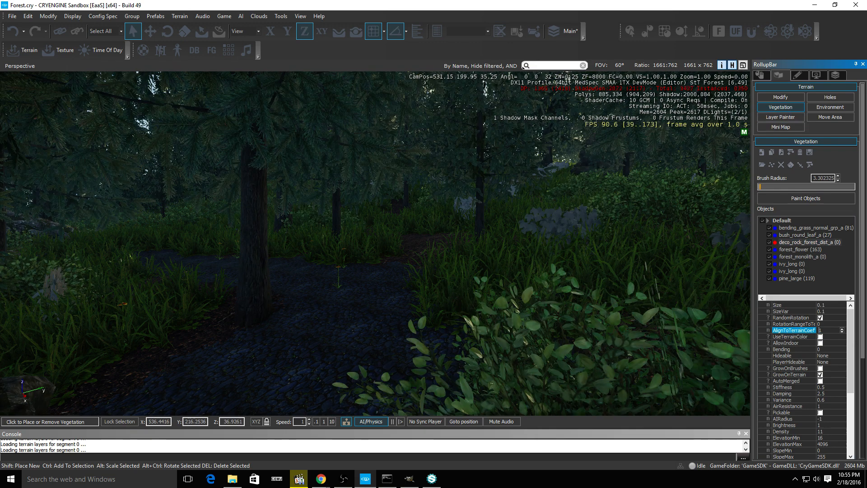
pyautogui.click(796, 248)
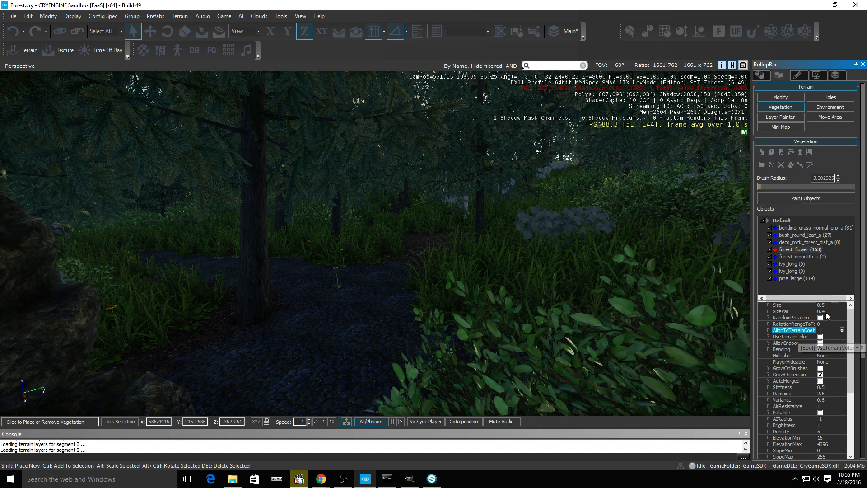
pyautogui.click(801, 256)
pyautogui.click(826, 329)
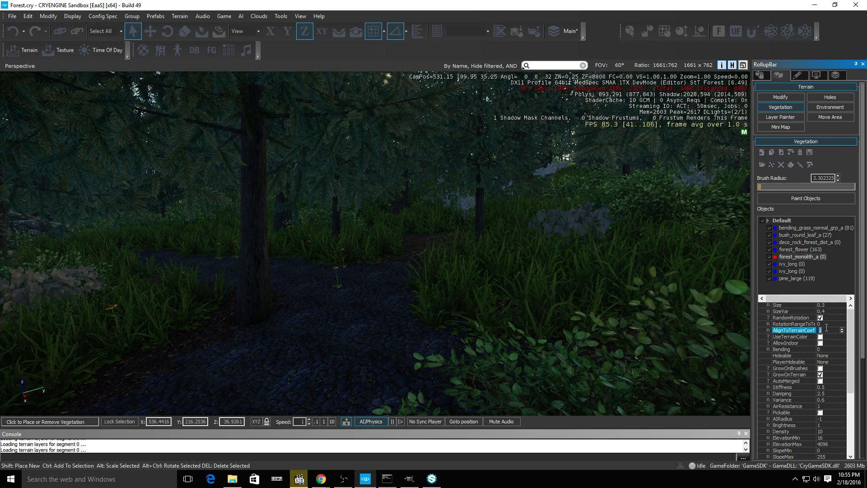
# Set AlignToTerrainCoef to 1 for both ivy_long objects and pine_large
pyautogui.click(797, 263)
pyautogui.click(828, 330)
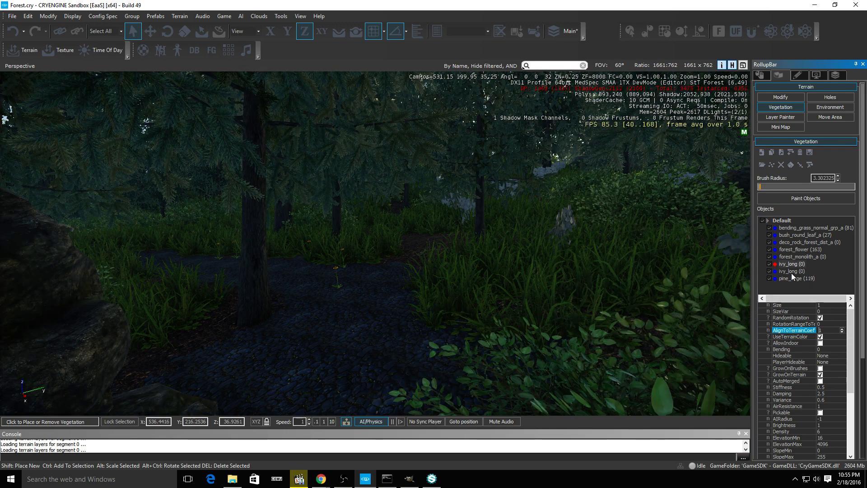
pyautogui.click(791, 272)
pyautogui.click(828, 330)
pyautogui.write('1')
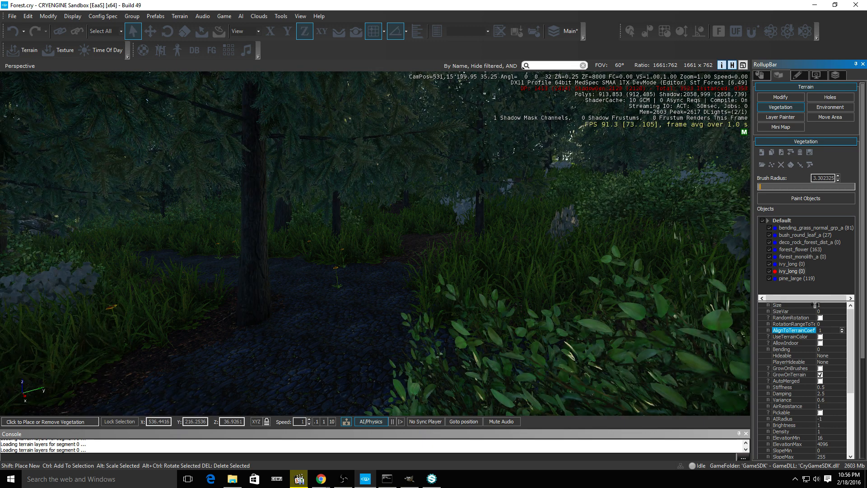
pyautogui.click(799, 278)
pyautogui.click(826, 333)
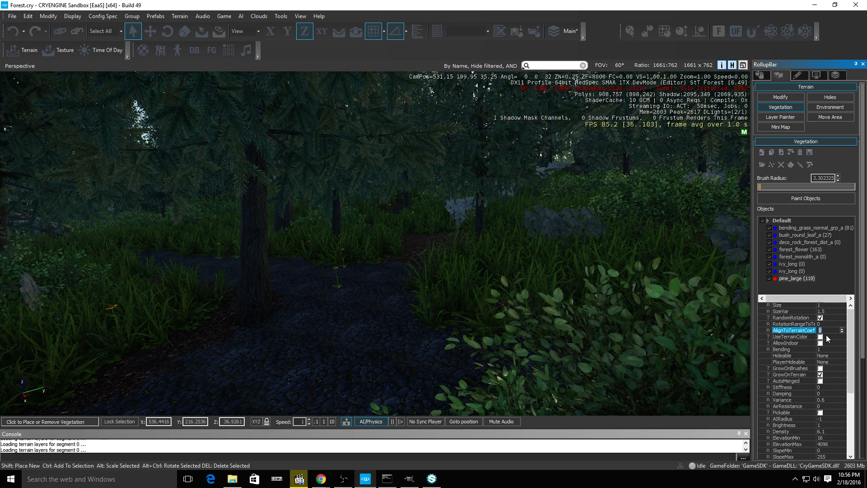
pyautogui.write('1')
# Examine the rocks, flowers and grass along the path to check how they sit on the terrain
pyautogui.moveTo(305, 124); pyautogui.dragTo(203, 190, button='right')
pyautogui.press('s')
pyautogui.press('w')
pyautogui.moveTo(486, 239); pyautogui.dragTo(482, 291, button='right')
pyautogui.press('s')
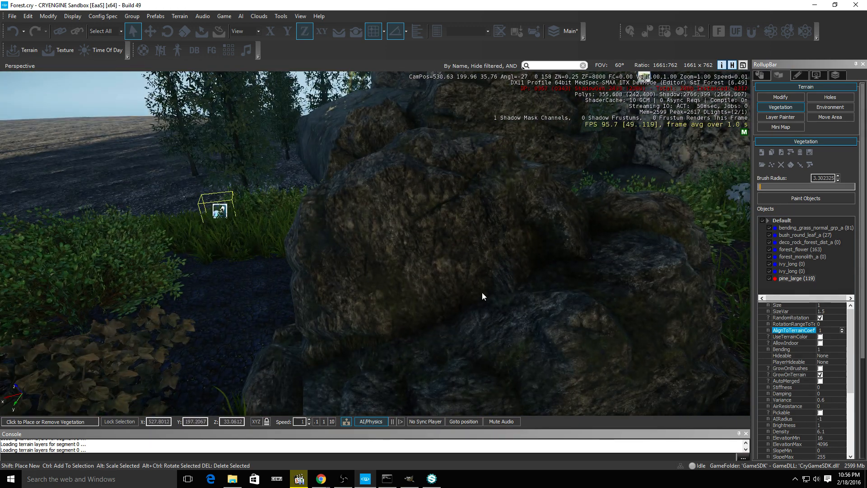
pyautogui.moveTo(481, 293); pyautogui.dragTo(491, 344)
pyautogui.moveTo(491, 343); pyautogui.dragTo(493, 330, button='right')
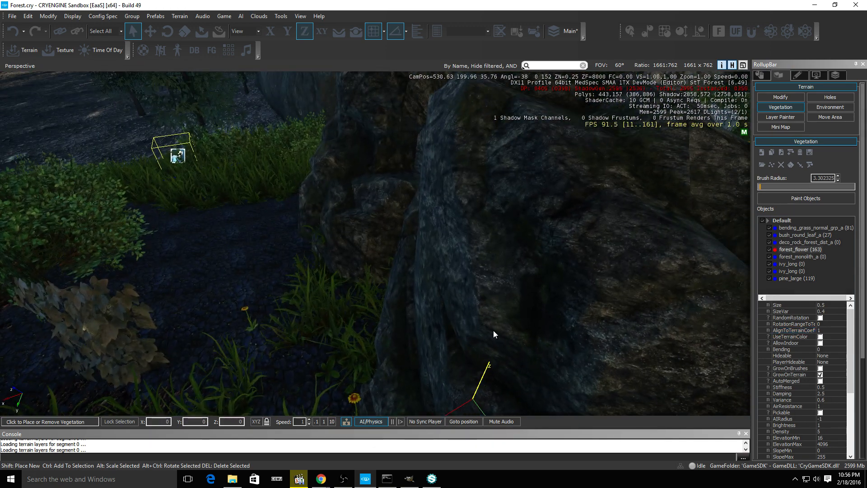
pyautogui.click(515, 267)
pyautogui.press('a')
pyautogui.moveTo(362, 196); pyautogui.dragTo(447, 272, button='right')
pyautogui.press('s')
pyautogui.press('w')
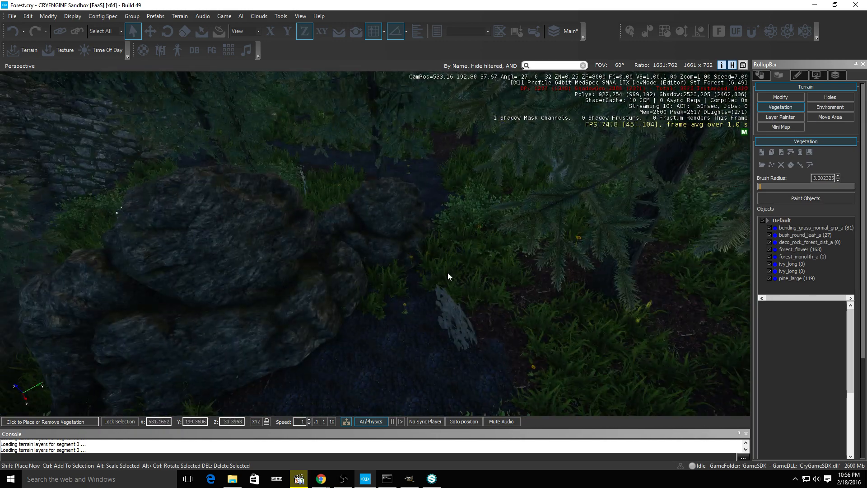
# Set up the Layer Painter to paint the Path layer, masked by Forestsoil, with a brush radius of about 1.02
pyautogui.click(795, 117)
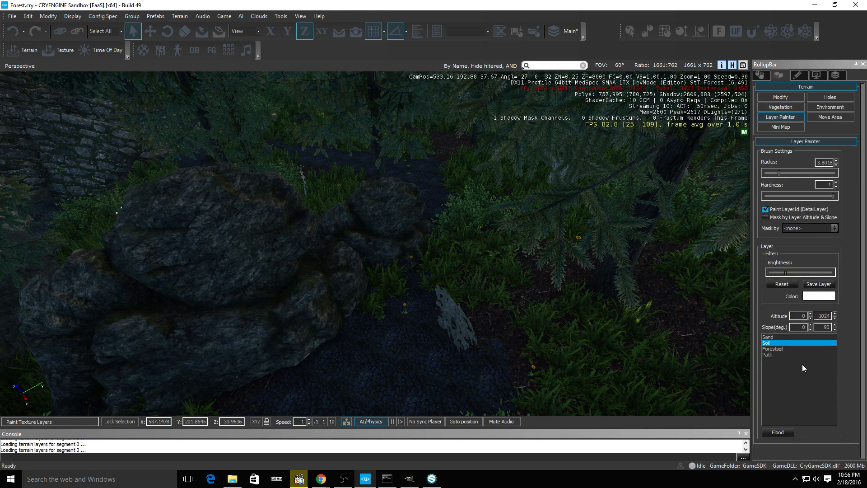
pyautogui.click(774, 355)
pyautogui.click(804, 227)
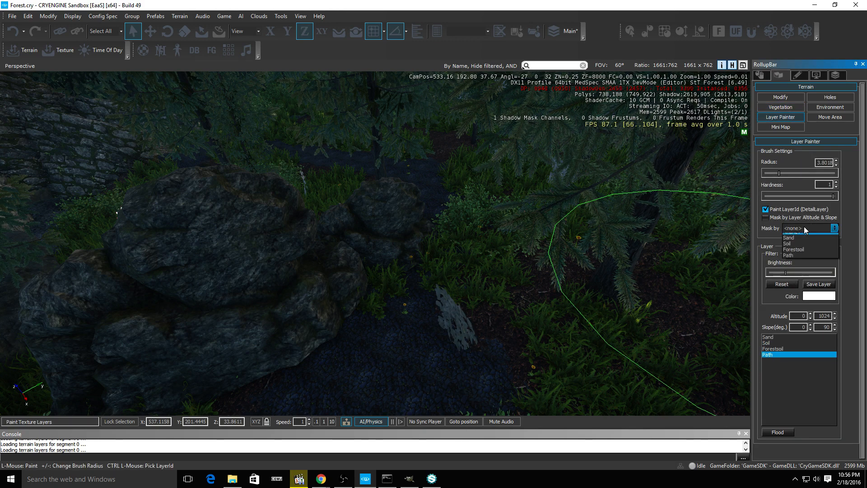
pyautogui.click(808, 254)
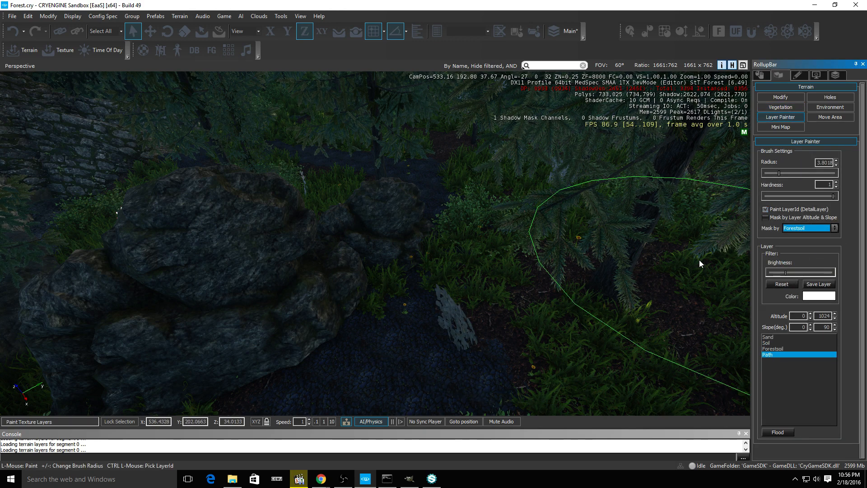
pyautogui.moveTo(779, 176); pyautogui.dragTo(734, 177)
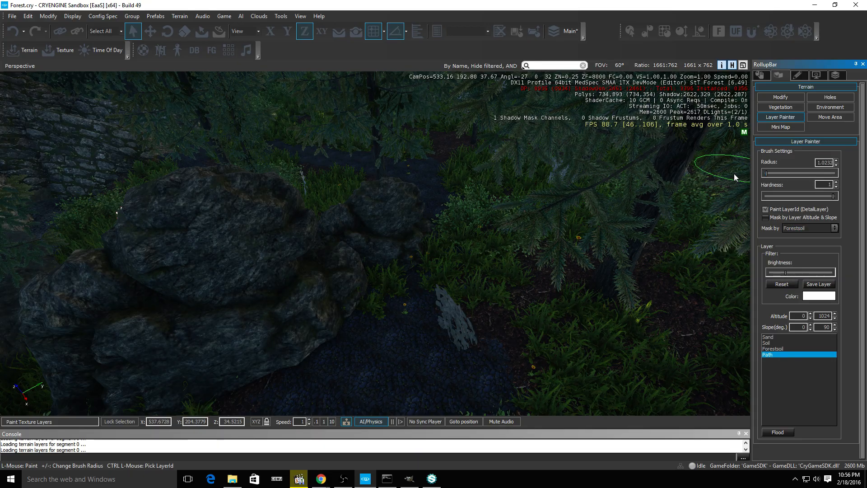
# Paint the Path layer over the forest soil along the trail beside the large boulder
pyautogui.moveTo(363, 246)
pyautogui.mouseDown()
pyautogui.moveTo(354, 293)
pyautogui.moveTo(330, 292)
pyautogui.moveTo(380, 221)
pyautogui.moveTo(370, 192)
pyautogui.moveTo(401, 223)
pyautogui.mouseUp()
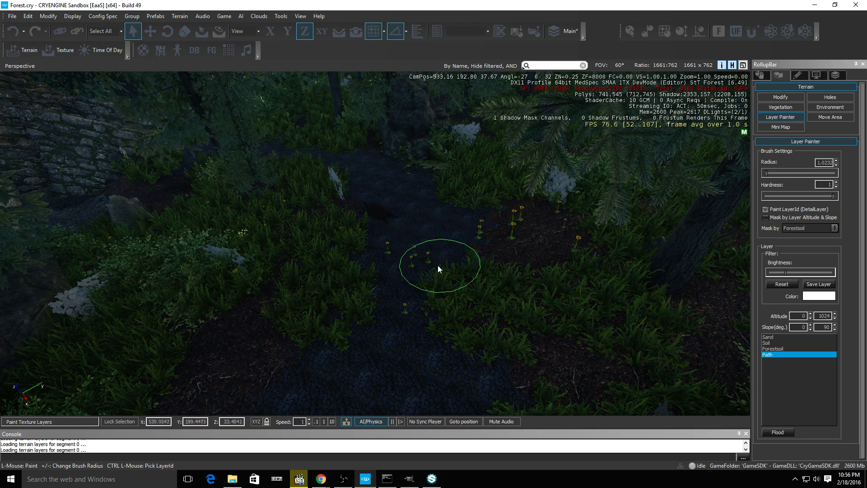
pyautogui.moveTo(437, 266)
pyautogui.mouseDown()
pyautogui.moveTo(462, 347)
pyautogui.moveTo(410, 366)
pyautogui.mouseUp()
pyautogui.moveTo(394, 268)
pyautogui.mouseDown(button='right')
pyautogui.moveTo(352, 334)
pyautogui.moveTo(382, 267)
pyautogui.mouseUp(button='right')
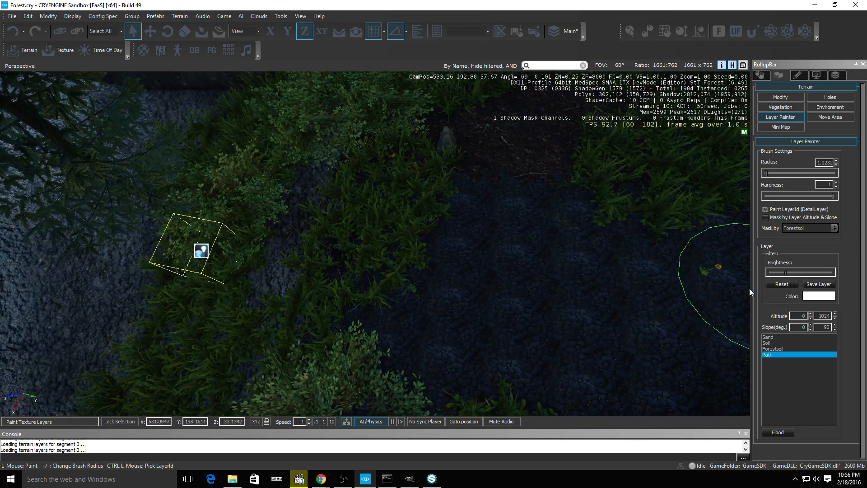
# Mask the Path brush by Soil and look over the trail near the ruin
pyautogui.click(814, 225)
pyautogui.click(801, 239)
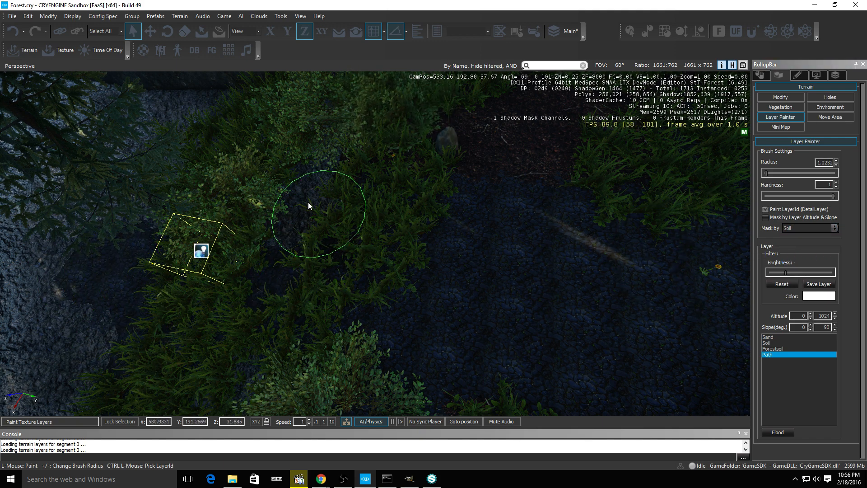
pyautogui.moveTo(376, 272); pyautogui.dragTo(386, 259, button='right')
pyautogui.press('s')
pyautogui.moveTo(471, 263)
pyautogui.mouseDown(button='right')
pyautogui.moveTo(562, 243)
pyautogui.moveTo(548, 235)
pyautogui.moveTo(536, 245)
pyautogui.mouseUp(button='right')
pyautogui.press('w')
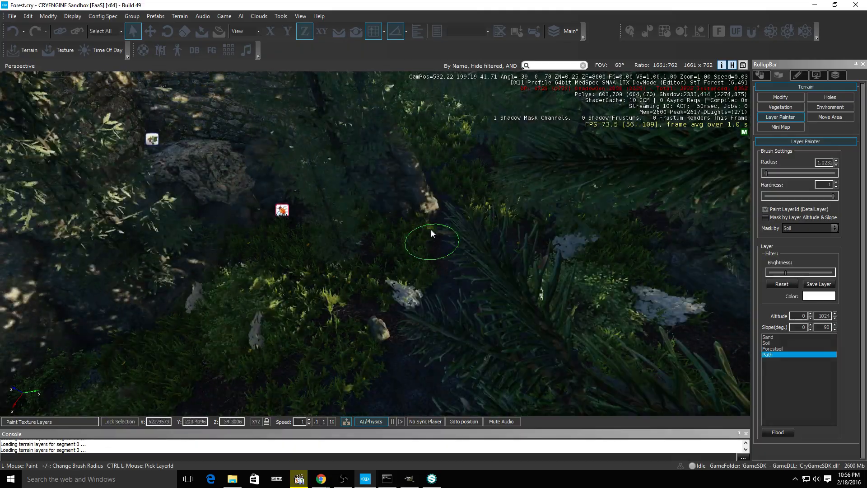
# Mask the Path brush by Forestsoil and paint the Path layer up the trail toward the boulder at its bend
pyautogui.click(811, 229)
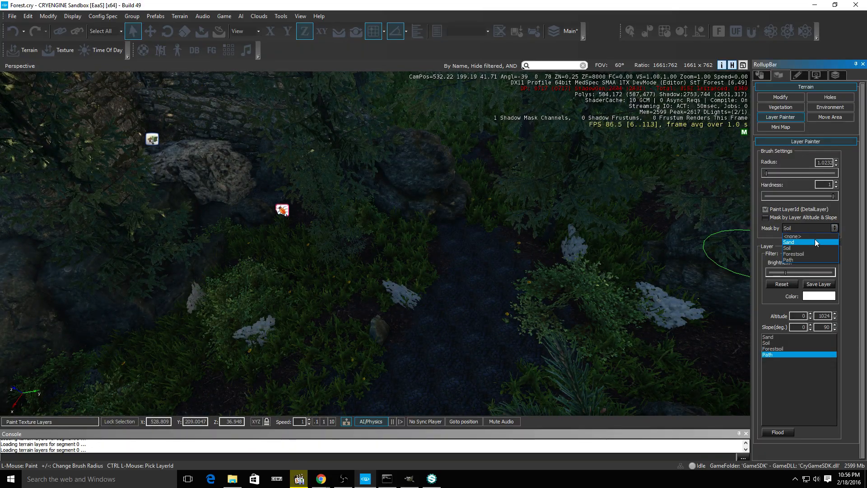
pyautogui.click(807, 254)
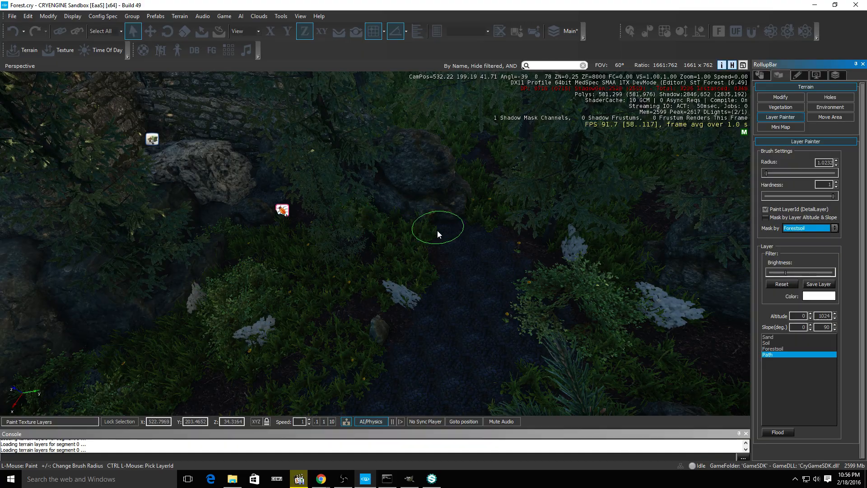
pyautogui.moveTo(436, 261)
pyautogui.mouseDown()
pyautogui.moveTo(384, 173)
pyautogui.moveTo(440, 172)
pyautogui.mouseUp()
pyautogui.press('w')
pyautogui.moveTo(487, 253)
pyautogui.mouseDown(button='right')
pyautogui.moveTo(499, 259)
pyautogui.moveTo(487, 259)
pyautogui.mouseUp(button='right')
pyautogui.press('s')
pyautogui.press('w')
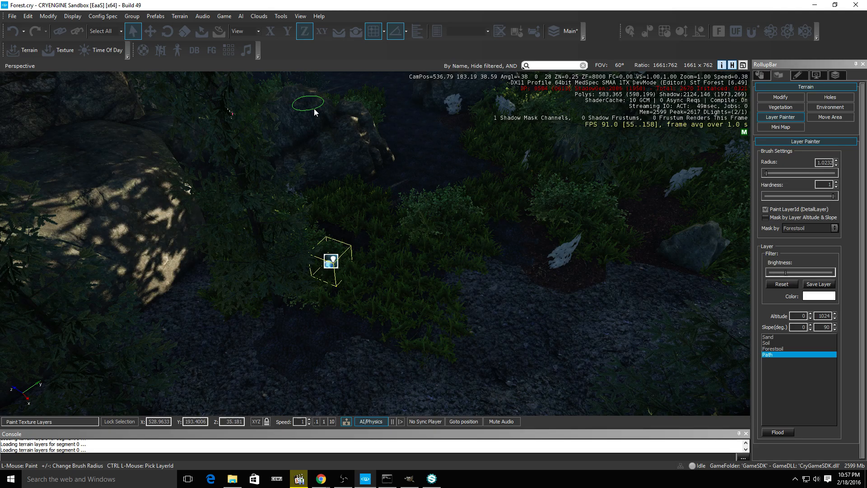
# Walk the painted path up to the stone ruin in game mode to check the ground blending, and return to the editor
pyautogui.click(225, 16)
pyautogui.click(253, 27)
pyautogui.press('w')
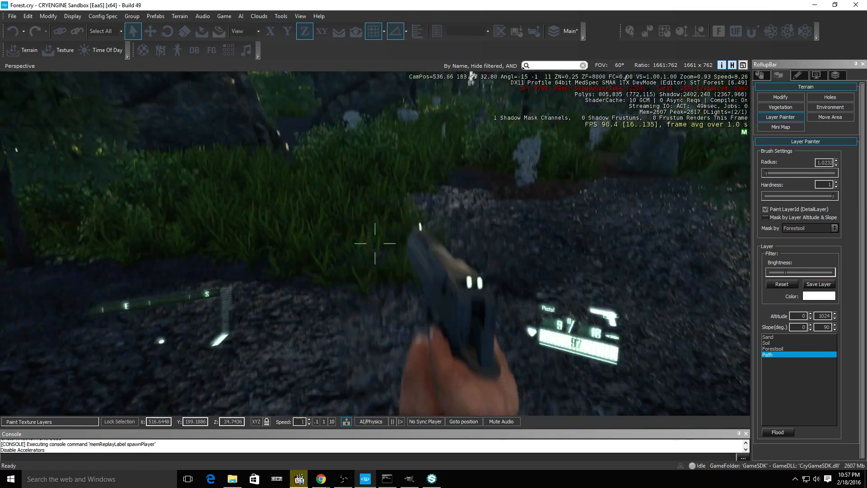
pyautogui.press('w')
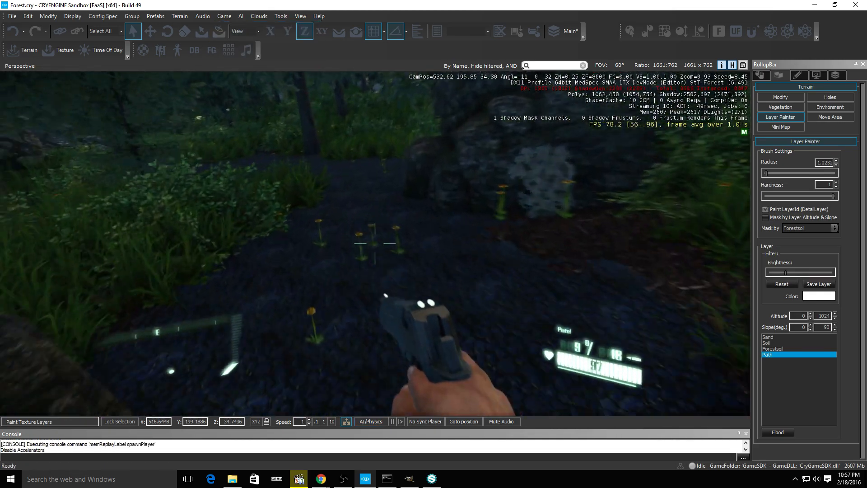
pyautogui.press('w')
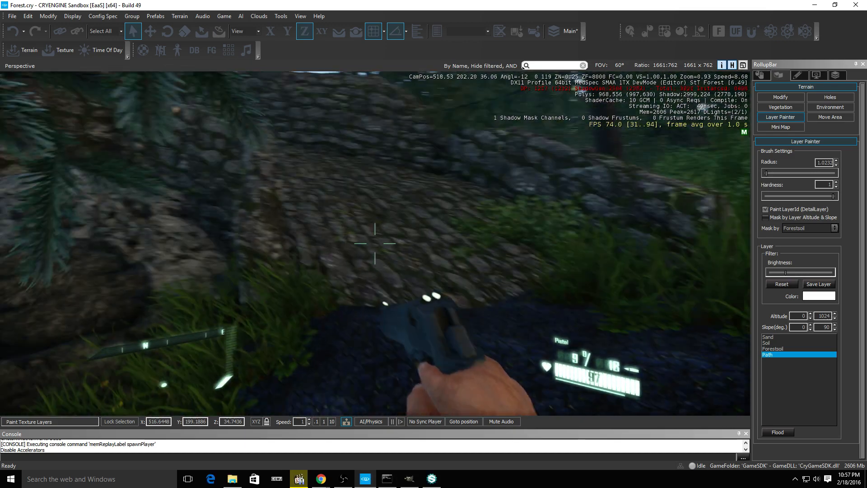
pyautogui.press('Escape')
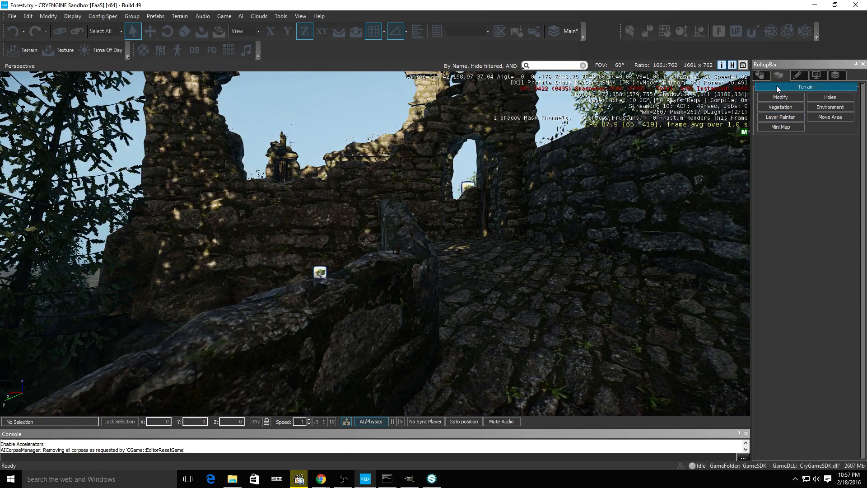
# Place a Wind entity from the Physics category on the stonework of the castle ruin
pyautogui.click(760, 75)
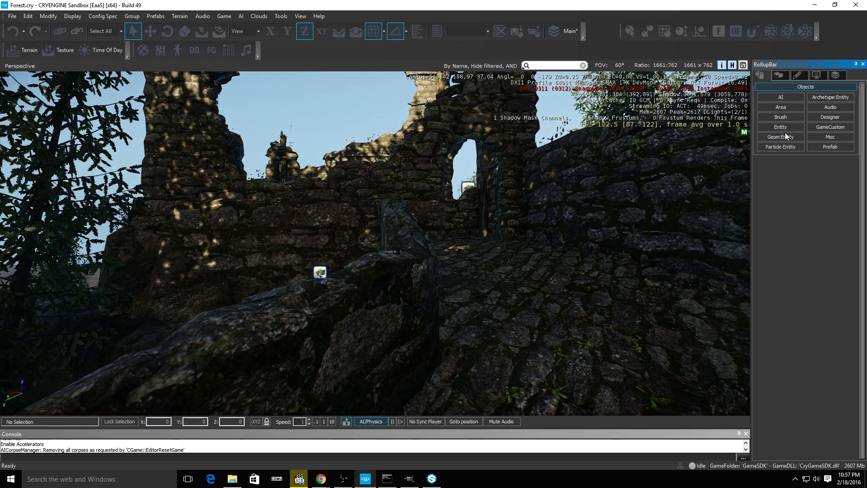
pyautogui.click(785, 129)
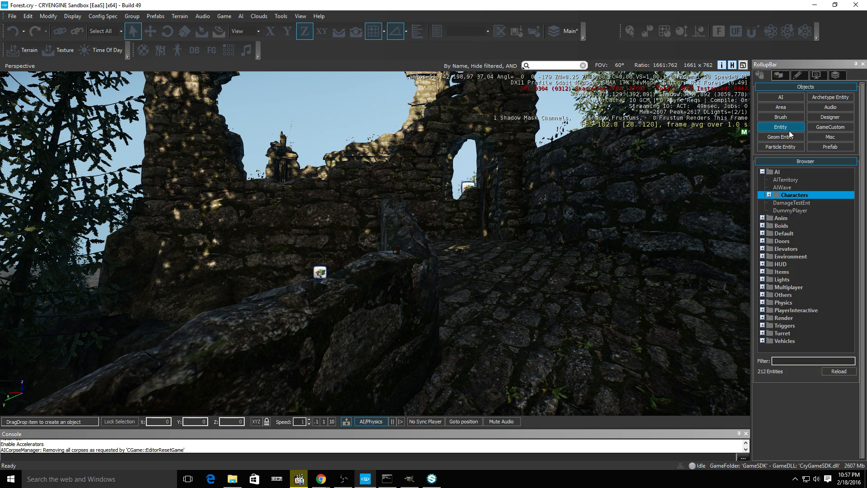
pyautogui.doubleClick(768, 302)
pyautogui.scroll(-4, 801, 326)
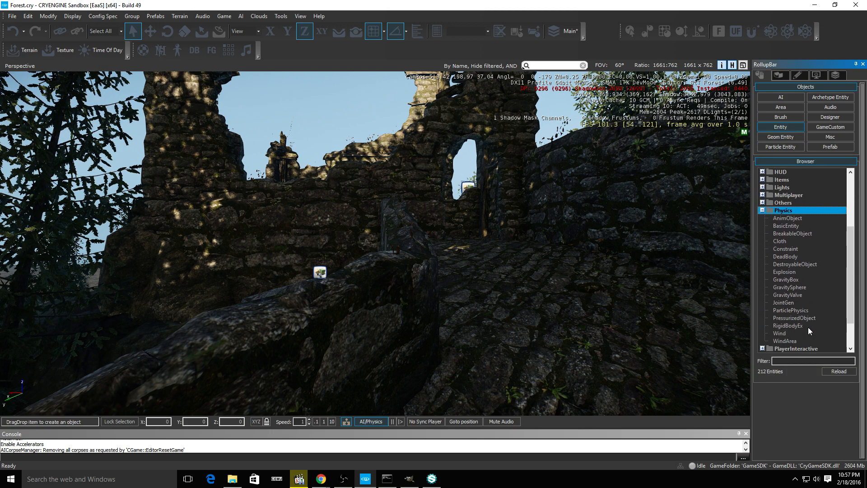
pyautogui.scroll(-1, 808, 327)
pyautogui.click(778, 311)
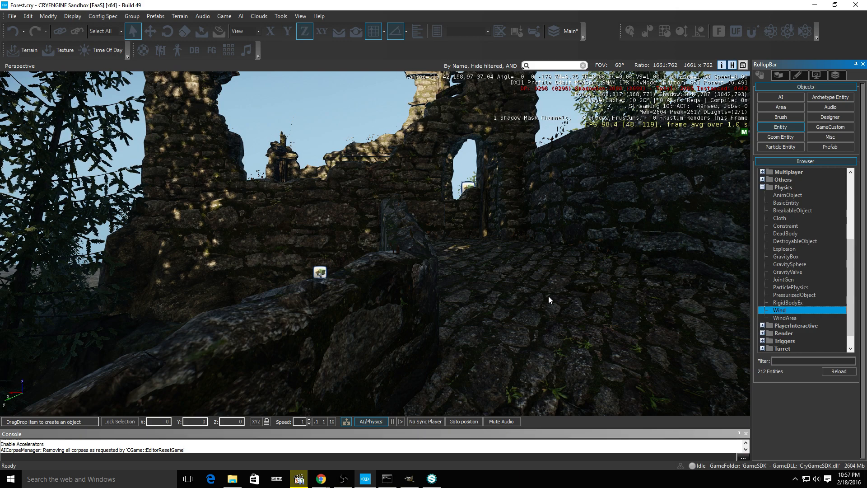
pyautogui.moveTo(548, 296); pyautogui.dragTo(552, 305)
pyautogui.moveTo(583, 318); pyautogui.dragTo(301, 311, button='right')
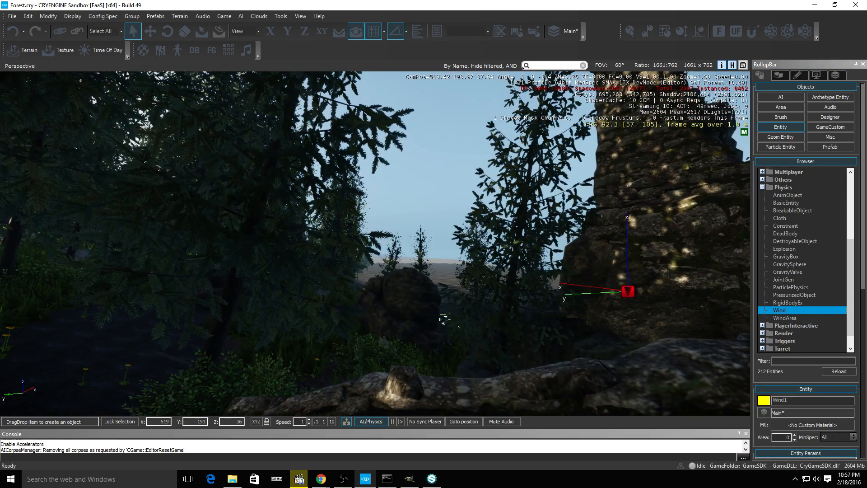
pyautogui.moveTo(394, 280); pyautogui.dragTo(646, 296, button='right')
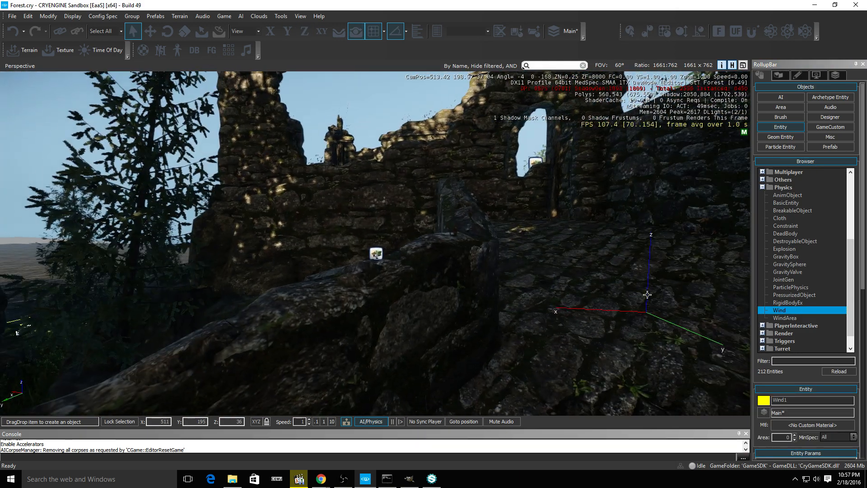
pyautogui.click(380, 304)
# Set the Wind entity's vVelocity x to 5 and check the vegetation along the path
pyautogui.moveTo(530, 273); pyautogui.dragTo(265, 256, button='right')
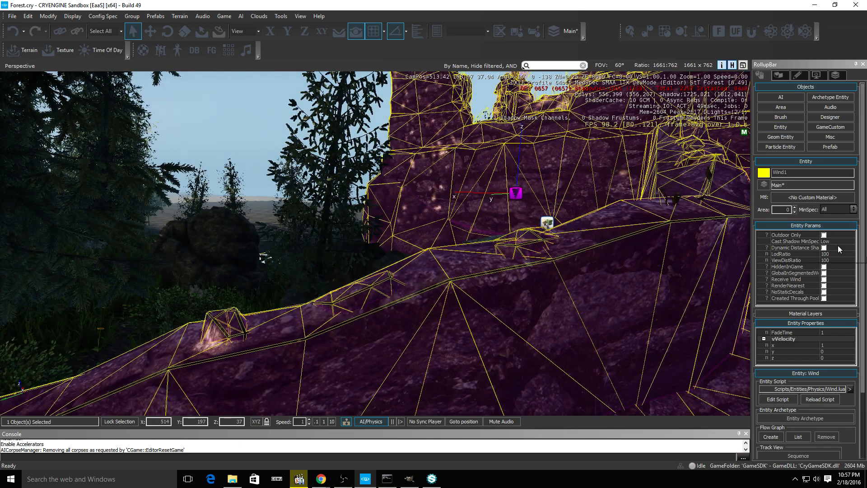
pyautogui.click(831, 346)
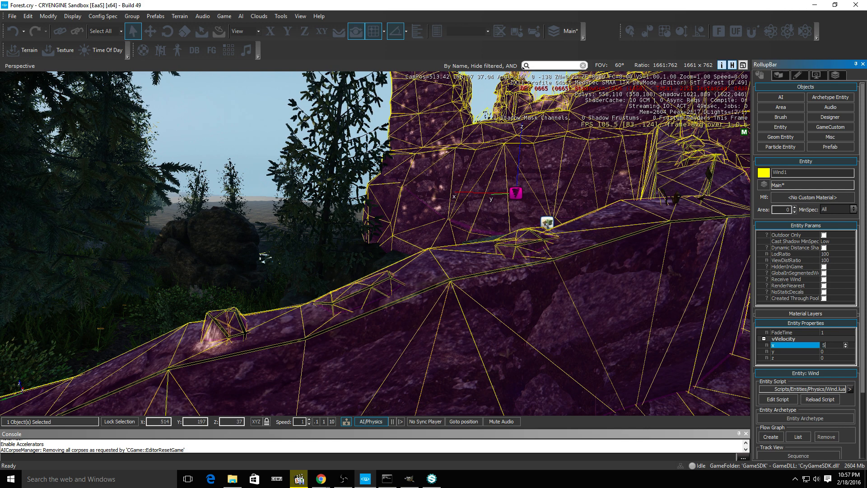
pyautogui.moveTo(704, 296); pyautogui.dragTo(545, 322, button='right')
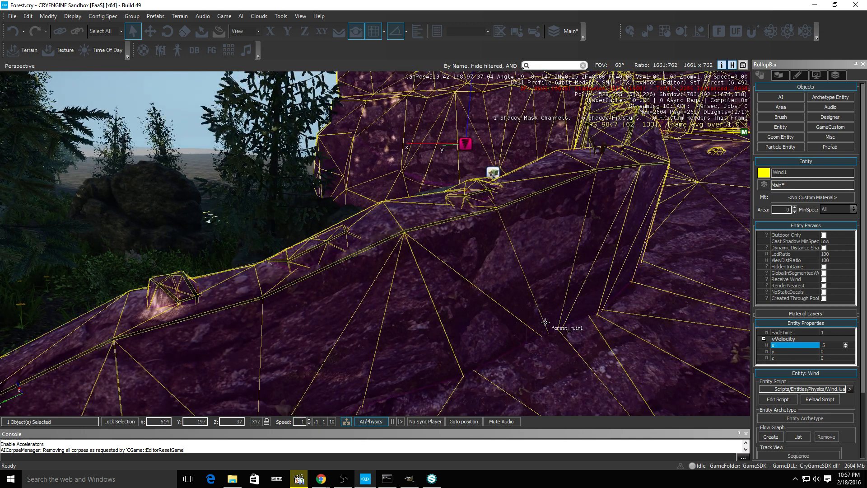
pyautogui.scroll(-3, 822, 392)
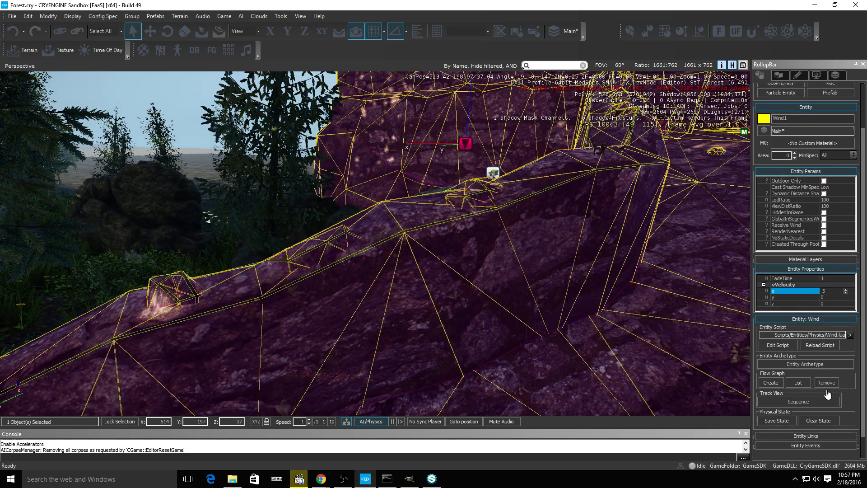
pyautogui.scroll(3, 827, 394)
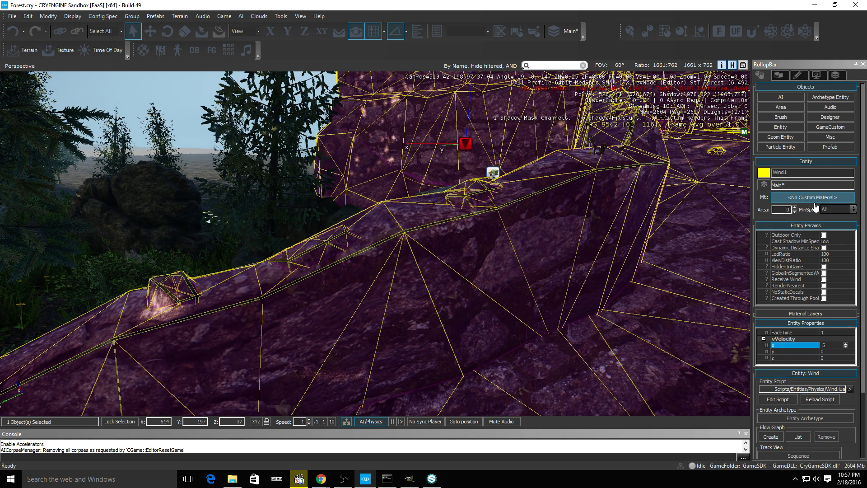
pyautogui.hotkey('ctrl', 'g')
pyautogui.moveTo(494, 215); pyautogui.dragTo(432, 162, button='right')
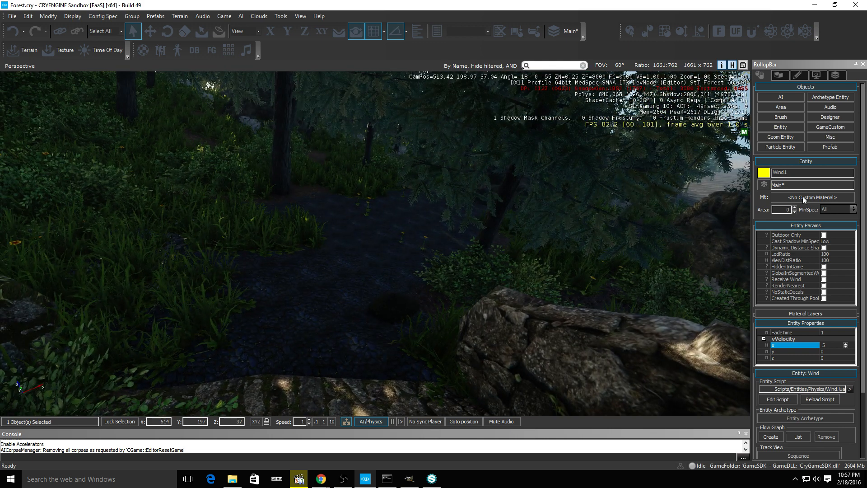
# Select all vegetation objects in the Default category and review their shared properties
pyautogui.click(777, 75)
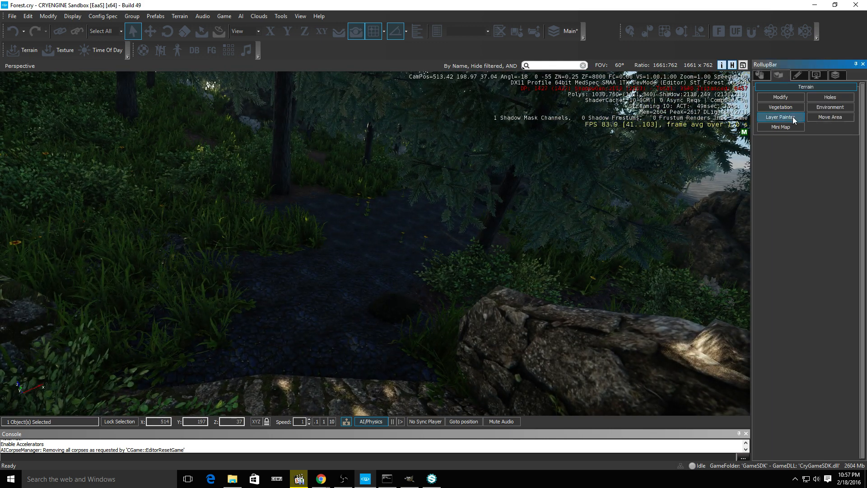
pyautogui.click(782, 107)
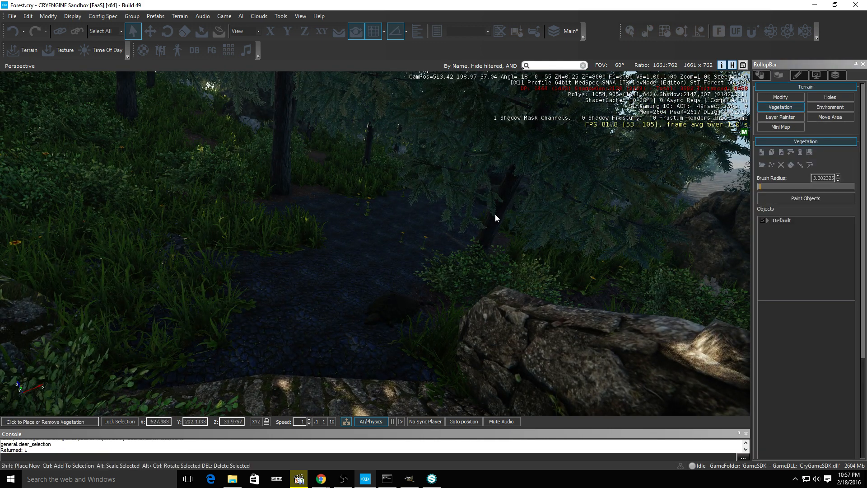
pyautogui.click(615, 271)
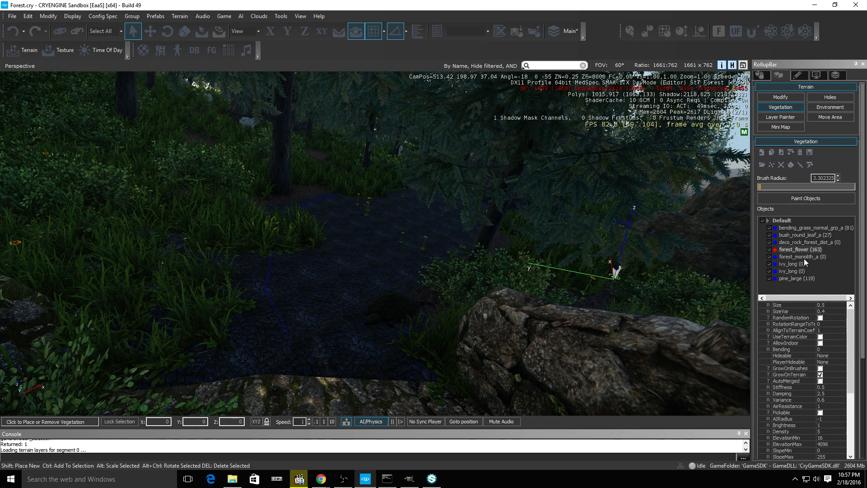
pyautogui.moveTo(786, 284); pyautogui.dragTo(789, 218)
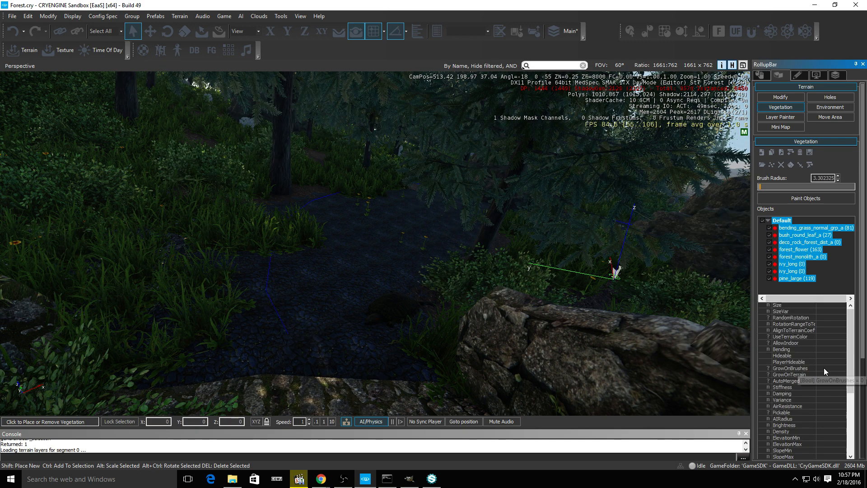
pyautogui.scroll(-2, 825, 367)
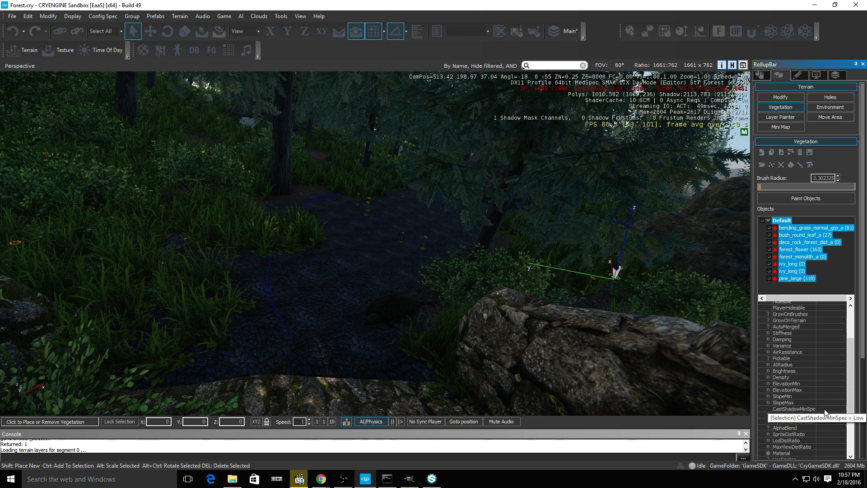
pyautogui.scroll(-1, 834, 440)
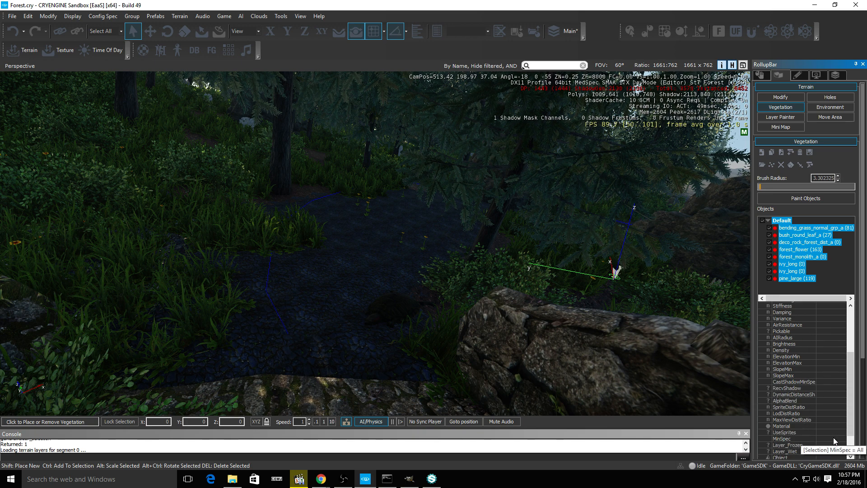
pyautogui.scroll(4, 834, 441)
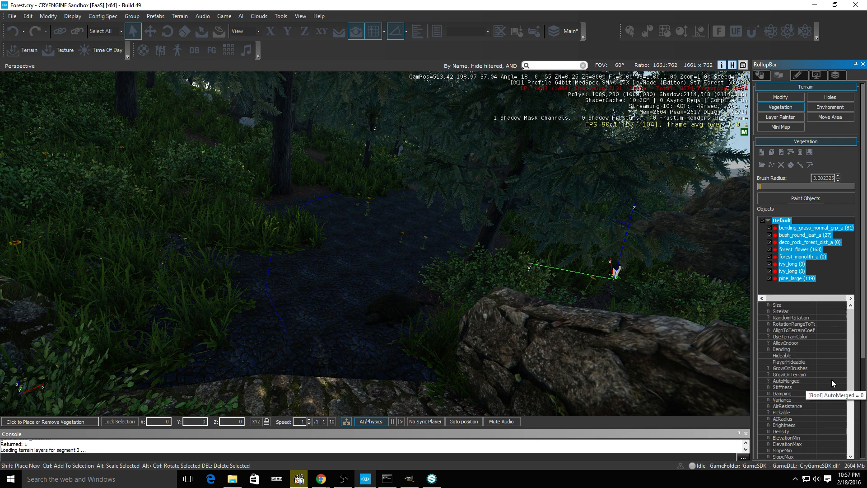
# Set Bending to 0 and enable GrowOnTerrain for all objects in the Default vegetation category
pyautogui.click(820, 349)
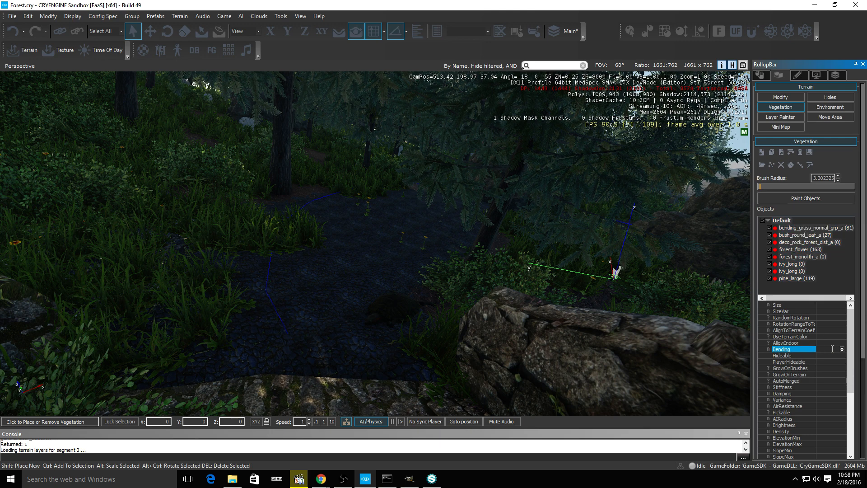
pyautogui.write('0')
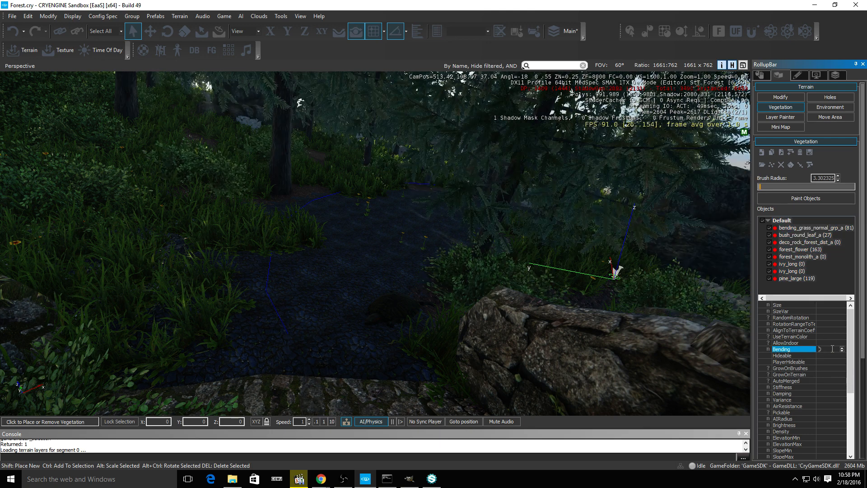
pyautogui.click(821, 374)
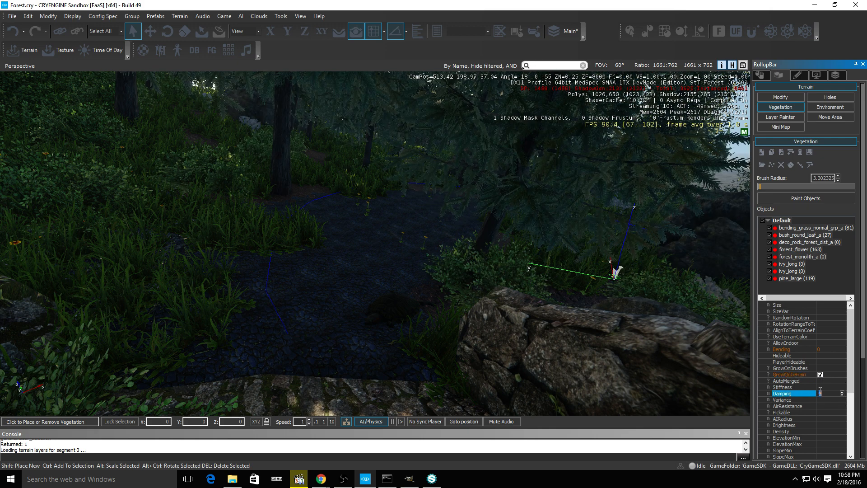
# Set Variance to 1 and AirResistance to 1 for all objects in the Default vegetation category
pyautogui.click(825, 386)
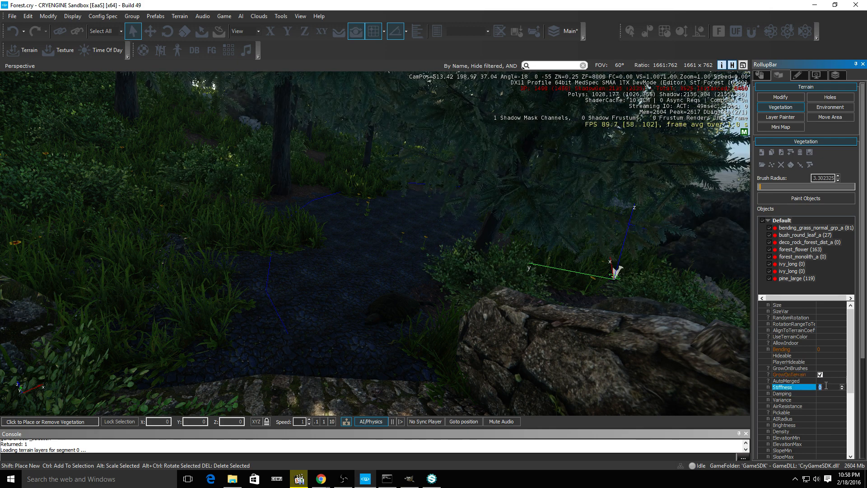
pyautogui.click(826, 400)
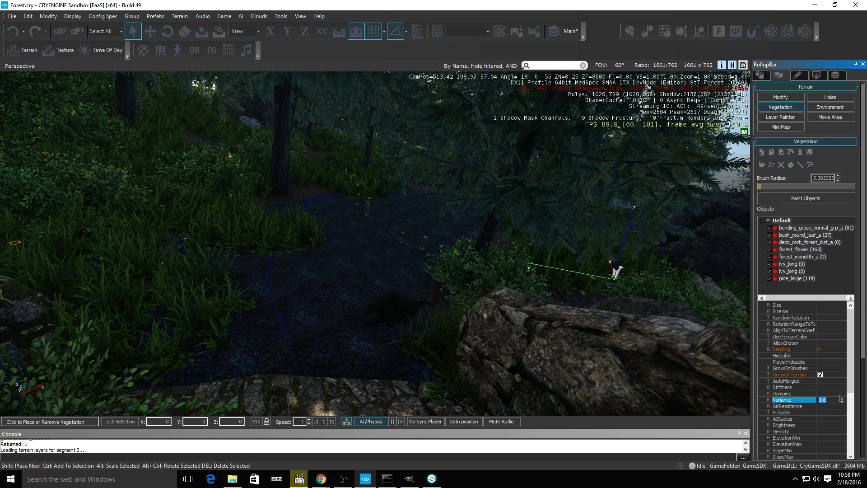
pyautogui.write('1')
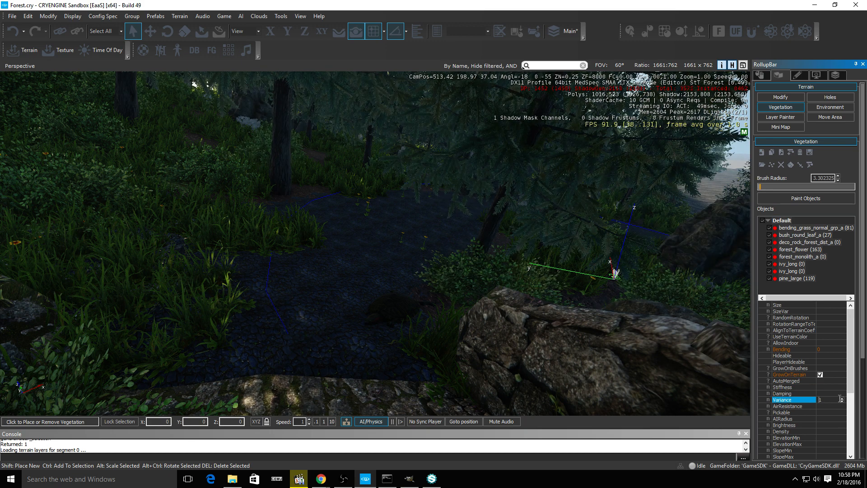
pyautogui.click(818, 405)
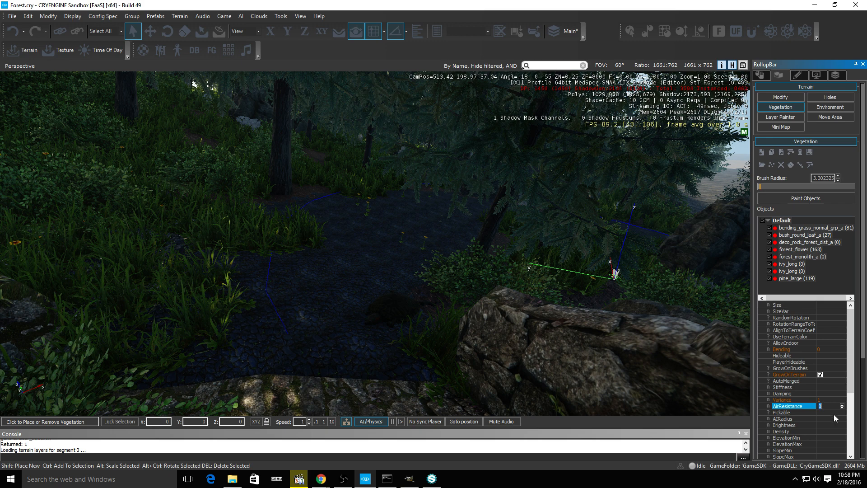
pyautogui.write('1')
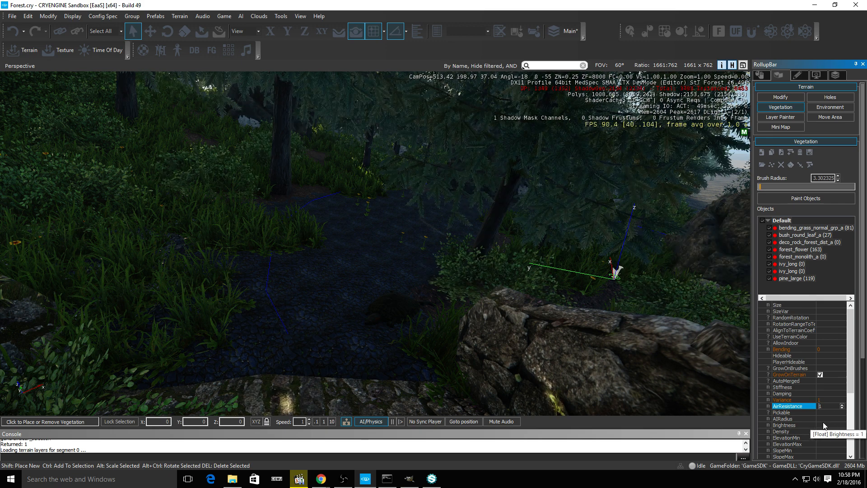
pyautogui.scroll(-4, 819, 429)
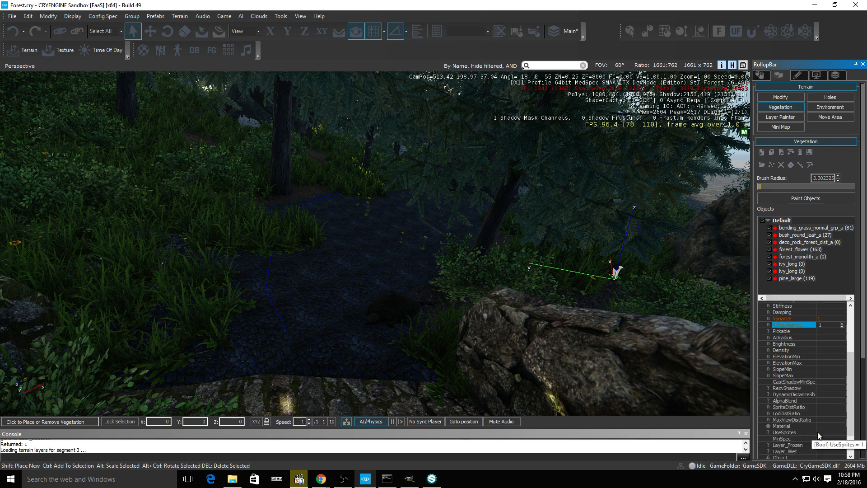
pyautogui.scroll(-1, 820, 434)
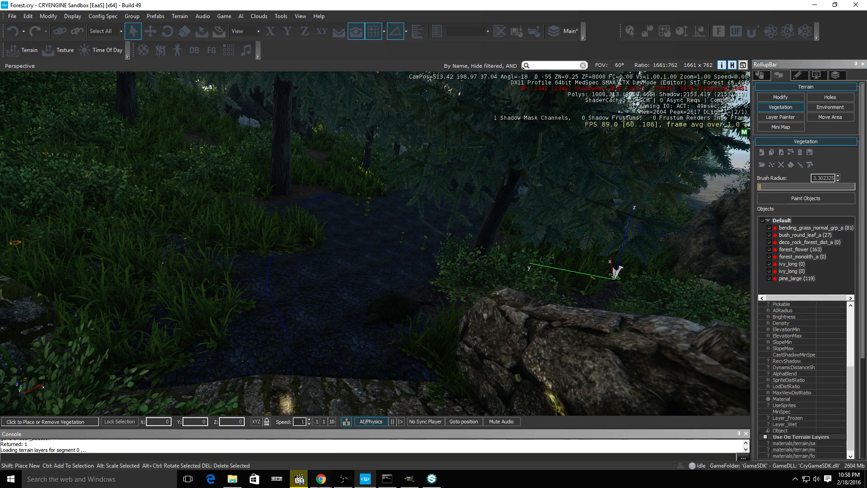
pyautogui.moveTo(320, 479)
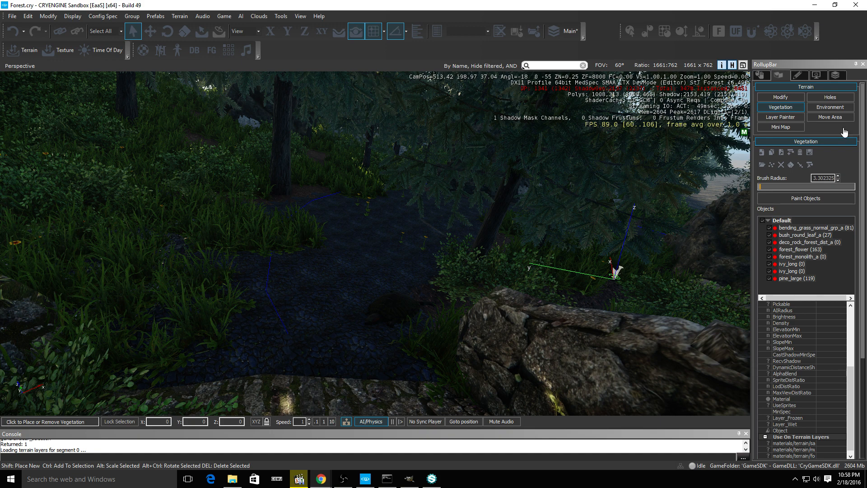
# Set Breeze strength to 4 and Breeze variation to 3 in the terrain's environment settings
pyautogui.click(829, 107)
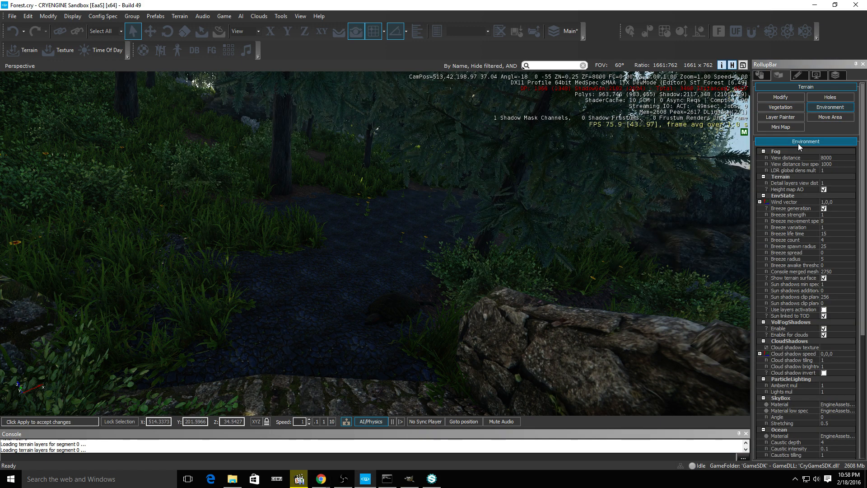
pyautogui.click(832, 215)
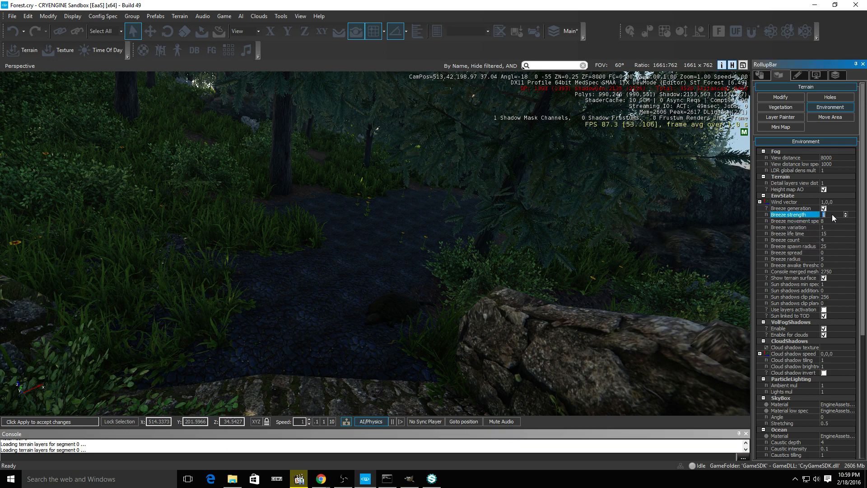
pyautogui.write('4')
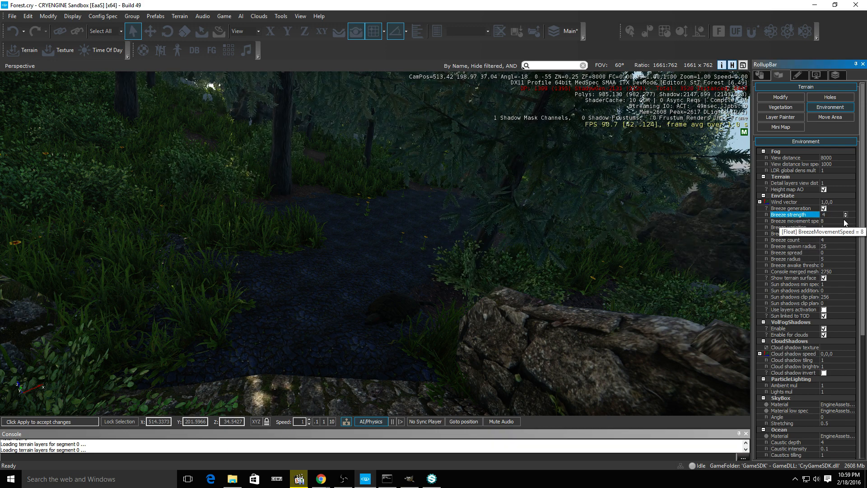
pyautogui.click(830, 227)
pyautogui.write('3')
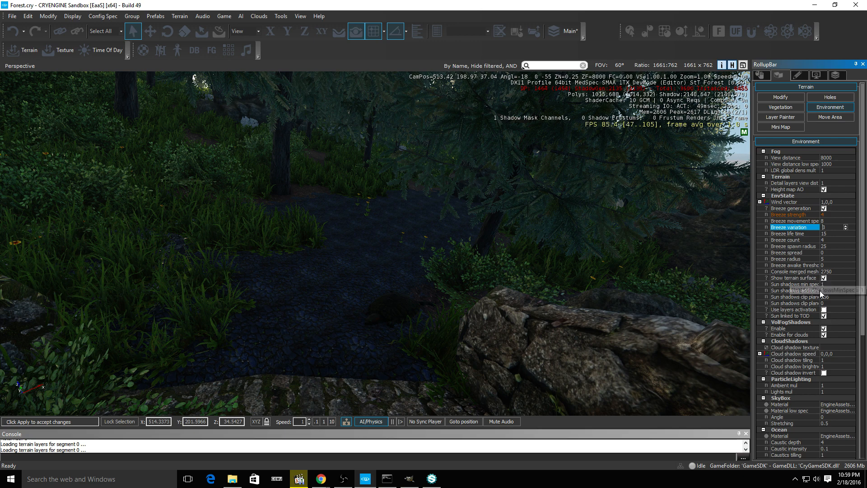
pyautogui.click(842, 203)
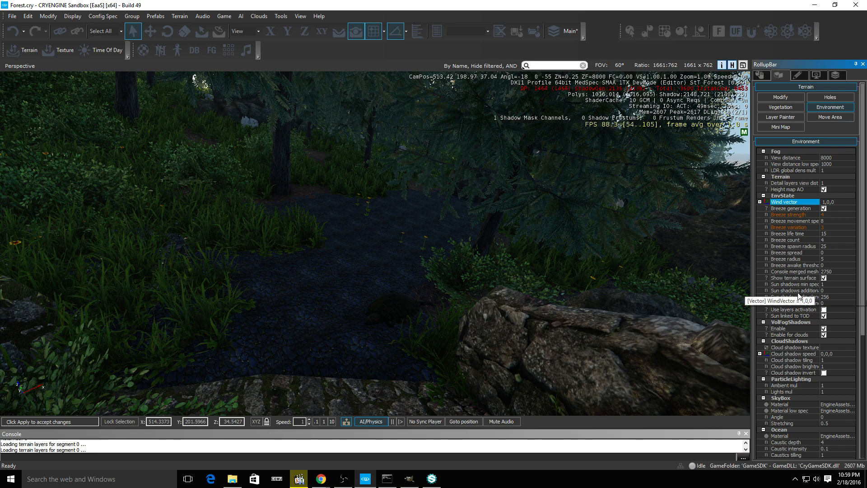
# Disable VolFogShadows in the environment settings and try toggling its Enable for clouds option
pyautogui.scroll(-2, 817, 292)
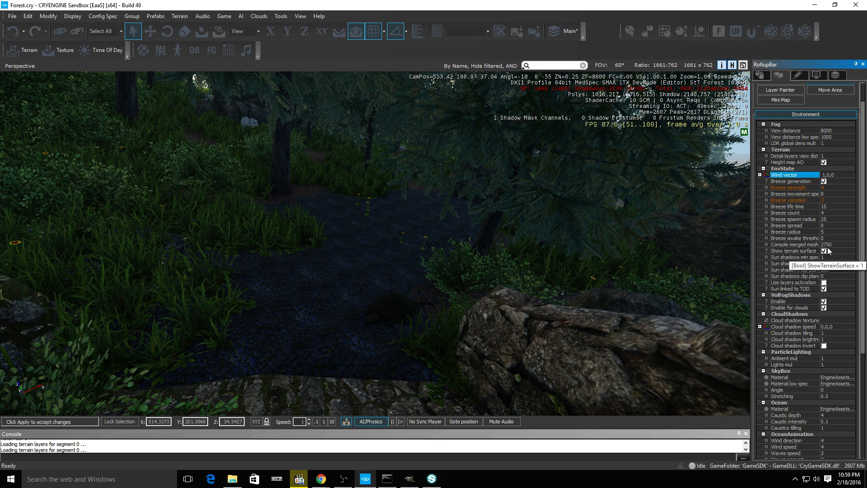
pyautogui.click(825, 301)
pyautogui.click(824, 302)
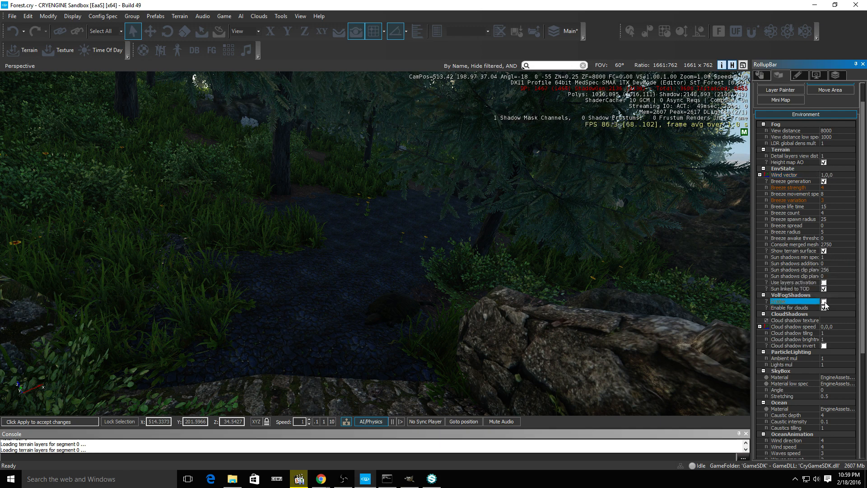
pyautogui.click(824, 302)
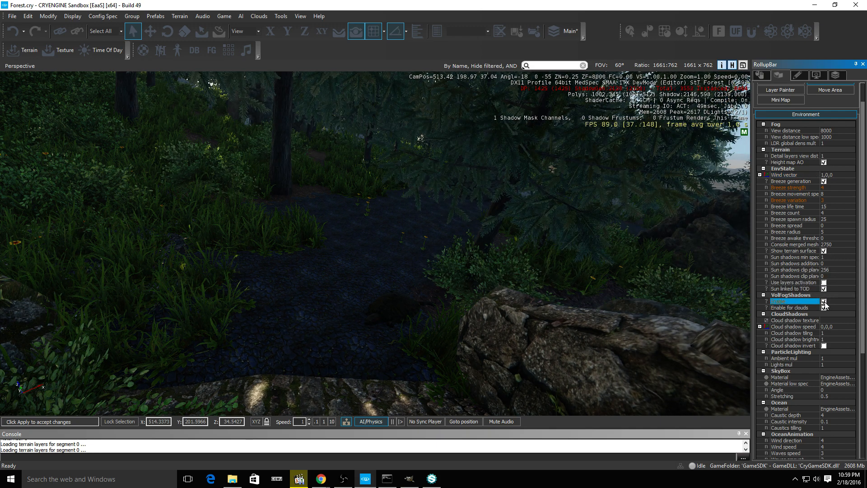
pyautogui.click(824, 302)
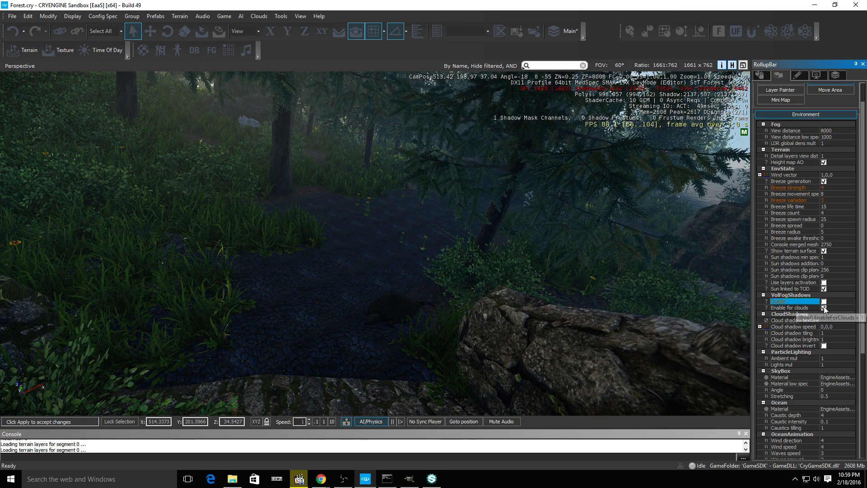
pyautogui.click(825, 307)
pyautogui.click(825, 308)
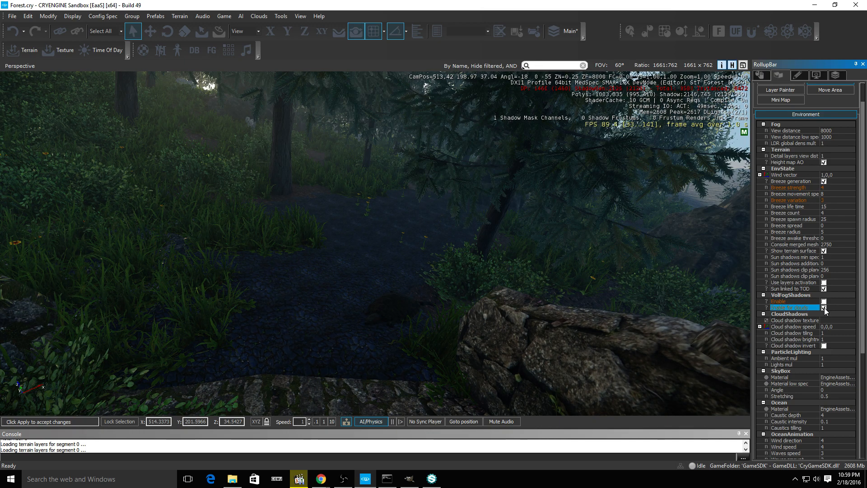
# Check the fog in the forest beside the castle ruin and activate Total Illumination v2 in the environment settings
pyautogui.press('d')
pyautogui.moveTo(354, 261); pyautogui.dragTo(181, 230, button='right')
pyautogui.press('s')
pyautogui.press('w')
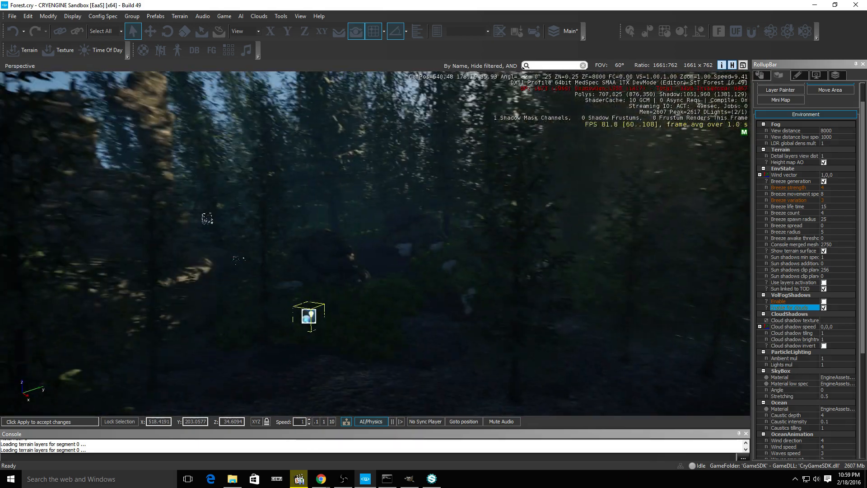
pyautogui.moveTo(411, 289); pyautogui.dragTo(391, 293, button='right')
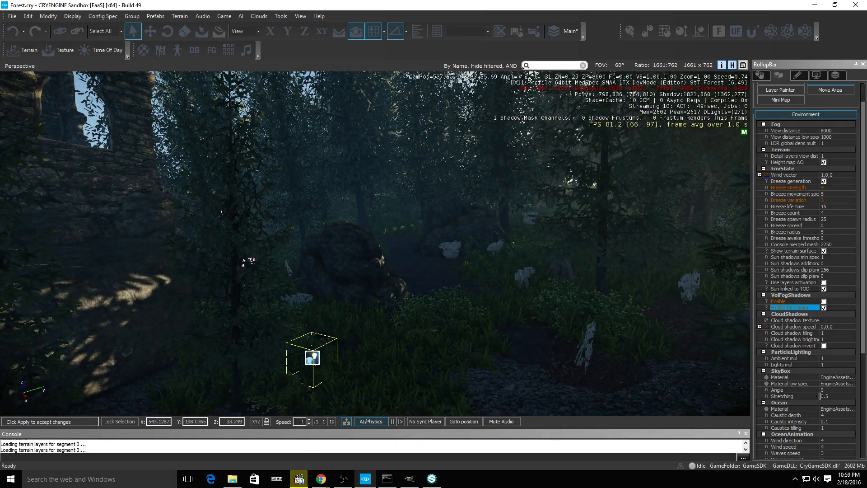
pyautogui.scroll(-3, 820, 396)
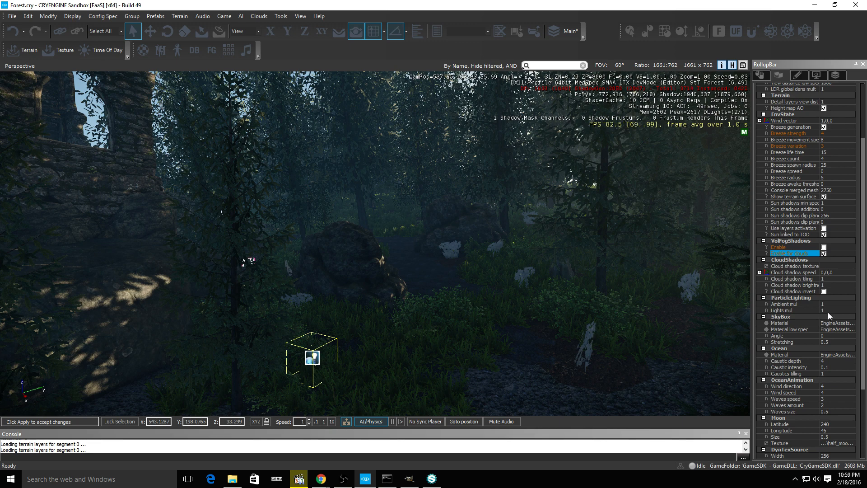
pyautogui.scroll(-2, 830, 330)
pyautogui.scroll(-3, 833, 349)
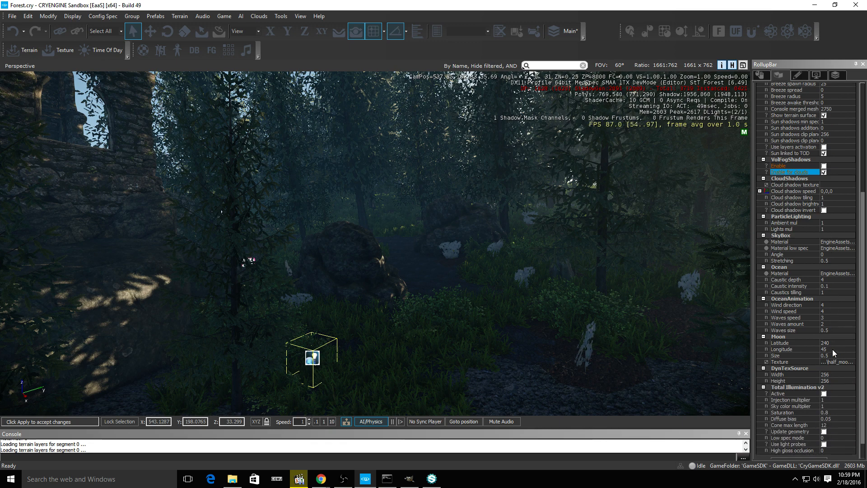
pyautogui.scroll(-1, 833, 349)
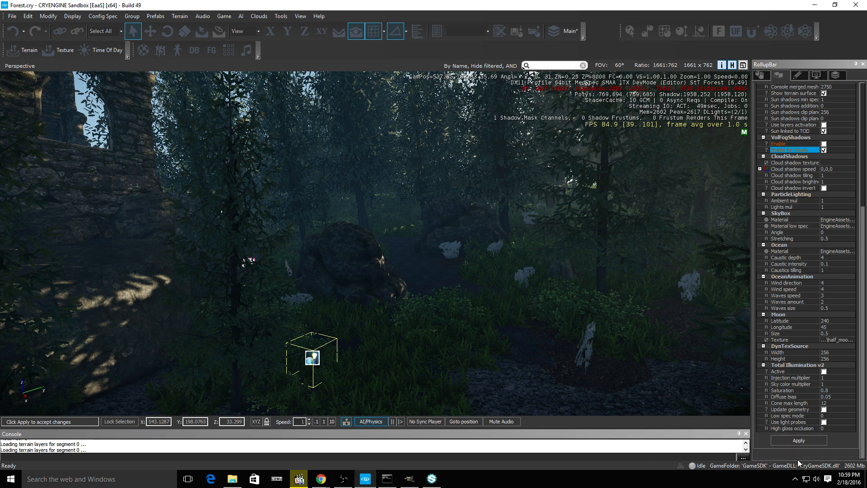
pyautogui.click(824, 372)
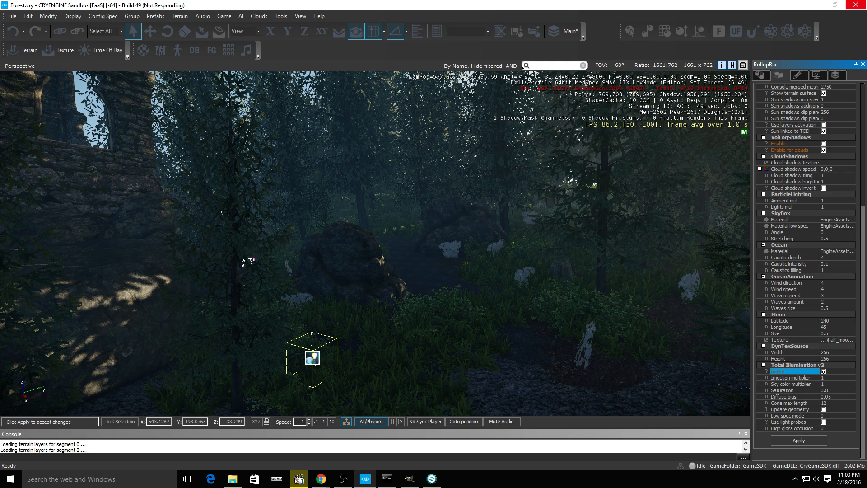
pyautogui.click(320, 478)
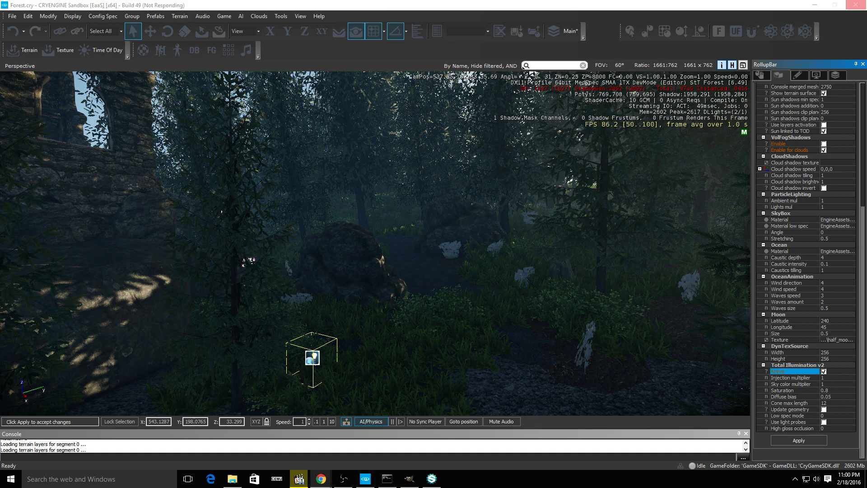